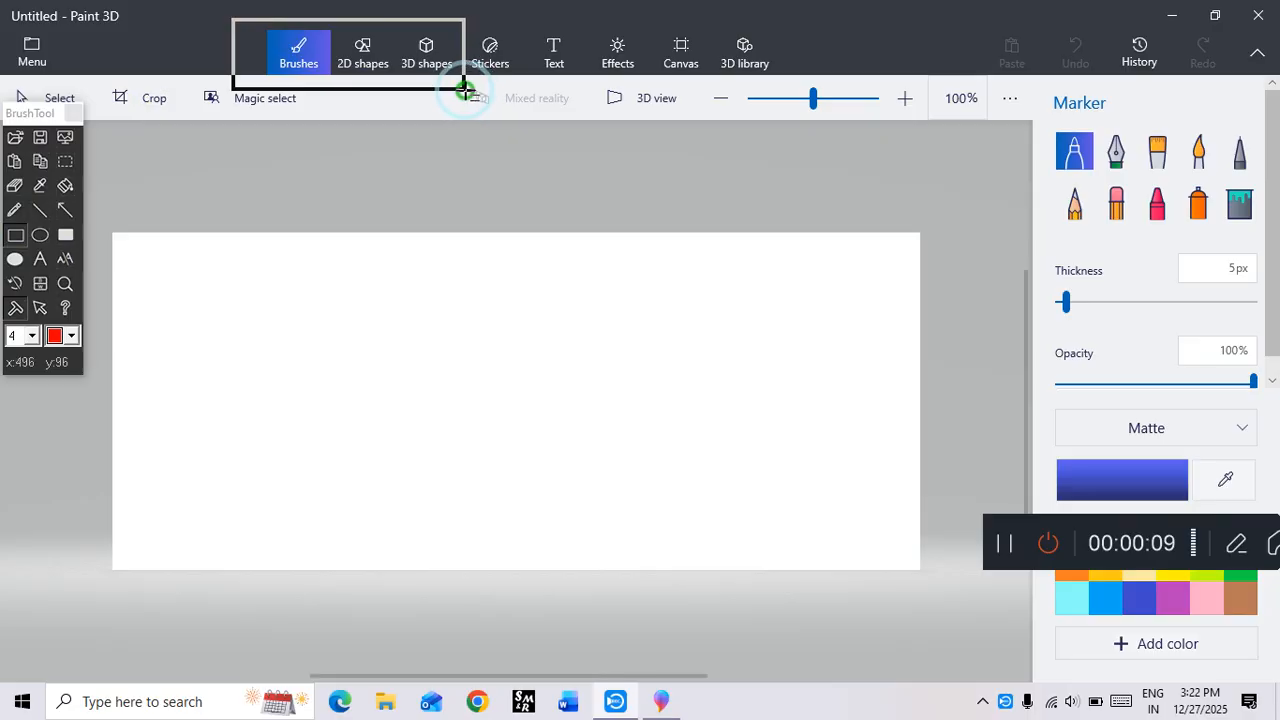
pyautogui.moveTo(464, 89); pyautogui.dragTo(390, 86)
pyautogui.moveTo(390, 22); pyautogui.dragTo(464, 84)
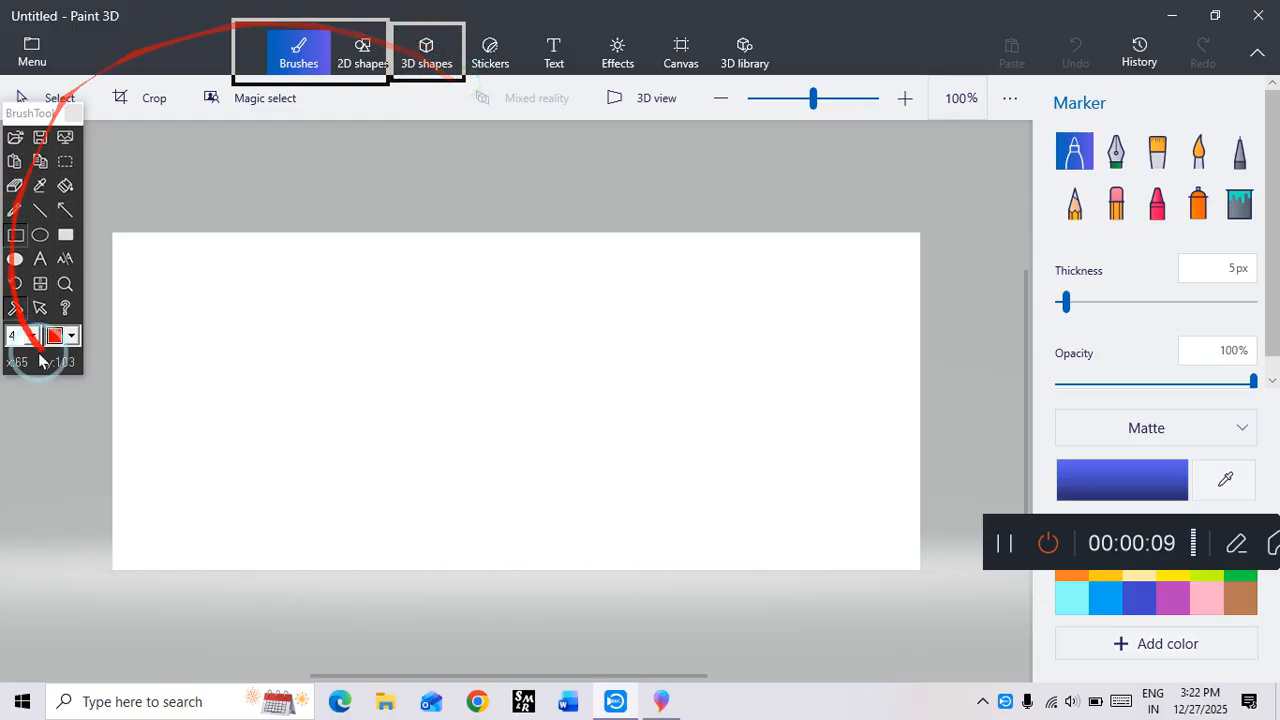
pyautogui.click(41, 308)
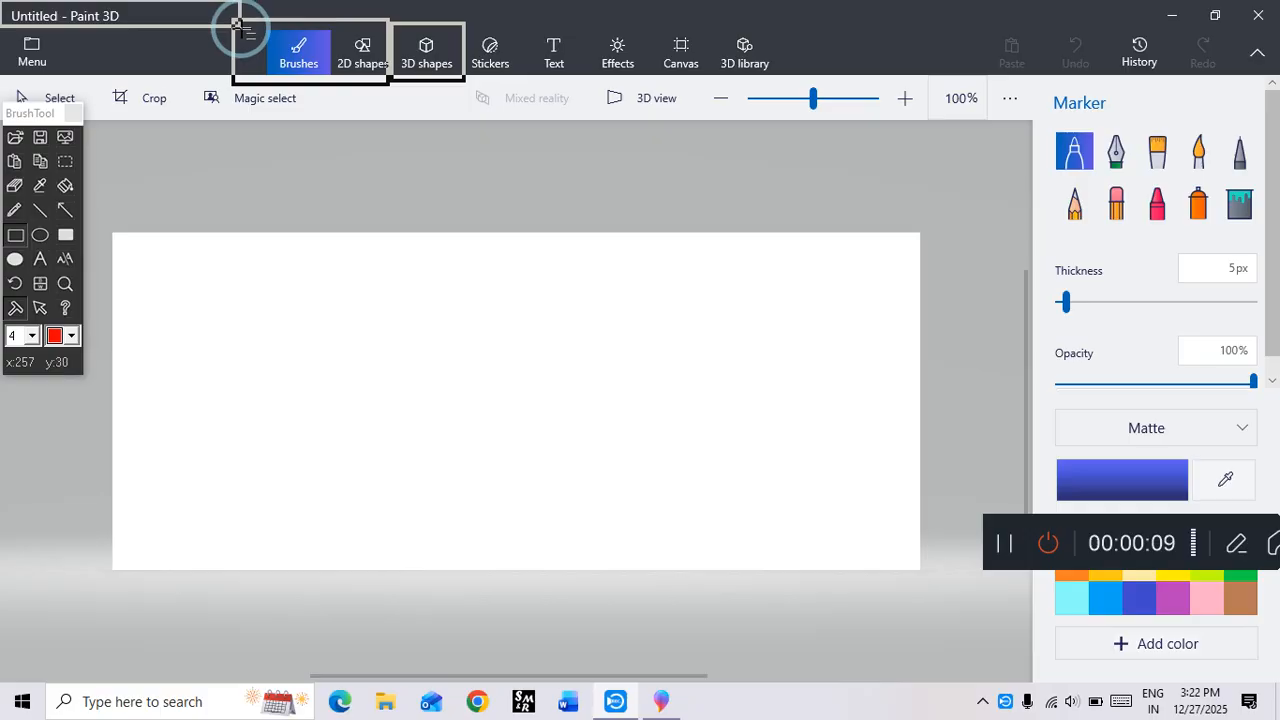
pyautogui.moveTo(10, 32); pyautogui.dragTo(945, 70)
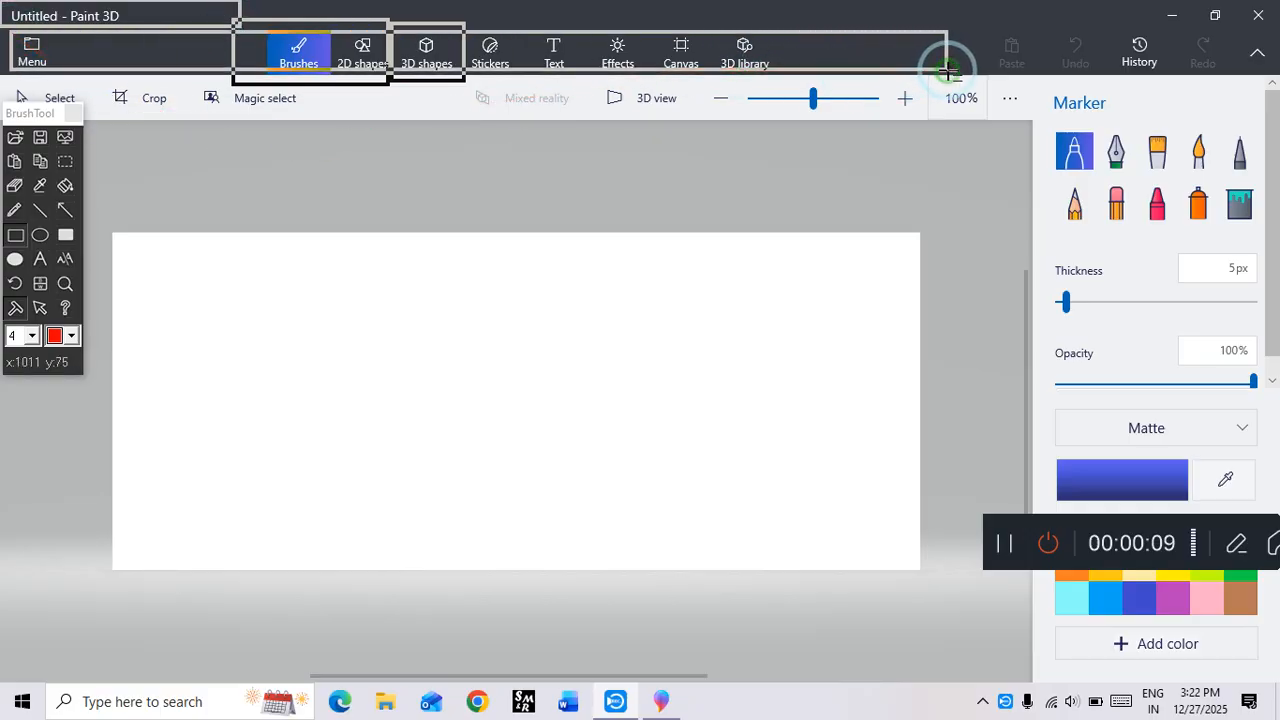
pyautogui.moveTo(1038, 118)
pyautogui.mouseDown()
pyautogui.moveTo(1229, 320)
pyautogui.moveTo(1274, 604)
pyautogui.moveTo(1272, 694)
pyautogui.moveTo(1270, 682)
pyautogui.mouseUp()
pyautogui.moveTo(1095, 1); pyautogui.dragTo(1278, 33)
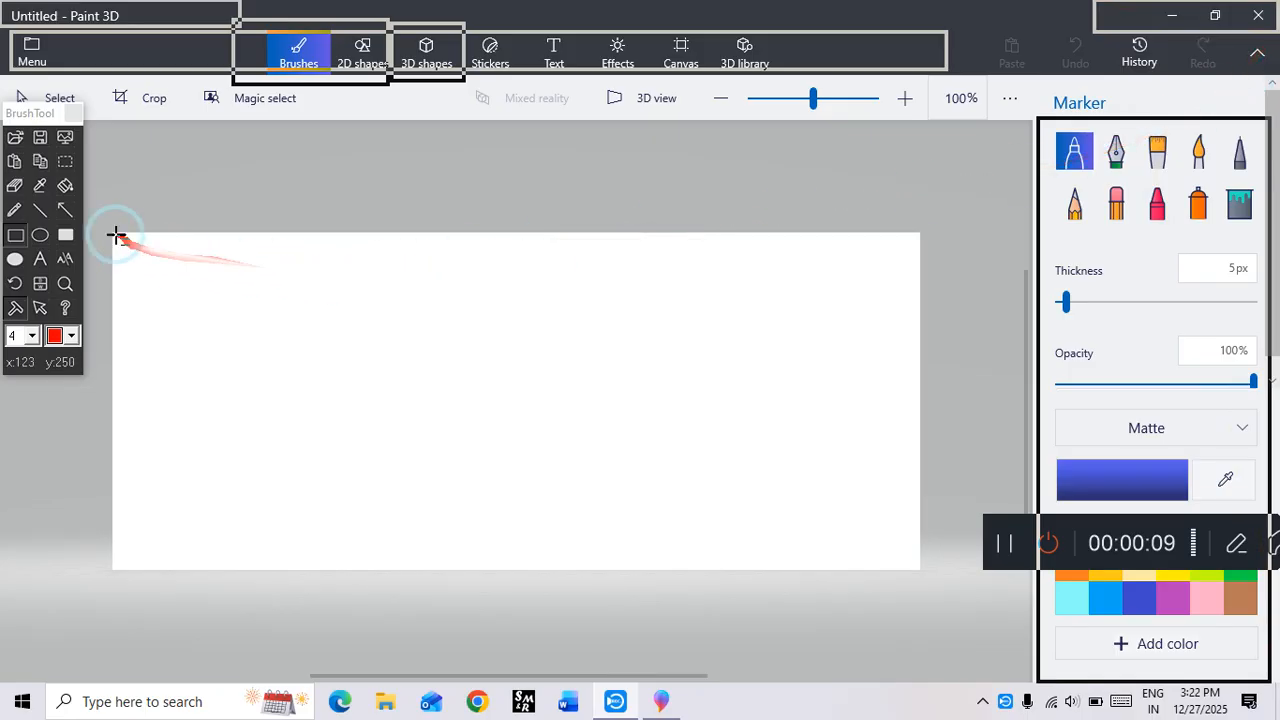
pyautogui.moveTo(110, 230)
pyautogui.mouseDown()
pyautogui.moveTo(378, 412)
pyautogui.moveTo(803, 523)
pyautogui.moveTo(921, 575)
pyautogui.mouseUp()
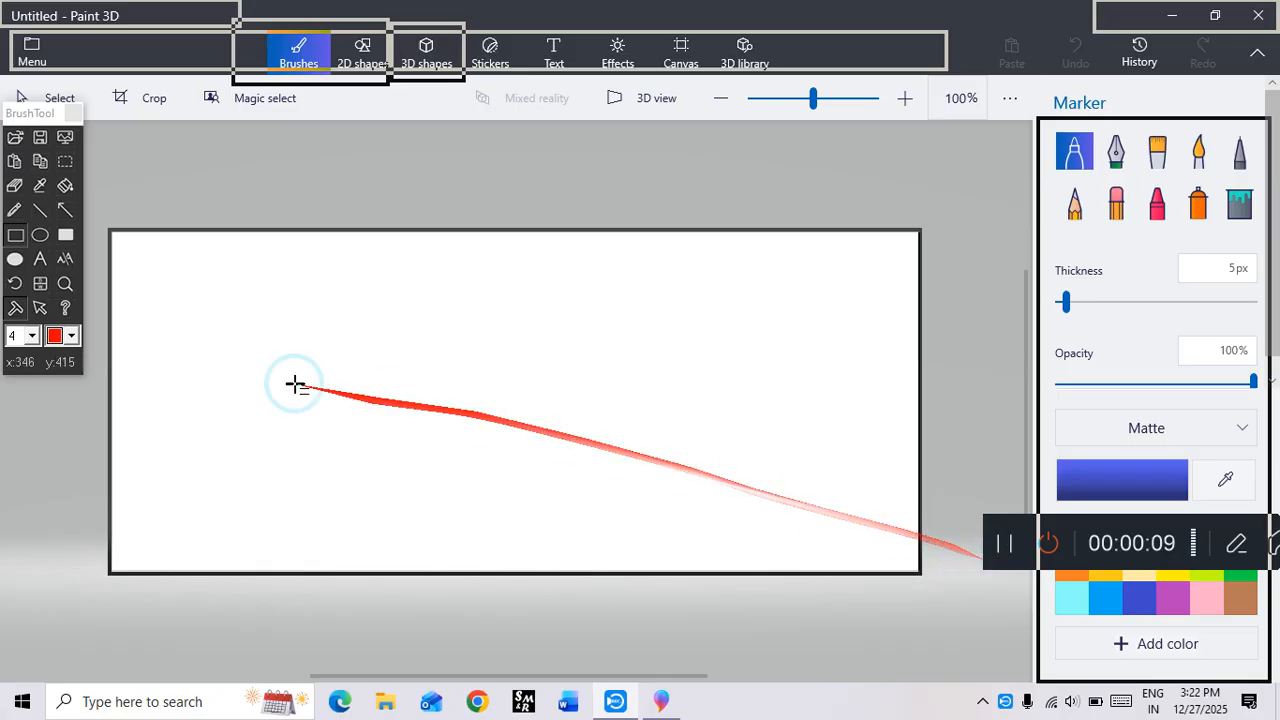
pyautogui.click(38, 311)
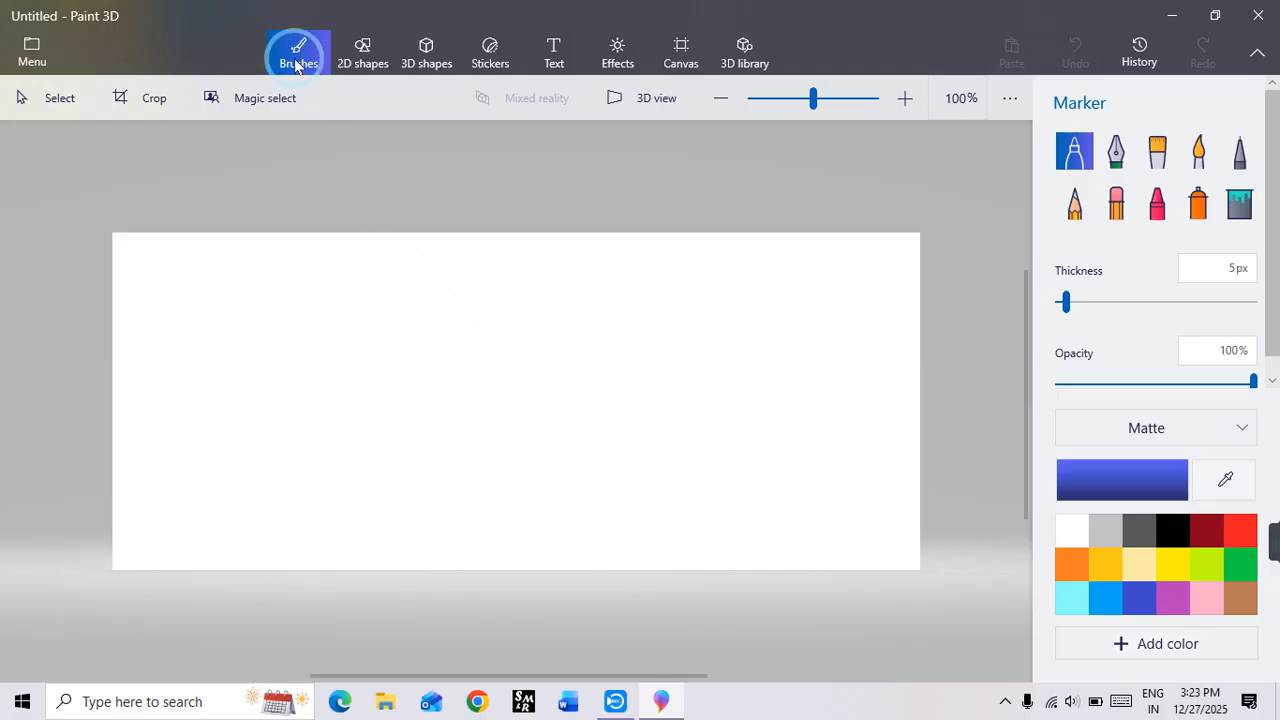
# Step: Paint two vertical blue Marker strokes 100 px thick, the right one at 100% opacity and the one beside it at 50%
pyautogui.click(1157, 151)
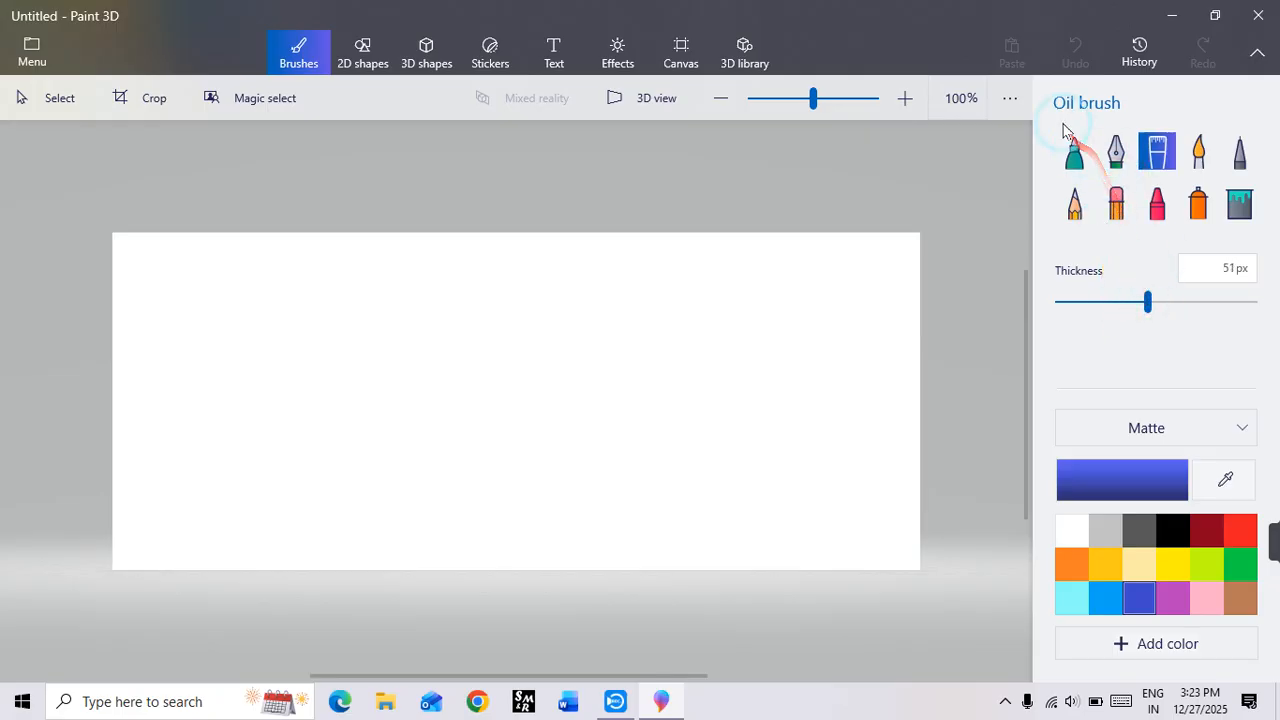
pyautogui.click(1086, 168)
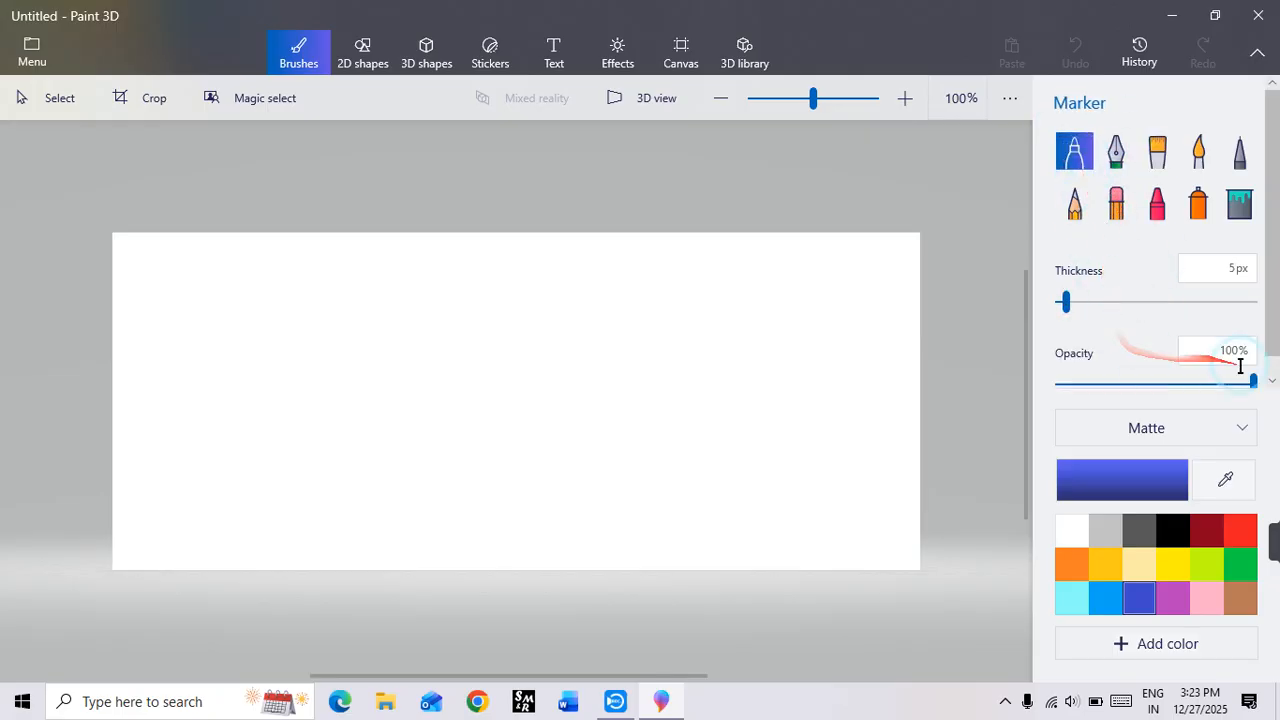
pyautogui.moveTo(1071, 302)
pyautogui.mouseDown()
pyautogui.moveTo(1208, 320)
pyautogui.moveTo(1255, 305)
pyautogui.mouseUp()
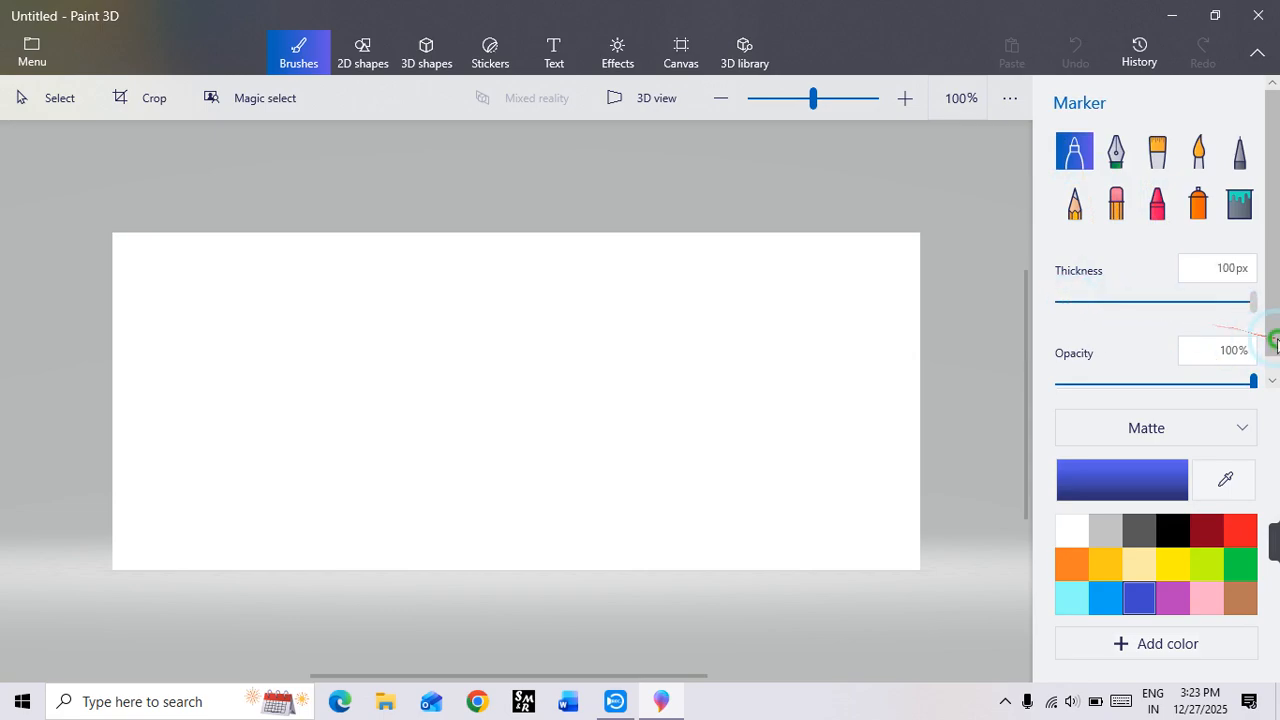
pyautogui.moveTo(806, 288); pyautogui.dragTo(820, 440)
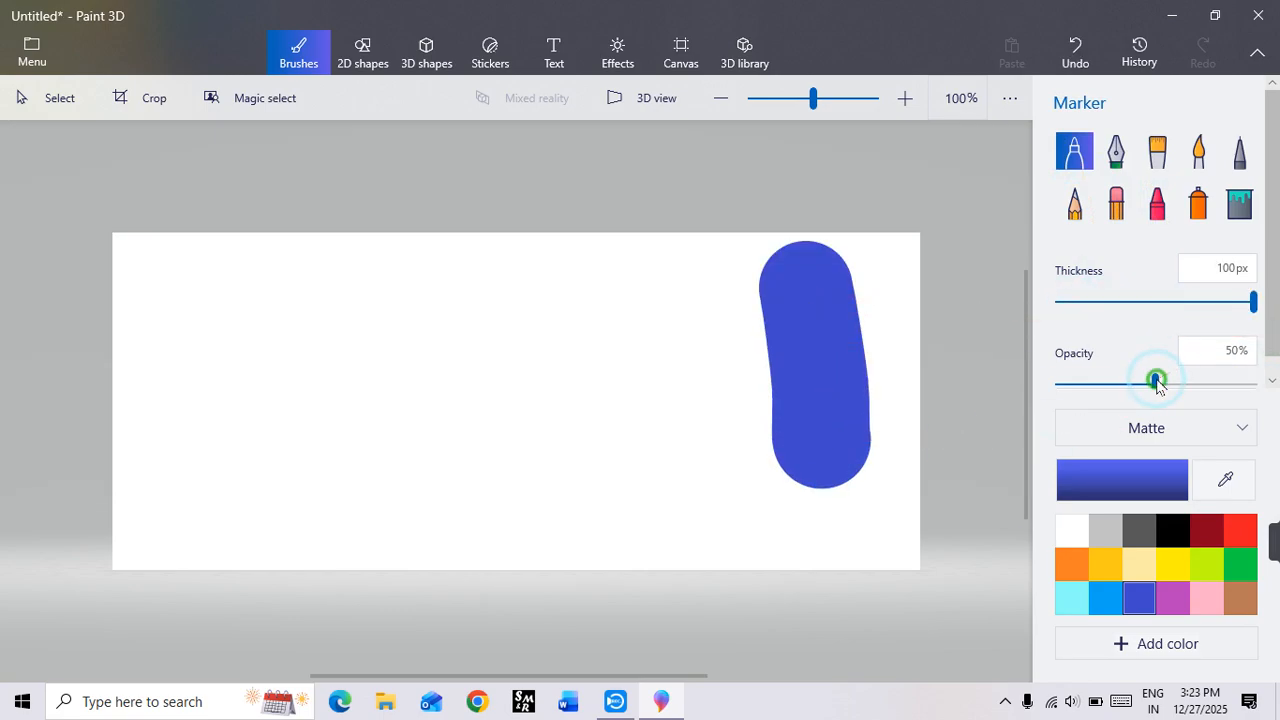
pyautogui.moveTo(657, 286); pyautogui.dragTo(654, 523)
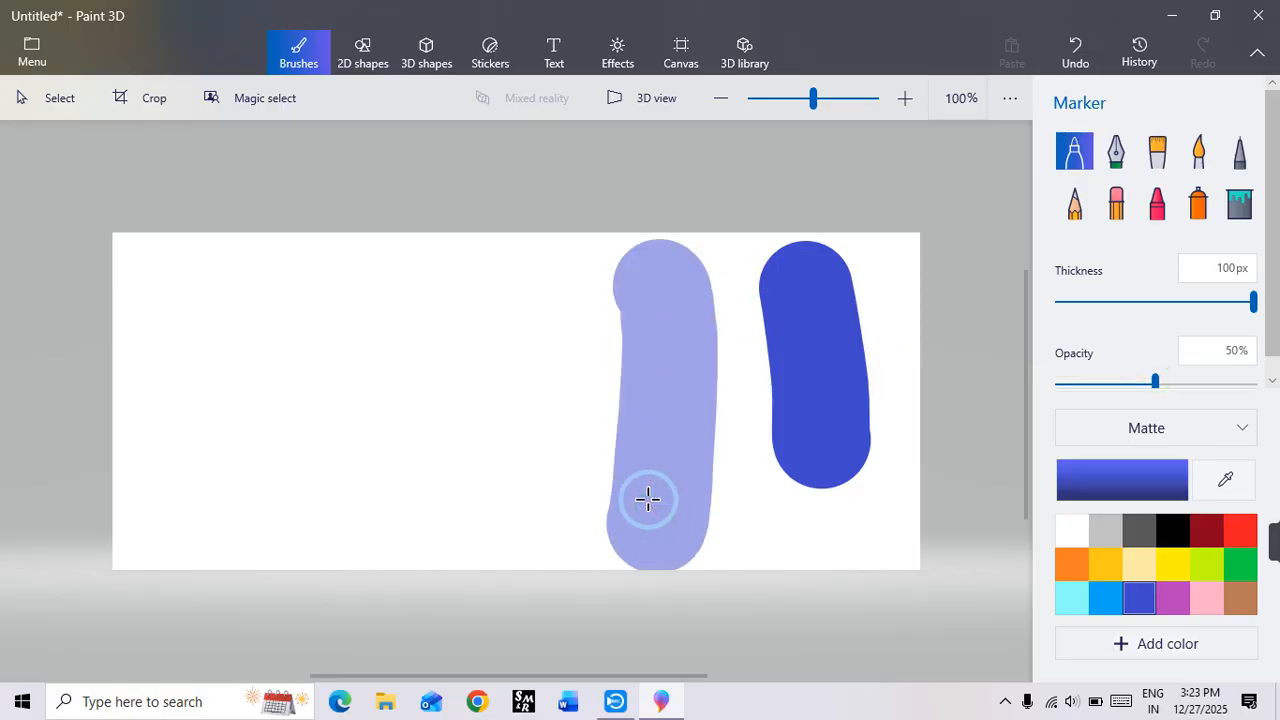
# Step: Draw an upright black capsule outline on the empty part of the canvas beside the marker strokes
pyautogui.click(366, 50)
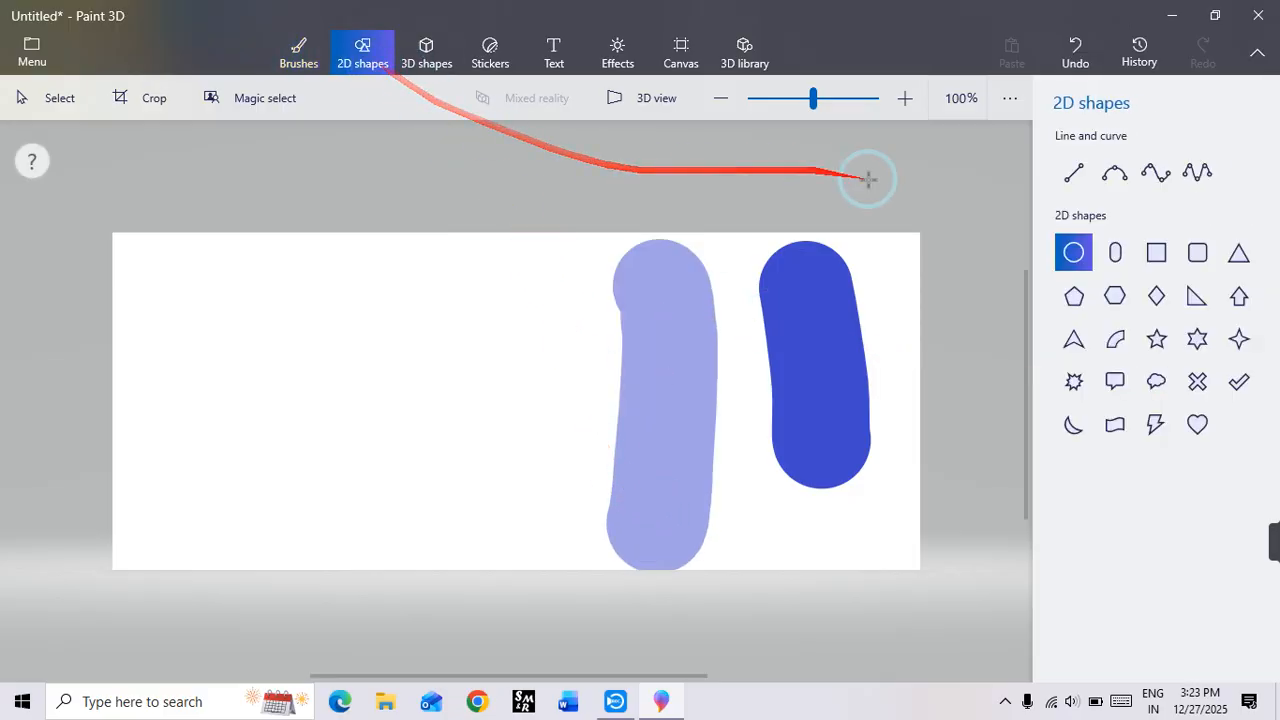
pyautogui.click(1115, 253)
pyautogui.moveTo(262, 273); pyautogui.dragTo(477, 462)
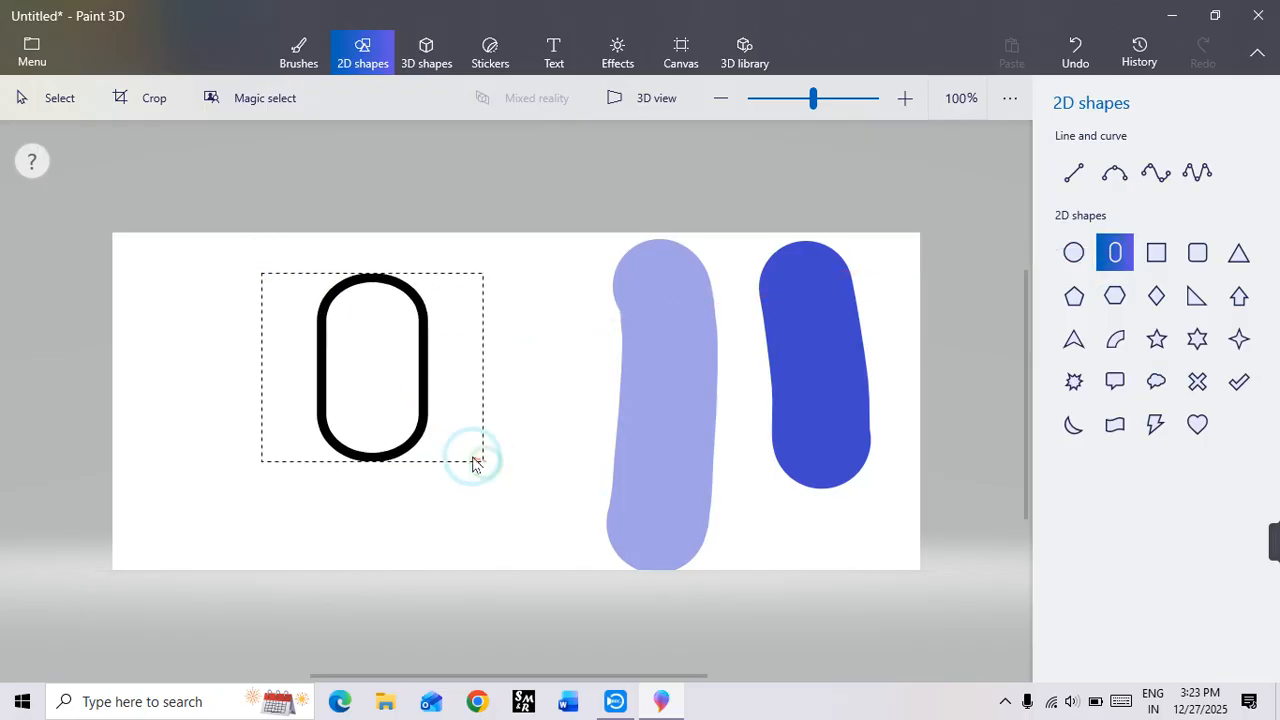
pyautogui.click(389, 515)
pyautogui.moveTo(387, 403); pyautogui.dragTo(428, 440)
pyautogui.click(541, 286)
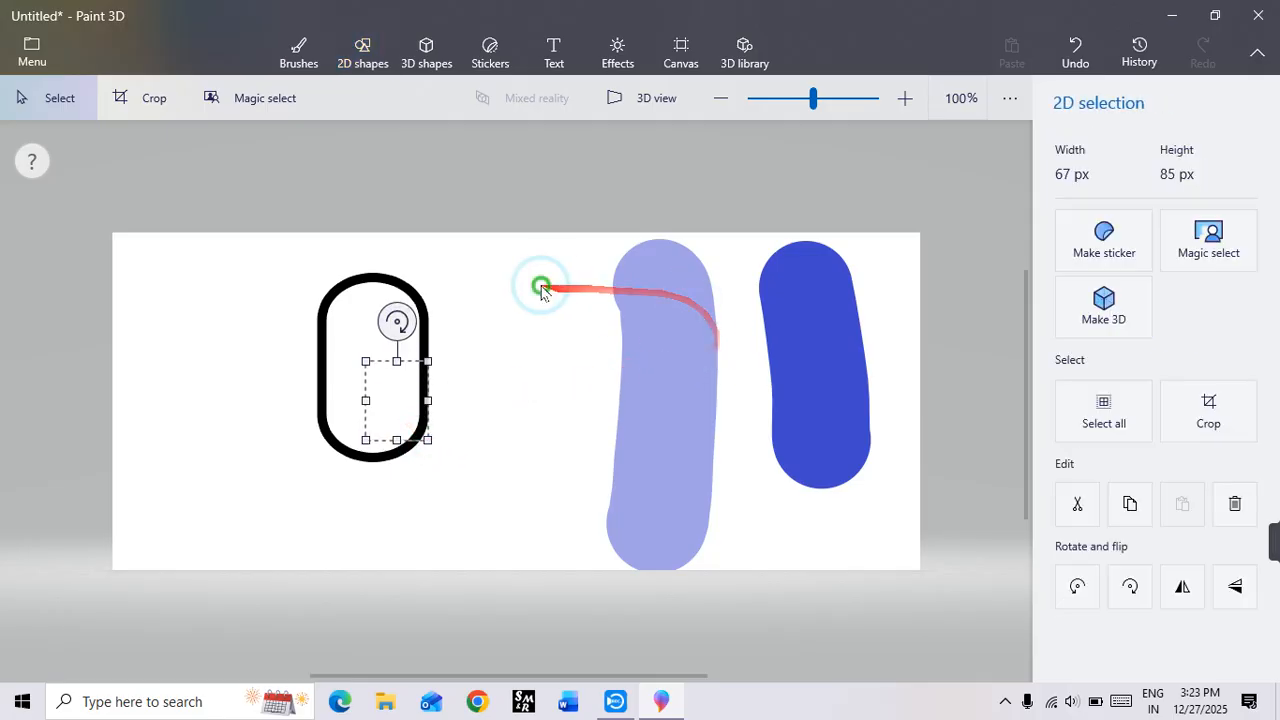
# Step: Draw a second capsule outline and place it so that it overlaps the lower part of the first capsule
pyautogui.click(1115, 253)
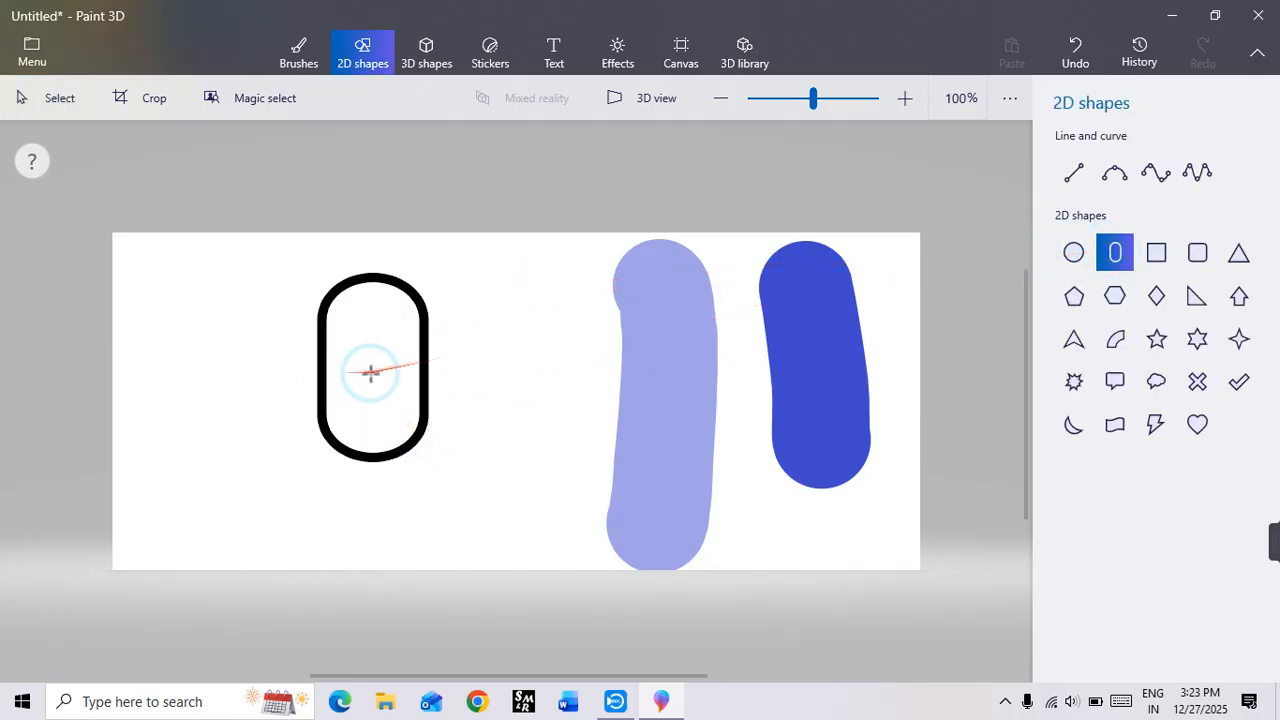
pyautogui.moveTo(375, 374); pyautogui.dragTo(569, 552)
pyautogui.moveTo(466, 457); pyautogui.dragTo(403, 449)
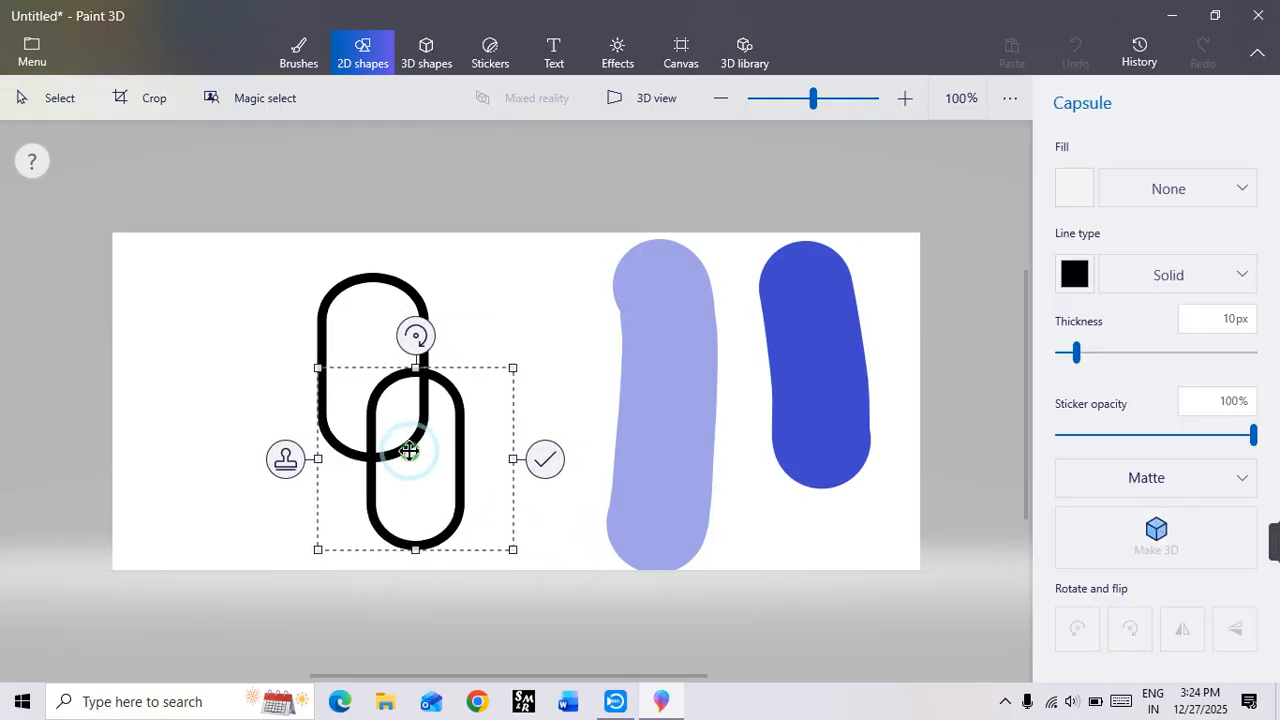
pyautogui.click(480, 316)
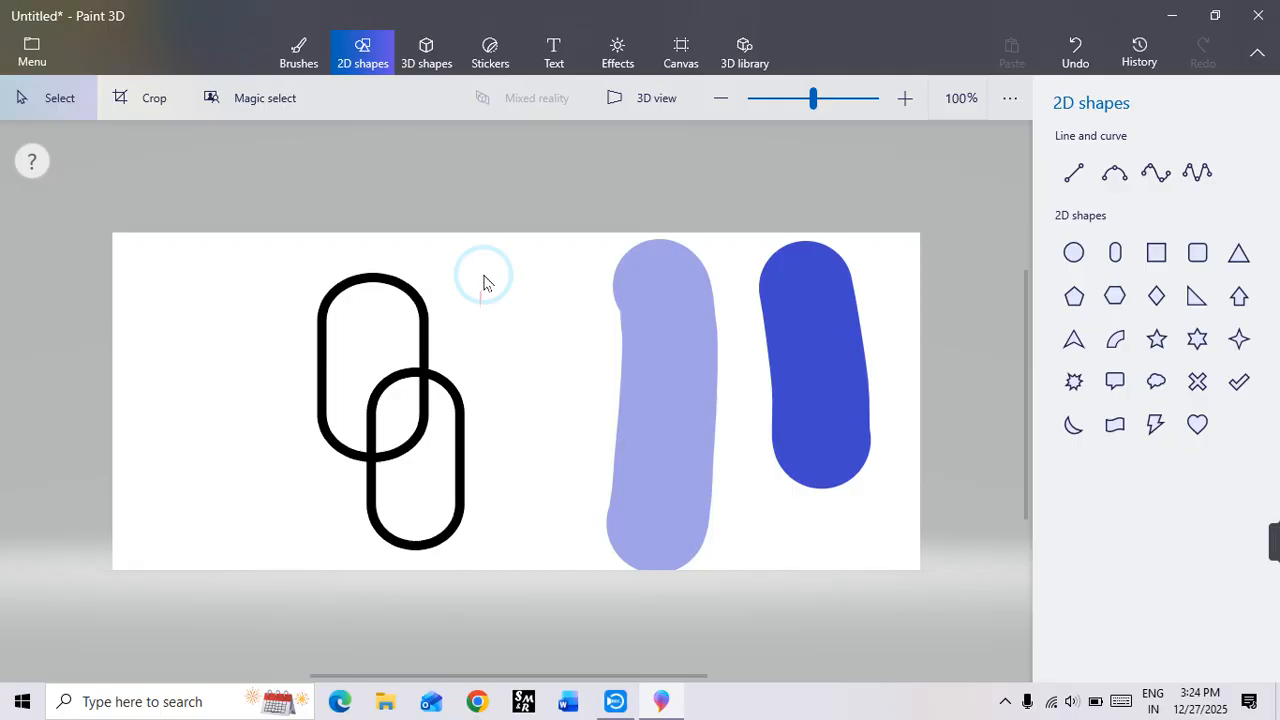
# Step: Erase the marker strokes and both capsules from the canvas with the Eraser at 200 px thickness
pyautogui.click(430, 70)
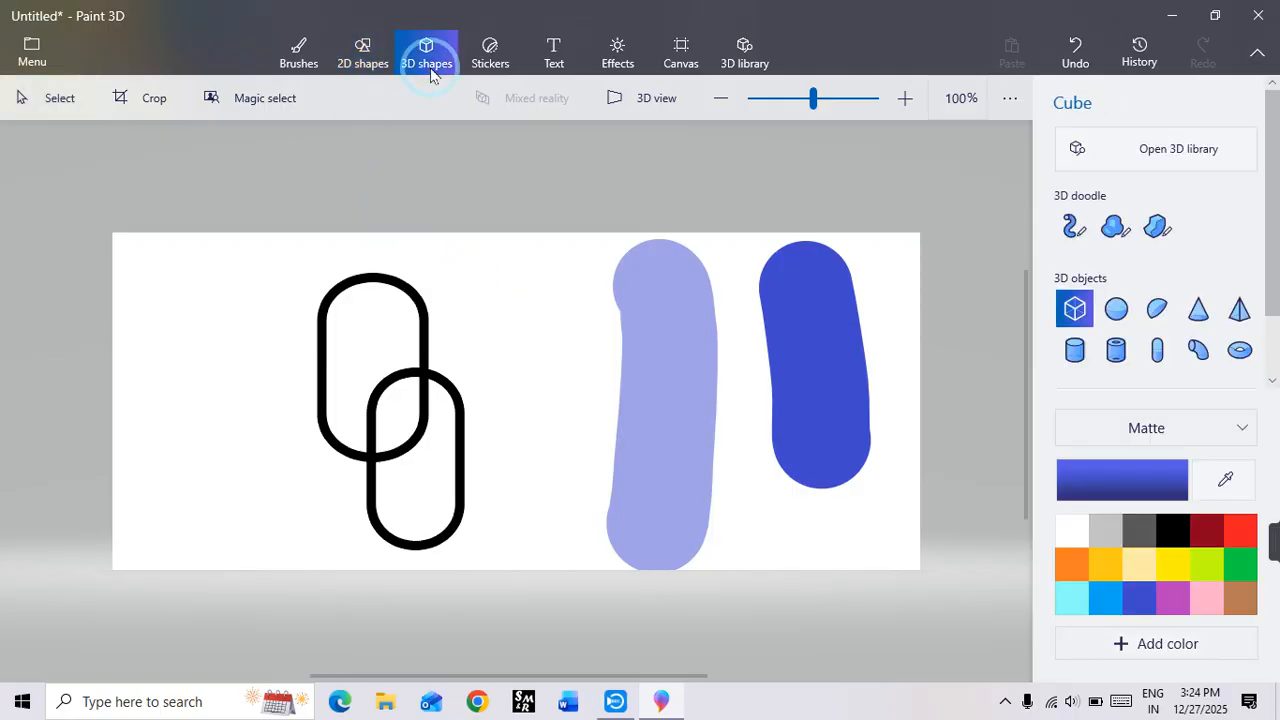
pyautogui.click(299, 52)
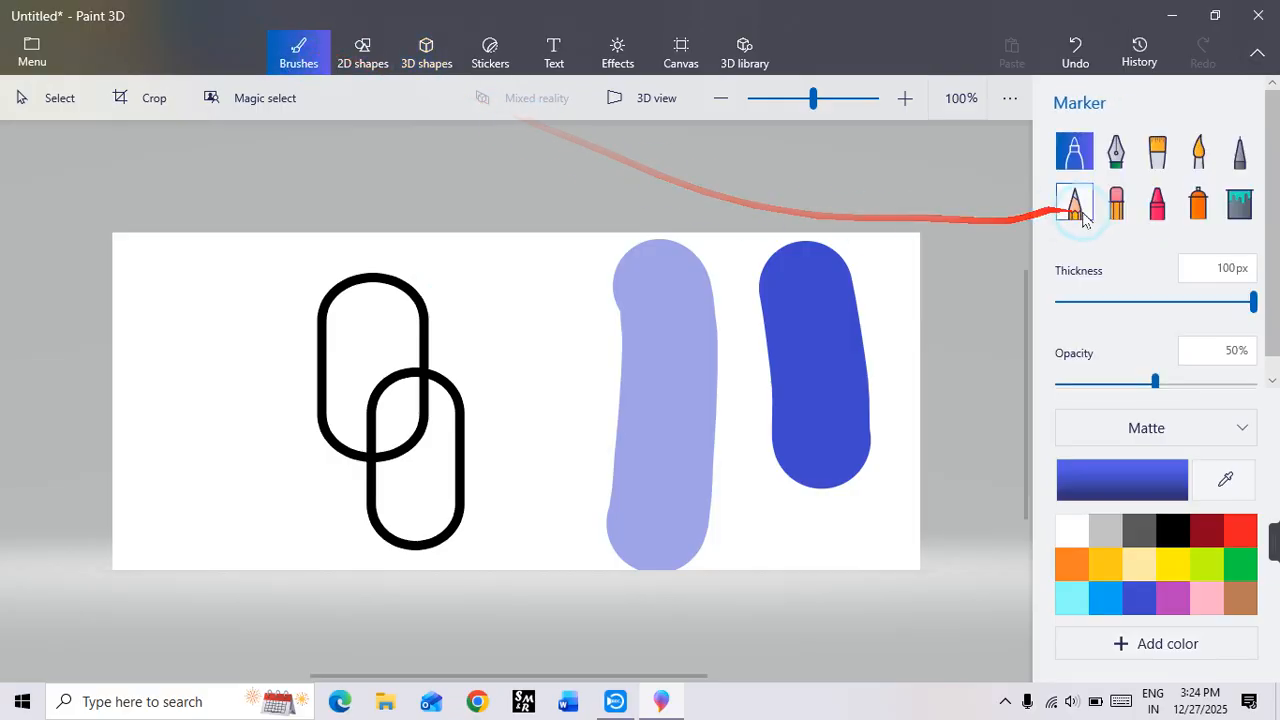
pyautogui.click(1116, 202)
pyautogui.moveTo(1080, 306); pyautogui.dragTo(1253, 302)
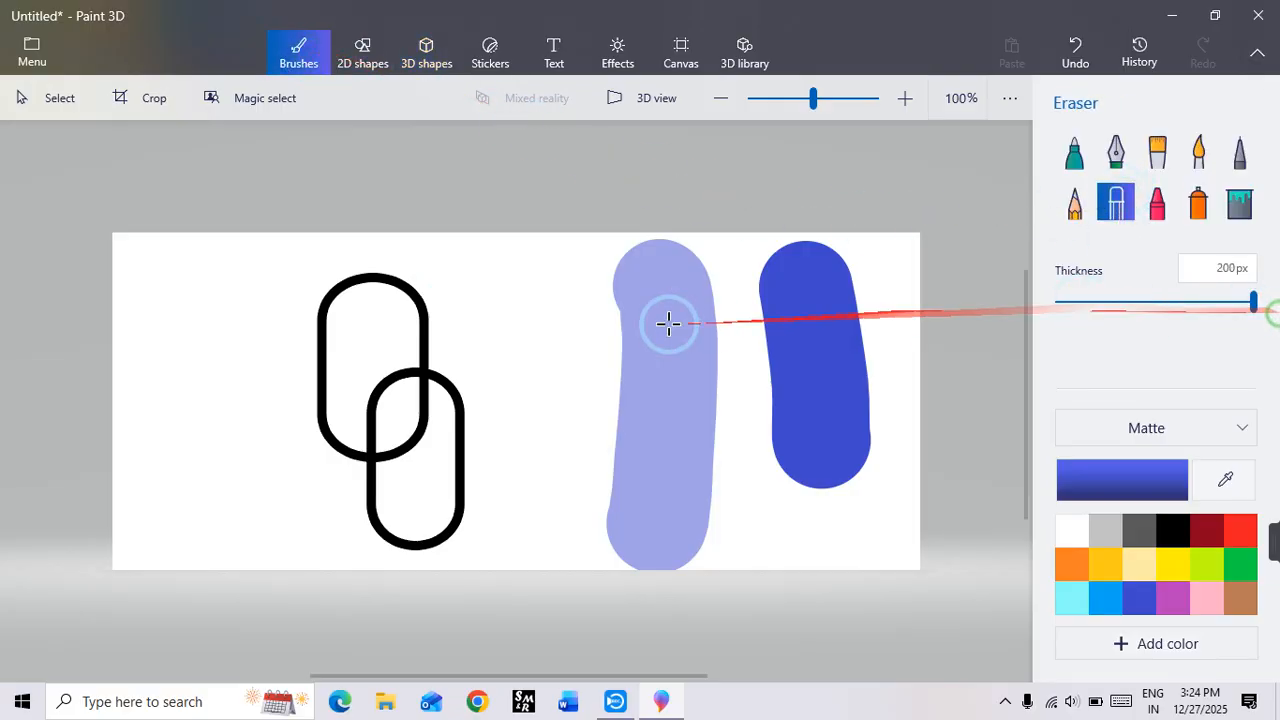
pyautogui.moveTo(666, 320)
pyautogui.mouseDown()
pyautogui.moveTo(305, 310)
pyautogui.moveTo(117, 494)
pyautogui.moveTo(617, 514)
pyautogui.moveTo(517, 331)
pyautogui.moveTo(457, 88)
pyautogui.mouseUp()
# Step: Draw a straight diagonal 3D tube with the Tube brush, using the flat-ended tube shape at 60 px thickness
pyautogui.click(434, 51)
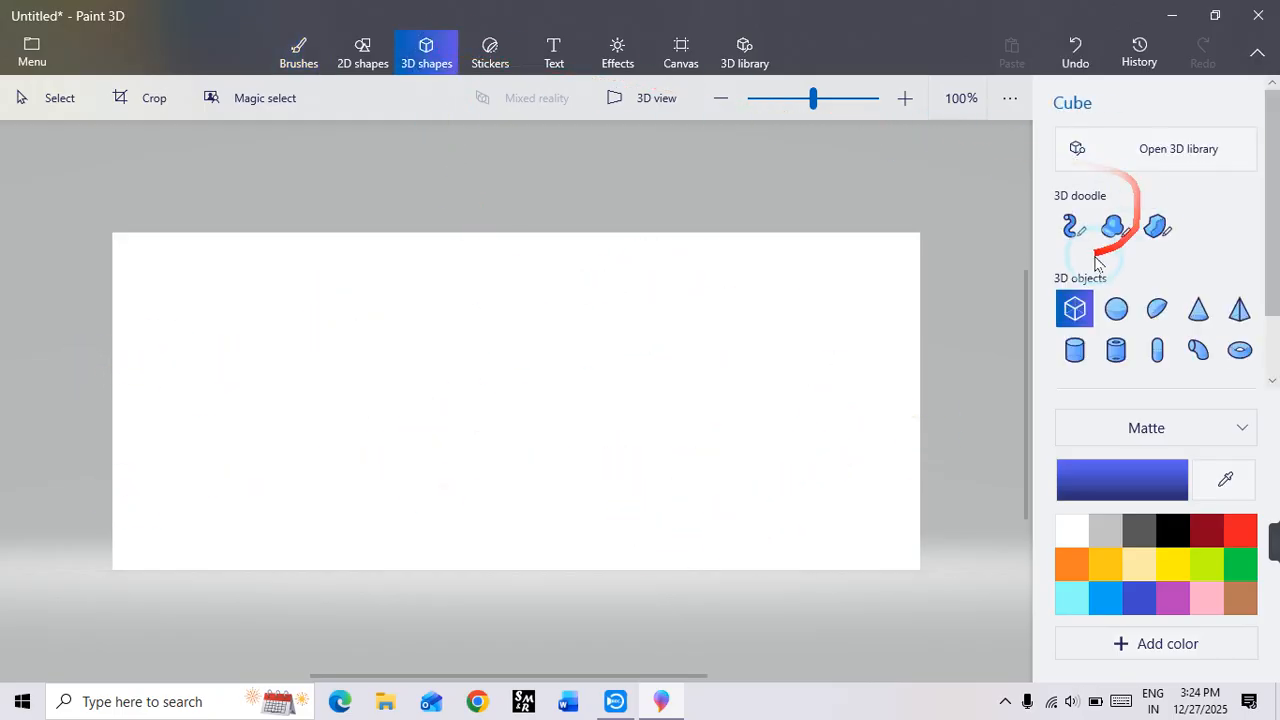
pyautogui.click(1072, 224)
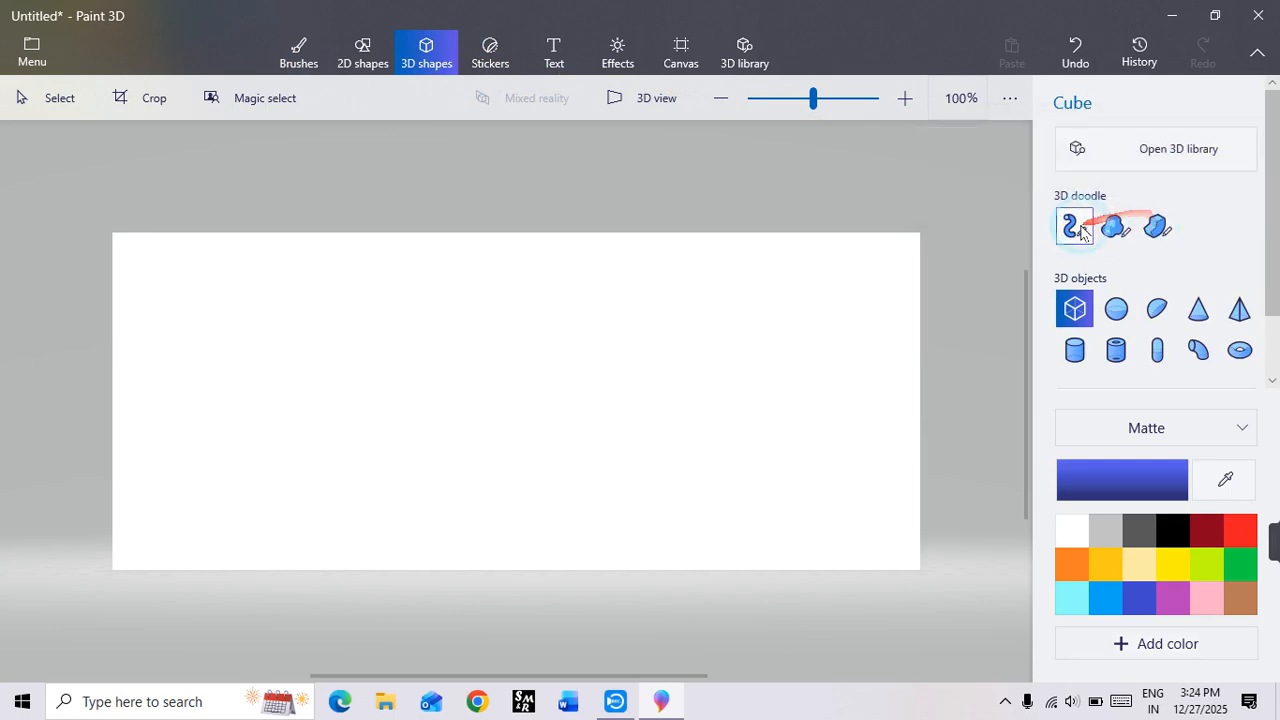
pyautogui.click(1075, 230)
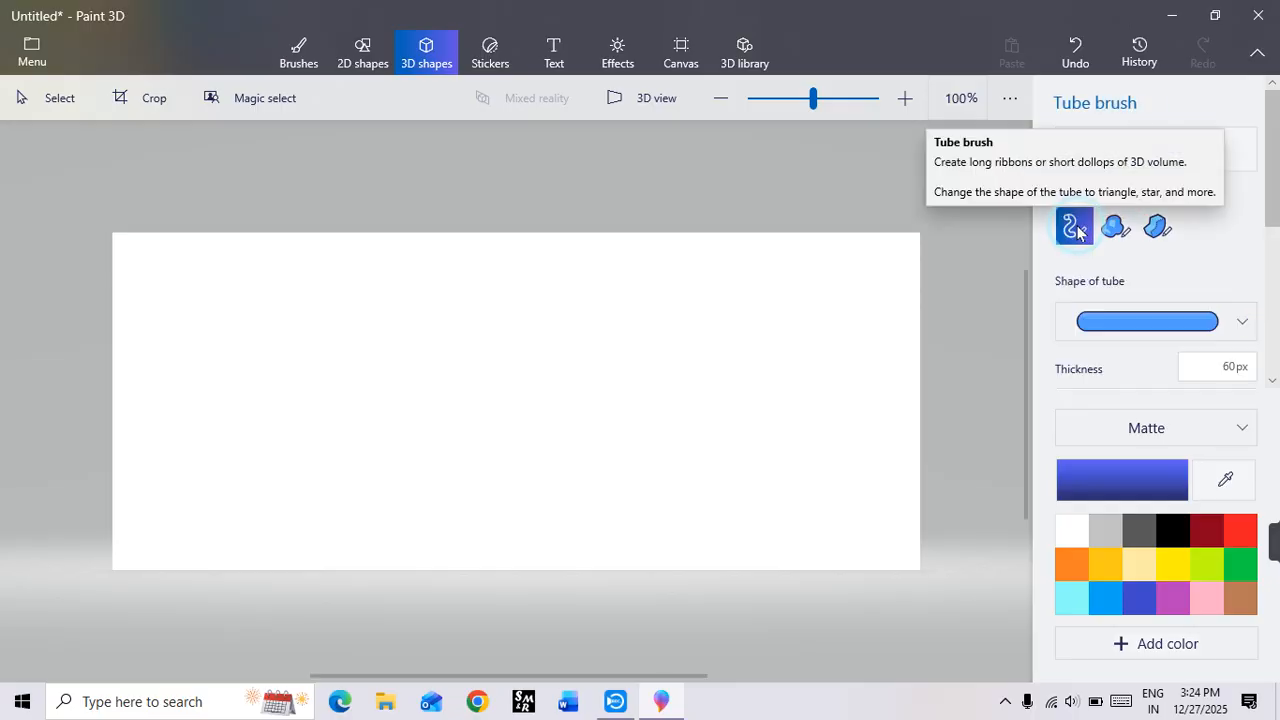
pyautogui.click(1234, 322)
pyautogui.click(1143, 358)
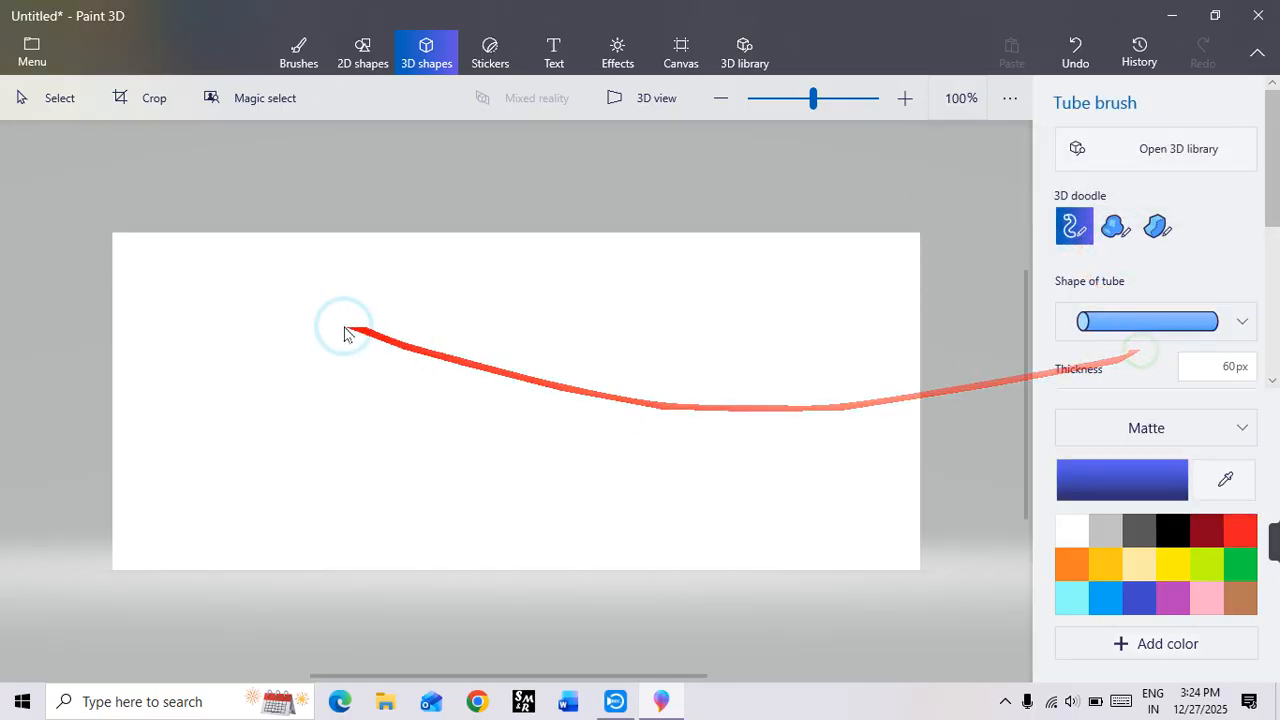
pyautogui.moveTo(265, 298); pyautogui.dragTo(468, 440)
pyautogui.click(358, 577)
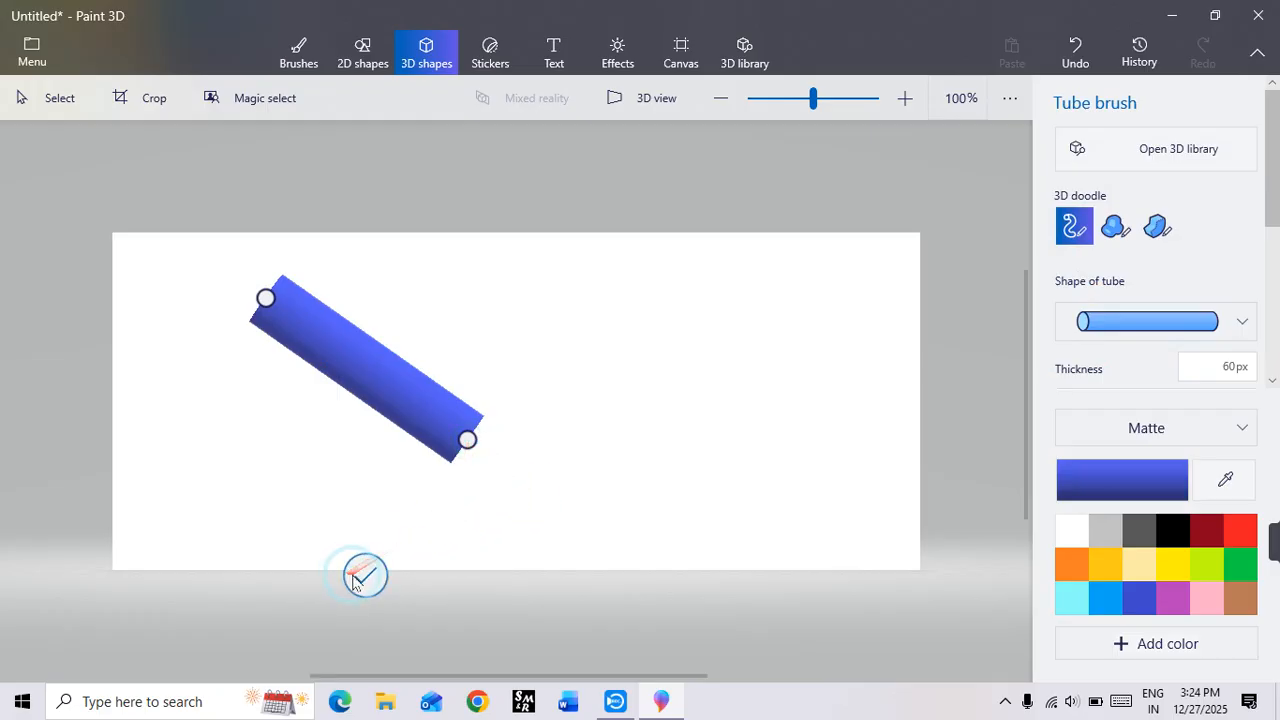
# Step: Rotate the straight tube in 3D to a steep upright slant and delete it from the canvas
pyautogui.moveTo(366, 514); pyautogui.dragTo(511, 430)
pyautogui.moveTo(491, 368); pyautogui.dragTo(517, 492)
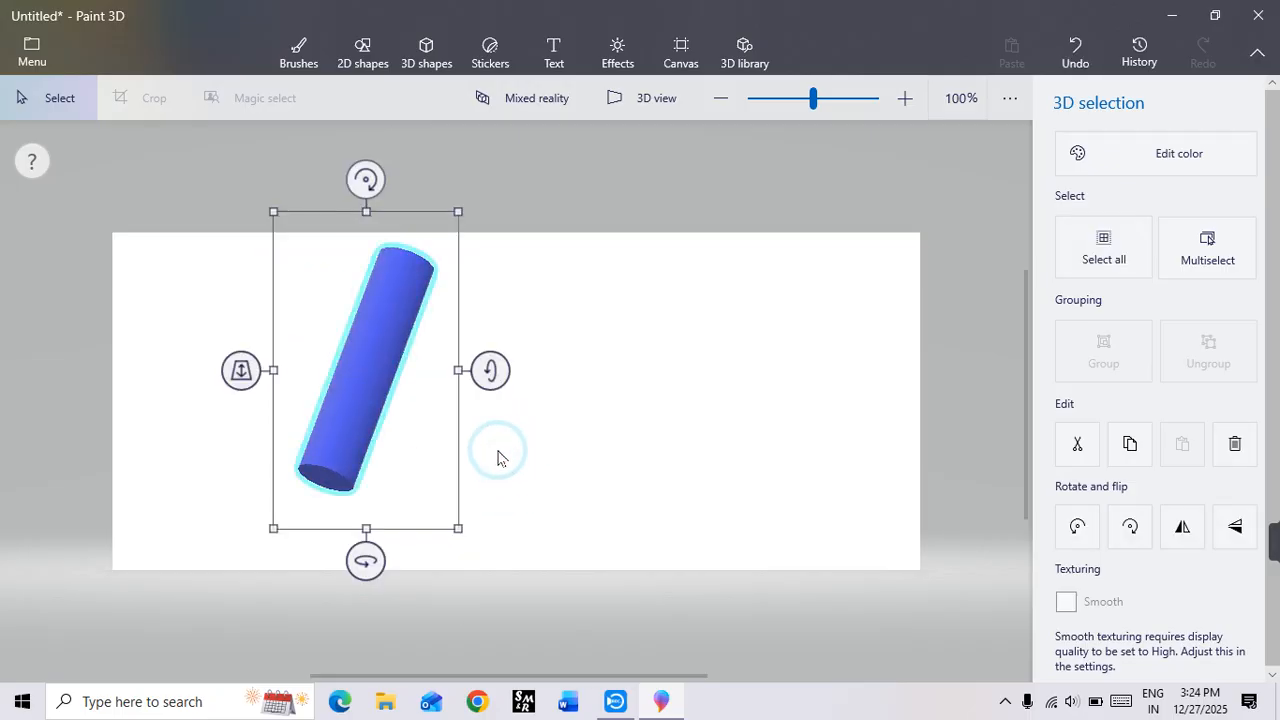
pyautogui.press('Delete')
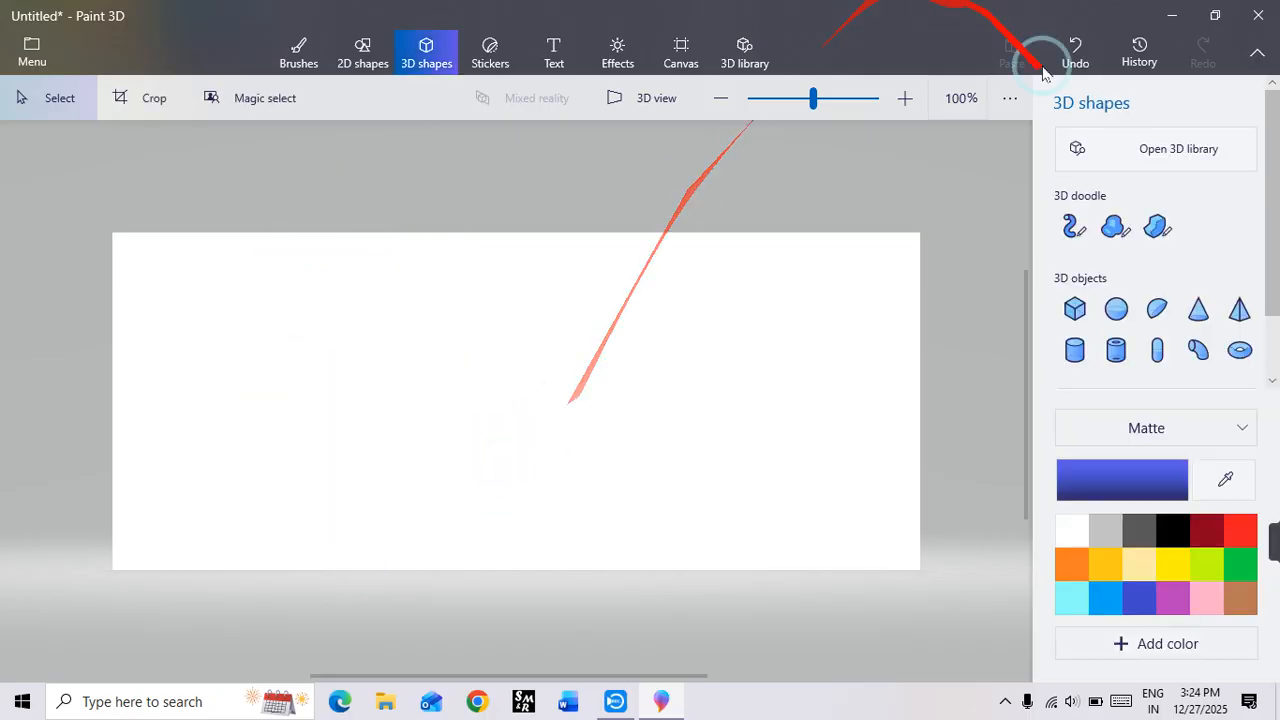
# Step: Draw a bent flat-ended 3D tube across the canvas with the Tube brush at 250 px thickness and move it slightly upward
pyautogui.click(1074, 227)
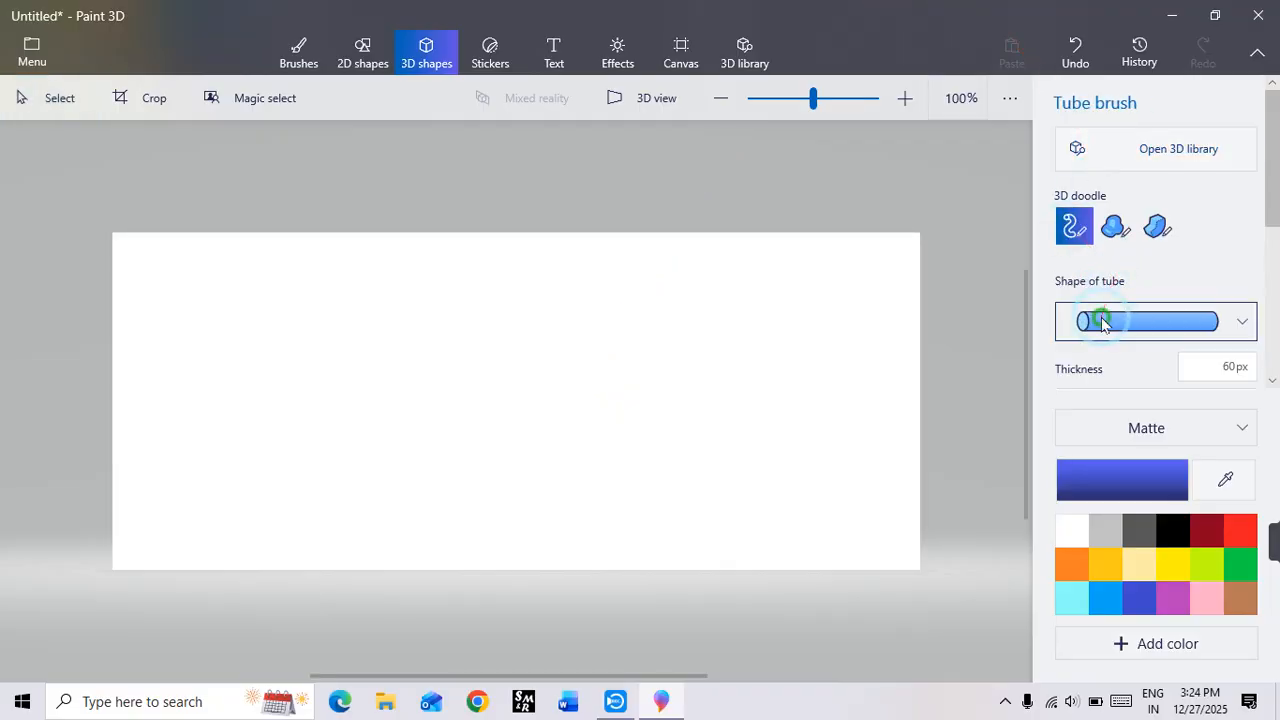
pyautogui.click(1101, 322)
pyautogui.click(1100, 325)
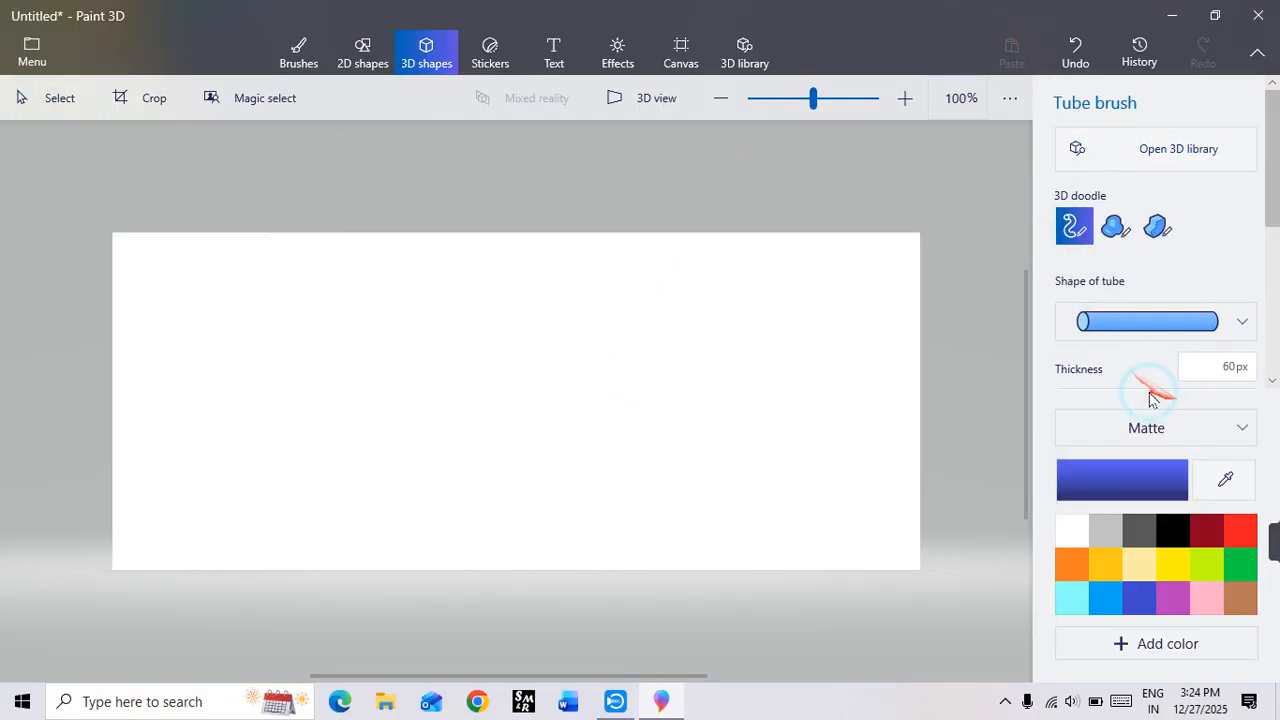
pyautogui.scroll(-2, 1100, 368)
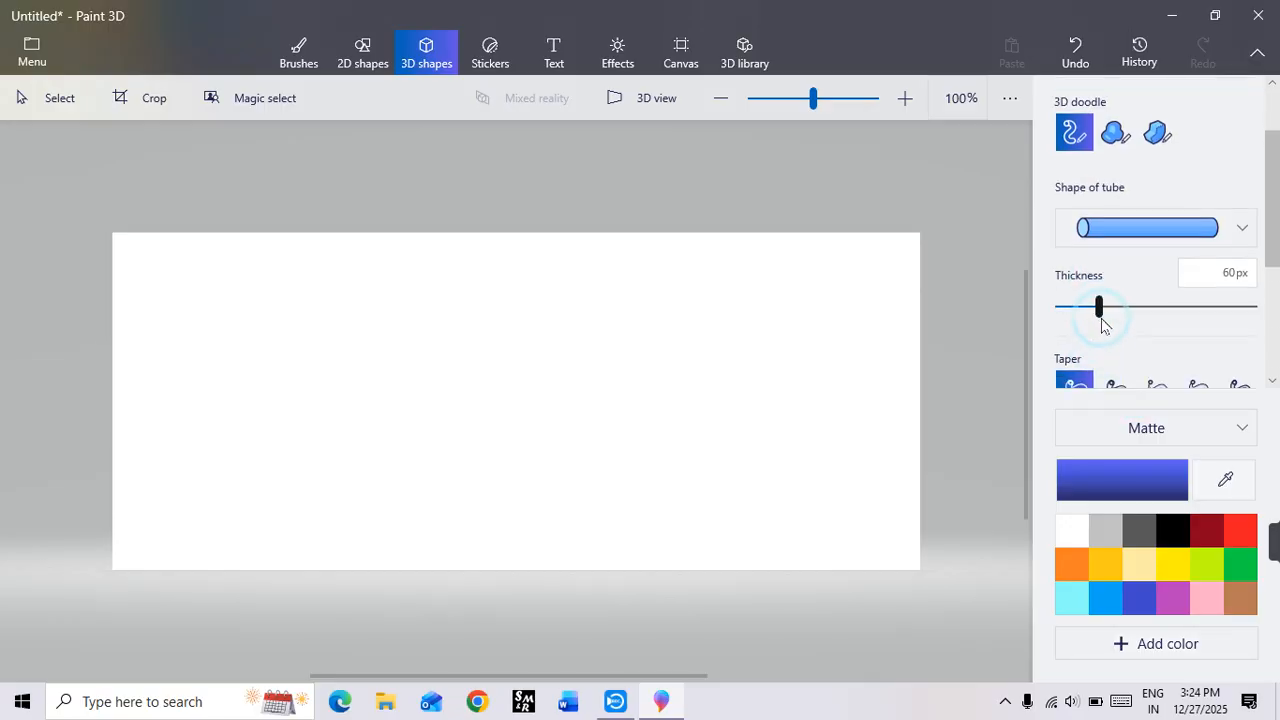
pyautogui.moveTo(1137, 322); pyautogui.dragTo(1274, 334)
pyautogui.moveTo(750, 311)
pyautogui.mouseDown()
pyautogui.moveTo(631, 414)
pyautogui.moveTo(508, 484)
pyautogui.moveTo(343, 457)
pyautogui.moveTo(310, 398)
pyautogui.mouseUp()
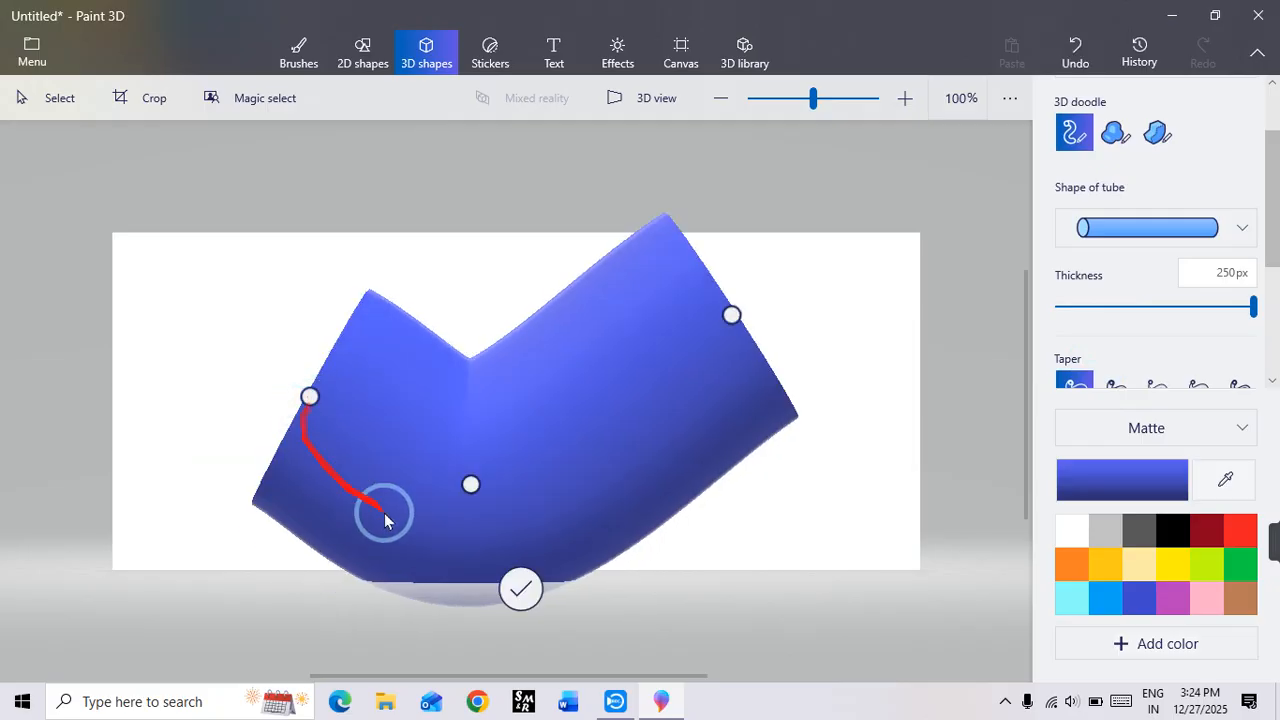
pyautogui.click(537, 477)
pyautogui.moveTo(537, 477); pyautogui.dragTo(540, 415)
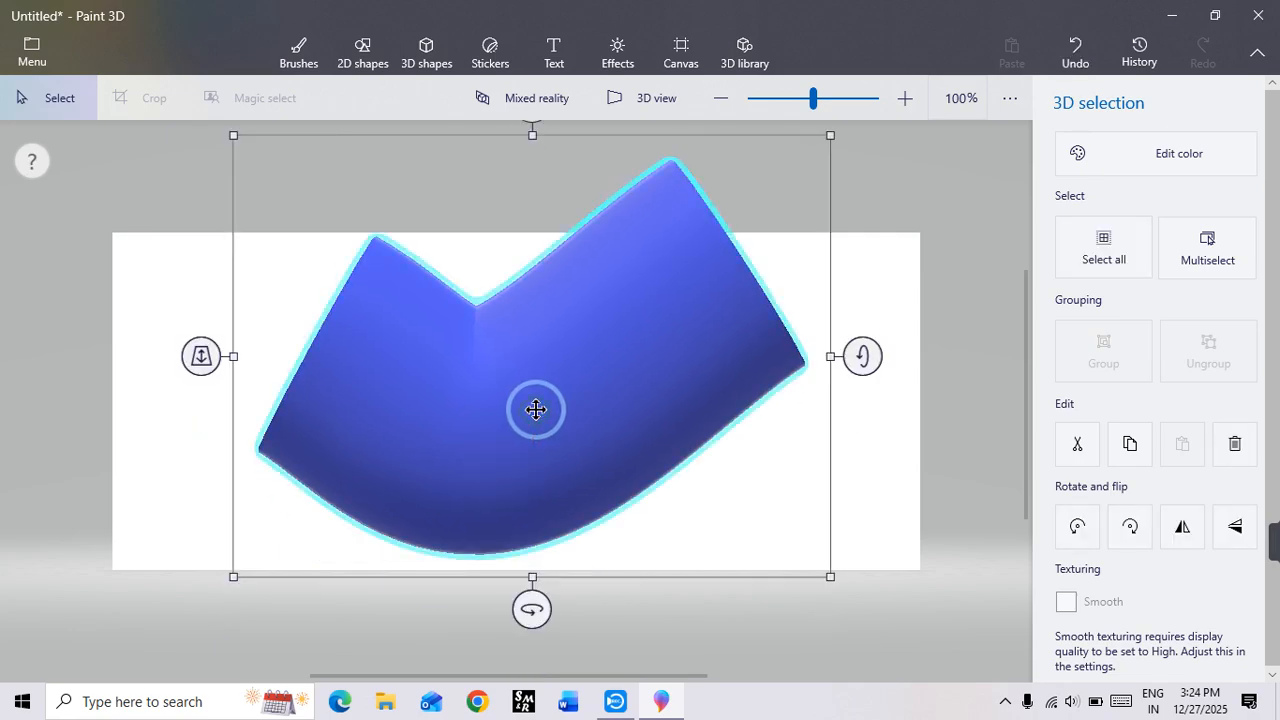
# Step: Rotate the bent tube about its vertical and horizontal axes to turn one end face forward, and delete it
pyautogui.moveTo(532, 606); pyautogui.dragTo(652, 609)
pyautogui.moveTo(878, 362)
pyautogui.mouseDown()
pyautogui.moveTo(874, 694)
pyautogui.moveTo(857, 437)
pyautogui.moveTo(838, 377)
pyautogui.mouseUp()
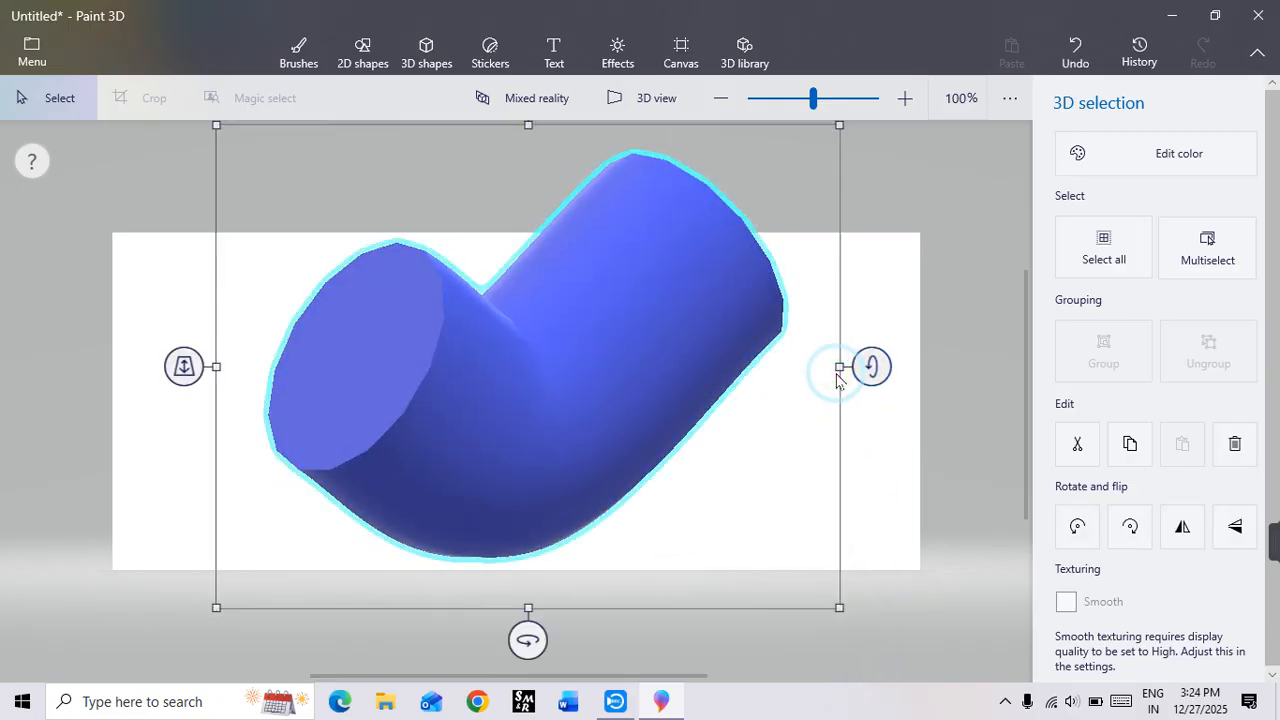
pyautogui.press('Delete')
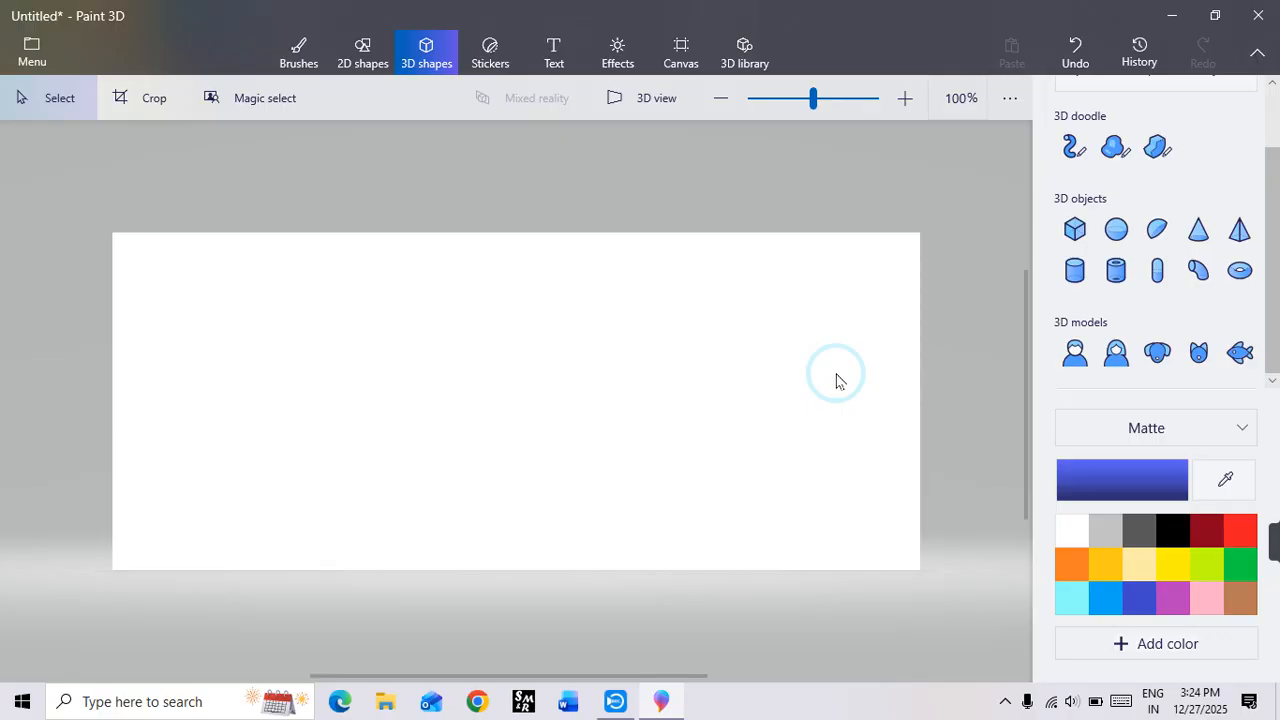
# Step: Draw the Hindi word "राम" across the canvas as blue 3D tubes with the Tube brush, using the flat-ended shape at 46 px thickness
pyautogui.click(1068, 150)
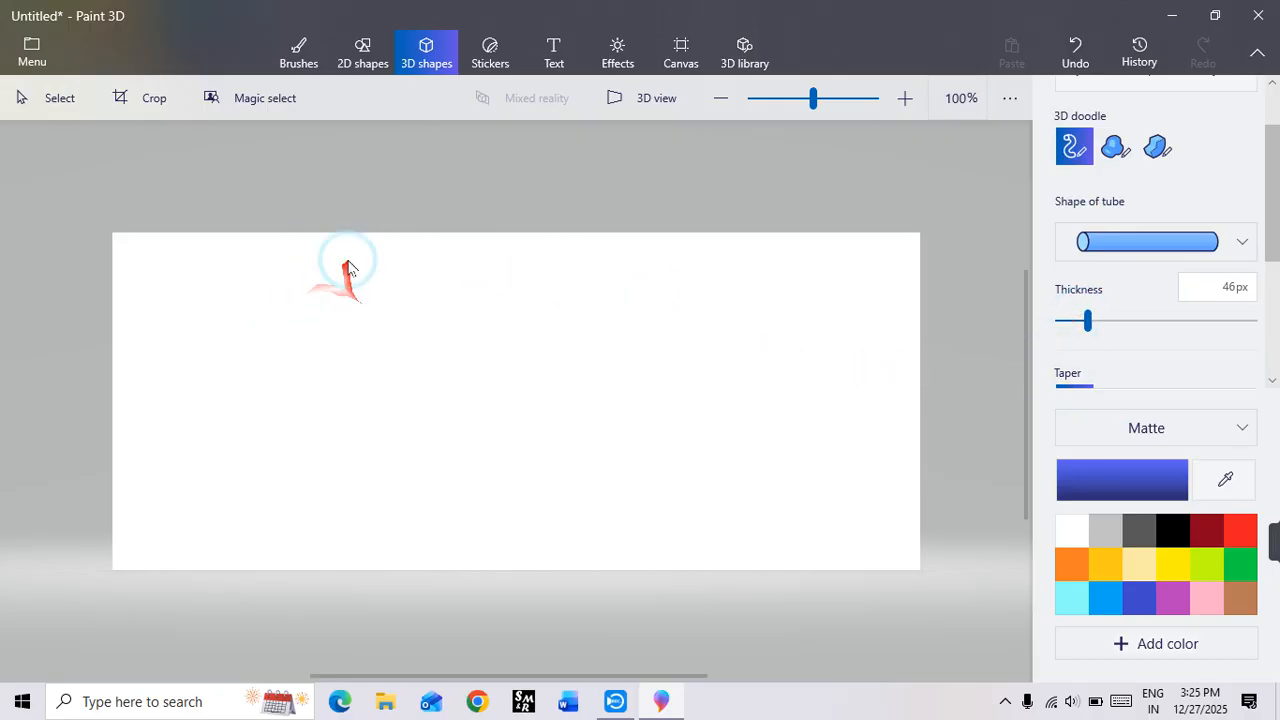
pyautogui.moveTo(347, 260)
pyautogui.mouseDown()
pyautogui.moveTo(260, 357)
pyautogui.moveTo(357, 457)
pyautogui.moveTo(428, 477)
pyautogui.mouseUp()
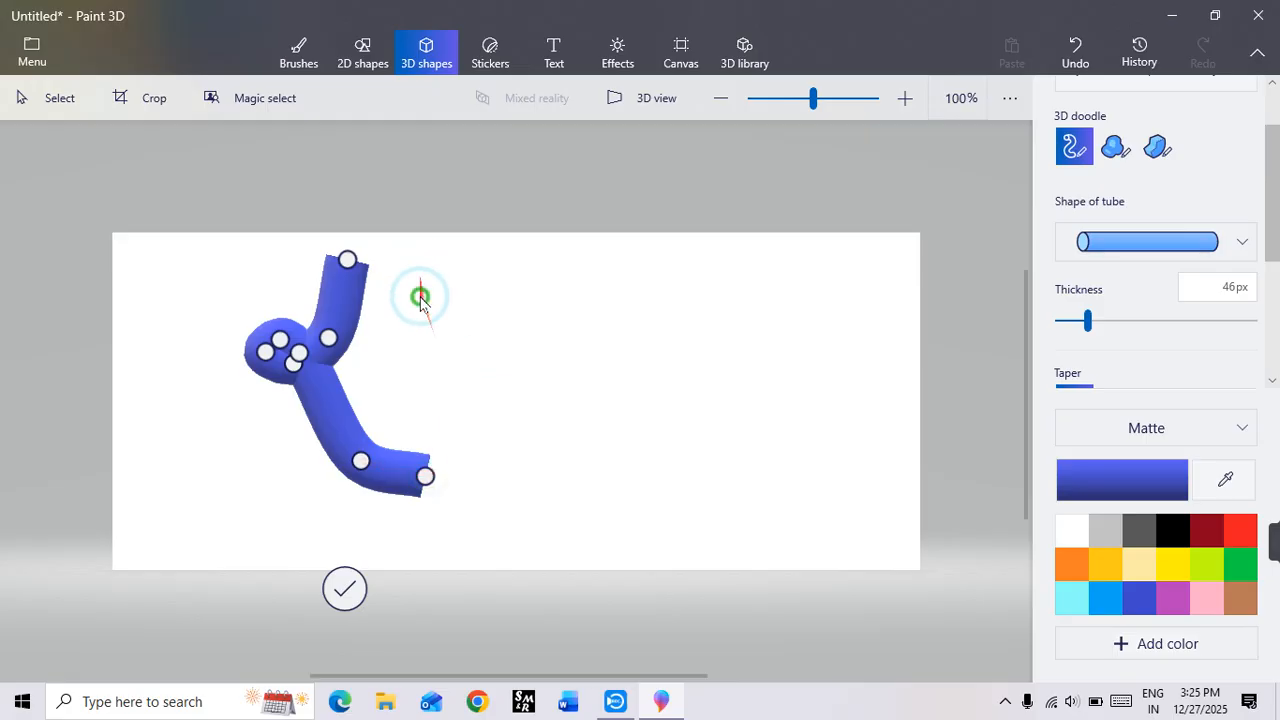
pyautogui.moveTo(420, 278); pyautogui.dragTo(418, 412)
pyautogui.moveTo(553, 278)
pyautogui.mouseDown()
pyautogui.moveTo(564, 413)
pyautogui.moveTo(616, 341)
pyautogui.mouseUp()
pyautogui.moveTo(624, 278); pyautogui.dragTo(628, 428)
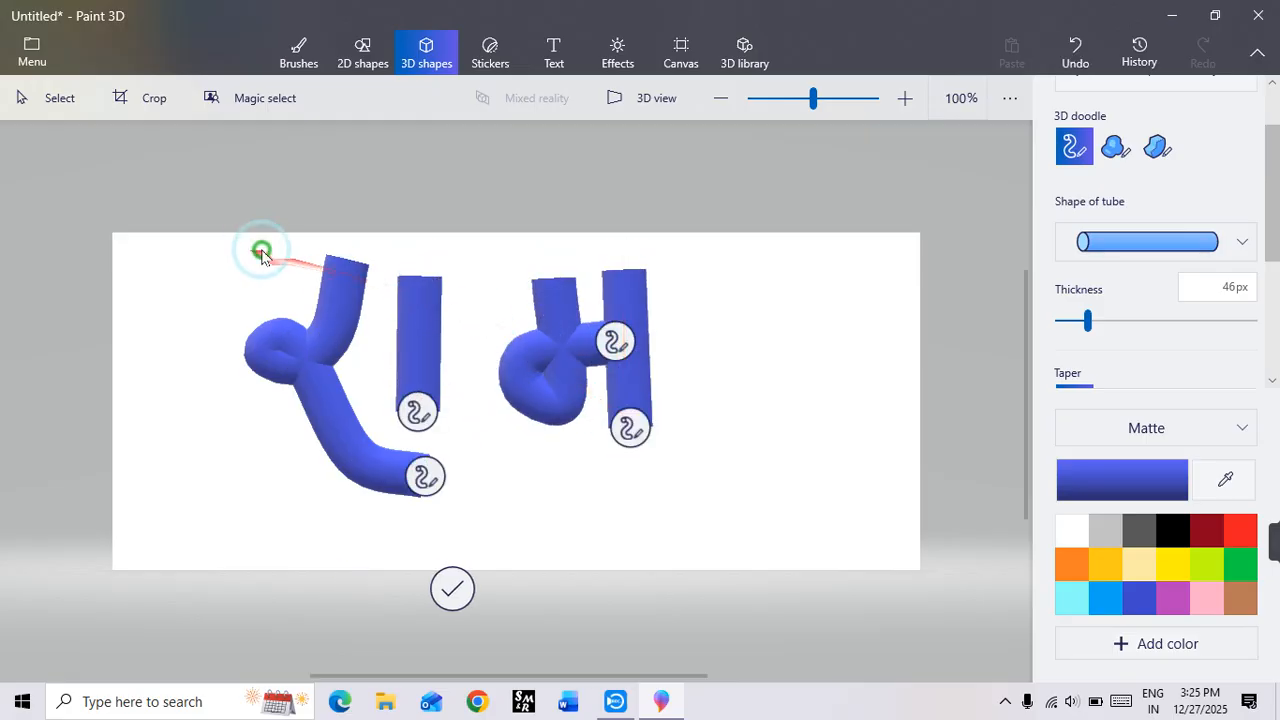
pyautogui.moveTo(255, 250)
pyautogui.mouseDown()
pyautogui.moveTo(567, 275)
pyautogui.moveTo(702, 266)
pyautogui.mouseUp()
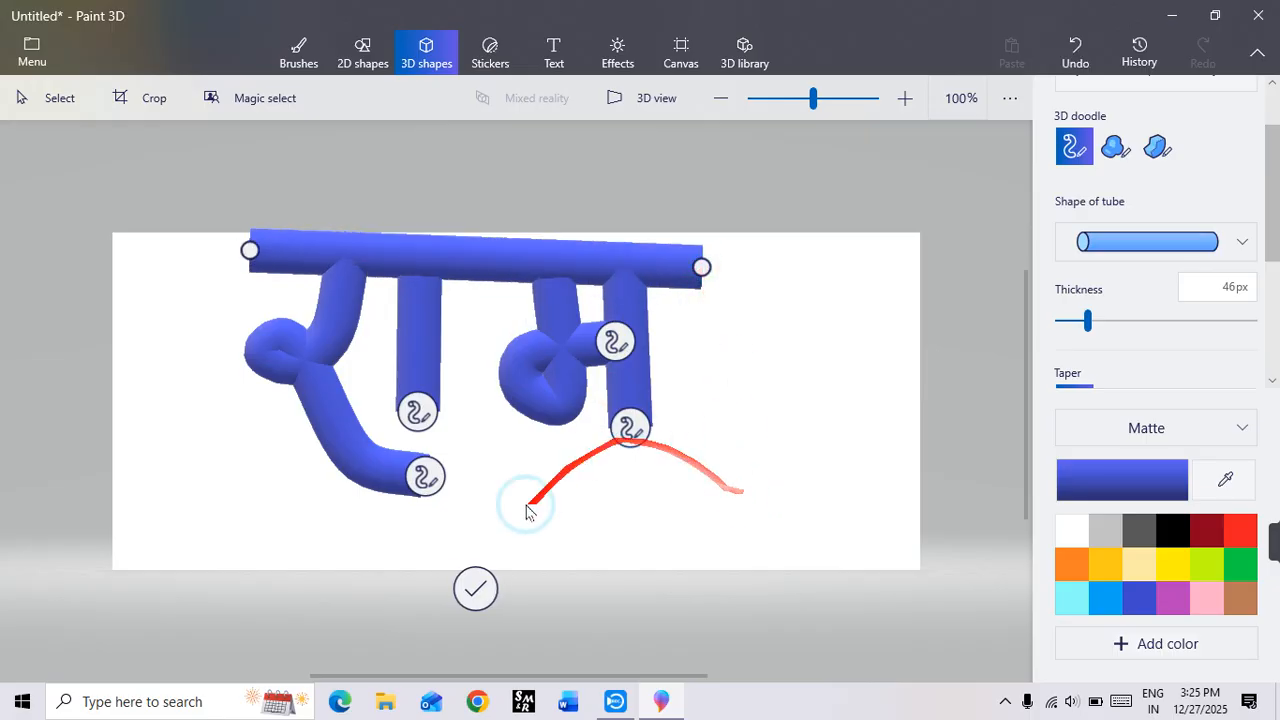
pyautogui.click(472, 589)
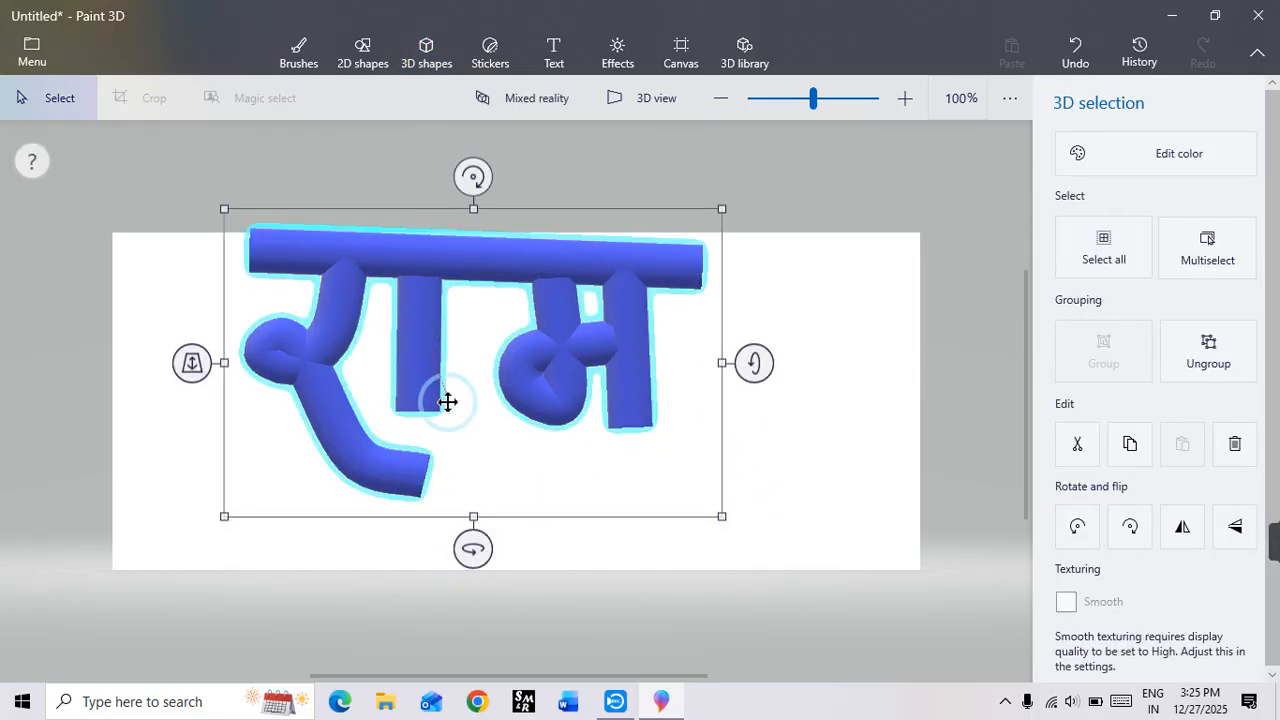
# Step: Rotate the tube lettering slightly about its vertical axis and delete it from the canvas
pyautogui.moveTo(472, 555)
pyautogui.mouseDown()
pyautogui.moveTo(717, 586)
pyautogui.moveTo(475, 589)
pyautogui.moveTo(137, 537)
pyautogui.moveTo(89, 543)
pyautogui.moveTo(43, 491)
pyautogui.moveTo(107, 519)
pyautogui.moveTo(500, 528)
pyautogui.mouseUp()
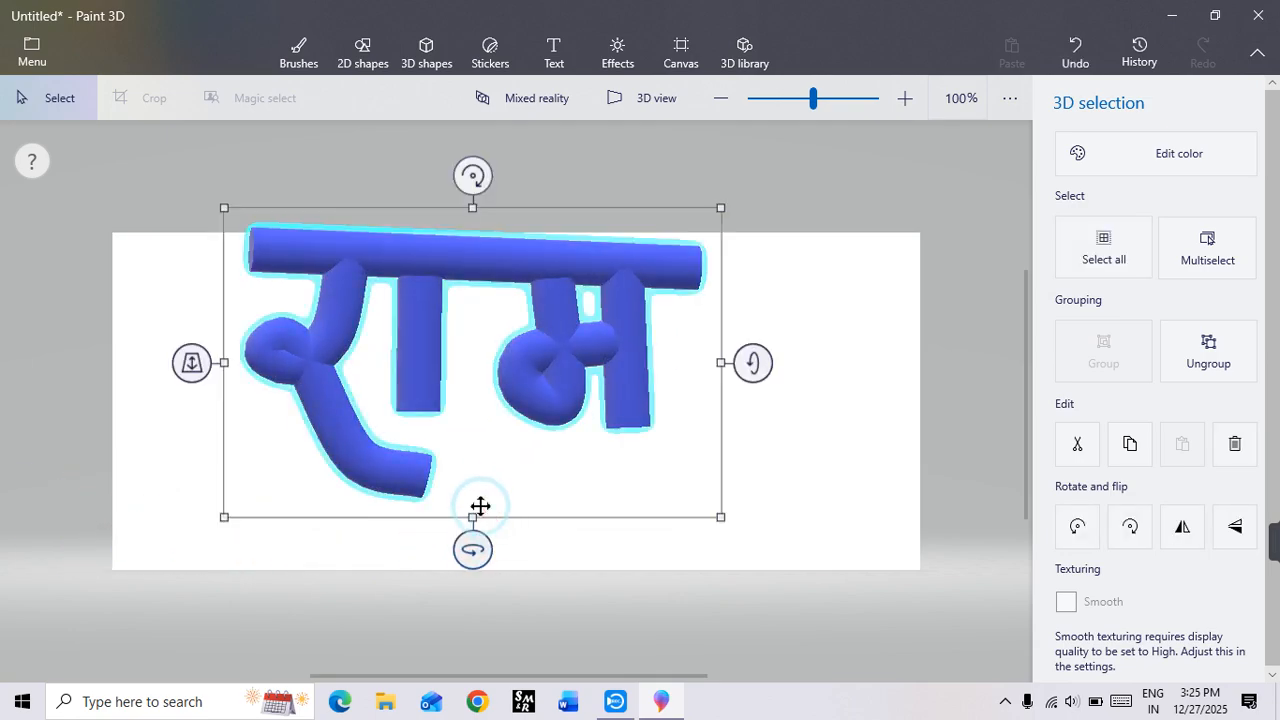
pyautogui.press('Delete')
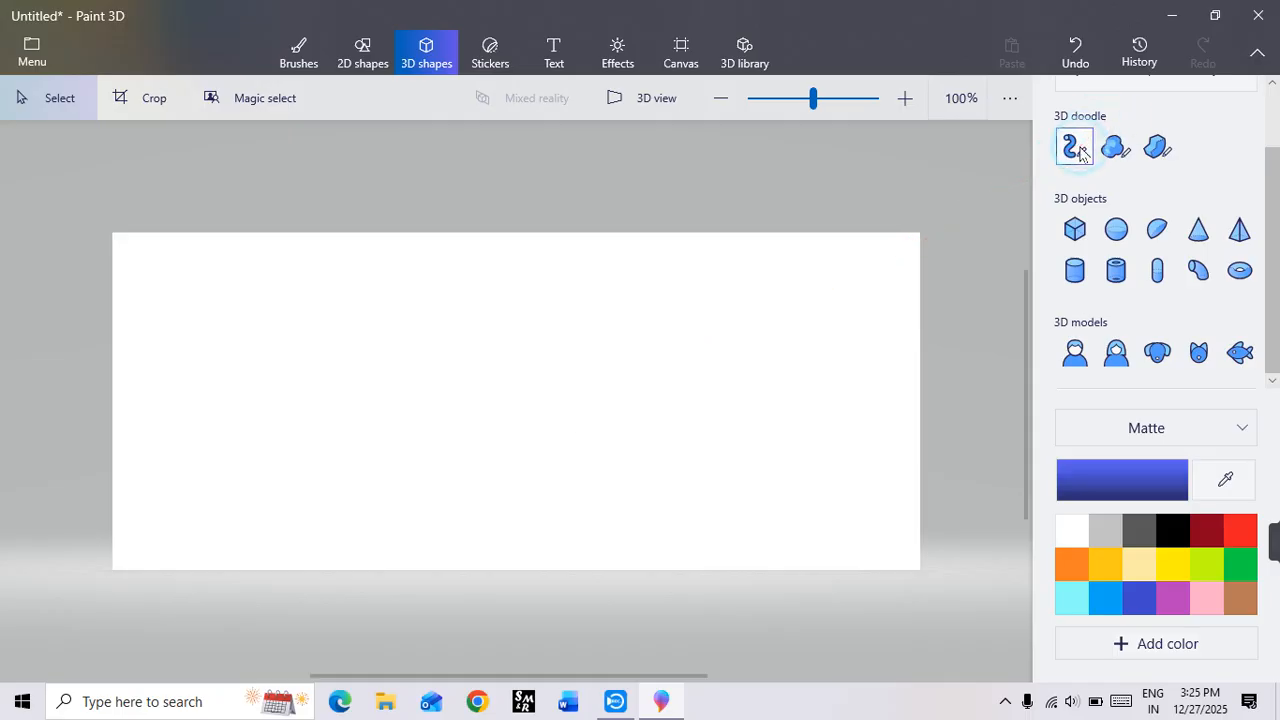
# Step: Draw a blue square Soft edge doodle on the left part of the canvas and rotate it about its vertical axis
pyautogui.click(1113, 152)
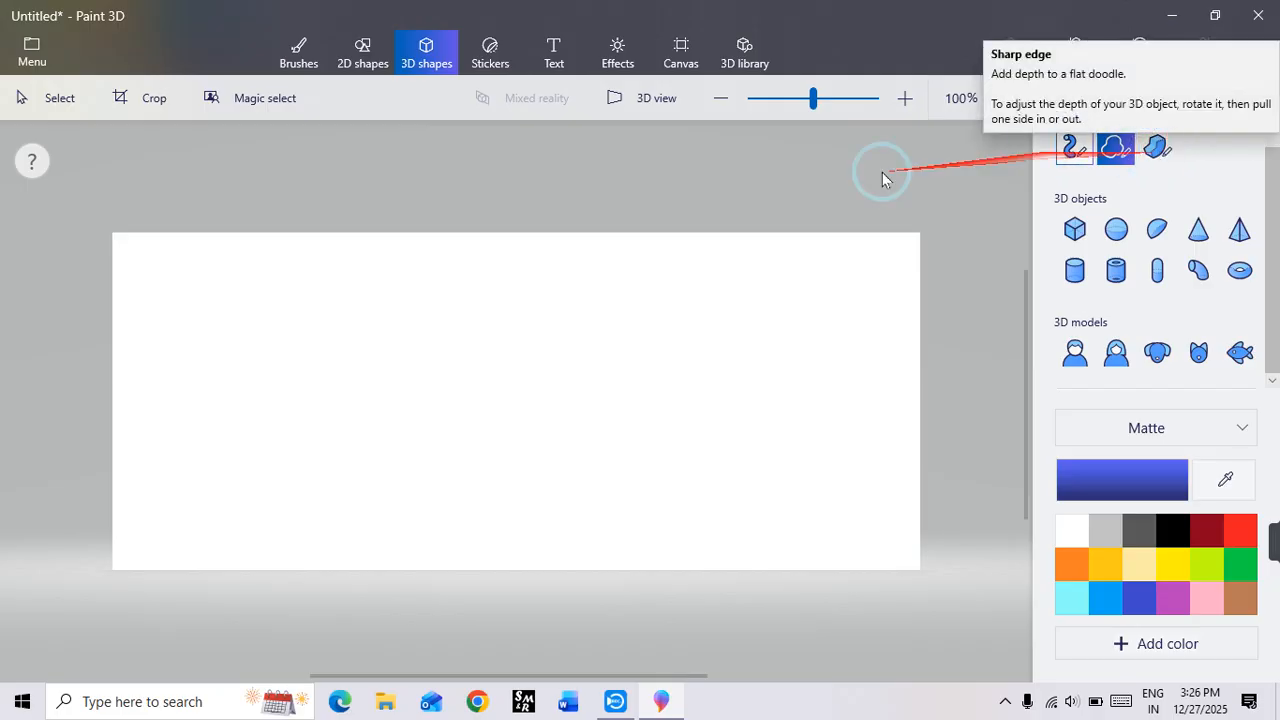
pyautogui.moveTo(860, 180)
pyautogui.mouseDown()
pyautogui.moveTo(670, 222)
pyautogui.moveTo(1100, 166)
pyautogui.moveTo(1108, 150)
pyautogui.mouseUp()
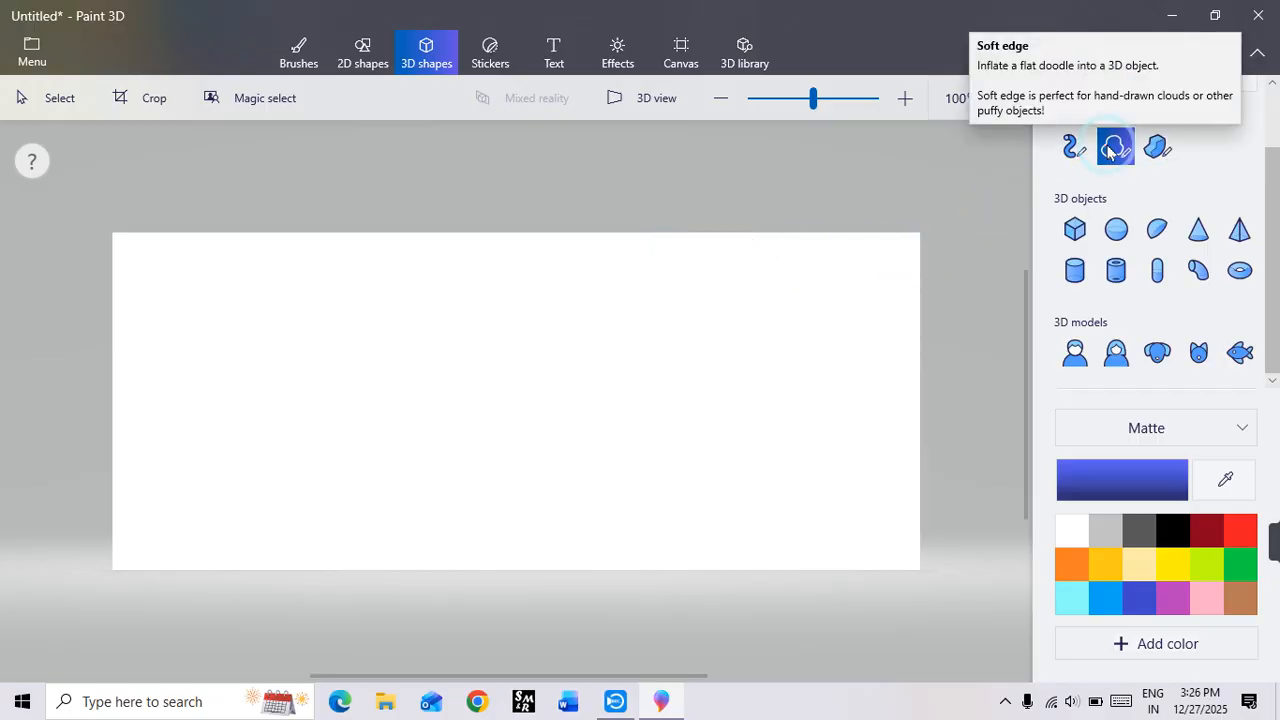
pyautogui.moveTo(220, 295)
pyautogui.mouseDown()
pyautogui.moveTo(228, 455)
pyautogui.moveTo(386, 463)
pyautogui.moveTo(383, 294)
pyautogui.moveTo(306, 292)
pyautogui.mouseUp()
pyautogui.moveTo(221, 298); pyautogui.dragTo(223, 300)
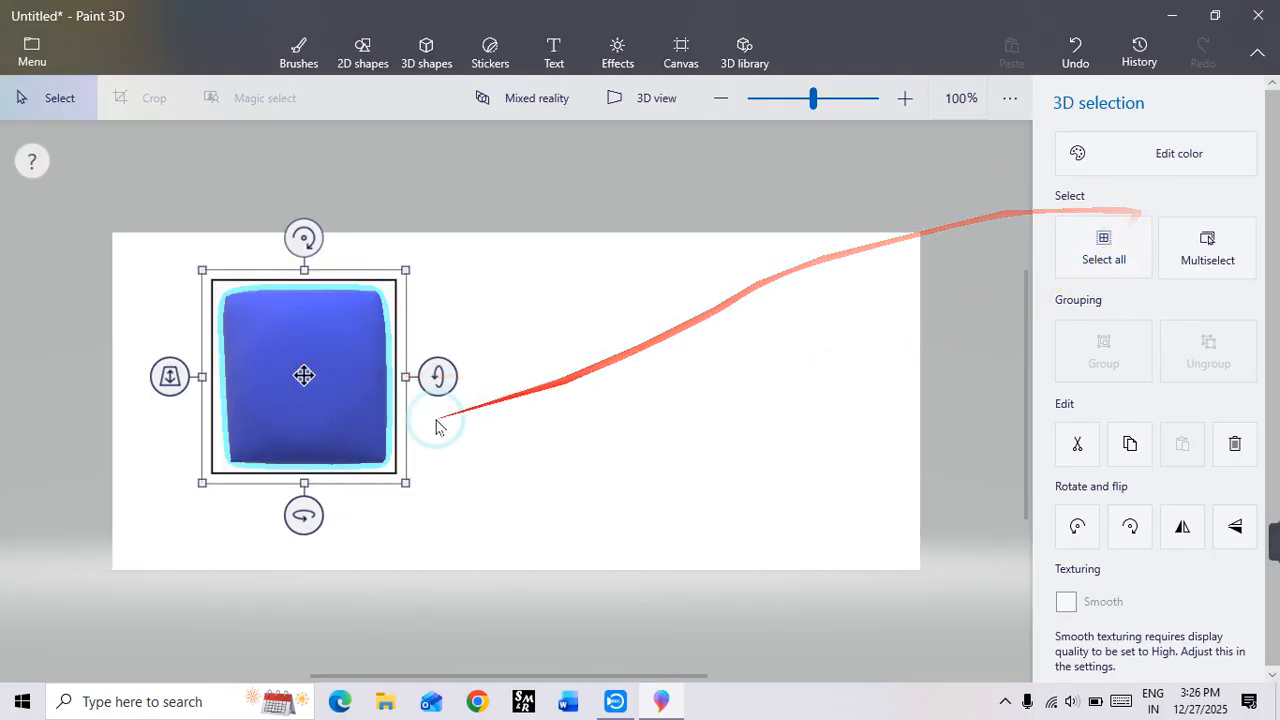
pyautogui.moveTo(304, 515); pyautogui.dragTo(352, 516)
pyautogui.click(514, 335)
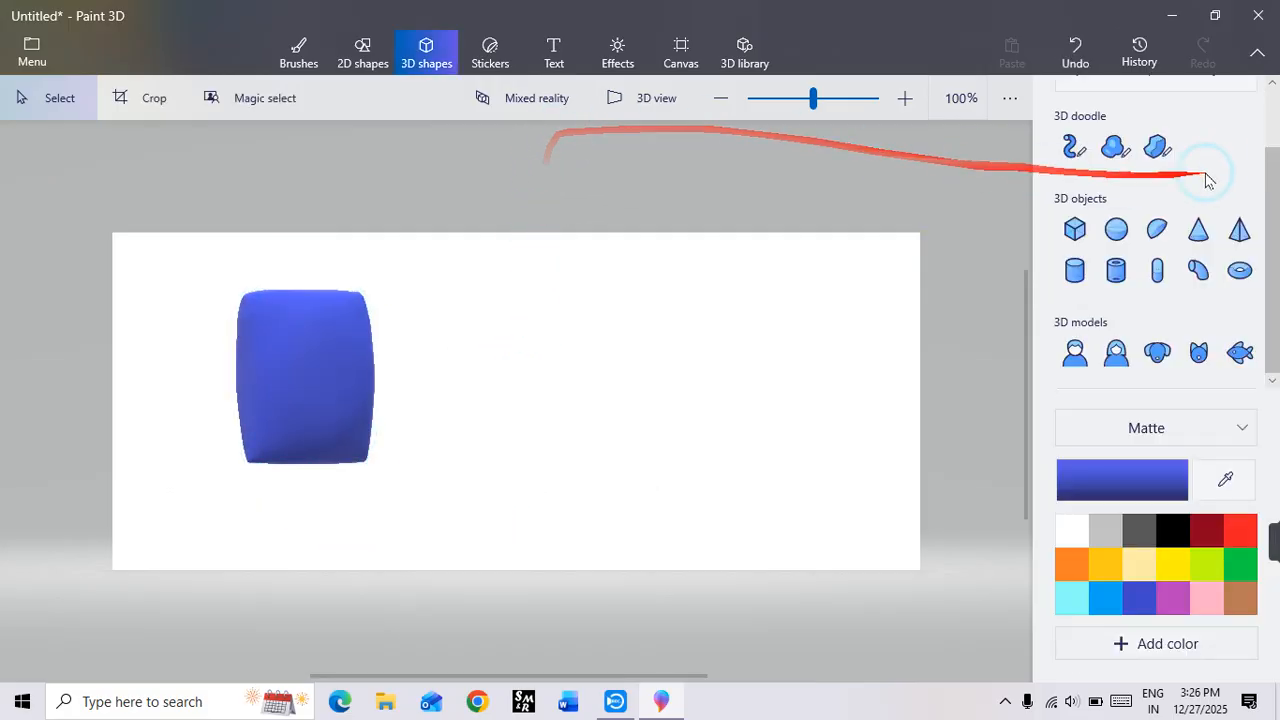
# Step: Draw a Sharp edge square doodle beside the soft one and rotate it about its vertical and horizontal axes to show its depth
pyautogui.click(1163, 152)
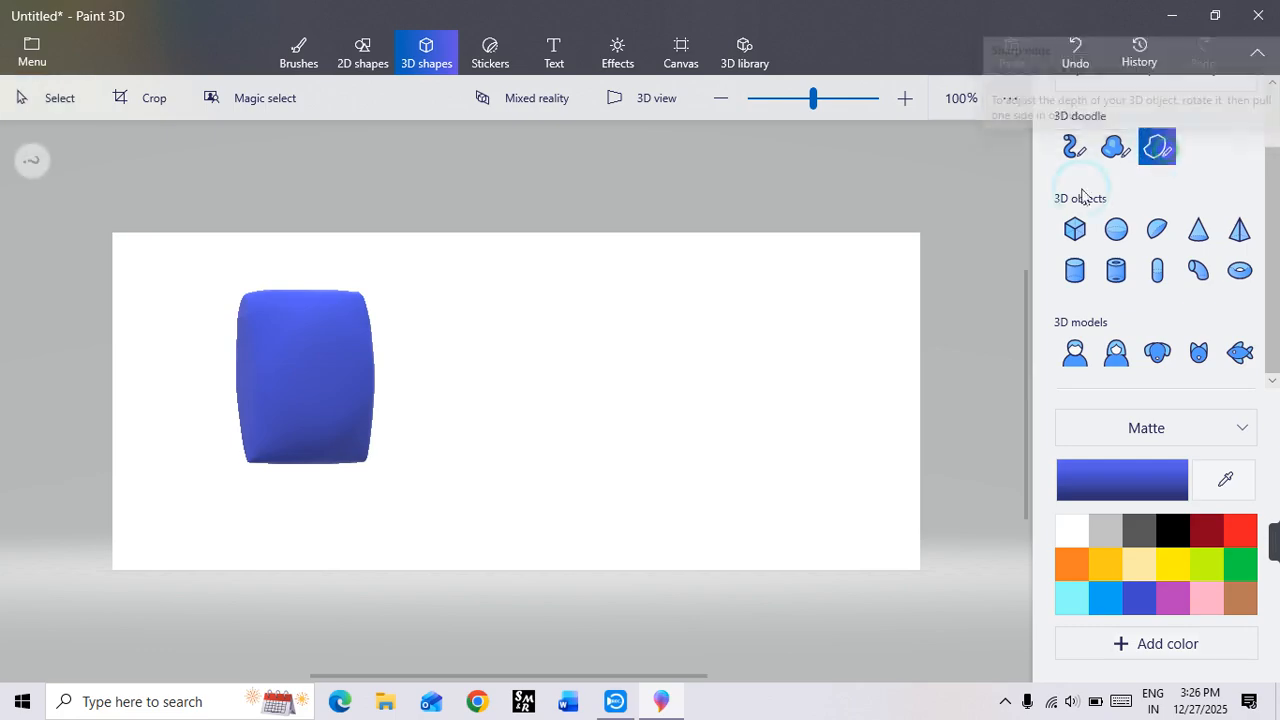
pyautogui.click(481, 293)
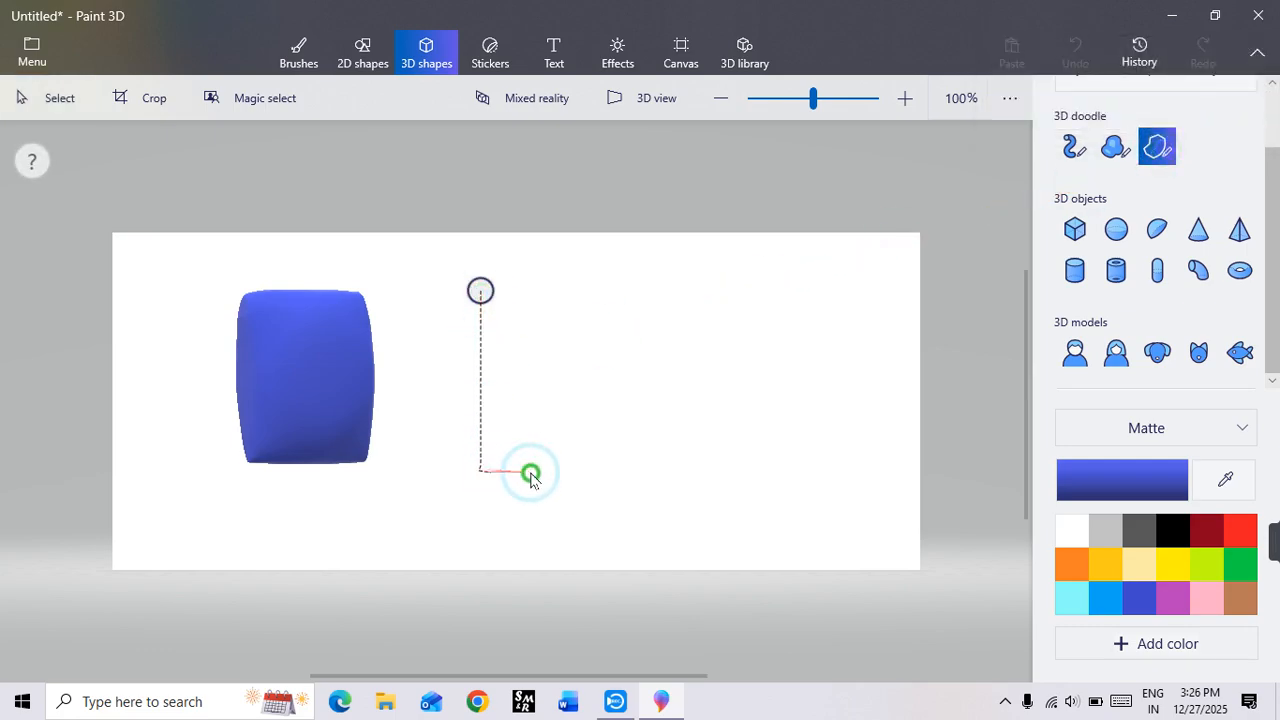
pyautogui.moveTo(531, 476)
pyautogui.mouseDown()
pyautogui.moveTo(651, 466)
pyautogui.moveTo(651, 318)
pyautogui.mouseUp()
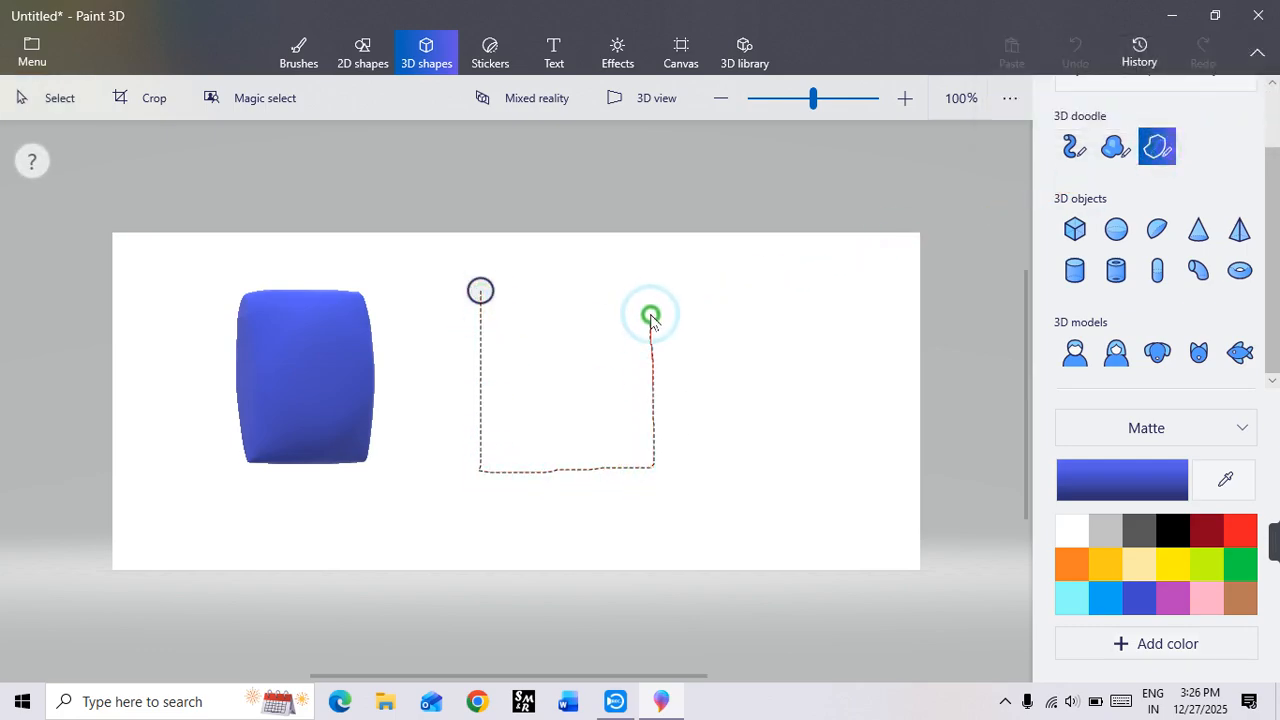
pyautogui.click(480, 293)
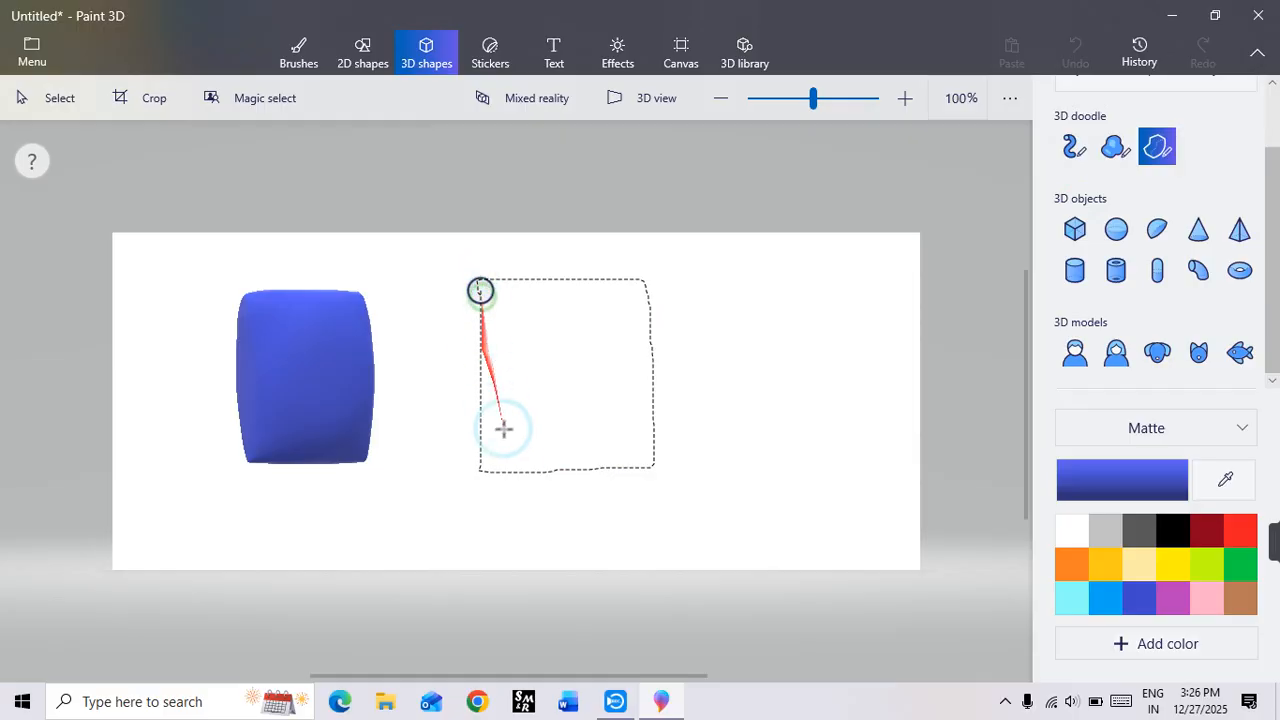
pyautogui.moveTo(561, 520); pyautogui.dragTo(620, 527)
pyautogui.moveTo(706, 378); pyautogui.dragTo(706, 402)
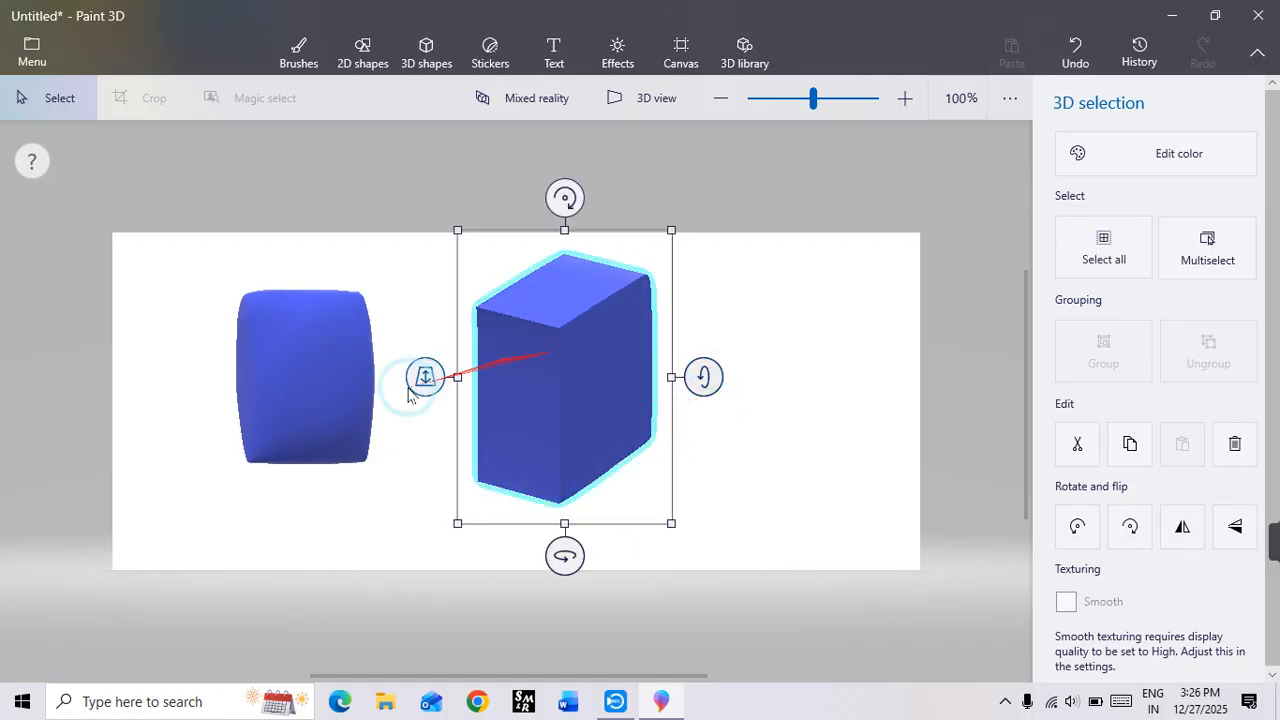
# Step: Tilt the soft-edged doodle about its horizontal axis to match the sharp-edged block for comparison
pyautogui.click(334, 386)
pyautogui.click(425, 406)
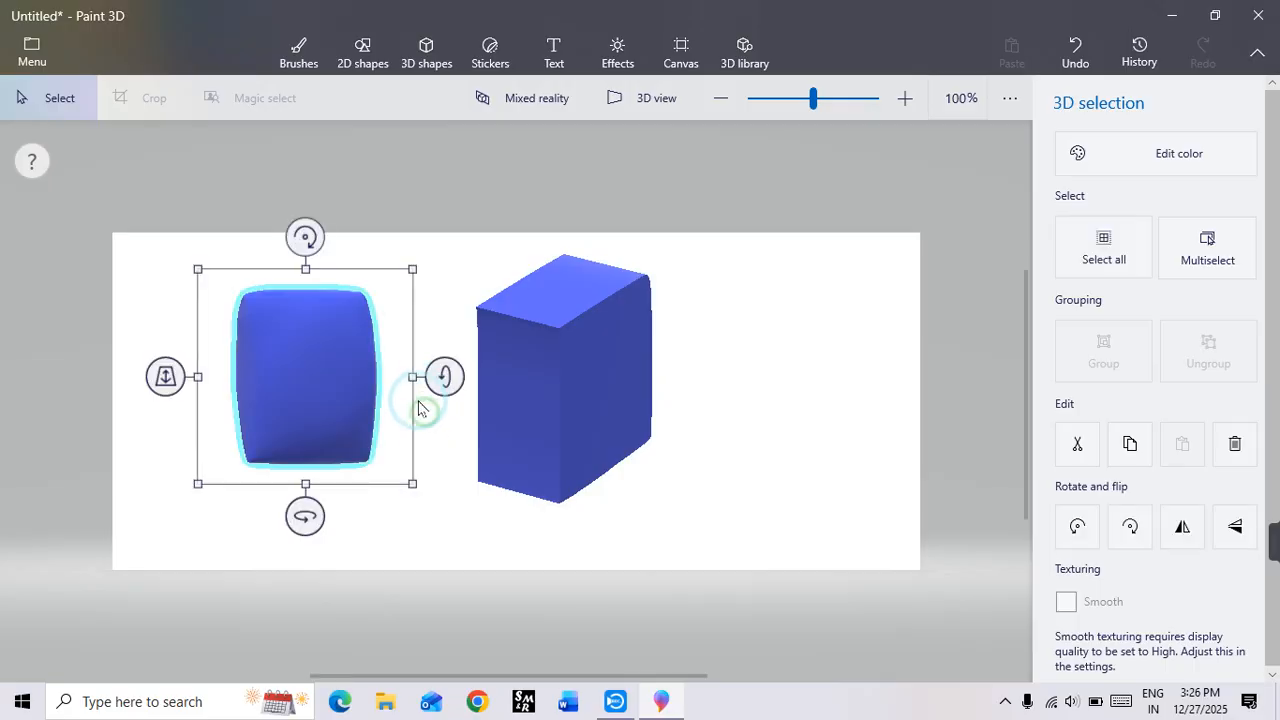
pyautogui.moveTo(443, 376); pyautogui.dragTo(446, 410)
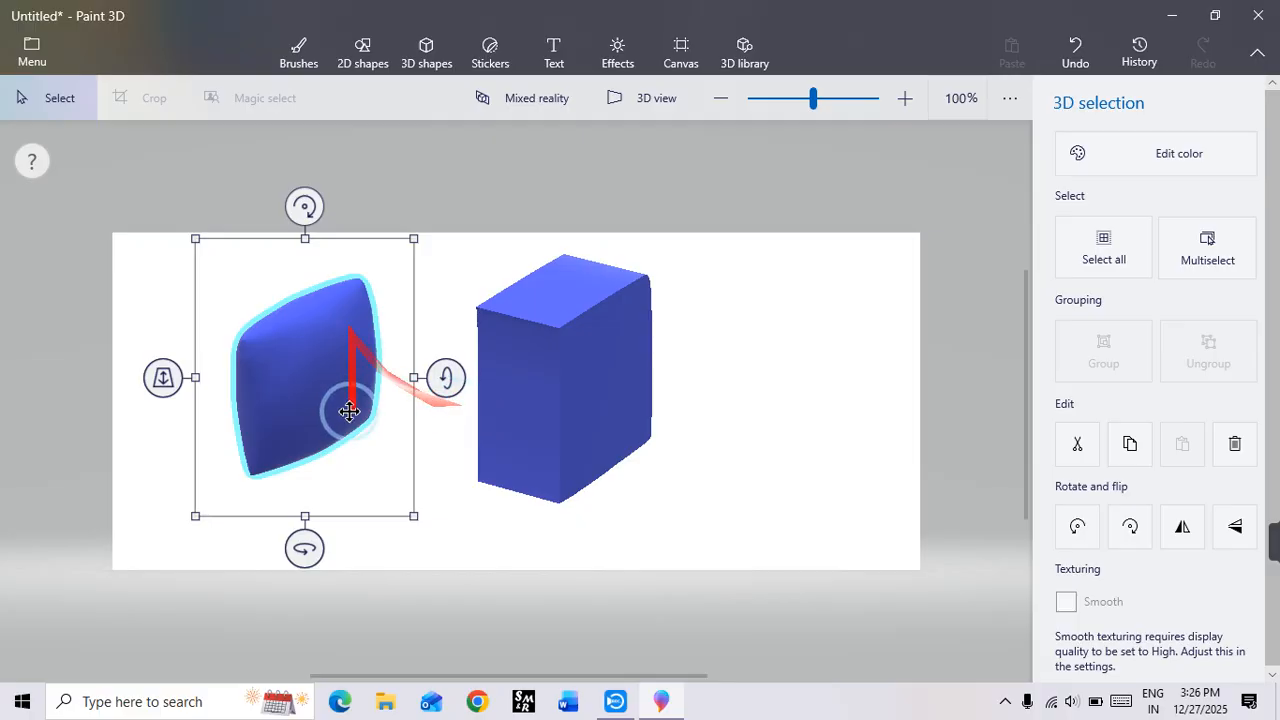
pyautogui.click(602, 340)
pyautogui.click(724, 326)
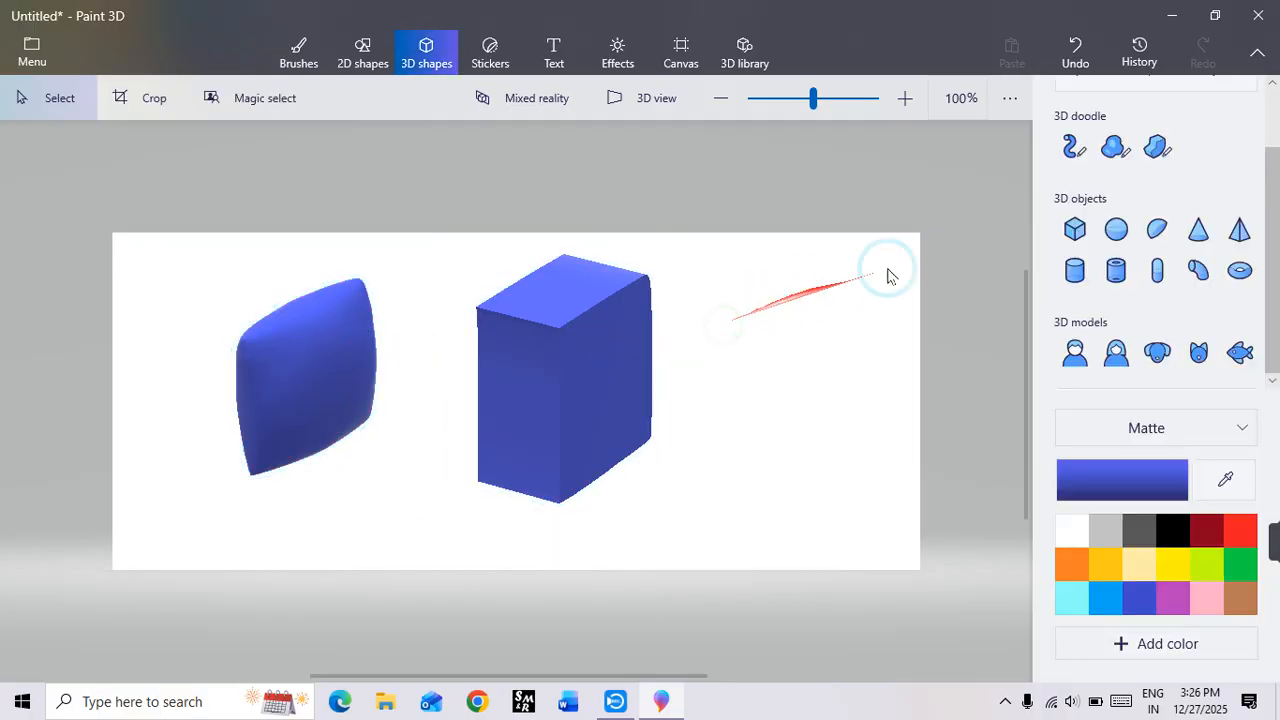
# Step: Delete the sharp-edged block and the soft-edged doodle from the canvas
pyautogui.click(1152, 148)
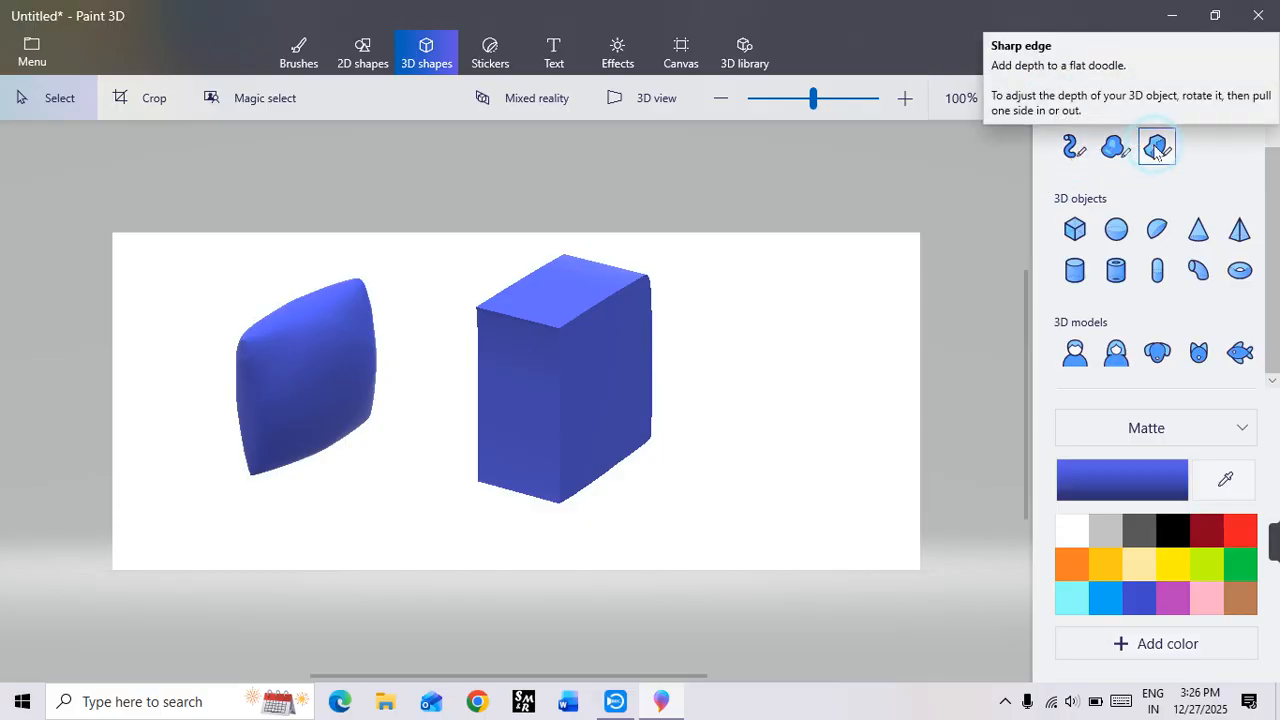
pyautogui.click(594, 333)
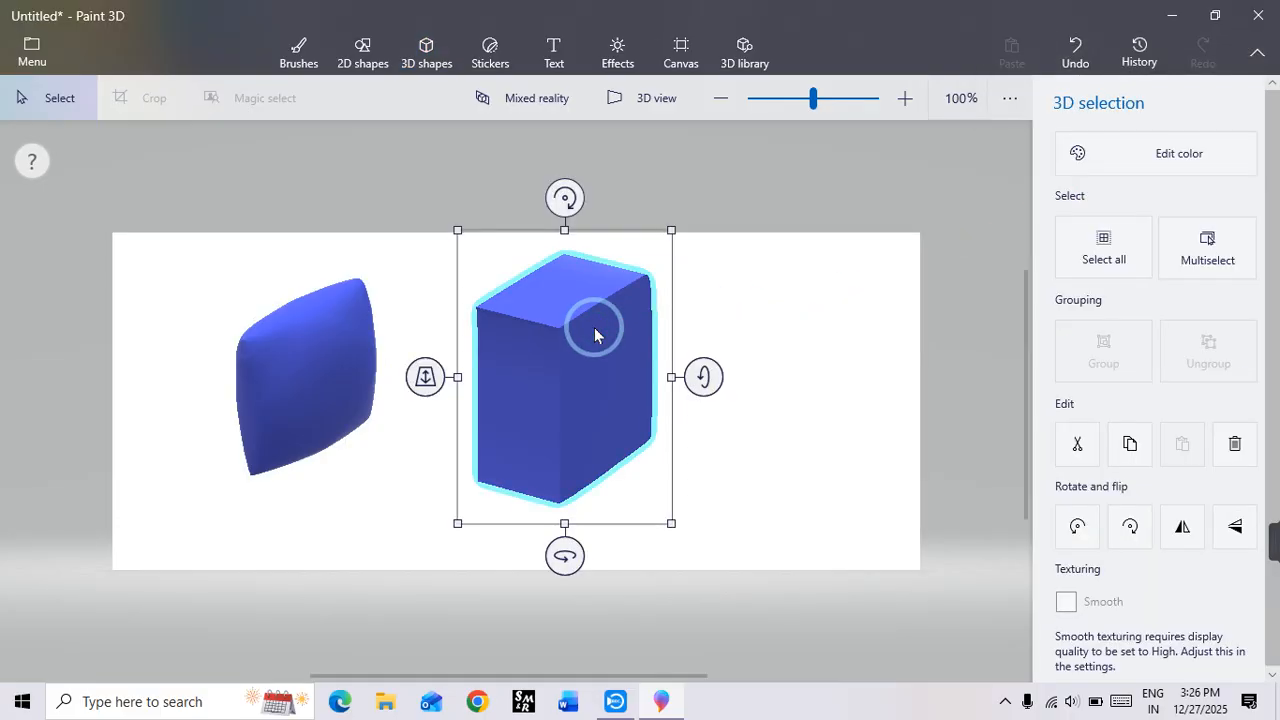
pyautogui.press('Delete')
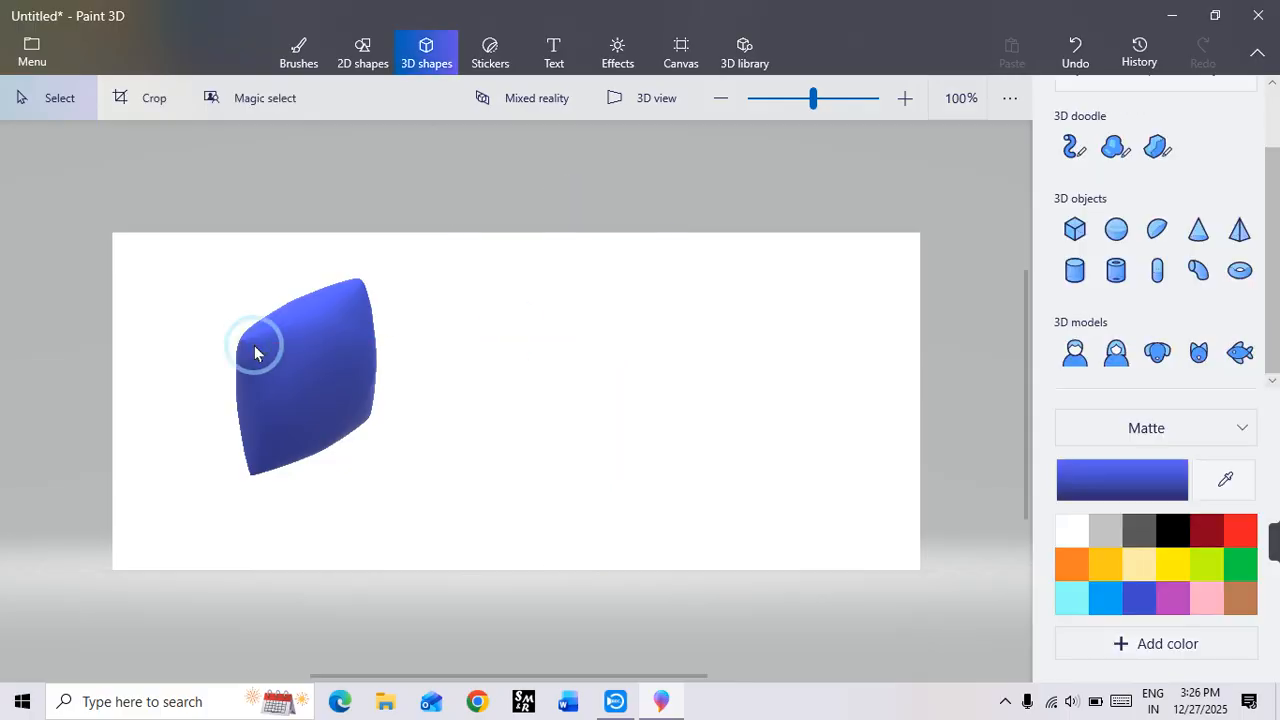
pyautogui.click(254, 352)
pyautogui.press('Delete')
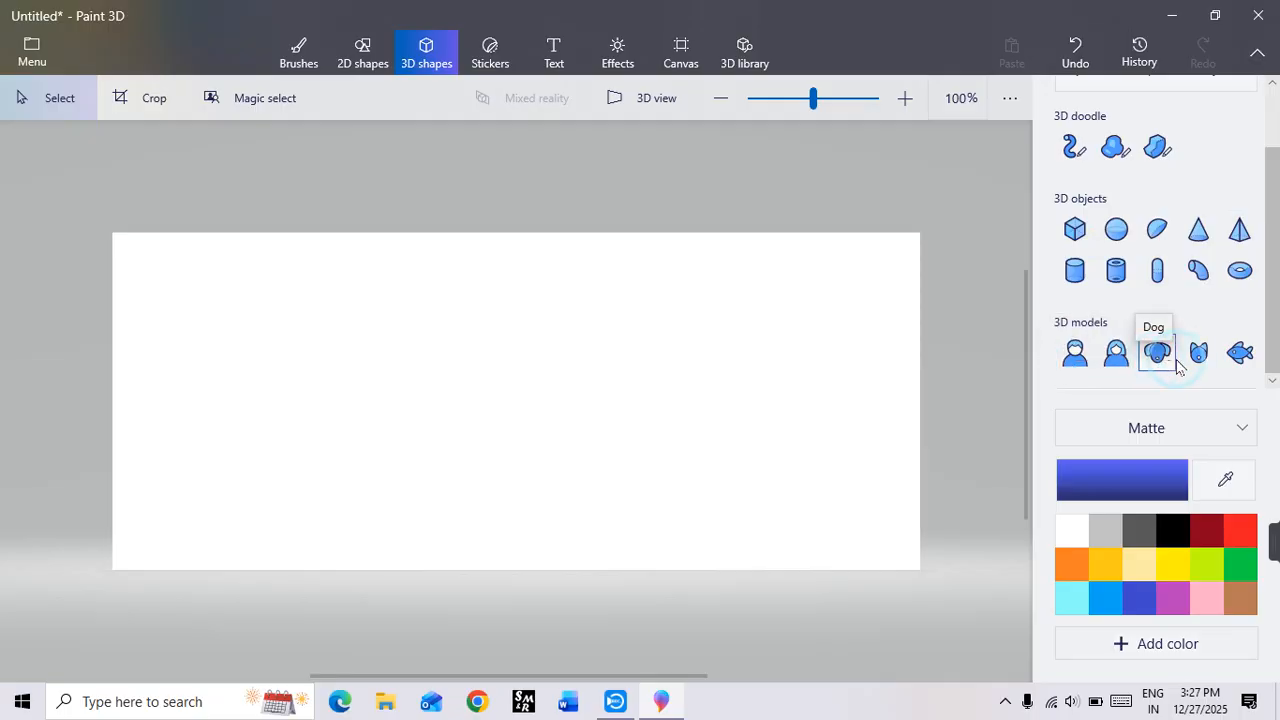
# Step: Insert a large Fish 3D model in the middle of the canvas and recolor it yellow
pyautogui.click(1240, 353)
pyautogui.moveTo(392, 344); pyautogui.dragTo(757, 481)
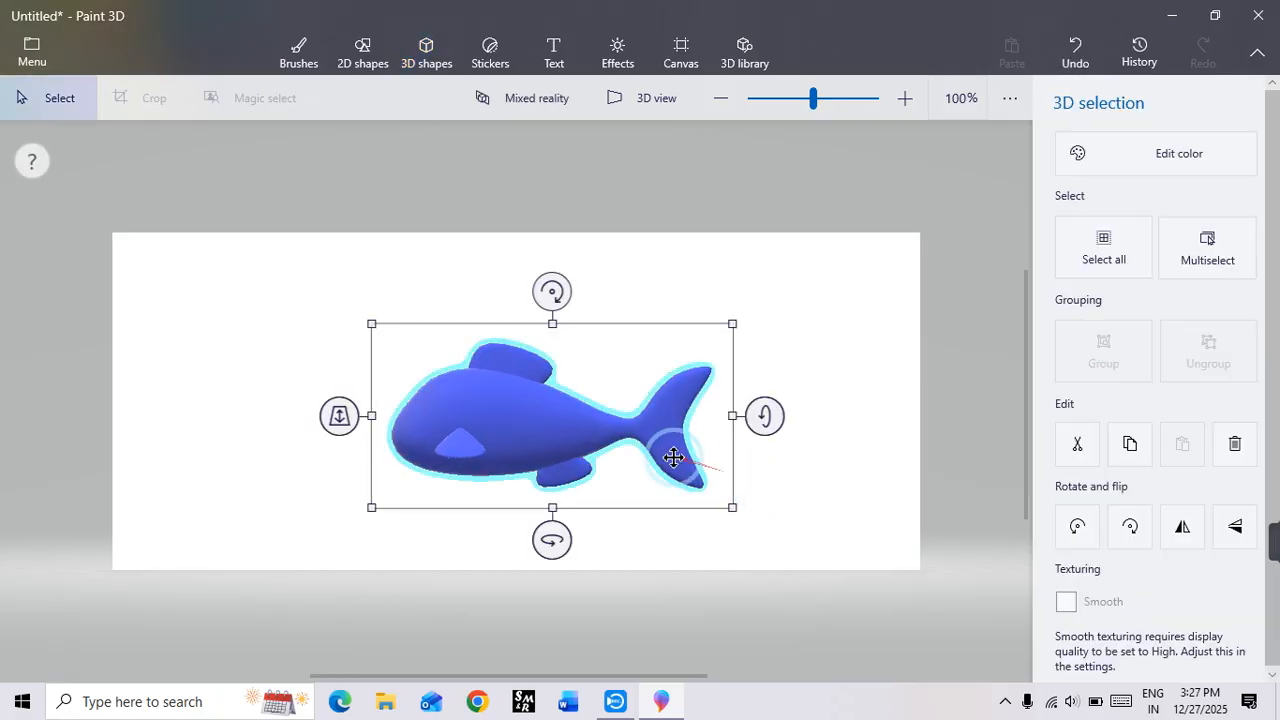
pyautogui.click(1172, 154)
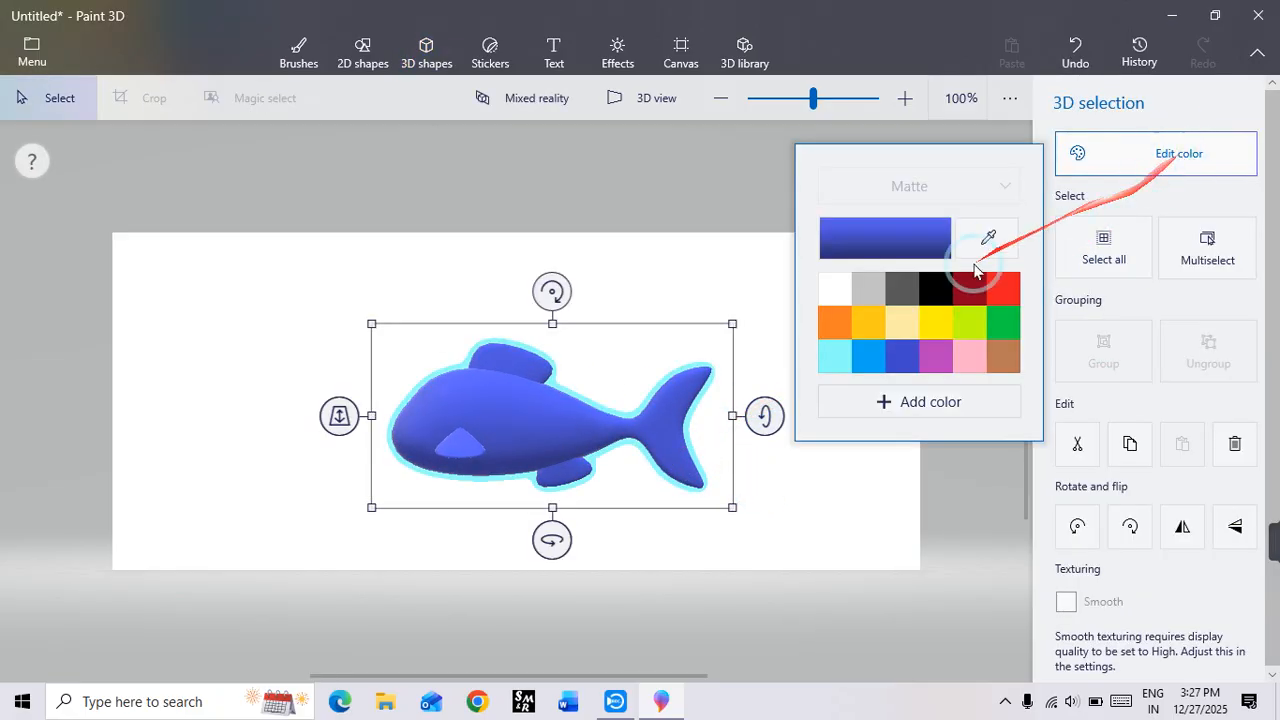
pyautogui.click(933, 328)
pyautogui.click(564, 449)
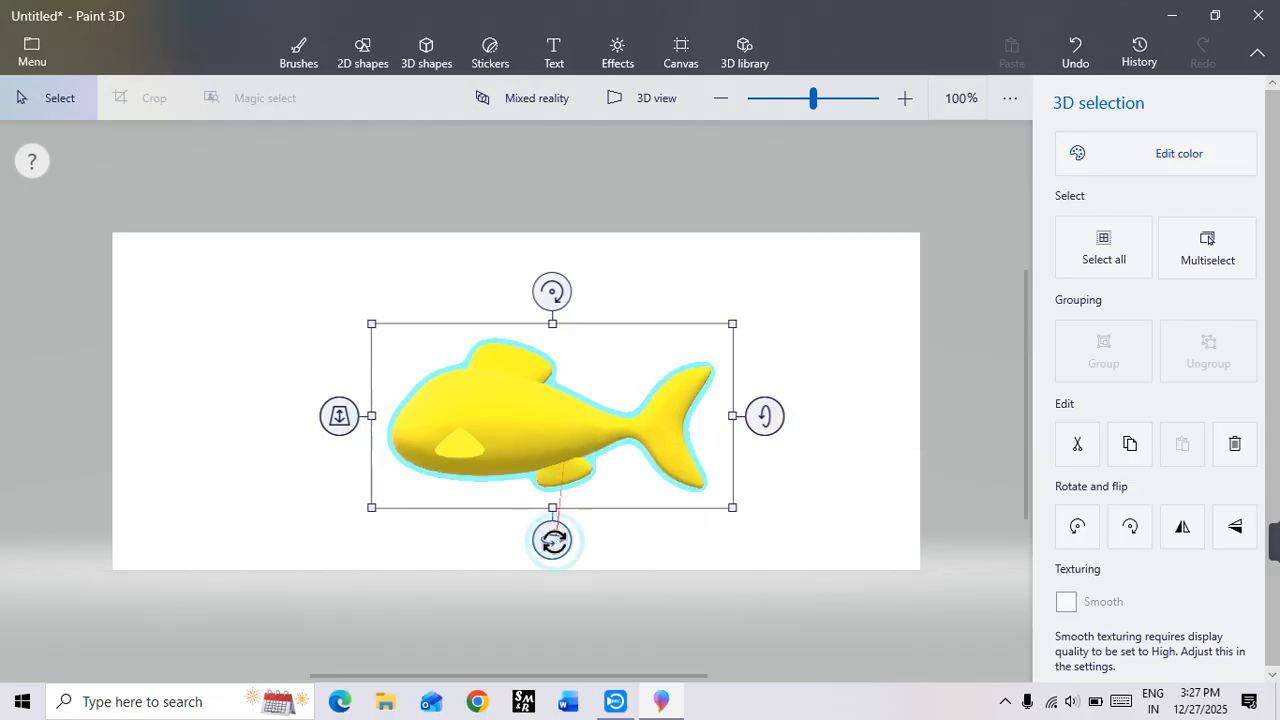
# Step: Rotate the yellow fish slightly in 3D, move it upward and enlarge it on the canvas
pyautogui.moveTo(553, 541); pyautogui.dragTo(600, 638)
pyautogui.moveTo(481, 454); pyautogui.dragTo(489, 382)
pyautogui.click(784, 477)
pyautogui.moveTo(784, 477); pyautogui.dragTo(856, 553)
pyautogui.click(235, 306)
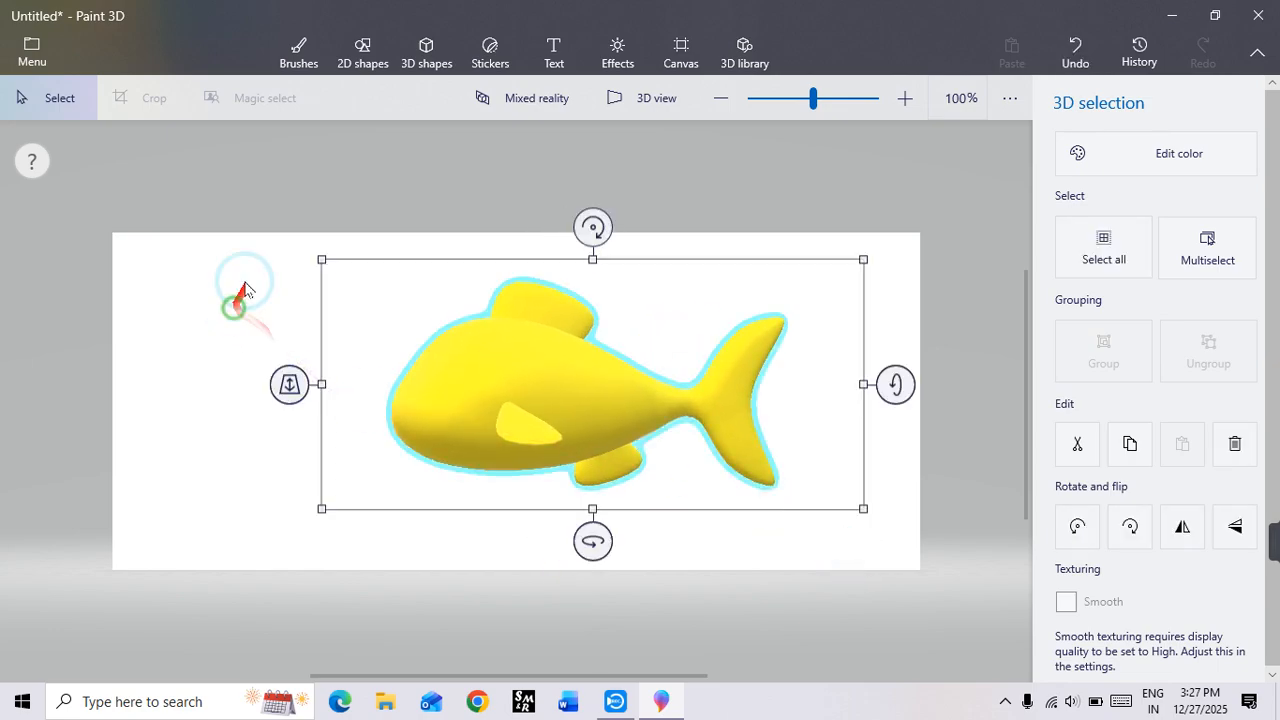
# Step: Place the round Eye sticker with a centered pupil on the side of the fish's head
pyautogui.click(487, 57)
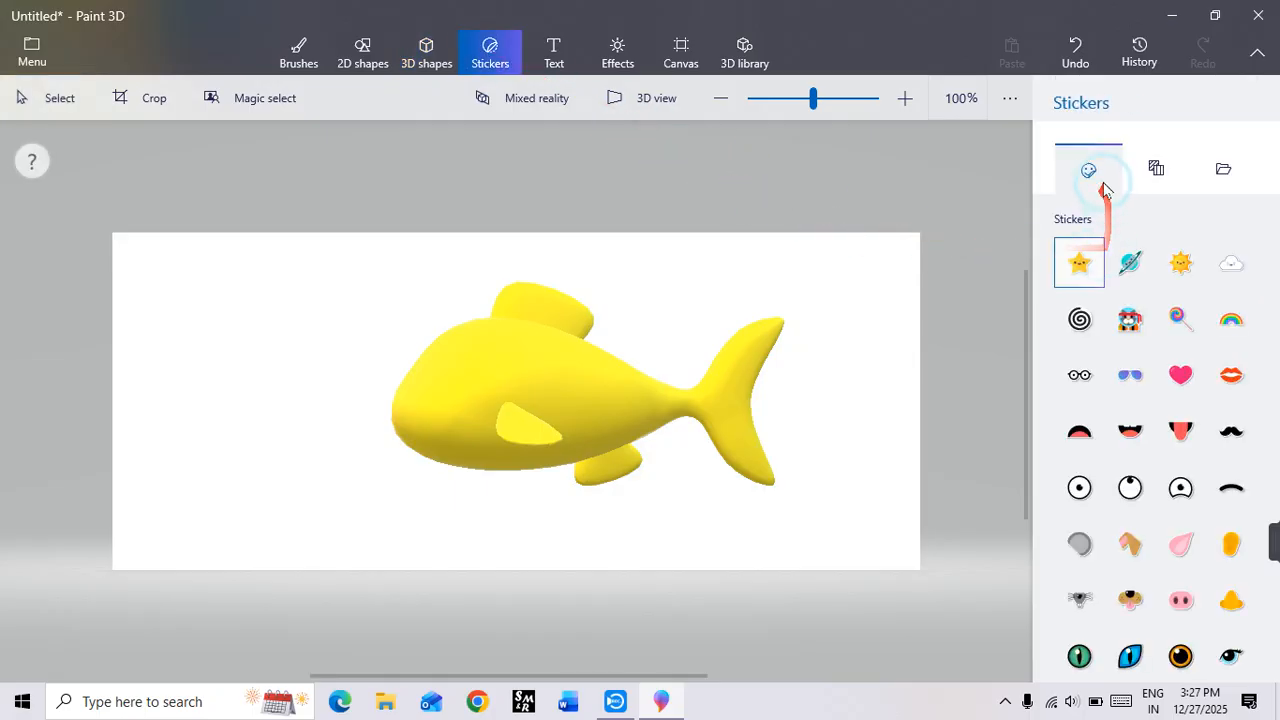
pyautogui.click(1100, 450)
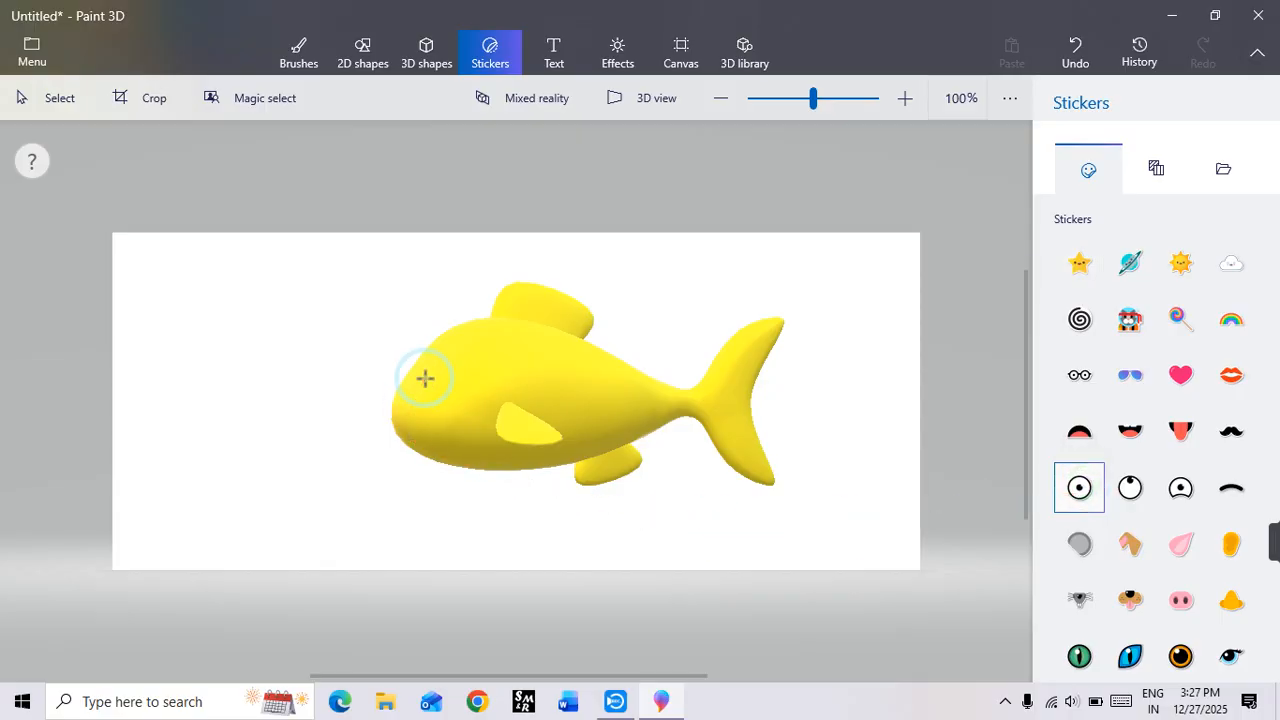
pyautogui.click(460, 420)
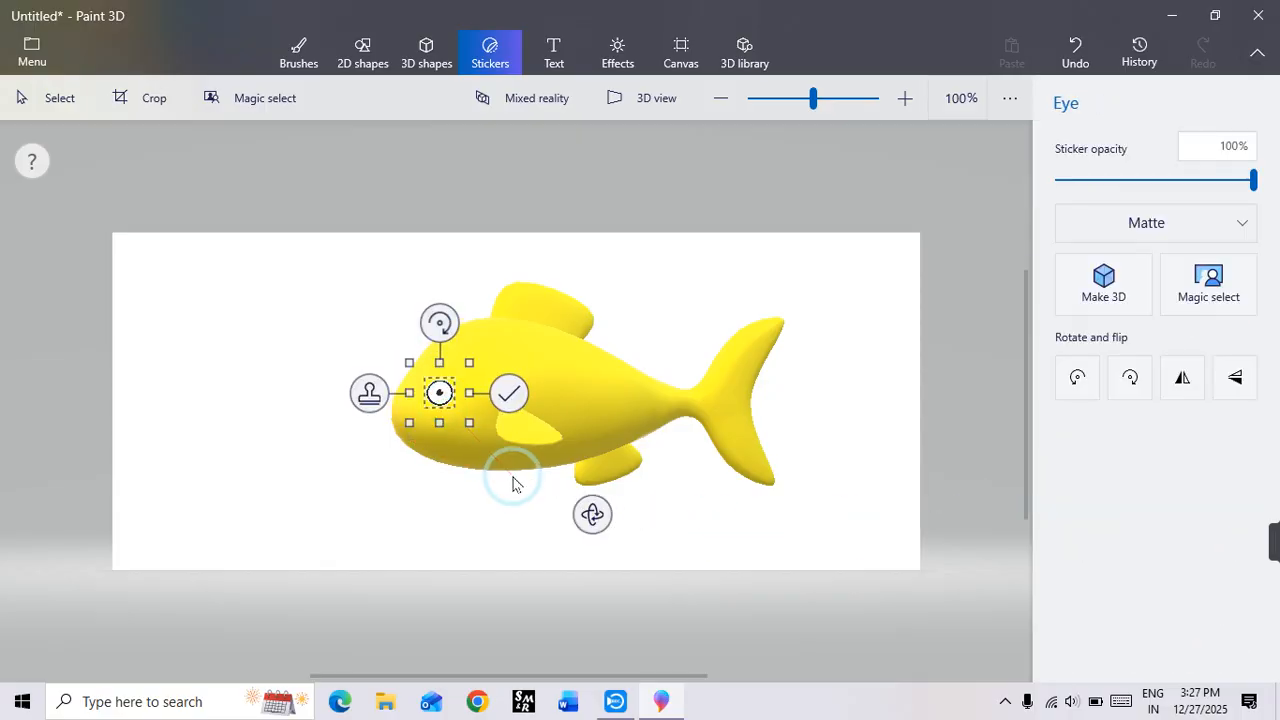
pyautogui.click(501, 448)
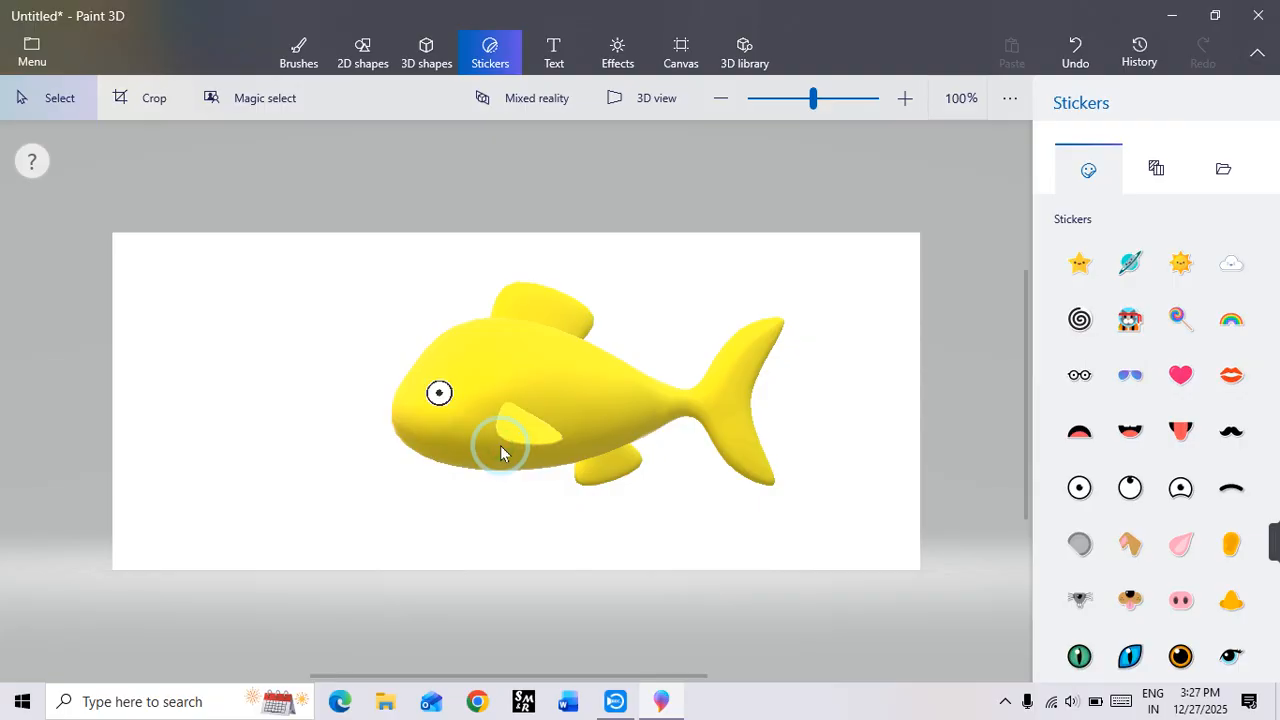
# Step: Turn the fish around in 3D to face the opposite way and place the round Eye sticker on the other side of its head
pyautogui.click(537, 389)
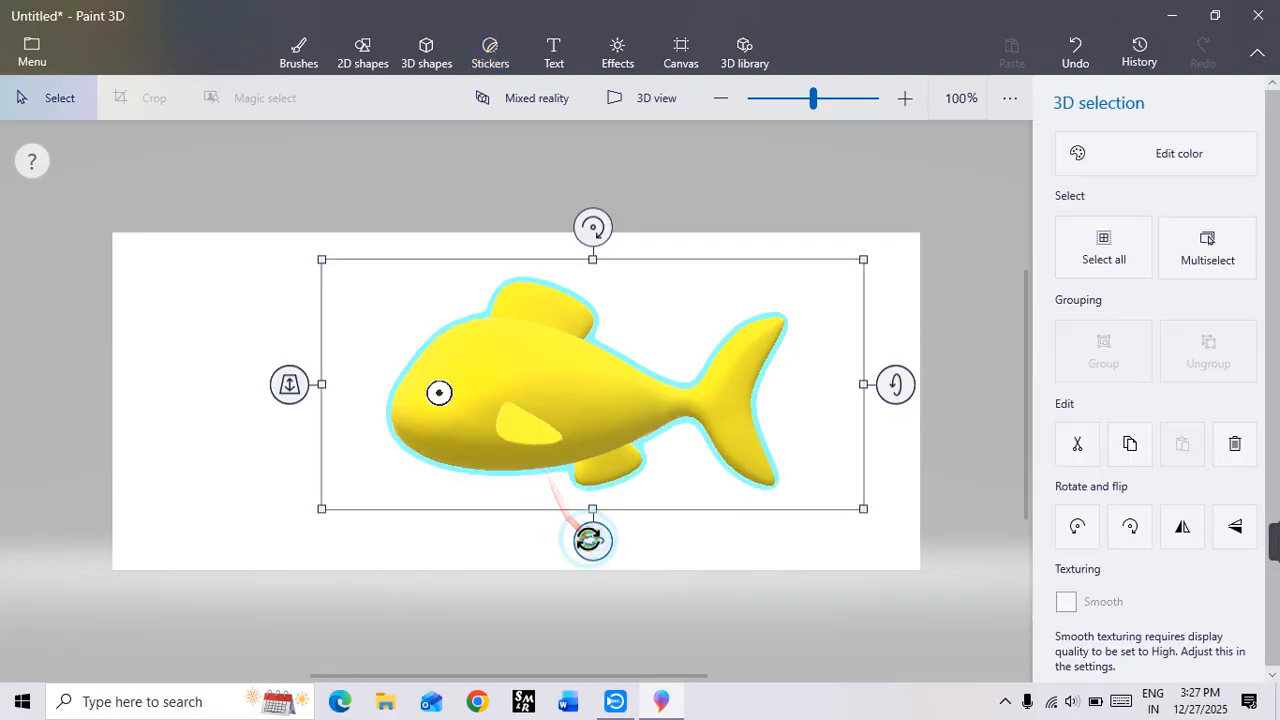
pyautogui.moveTo(591, 537); pyautogui.dragTo(885, 538)
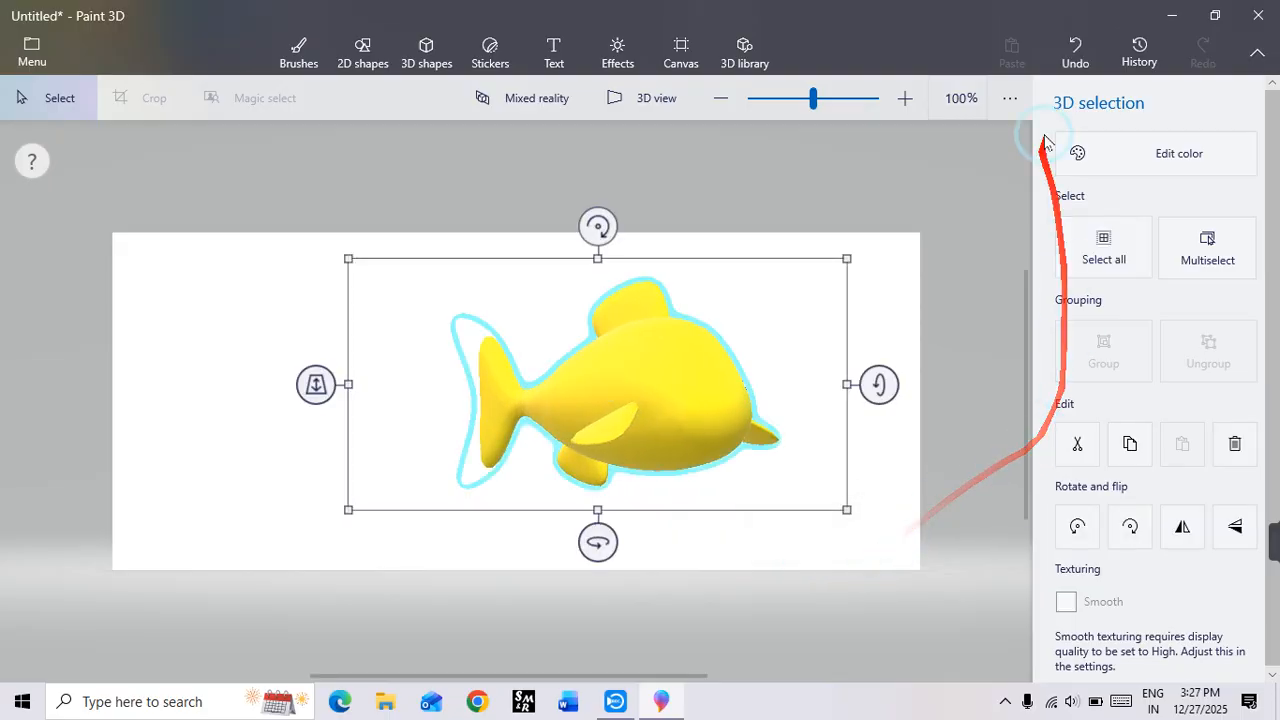
pyautogui.click(490, 52)
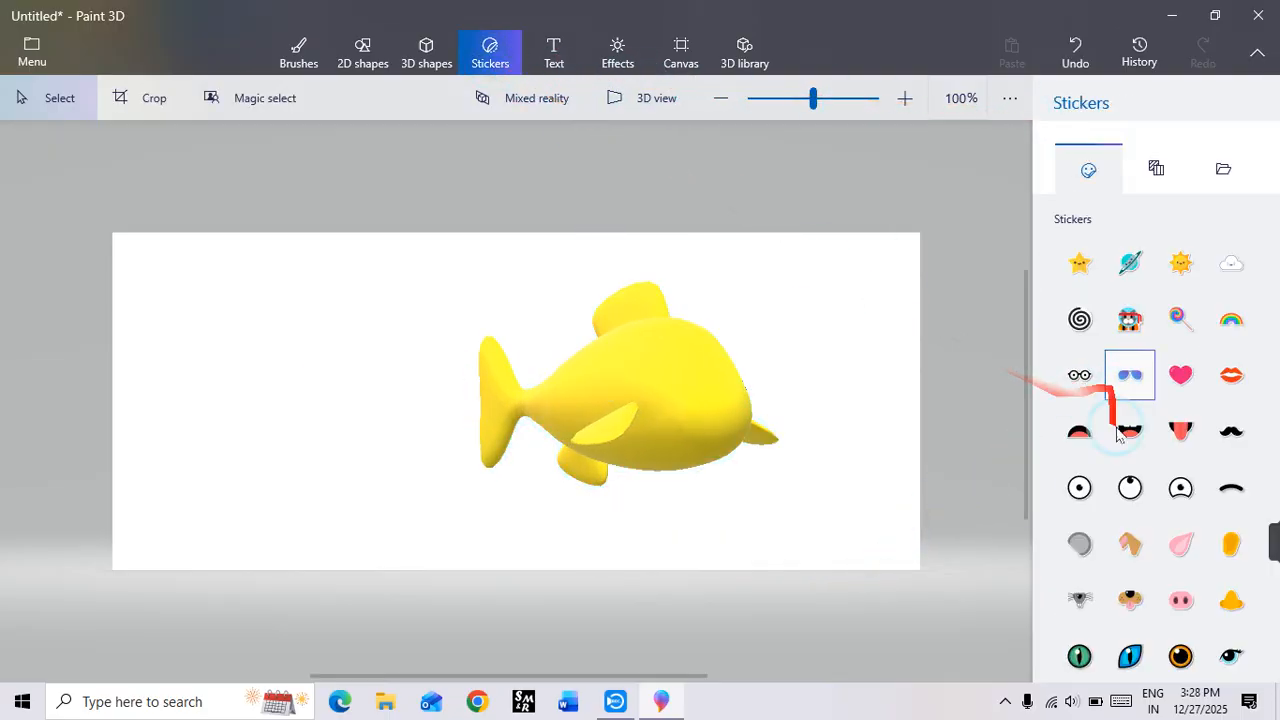
pyautogui.click(1081, 488)
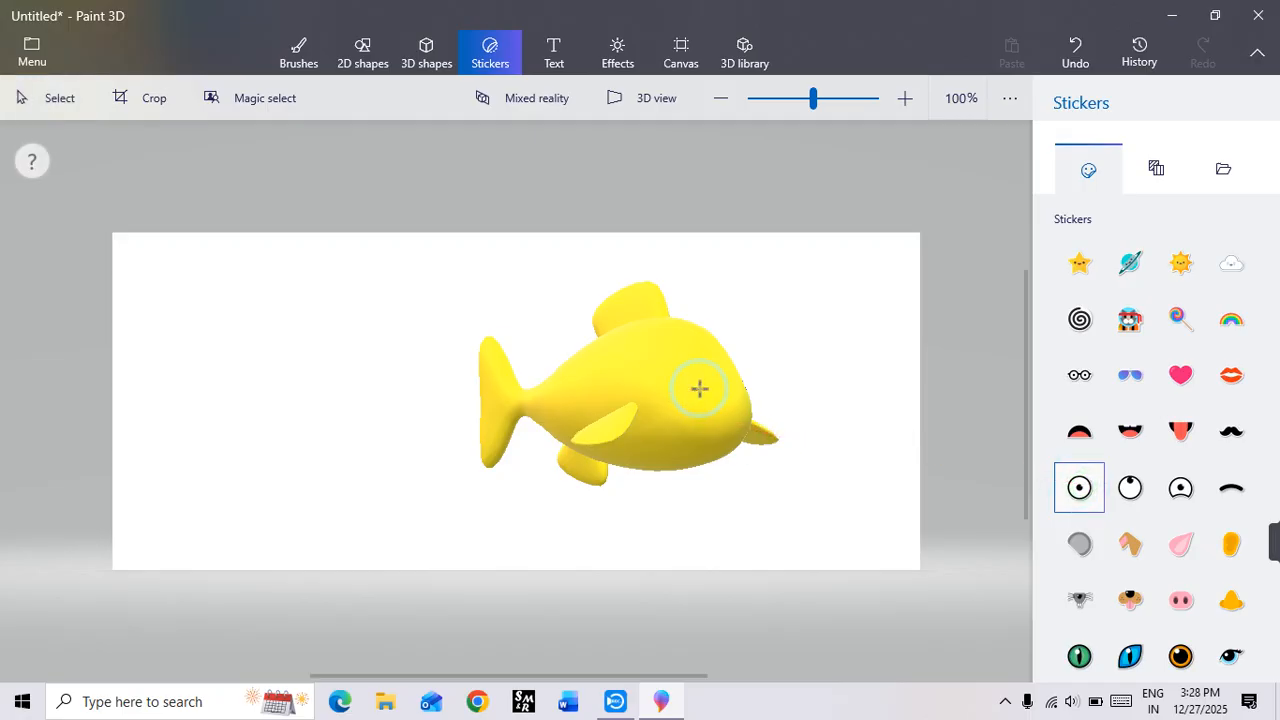
pyautogui.moveTo(755, 531); pyautogui.dragTo(713, 493)
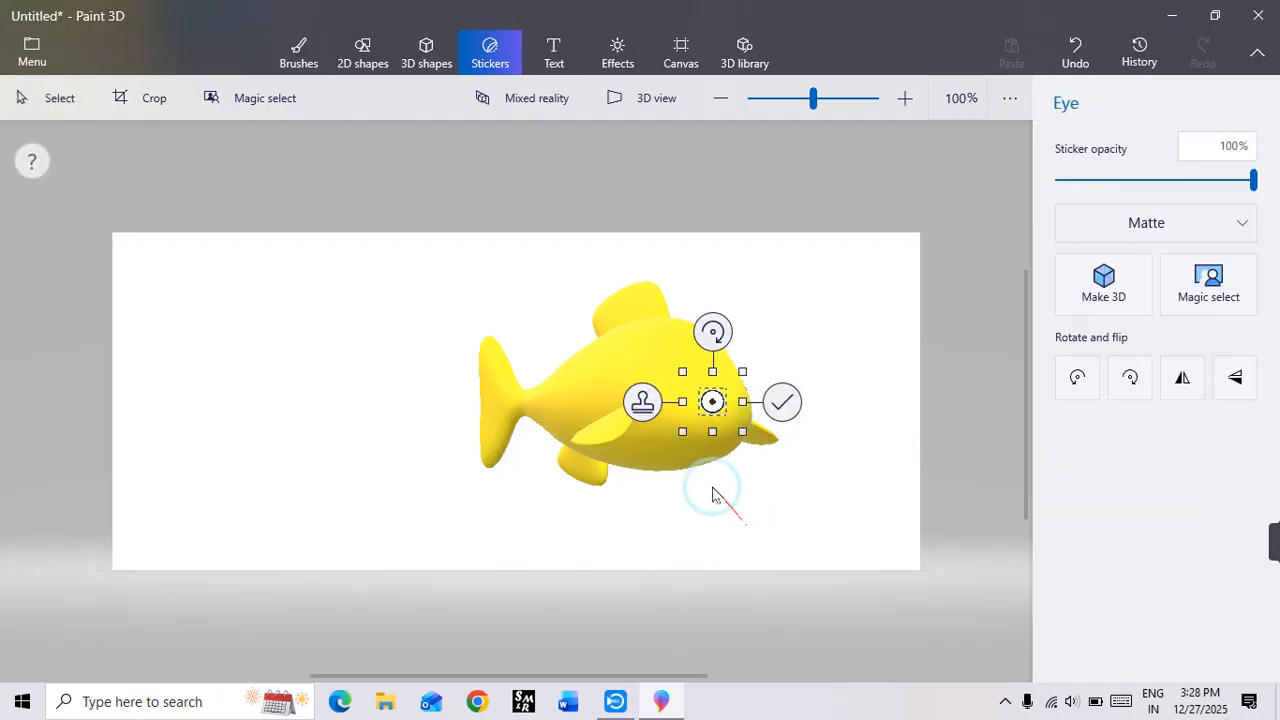
pyautogui.click(781, 405)
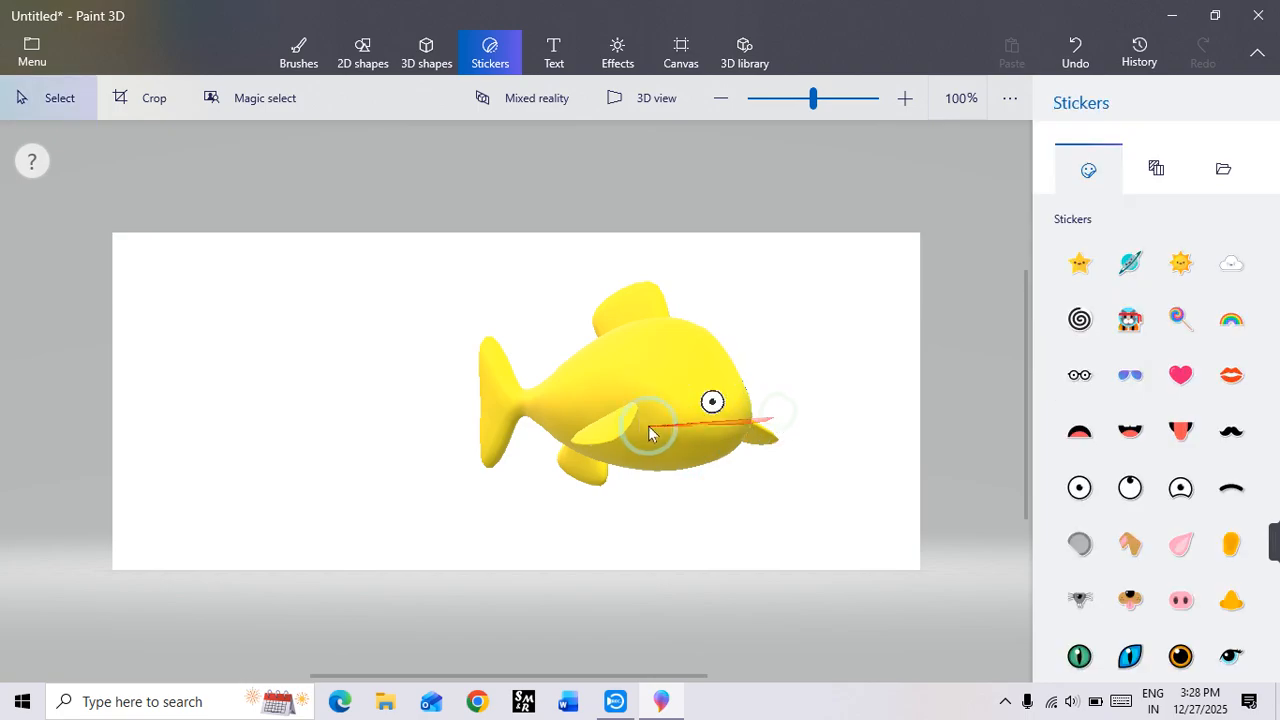
# Step: Rotate the fish in 3D to check its other side, then delete it from the canvas
pyautogui.click(718, 470)
pyautogui.moveTo(594, 540); pyautogui.dragTo(390, 522)
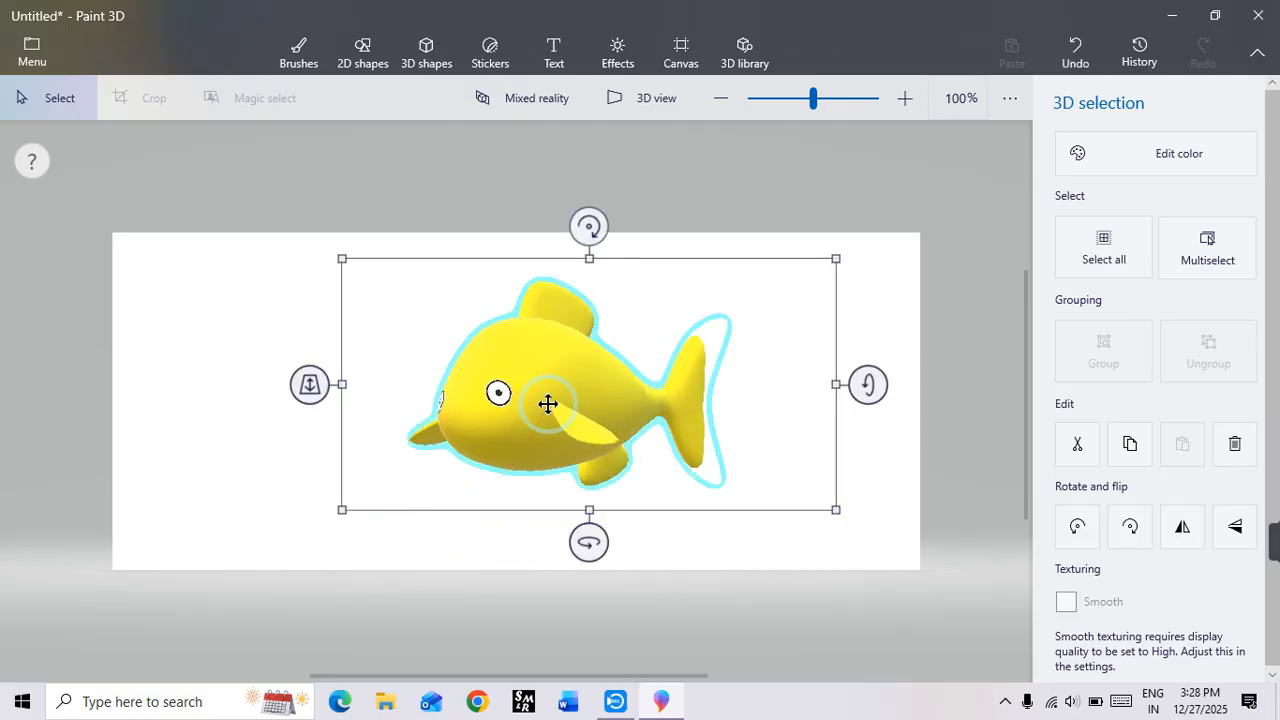
pyautogui.press('Delete')
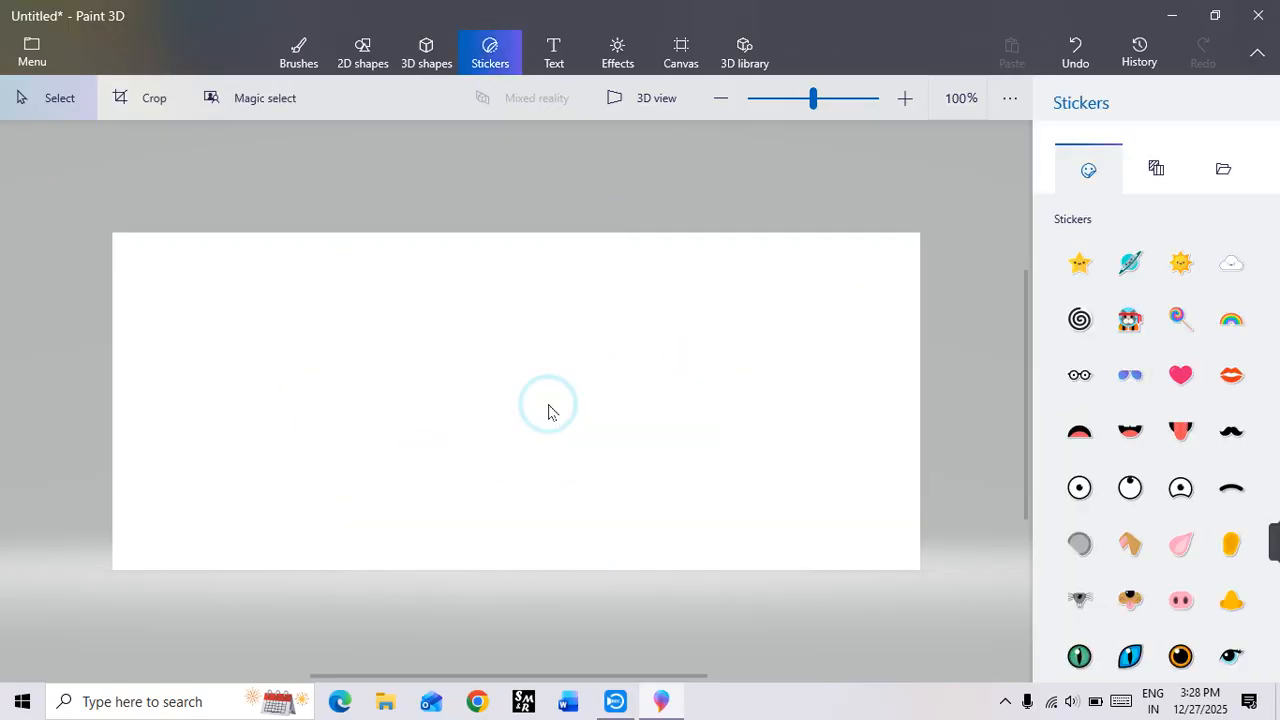
# Step: Insert a tall blue man 3D model on the left half of the canvas
pyautogui.click(422, 50)
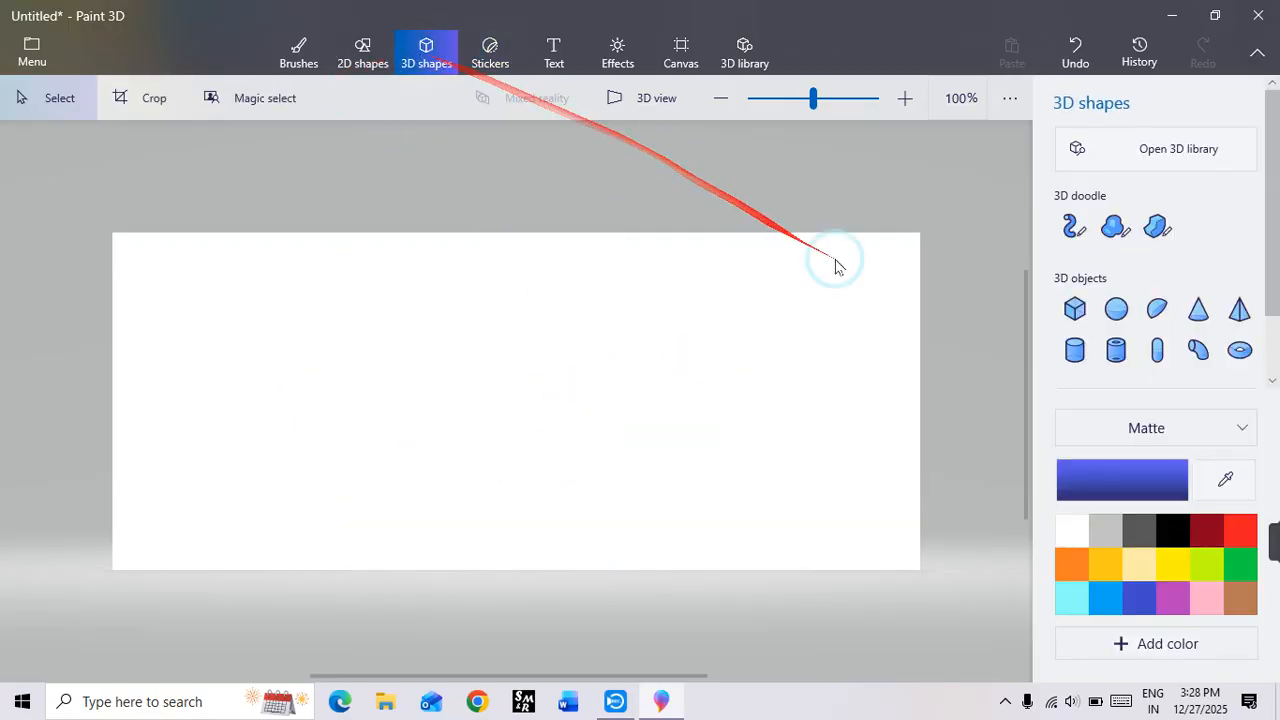
pyautogui.click(1080, 310)
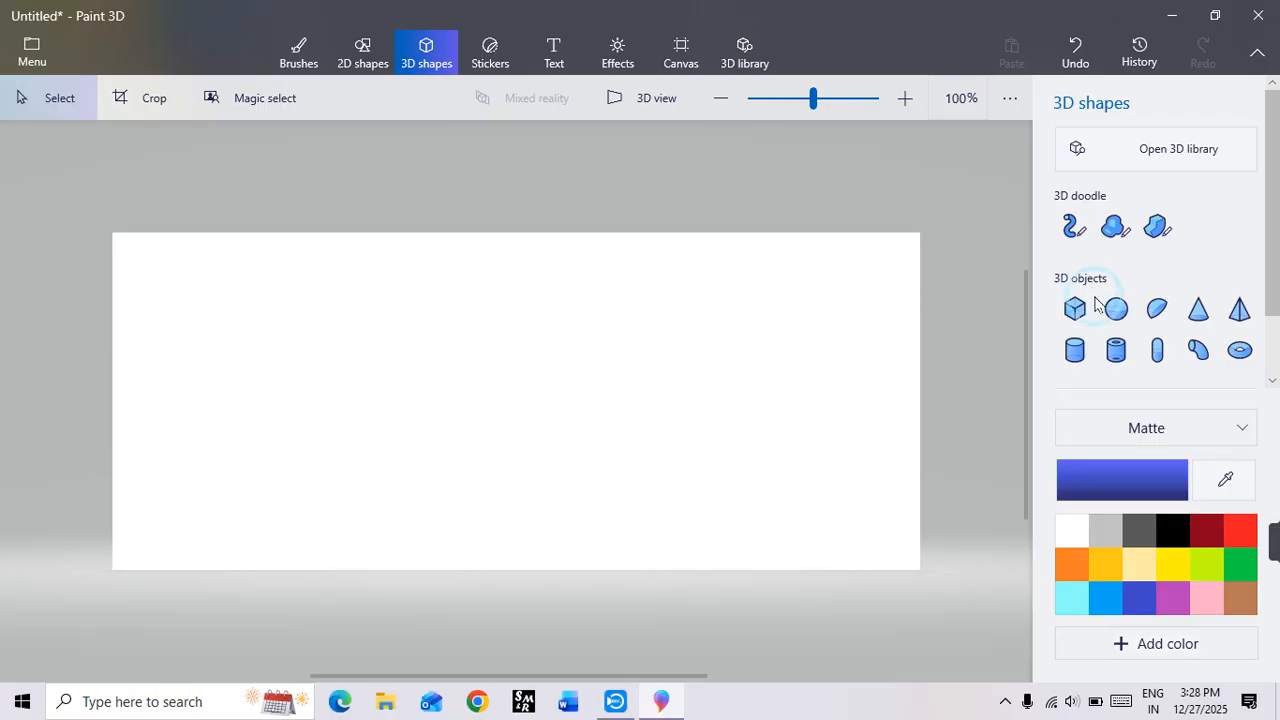
pyautogui.scroll(-1, 1140, 425)
pyautogui.click(1108, 355)
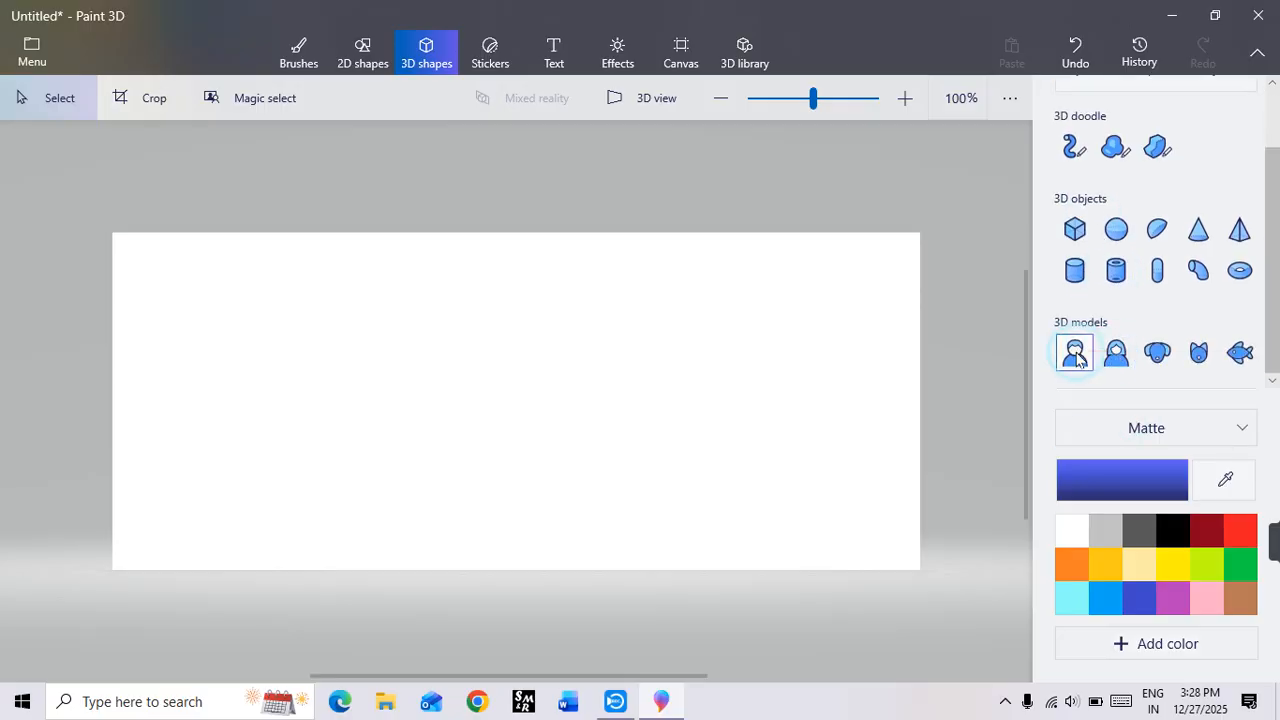
pyautogui.click(1075, 354)
pyautogui.moveTo(323, 280); pyautogui.dragTo(558, 576)
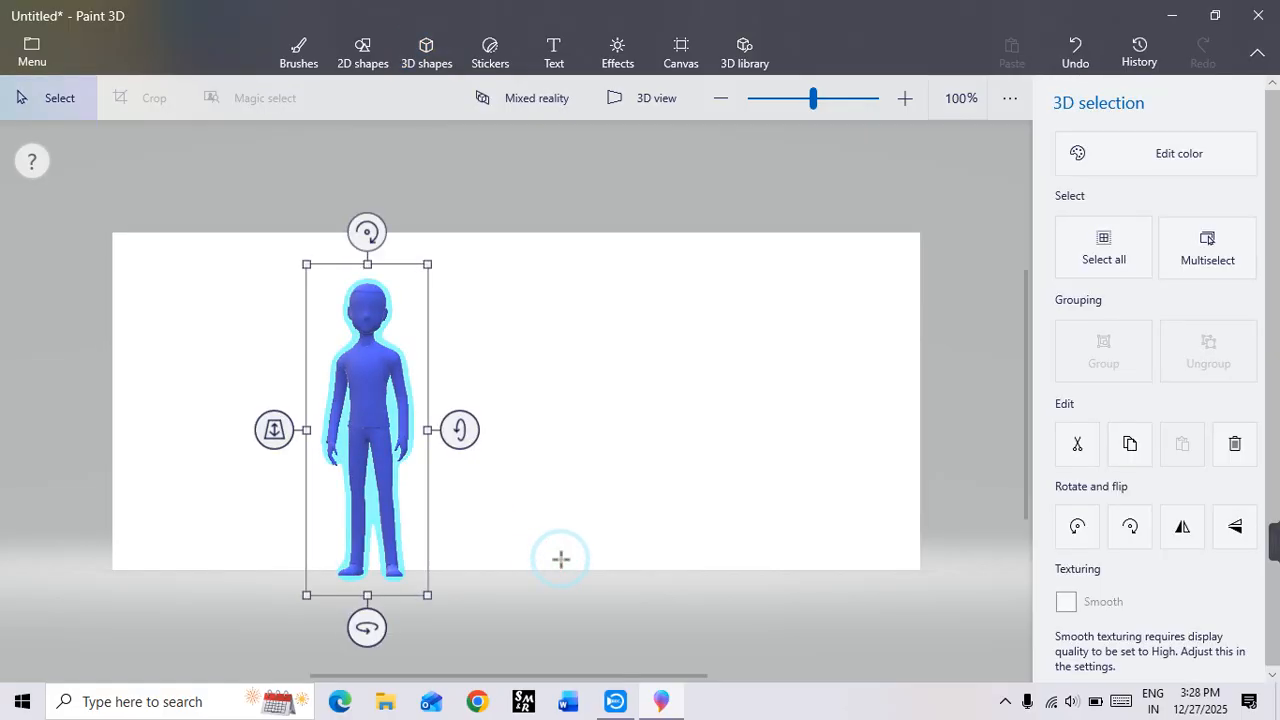
pyautogui.click(771, 366)
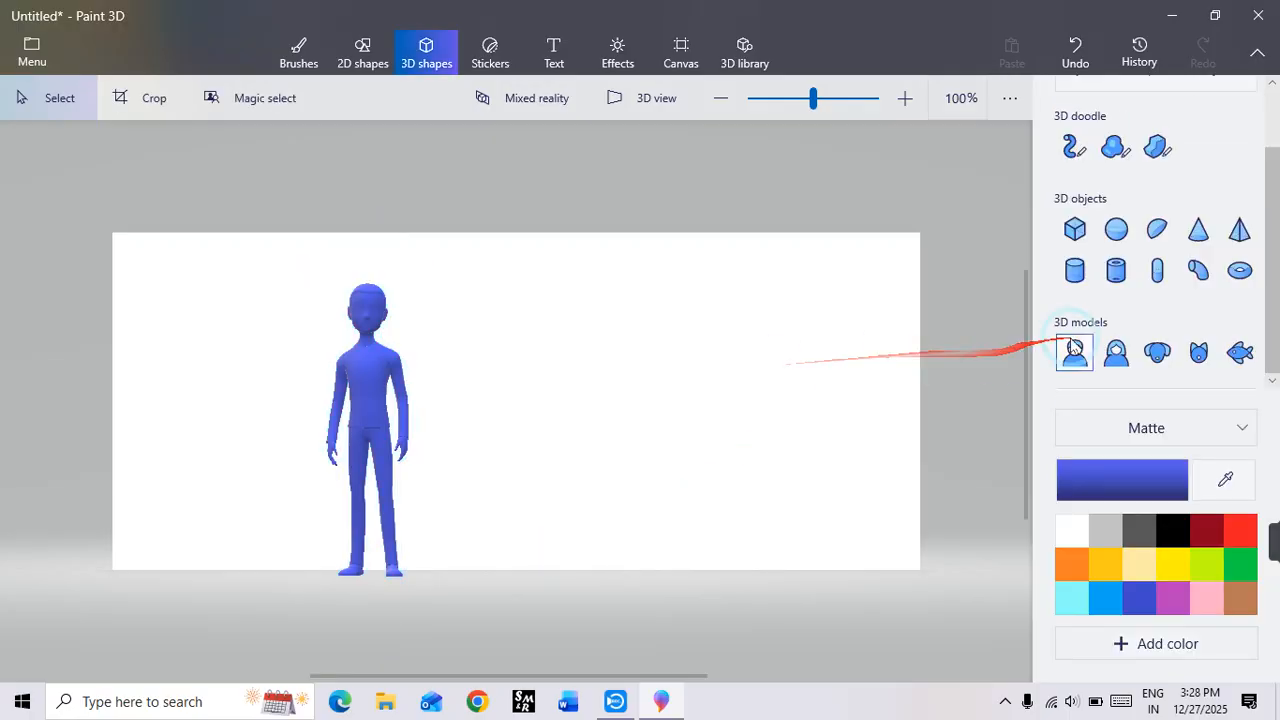
# Step: Insert a woman 3D model beside the man and move it so both stand at the same foot level
pyautogui.click(1116, 355)
pyautogui.moveTo(490, 280)
pyautogui.mouseDown()
pyautogui.moveTo(631, 420)
pyautogui.moveTo(739, 594)
pyautogui.mouseUp()
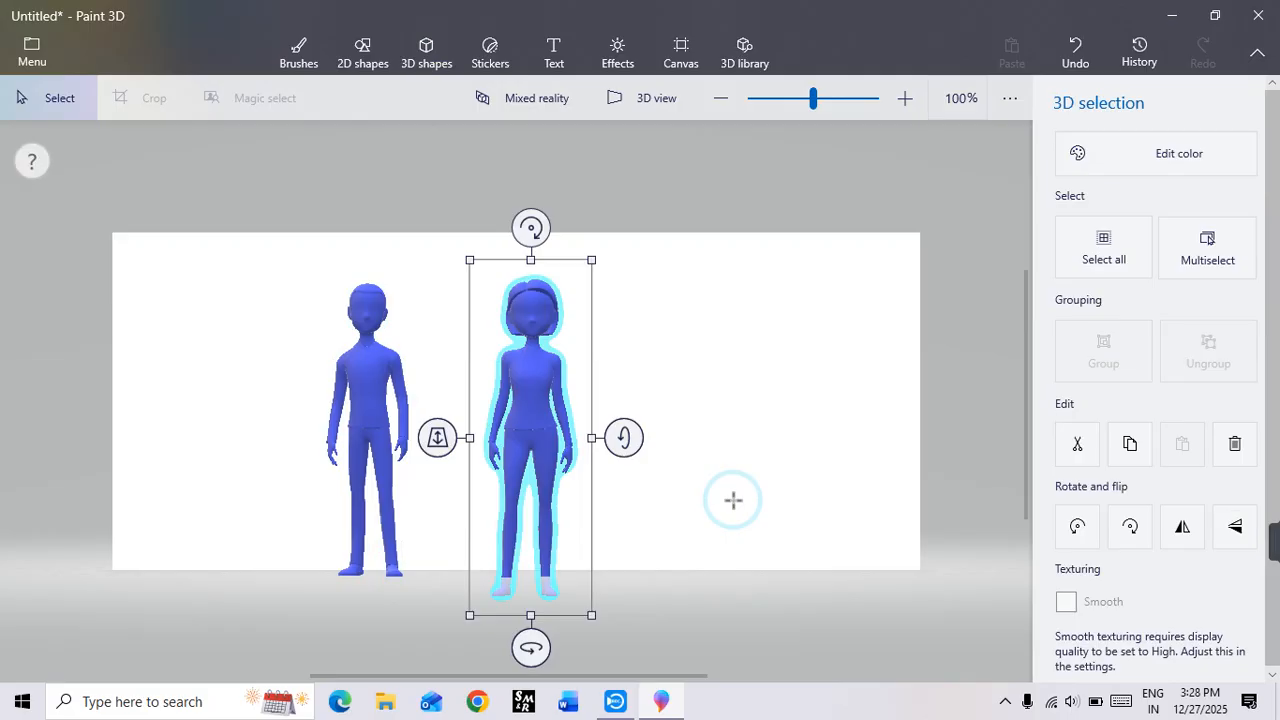
pyautogui.moveTo(528, 398); pyautogui.dragTo(504, 380)
pyautogui.click(715, 405)
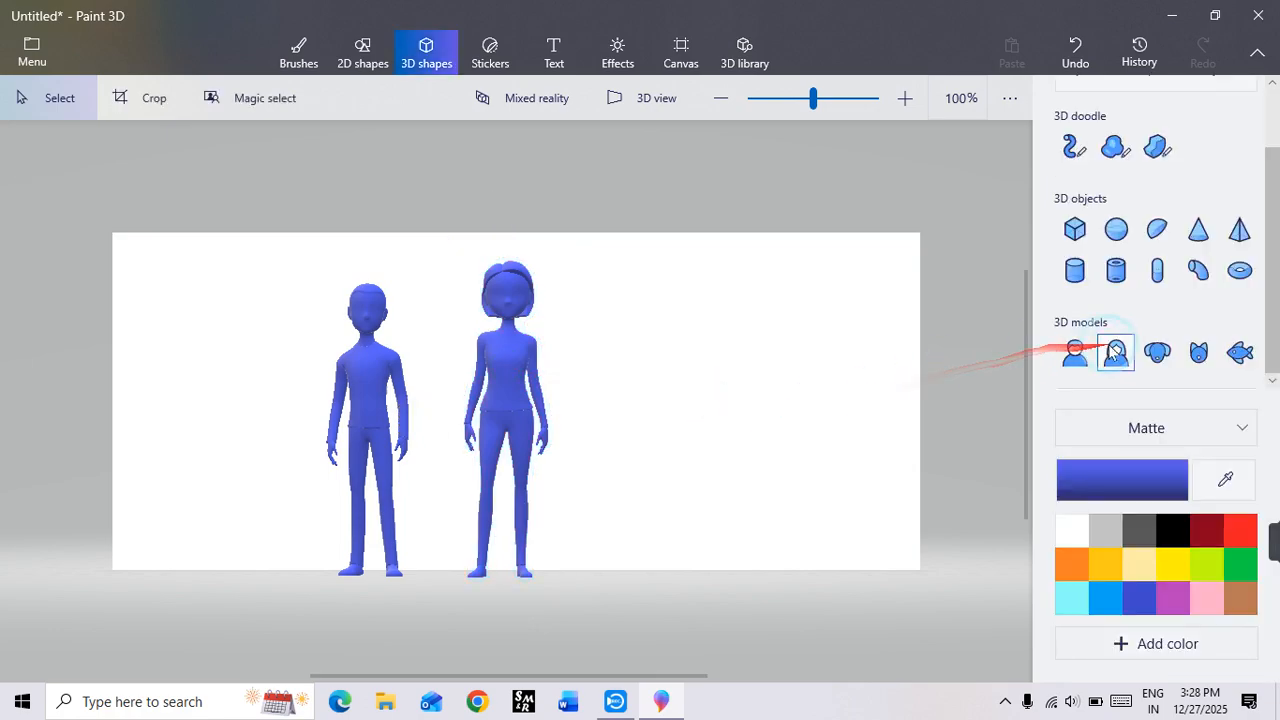
# Step: Insert a large dog 3D model on the empty side of the canvas beyond the woman
pyautogui.click(1156, 352)
pyautogui.moveTo(645, 308); pyautogui.dragTo(931, 581)
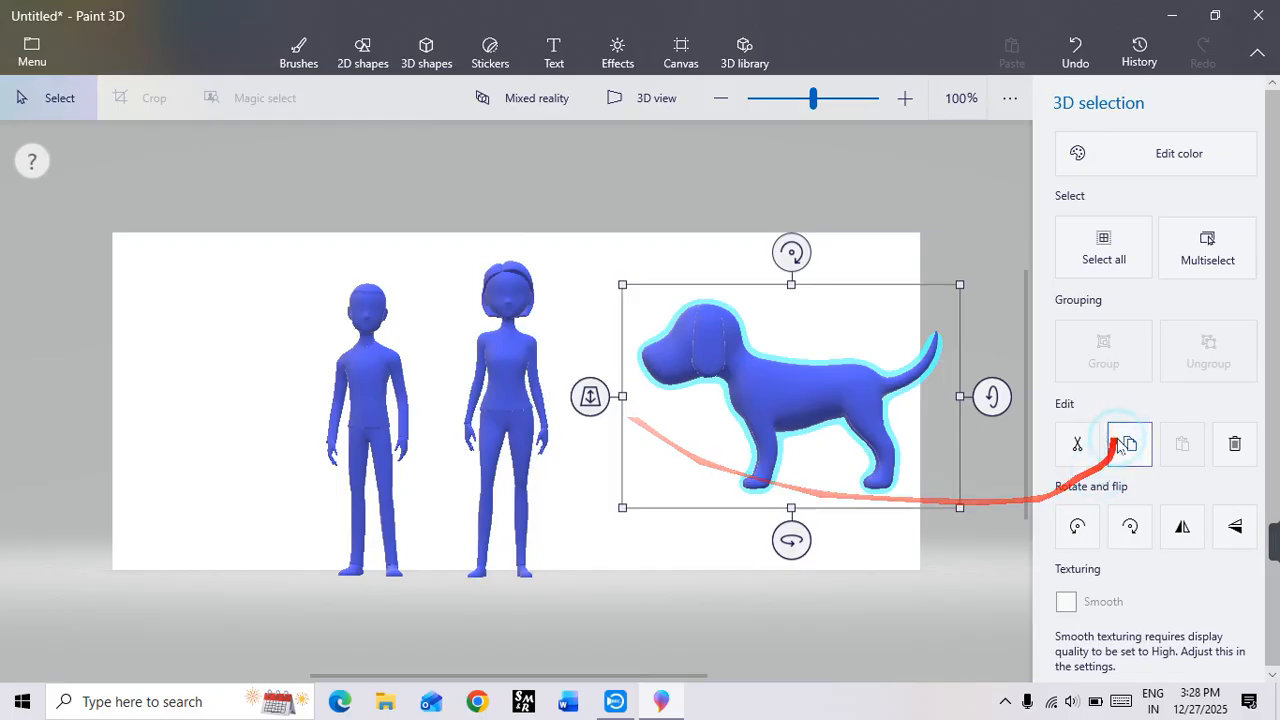
pyautogui.click(585, 527)
# Step: Insert a cat 3D model on the other side of the man and rotate it in 3D to face the people
pyautogui.click(1198, 351)
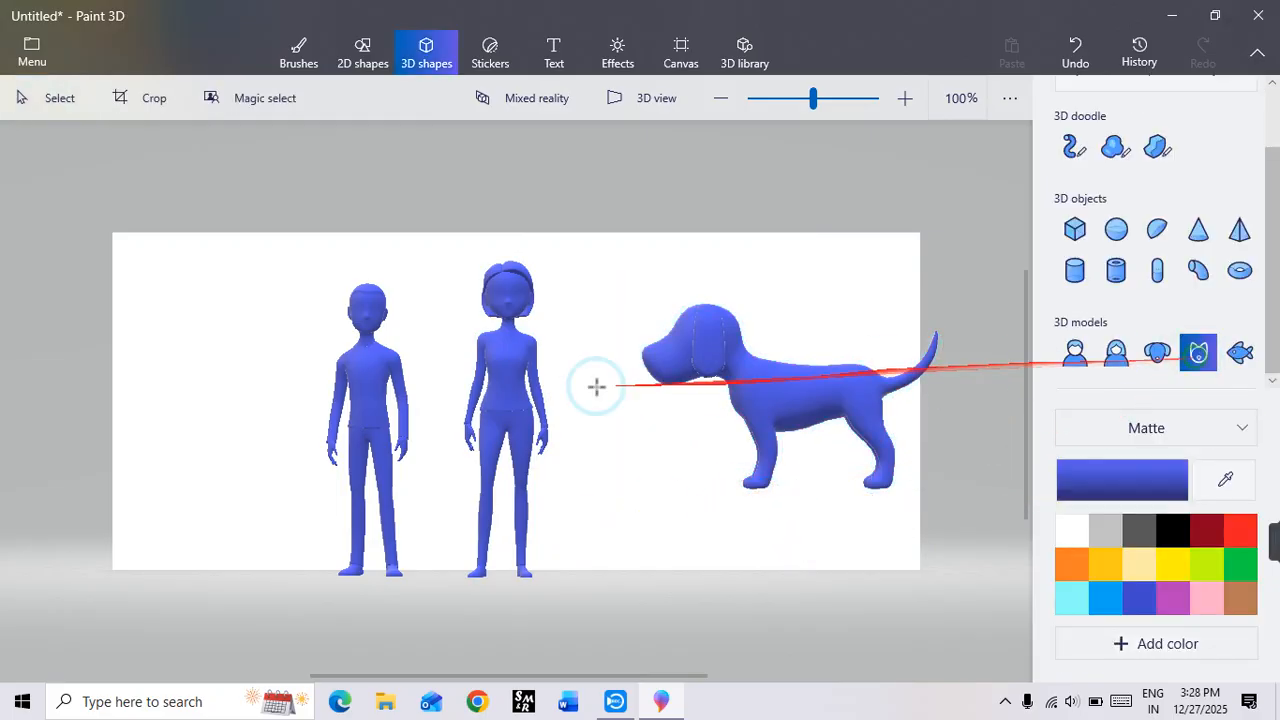
pyautogui.moveTo(187, 309); pyautogui.dragTo(375, 540)
pyautogui.click(260, 402)
pyautogui.moveTo(260, 402); pyautogui.dragTo(198, 399)
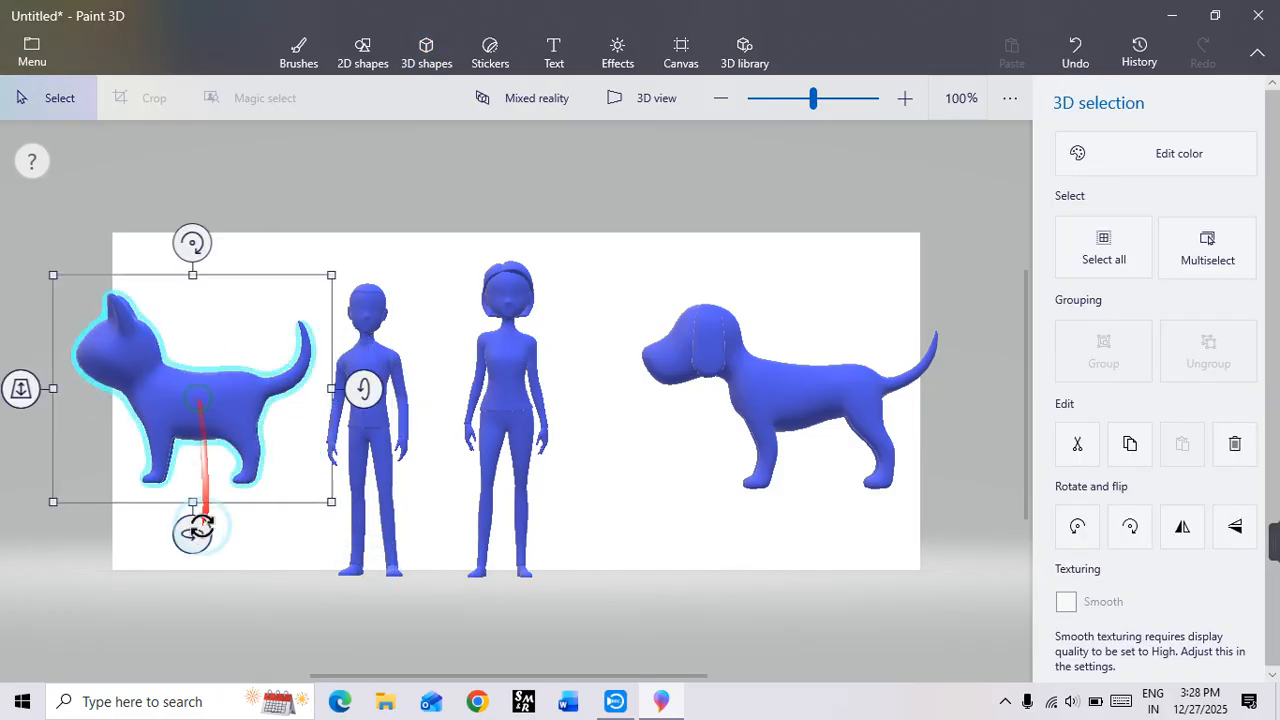
pyautogui.moveTo(191, 542); pyautogui.dragTo(370, 606)
pyautogui.click(622, 495)
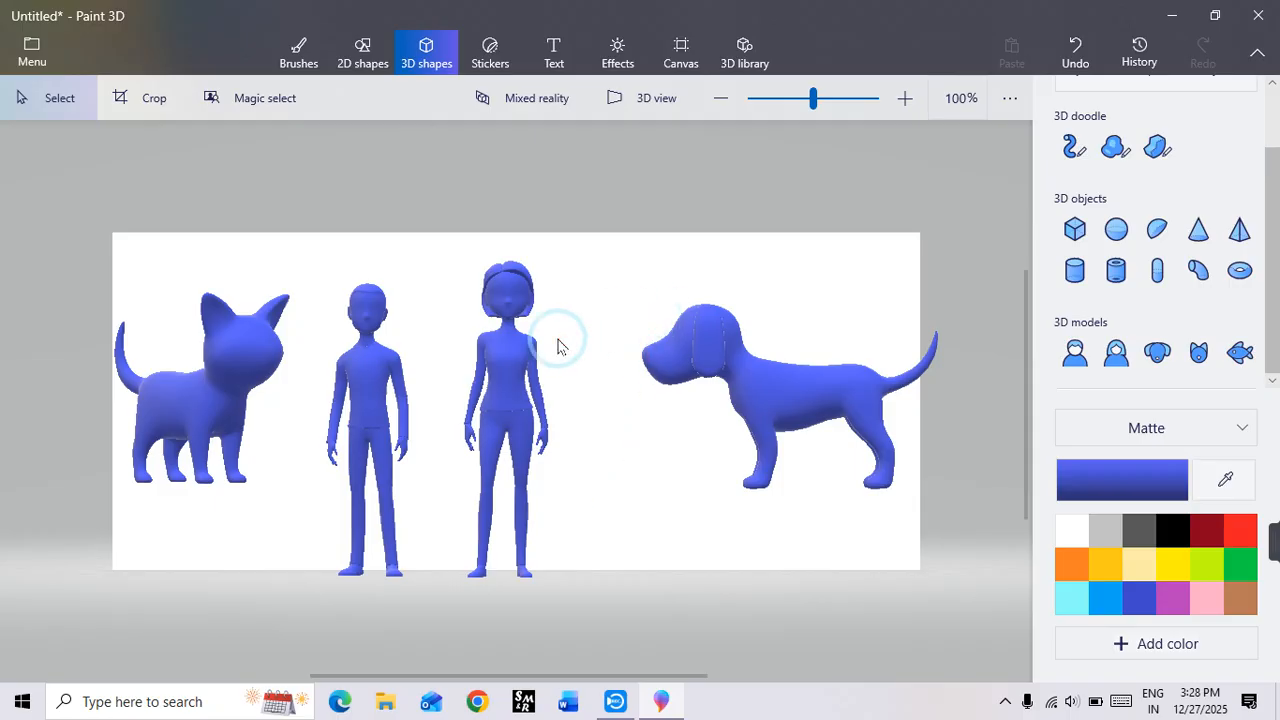
# Step: Delete the dog, woman, man and cat models from the canvas
pyautogui.click(780, 392)
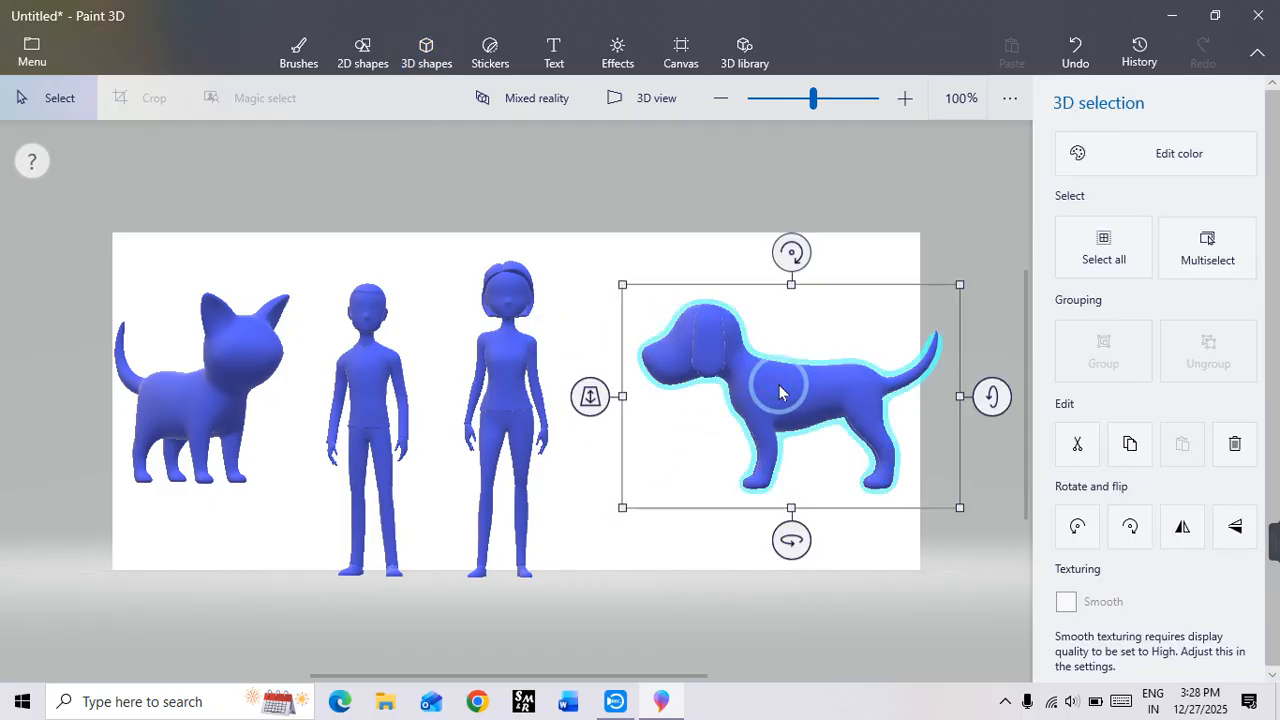
pyautogui.press('Delete')
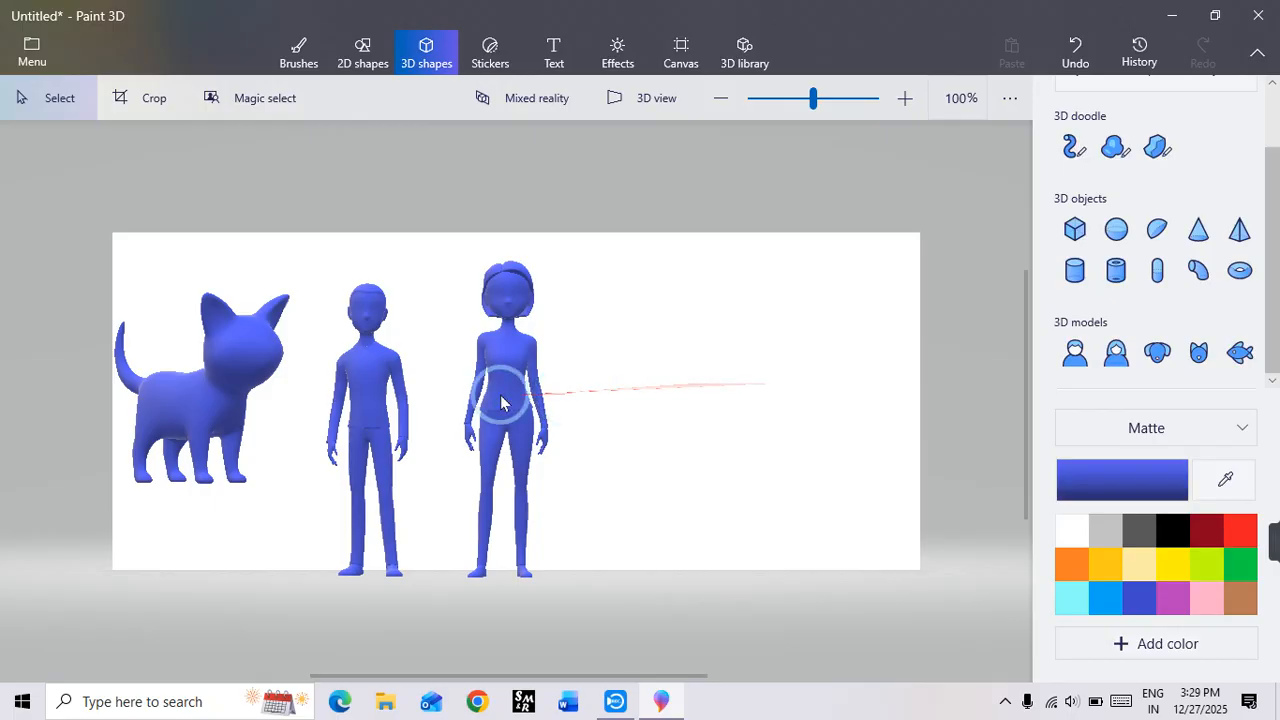
pyautogui.click(500, 400)
pyautogui.press('Delete')
pyautogui.click(378, 366)
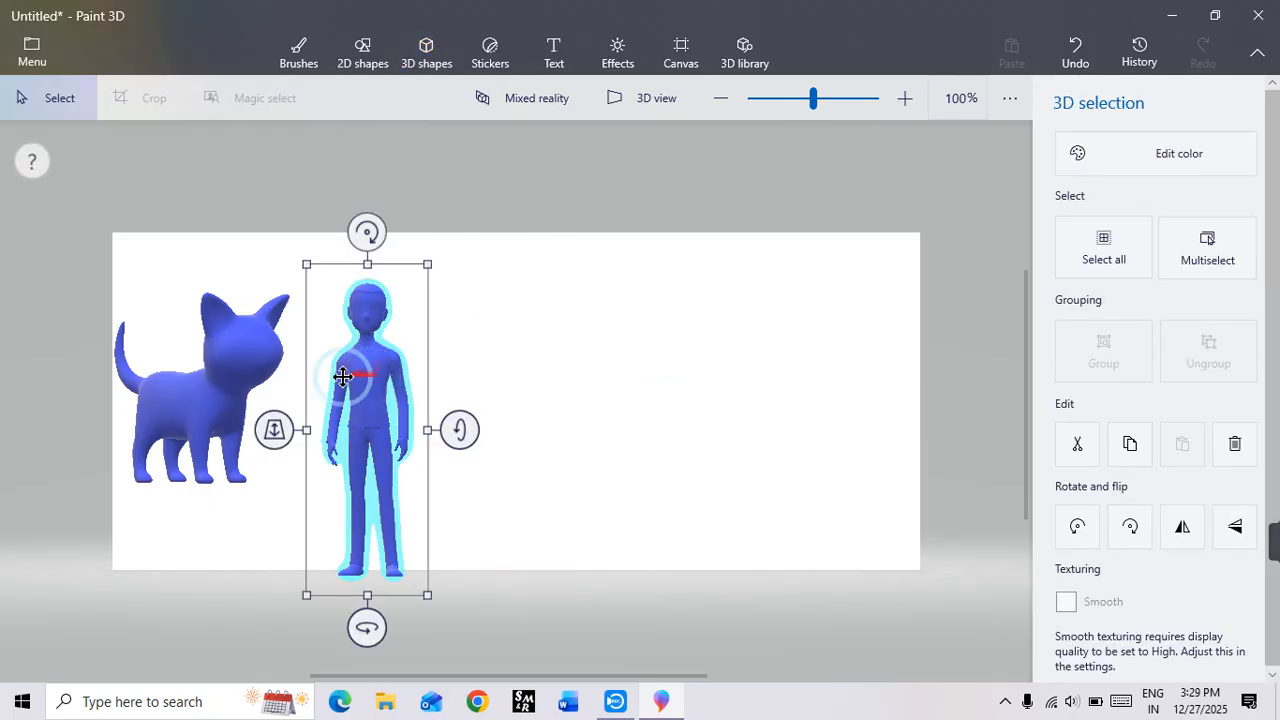
pyautogui.press('Delete')
pyautogui.click(251, 366)
pyautogui.press('Delete')
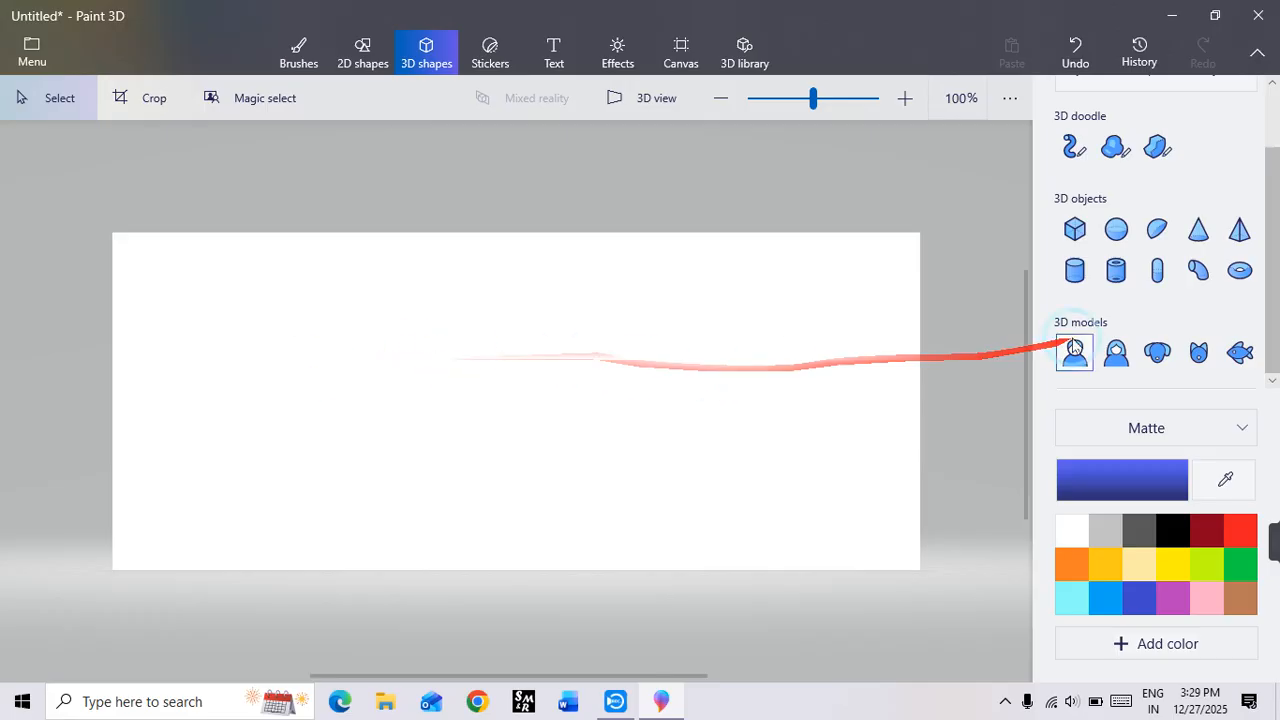
# Step: Insert a large Sphere 3D object left of the canvas center and recolor it yellow, hex fff200
pyautogui.click(1116, 230)
pyautogui.moveTo(323, 280); pyautogui.dragTo(555, 518)
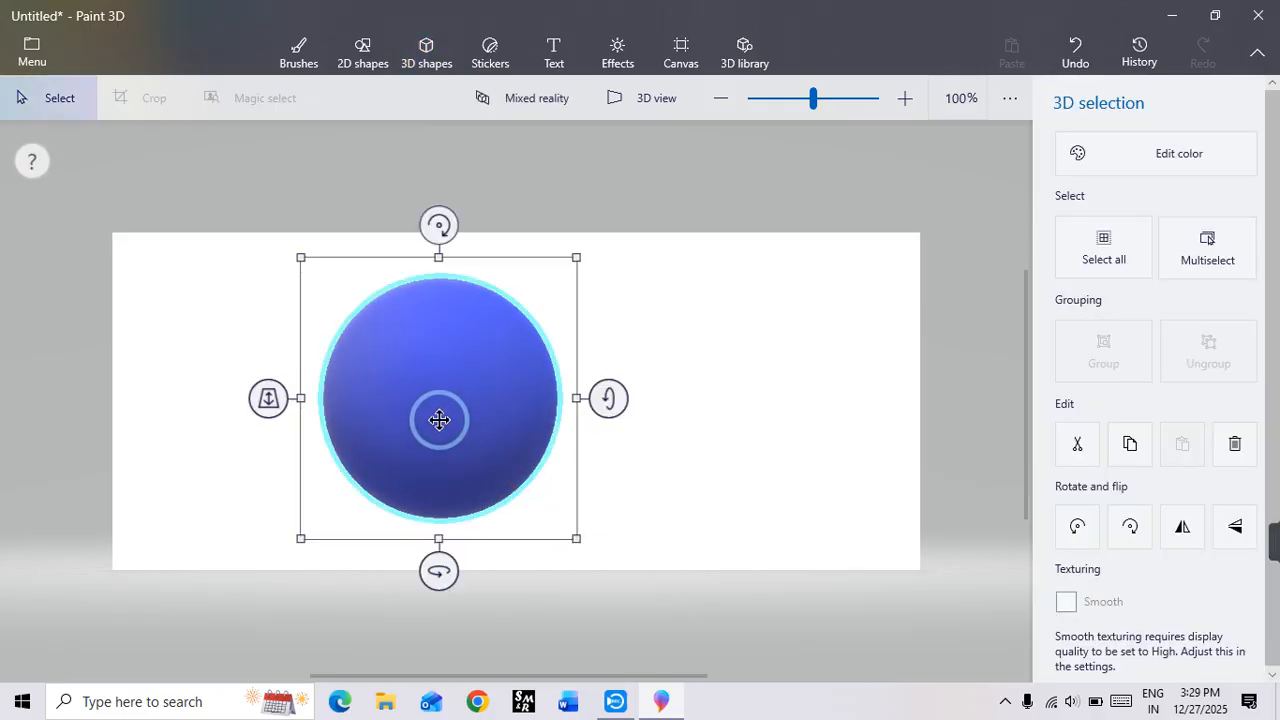
pyautogui.click(1200, 154)
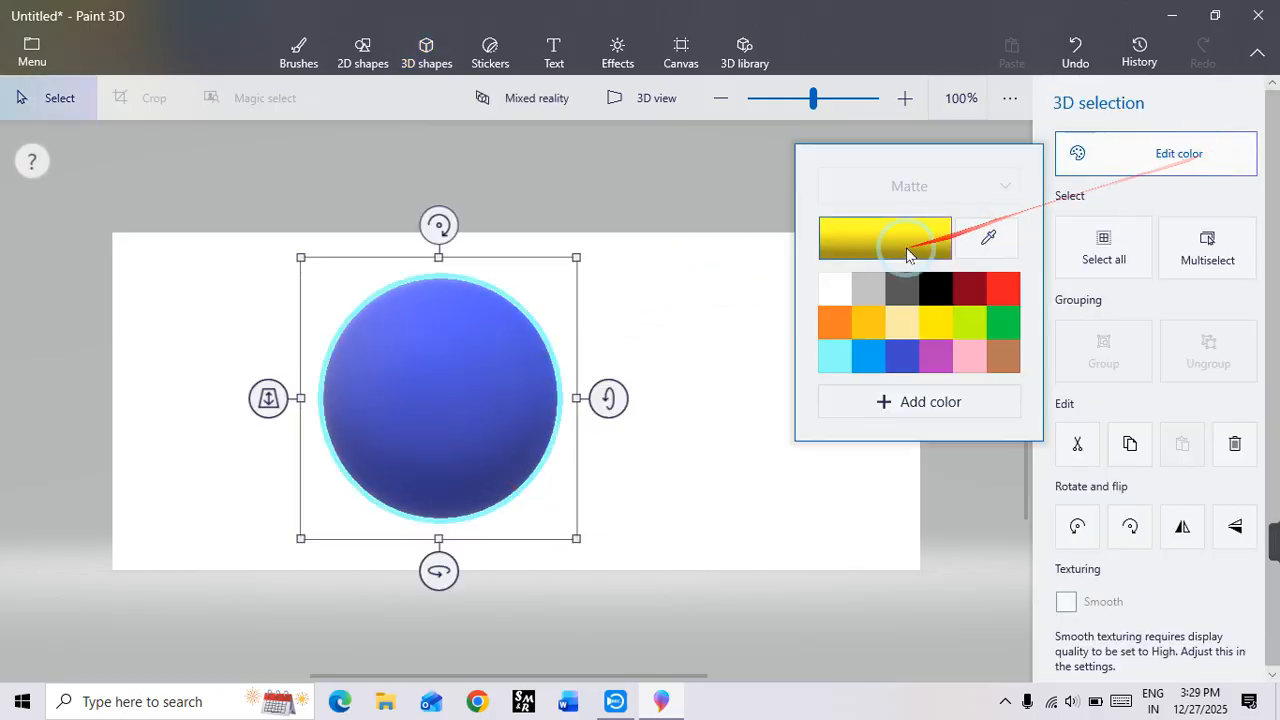
pyautogui.click(886, 243)
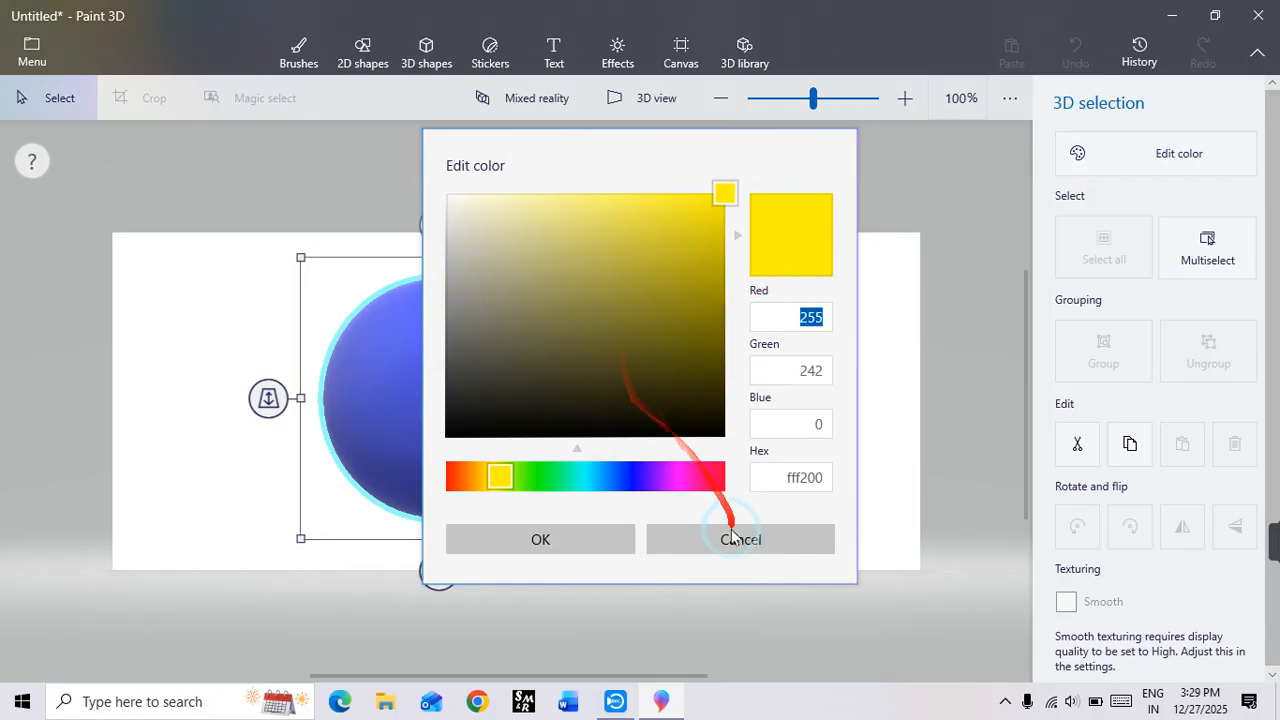
pyautogui.click(545, 540)
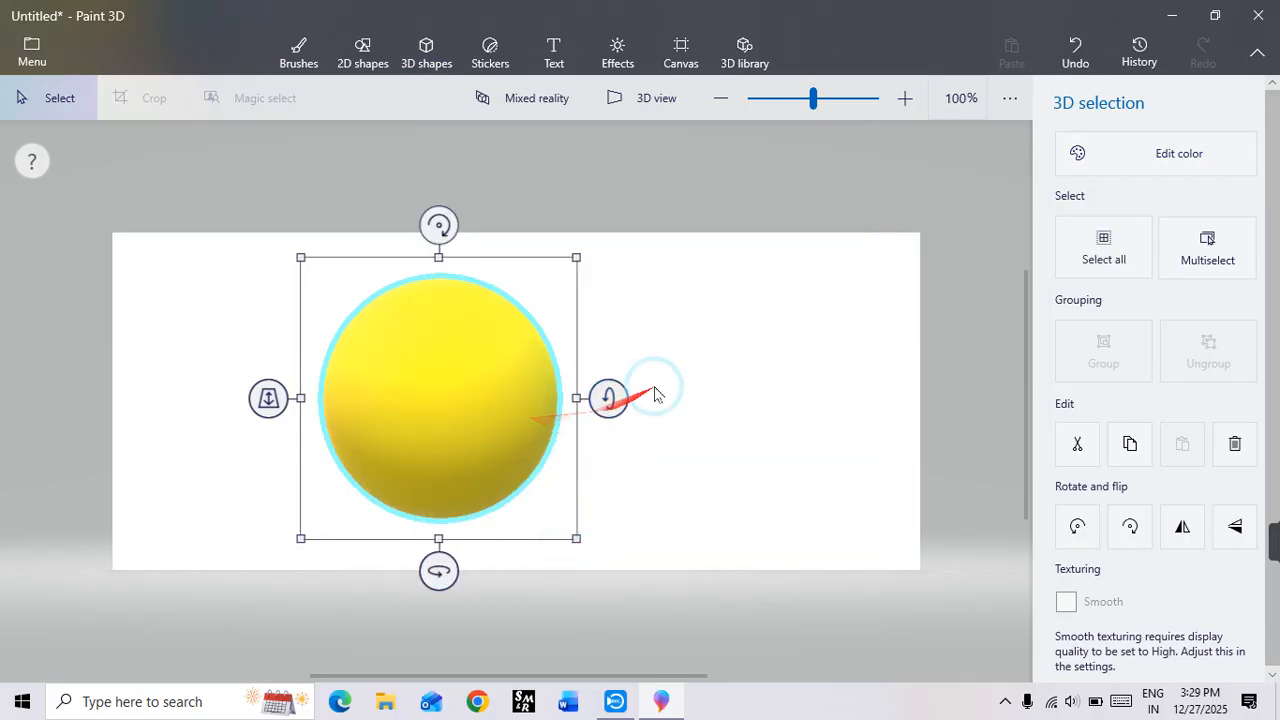
pyautogui.click(675, 360)
# Step: Rotate the yellow sphere in 3D around its vertical and horizontal axes
pyautogui.click(464, 430)
pyautogui.moveTo(441, 571); pyautogui.dragTo(606, 471)
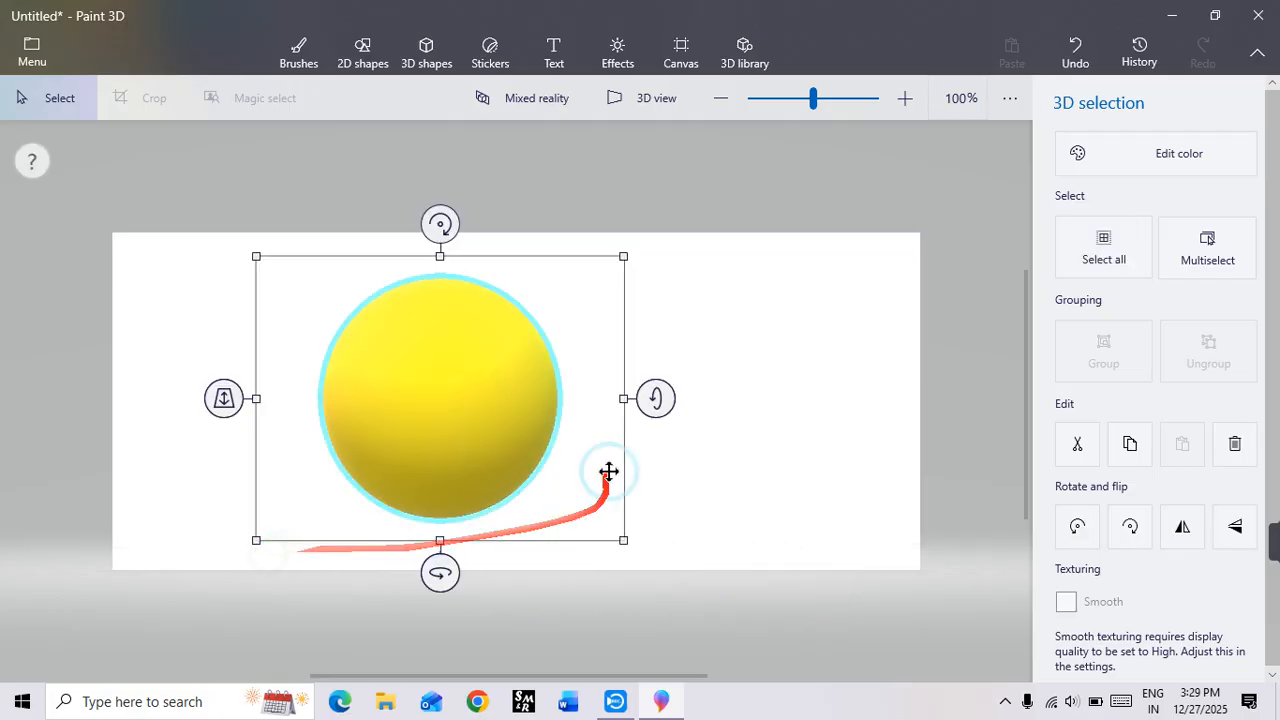
pyautogui.moveTo(654, 400); pyautogui.dragTo(660, 335)
pyautogui.click(766, 429)
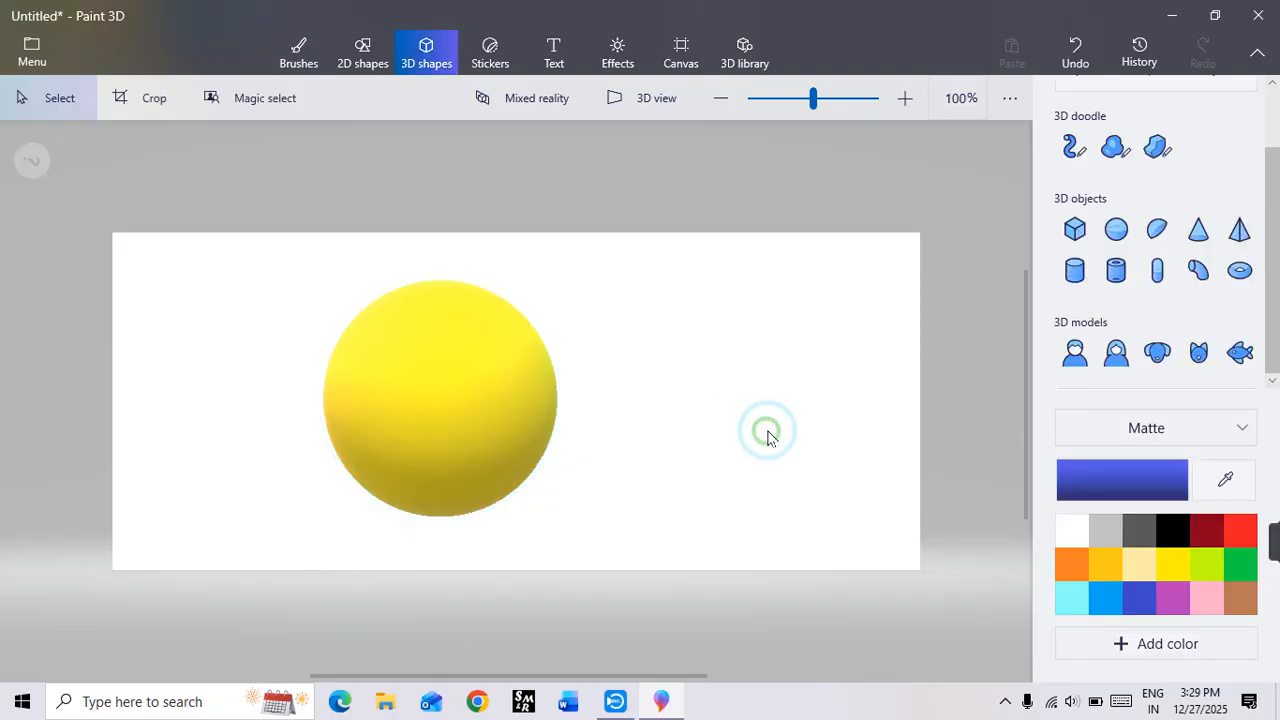
# Step: Place the Tongue sticker as a mouth on the lower middle of the yellow sphere
pyautogui.click(491, 49)
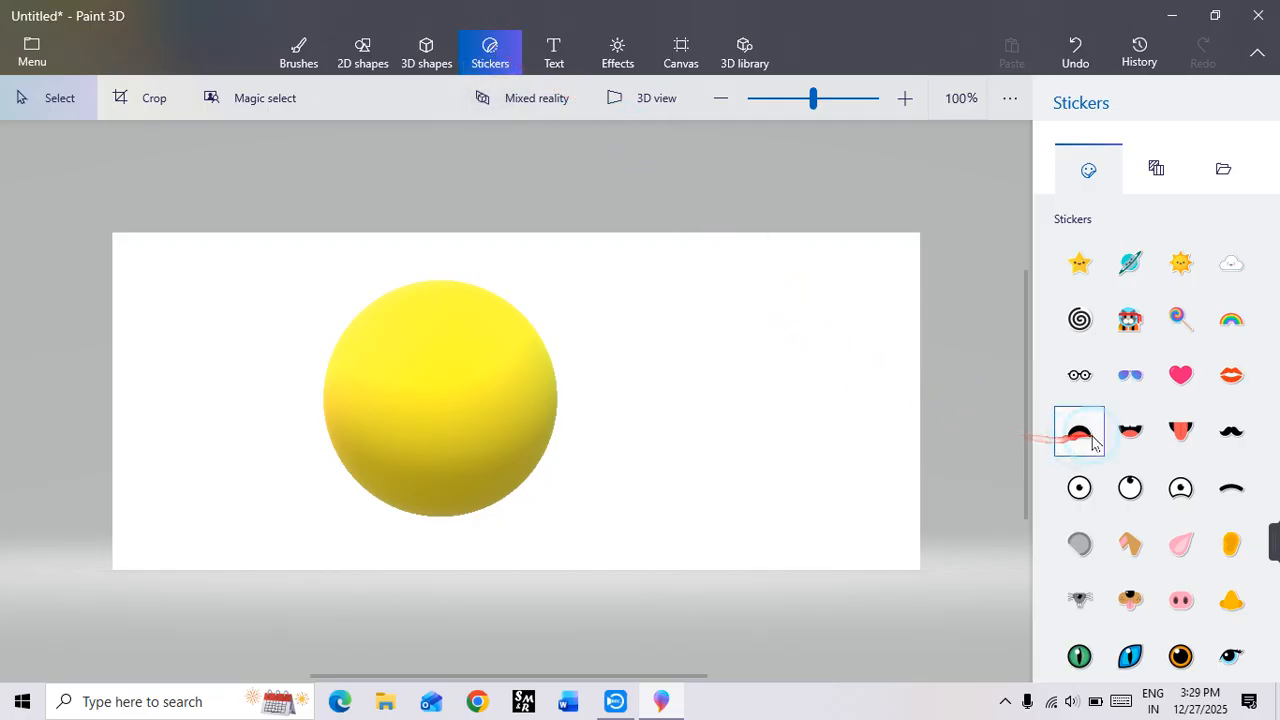
pyautogui.click(1183, 432)
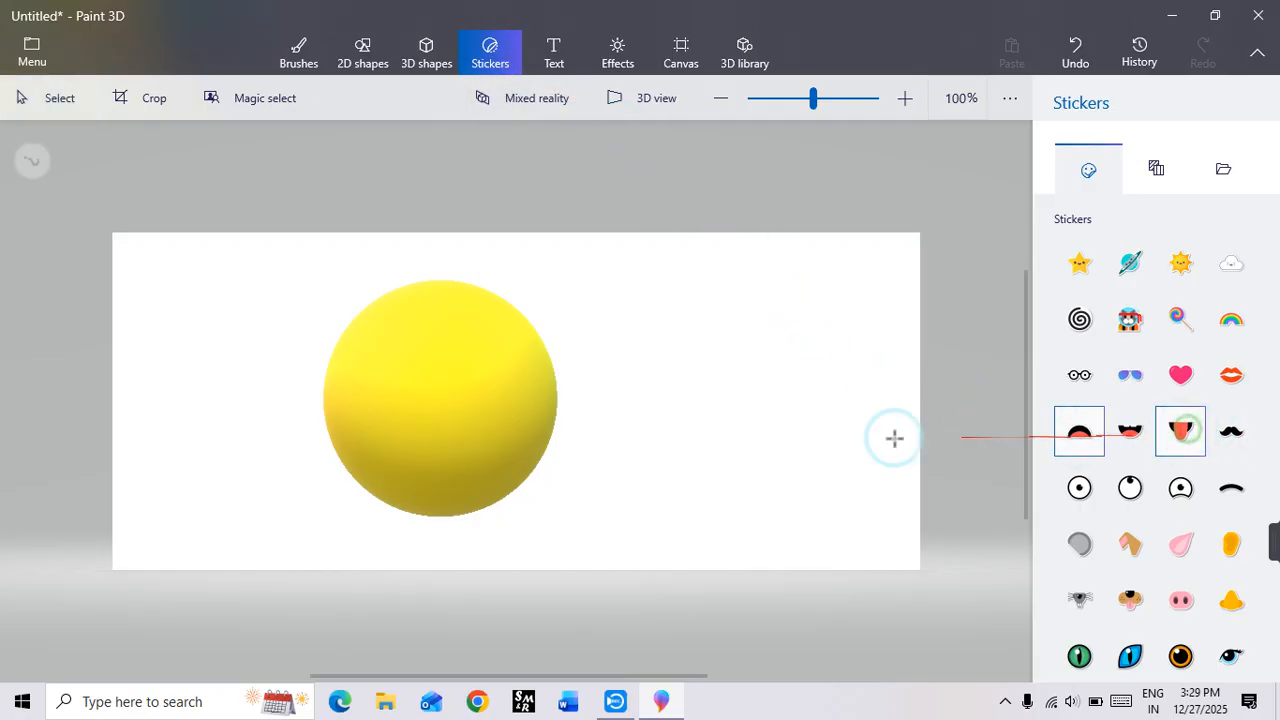
pyautogui.moveTo(395, 423); pyautogui.dragTo(442, 459)
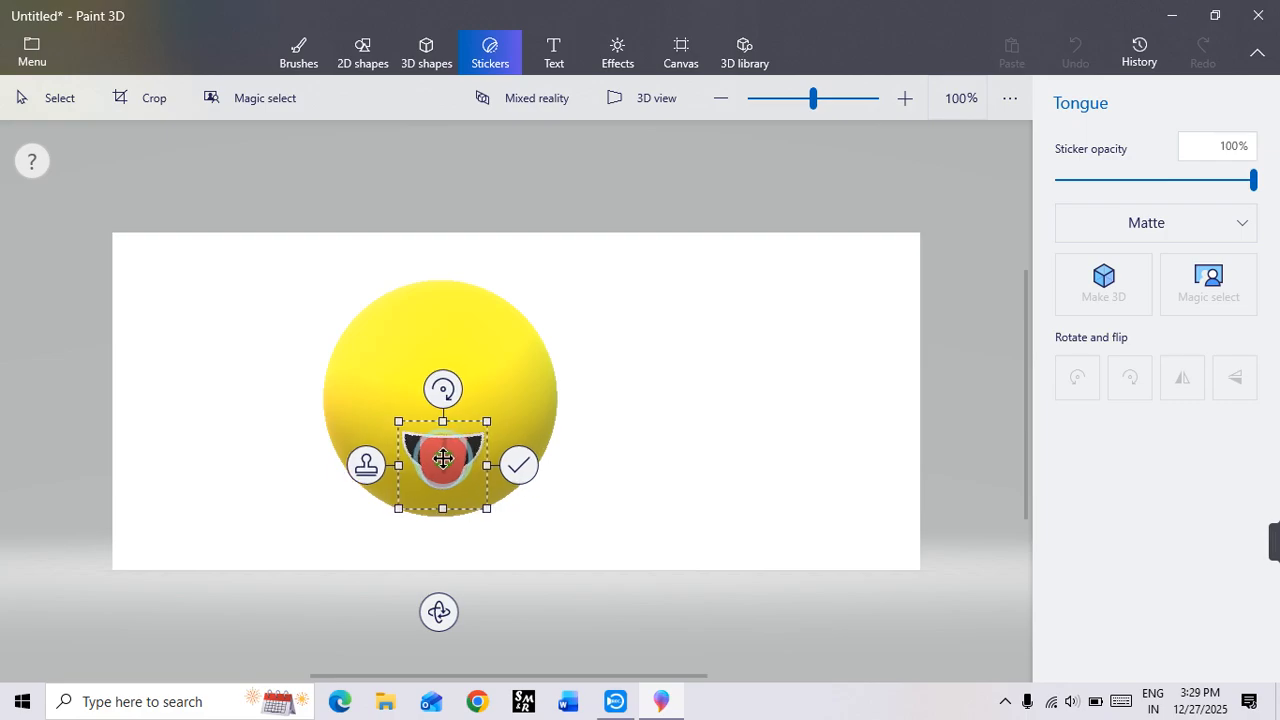
pyautogui.click(519, 465)
# Step: Stamp the Eye lash sticker as the right-hand eye above the tongue mouth on the yellow sphere
pyautogui.moveTo(540, 469); pyautogui.dragTo(1178, 652)
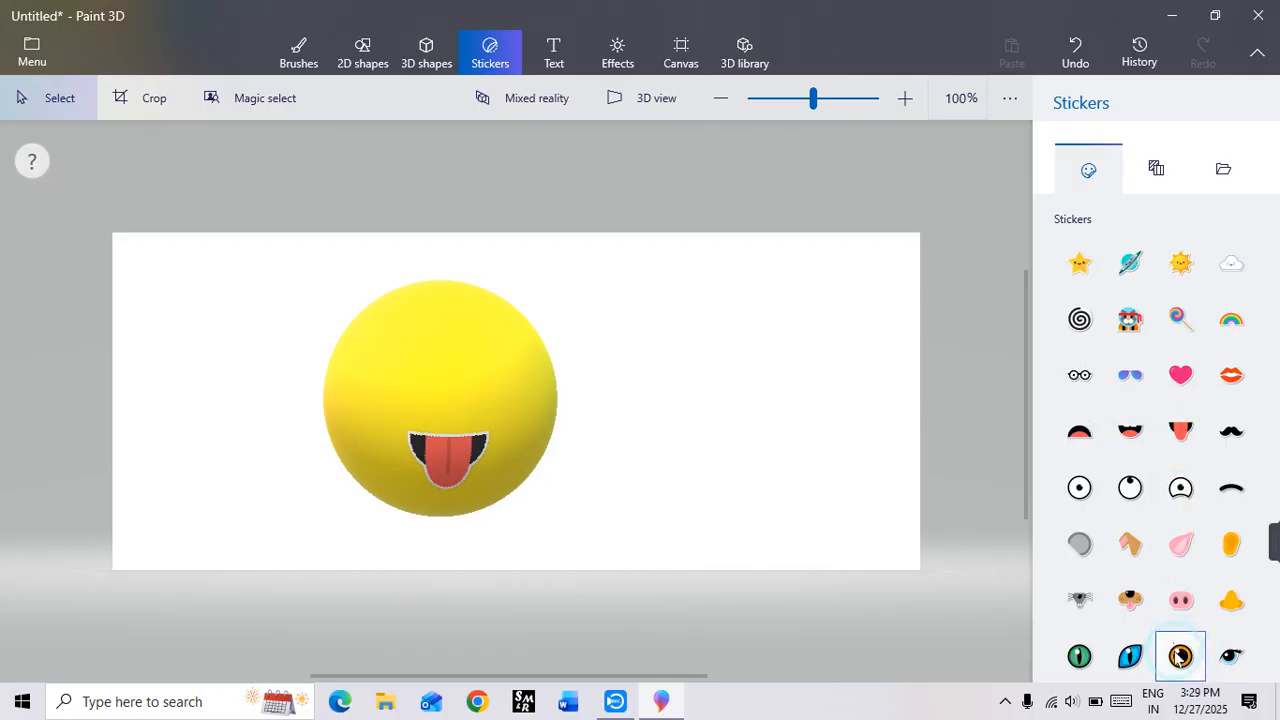
pyautogui.click(1232, 660)
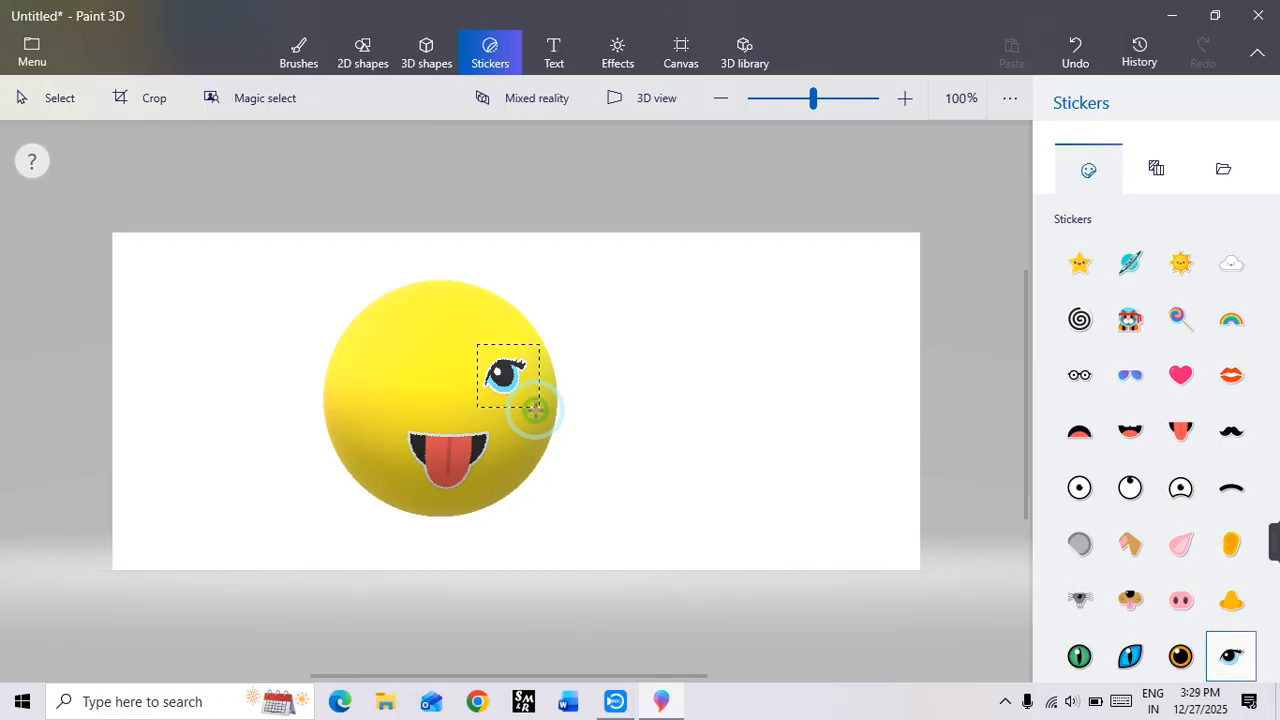
pyautogui.moveTo(536, 410); pyautogui.dragTo(498, 372)
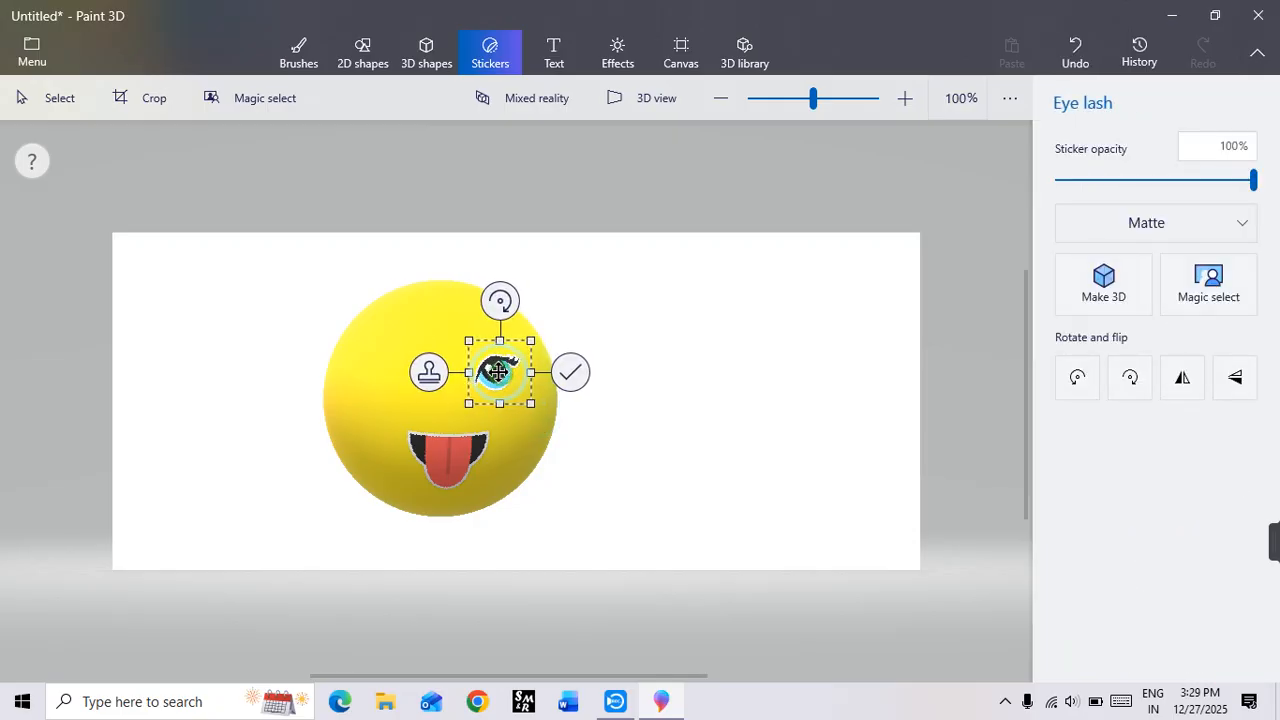
pyautogui.click(427, 375)
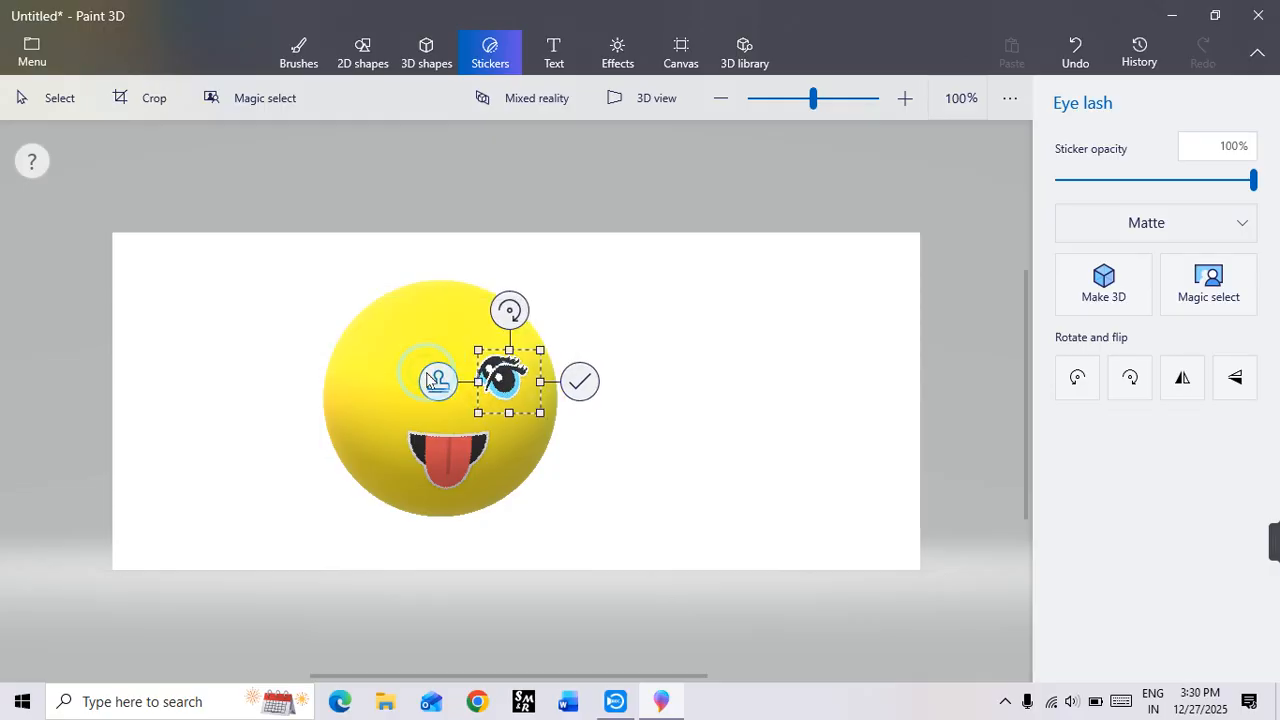
# Step: Apply a horizontally flipped Eye lash sticker as the matching left-hand eye on the yellow sphere
pyautogui.moveTo(495, 381); pyautogui.dragTo(403, 375)
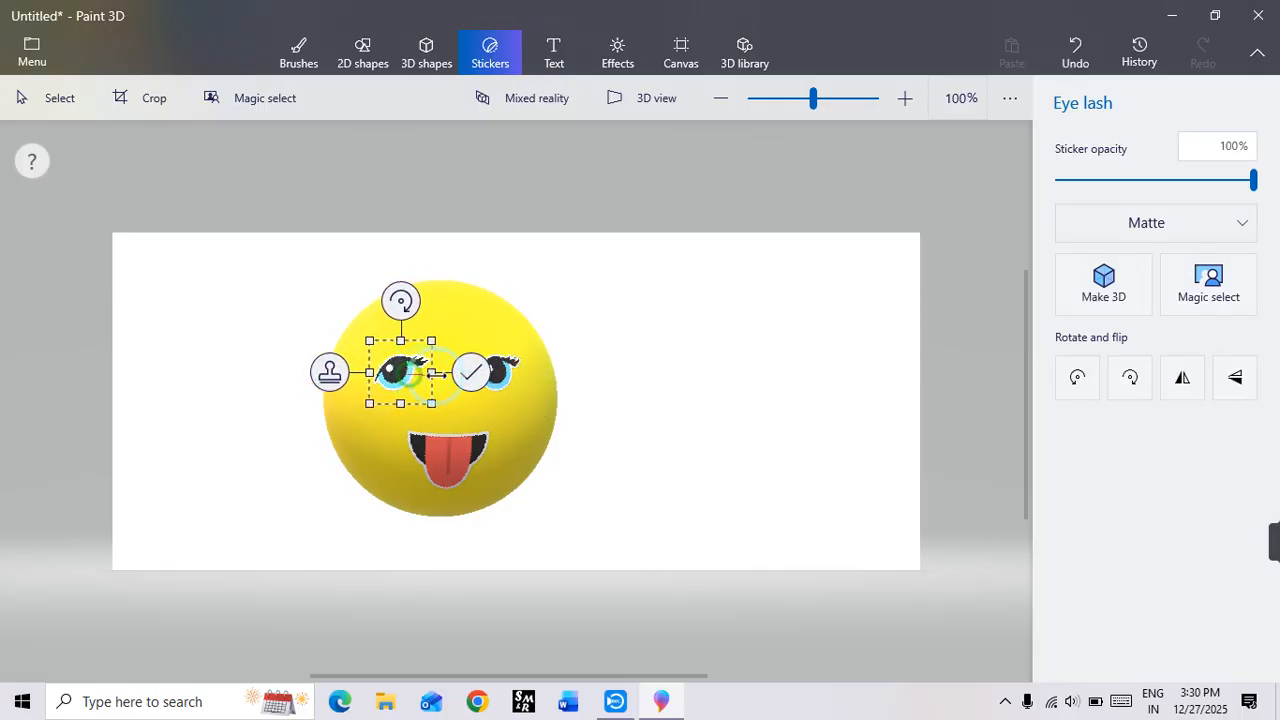
pyautogui.click(1187, 381)
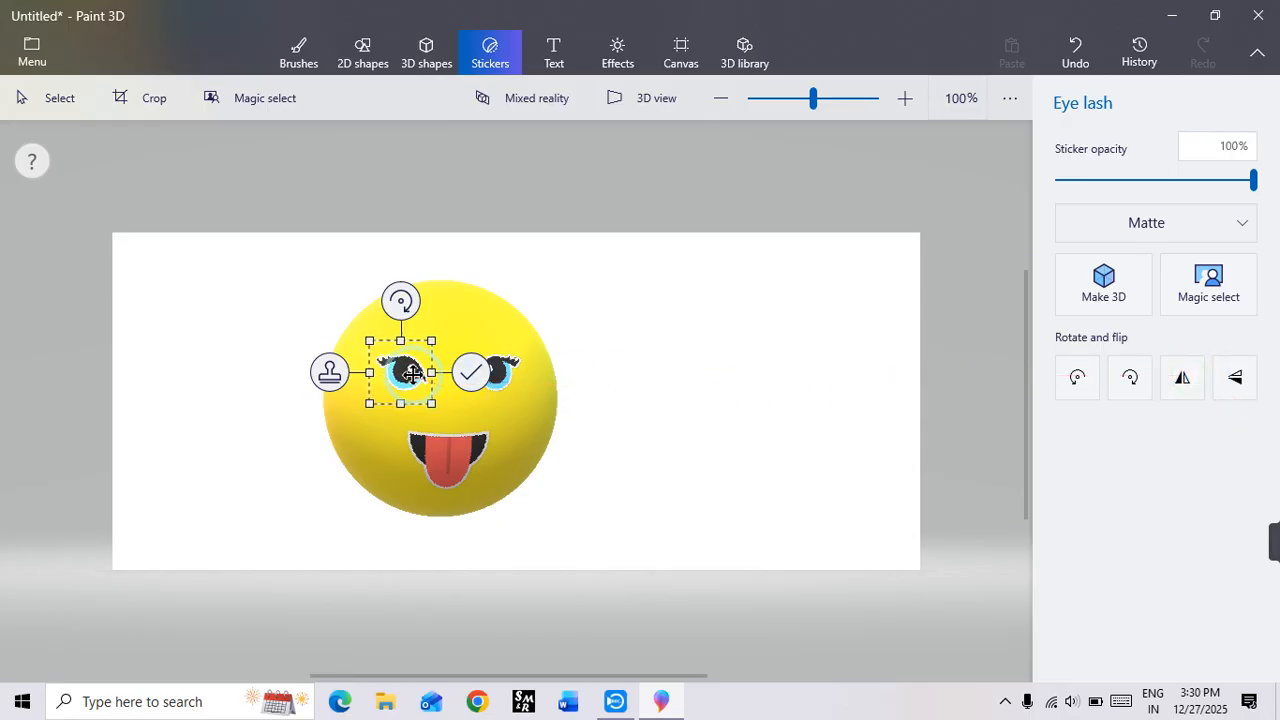
pyautogui.moveTo(412, 373); pyautogui.dragTo(409, 375)
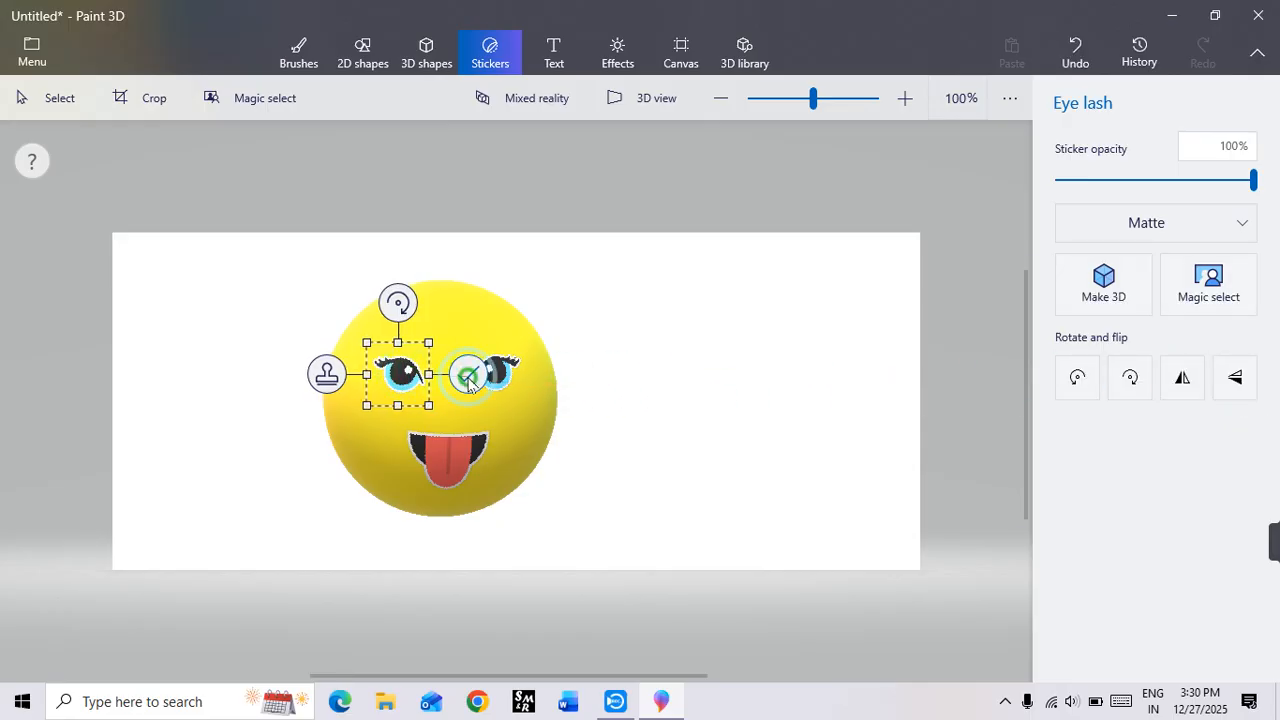
pyautogui.click(602, 385)
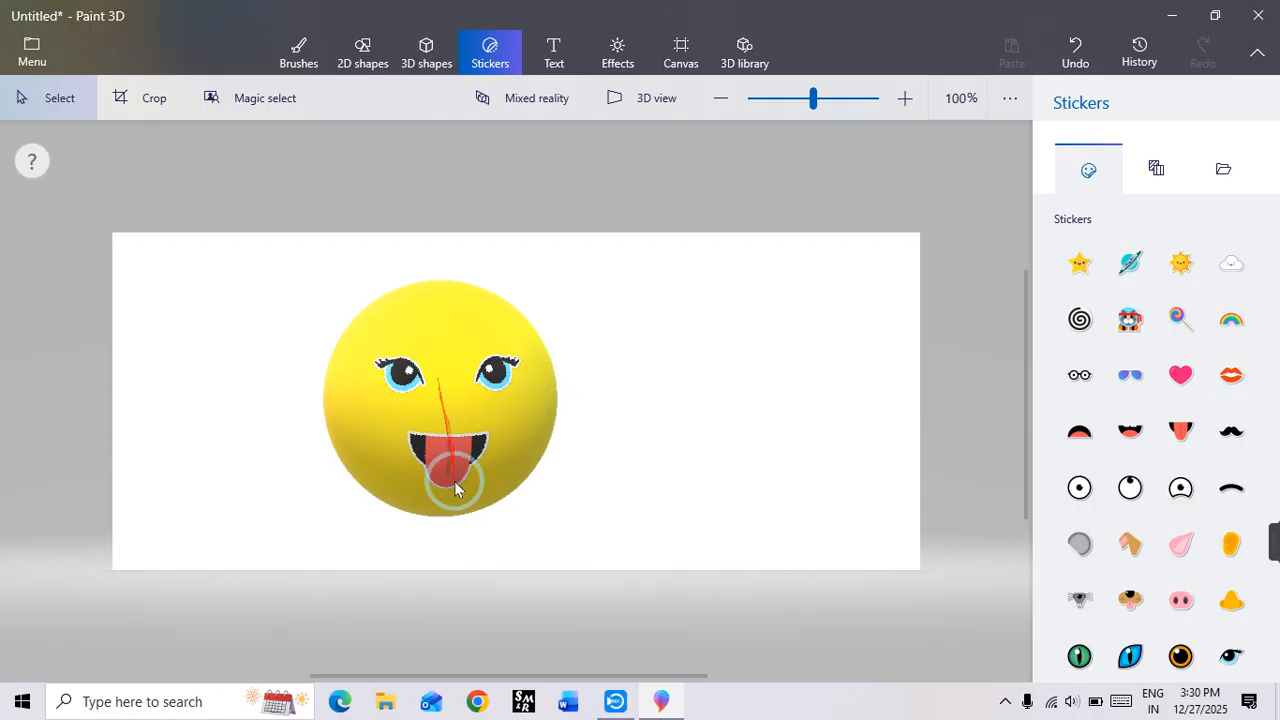
# Step: Rotate the sphere slightly around its vertical axis and tilt its face downward around the horizontal axis
pyautogui.click(346, 436)
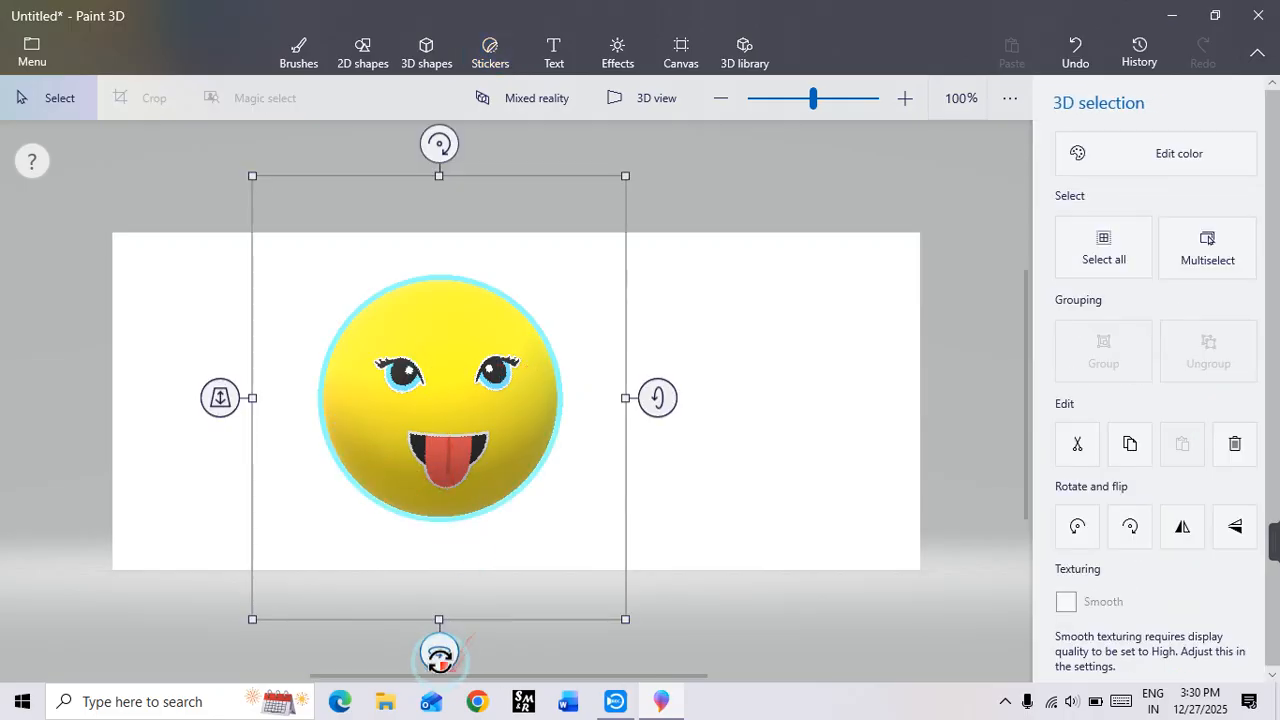
pyautogui.moveTo(439, 651)
pyautogui.mouseDown()
pyautogui.moveTo(487, 668)
pyautogui.moveTo(520, 655)
pyautogui.moveTo(357, 651)
pyautogui.moveTo(457, 643)
pyautogui.moveTo(420, 646)
pyautogui.moveTo(433, 649)
pyautogui.mouseUp()
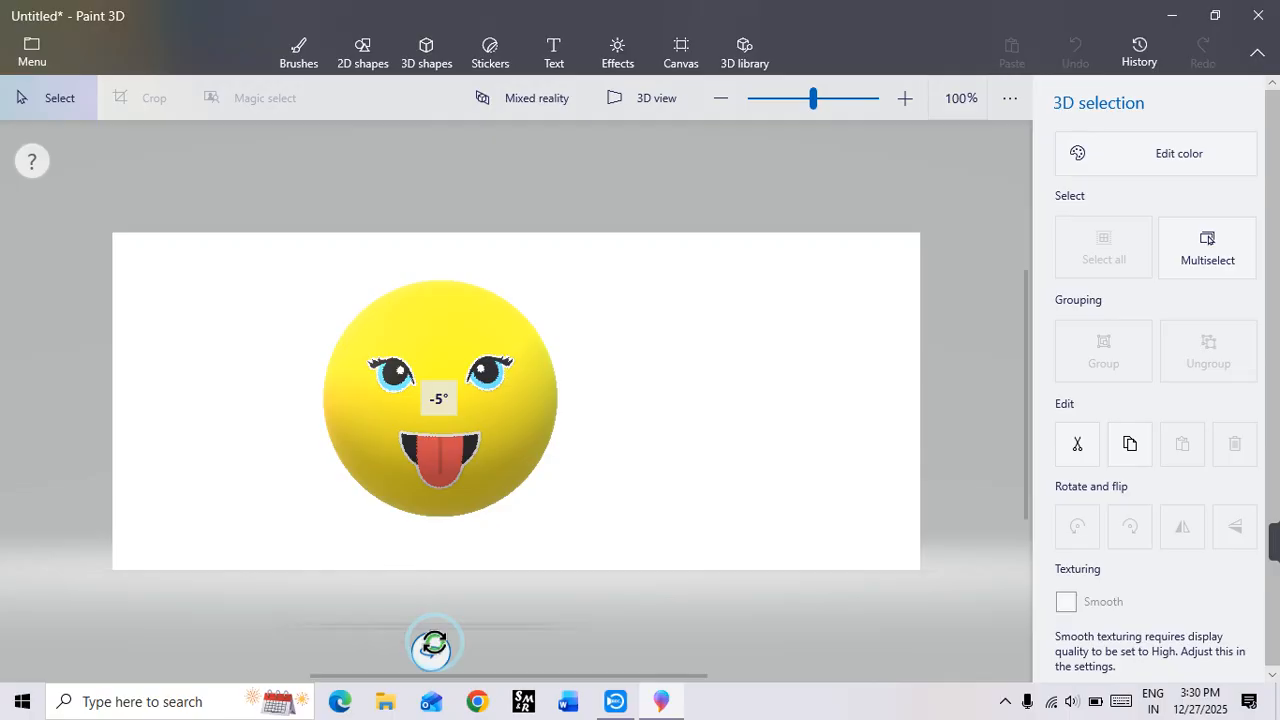
pyautogui.moveTo(433, 647); pyautogui.dragTo(438, 647)
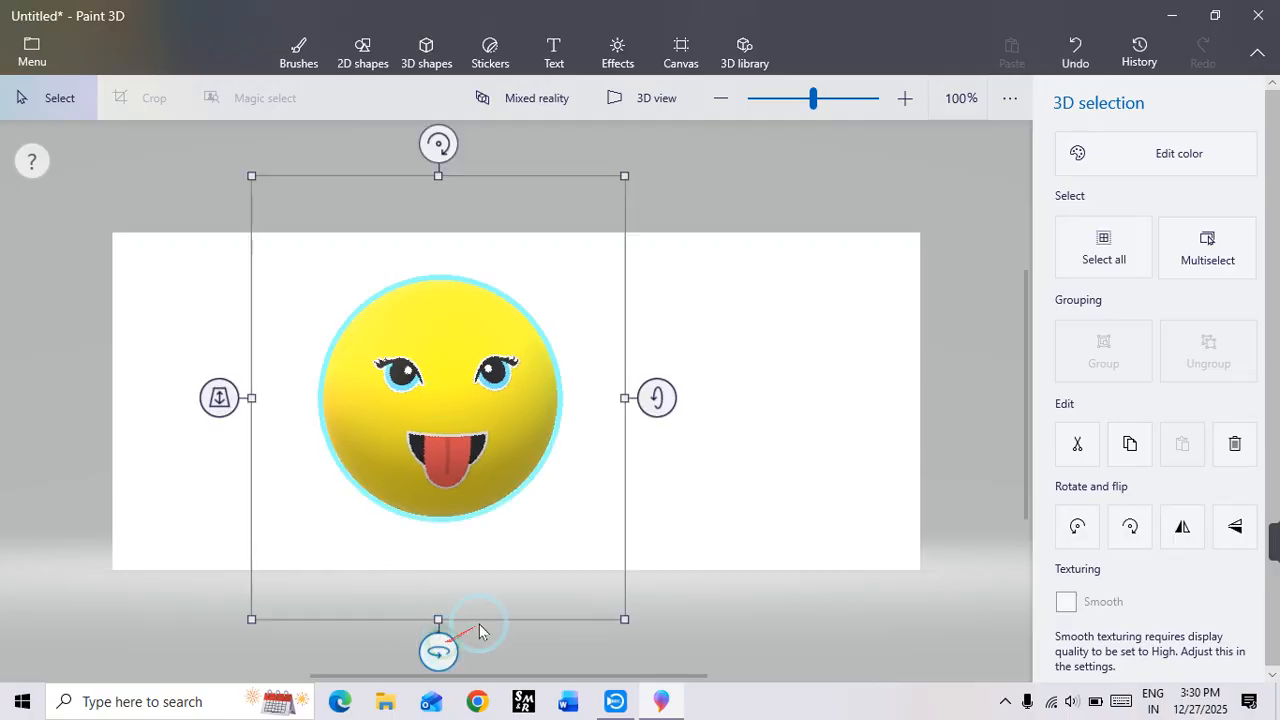
pyautogui.moveTo(656, 398); pyautogui.dragTo(677, 430)
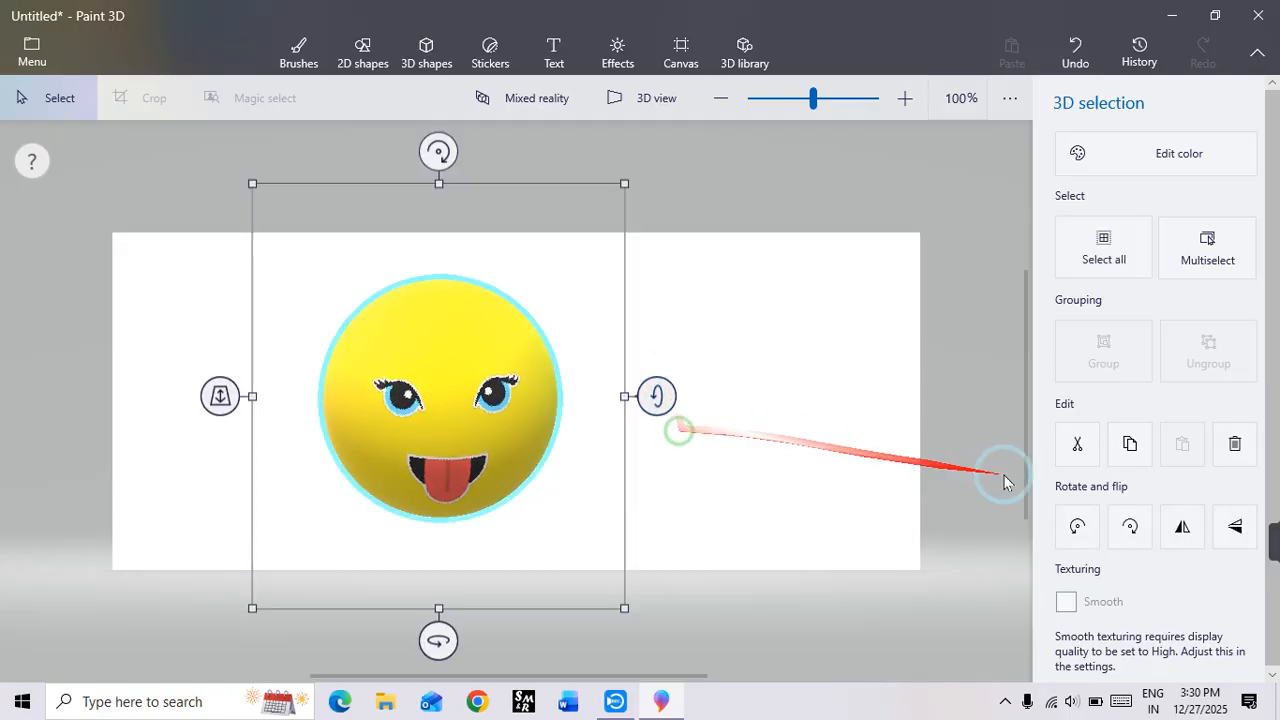
pyautogui.moveTo(1275, 543)
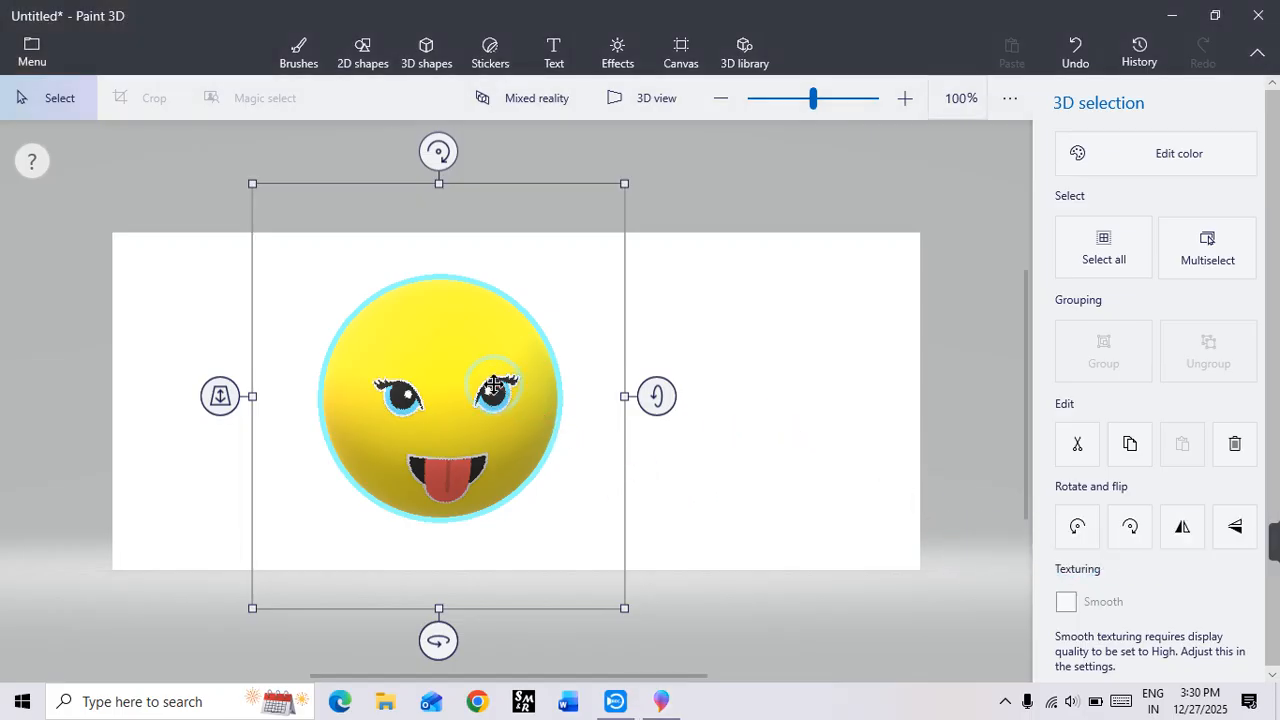
# Step: Move the face sphere to the left end of the canvas and turn it slightly around its vertical axis
pyautogui.moveTo(494, 385); pyautogui.dragTo(298, 376)
pyautogui.click(600, 377)
pyautogui.click(271, 423)
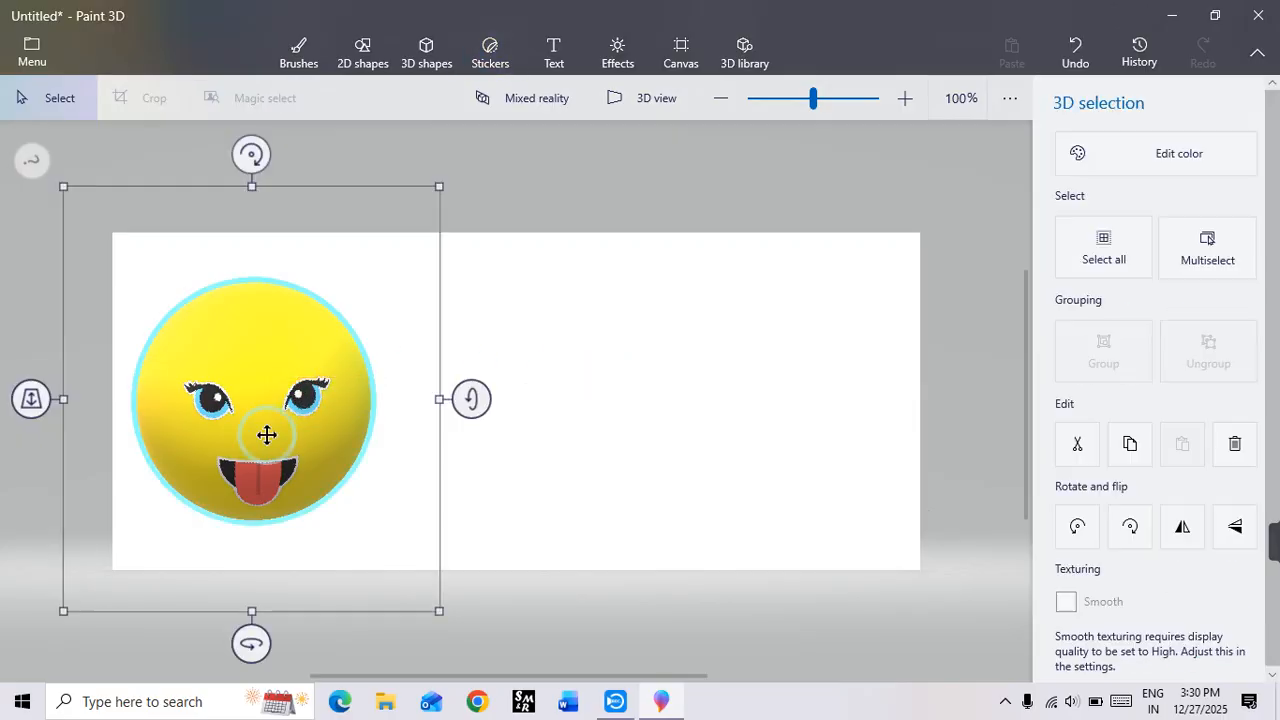
pyautogui.moveTo(251, 638); pyautogui.dragTo(251, 594)
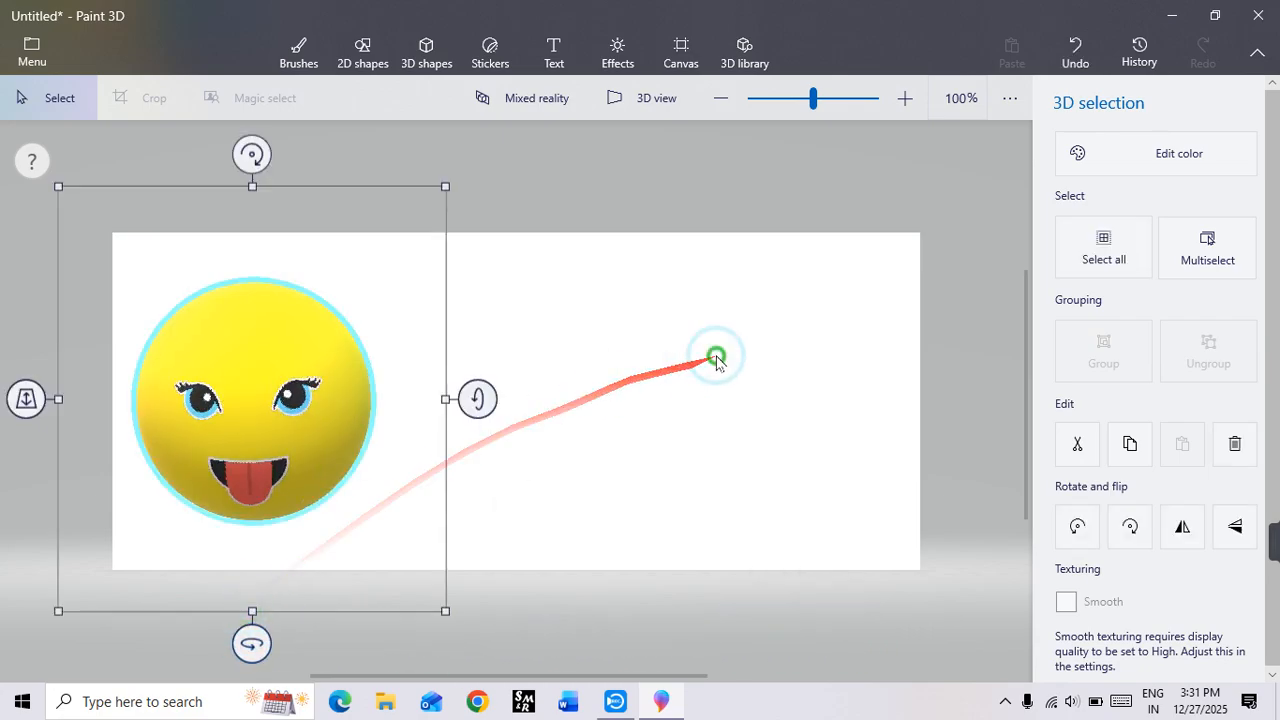
pyautogui.click(714, 354)
# Step: Insert a large Hemisphere 3D object beside the face sphere and rotate its rounded side to the front
pyautogui.click(428, 60)
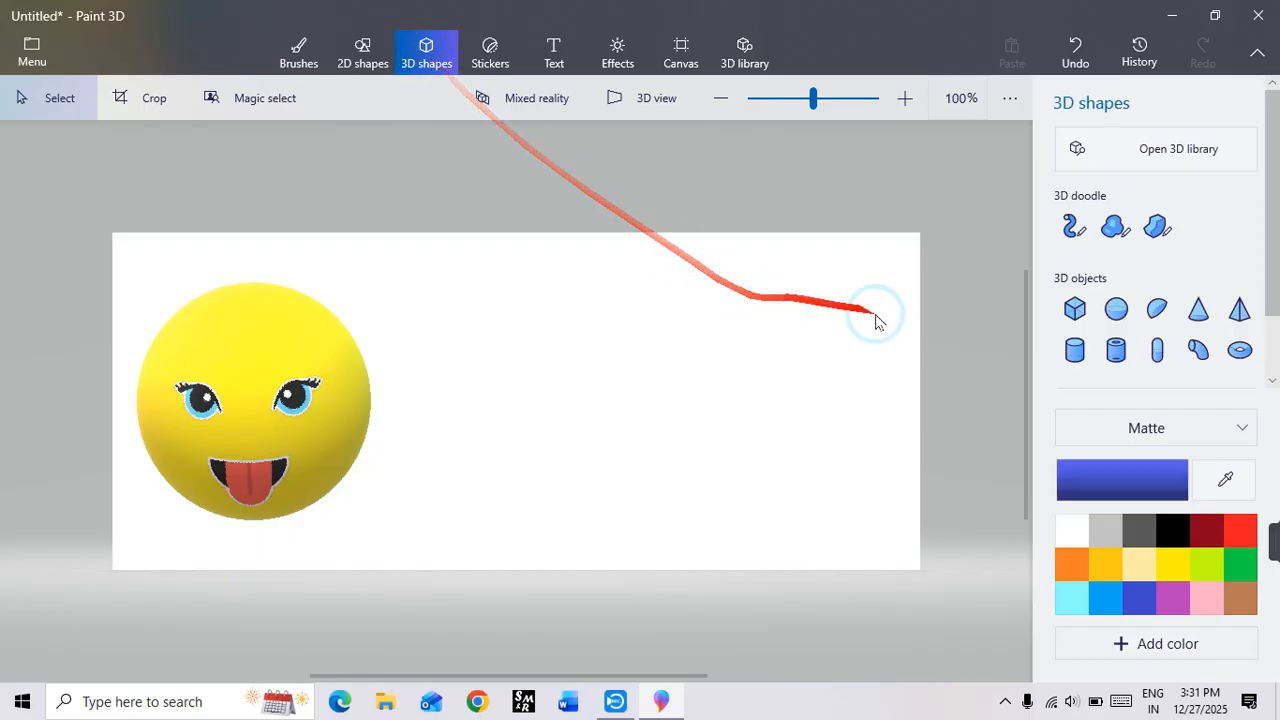
pyautogui.click(1156, 310)
pyautogui.moveTo(492, 324)
pyautogui.mouseDown()
pyautogui.moveTo(600, 394)
pyautogui.moveTo(730, 510)
pyautogui.moveTo(706, 516)
pyautogui.mouseUp()
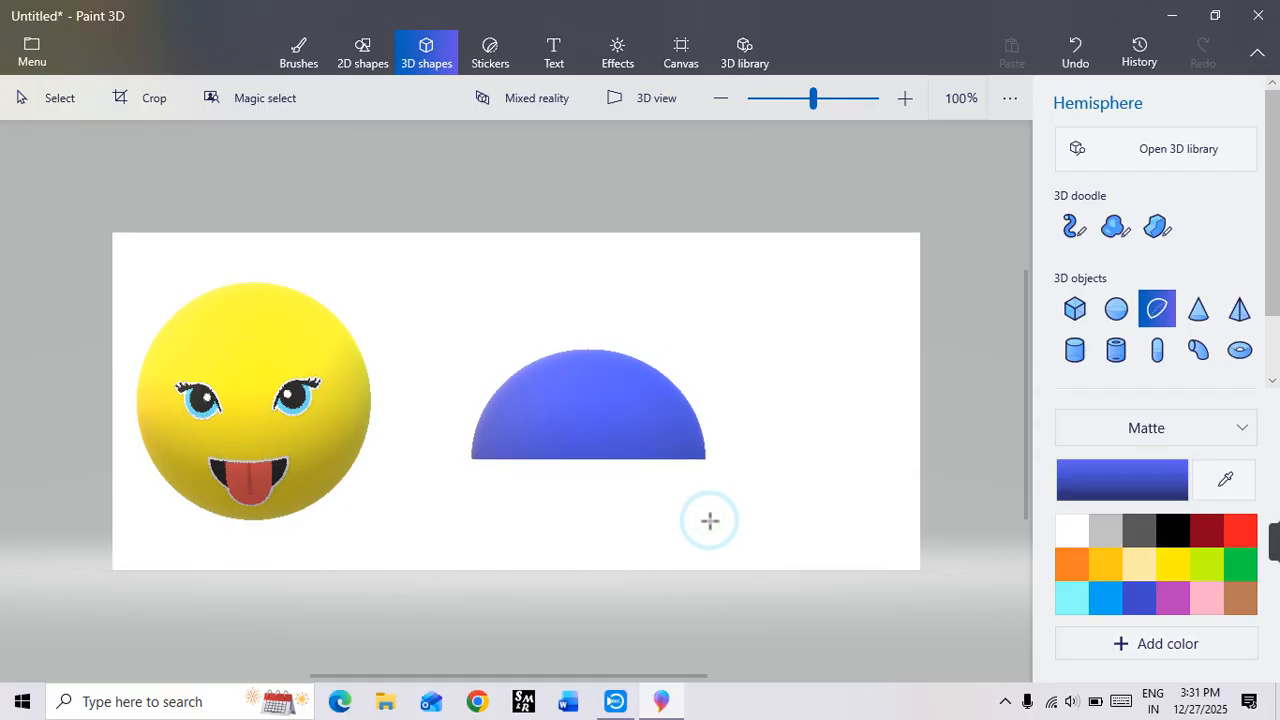
pyautogui.moveTo(763, 403); pyautogui.dragTo(760, 461)
pyautogui.moveTo(599, 427); pyautogui.dragTo(585, 402)
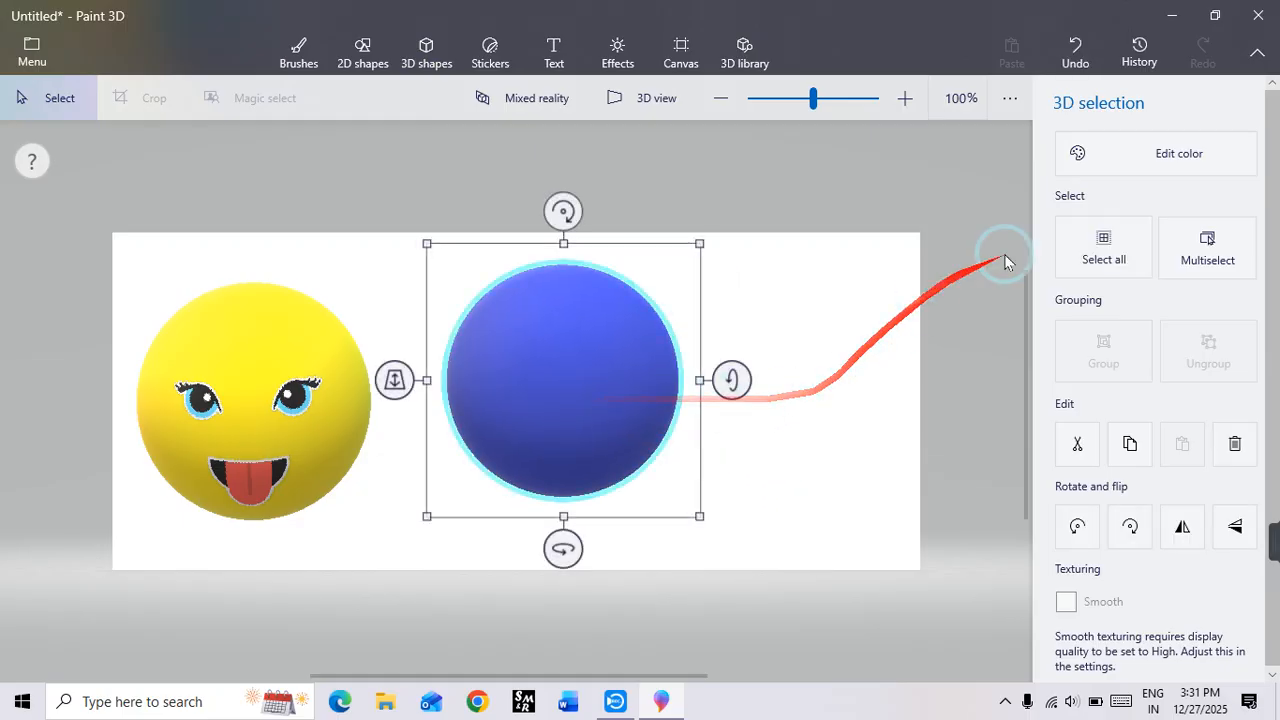
# Step: Recolor the hemisphere yellow and open the sticker collection
pyautogui.click(1175, 153)
pyautogui.click(935, 320)
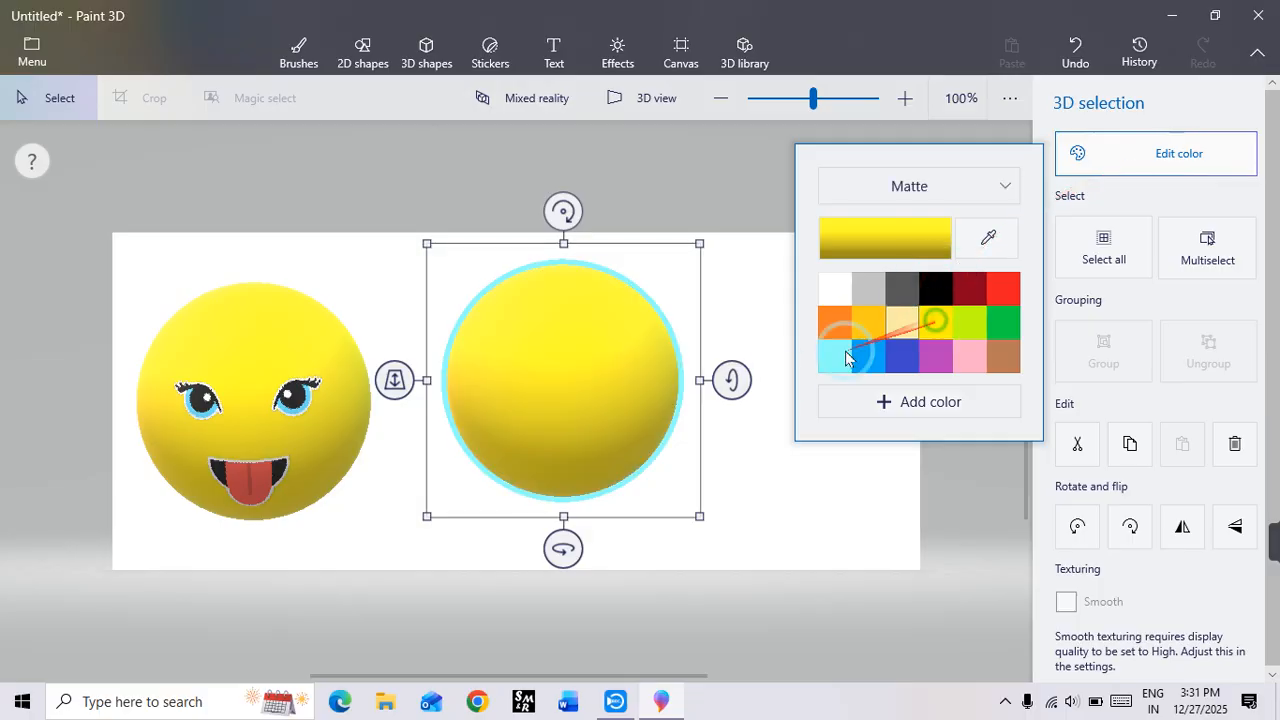
pyautogui.click(749, 443)
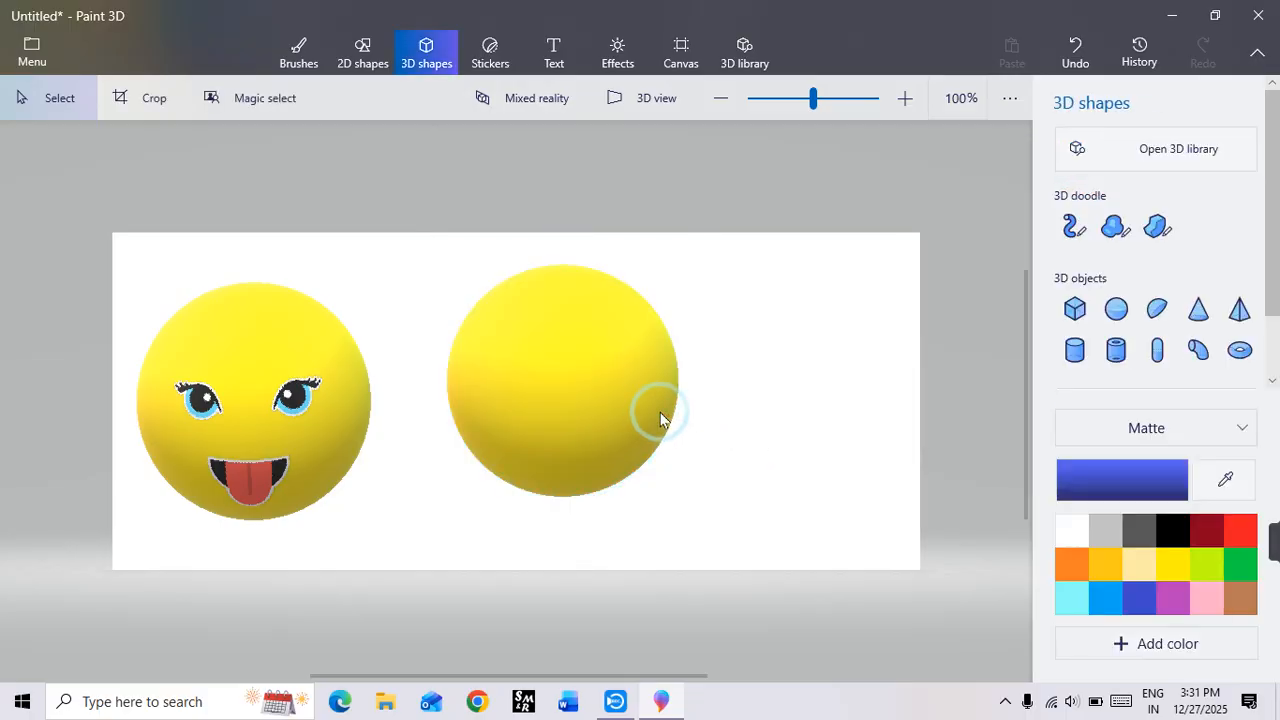
pyautogui.click(490, 50)
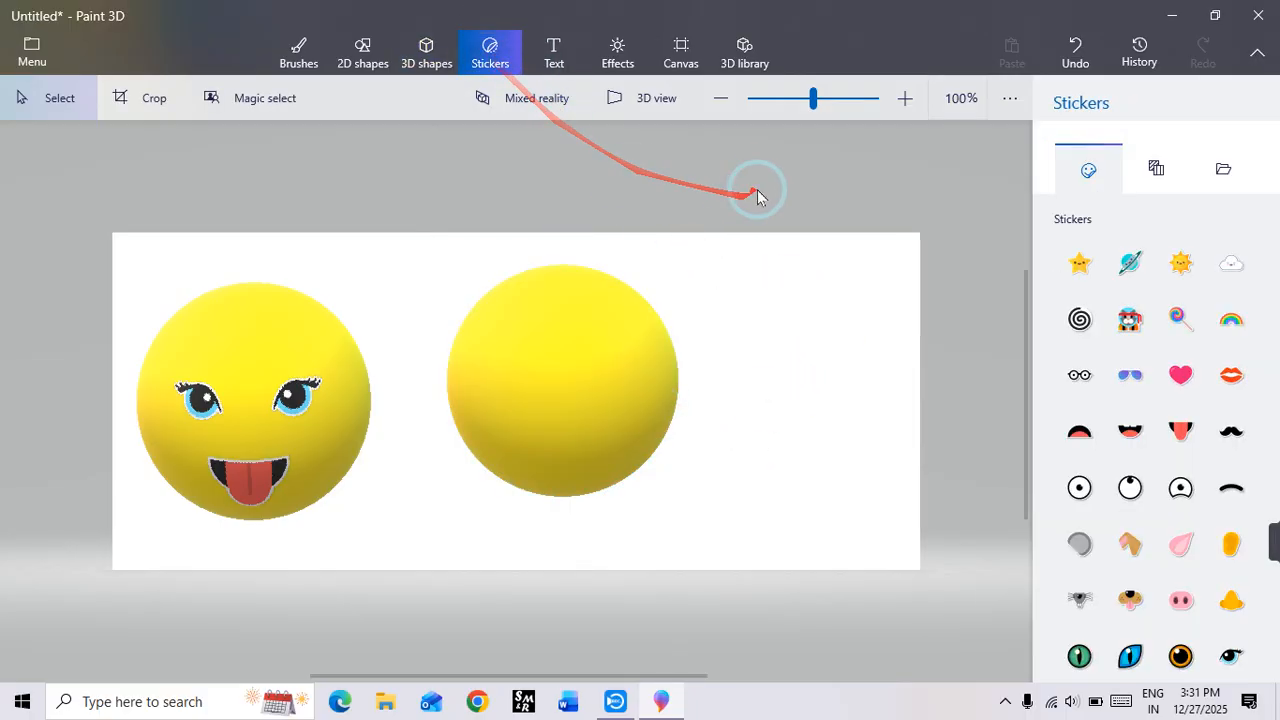
pyautogui.click(1172, 436)
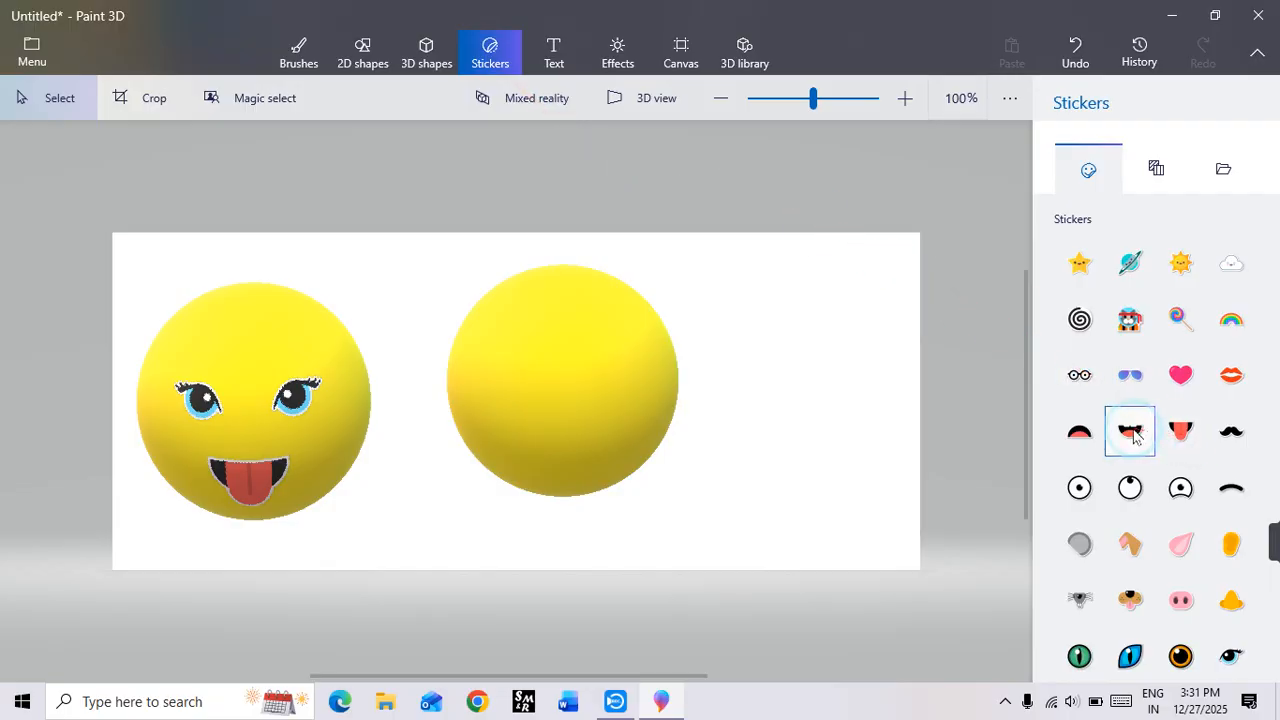
pyautogui.click(1133, 436)
pyautogui.moveTo(591, 398); pyautogui.dragTo(544, 399)
pyautogui.click(544, 399)
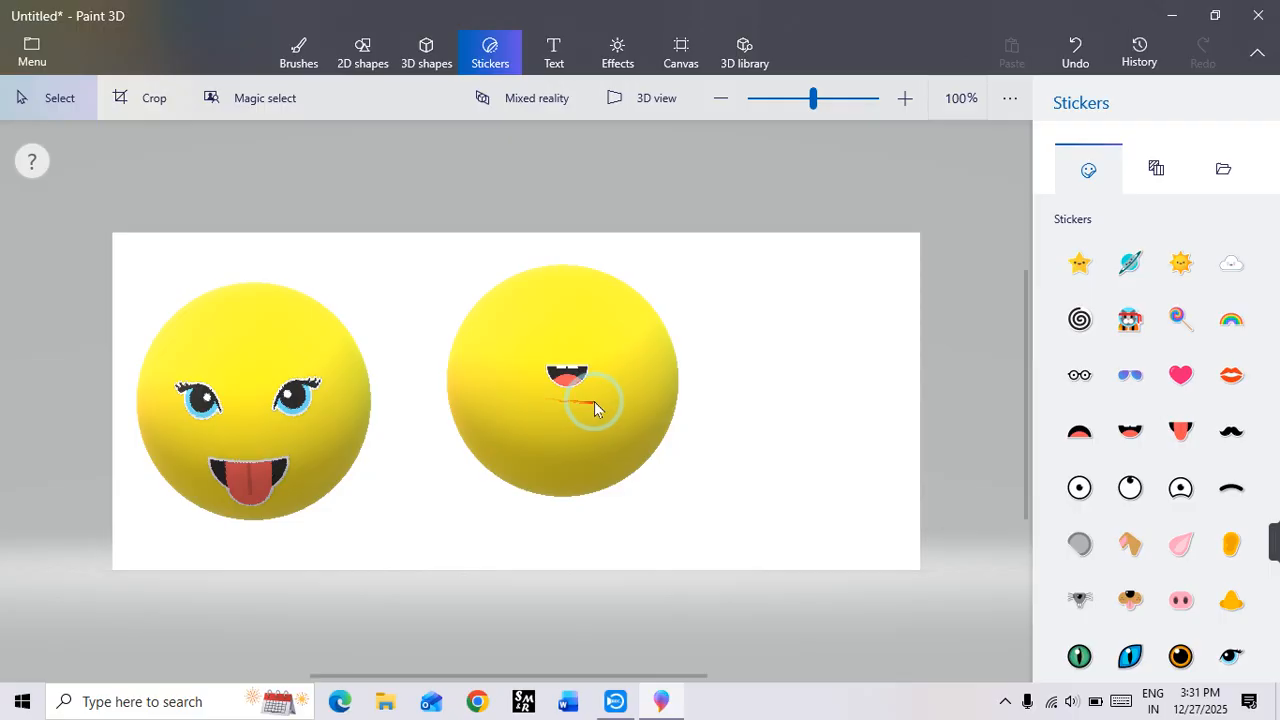
pyautogui.click(1073, 66)
# Step: Place a large Happy sticker as a mouth on the lower middle of the yellow hemisphere
pyautogui.click(1138, 446)
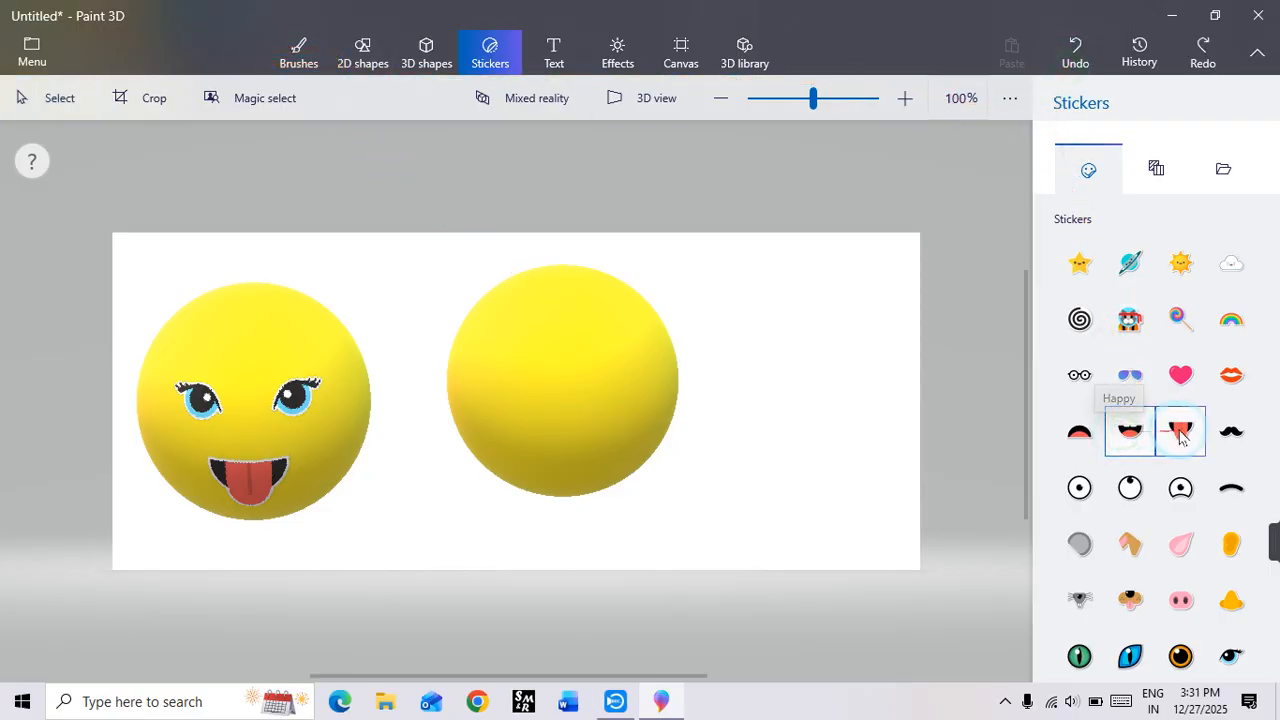
pyautogui.moveTo(510, 408); pyautogui.dragTo(611, 485)
pyautogui.moveTo(558, 437); pyautogui.dragTo(552, 434)
pyautogui.click(640, 434)
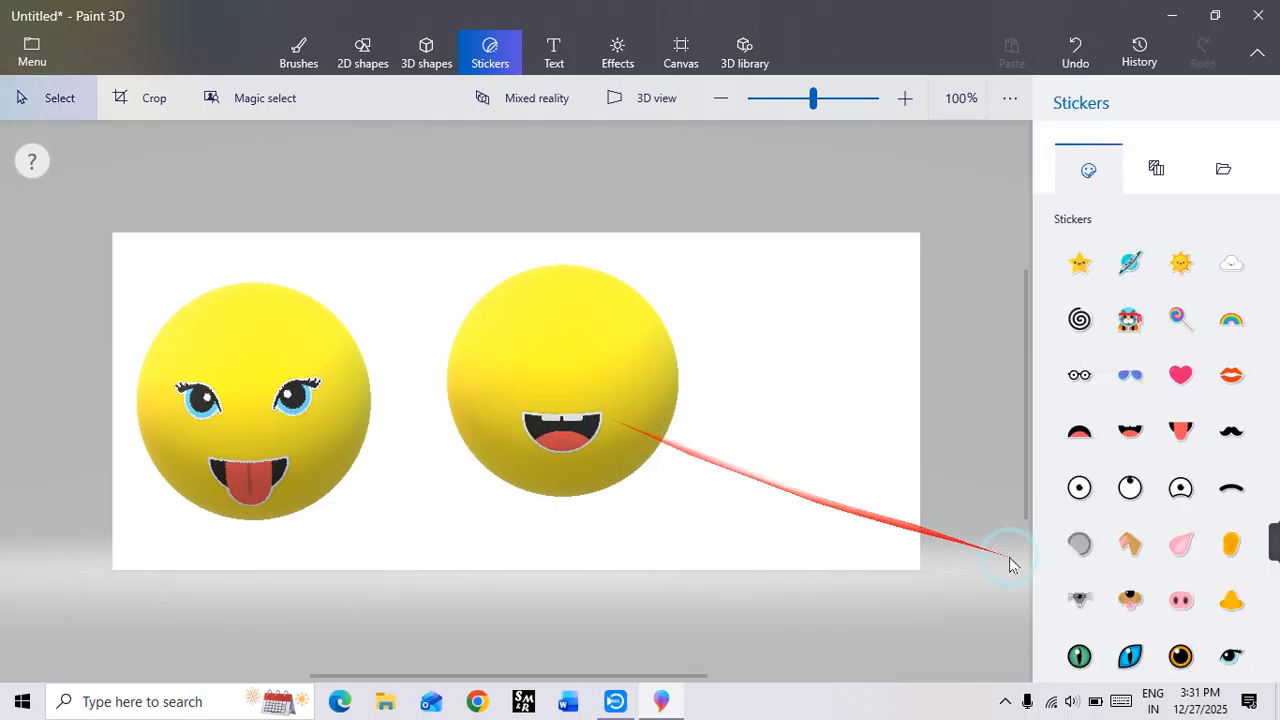
# Step: Apply two Owl eye stickers as eyes above the hemisphere's mouth, flipping the left-hand one horizontally
pyautogui.click(1189, 666)
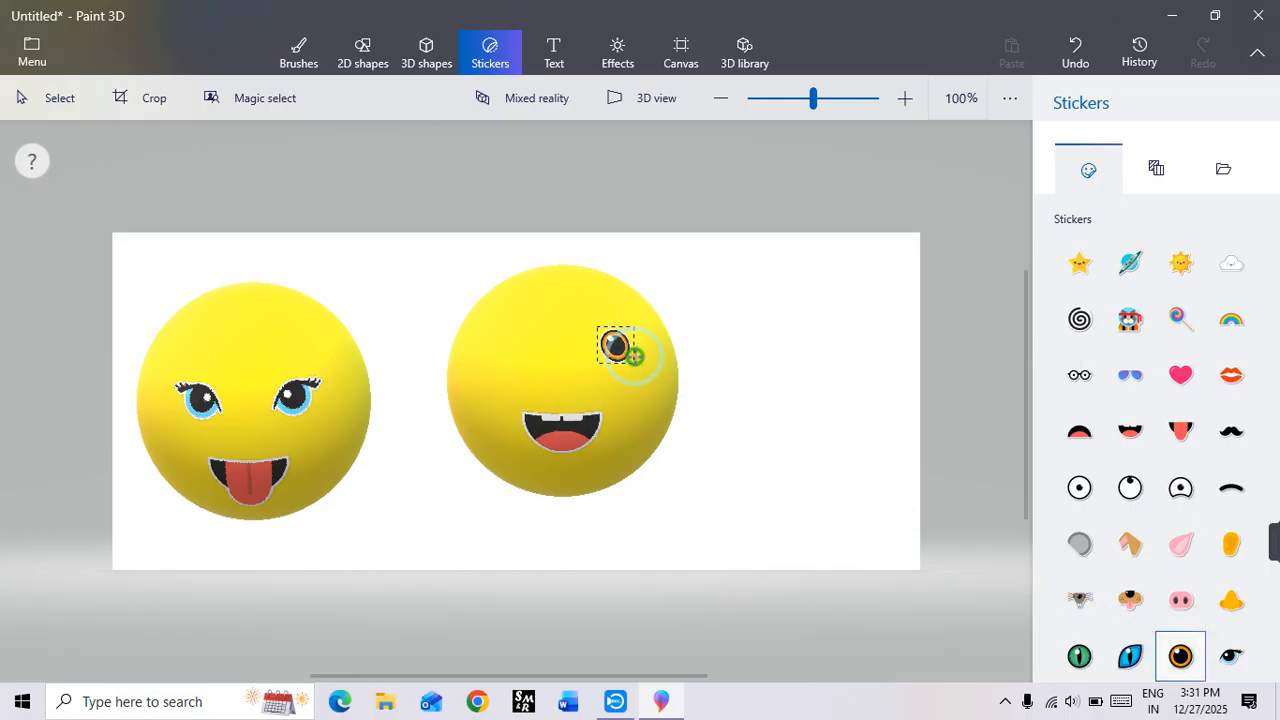
pyautogui.moveTo(643, 378); pyautogui.dragTo(613, 354)
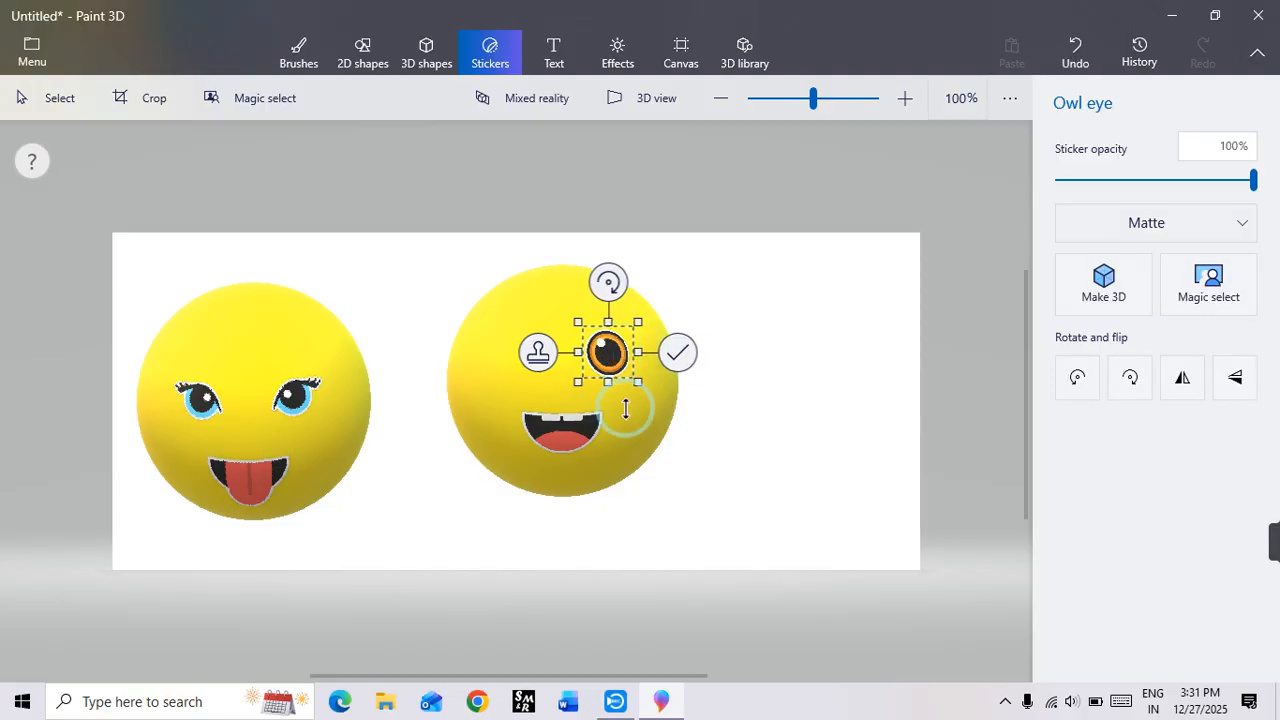
pyautogui.click(535, 358)
pyautogui.moveTo(608, 356); pyautogui.dragTo(516, 348)
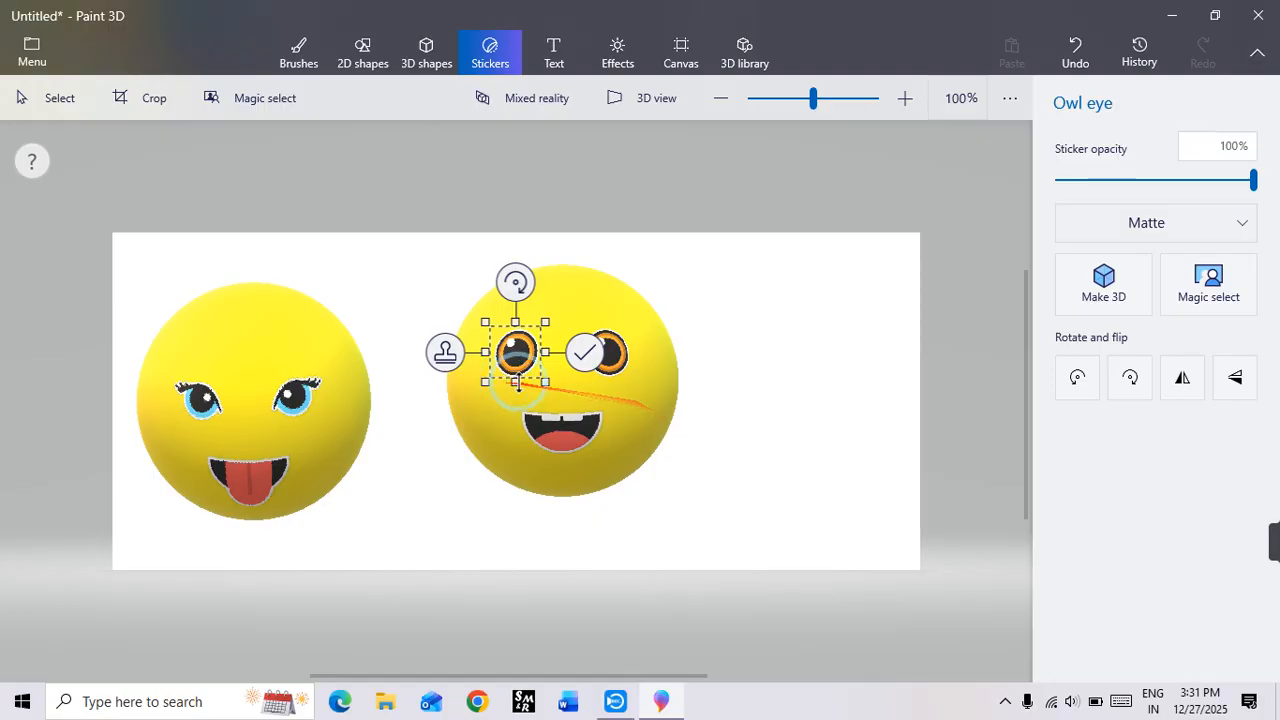
pyautogui.click(1194, 381)
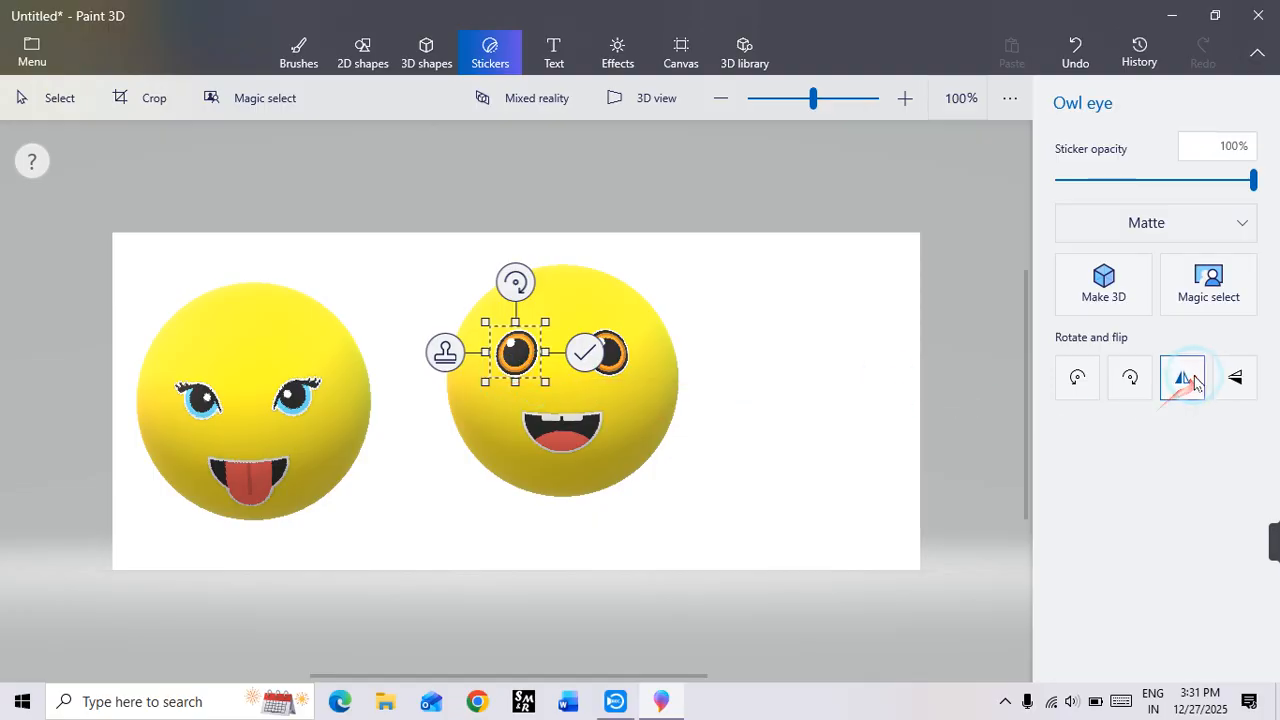
pyautogui.click(817, 409)
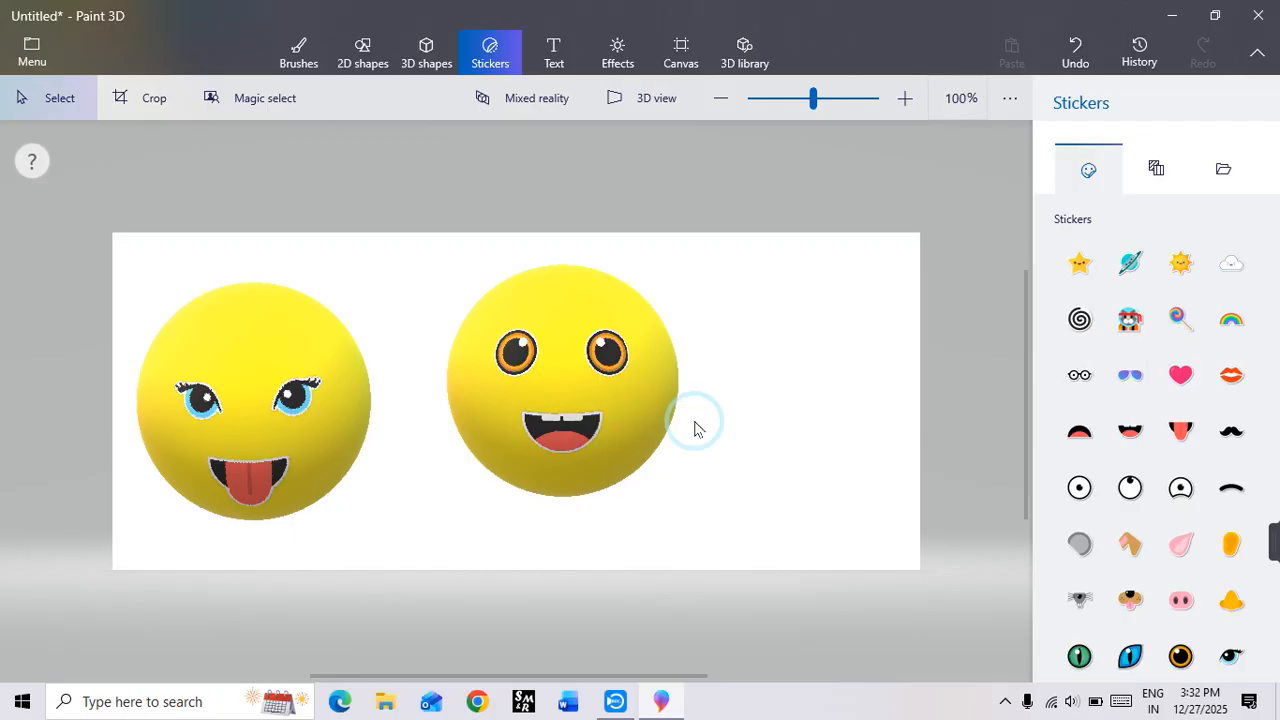
# Step: Rotate the owl-eyed hemisphere and the face sphere one after the other around their vertical axes
pyautogui.click(613, 413)
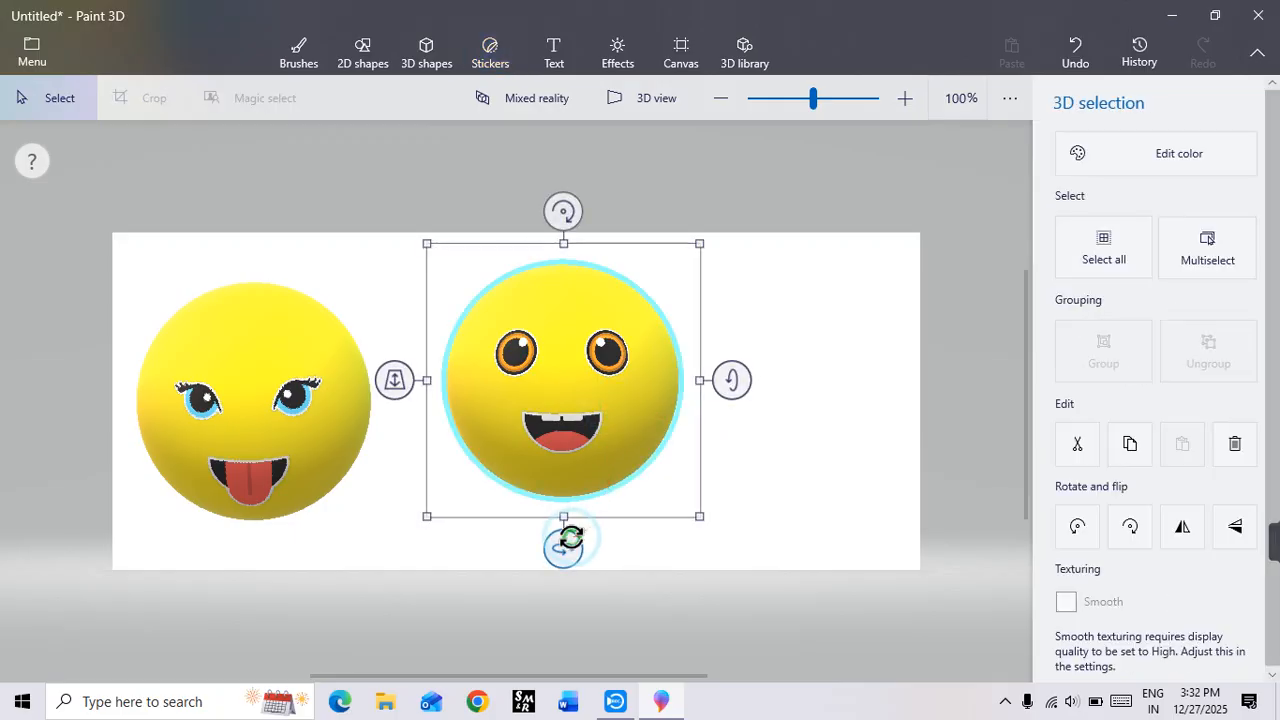
pyautogui.moveTo(569, 540)
pyautogui.mouseDown()
pyautogui.moveTo(654, 543)
pyautogui.moveTo(446, 540)
pyautogui.moveTo(655, 565)
pyautogui.moveTo(517, 546)
pyautogui.moveTo(579, 557)
pyautogui.mouseUp()
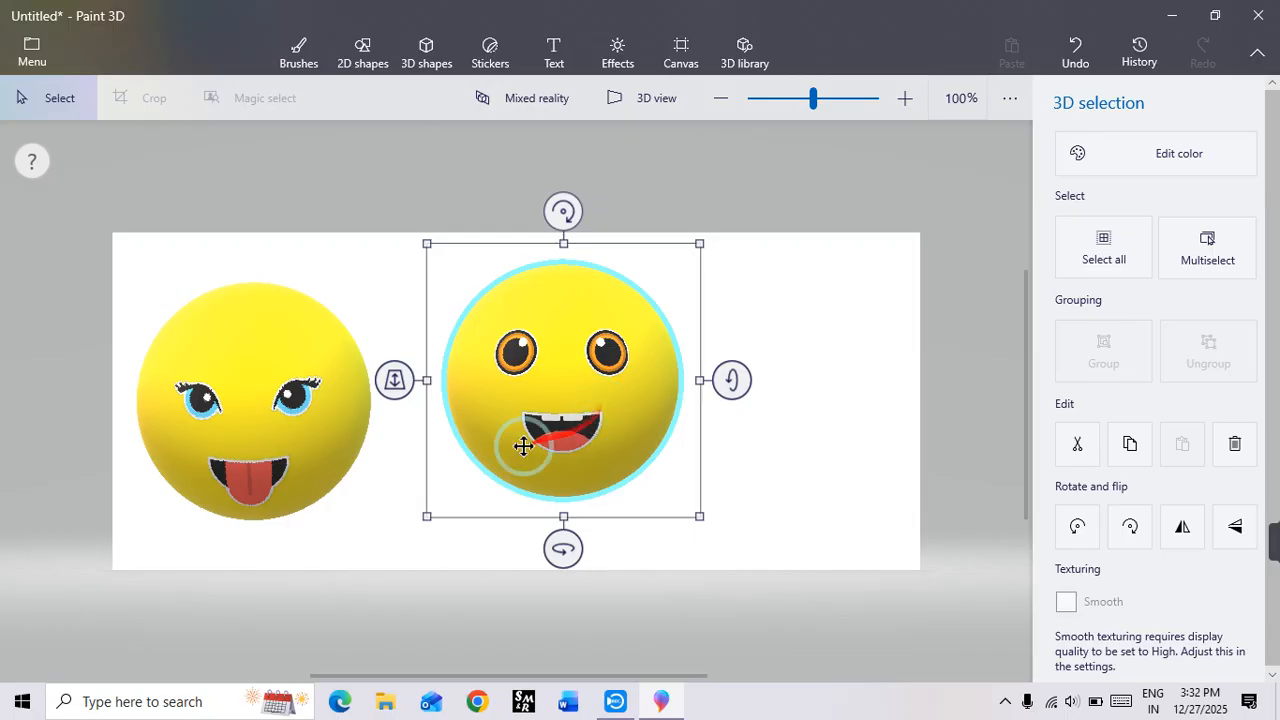
pyautogui.click(263, 433)
pyautogui.moveTo(277, 617); pyautogui.dragTo(985, 633)
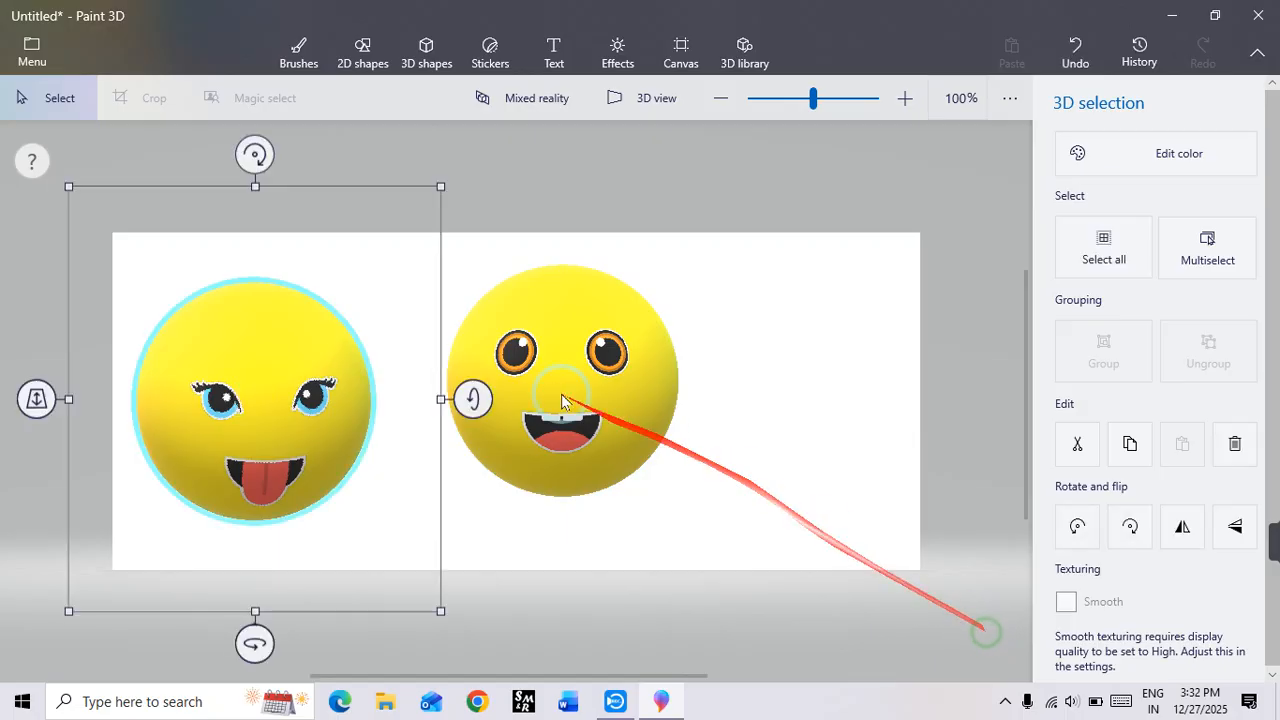
# Step: Turn the owl-eyed hemisphere sideways around its vertical axis to show its flat back, and turn its face back to the front
pyautogui.click(534, 366)
pyautogui.moveTo(557, 546); pyautogui.dragTo(431, 593)
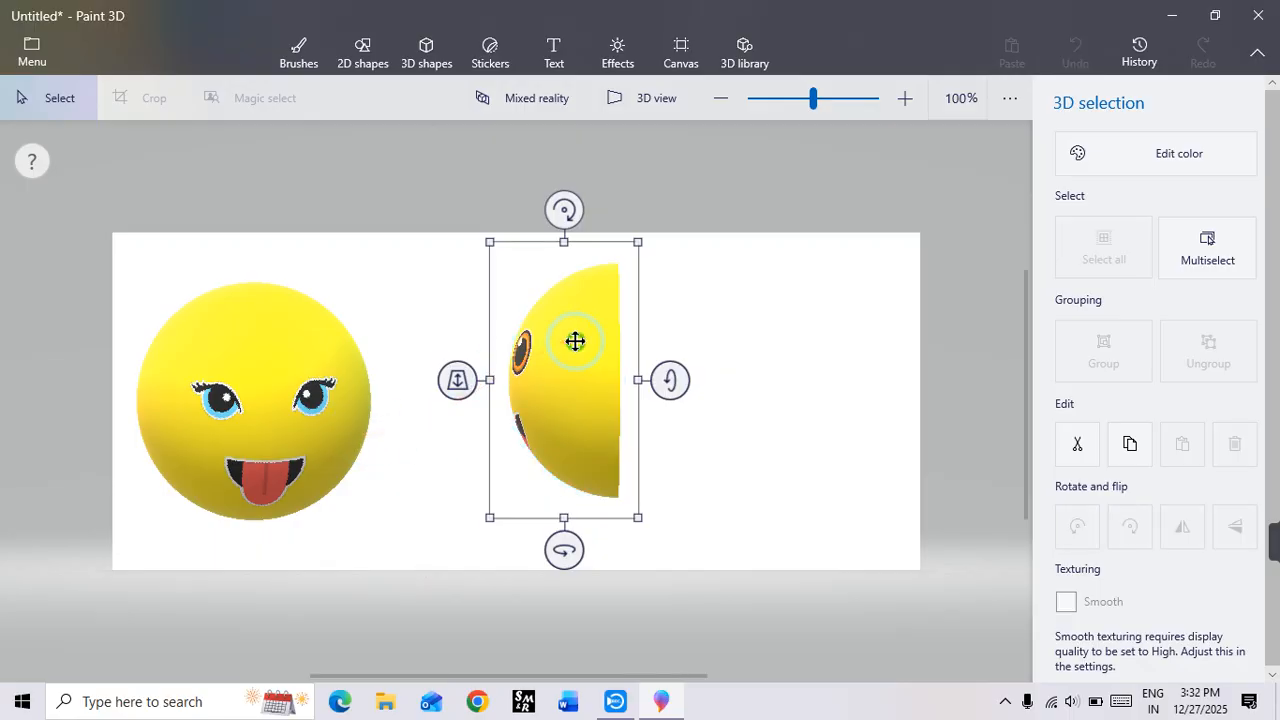
pyautogui.moveTo(563, 549); pyautogui.dragTo(627, 588)
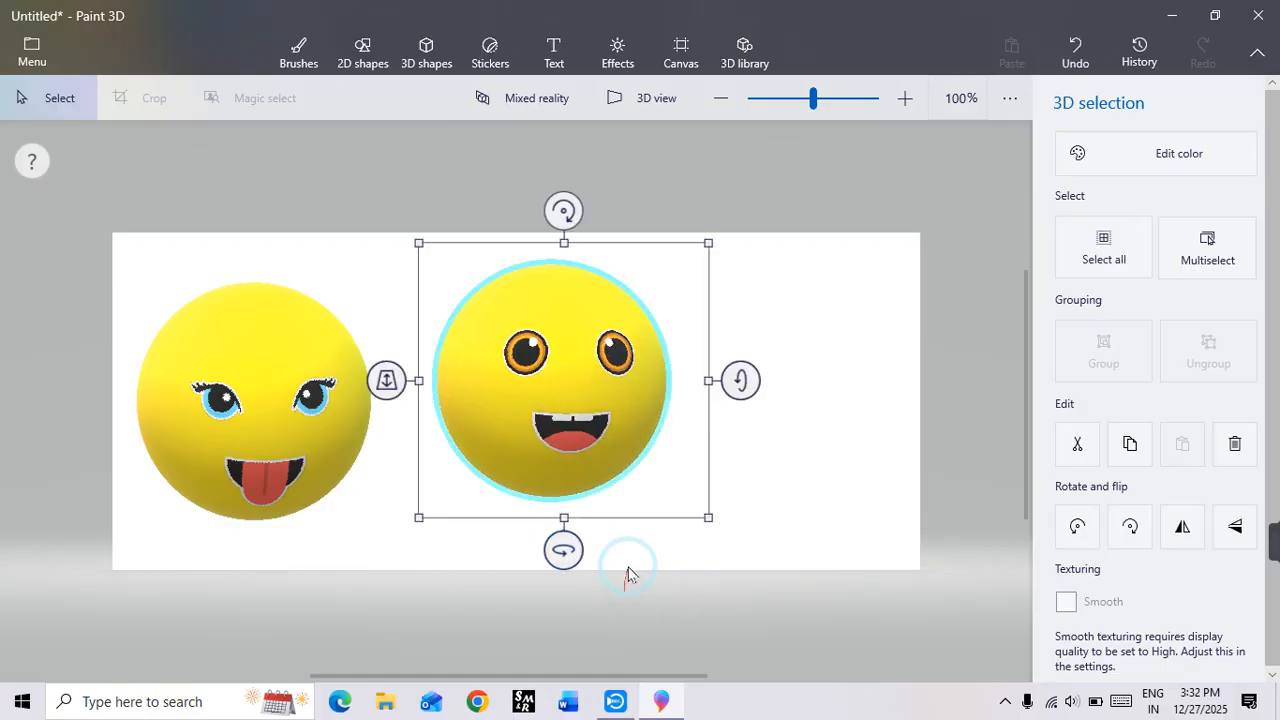
# Step: Shrink the owl-eyed hemisphere to a small head in the upper middle of the canvas and turn its face straight to the front
pyautogui.moveTo(635, 410); pyautogui.dragTo(622, 324)
pyautogui.click(808, 420)
pyautogui.click(611, 320)
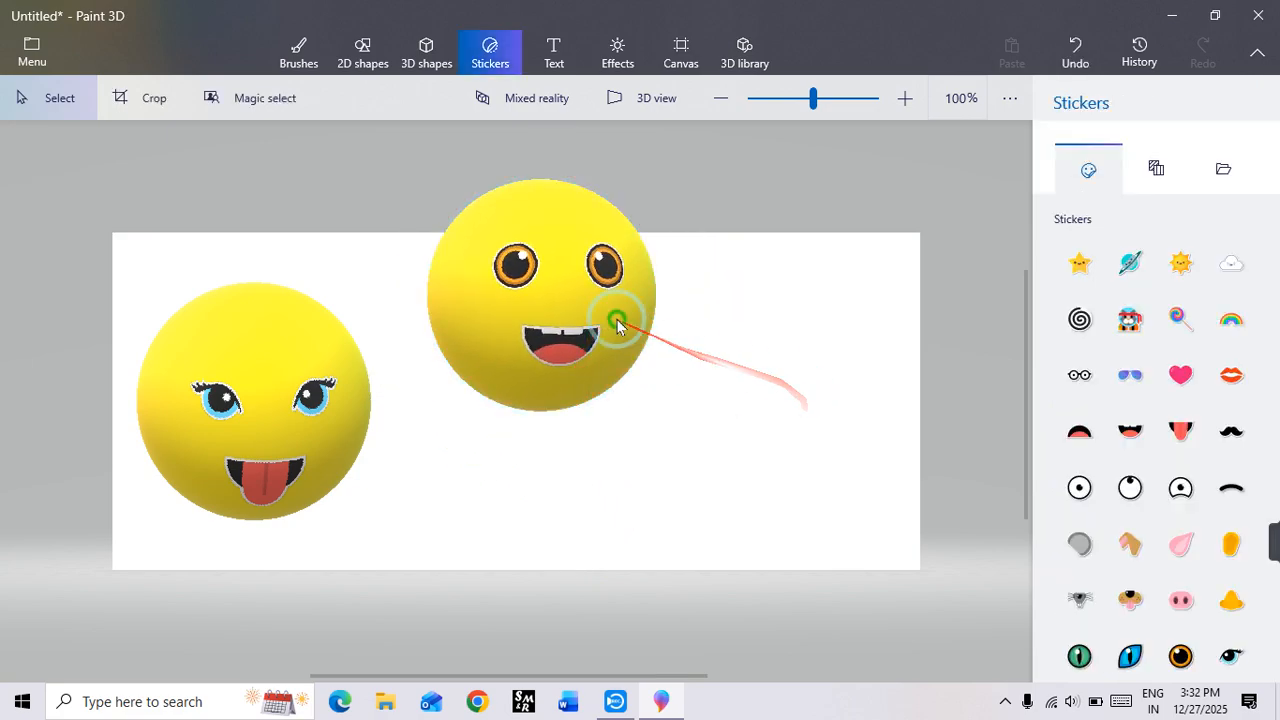
pyautogui.moveTo(686, 431); pyautogui.dragTo(520, 289)
pyautogui.moveTo(494, 226); pyautogui.dragTo(556, 309)
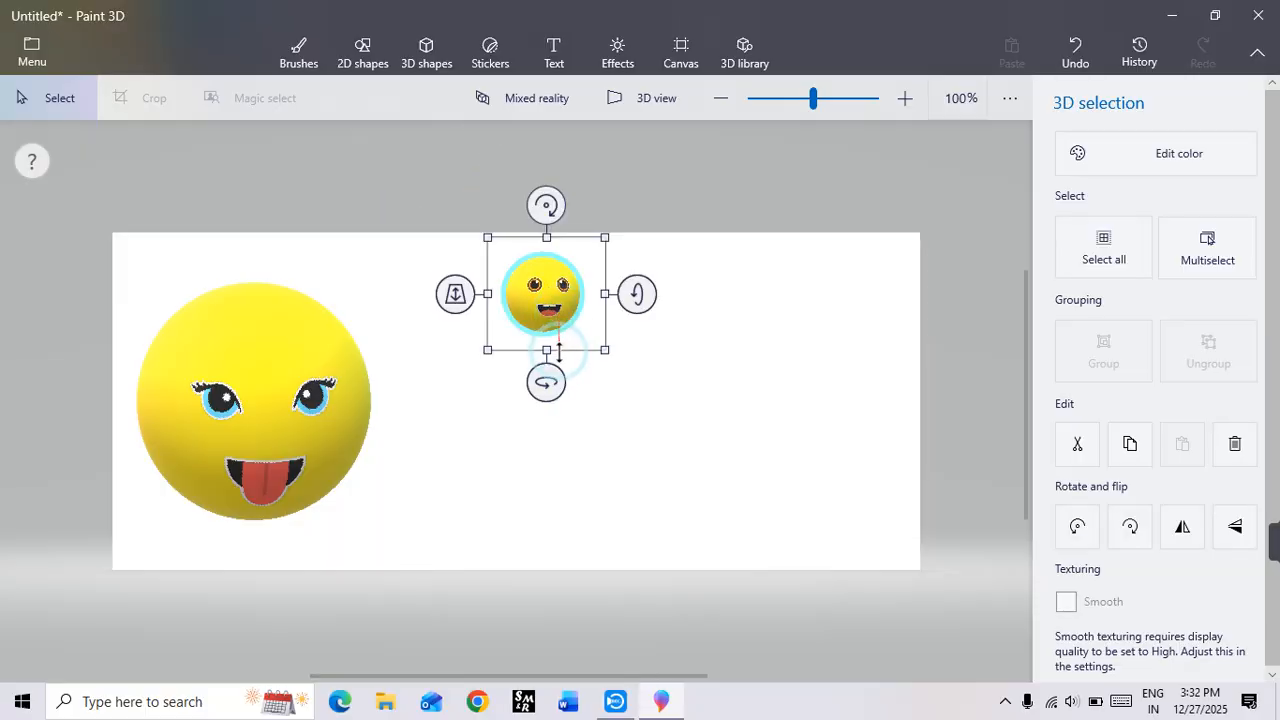
pyautogui.moveTo(543, 380); pyautogui.dragTo(541, 384)
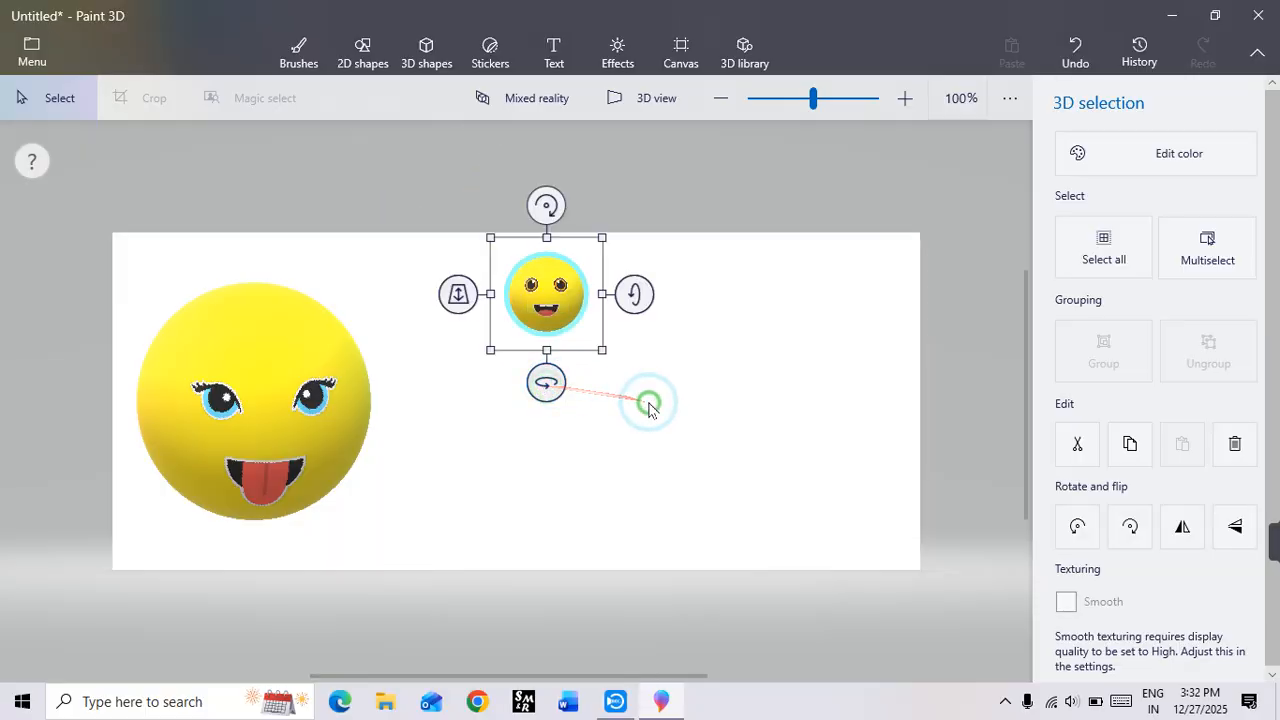
# Step: Draw a blue soft-edge 3D doodle torso with a neck below the small head and move it up against the head
pyautogui.click(490, 50)
pyautogui.click(456, 50)
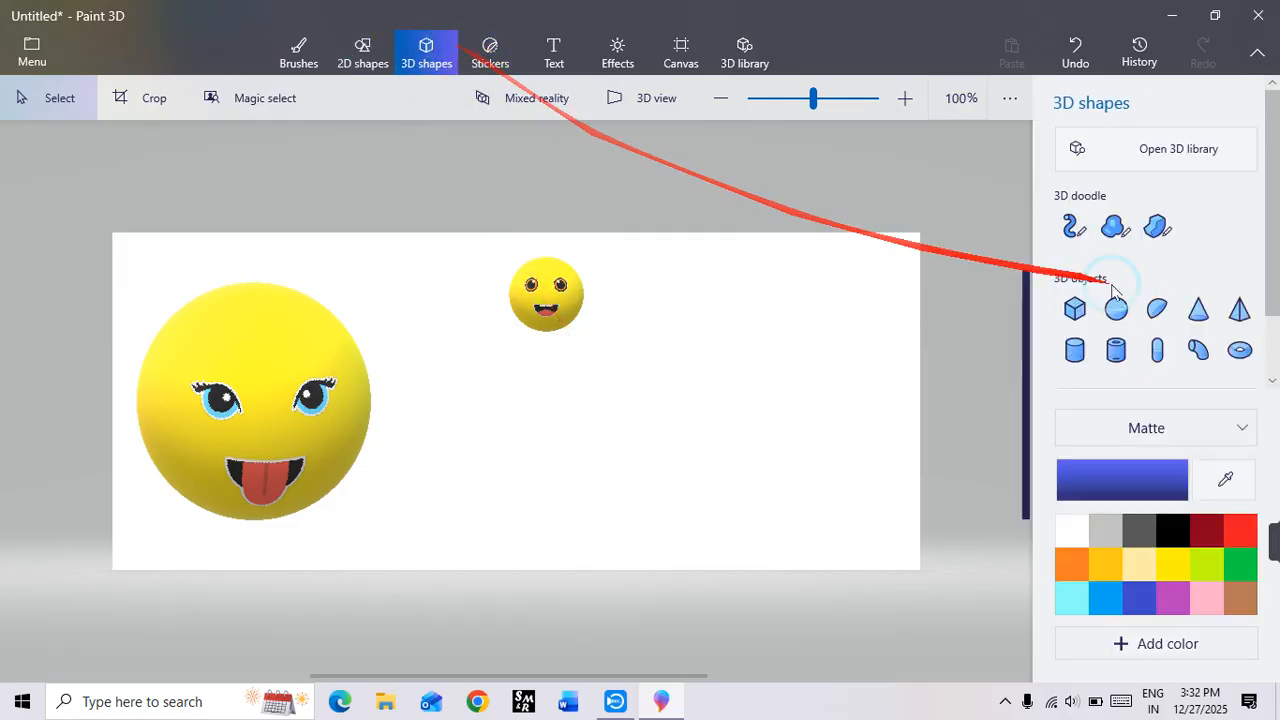
pyautogui.click(1146, 236)
pyautogui.click(1115, 227)
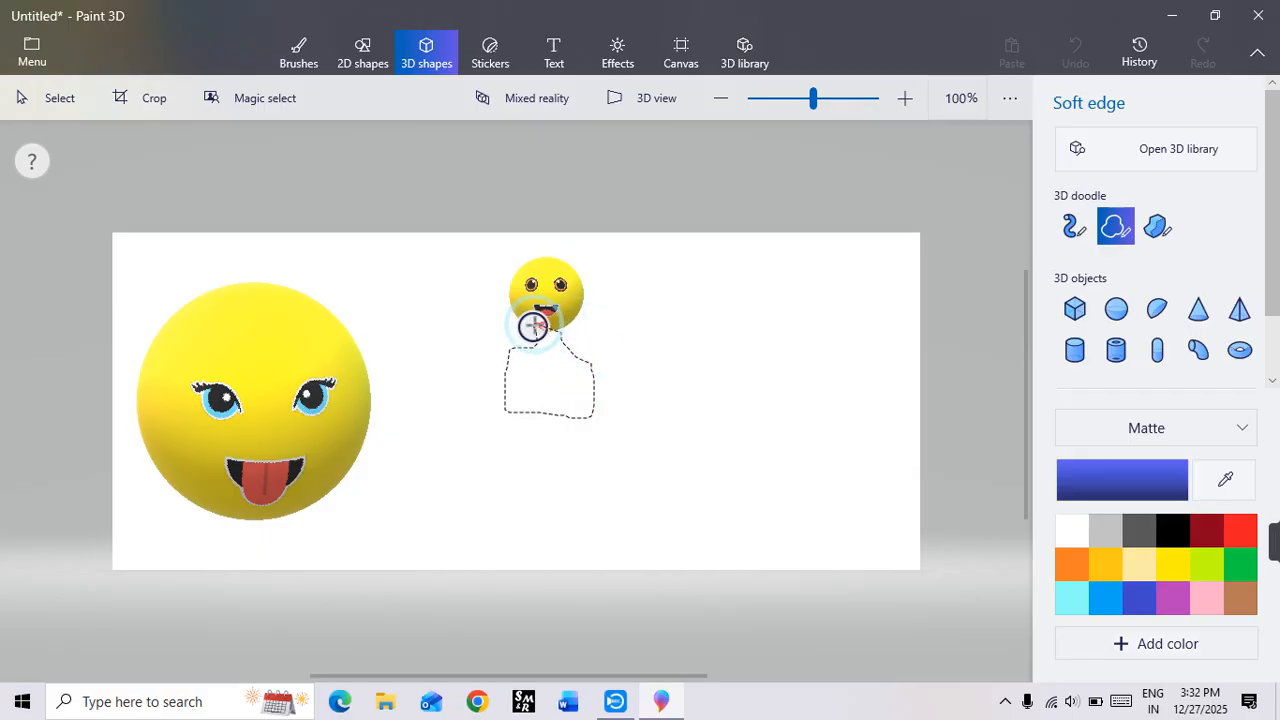
pyautogui.click(533, 333)
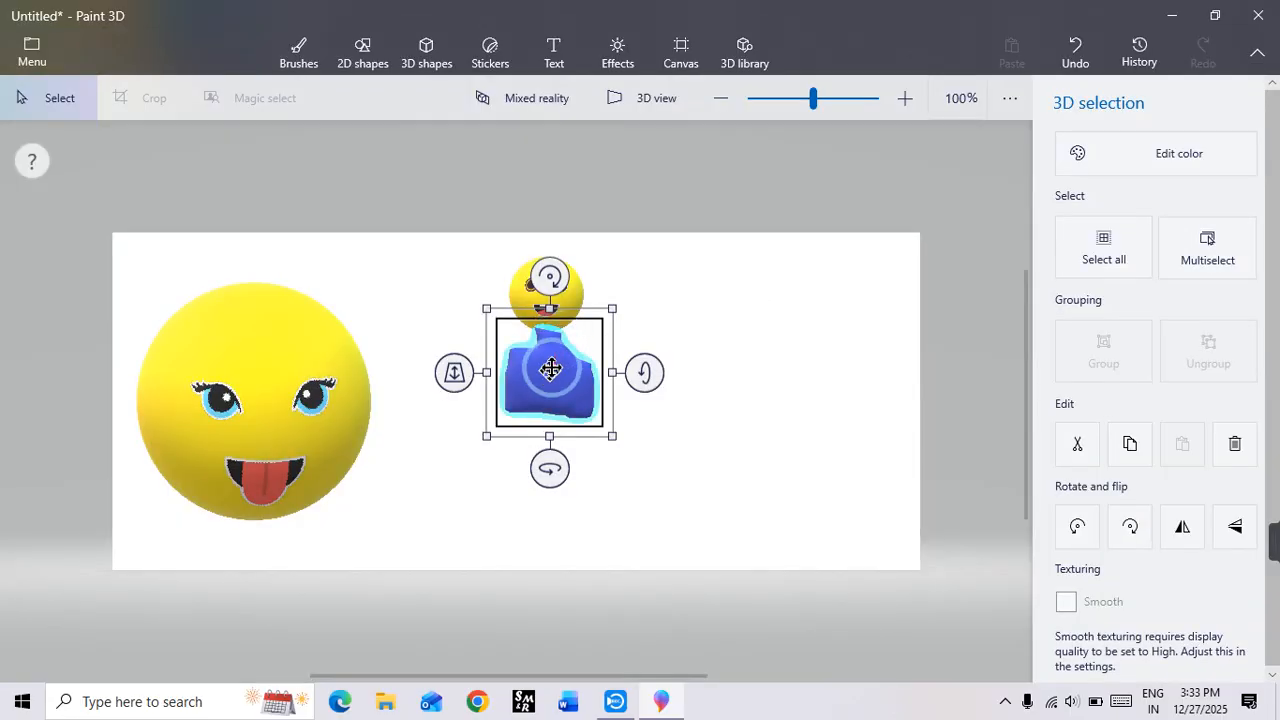
pyautogui.moveTo(551, 369); pyautogui.dragTo(547, 361)
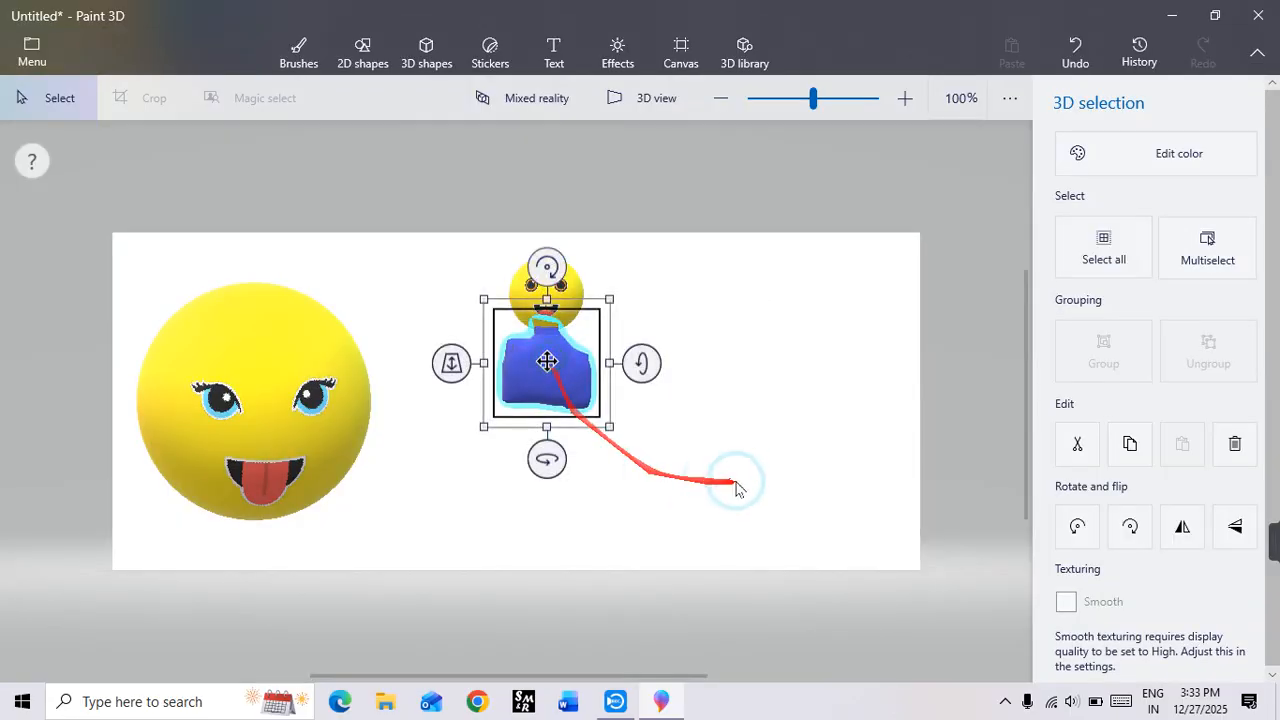
# Step: Recolor the doodled torso to Gold with the matte finish
pyautogui.click(1157, 150)
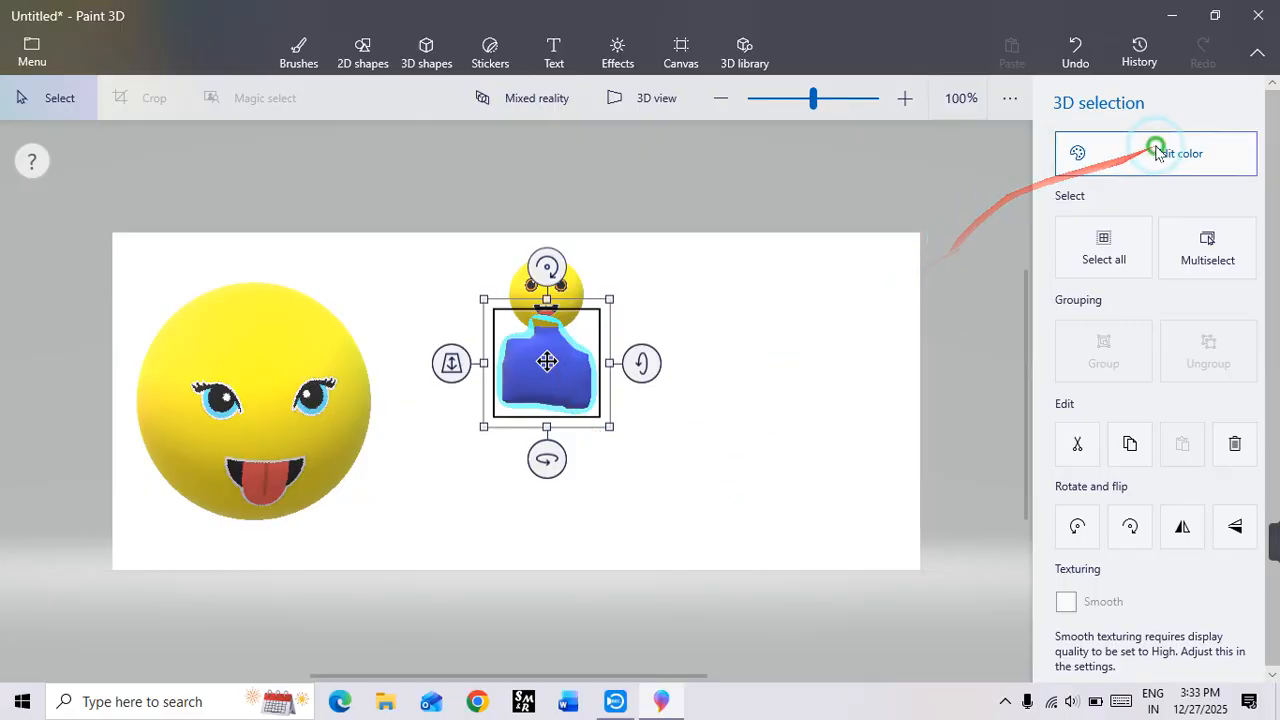
pyautogui.click(858, 330)
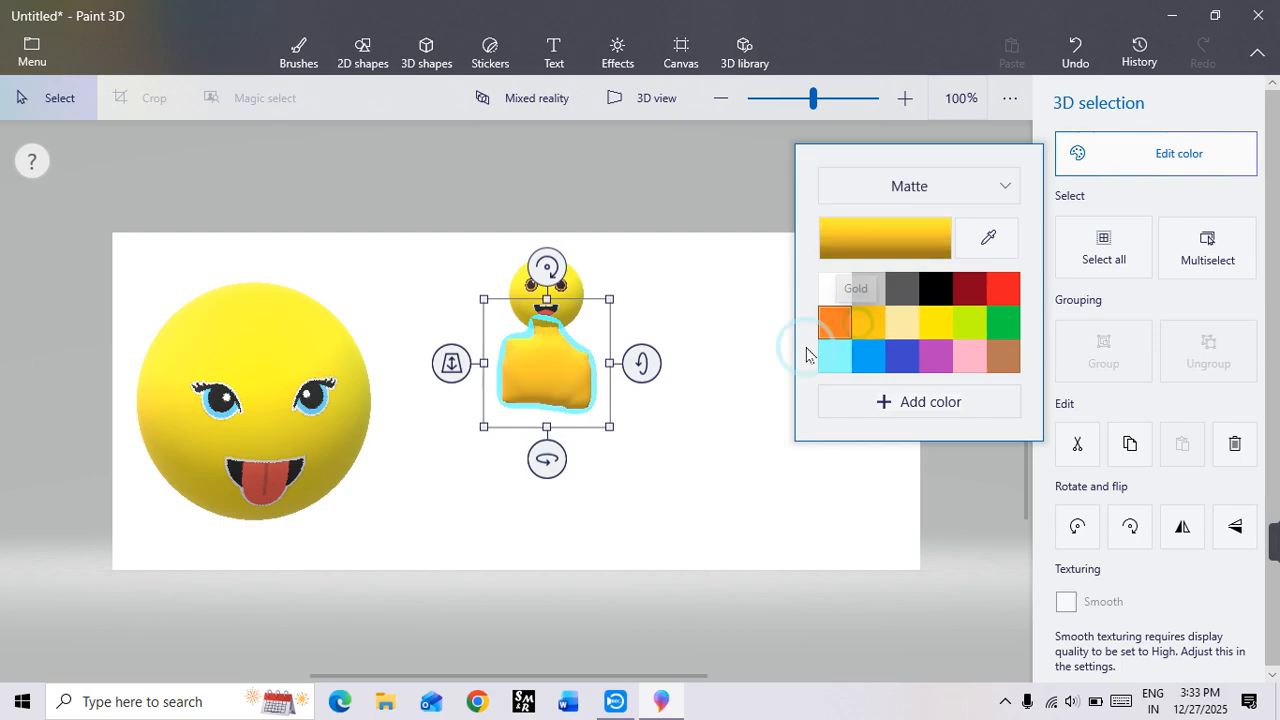
pyautogui.click(743, 371)
pyautogui.click(724, 390)
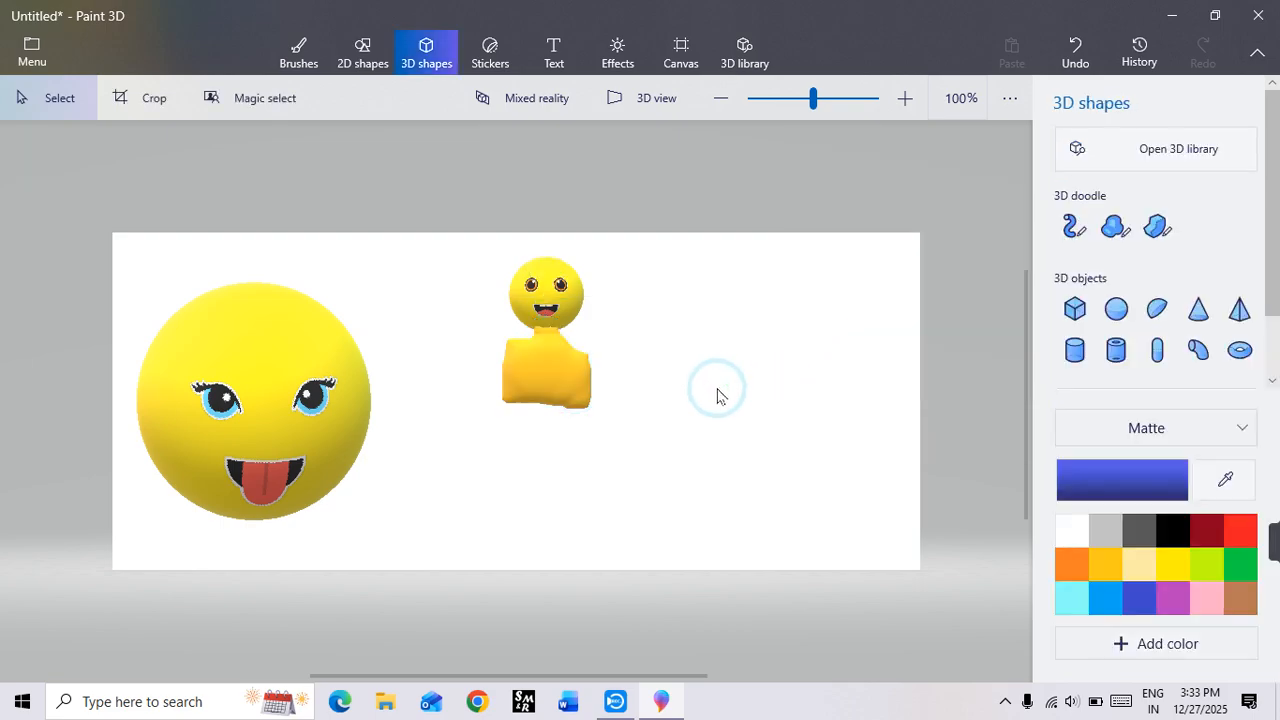
# Step: Draw blue soft-edge 3D doodle legs below the gold torso and move them up against it
pyautogui.click(1115, 226)
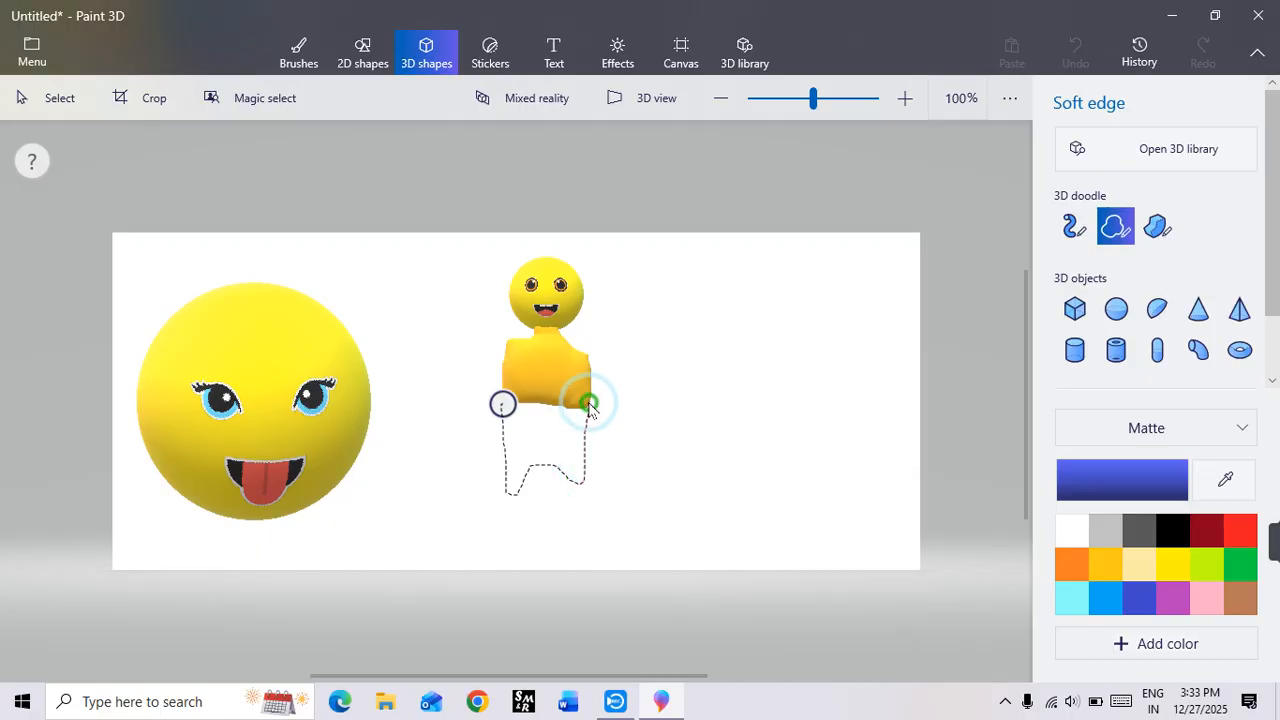
pyautogui.moveTo(502, 405); pyautogui.dragTo(501, 402)
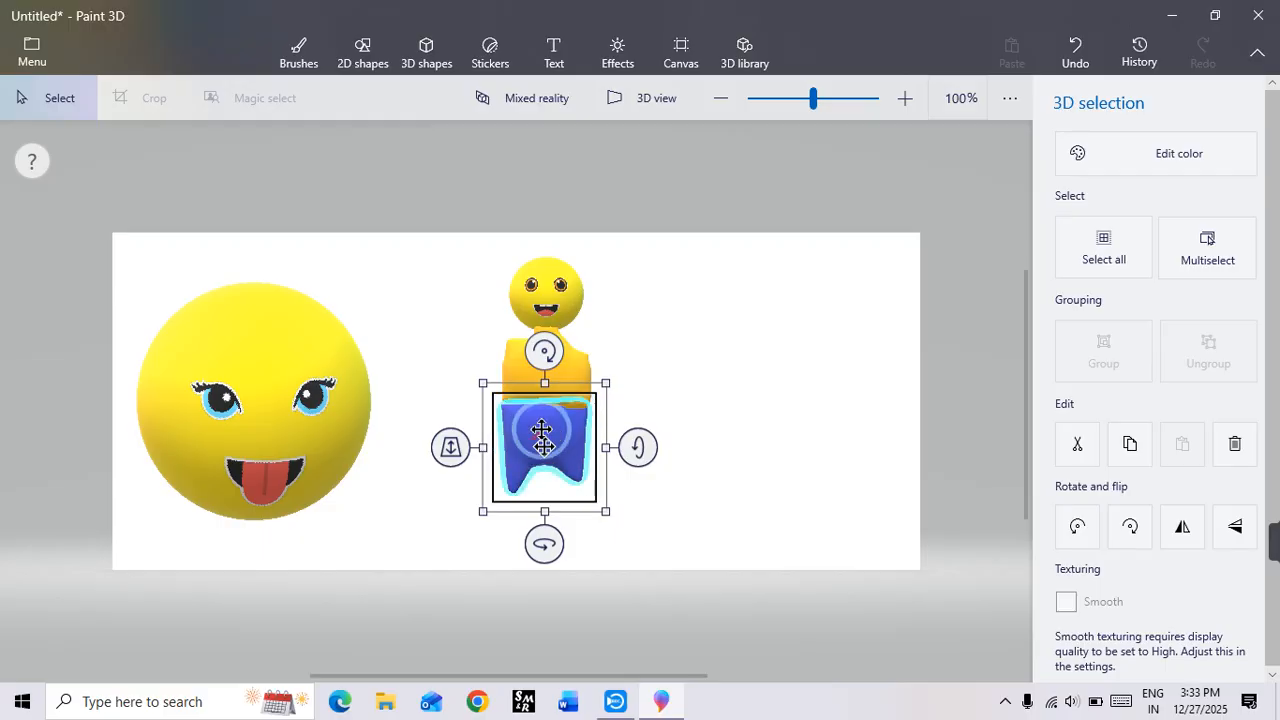
pyautogui.moveTo(543, 434); pyautogui.dragTo(540, 419)
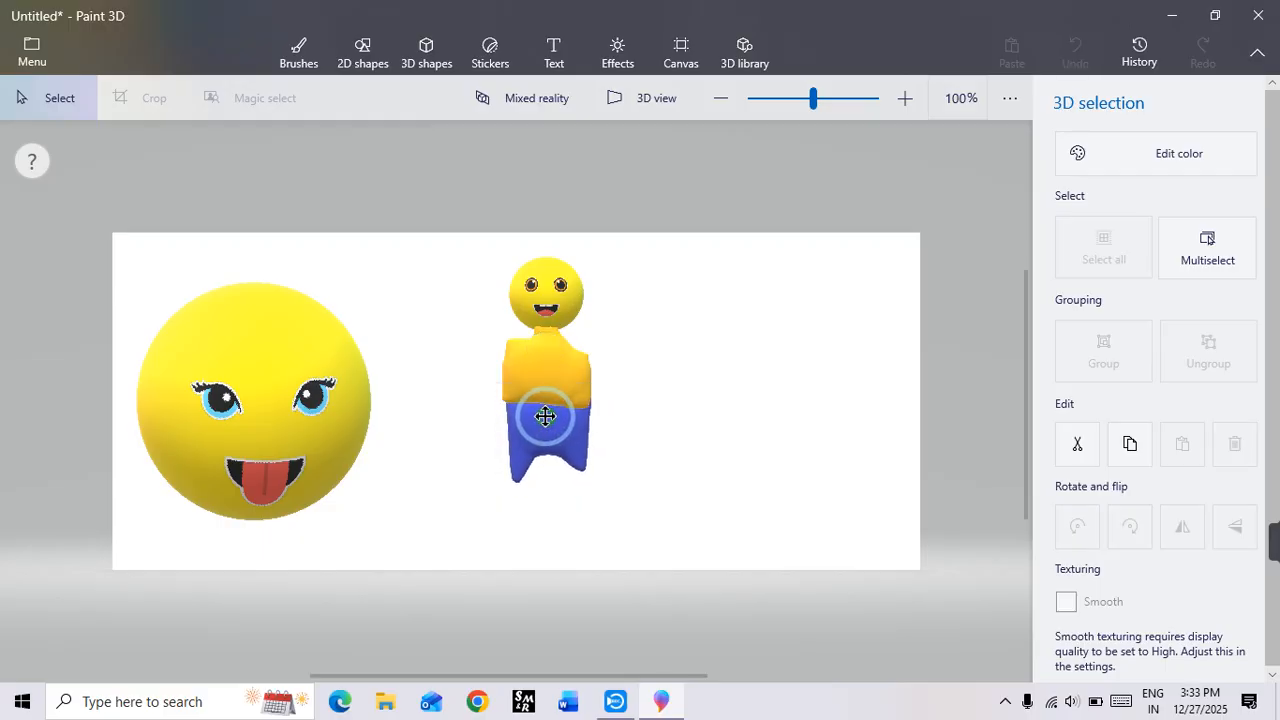
pyautogui.click(820, 519)
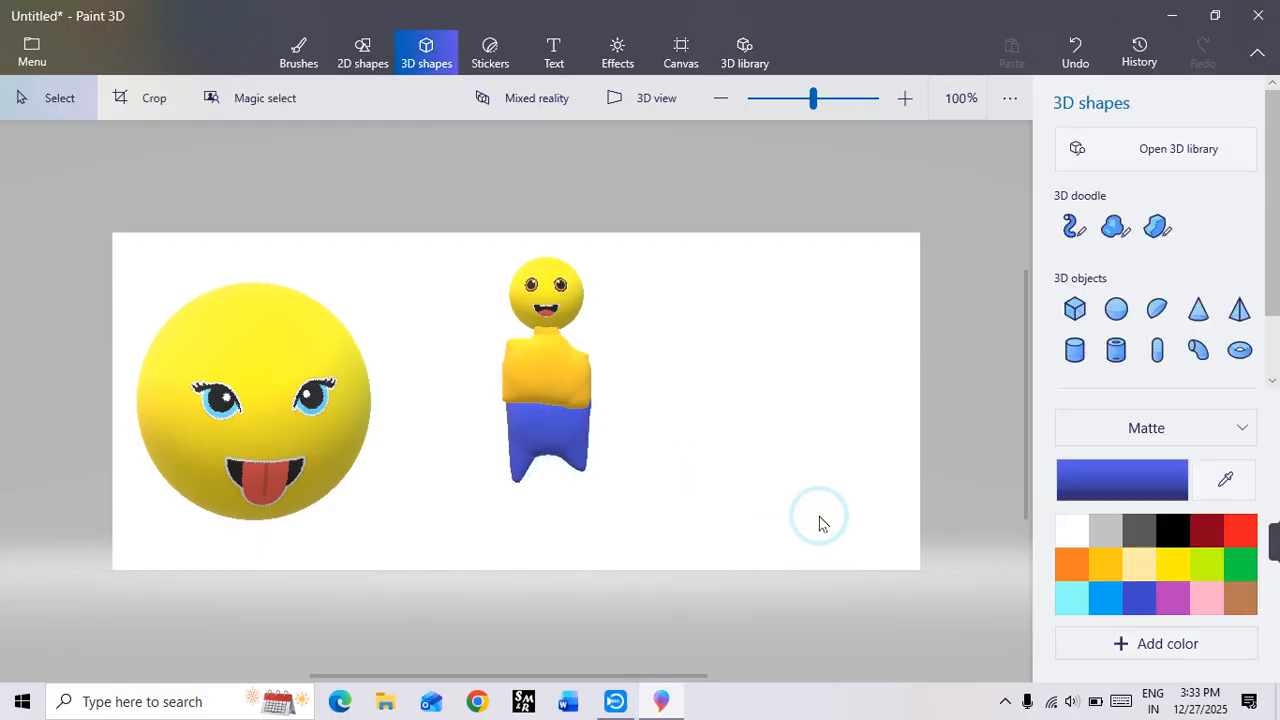
# Step: Rotate the whole figure around its vertical axis and draw a blue soft-edge 3D doodle arm at its right-hand shoulder
pyautogui.moveTo(472, 247); pyautogui.dragTo(658, 534)
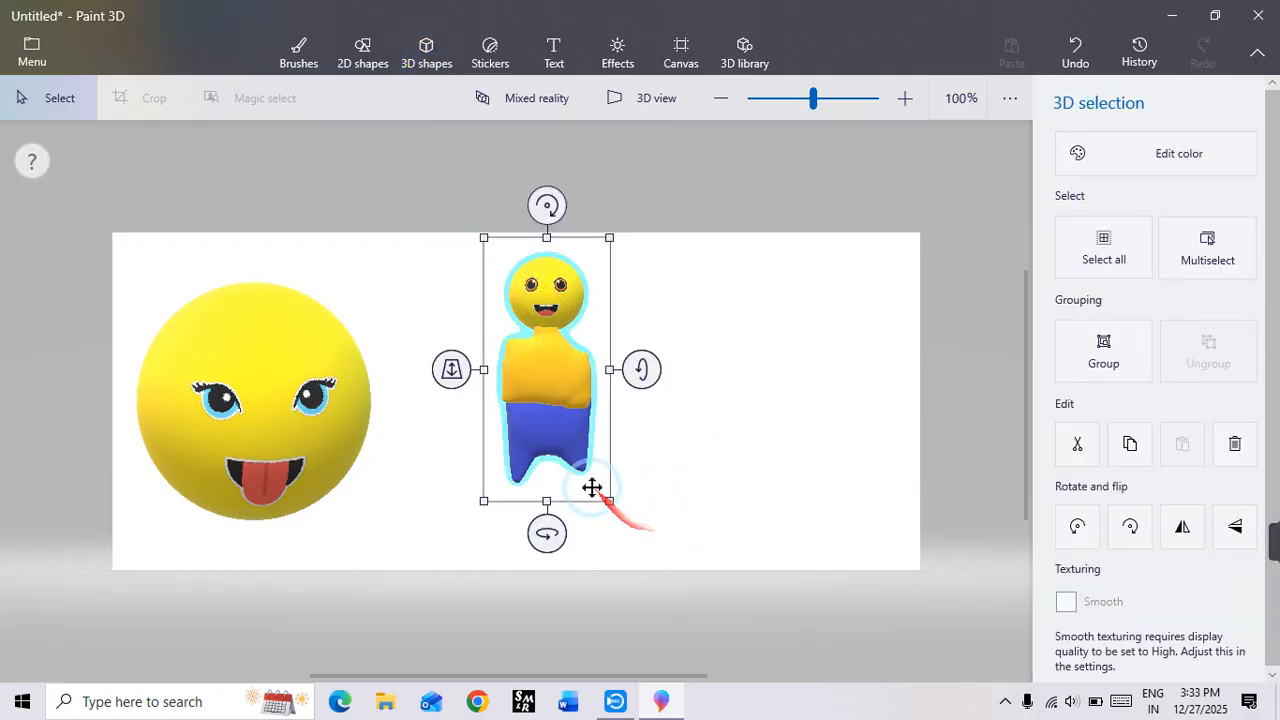
pyautogui.moveTo(549, 534); pyautogui.dragTo(730, 545)
pyautogui.click(687, 381)
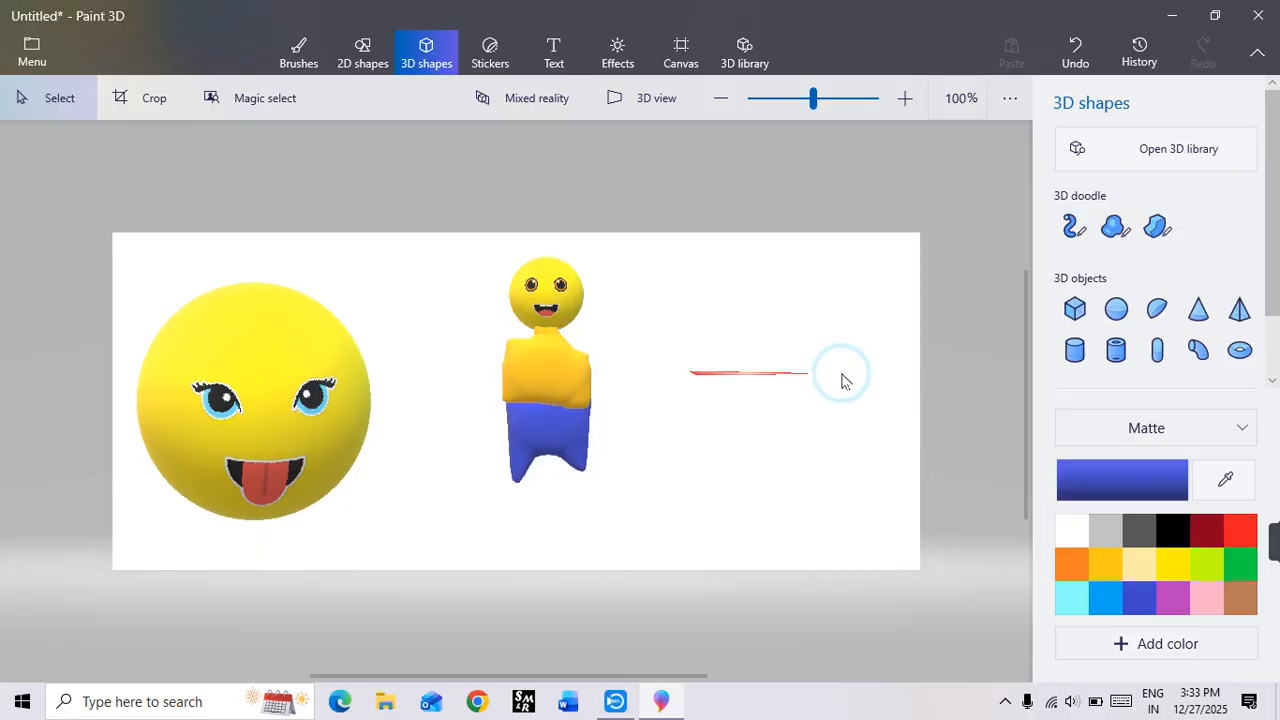
pyautogui.click(1116, 226)
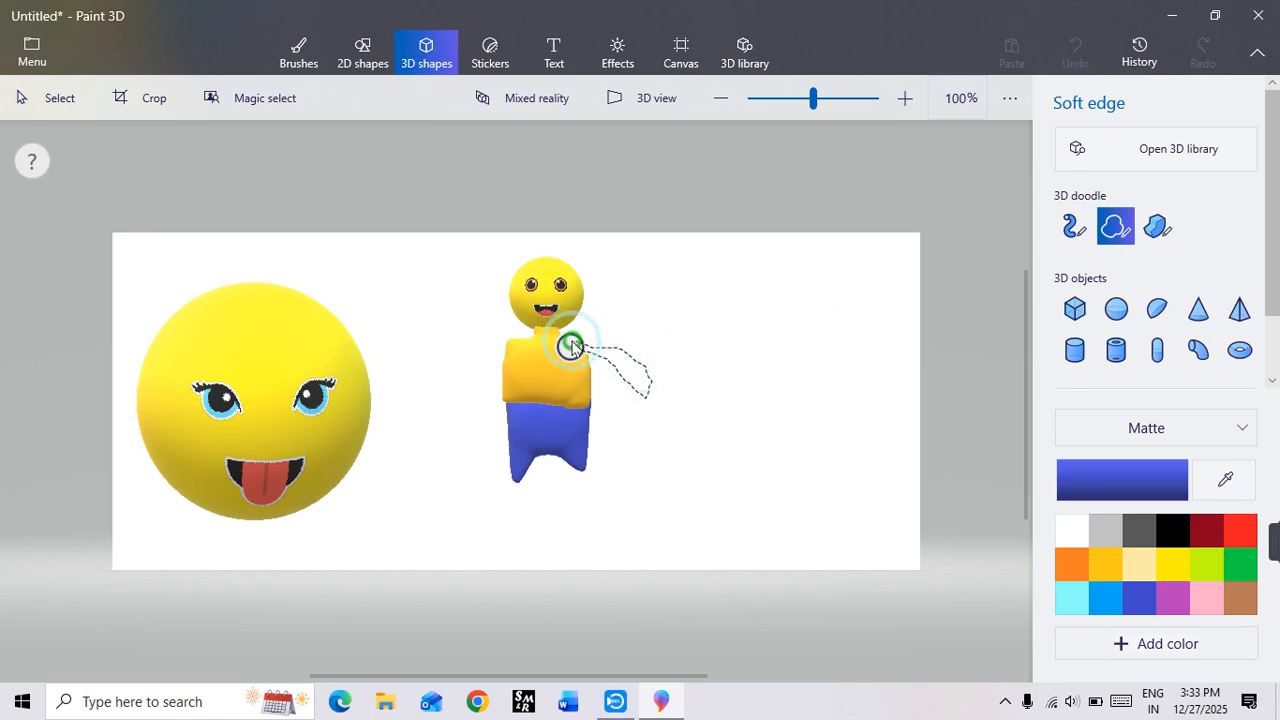
pyautogui.moveTo(571, 346); pyautogui.dragTo(572, 347)
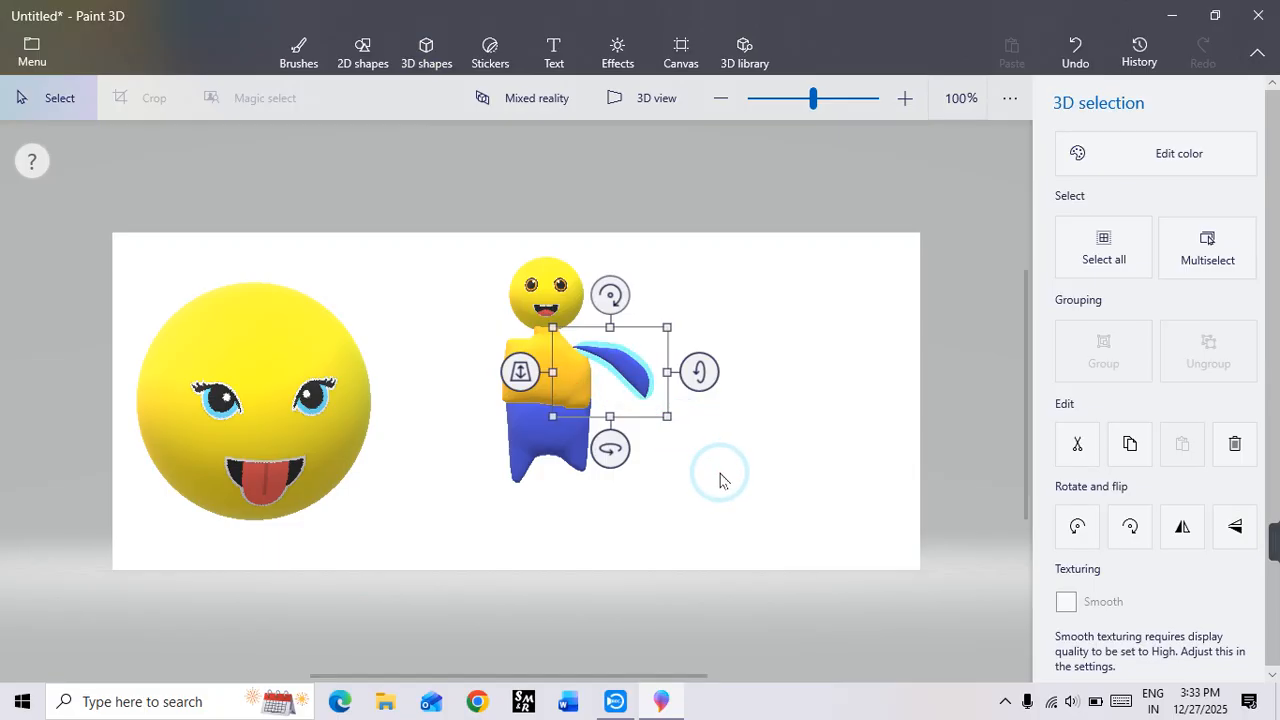
# Step: Delete all parts of the doodled figure and the large face sphere to clear the canvas
pyautogui.moveTo(417, 214); pyautogui.dragTo(740, 543)
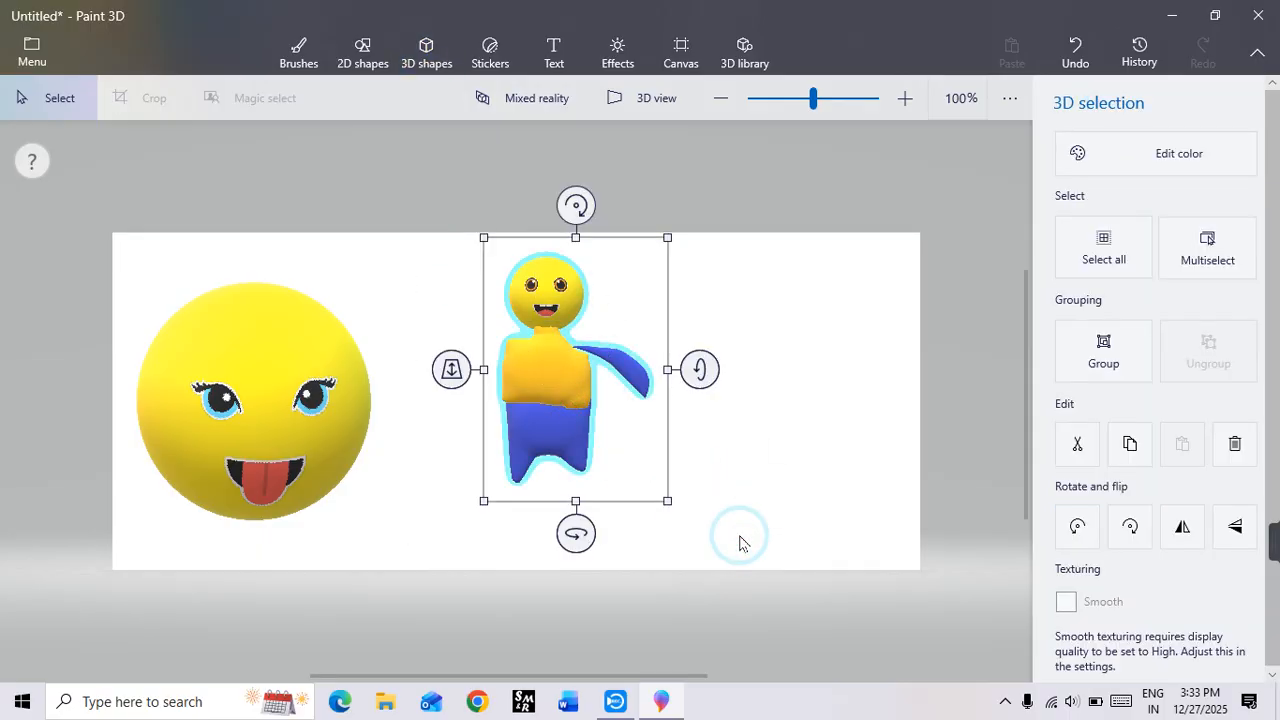
pyautogui.press('Delete')
pyautogui.click(279, 381)
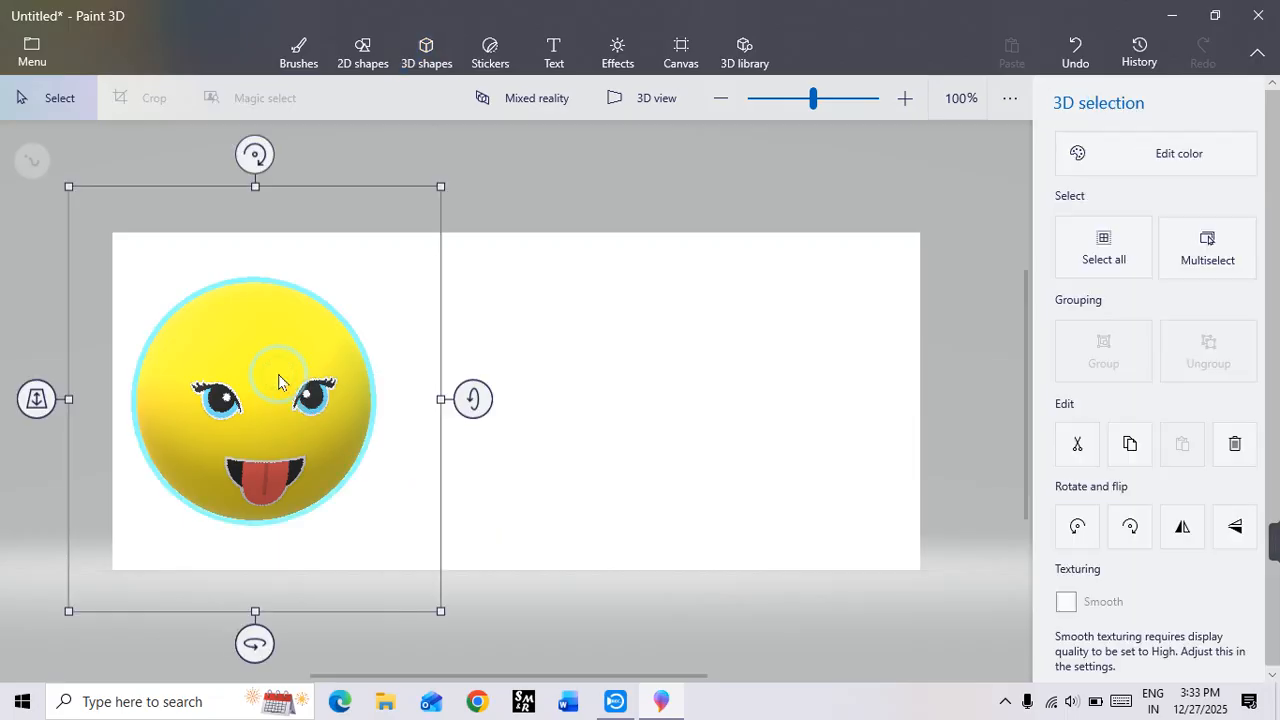
pyautogui.press('Delete')
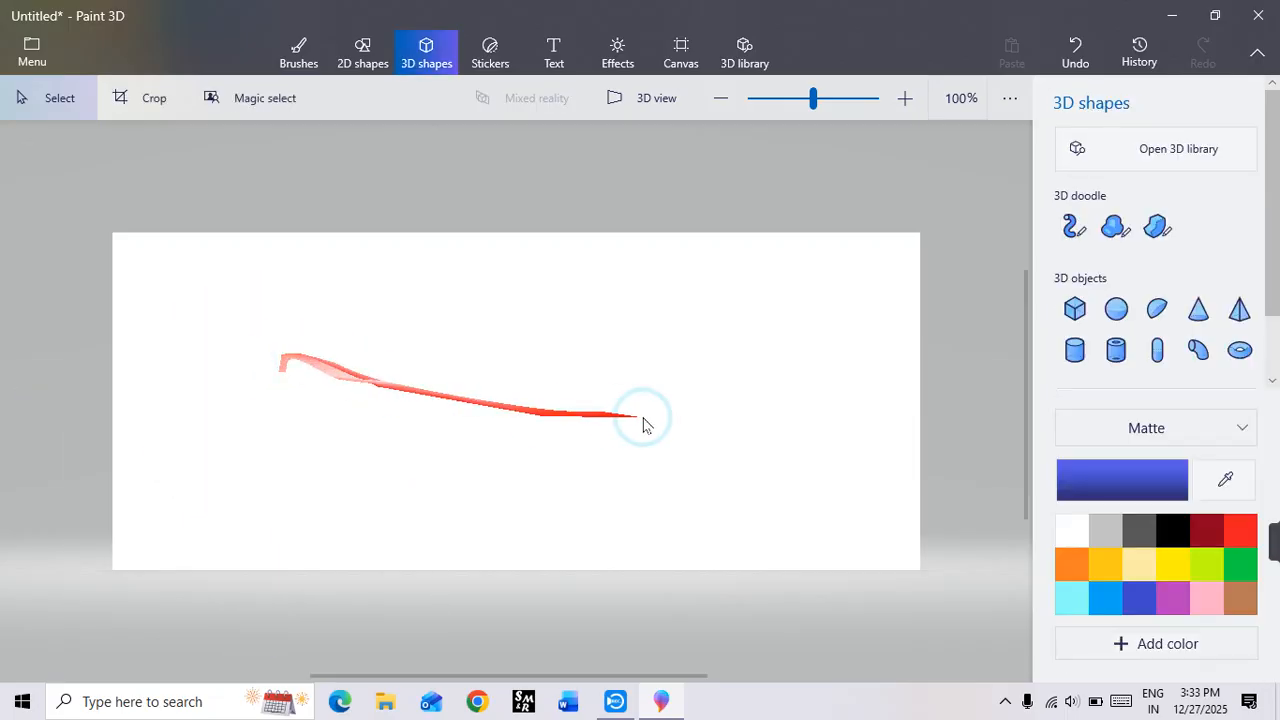
# Step: Draw a blue 3D cylinder on the left half of the canvas and tilt it around its horizontal axis to show its base
pyautogui.click(1073, 352)
pyautogui.moveTo(306, 315); pyautogui.dragTo(465, 503)
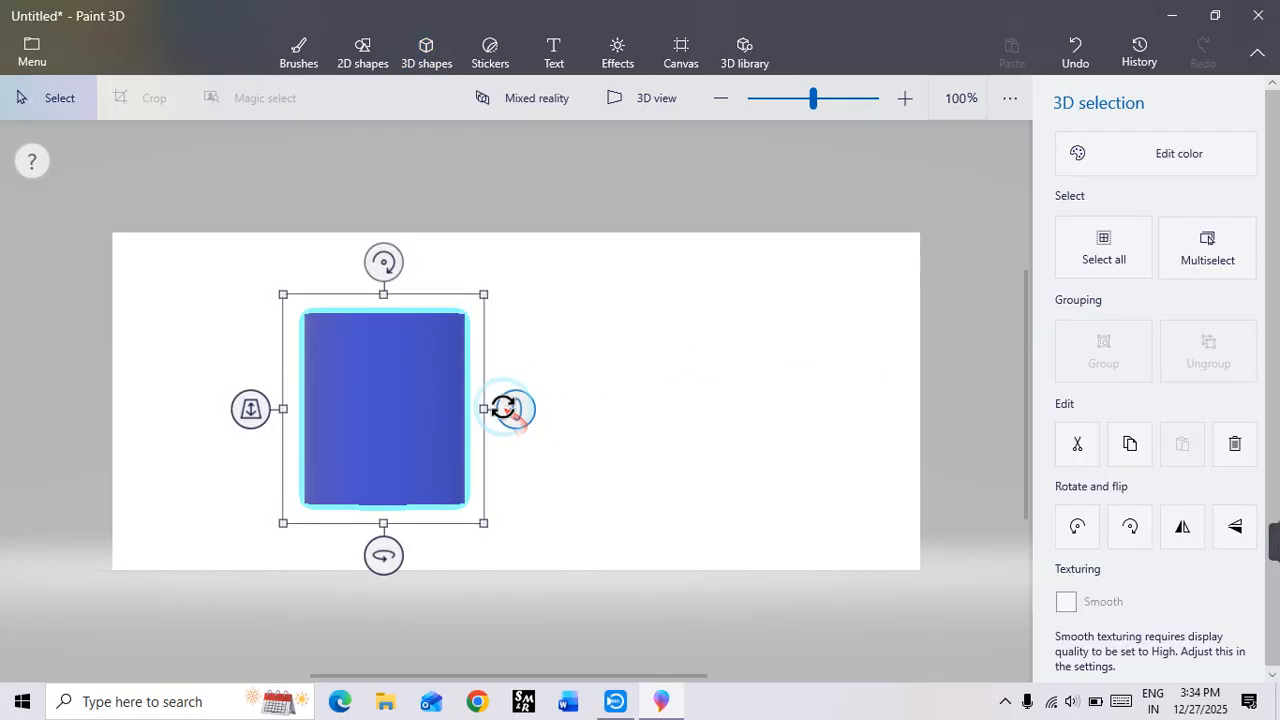
pyautogui.moveTo(508, 406); pyautogui.dragTo(560, 405)
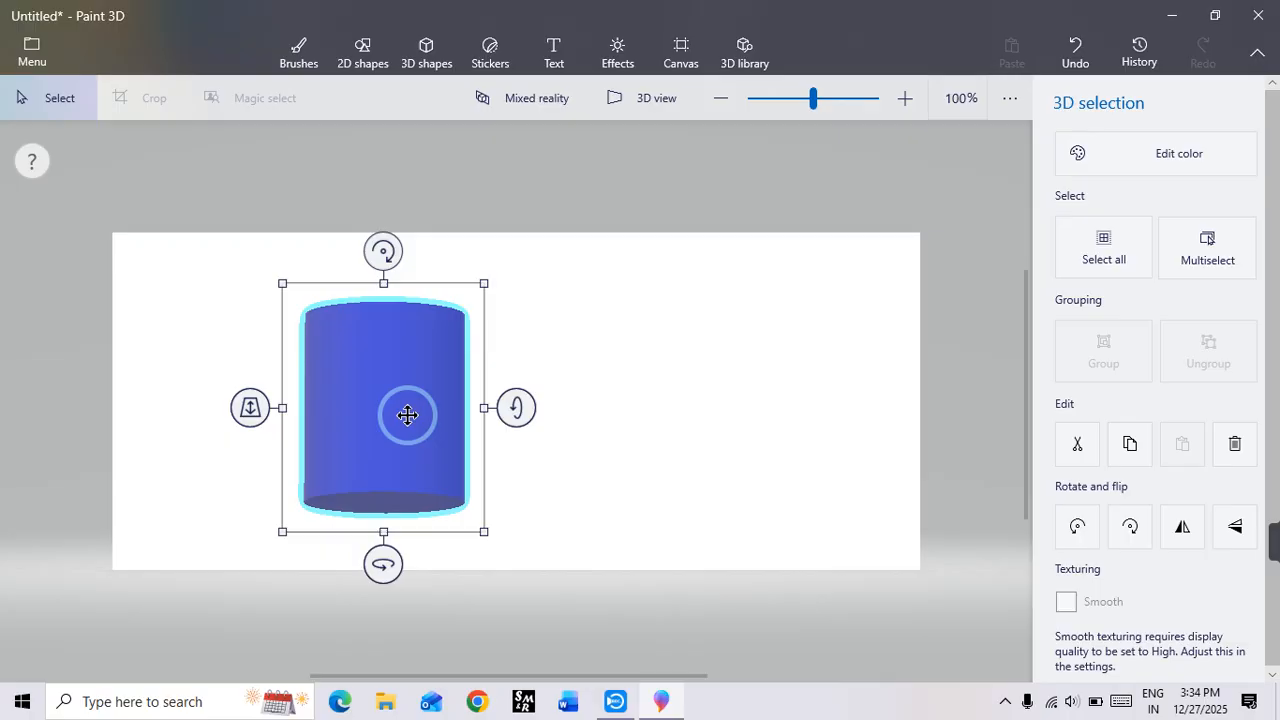
pyautogui.click(677, 400)
# Step: Add the pink rose picture download (1) from the Desktop's photo folder as a custom sticker
pyautogui.click(497, 58)
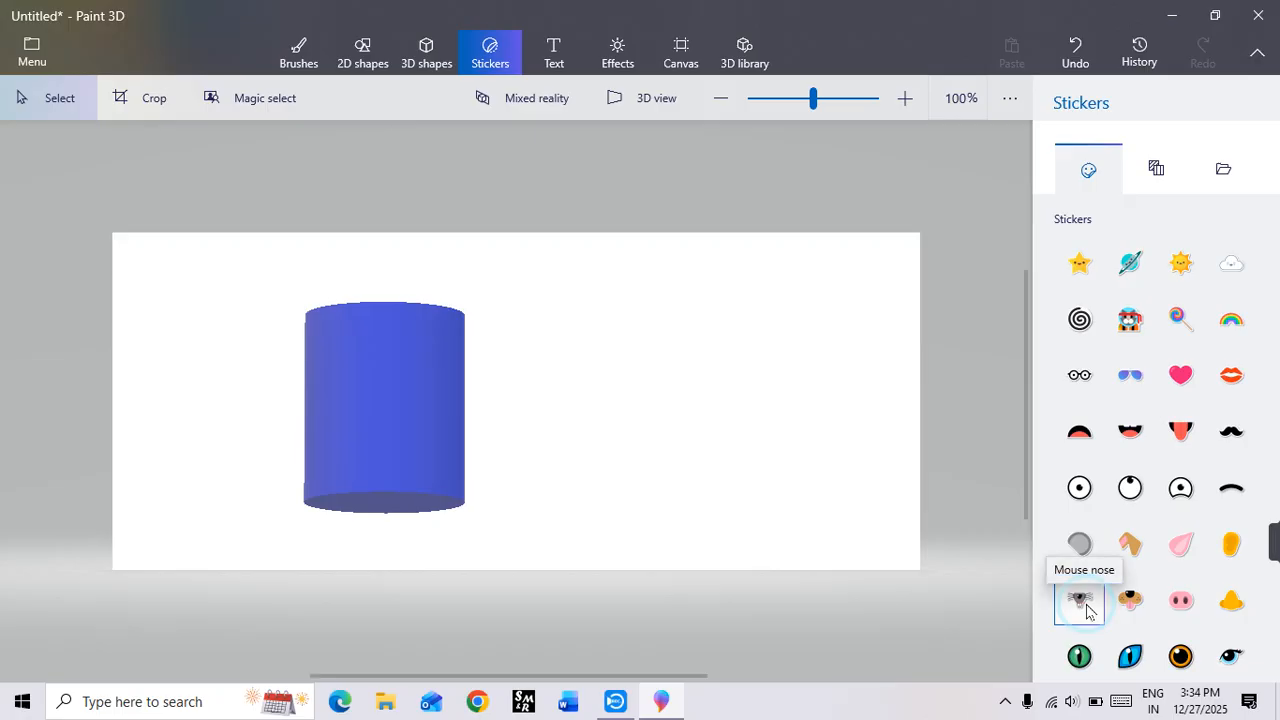
pyautogui.click(1155, 172)
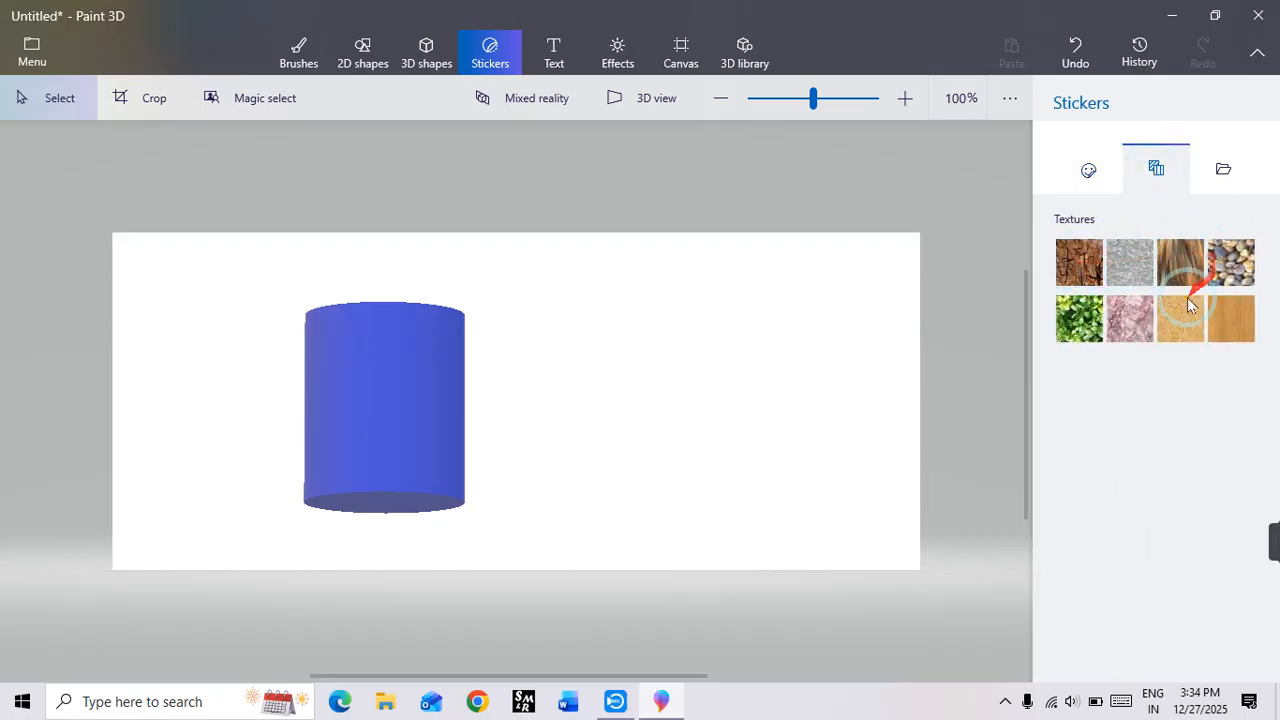
pyautogui.click(1093, 313)
pyautogui.click(1198, 268)
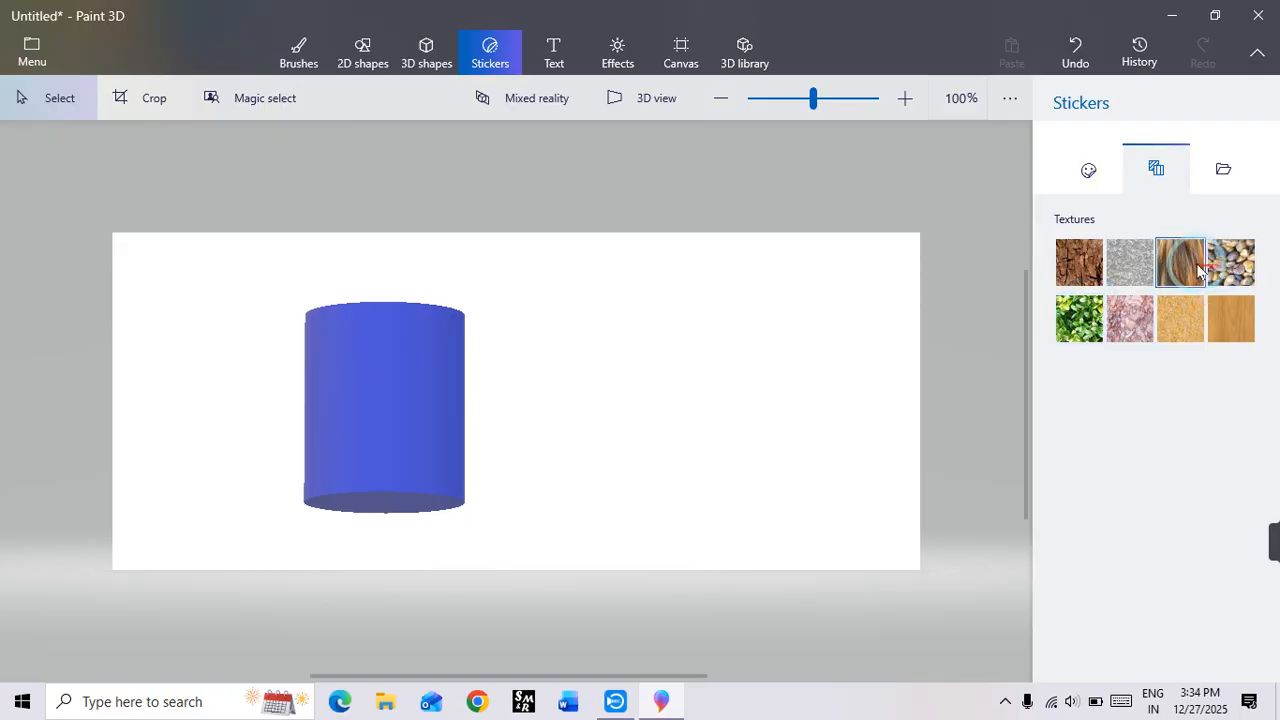
pyautogui.click(1224, 172)
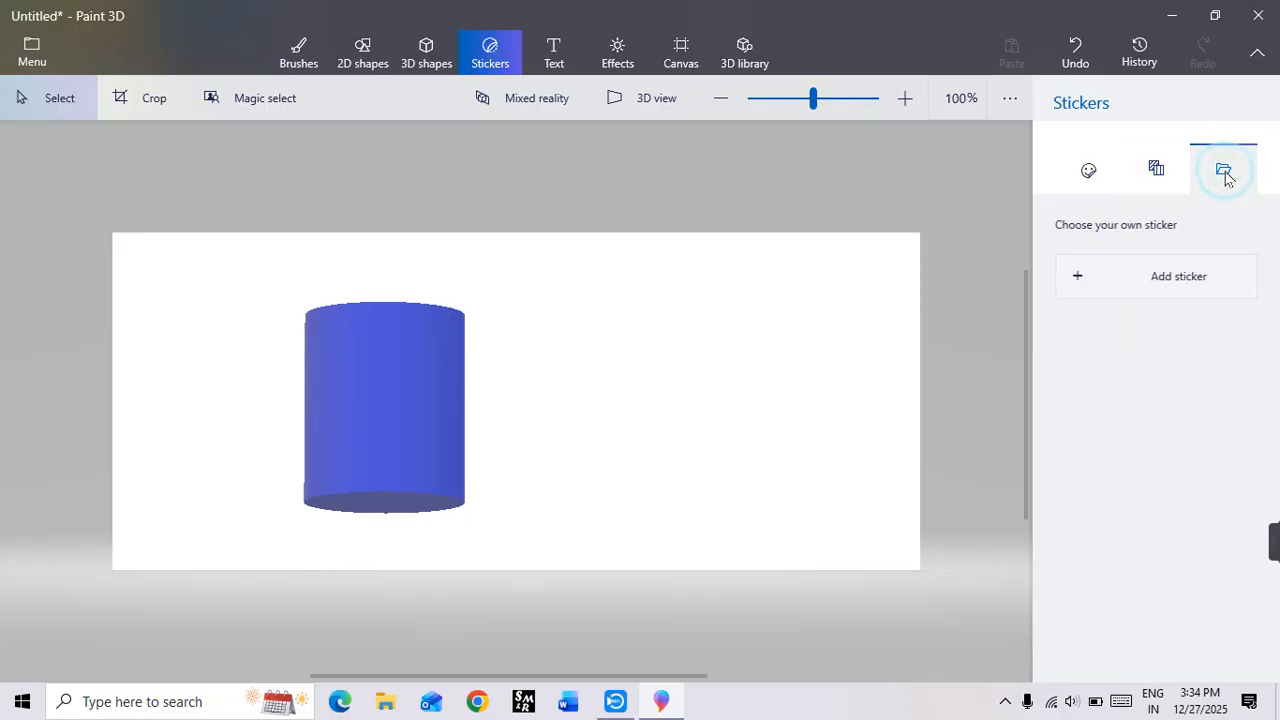
pyautogui.click(1186, 283)
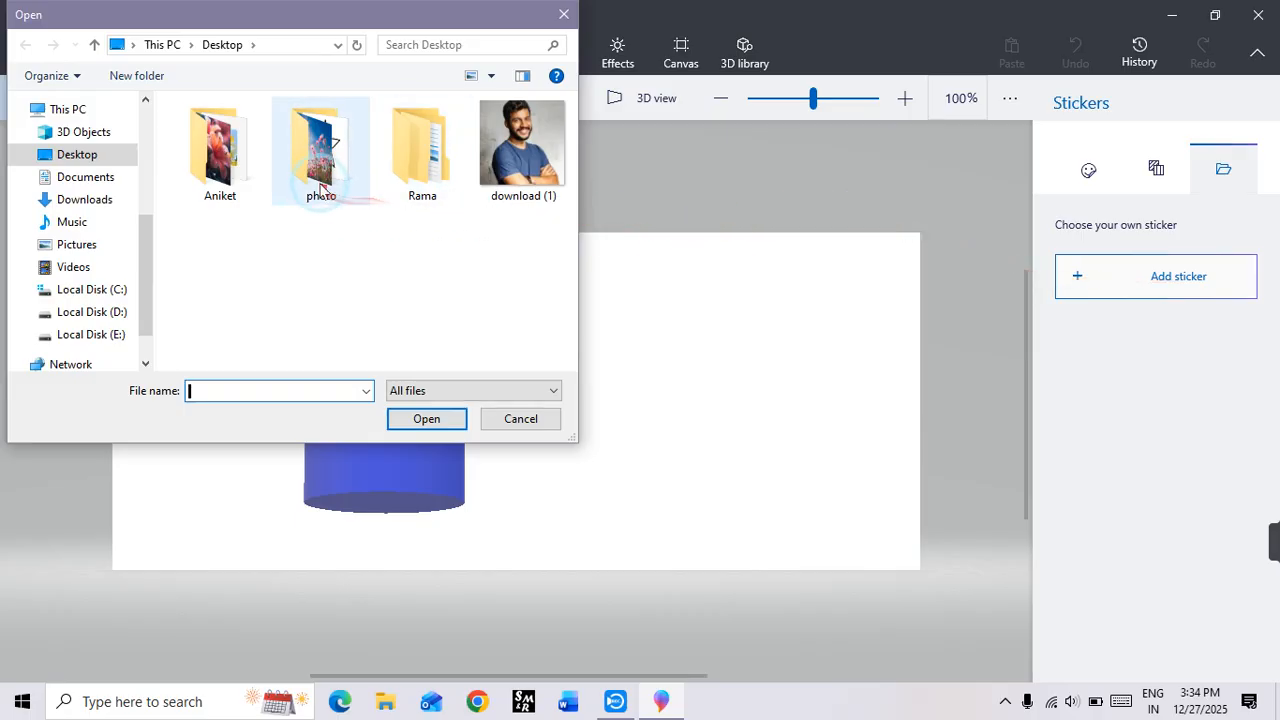
pyautogui.doubleClick(318, 160)
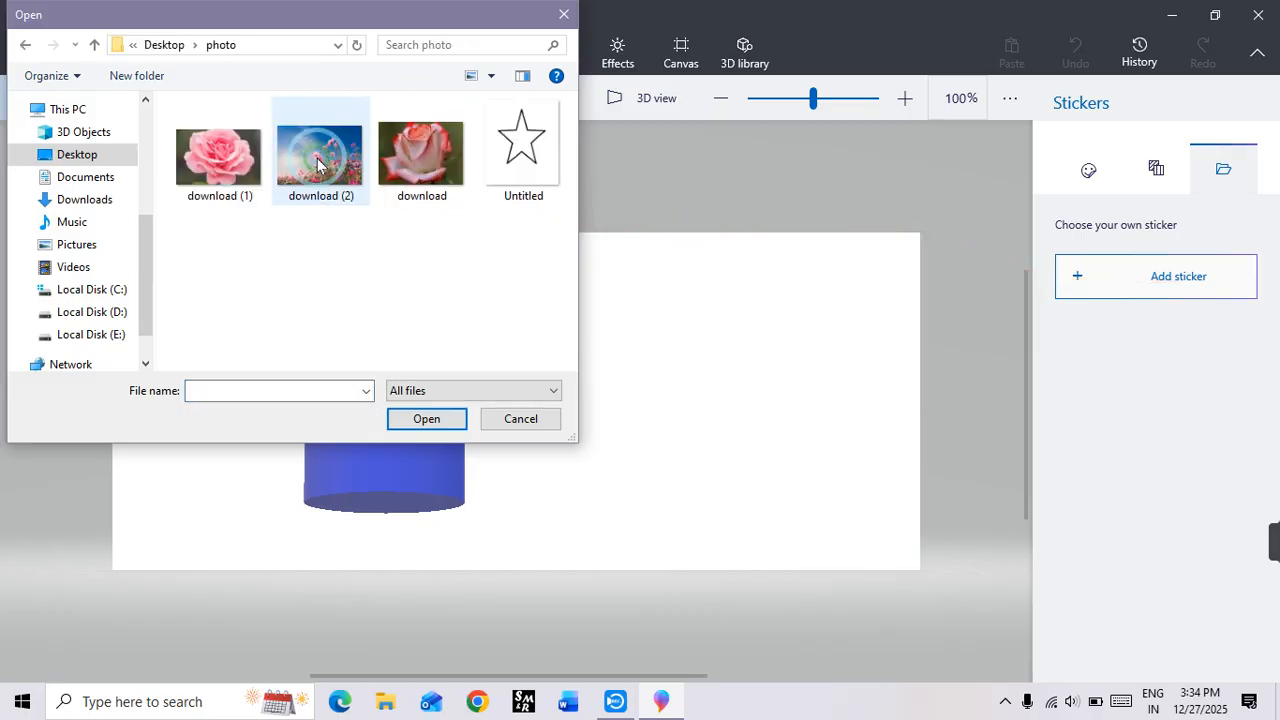
pyautogui.doubleClick(220, 157)
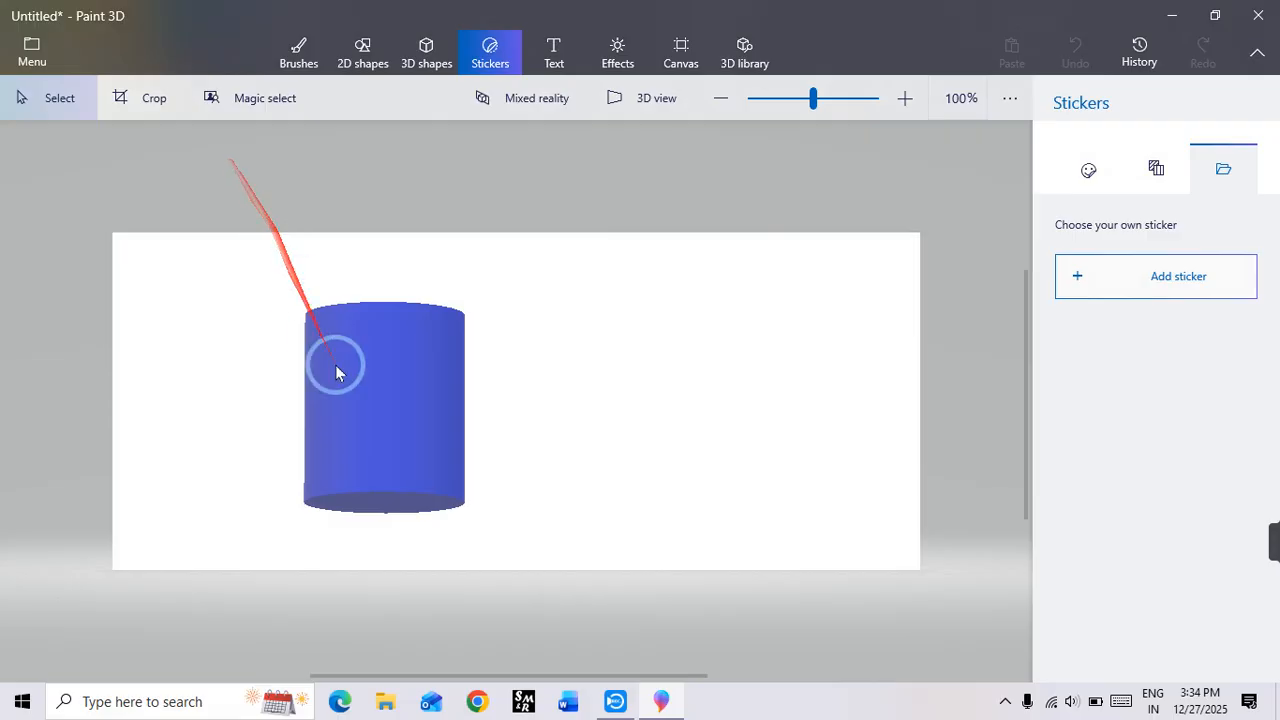
# Step: Place the rose sticker over the cylinder, stretch it down to the base and apply it
pyautogui.moveTo(571, 420); pyautogui.dragTo(435, 395)
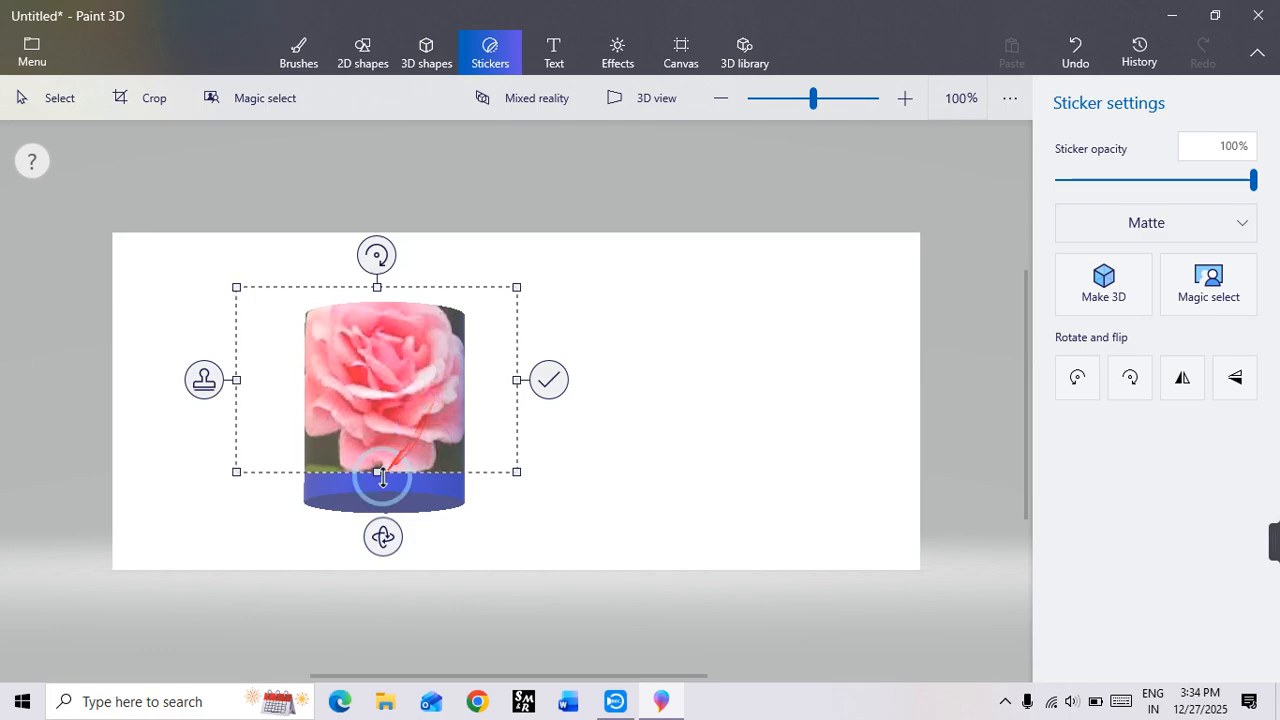
pyautogui.moveTo(382, 478); pyautogui.dragTo(398, 518)
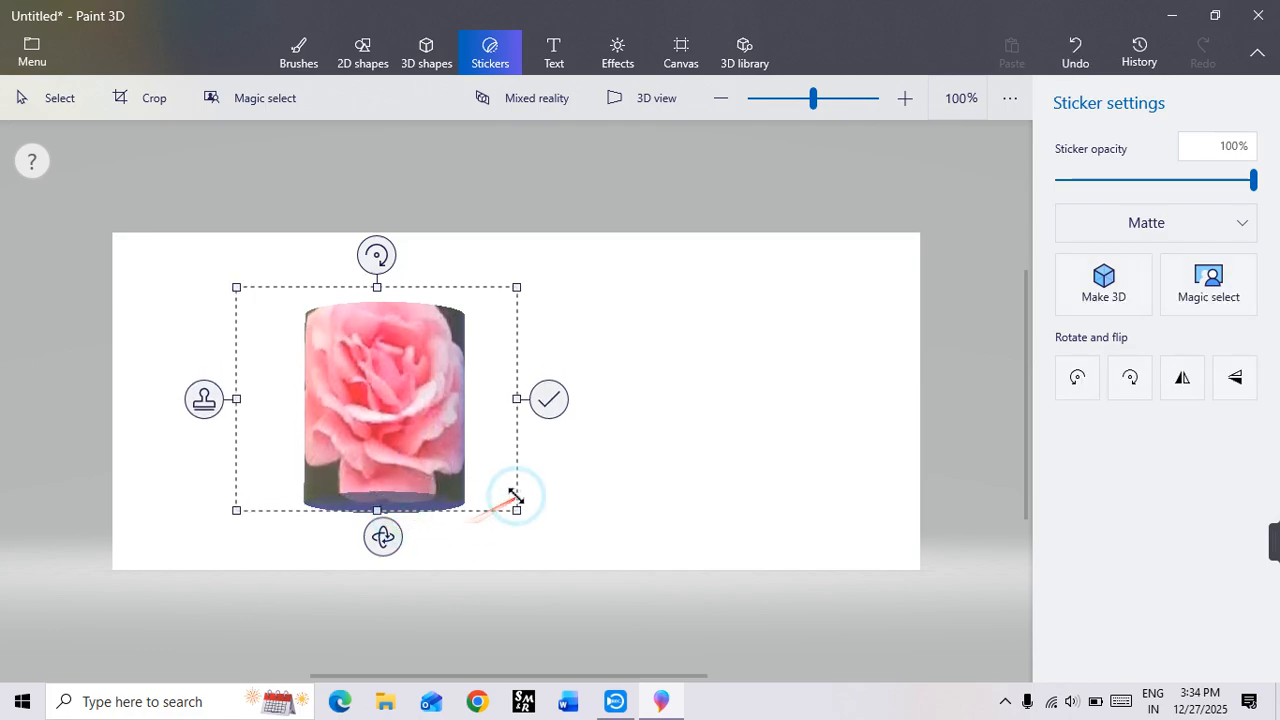
pyautogui.click(549, 400)
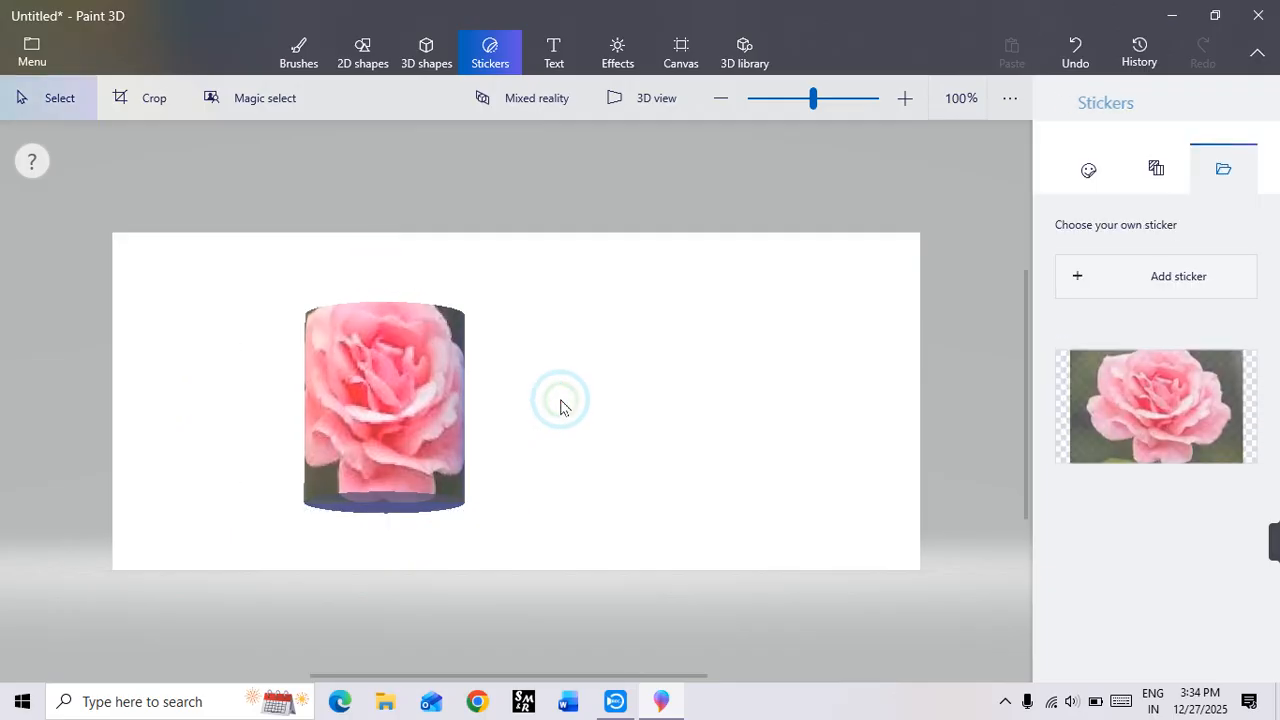
# Step: Rotate the rose-covered cylinder around its vertical axis to show its plain blue side, and move it slightly up
pyautogui.click(396, 399)
pyautogui.moveTo(384, 558); pyautogui.dragTo(613, 545)
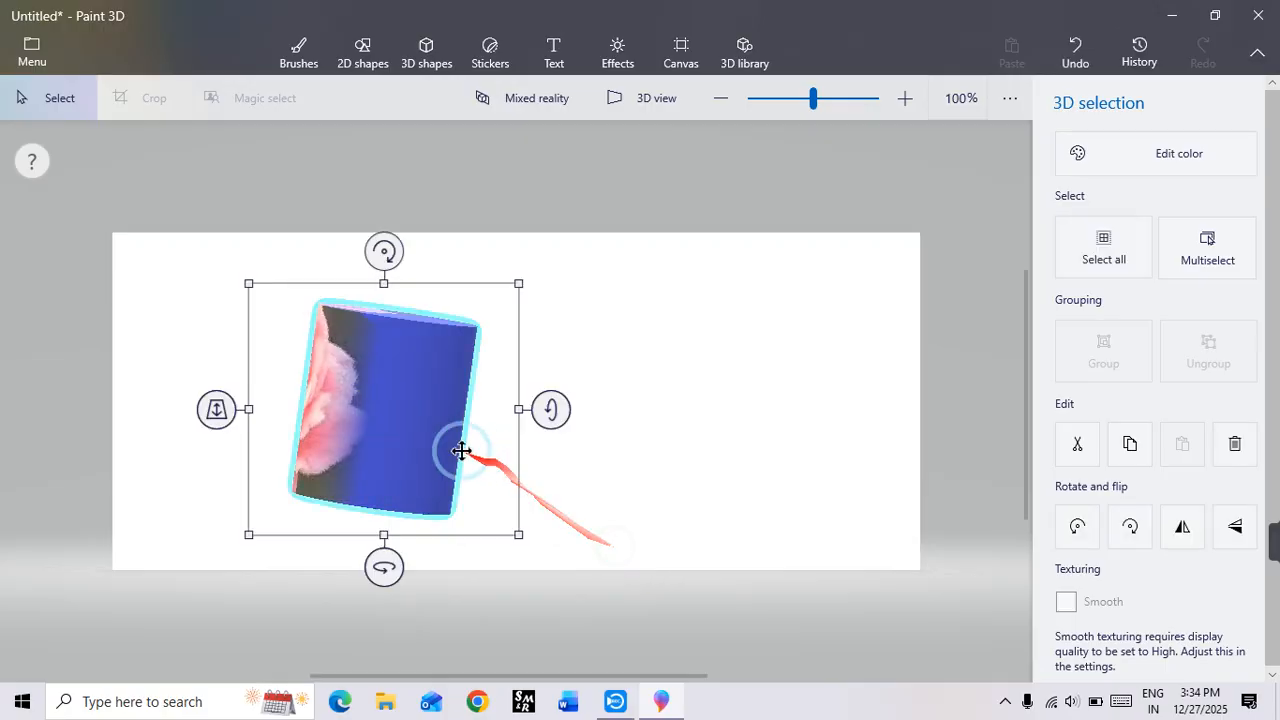
pyautogui.moveTo(457, 449); pyautogui.dragTo(406, 400)
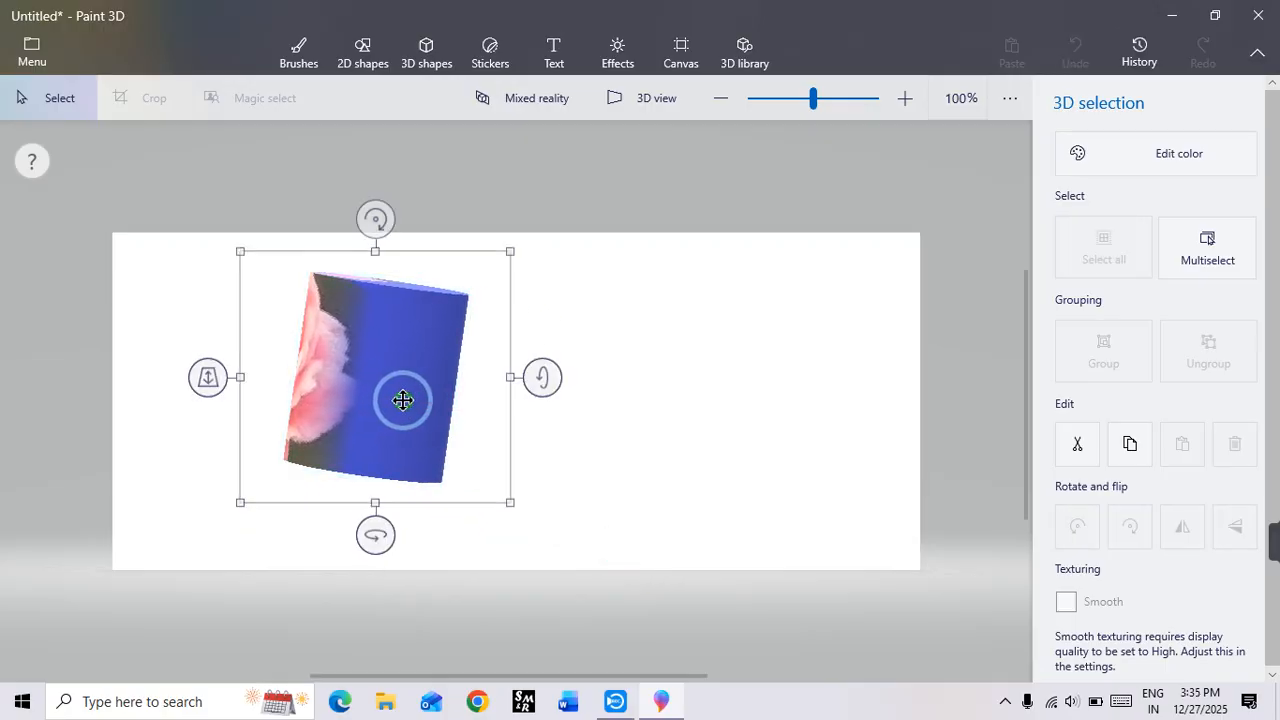
# Step: Turn the cylinder upright to its plain blue side and add the portrait photo download (1) from the Desktop as a custom sticker
pyautogui.moveTo(370, 531); pyautogui.dragTo(298, 521)
pyautogui.click(706, 440)
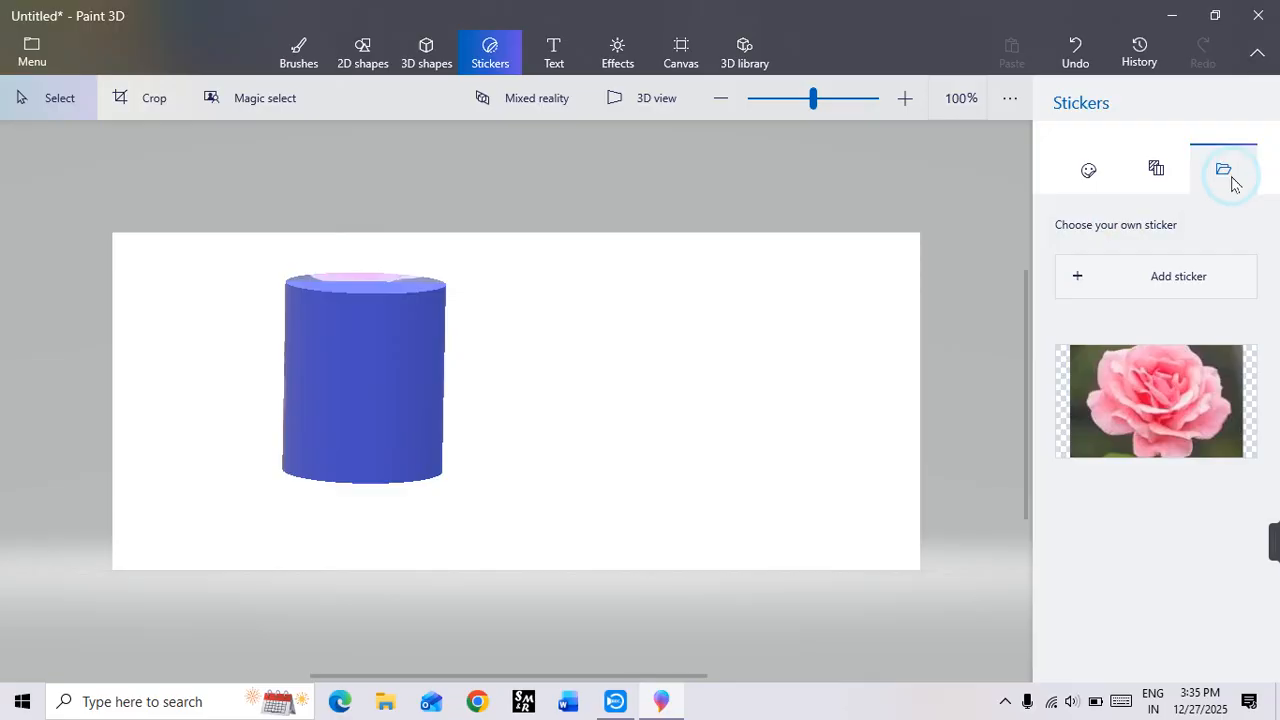
pyautogui.click(1166, 290)
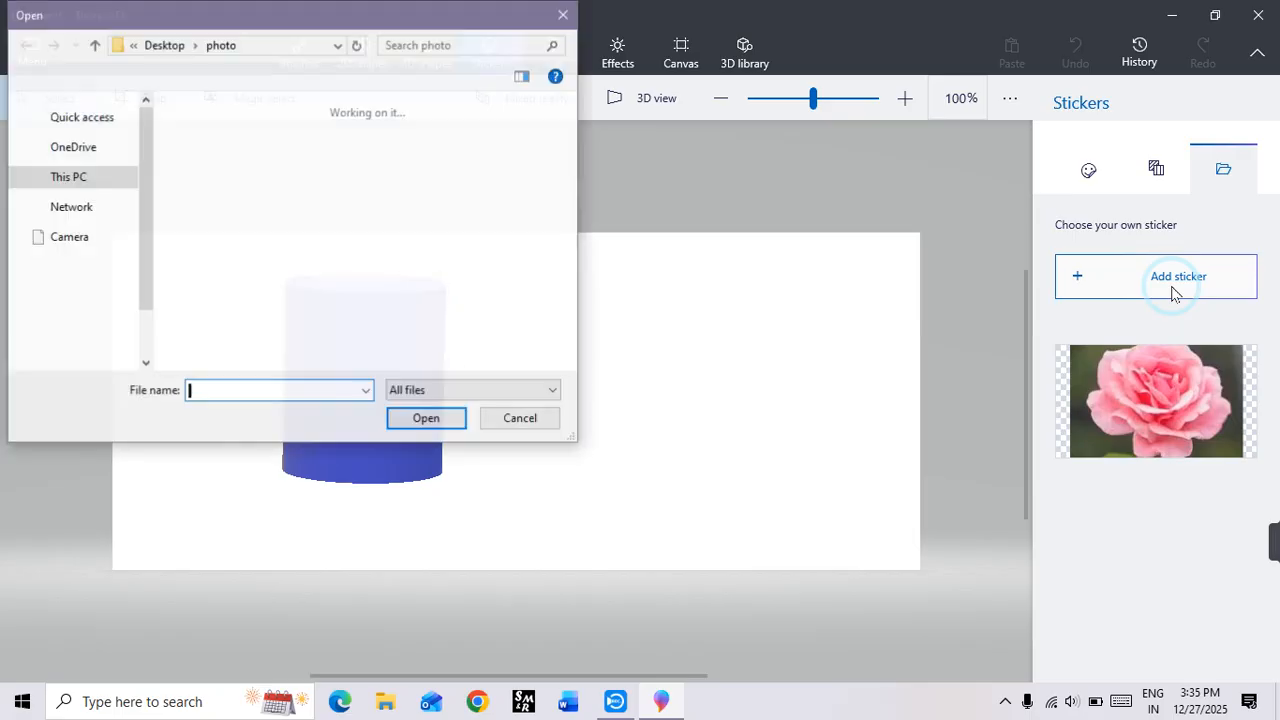
pyautogui.click(80, 154)
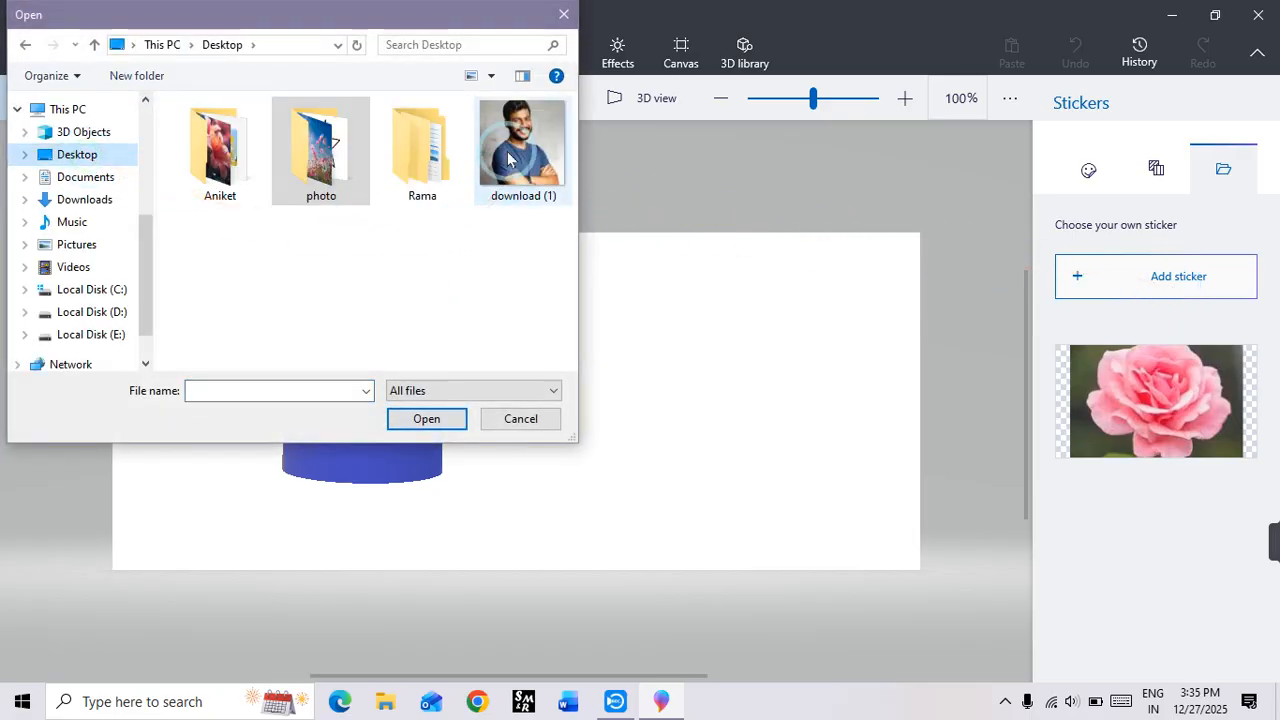
pyautogui.click(508, 158)
pyautogui.click(427, 419)
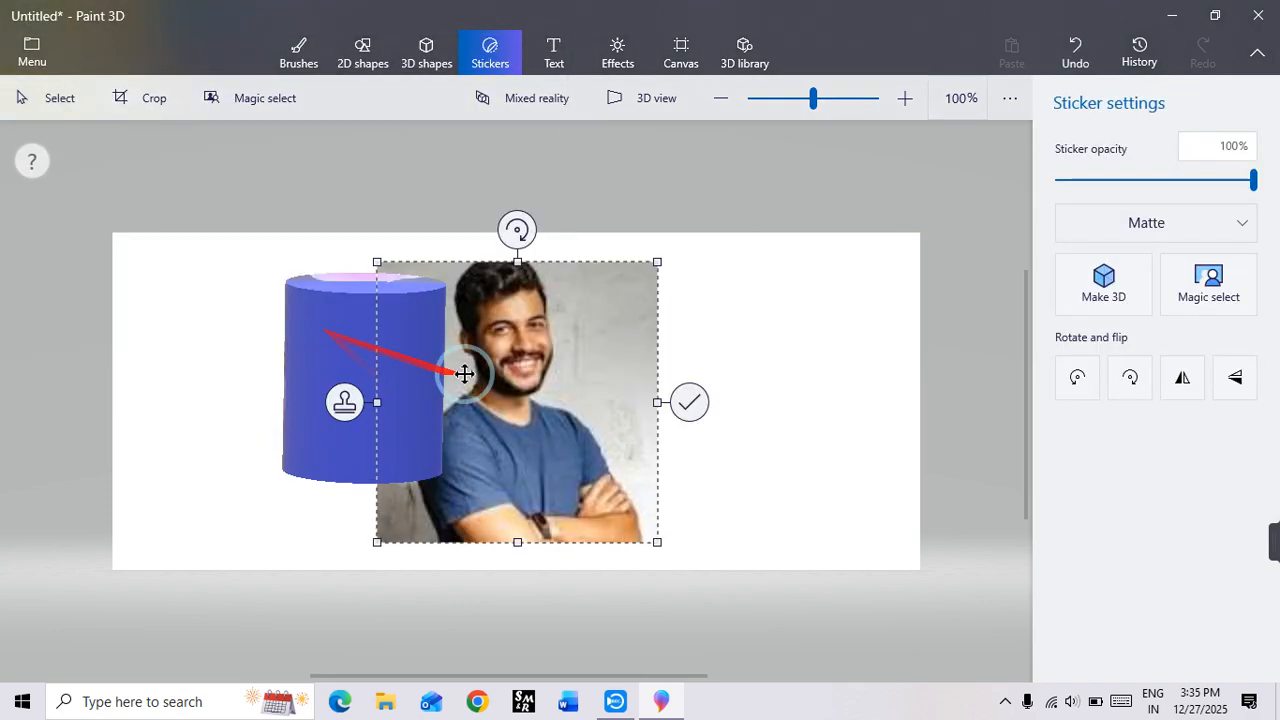
# Step: Place the portrait sticker over the cylinder, shrink it to roughly the cylinder's height, centre it and apply it
pyautogui.moveTo(554, 382); pyautogui.dragTo(401, 399)
pyautogui.moveTo(497, 557); pyautogui.dragTo(466, 515)
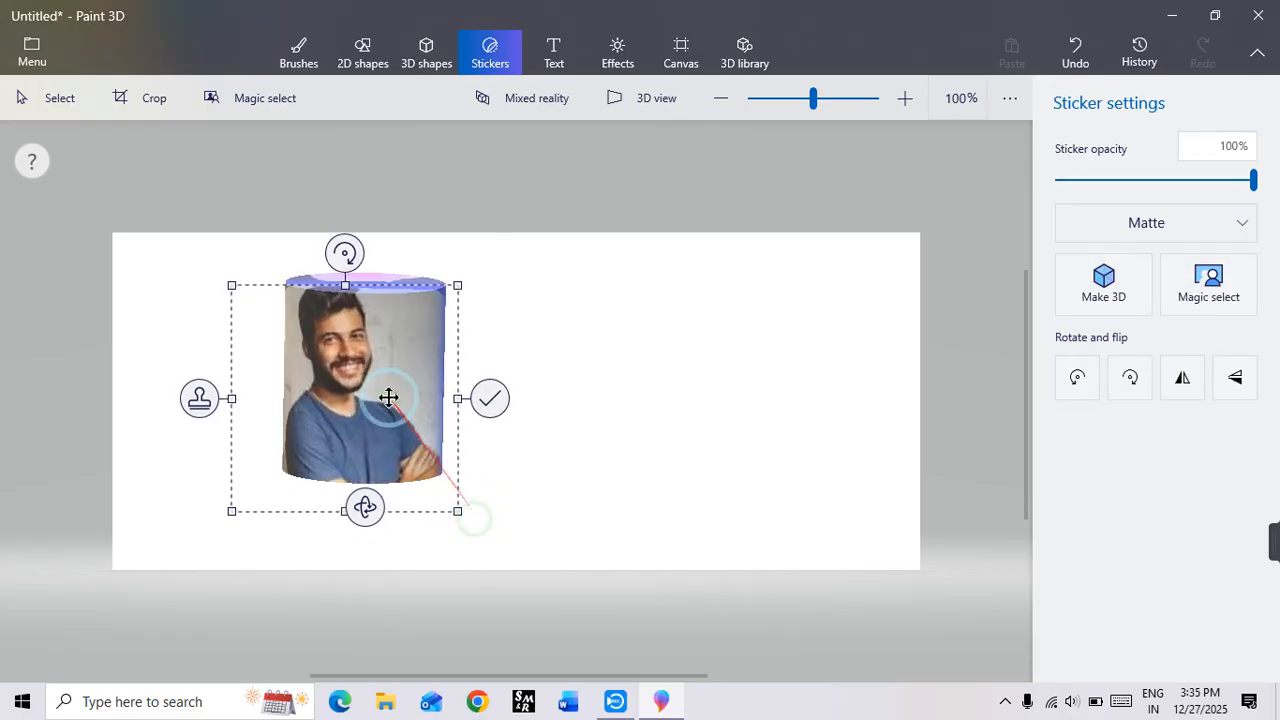
pyautogui.moveTo(386, 394); pyautogui.dragTo(414, 383)
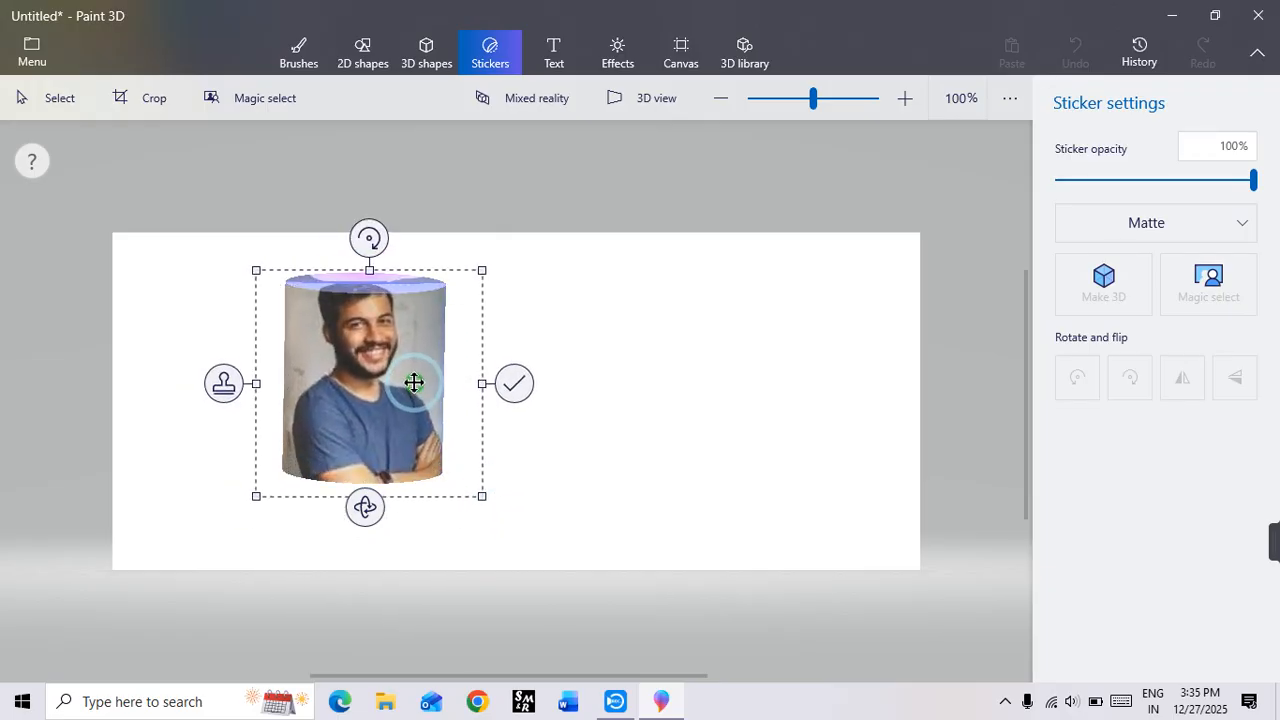
pyautogui.click(516, 386)
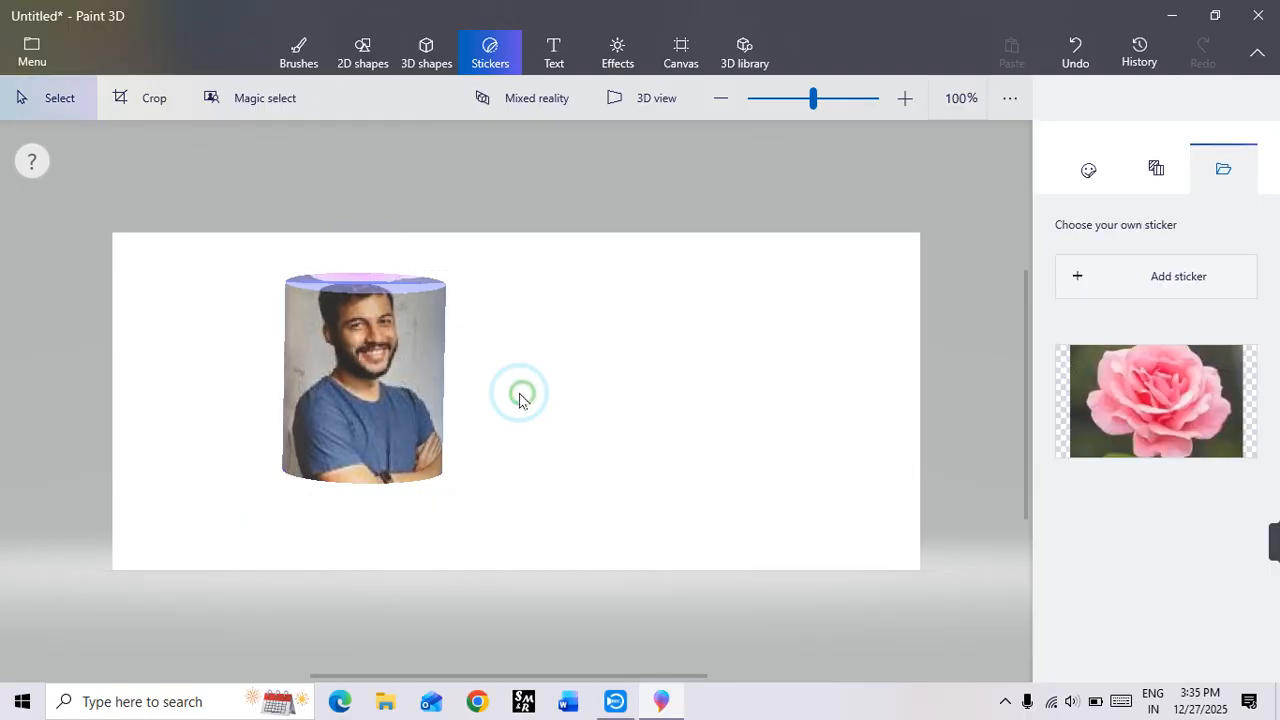
# Step: Rotate the picture-wrapped cylinder around its vertical and horizontal axes to show its sides, and remove it from the canvas
pyautogui.click(395, 400)
pyautogui.moveTo(370, 533); pyautogui.dragTo(740, 593)
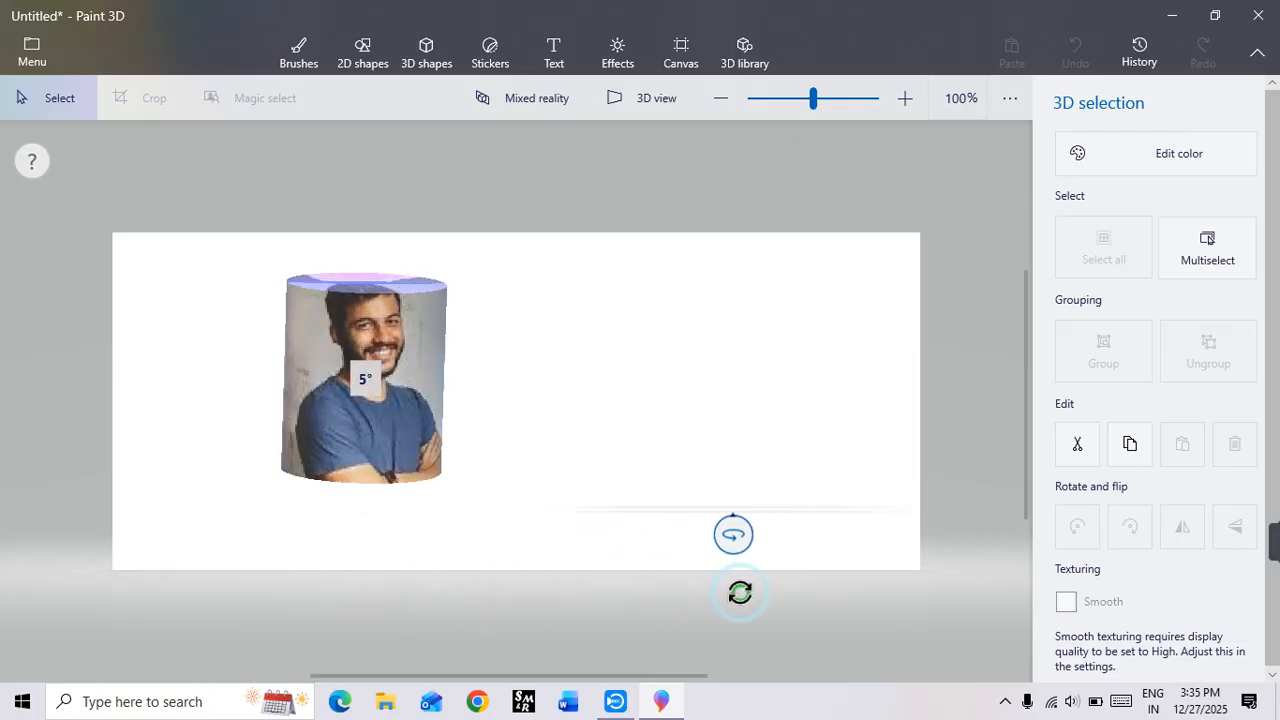
pyautogui.moveTo(512, 374); pyautogui.dragTo(589, 386)
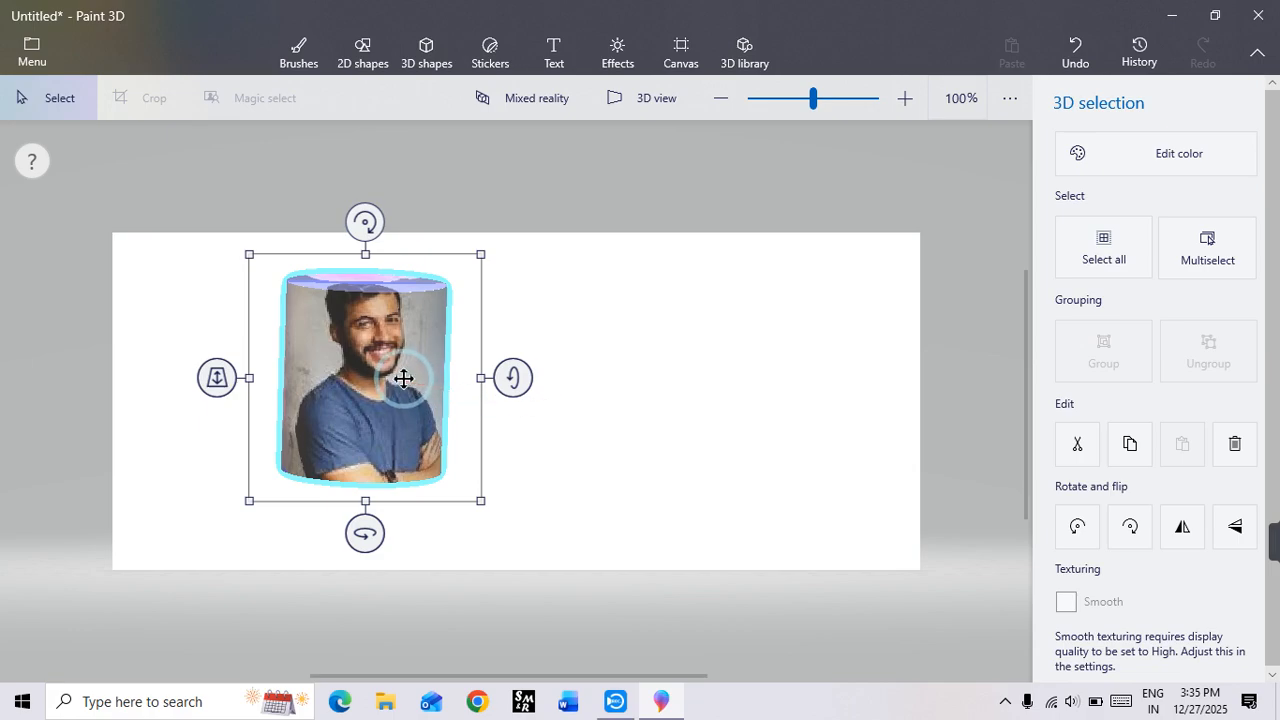
pyautogui.click(404, 379)
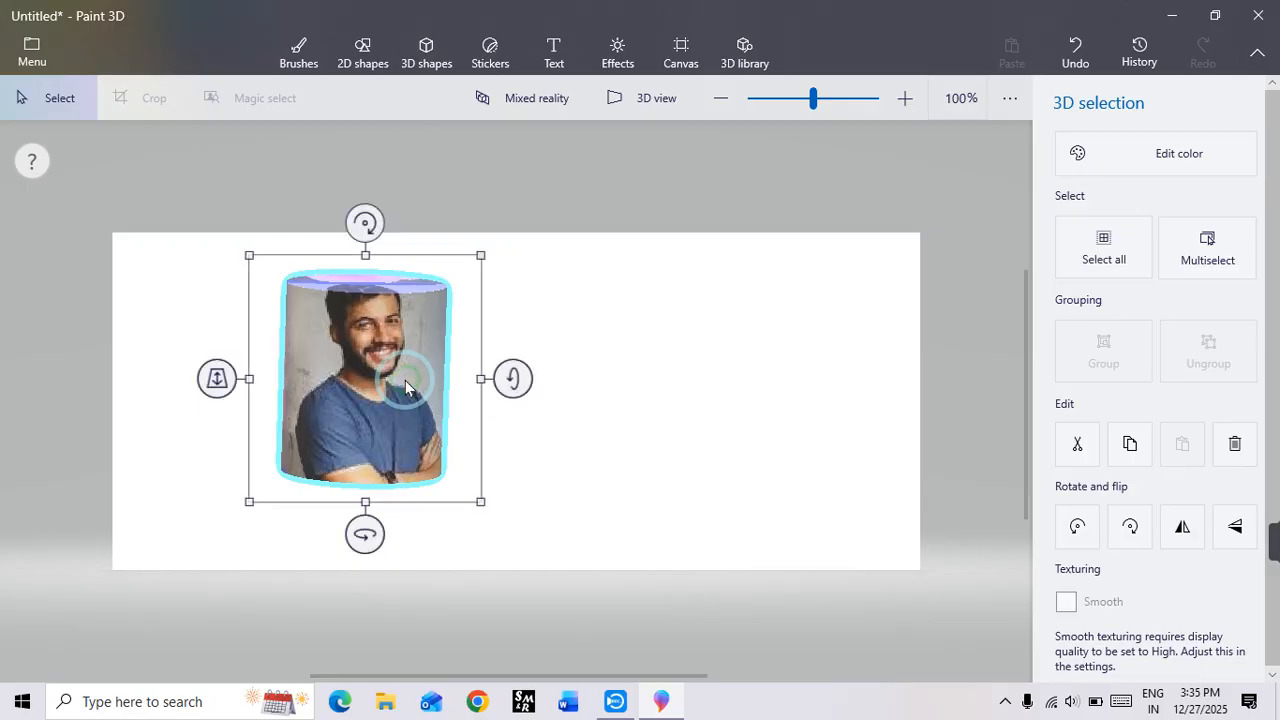
pyautogui.hotkey('ctrl', 'z')
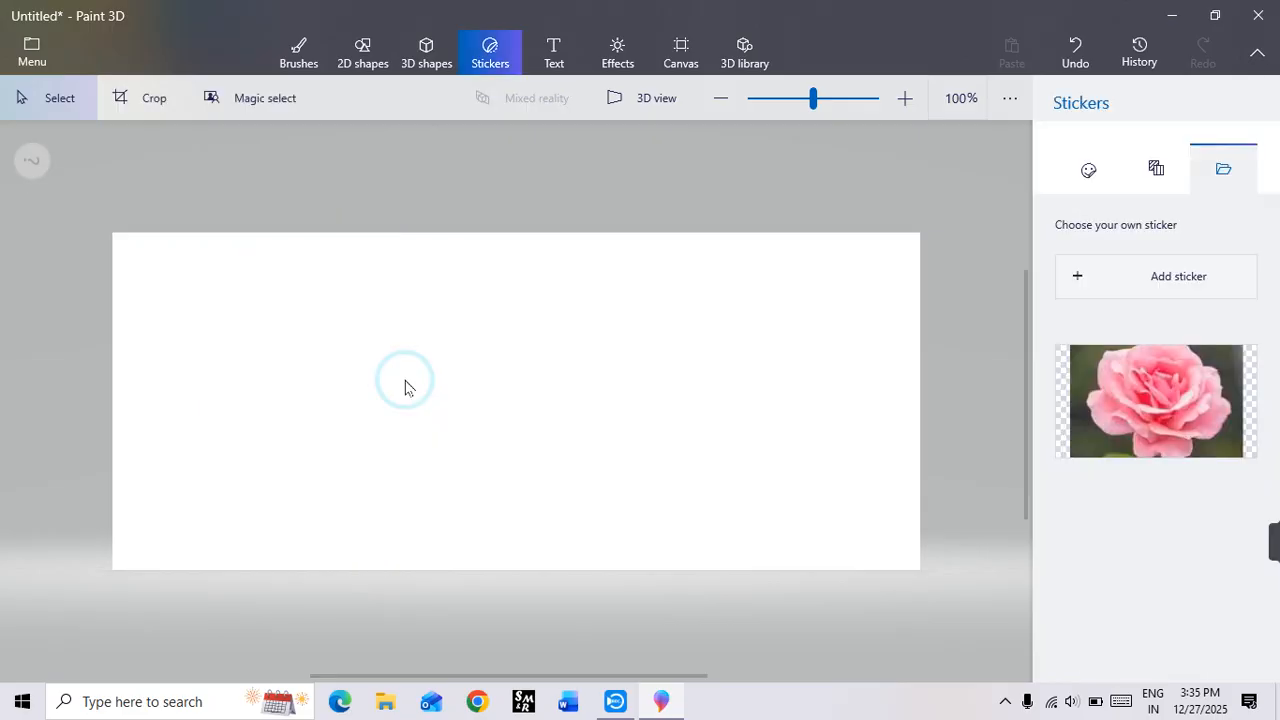
# Step: Draw a blue 3D cone in the middle of the canvas and move it slightly up and to the left
pyautogui.click(428, 68)
pyautogui.scroll(-1, 1192, 350)
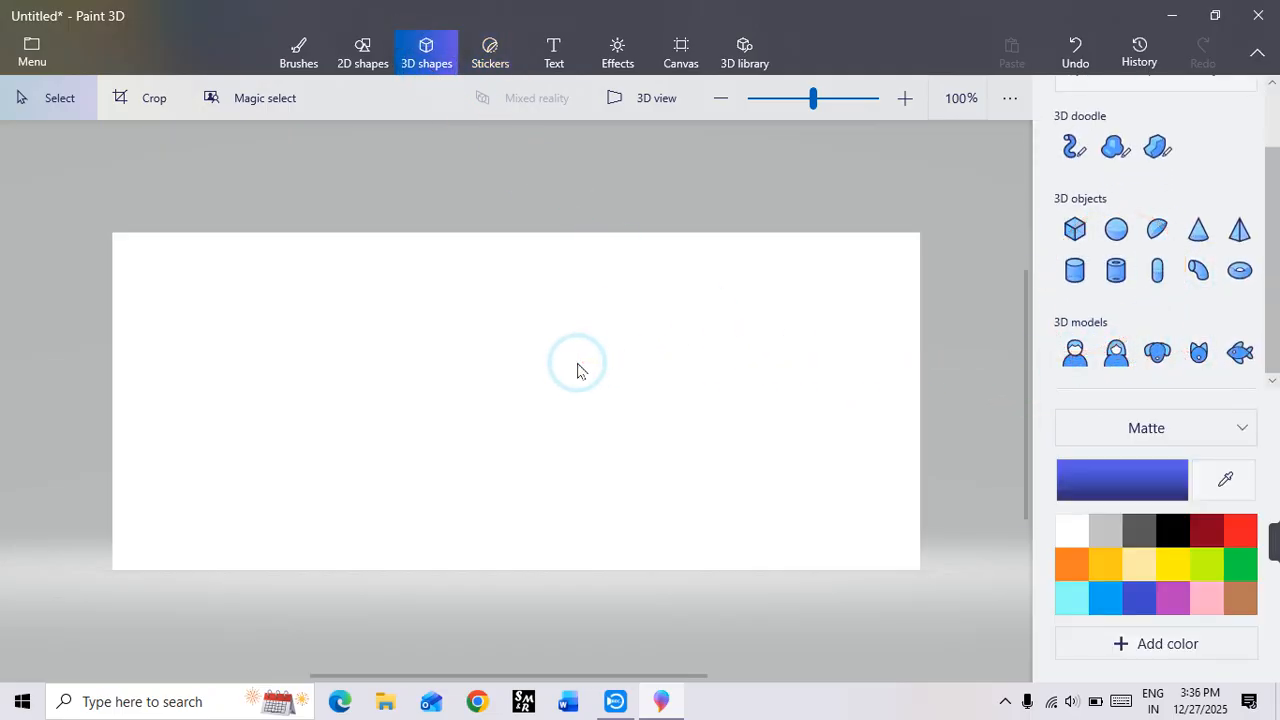
pyautogui.click(1198, 229)
pyautogui.moveTo(394, 304); pyautogui.dragTo(640, 520)
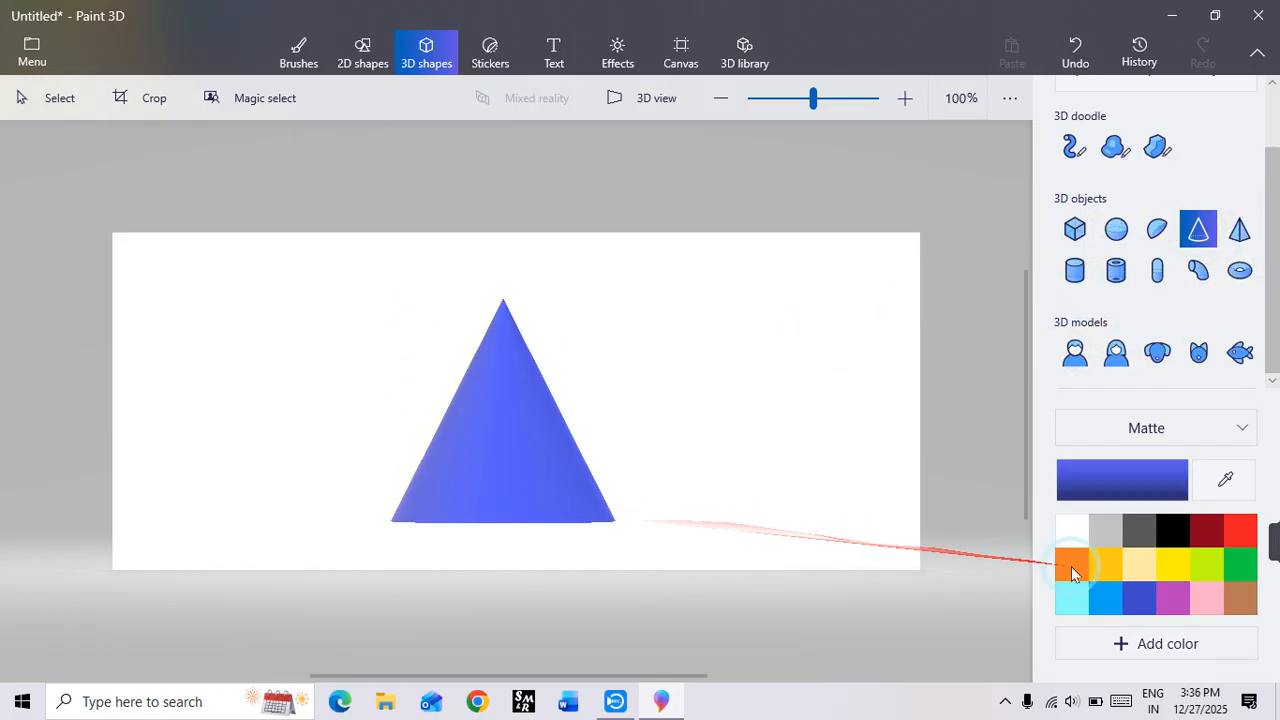
pyautogui.click(520, 458)
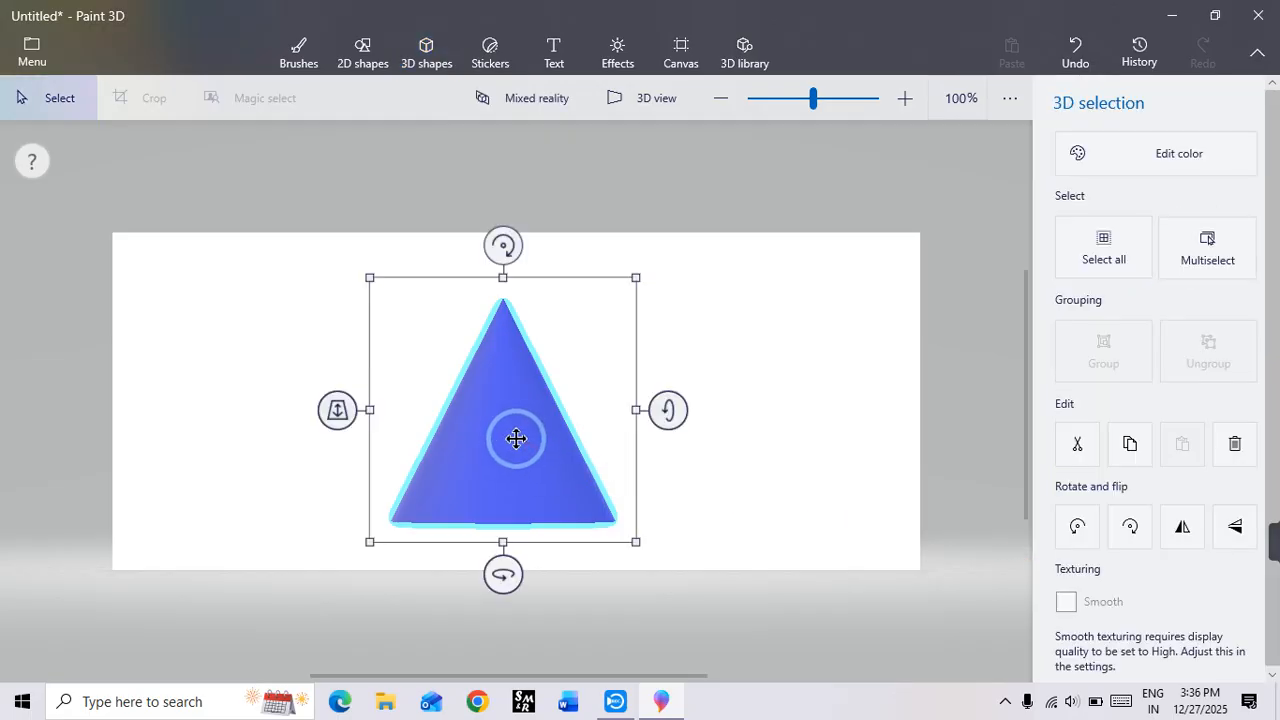
pyautogui.moveTo(516, 438); pyautogui.dragTo(424, 403)
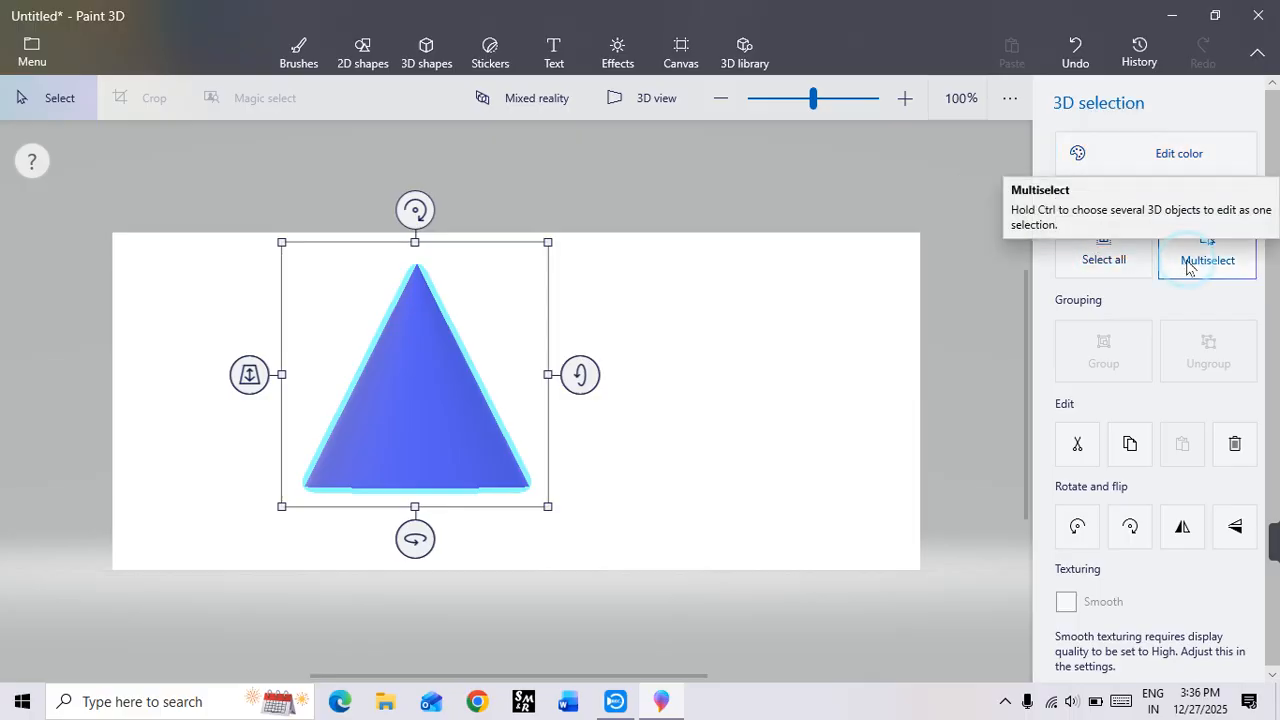
# Step: Try Select all and Multiselect with only the cone on the canvas, clearing the selection each time
pyautogui.click(1105, 266)
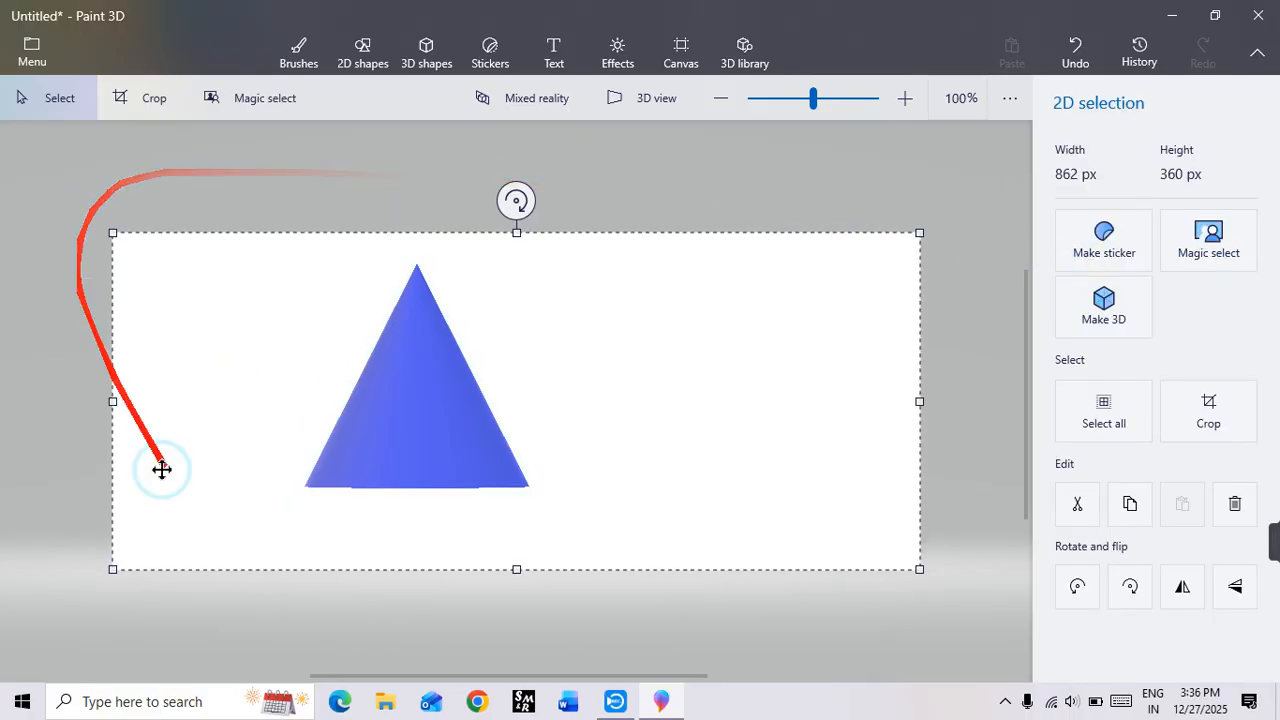
pyautogui.click(694, 217)
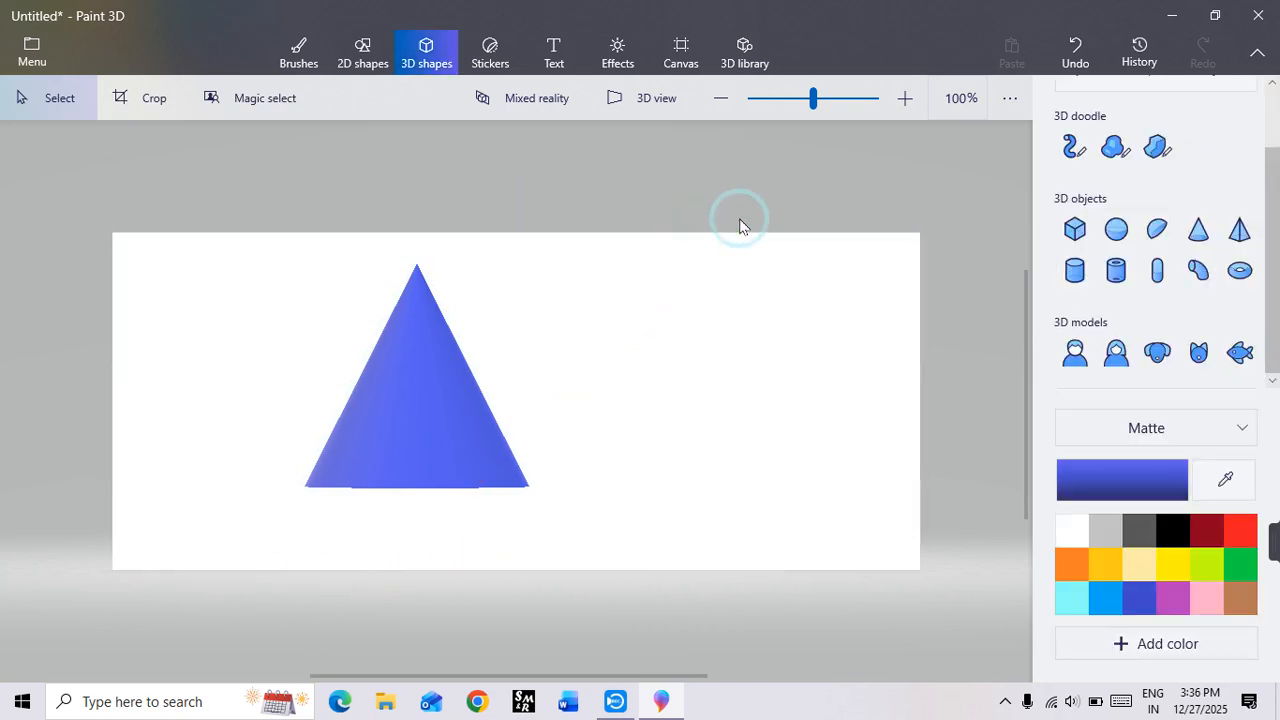
pyautogui.click(402, 457)
pyautogui.click(1233, 257)
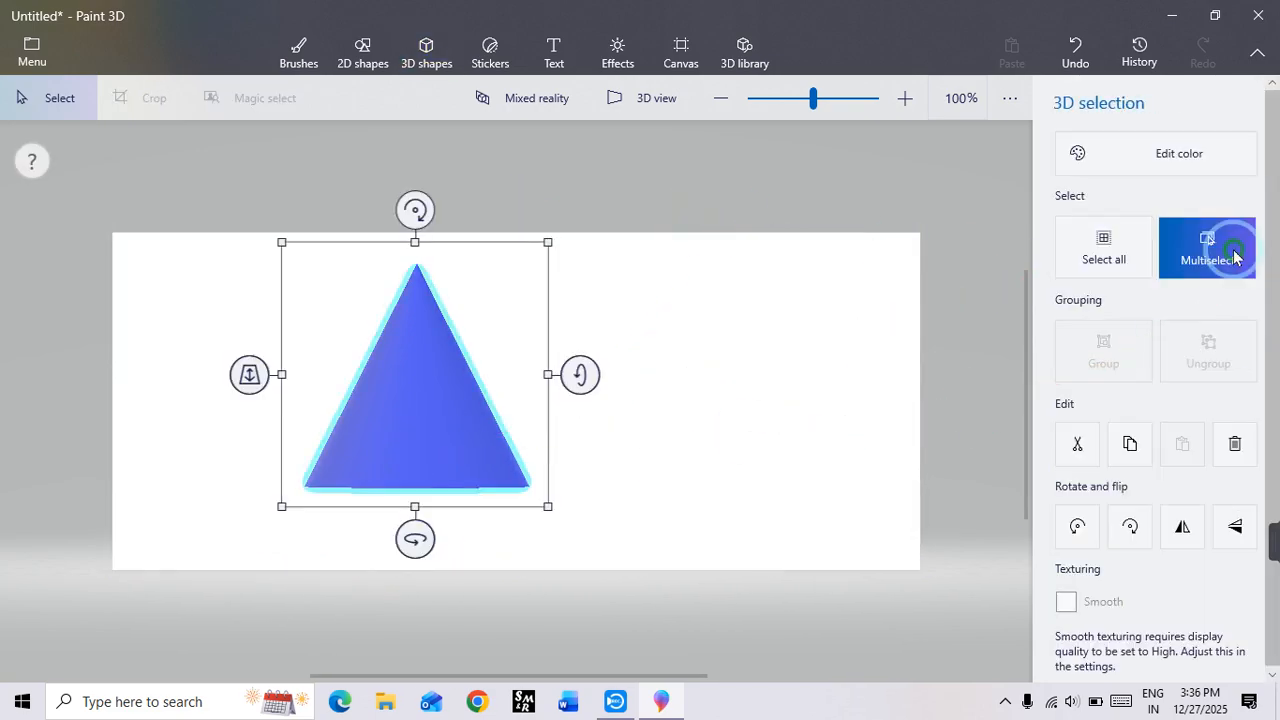
pyautogui.click(617, 324)
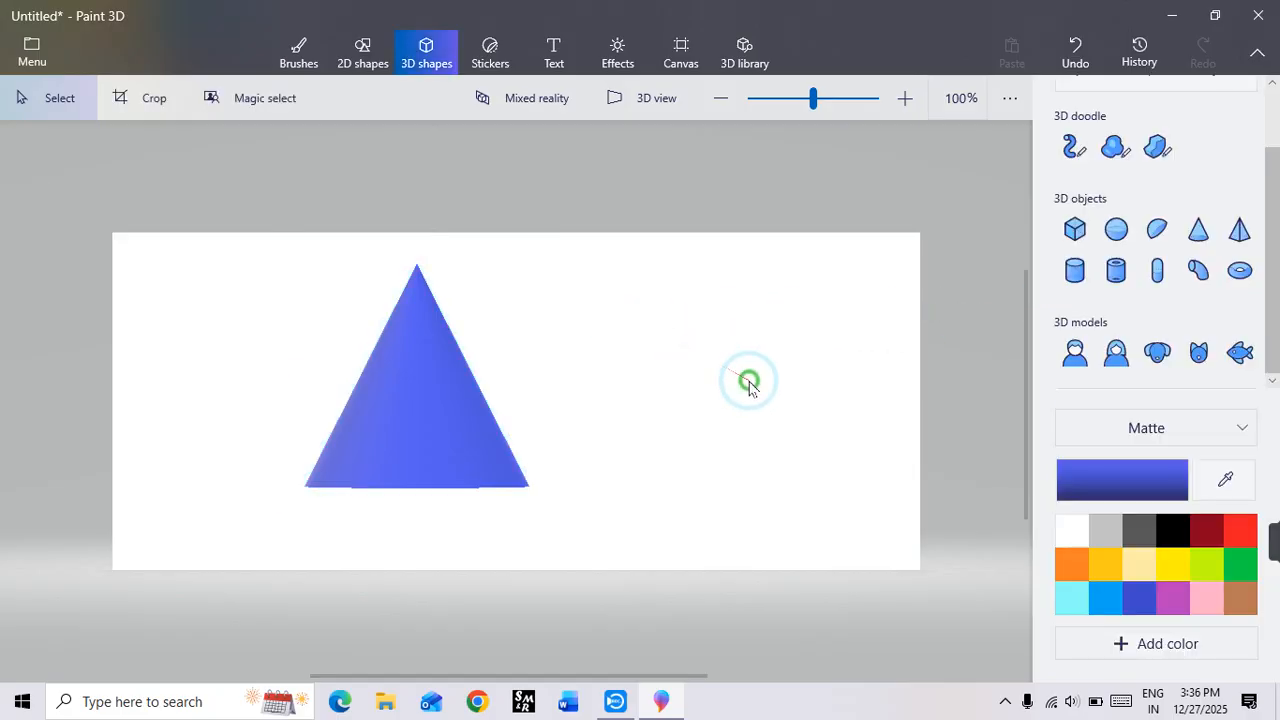
pyautogui.click(407, 410)
pyautogui.click(507, 431)
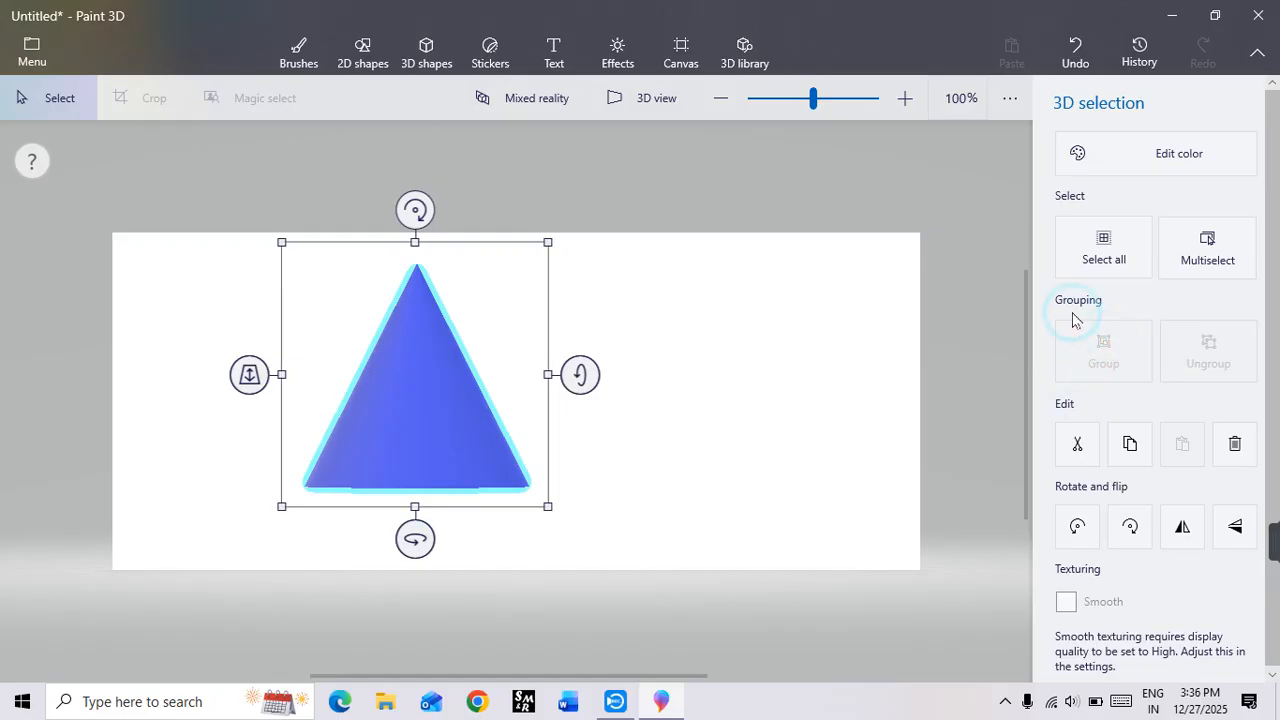
# Step: Move the cone to the left part of the canvas and draw a blue 3D pyramid to its right
pyautogui.moveTo(403, 369); pyautogui.dragTo(298, 372)
pyautogui.click(886, 309)
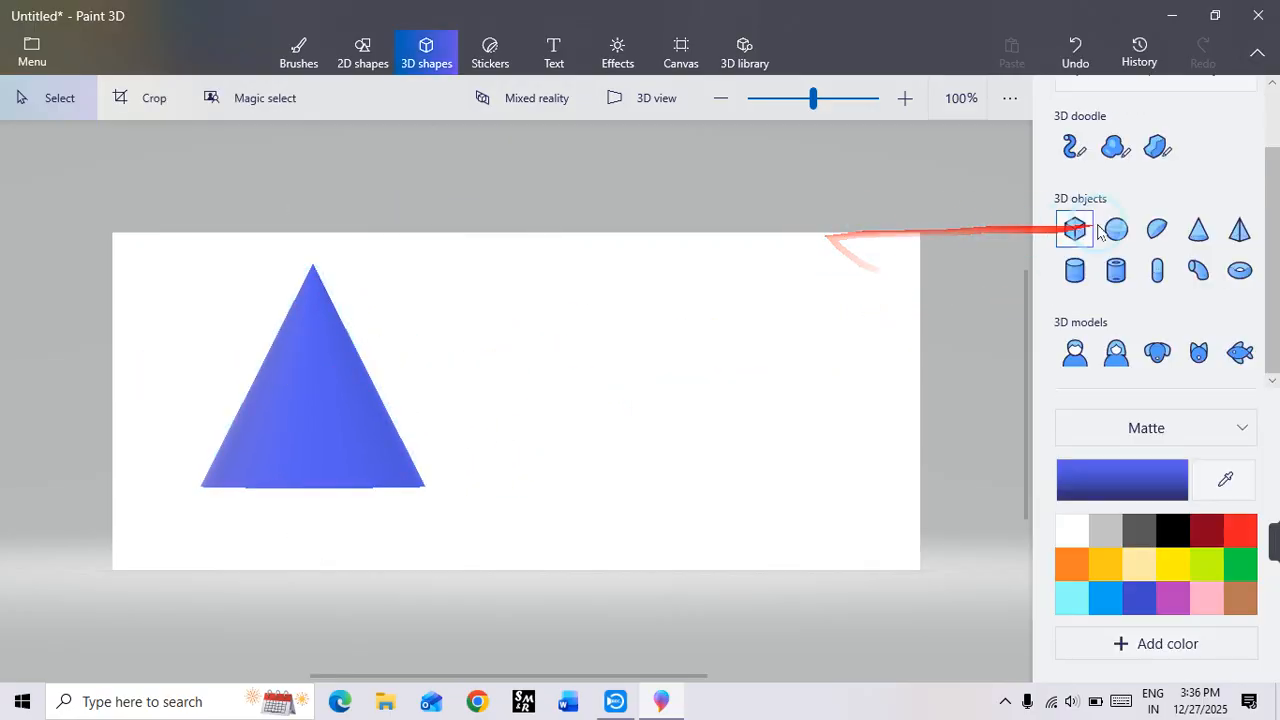
pyautogui.click(1236, 232)
pyautogui.moveTo(483, 300); pyautogui.dragTo(756, 528)
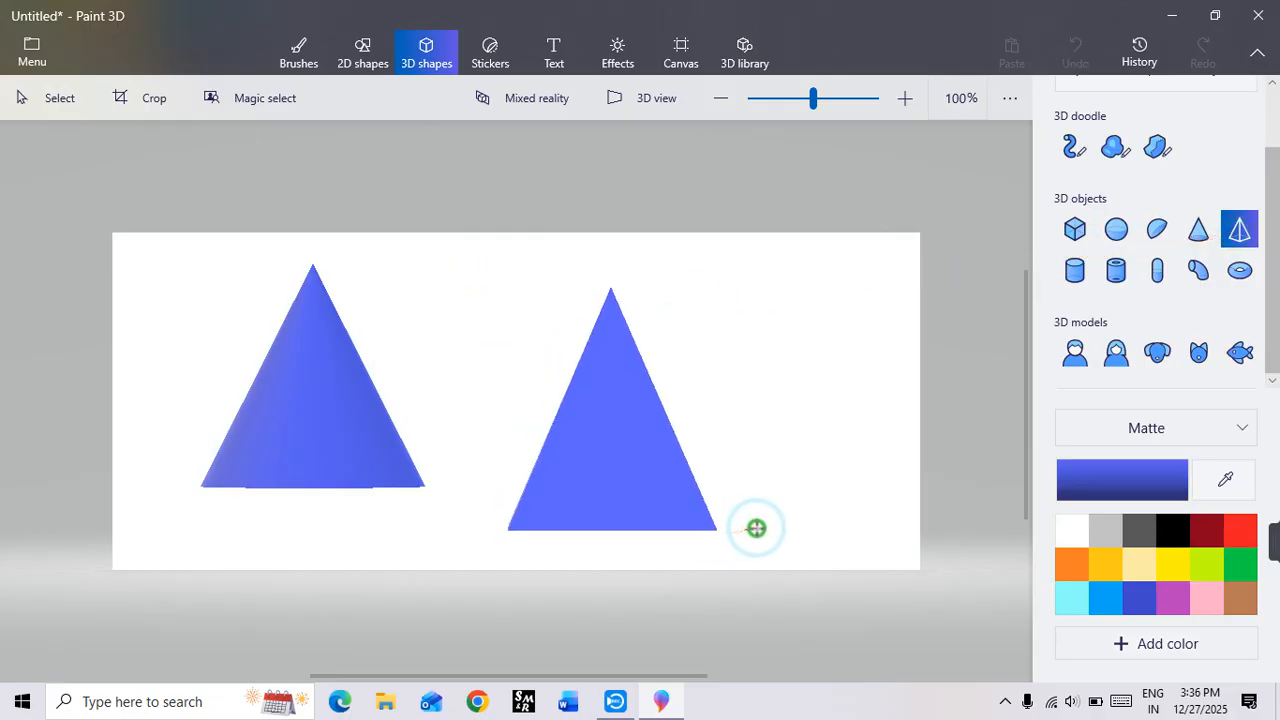
# Step: Move the pyramid up beside the cone and rotate it around its vertical axis until two faces show
pyautogui.moveTo(651, 486); pyautogui.dragTo(597, 426)
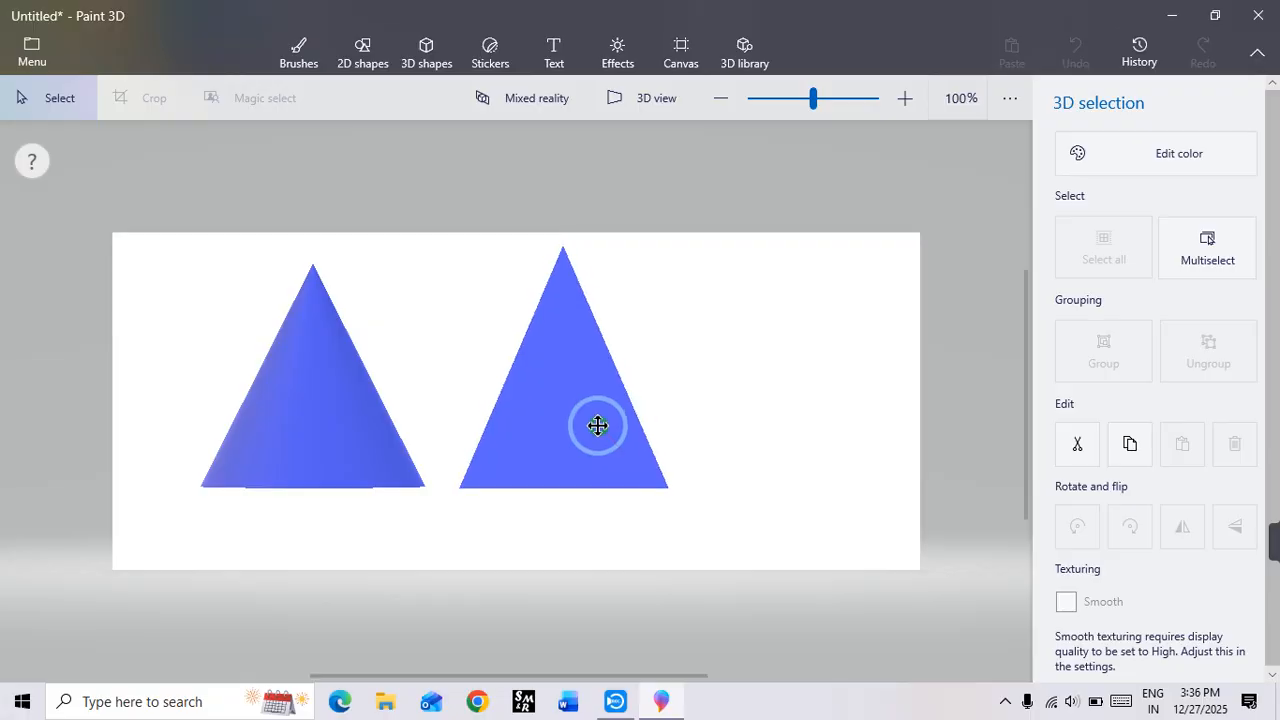
pyautogui.moveTo(574, 537); pyautogui.dragTo(614, 565)
pyautogui.moveTo(638, 427)
pyautogui.mouseDown()
pyautogui.moveTo(620, 423)
pyautogui.moveTo(637, 406)
pyautogui.moveTo(649, 420)
pyautogui.moveTo(631, 426)
pyautogui.moveTo(644, 437)
pyautogui.mouseUp()
pyautogui.click(766, 441)
pyautogui.click(806, 423)
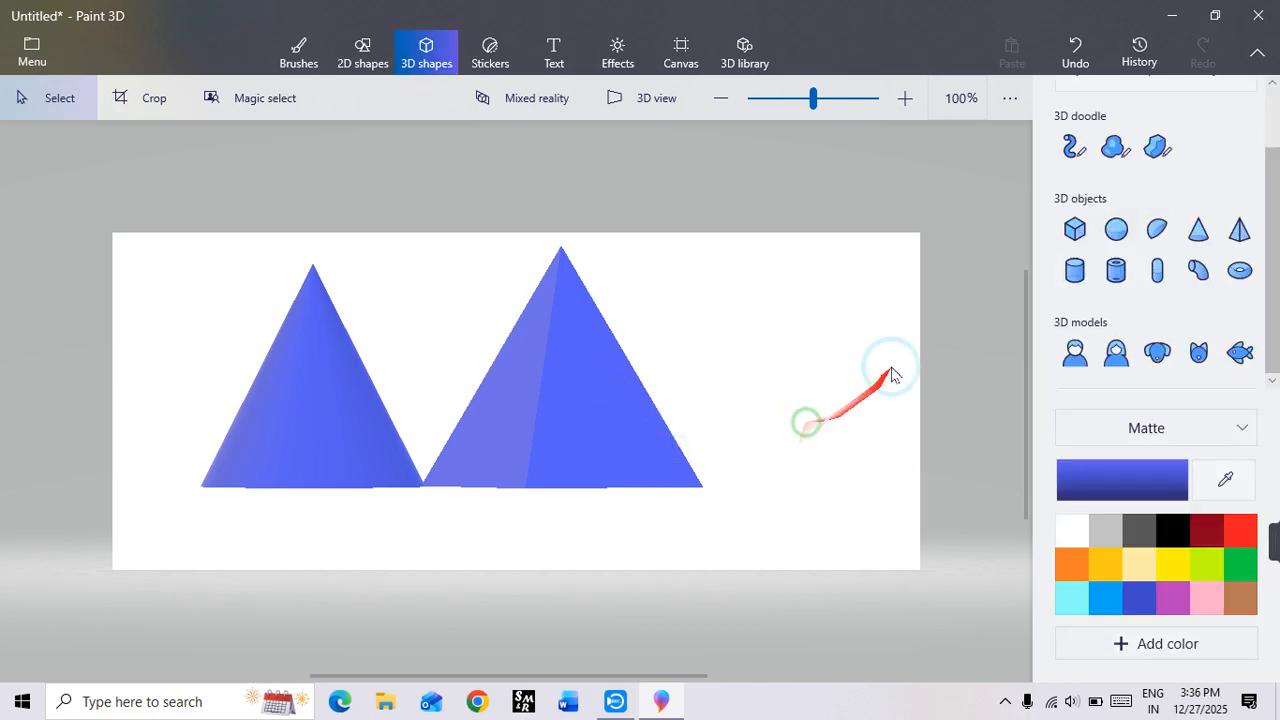
# Step: Select both the cone and the pyramid, group them and clear the selection
pyautogui.click(570, 365)
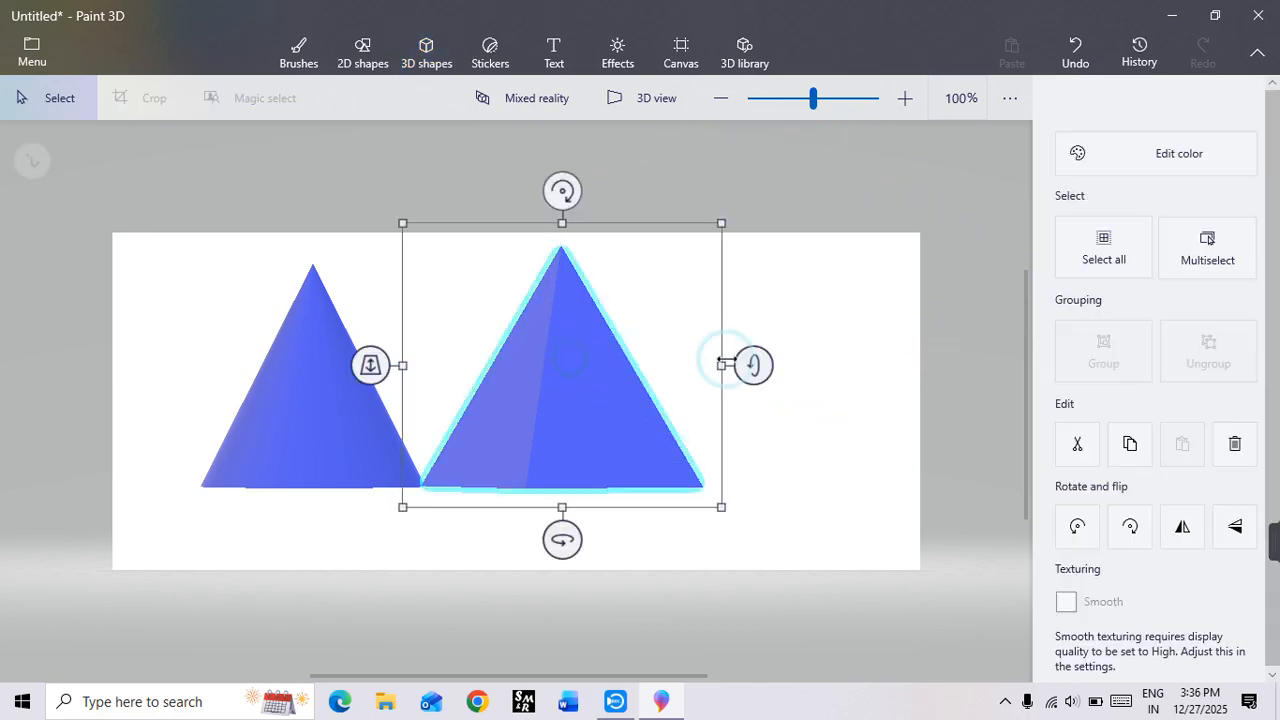
pyautogui.click(1104, 245)
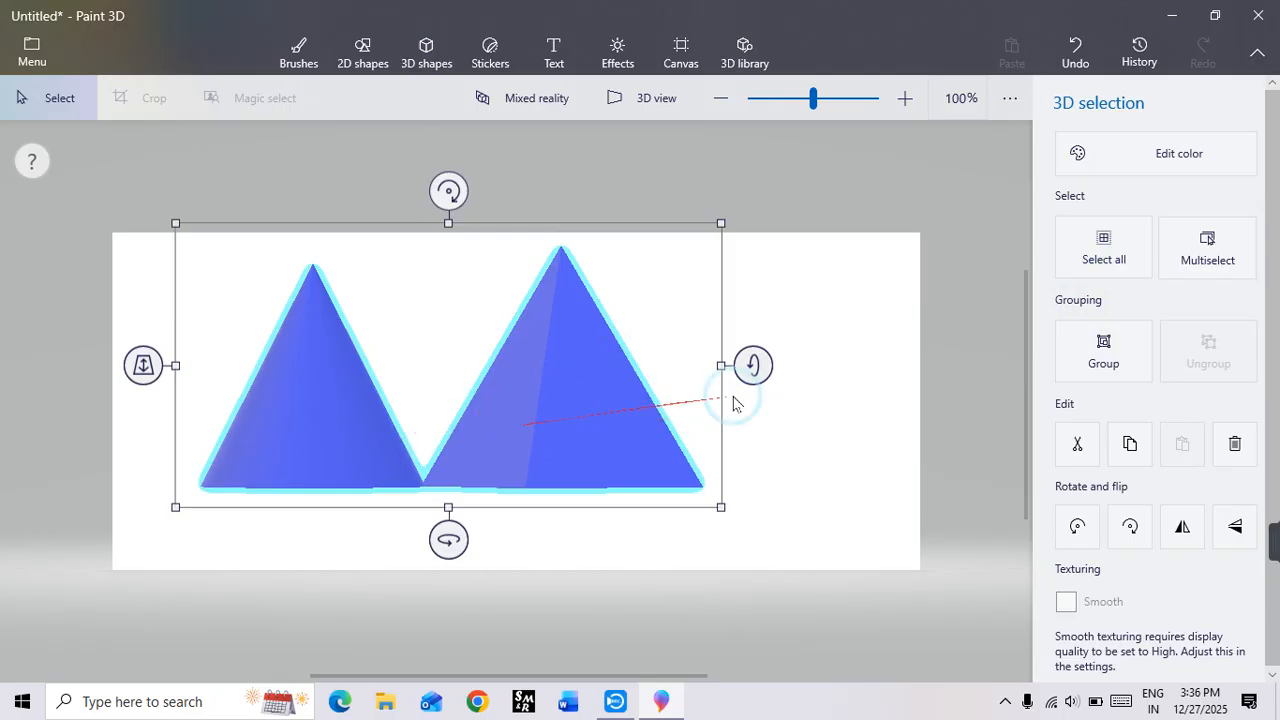
pyautogui.click(1123, 352)
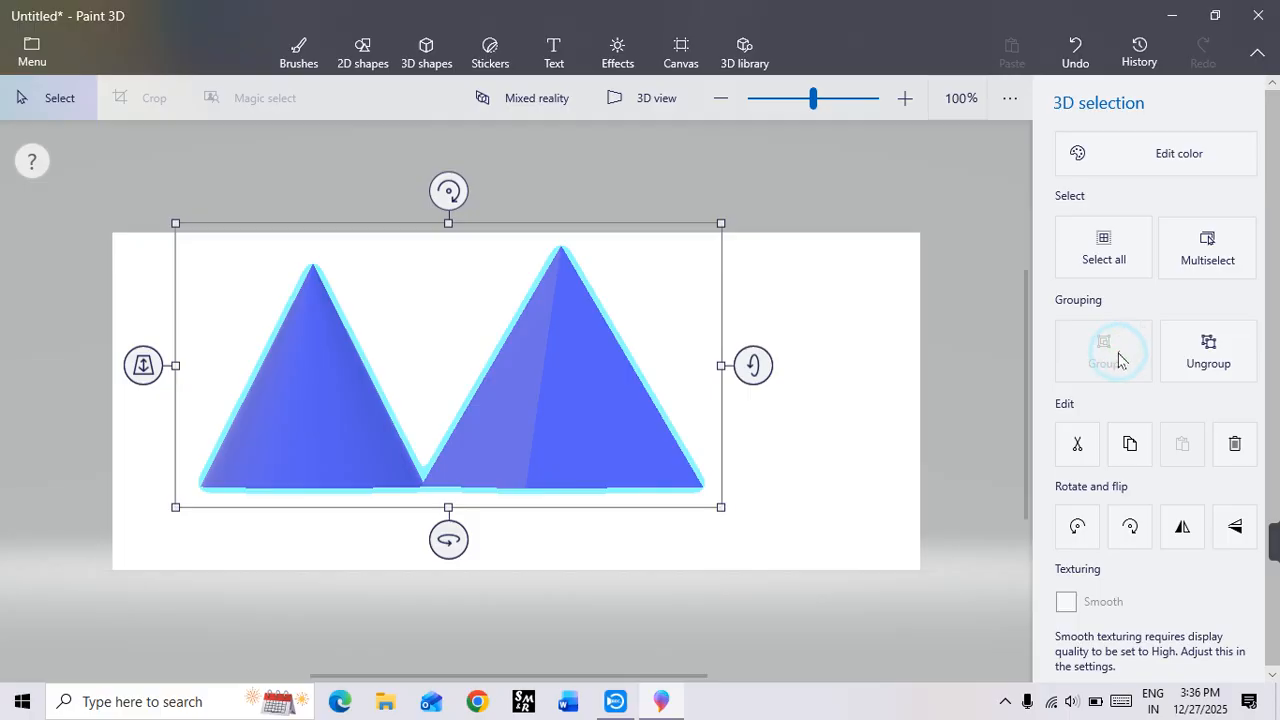
pyautogui.click(751, 428)
# Step: Move the grouped cone and pyramid slightly left and try rotating the group around its vertical axis
pyautogui.click(657, 432)
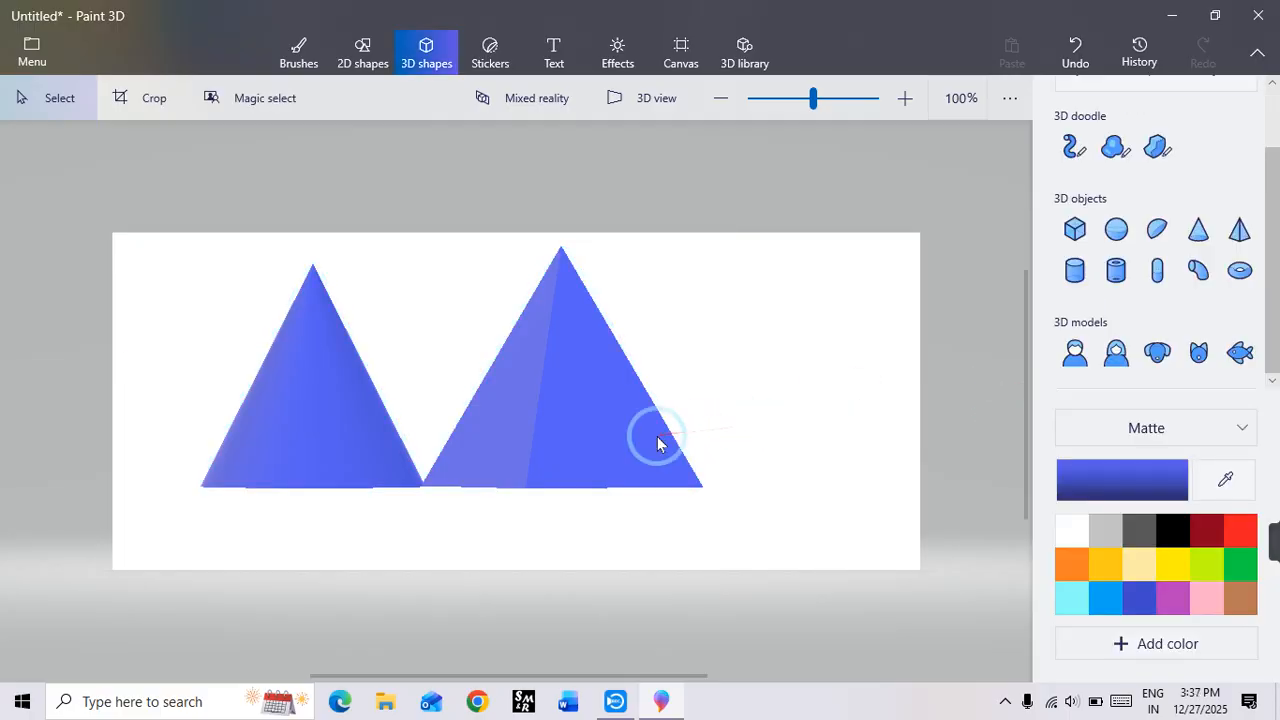
pyautogui.moveTo(656, 424); pyautogui.dragTo(629, 430)
pyautogui.moveTo(423, 543); pyautogui.dragTo(428, 598)
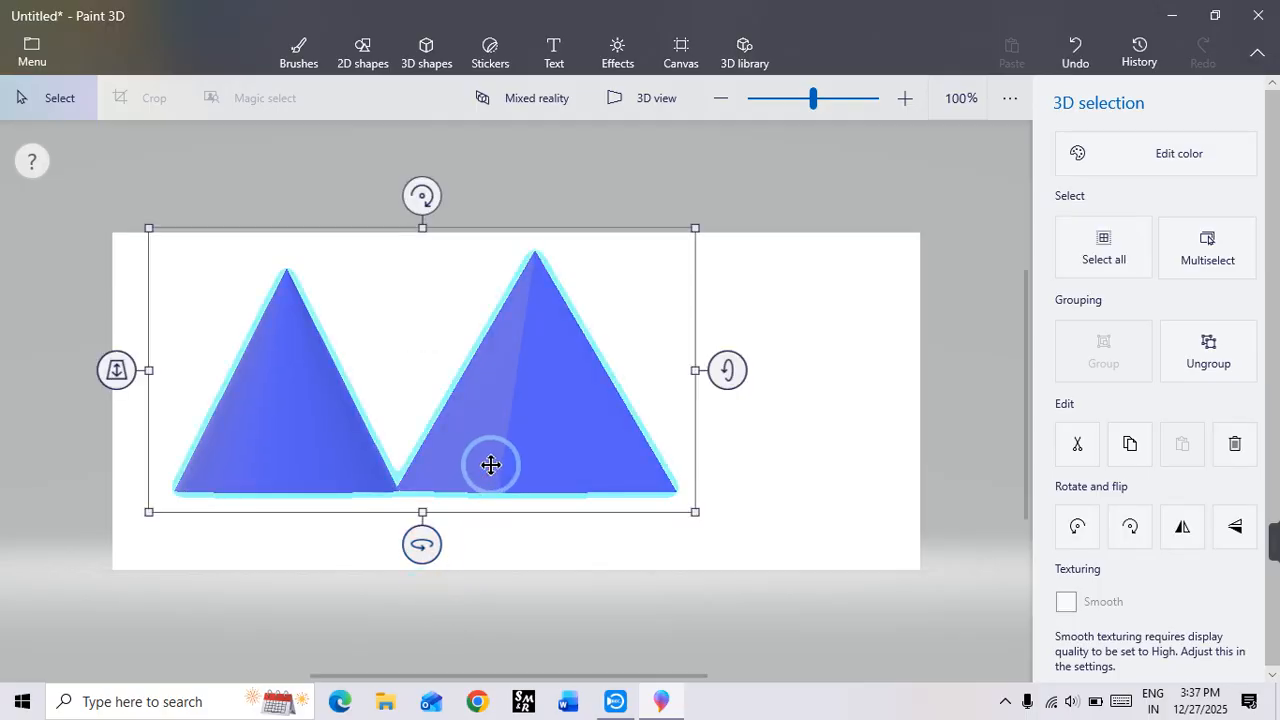
# Step: Ungroup the cone and pyramid, and move the pyramid alone to the right, away from the cone
pyautogui.click(1245, 358)
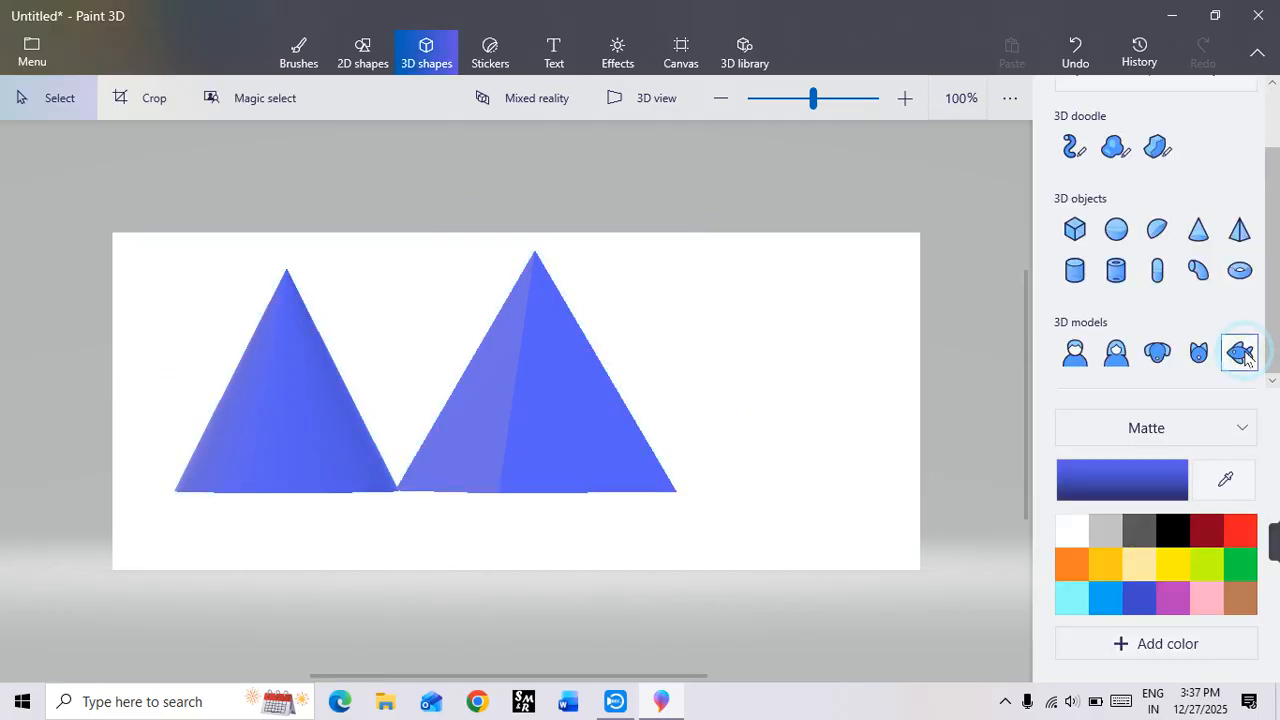
pyautogui.click(566, 451)
pyautogui.moveTo(566, 451); pyautogui.dragTo(628, 448)
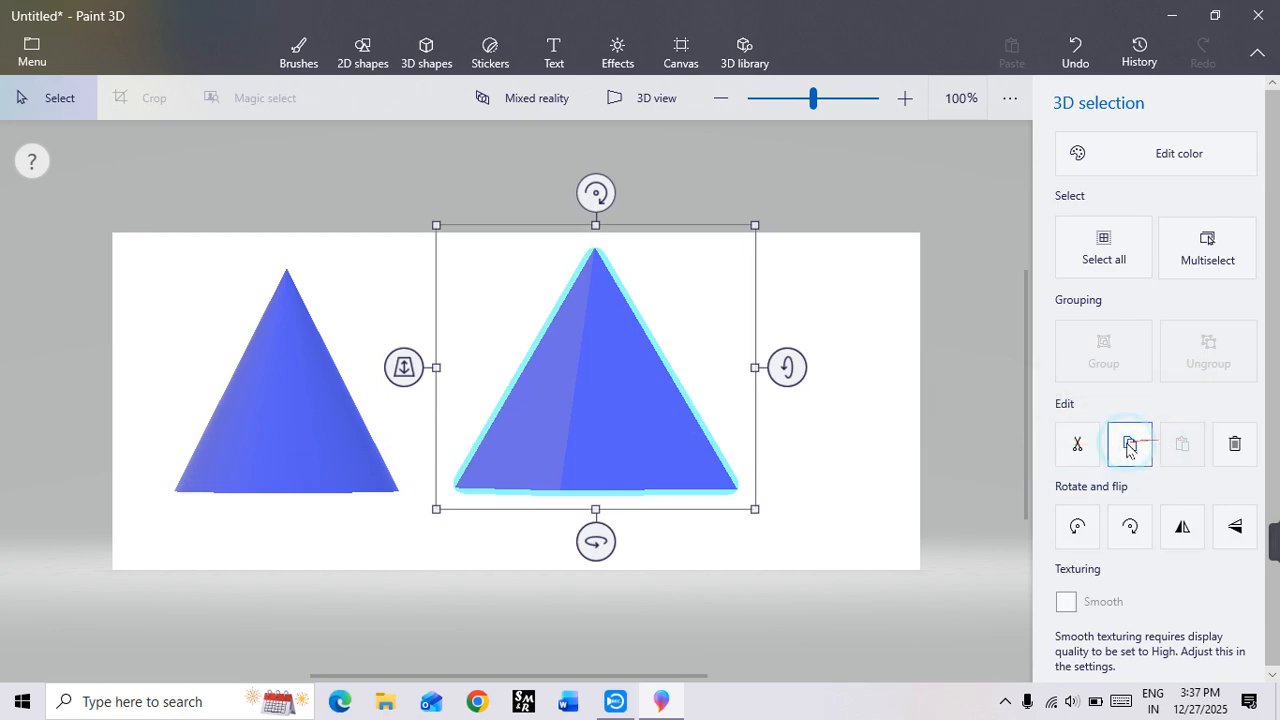
# Step: Cut the pyramid and paste it back, and place a pasted copy of it near the canvas's right edge
pyautogui.click(1074, 452)
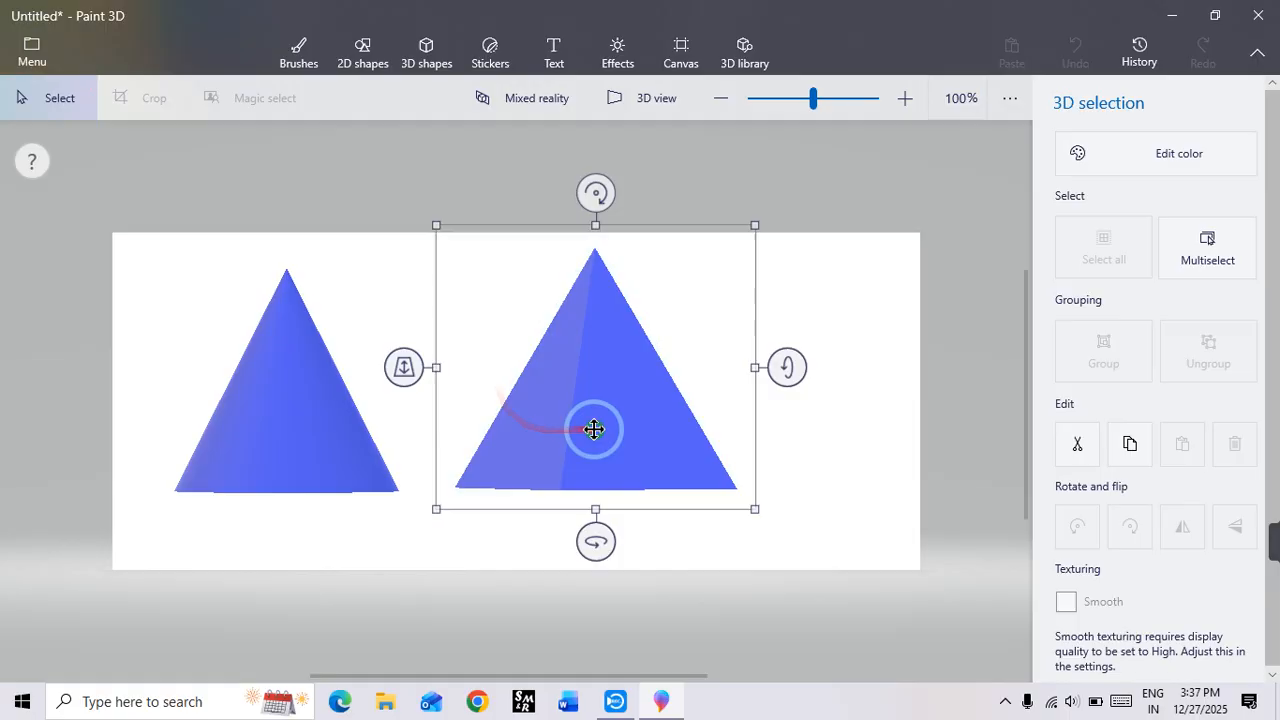
pyautogui.moveTo(590, 424); pyautogui.dragTo(670, 452)
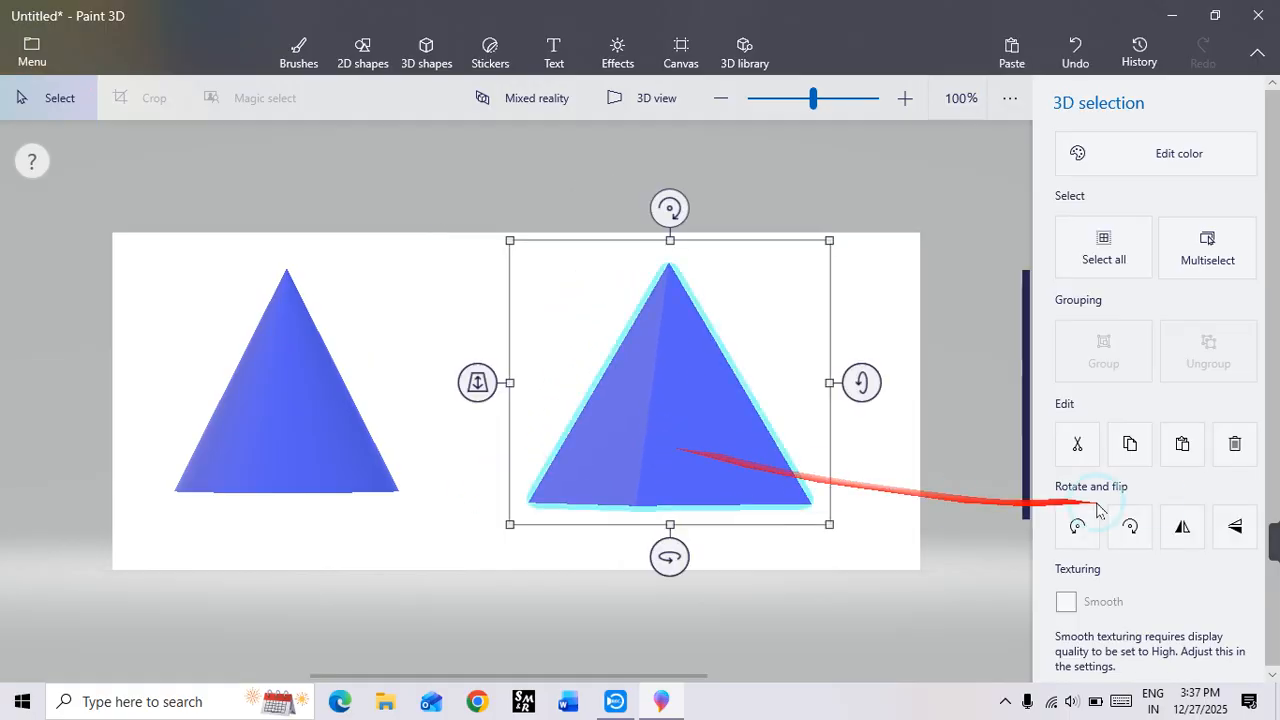
pyautogui.click(1148, 455)
pyautogui.click(1012, 58)
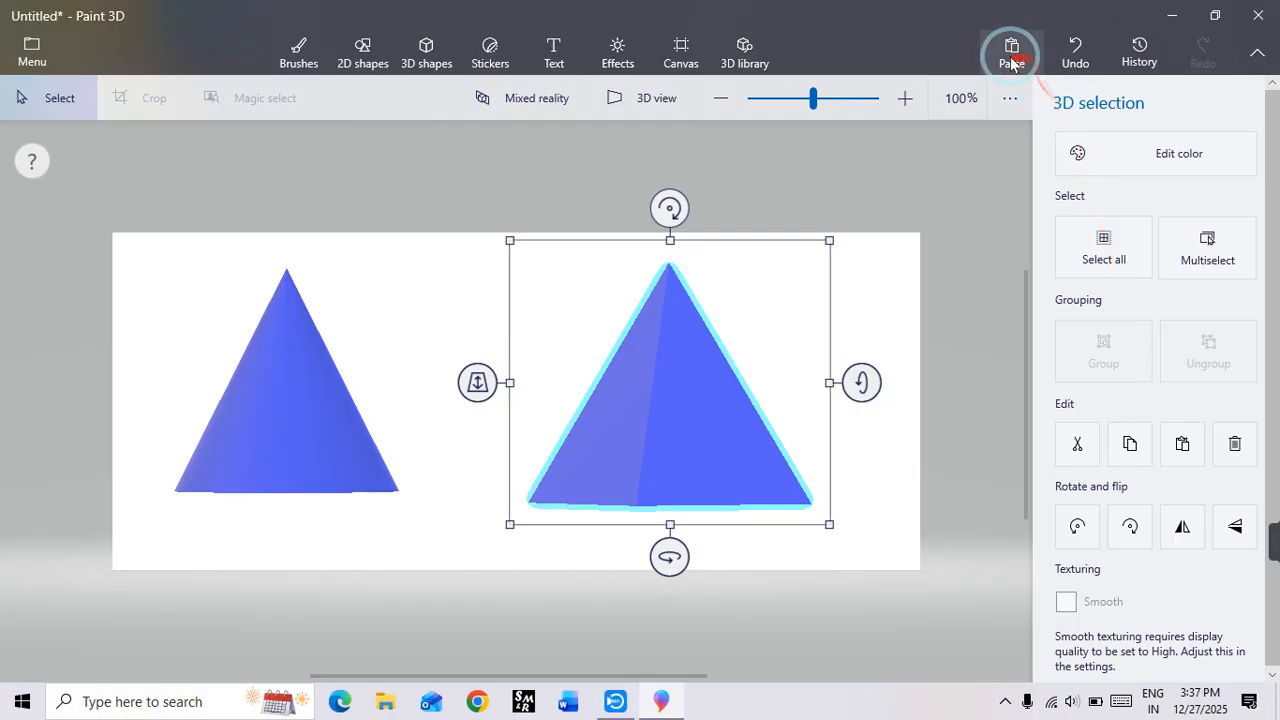
pyautogui.moveTo(606, 434); pyautogui.dragTo(810, 440)
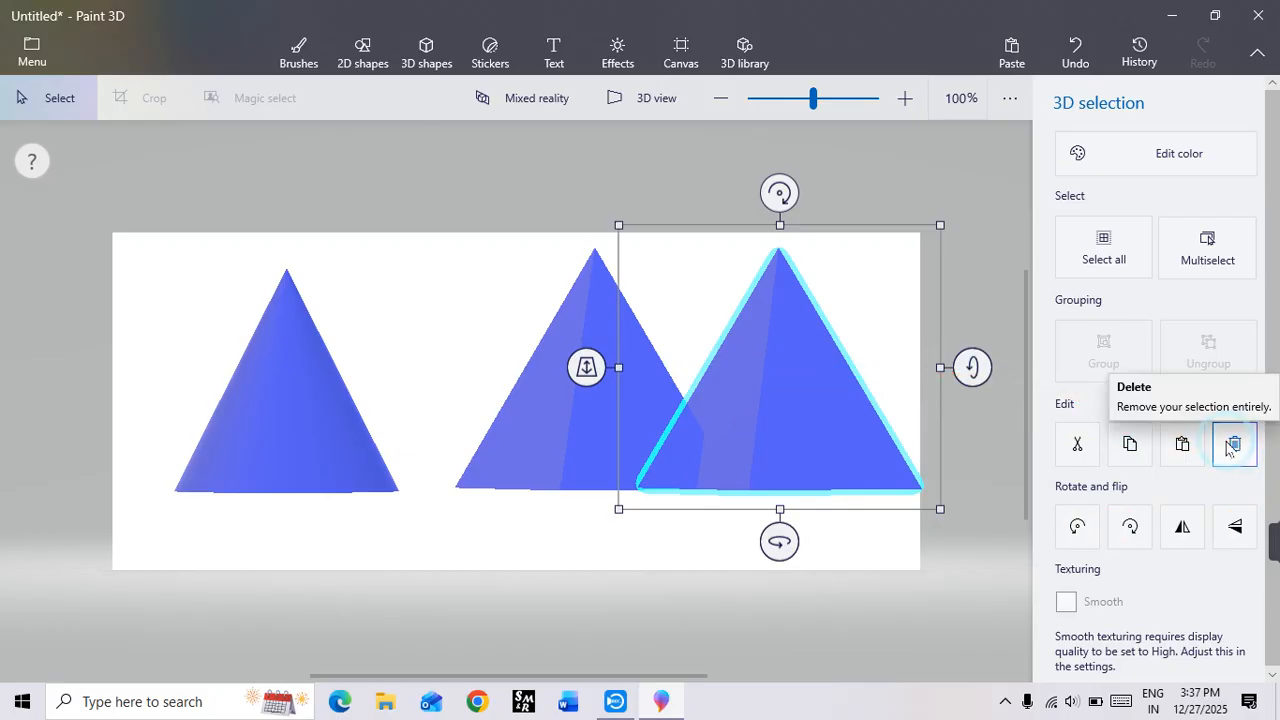
# Step: Try rotating the rightmost pyramid counter-clockwise in 90-degree steps through a full turn and flipping it horizontally and back
pyautogui.click(1078, 526)
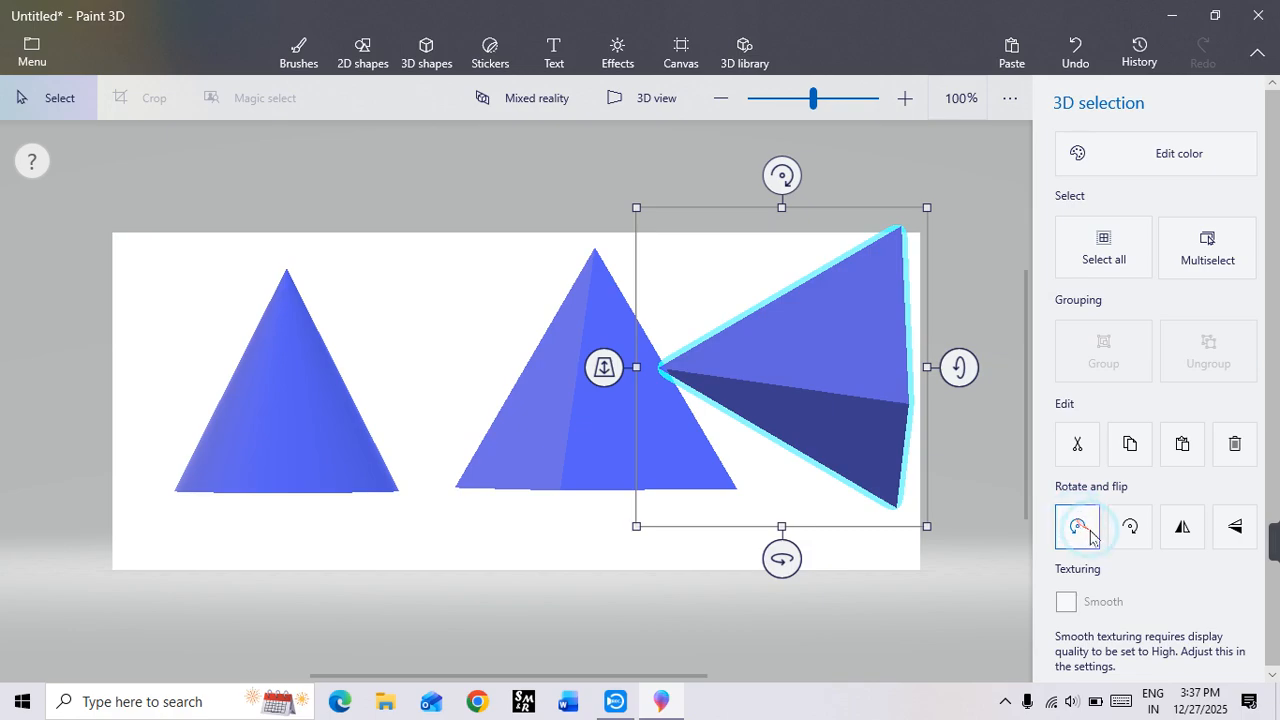
pyautogui.click(1090, 537)
pyautogui.click(1090, 537)
pyautogui.click(1090, 537)
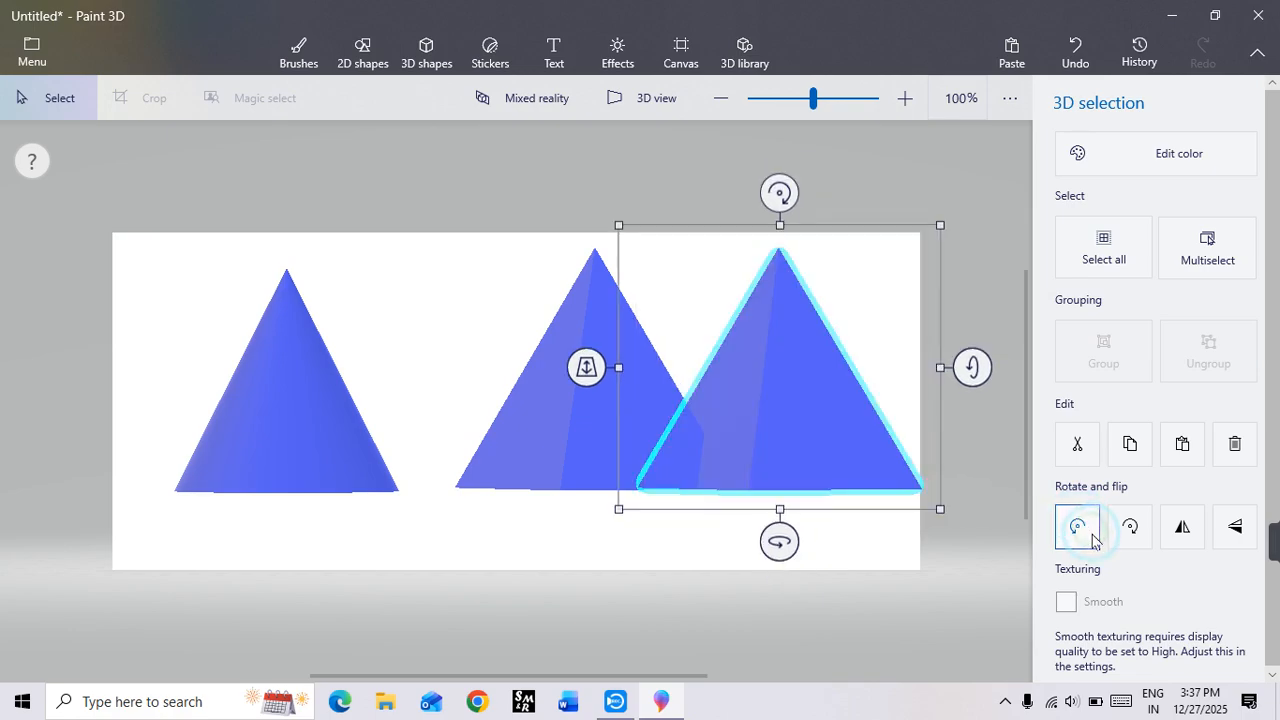
pyautogui.click(1177, 530)
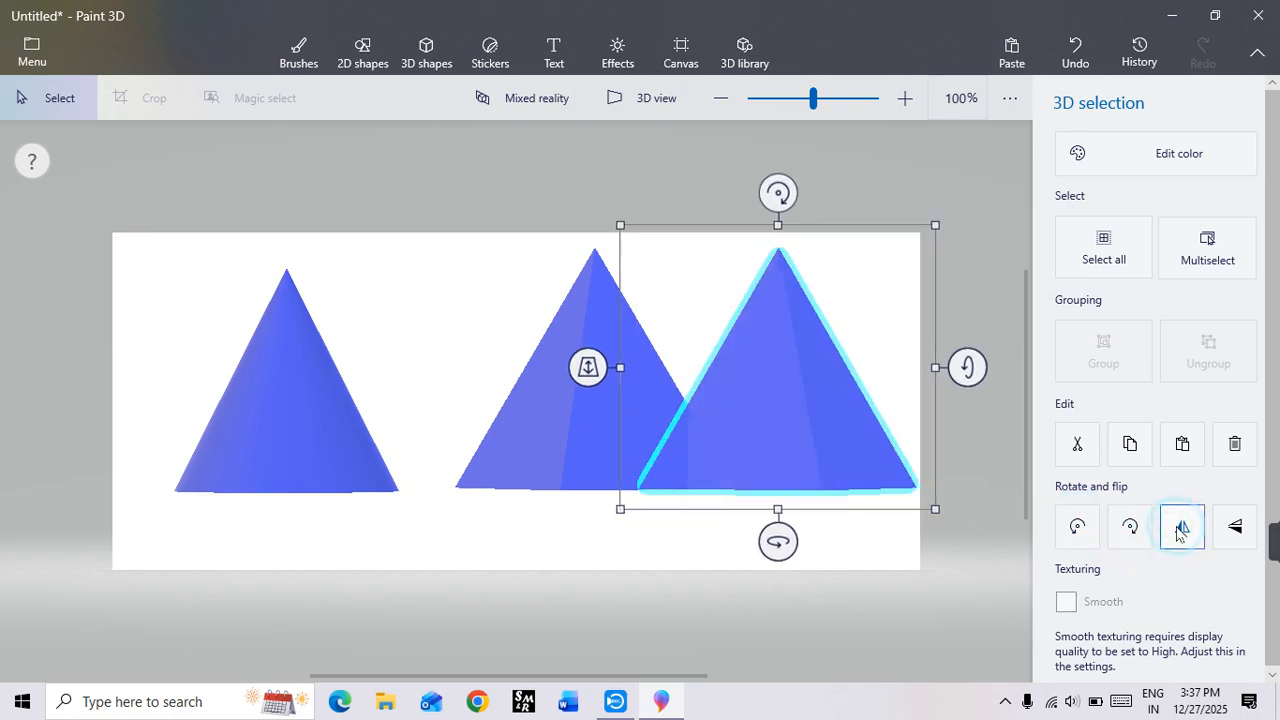
pyautogui.click(1177, 530)
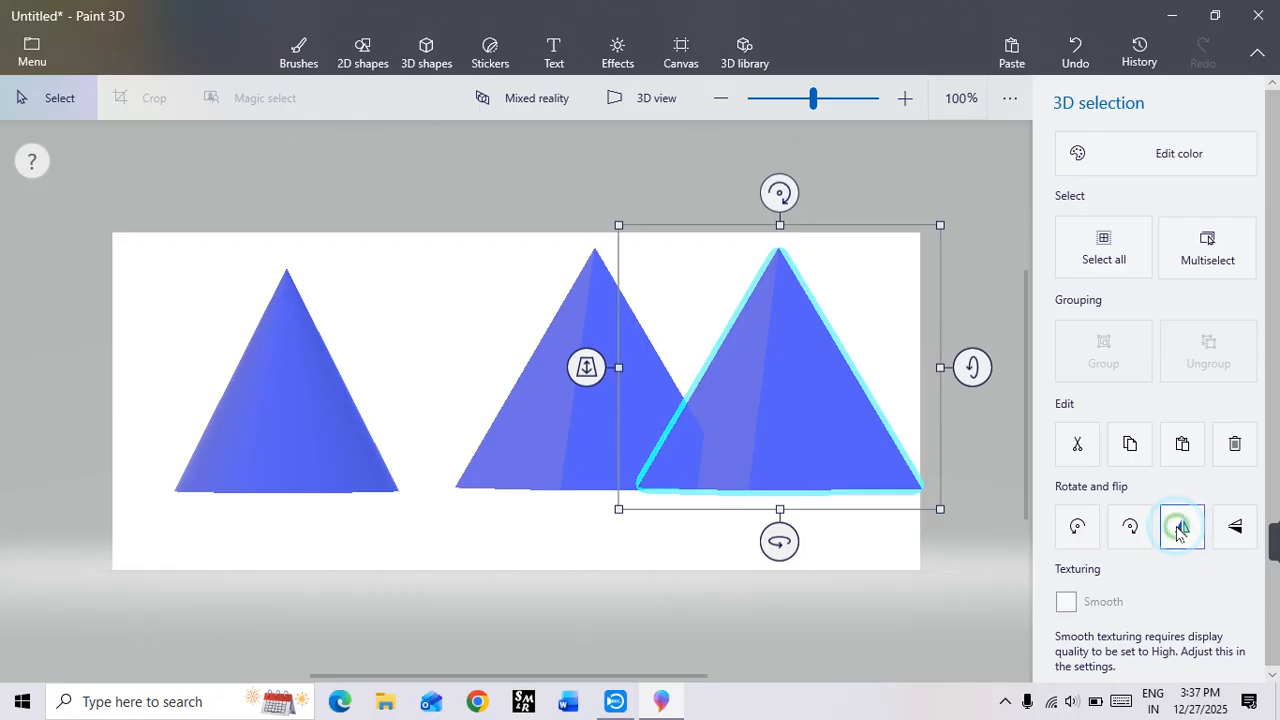
# Step: Flip the rightmost pyramid vertically, move it slightly left against the middle pyramid, and clear the selection
pyautogui.click(1237, 528)
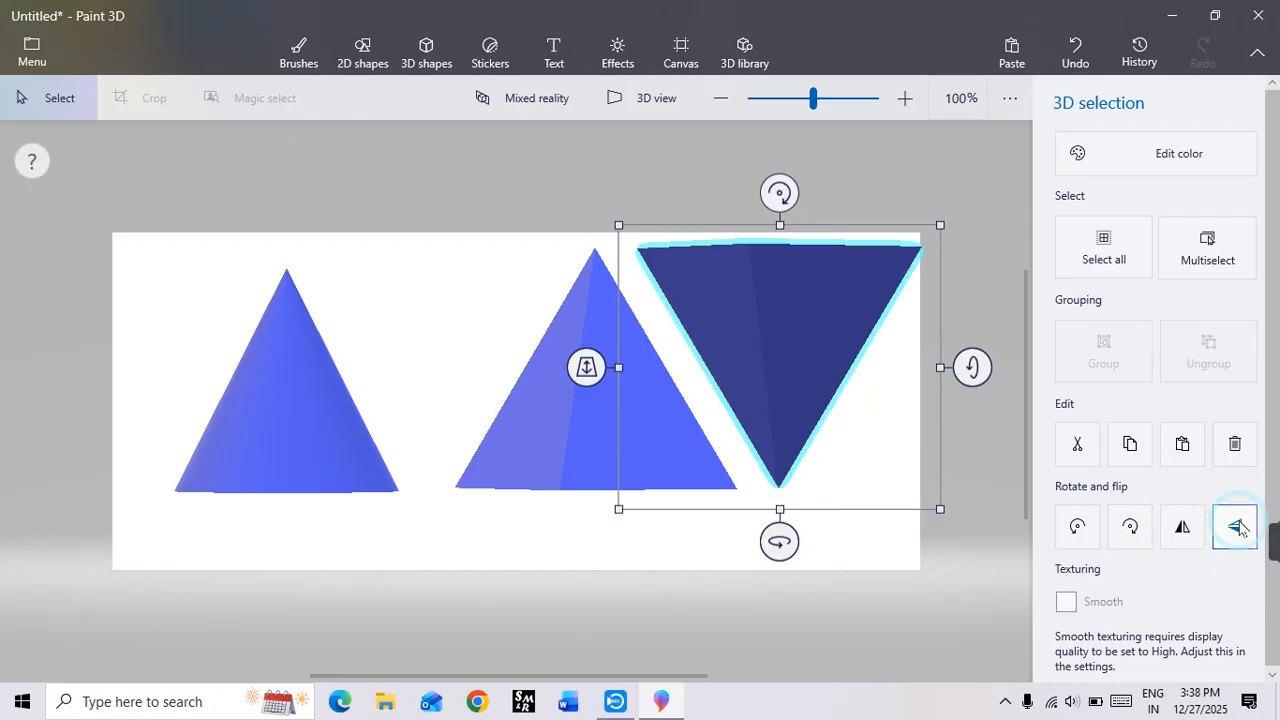
pyautogui.click(1237, 528)
pyautogui.click(1237, 528)
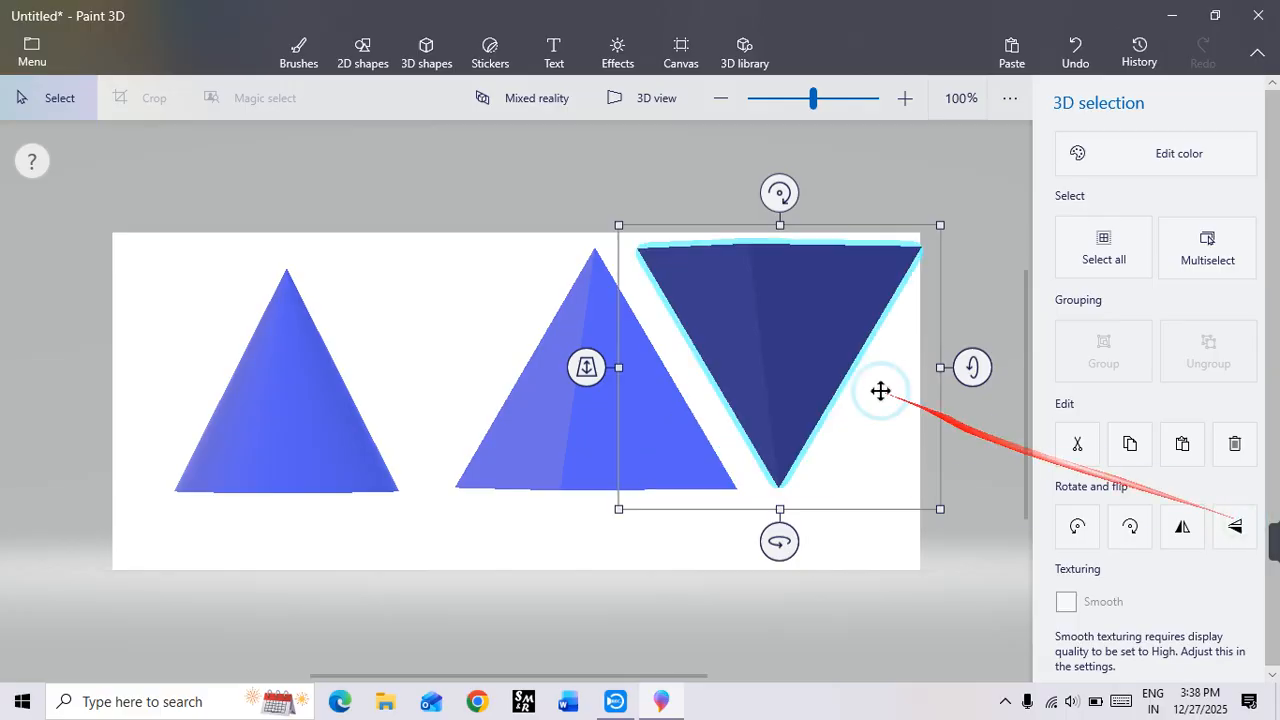
pyautogui.moveTo(798, 328); pyautogui.dragTo(734, 331)
pyautogui.click(859, 553)
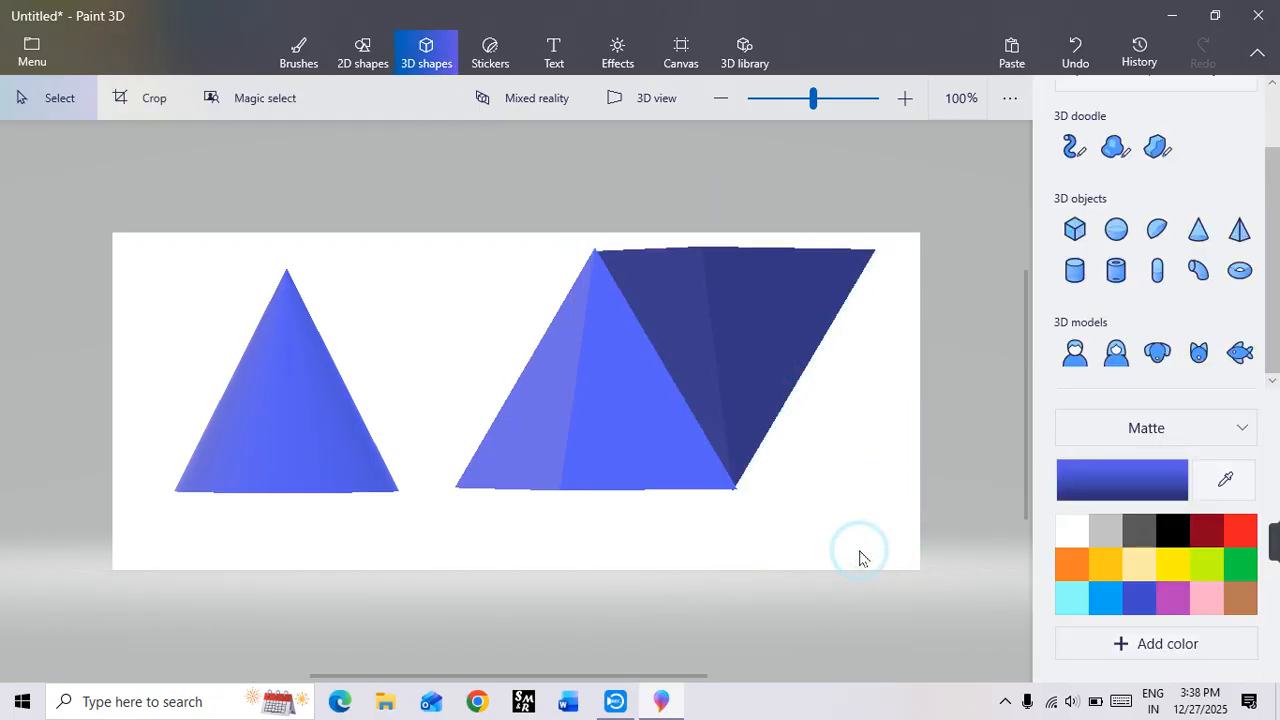
pyautogui.click(784, 328)
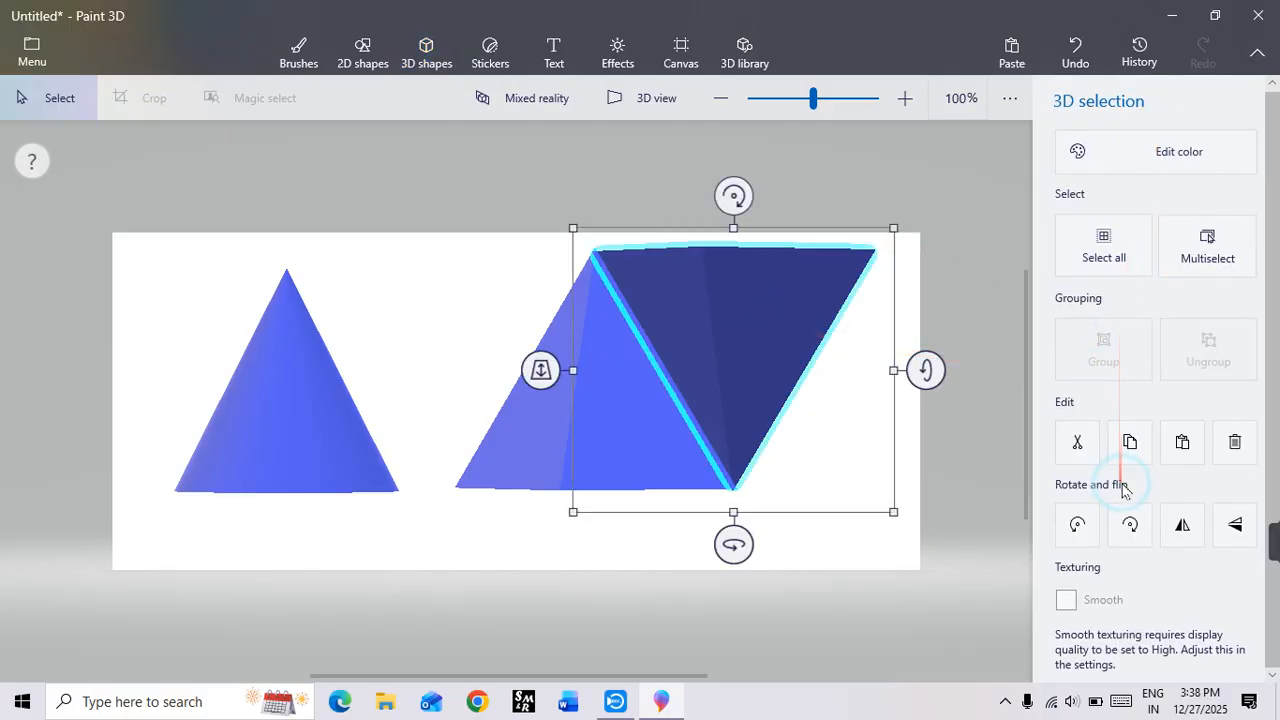
pyautogui.scroll(1, 1125, 491)
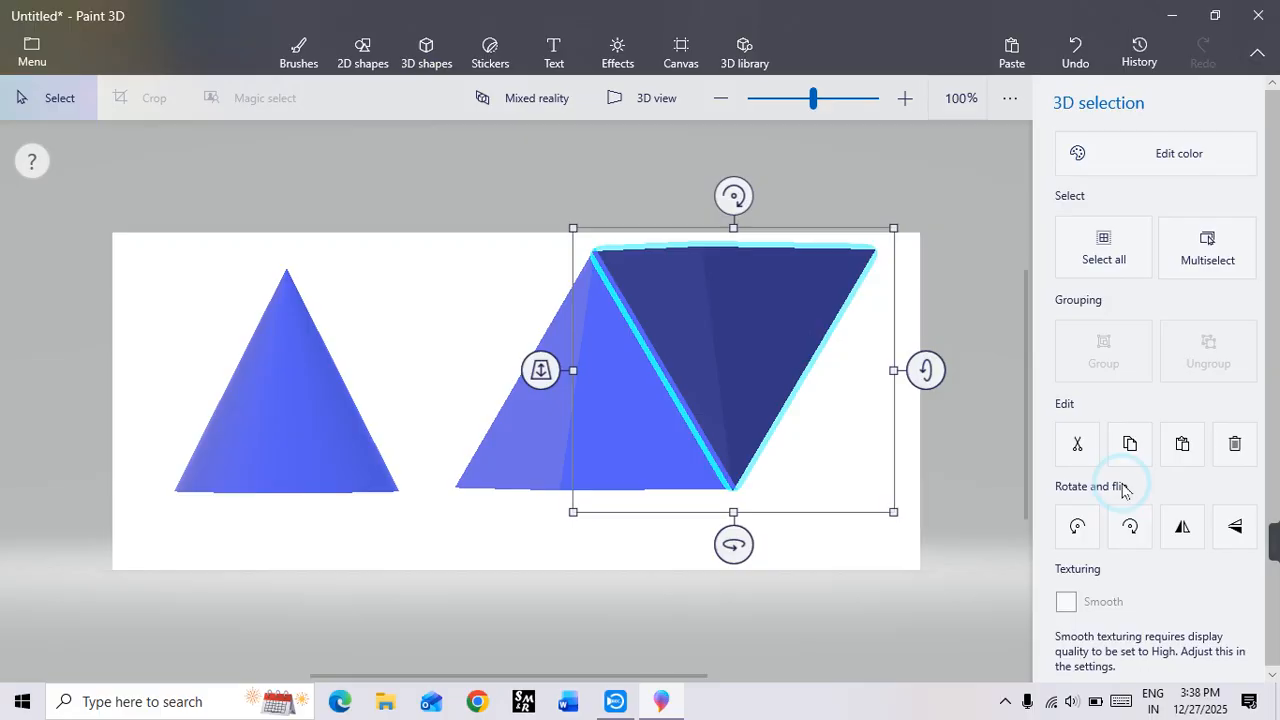
pyautogui.moveTo(1270, 540)
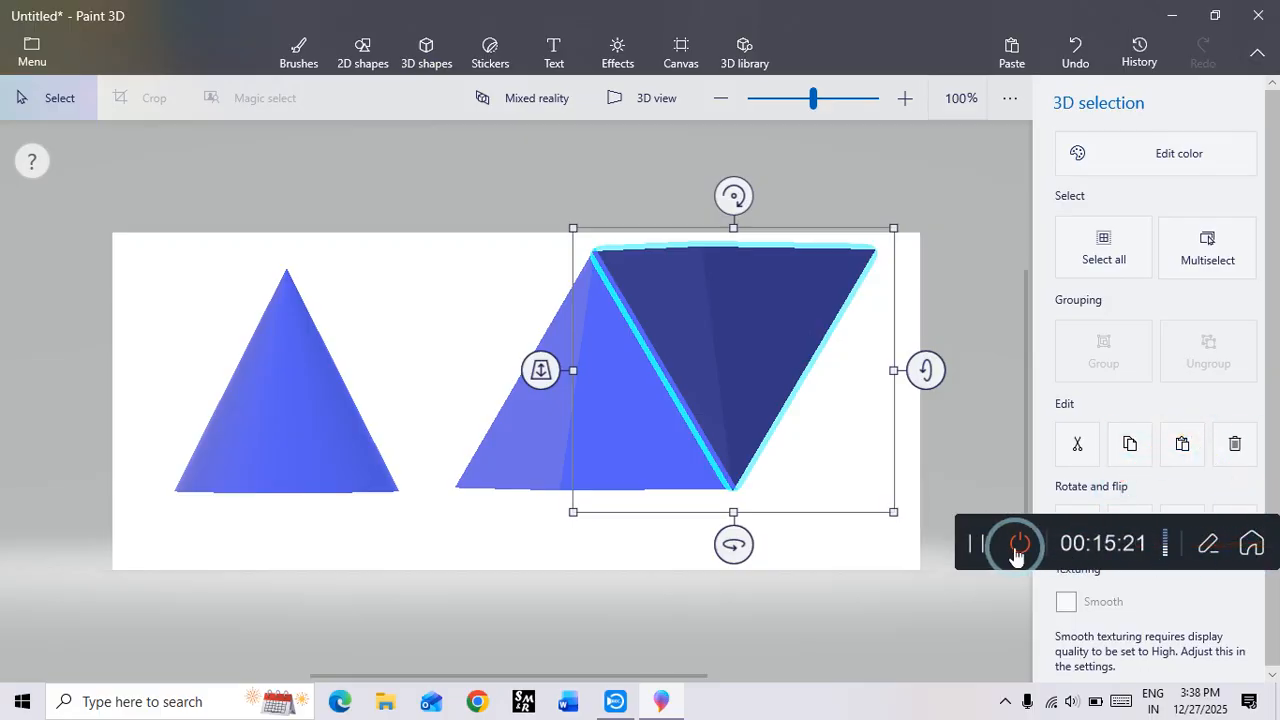
pyautogui.click(965, 550)
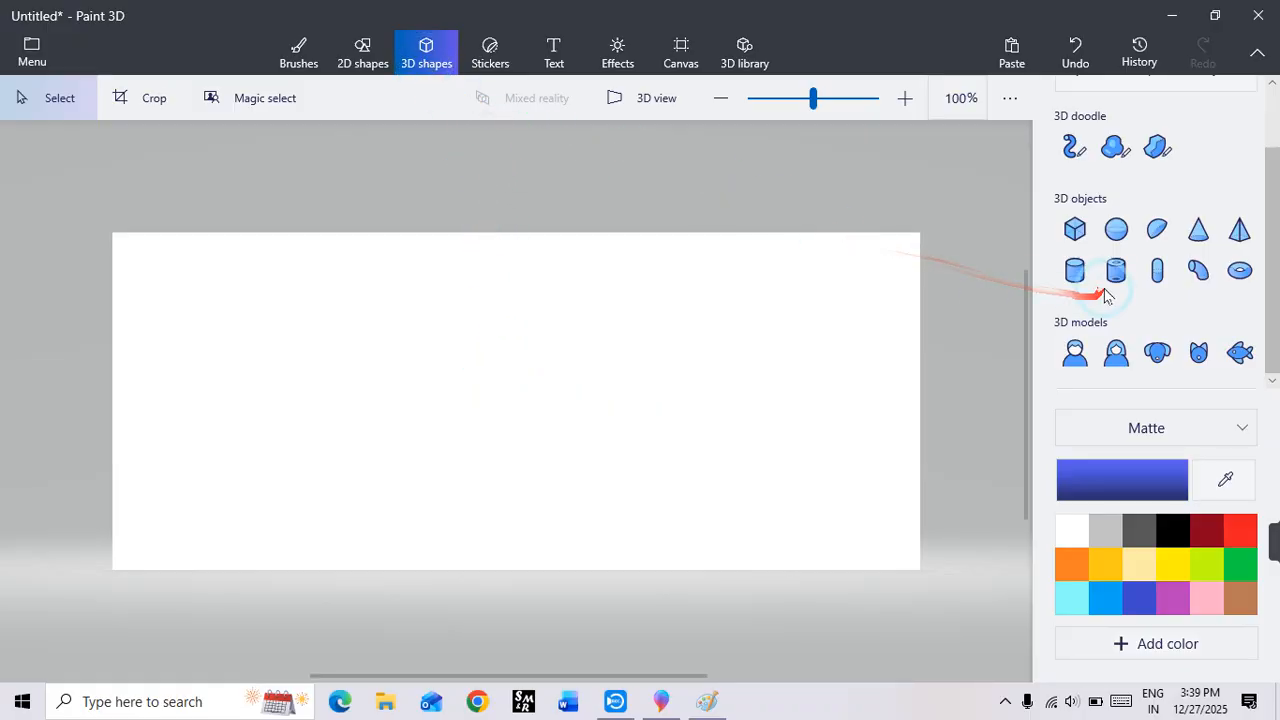
# Step: Add a 3D cube left of the canvas centre, and rotate it around its horizontal and vertical axes to show three faces
pyautogui.click(1074, 229)
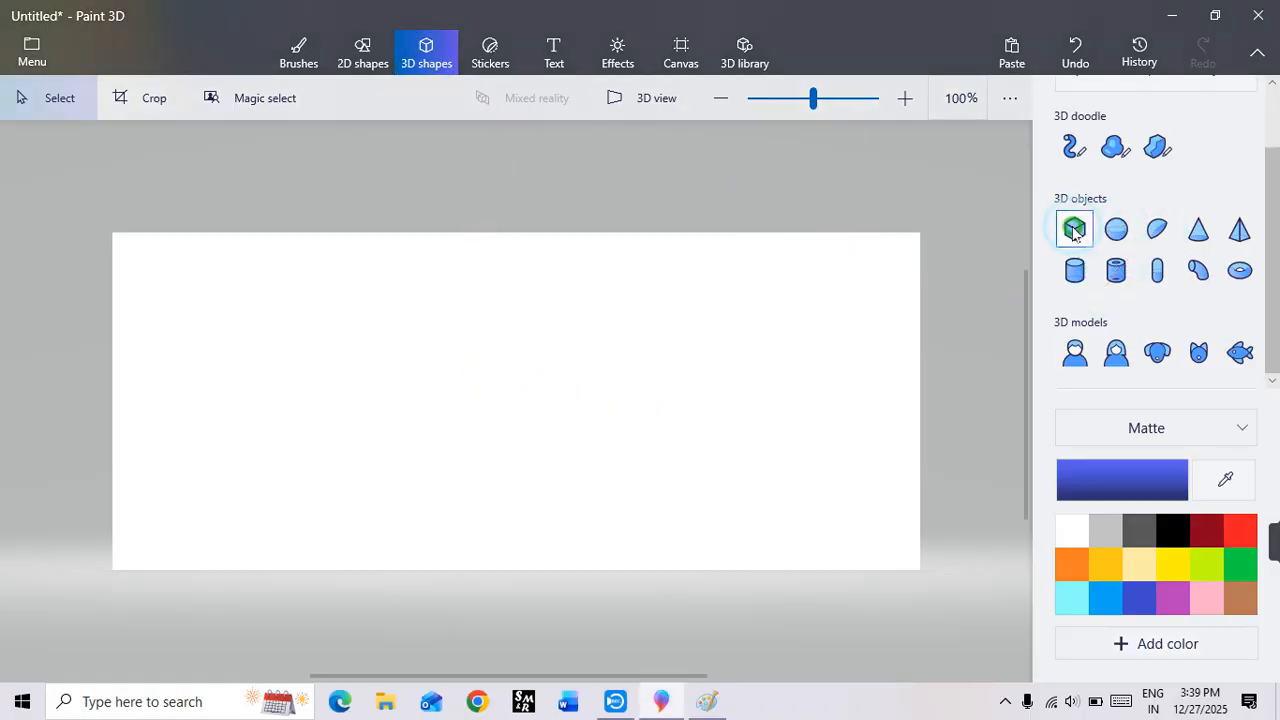
pyautogui.moveTo(352, 294); pyautogui.dragTo(551, 481)
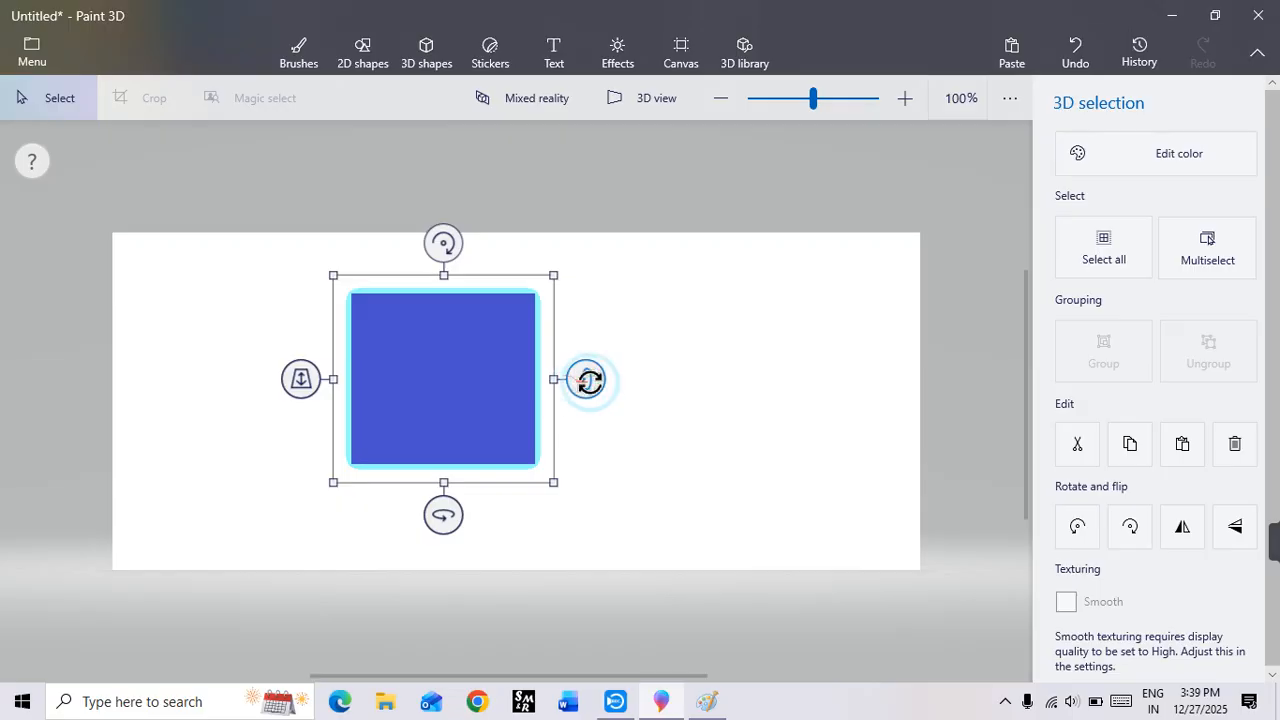
pyautogui.moveTo(588, 381); pyautogui.dragTo(640, 405)
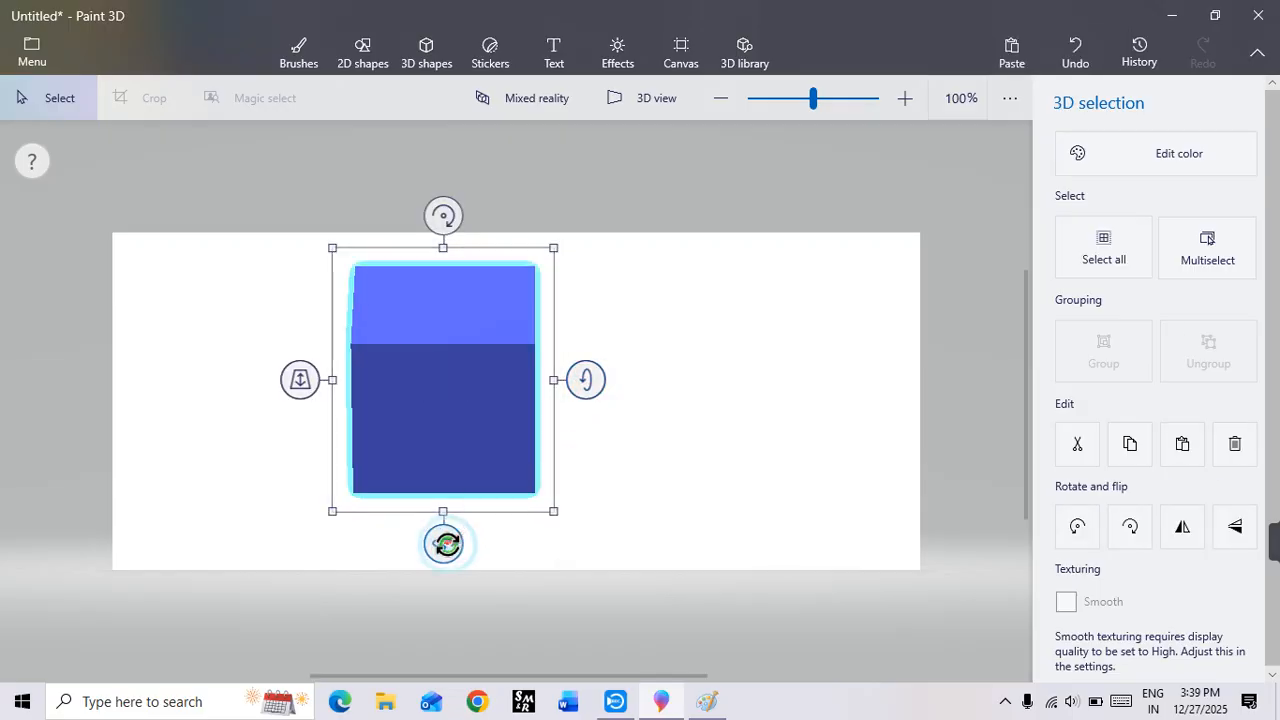
pyautogui.moveTo(444, 544); pyautogui.dragTo(495, 540)
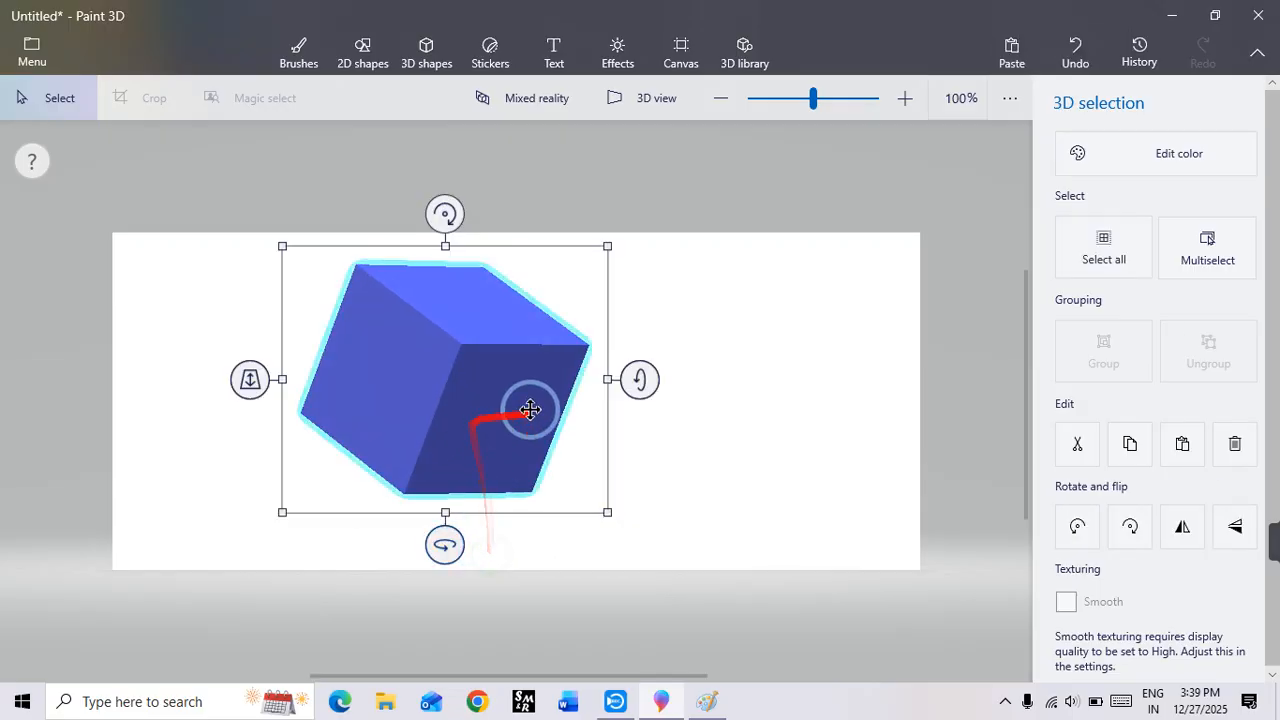
# Step: Recolor the cube red, move it toward the canvas's left edge, and clear the selection
pyautogui.click(1137, 153)
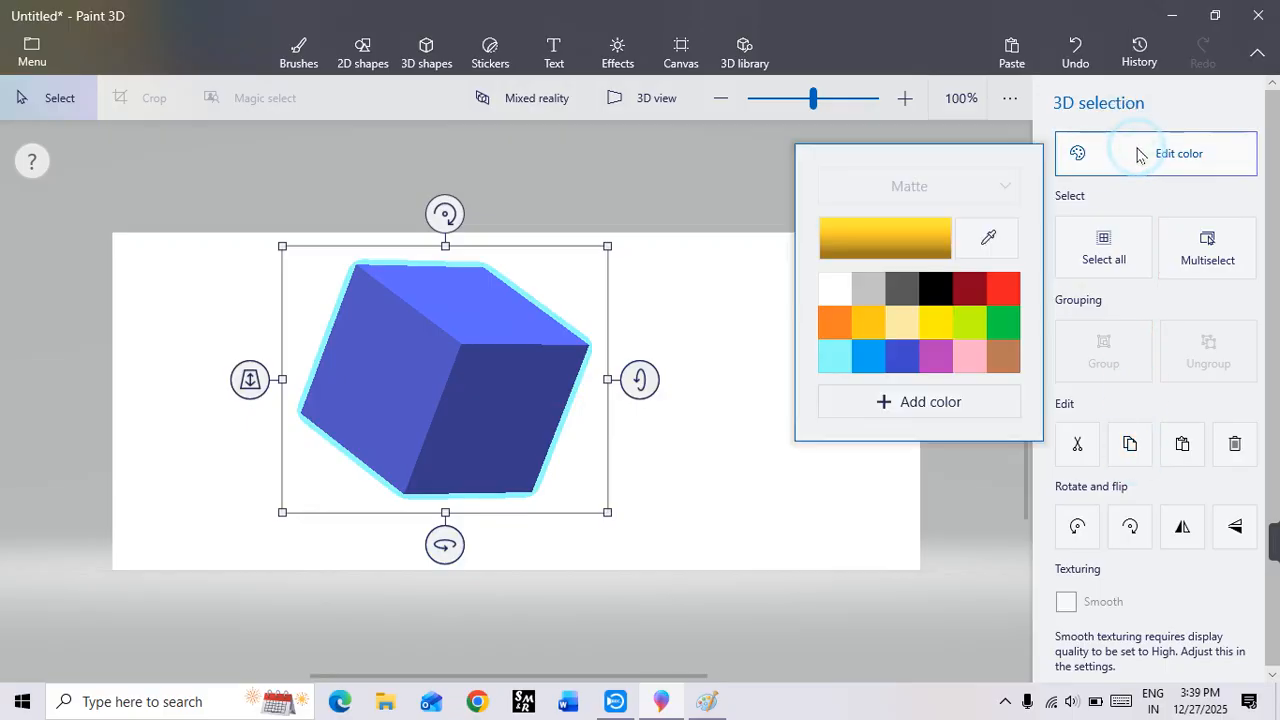
pyautogui.click(997, 290)
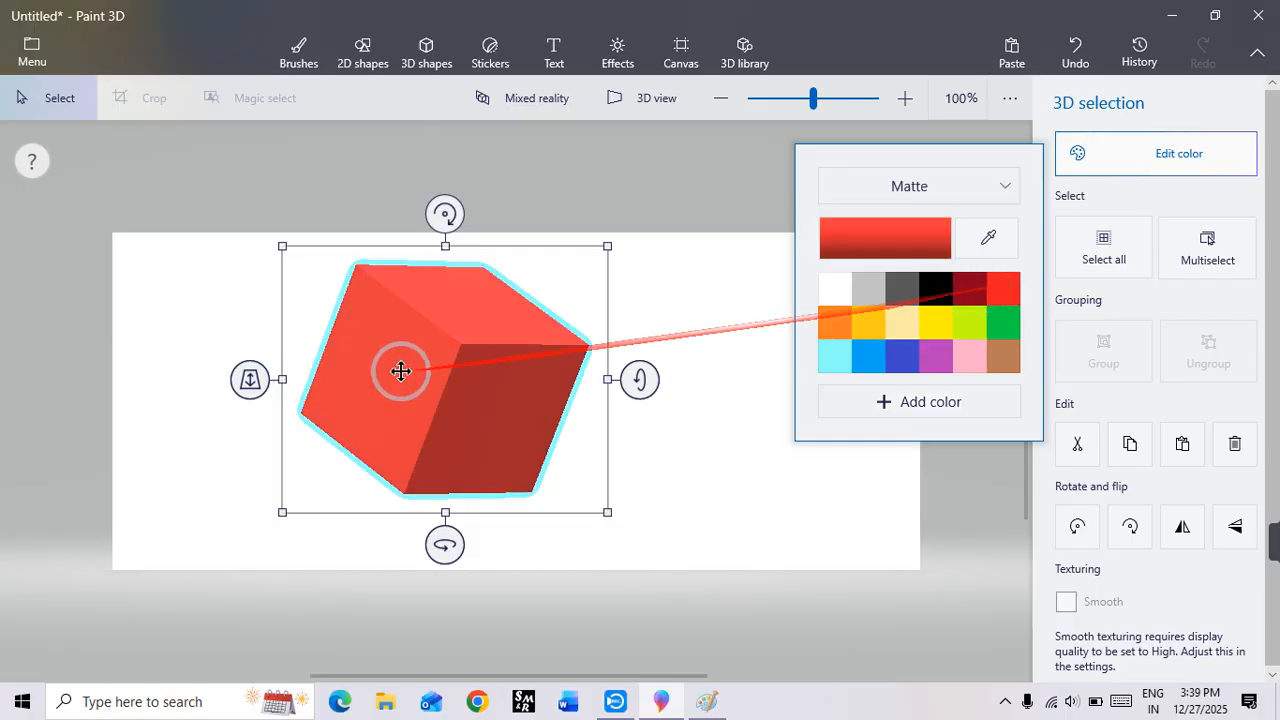
pyautogui.click(380, 374)
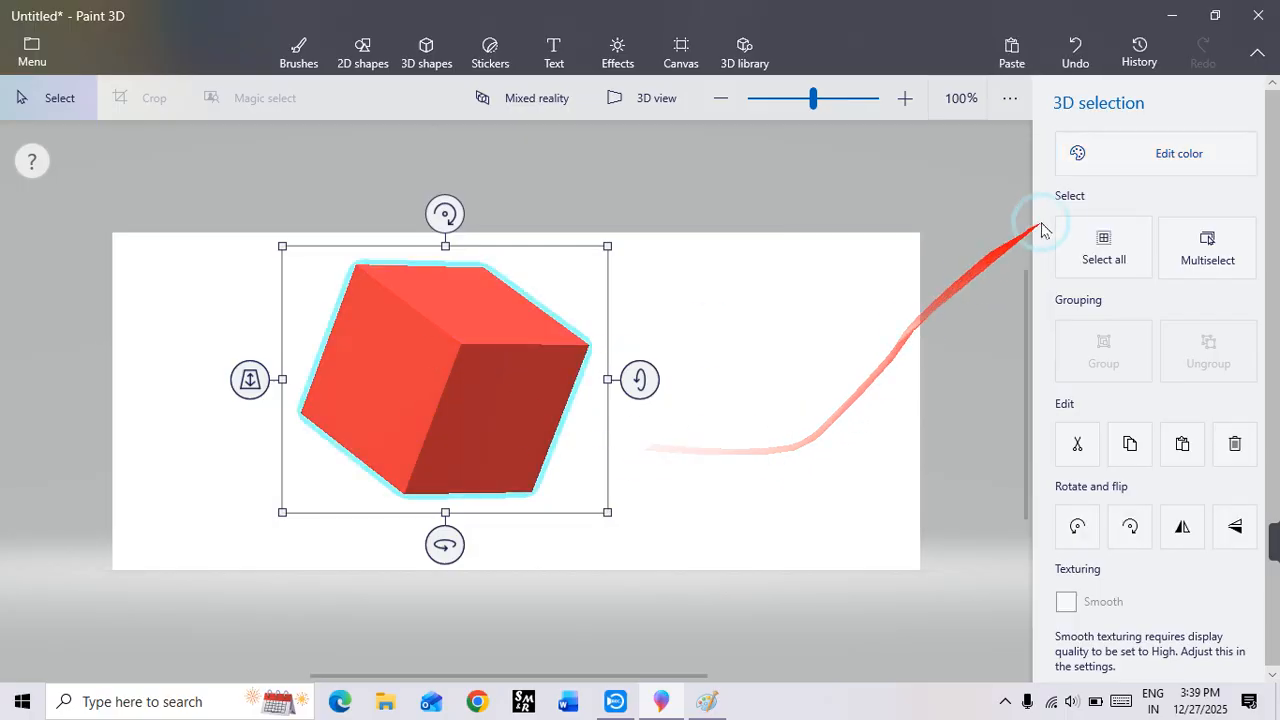
pyautogui.click(1100, 250)
pyautogui.moveTo(584, 362); pyautogui.dragTo(300, 370)
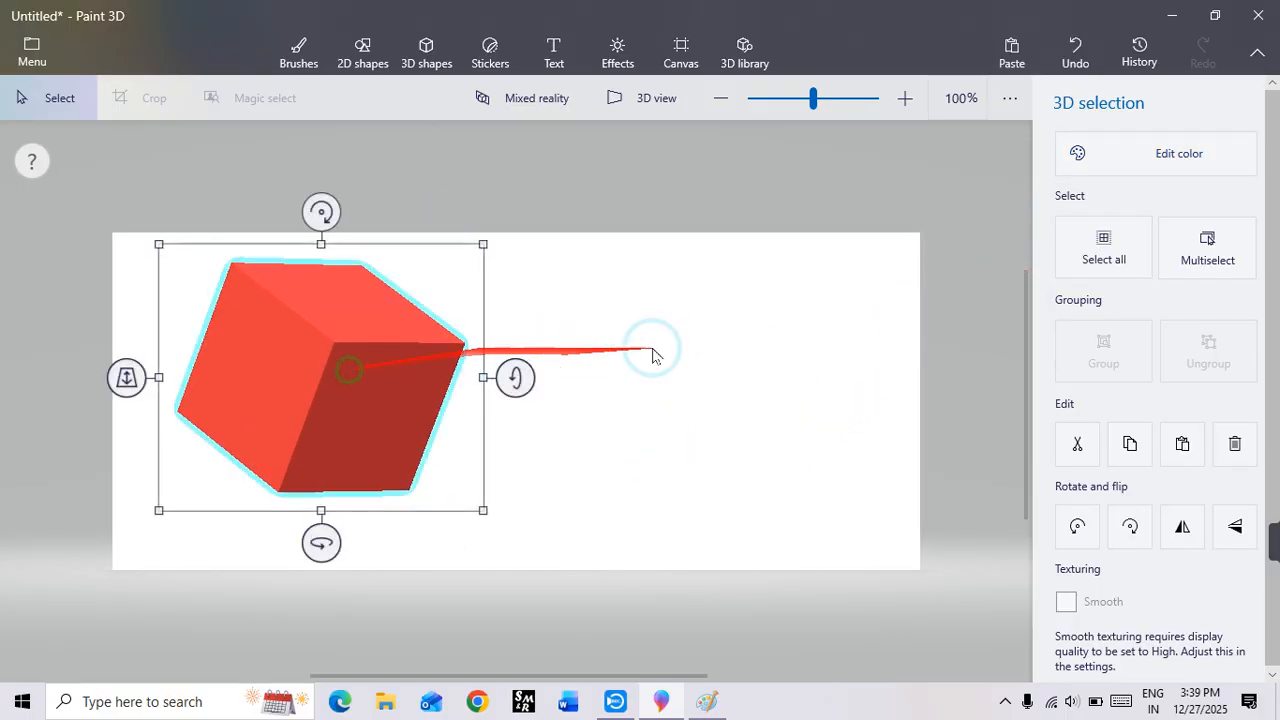
pyautogui.click(680, 346)
# Step: Add a blue 3D tube beside the cube, tilt it to show its top opening, and move it slightly up
pyautogui.click(1116, 270)
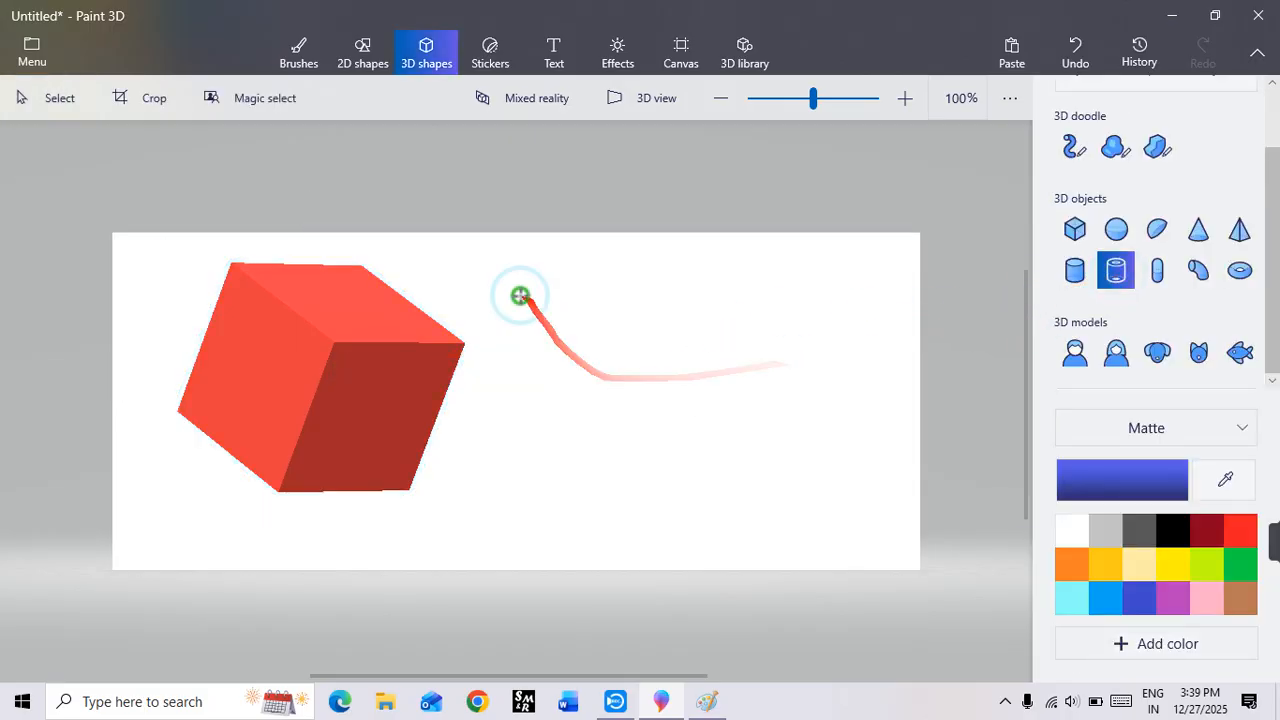
pyautogui.moveTo(520, 294); pyautogui.dragTo(739, 541)
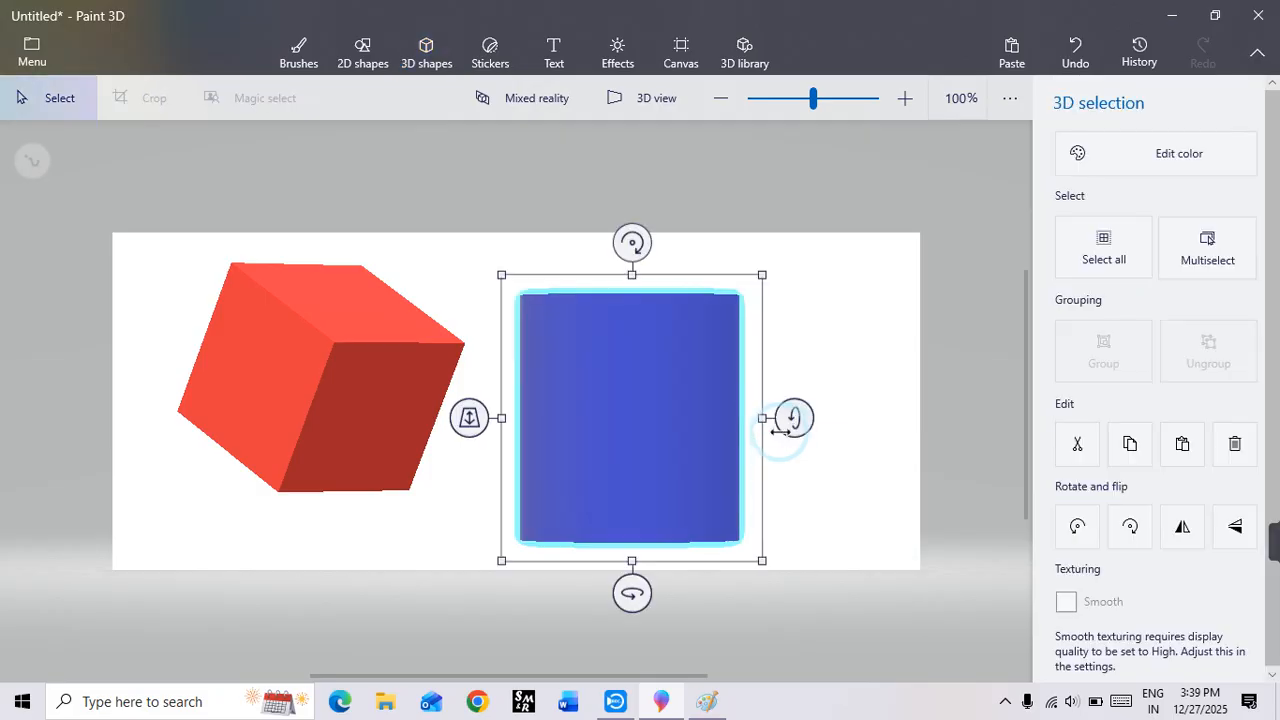
pyautogui.moveTo(810, 416); pyautogui.dragTo(814, 458)
pyautogui.moveTo(606, 451); pyautogui.dragTo(620, 431)
# Step: Select the cube and the tube together with Multiselect, and group them
pyautogui.click(1096, 246)
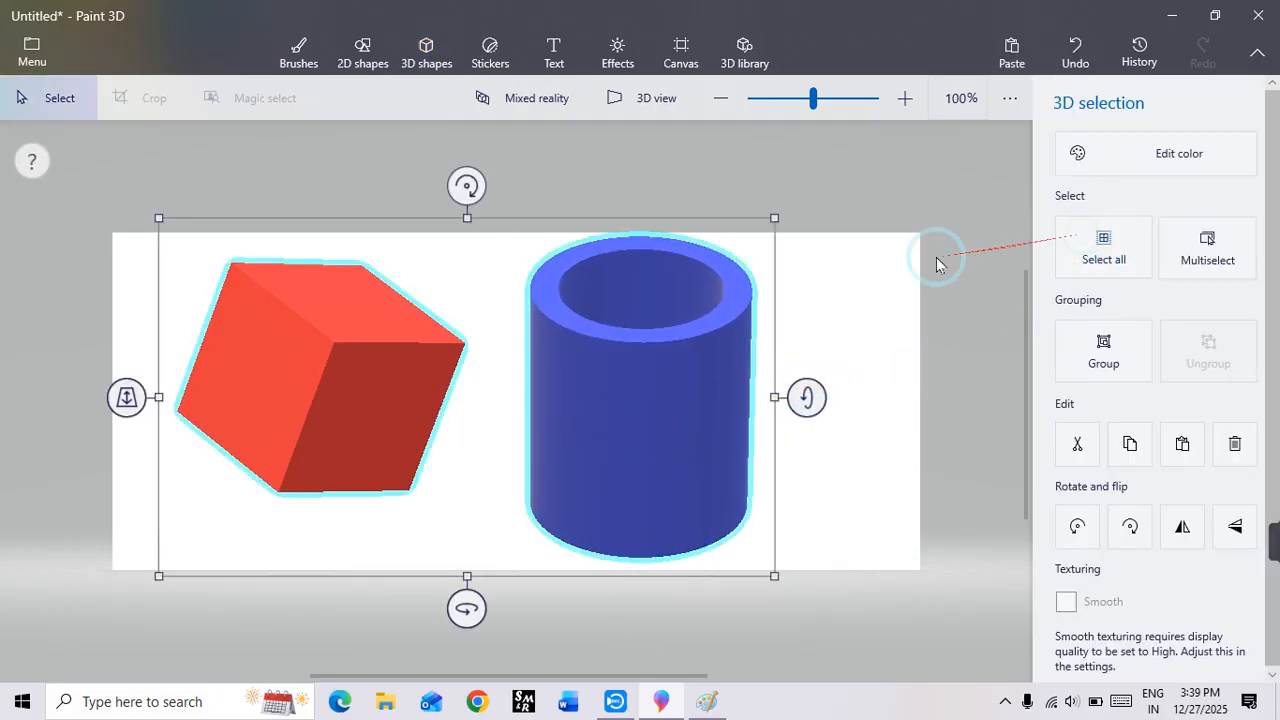
pyautogui.click(631, 393)
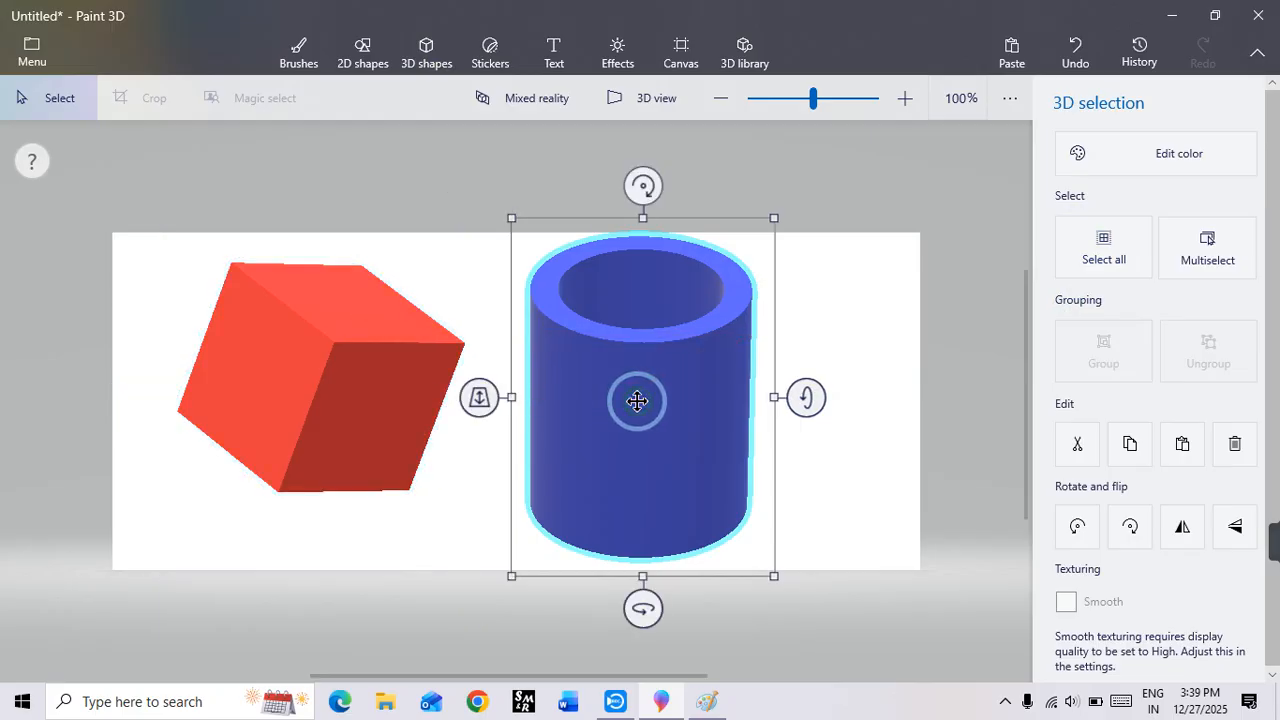
pyautogui.click(1200, 250)
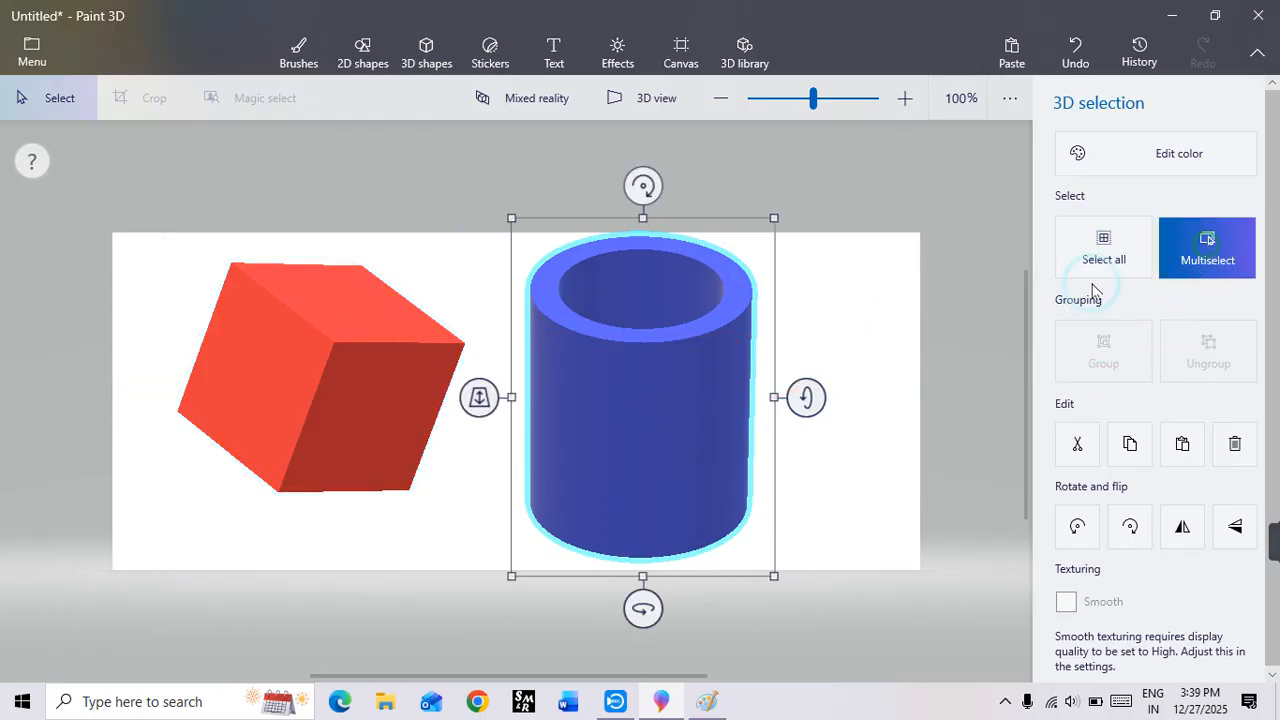
pyautogui.click(334, 397)
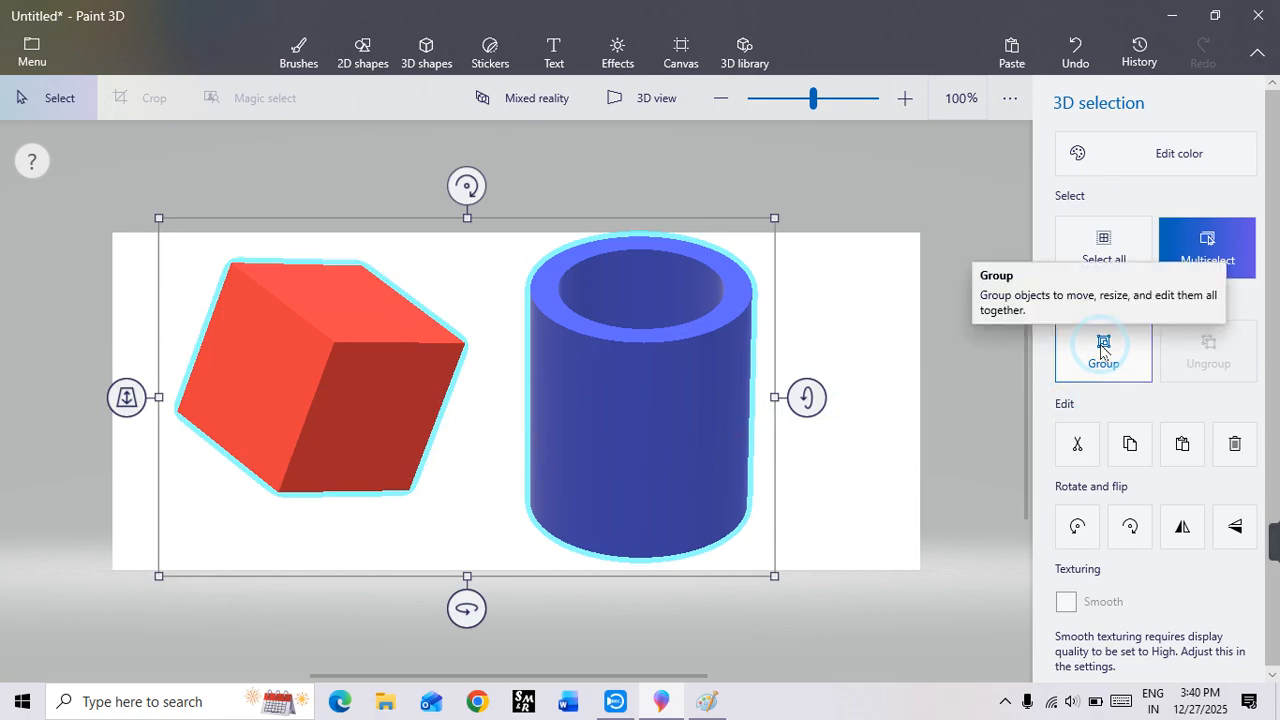
pyautogui.click(1103, 348)
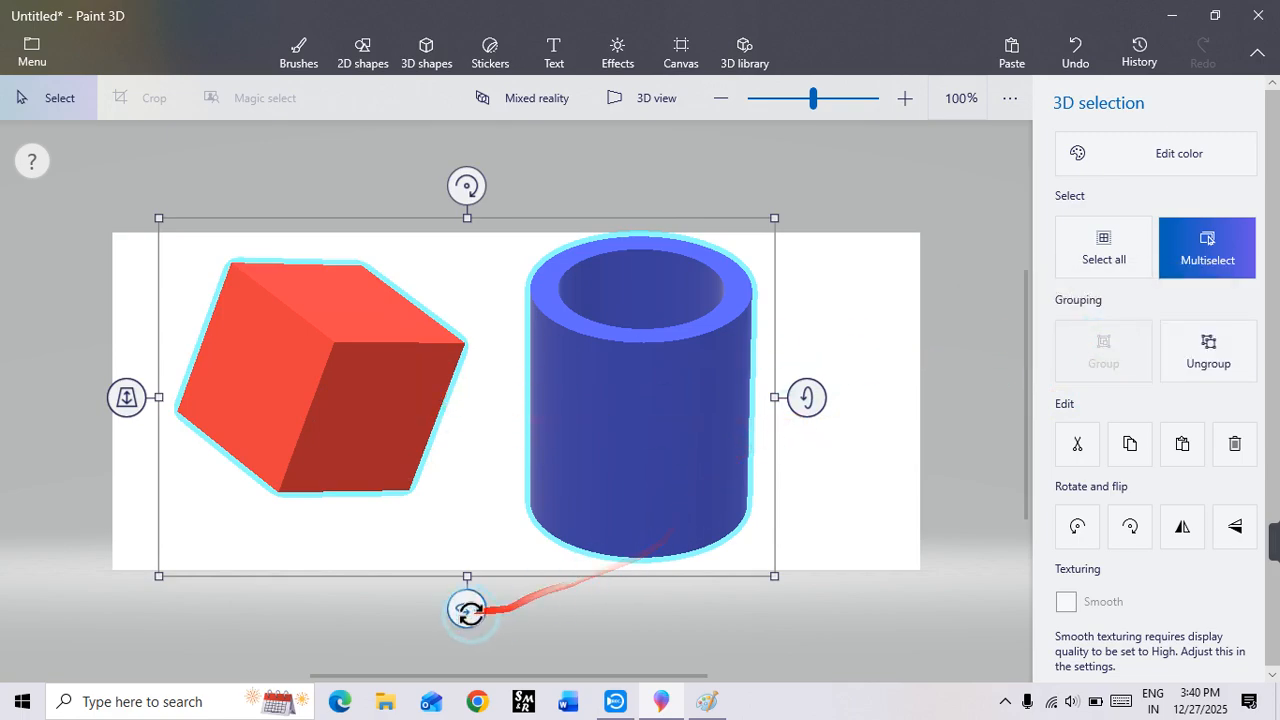
# Step: Ungroup the cube and the tube, and copy the tube alone to the clipboard
pyautogui.moveTo(467, 608)
pyautogui.mouseDown()
pyautogui.moveTo(634, 631)
pyautogui.moveTo(914, 617)
pyautogui.moveTo(484, 628)
pyautogui.moveTo(466, 610)
pyautogui.mouseUp()
pyautogui.click(1206, 362)
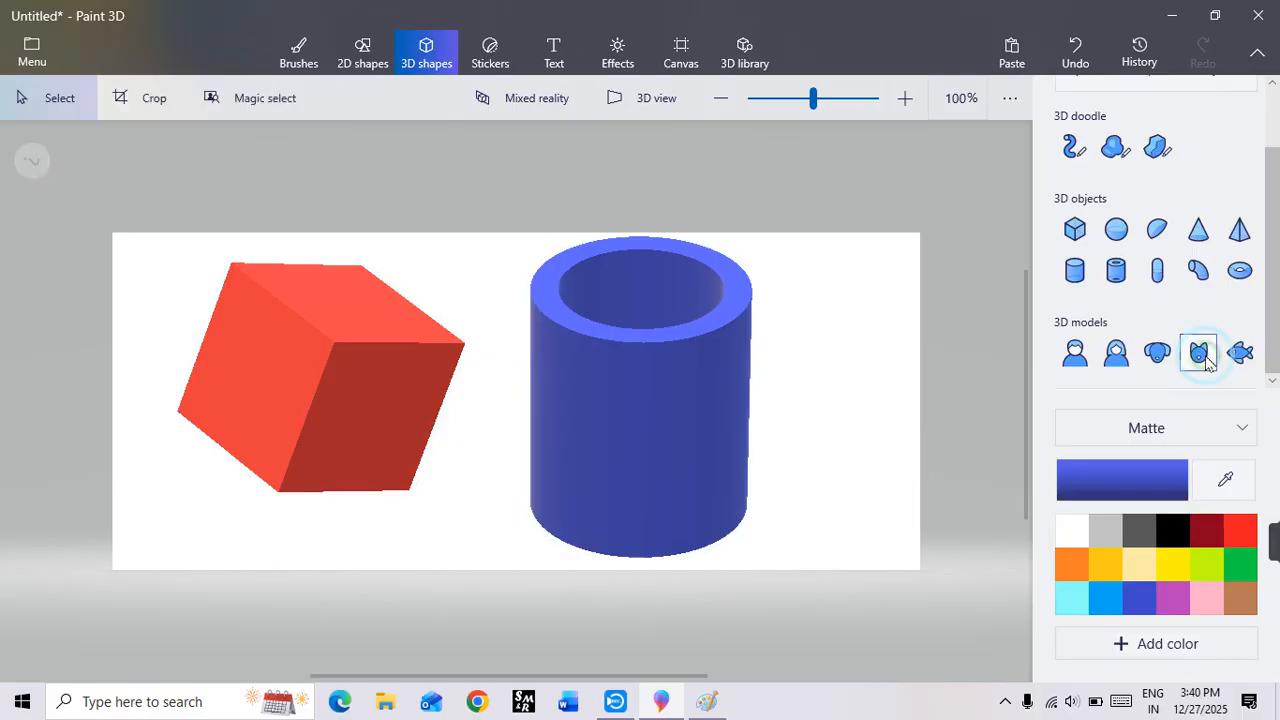
pyautogui.click(720, 448)
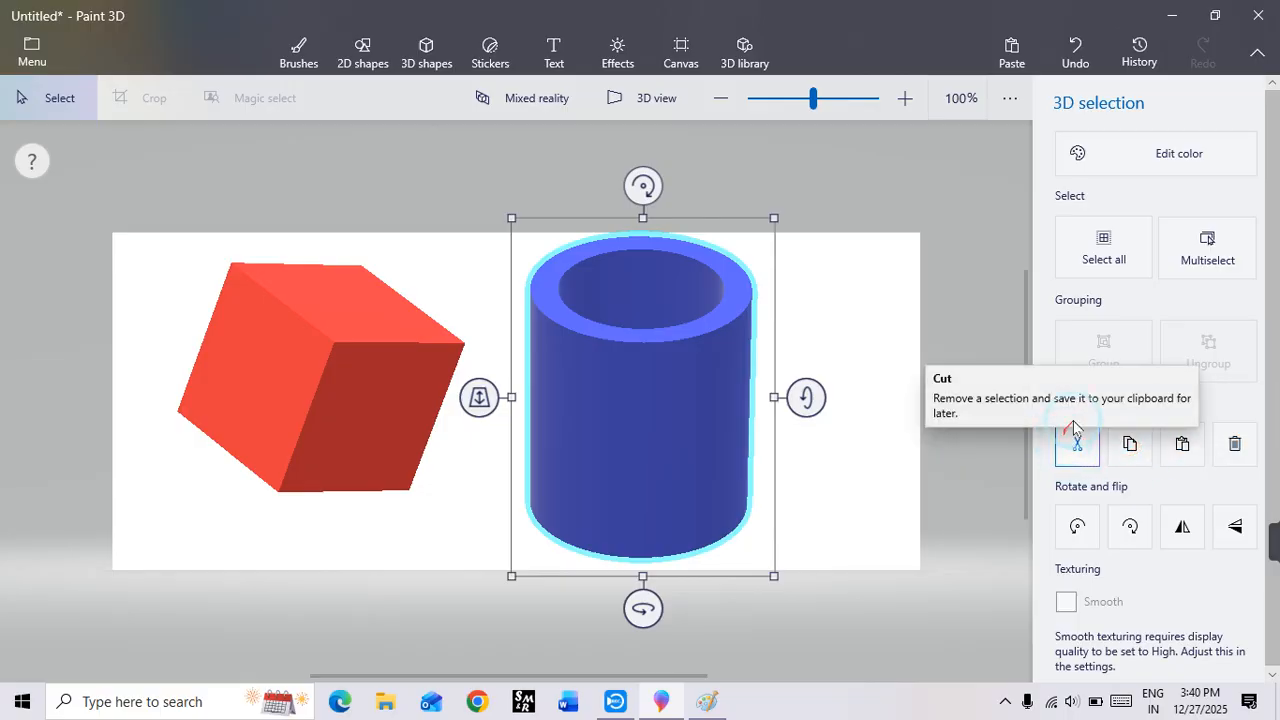
pyautogui.click(1133, 442)
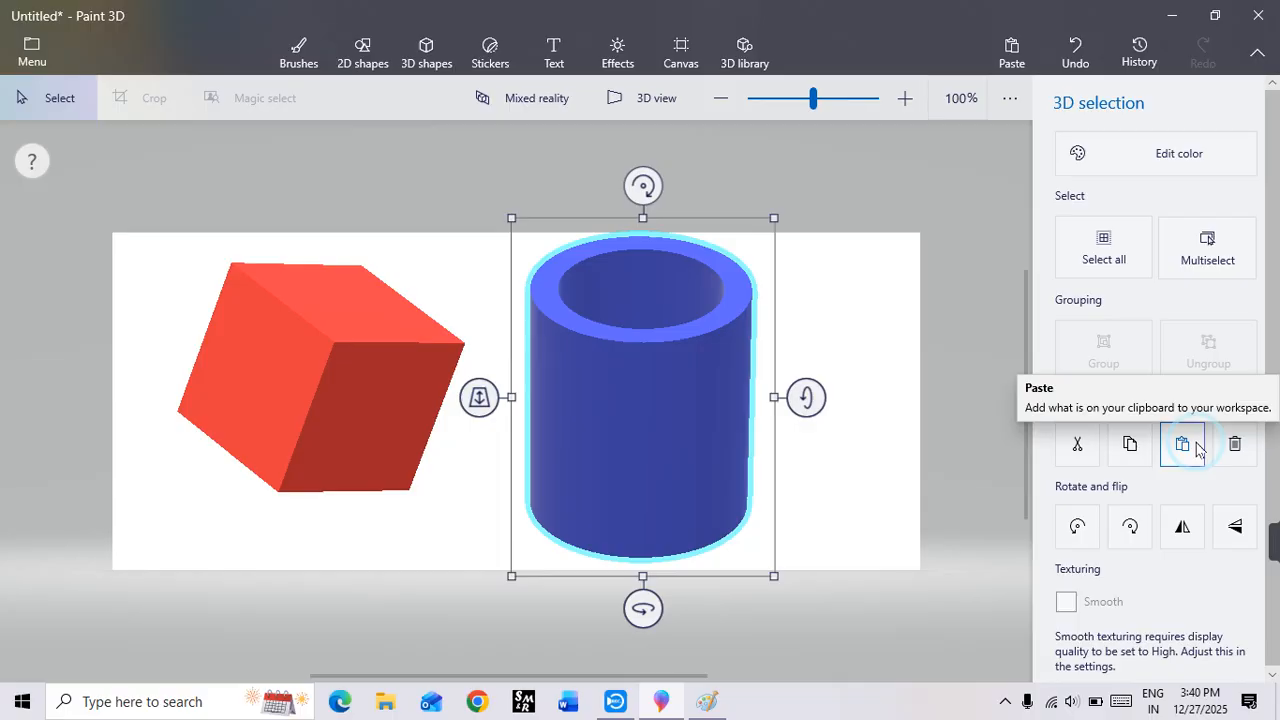
# Step: Try rotating the tube in 90-degree steps both ways and flipping it vertically, and bring its opening back to the top
pyautogui.click(1076, 529)
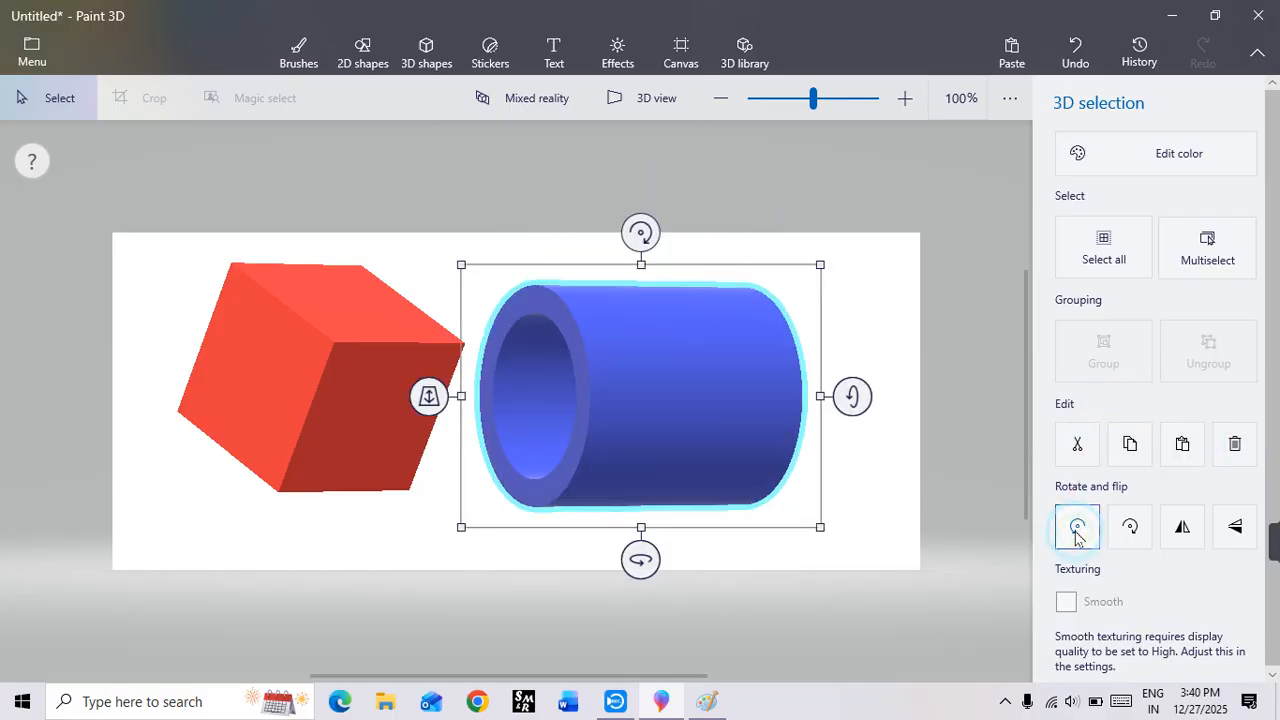
pyautogui.click(1076, 529)
pyautogui.click(1125, 531)
pyautogui.click(1125, 535)
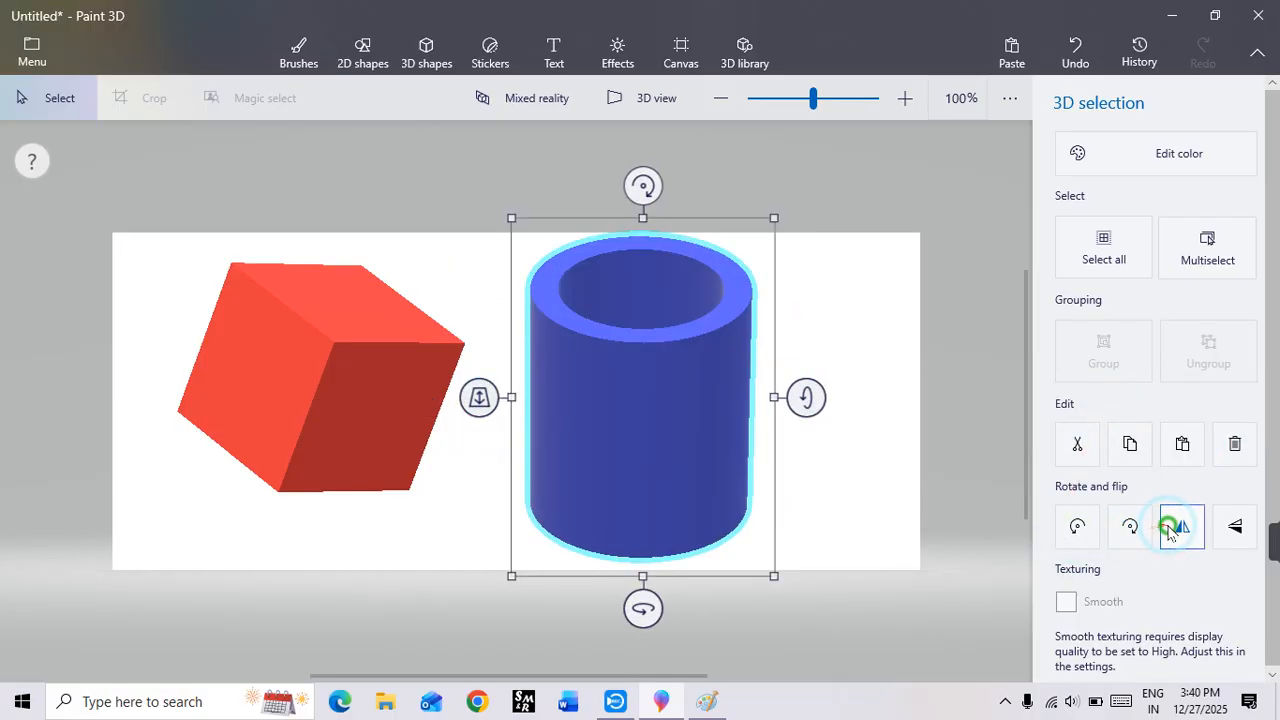
pyautogui.click(1237, 535)
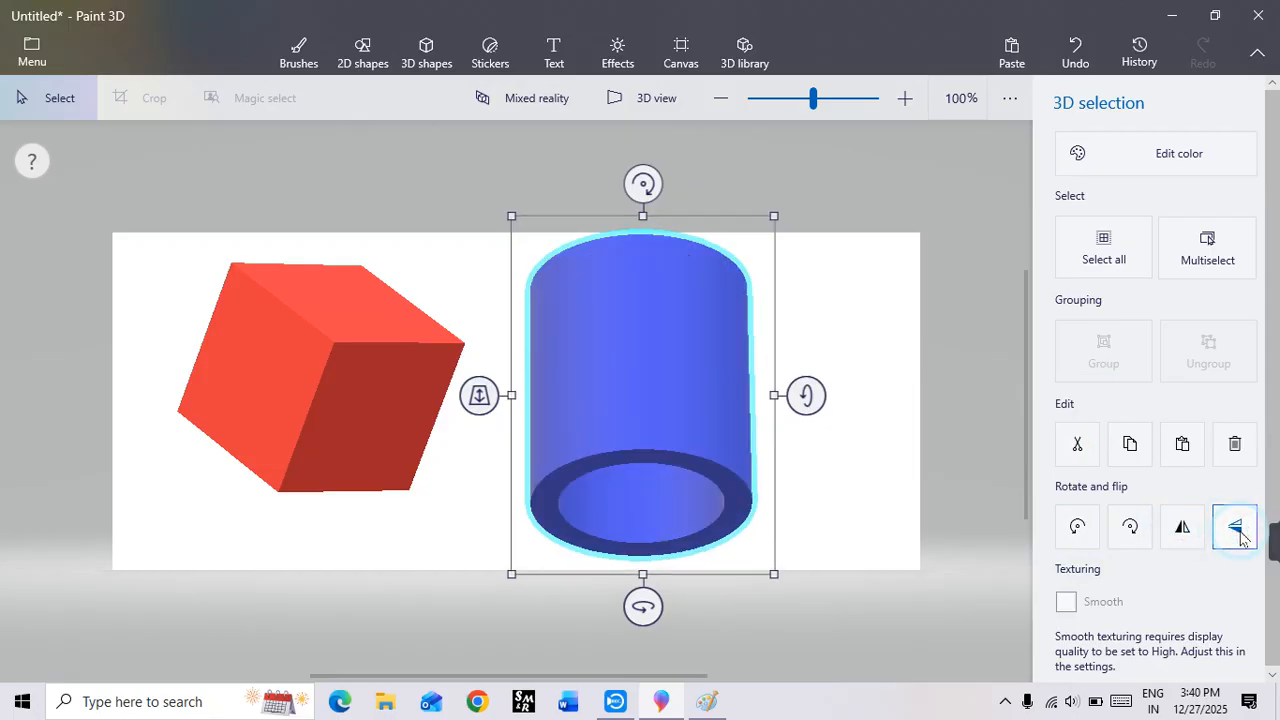
pyautogui.click(1120, 535)
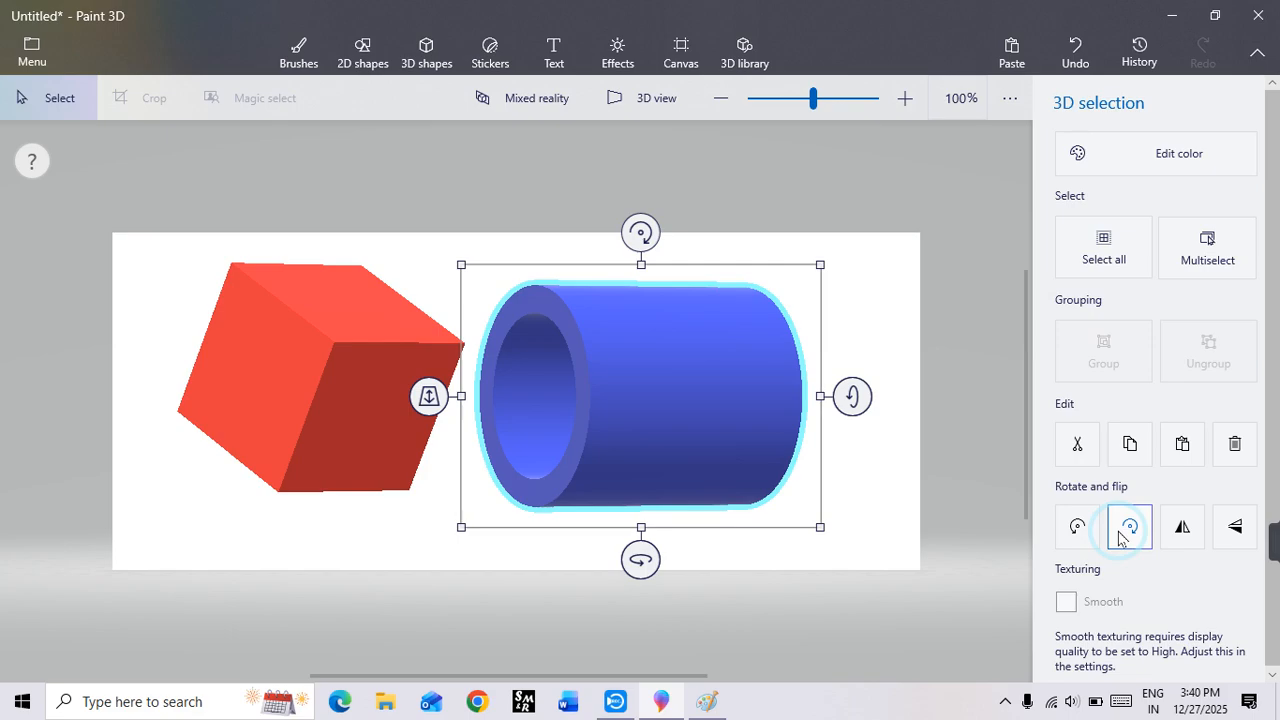
pyautogui.click(1120, 535)
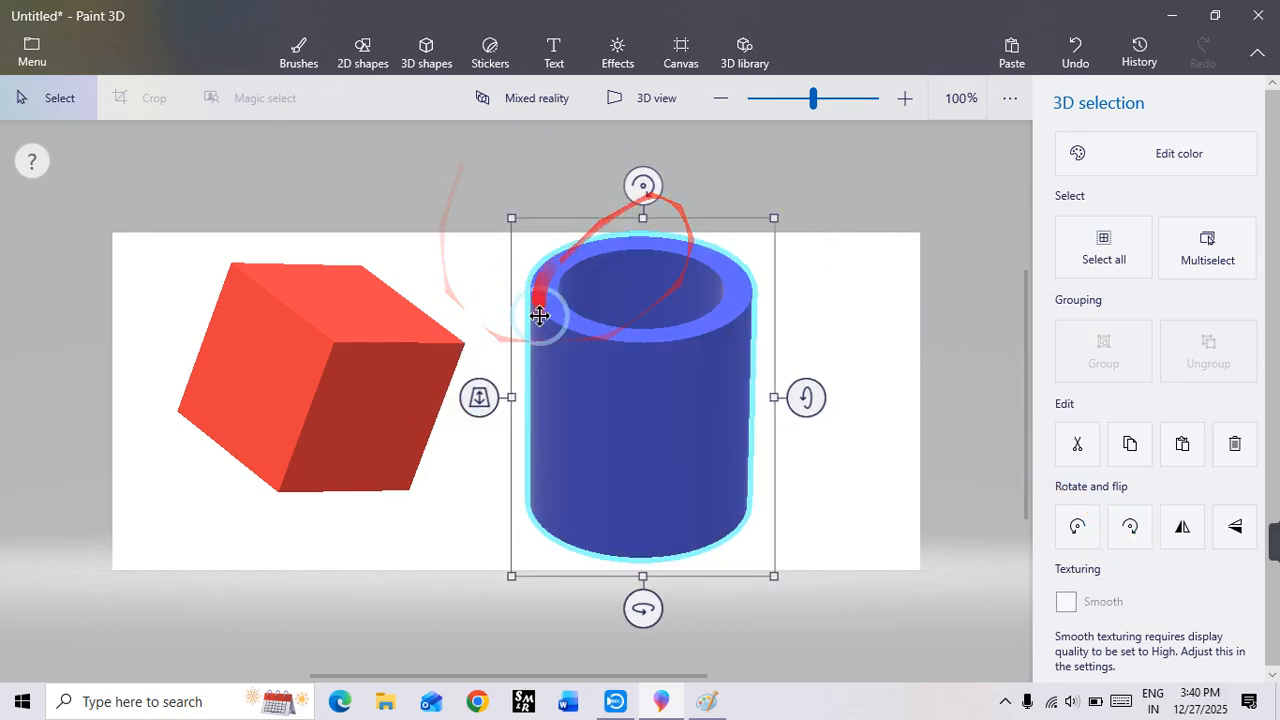
# Step: Apply the Hedge texture sticker to the cube's darker front face, enlarging and shifting it to cover most of that face
pyautogui.click(474, 58)
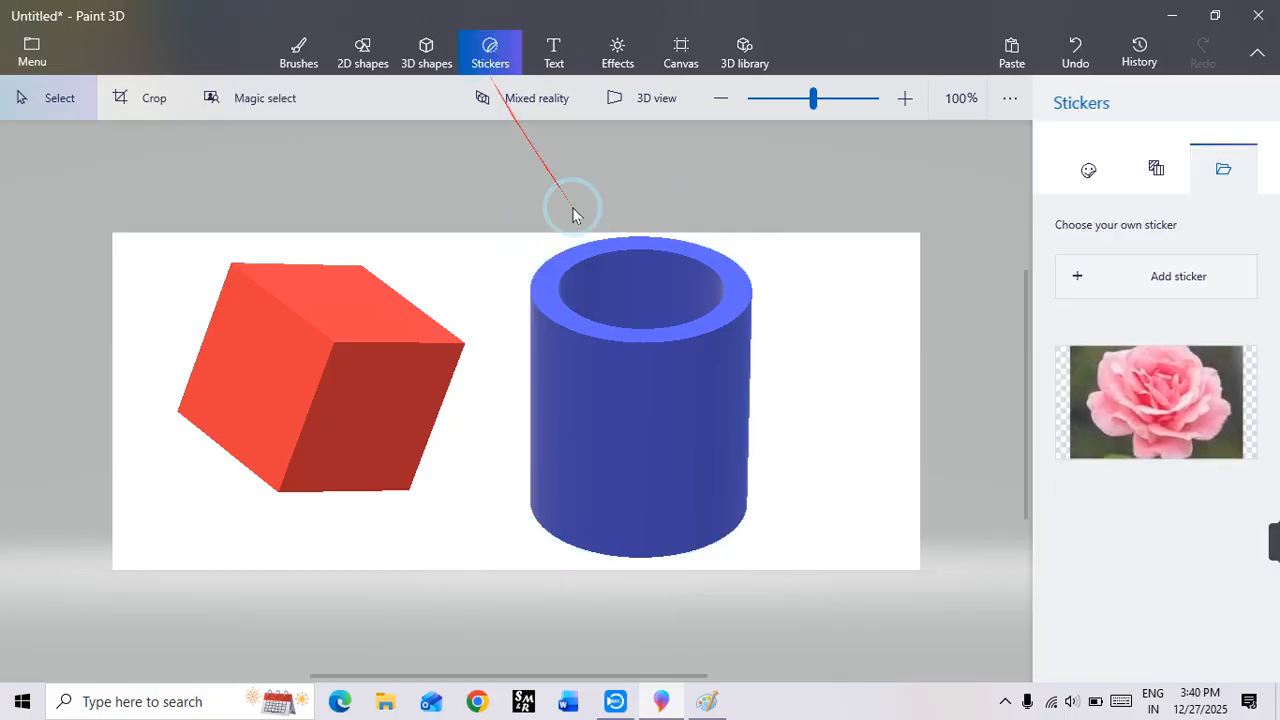
pyautogui.click(1085, 180)
pyautogui.click(1118, 447)
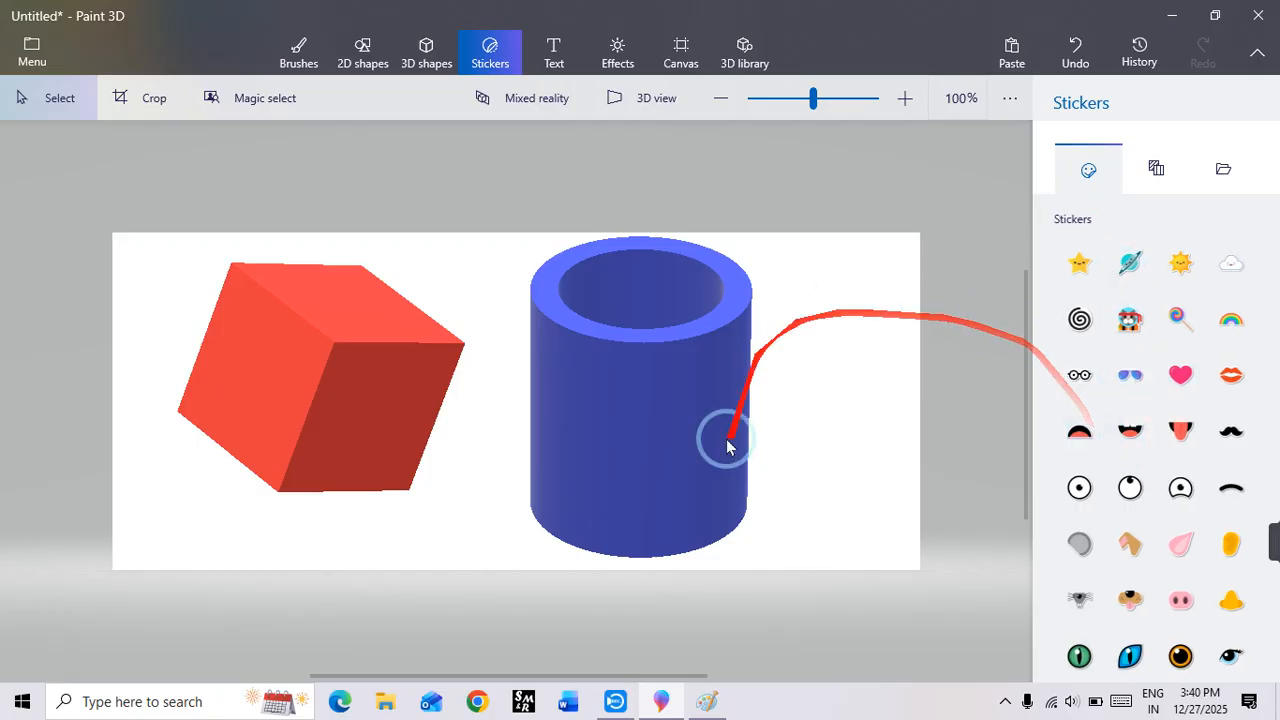
pyautogui.click(1155, 172)
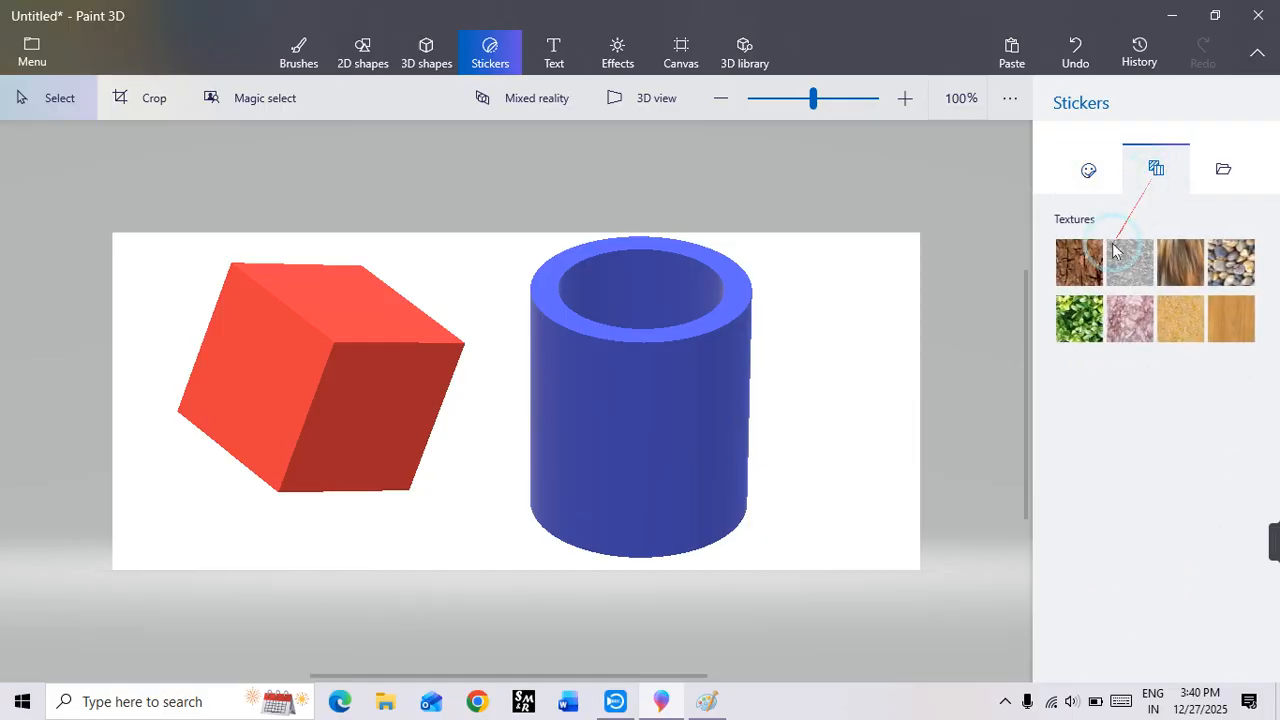
pyautogui.click(1079, 318)
pyautogui.moveTo(340, 343); pyautogui.dragTo(463, 531)
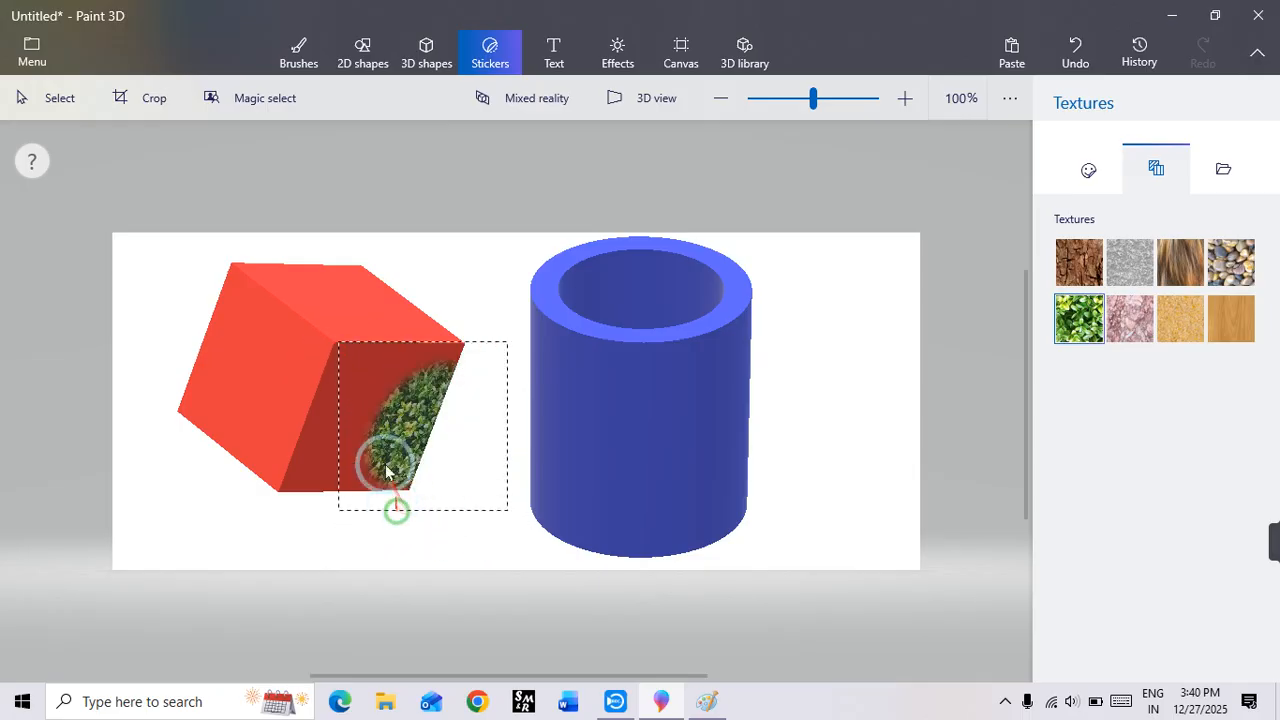
pyautogui.moveTo(338, 342); pyautogui.dragTo(271, 331)
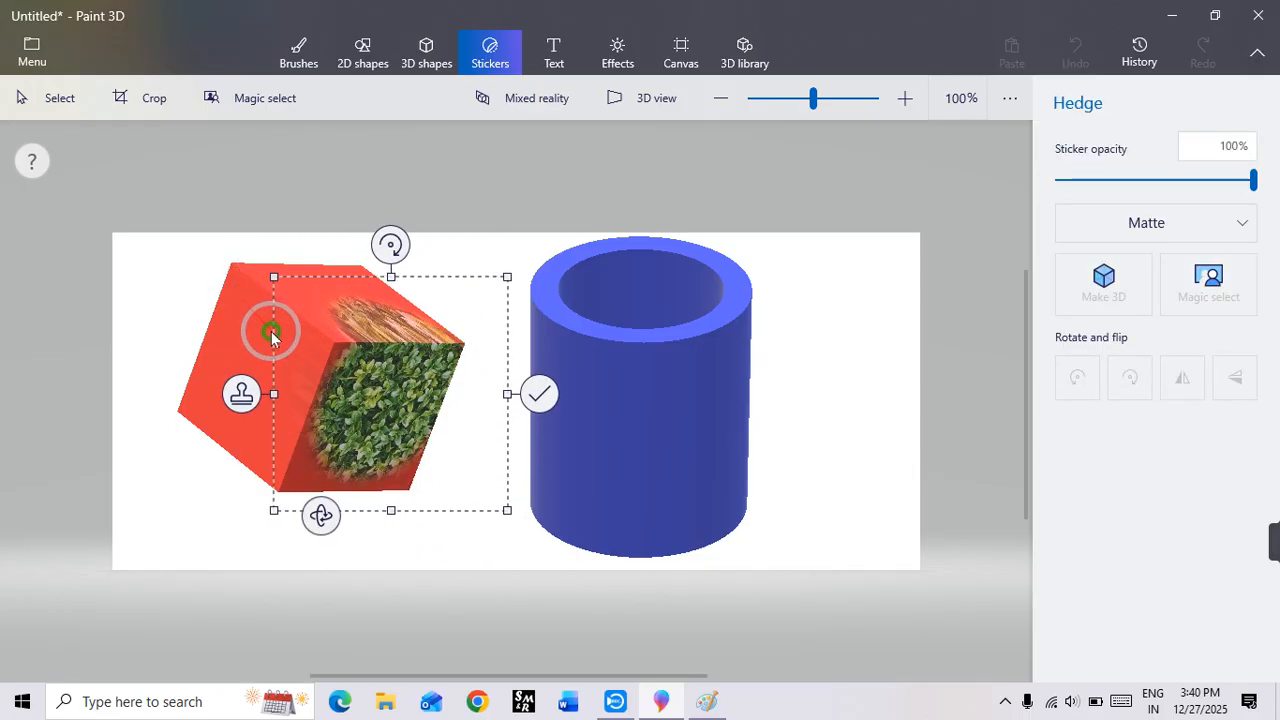
pyautogui.moveTo(382, 428); pyautogui.dragTo(361, 459)
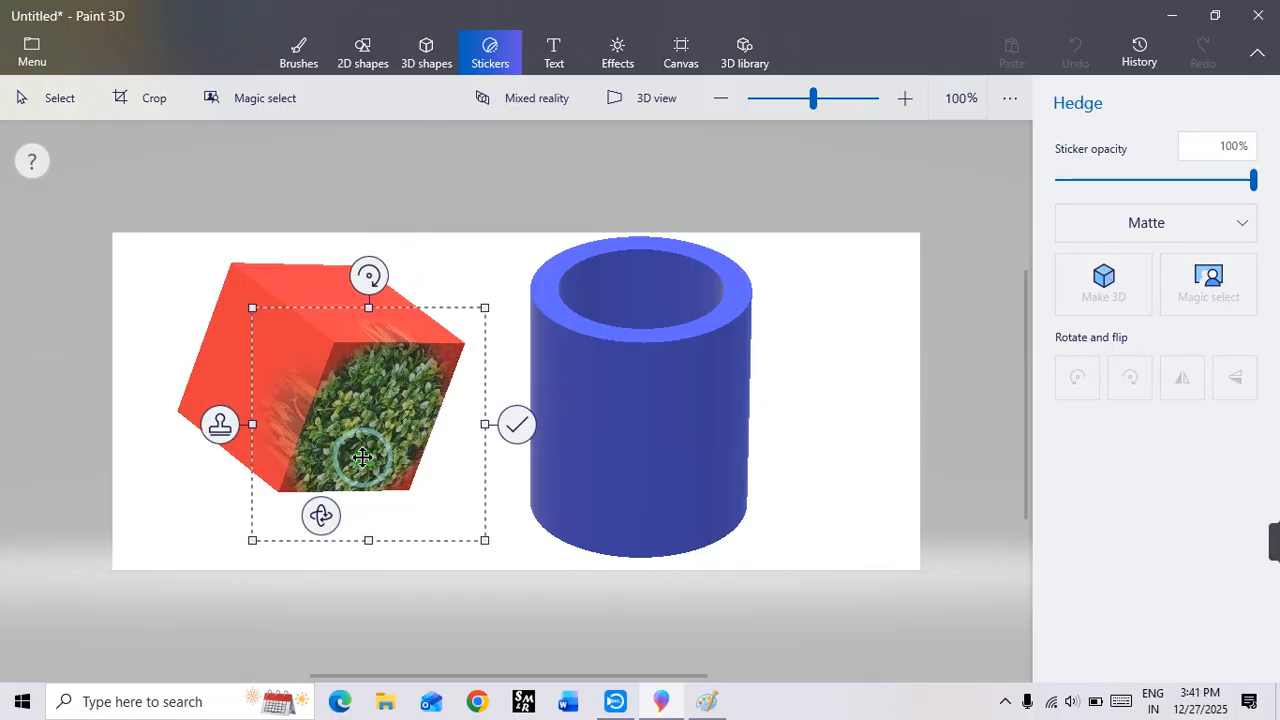
pyautogui.click(516, 425)
# Step: Select the cube, turn it sideways and tilt it until a plain red face points forward
pyautogui.click(410, 440)
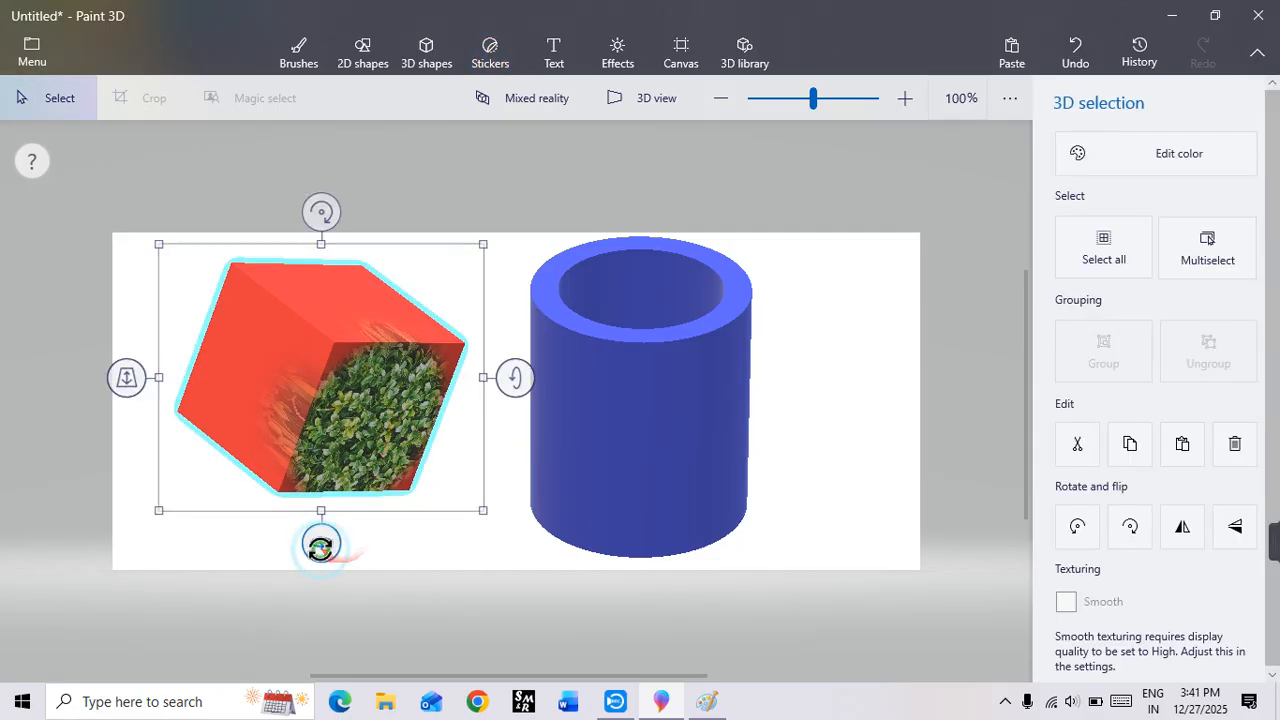
pyautogui.moveTo(321, 547); pyautogui.dragTo(262, 534)
pyautogui.moveTo(478, 377); pyautogui.dragTo(486, 570)
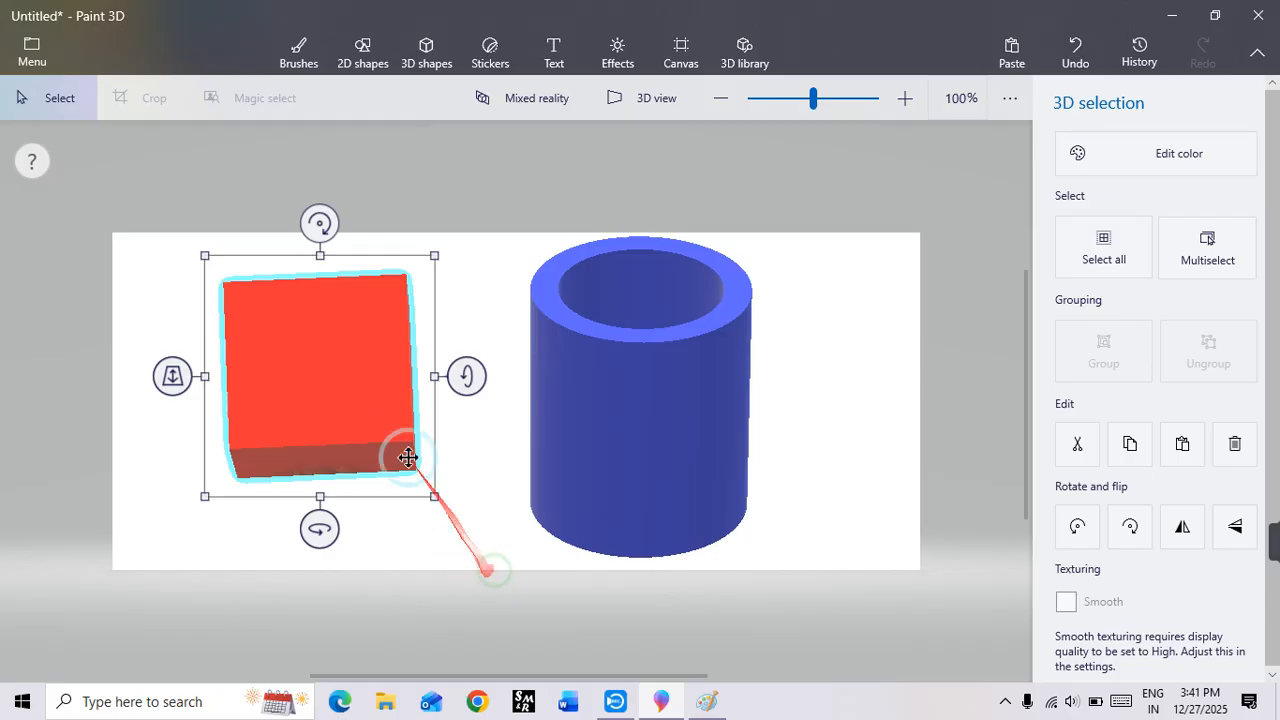
# Step: Add the yellow flower image "download (2)" as a custom sticker and place it over the cube's plain front face
pyautogui.click(490, 52)
pyautogui.click(1237, 178)
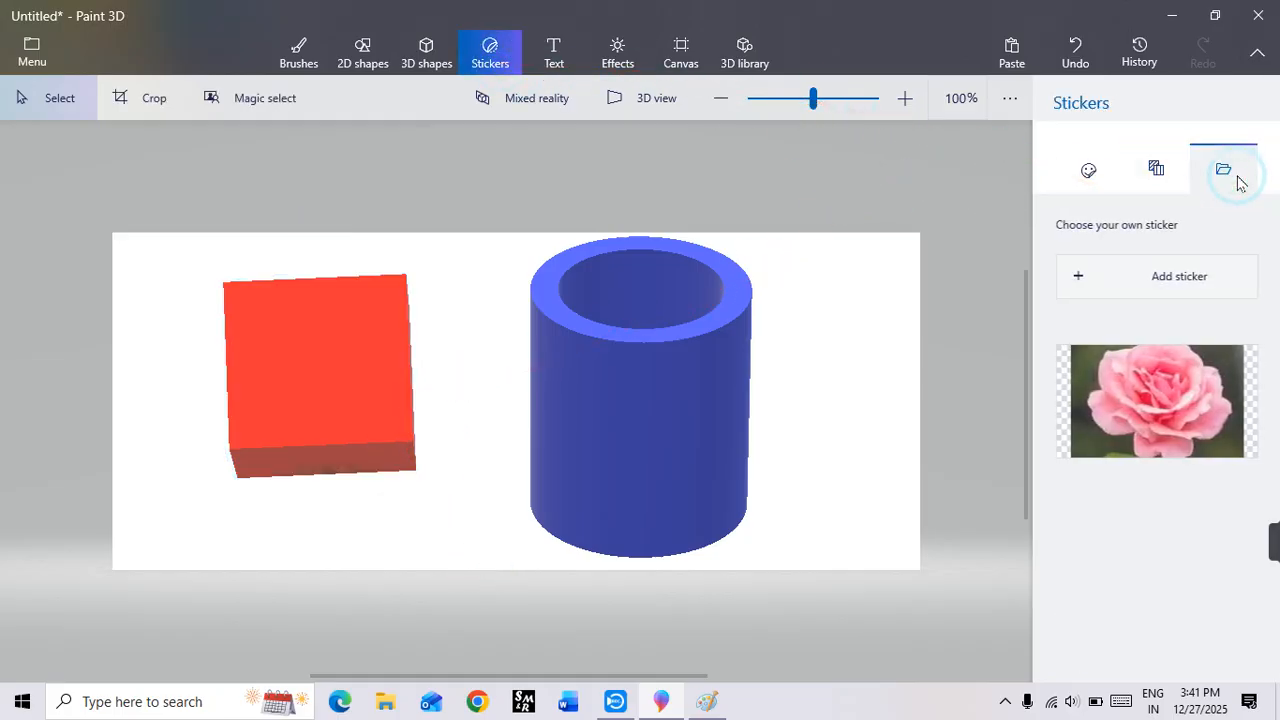
pyautogui.click(1160, 280)
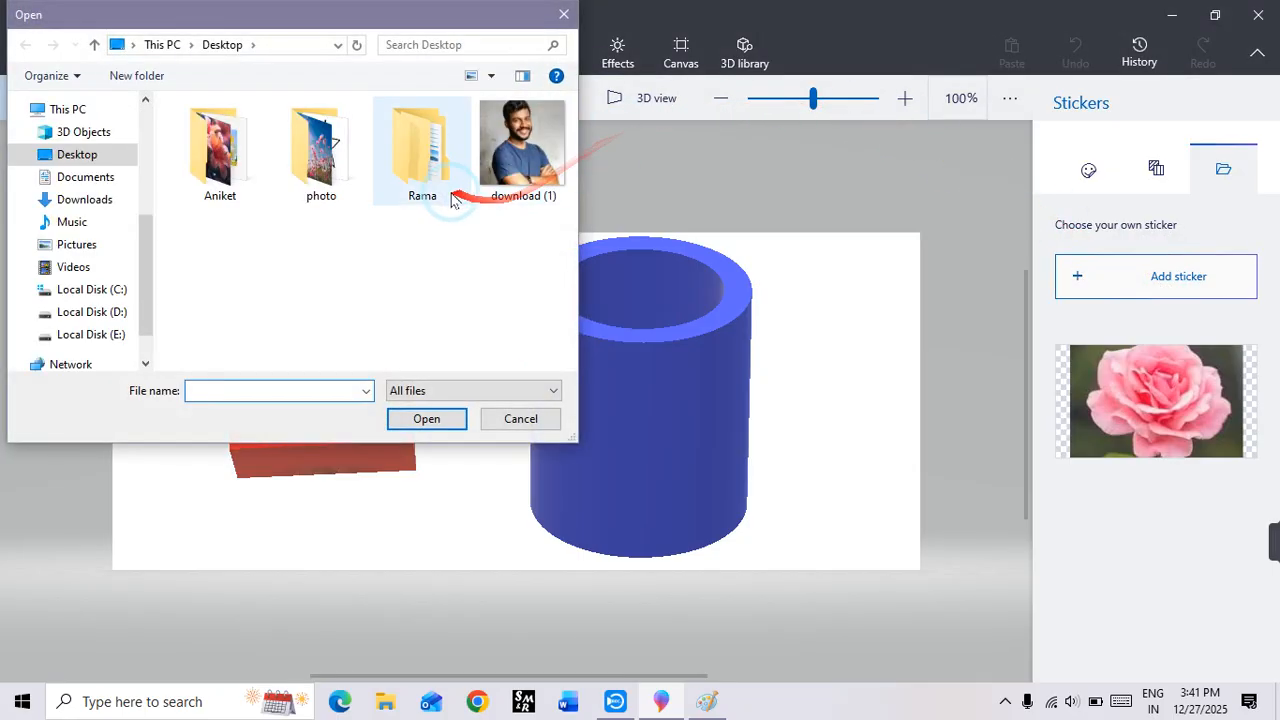
pyautogui.click(205, 155)
pyautogui.doubleClick(205, 155)
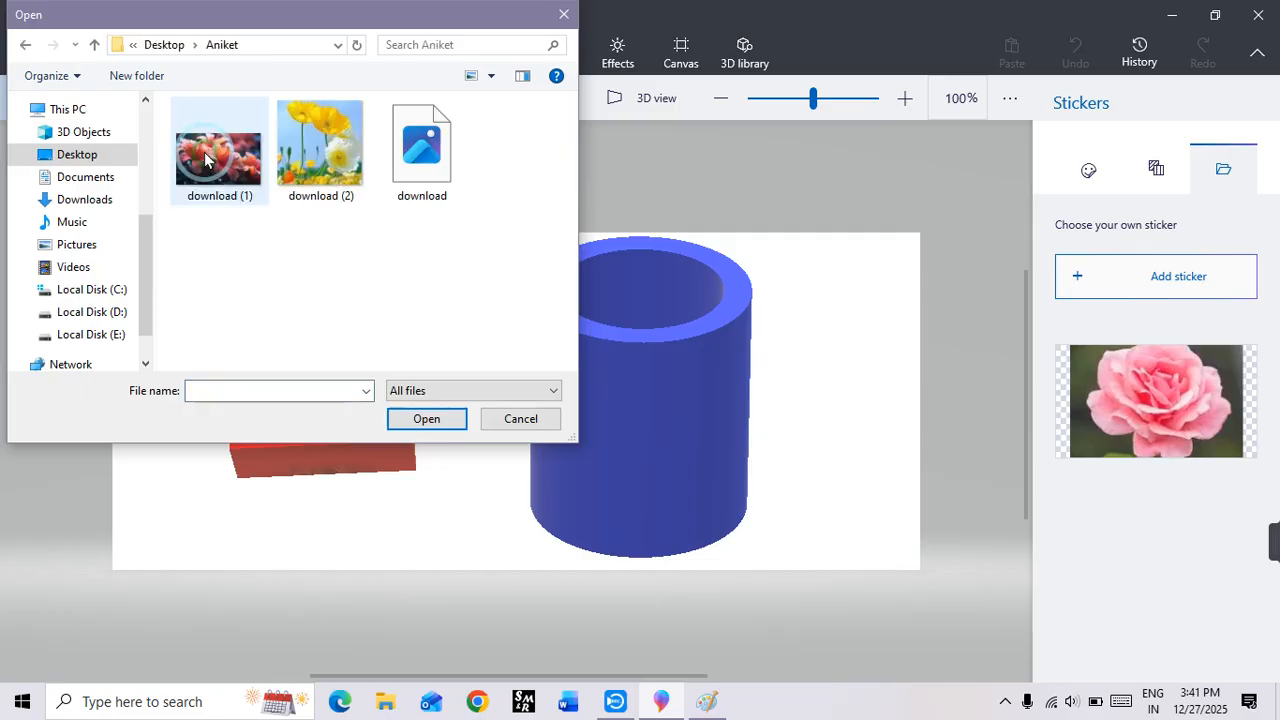
pyautogui.doubleClick(321, 155)
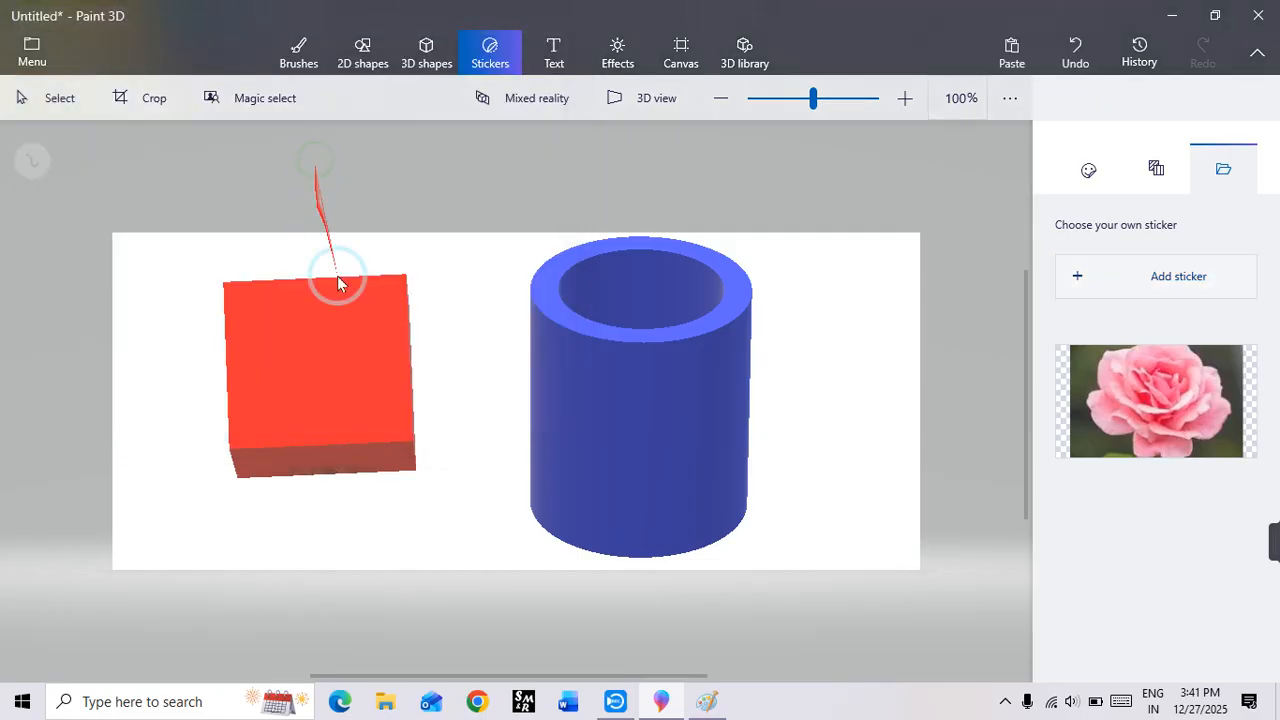
pyautogui.moveTo(486, 386); pyautogui.dragTo(271, 394)
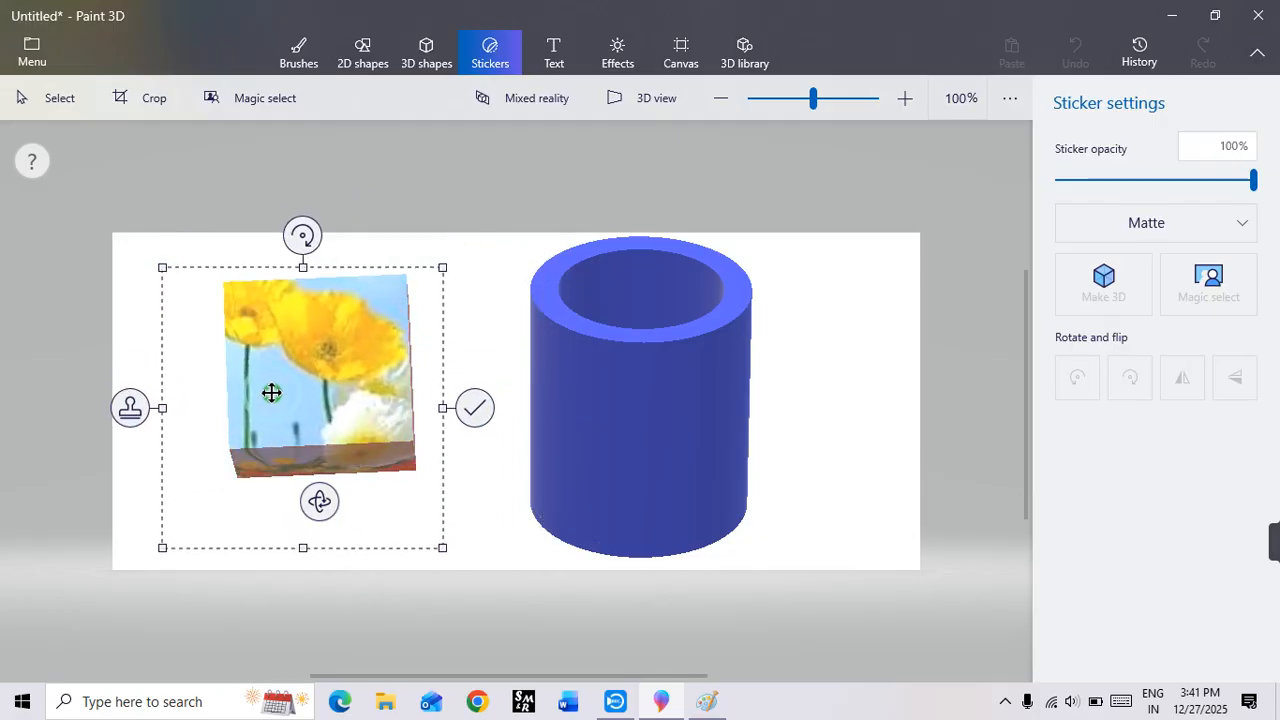
pyautogui.click(477, 425)
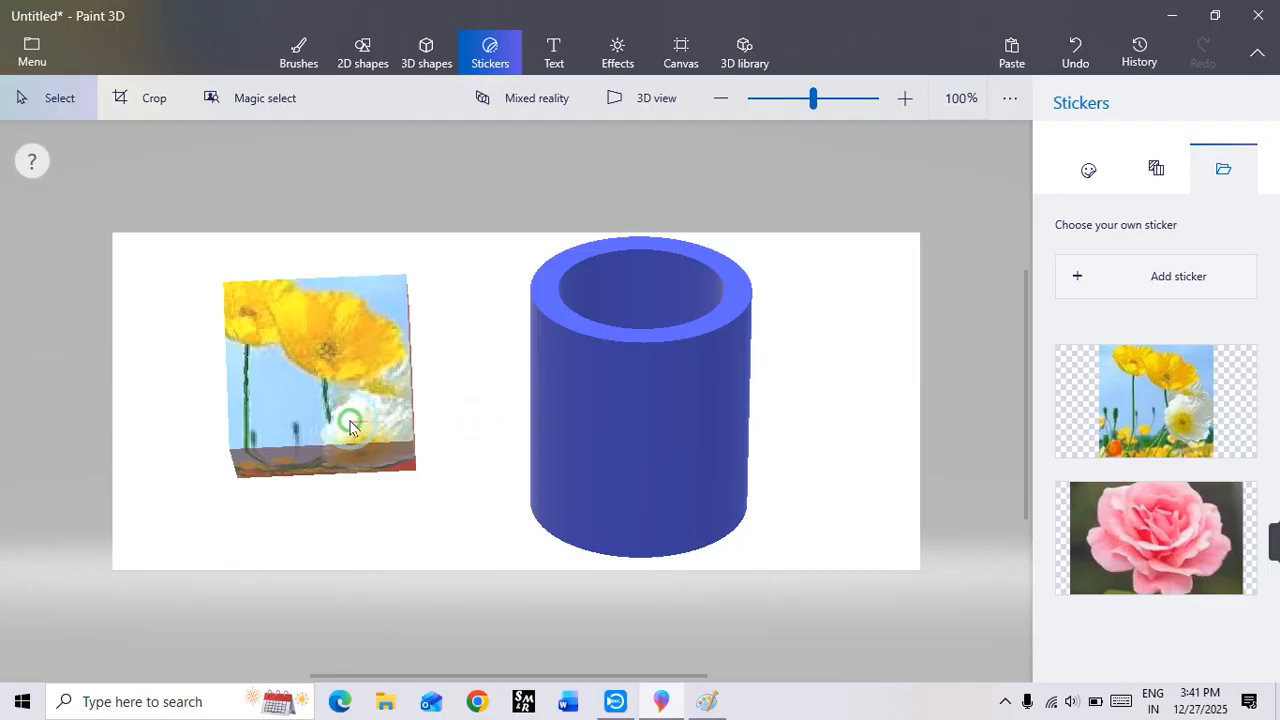
# Step: Turn and tilt the flower-covered cube to show its other sides
pyautogui.click(349, 423)
pyautogui.moveTo(323, 528); pyautogui.dragTo(230, 570)
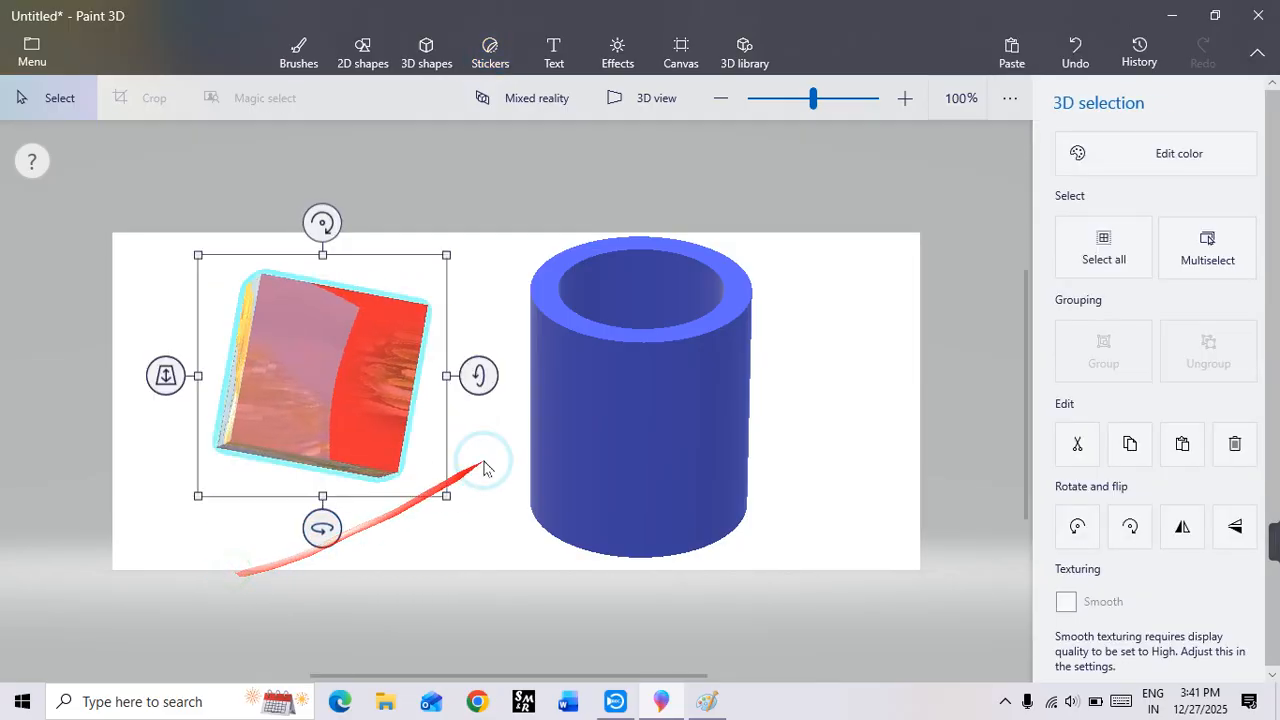
pyautogui.moveTo(489, 374); pyautogui.dragTo(432, 530)
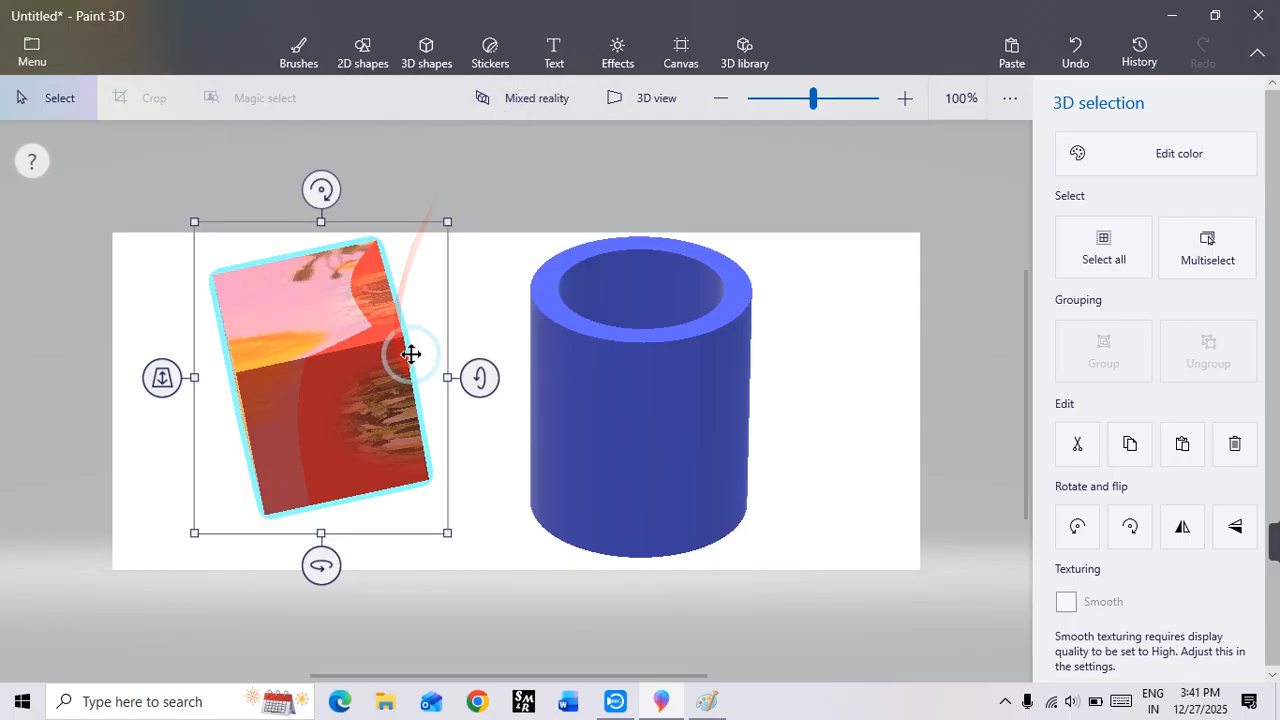
# Step: Delete the cube and the blue tube from the canvas
pyautogui.press('Delete')
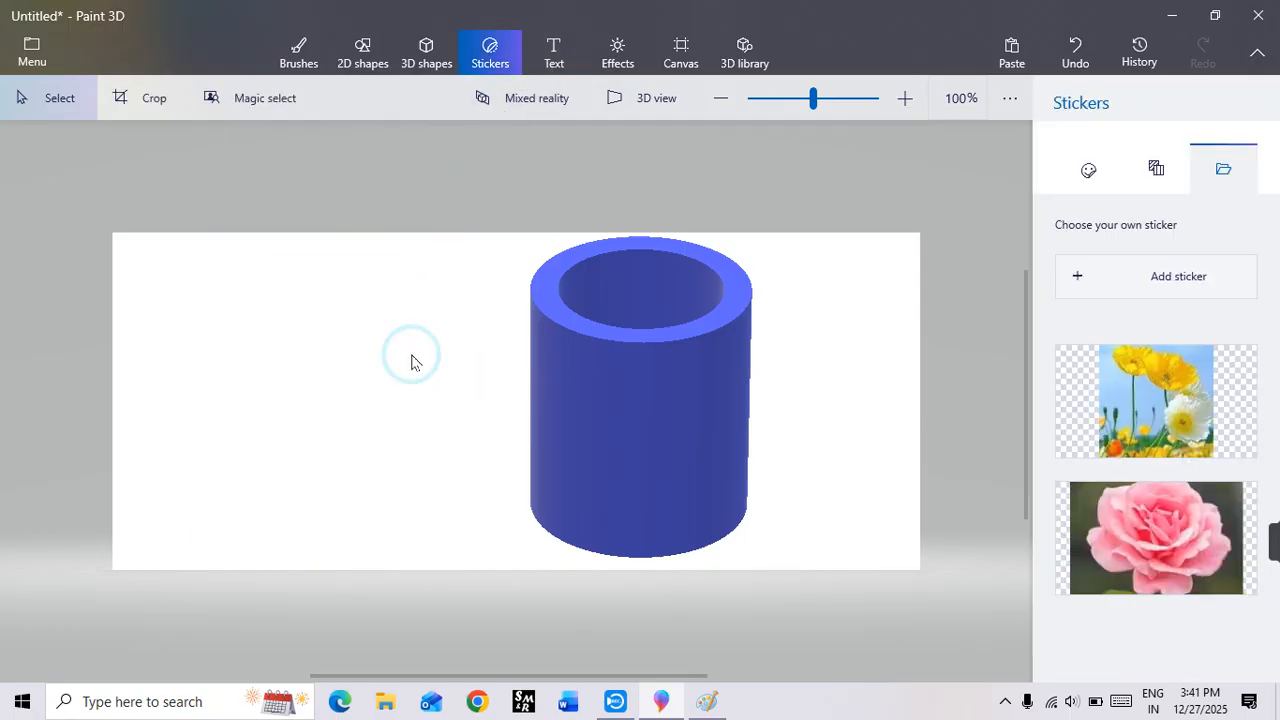
pyautogui.click(631, 339)
pyautogui.press('Delete')
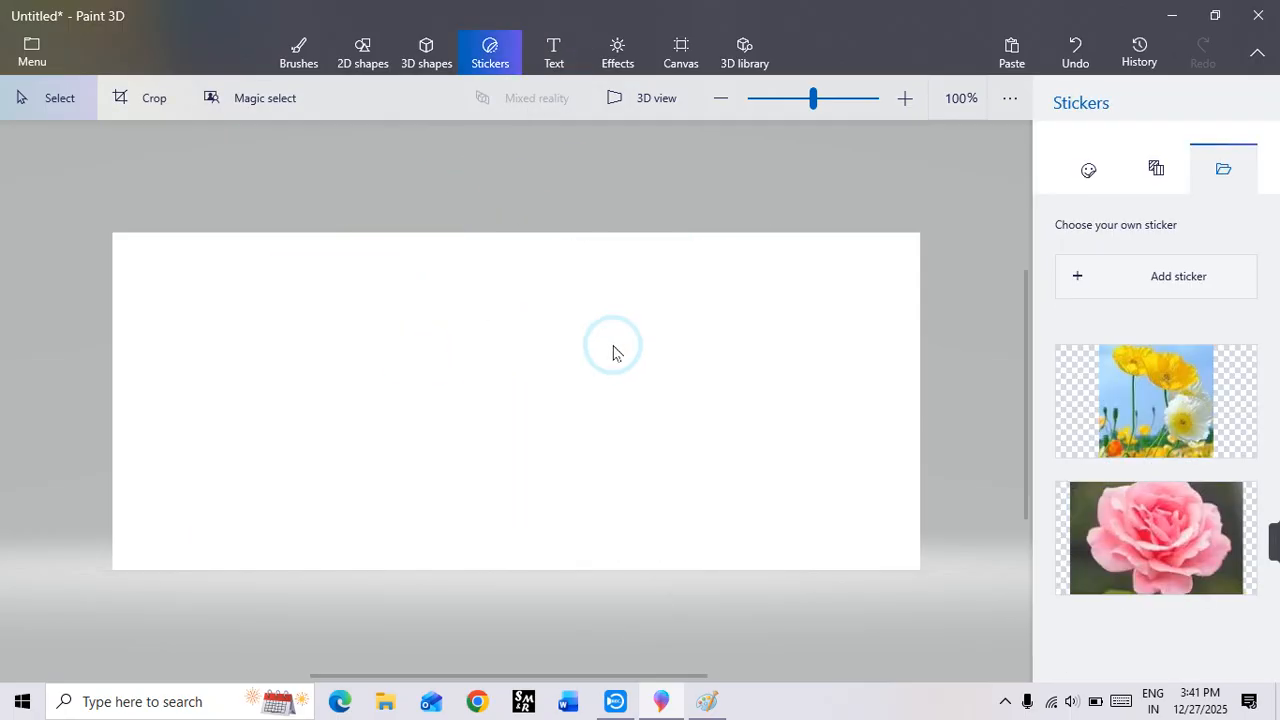
# Step: Start a 2D text box across the middle of the empty canvas
pyautogui.click(554, 45)
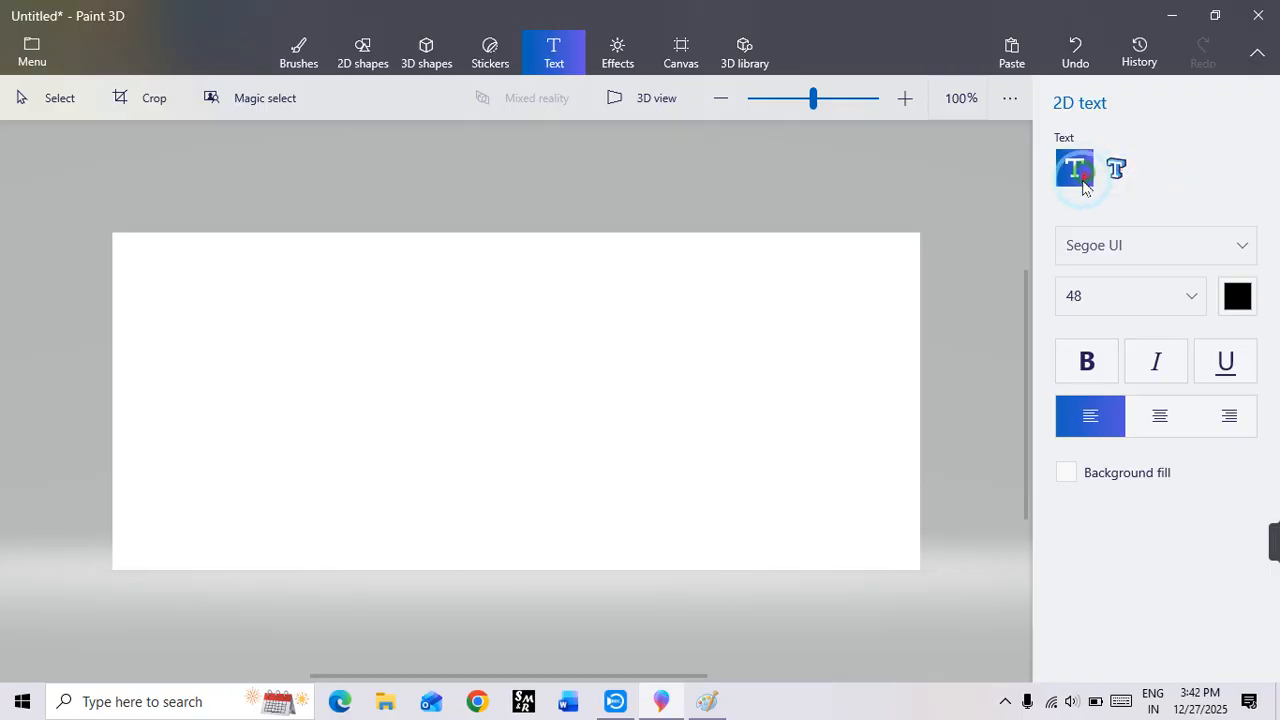
pyautogui.click(194, 344)
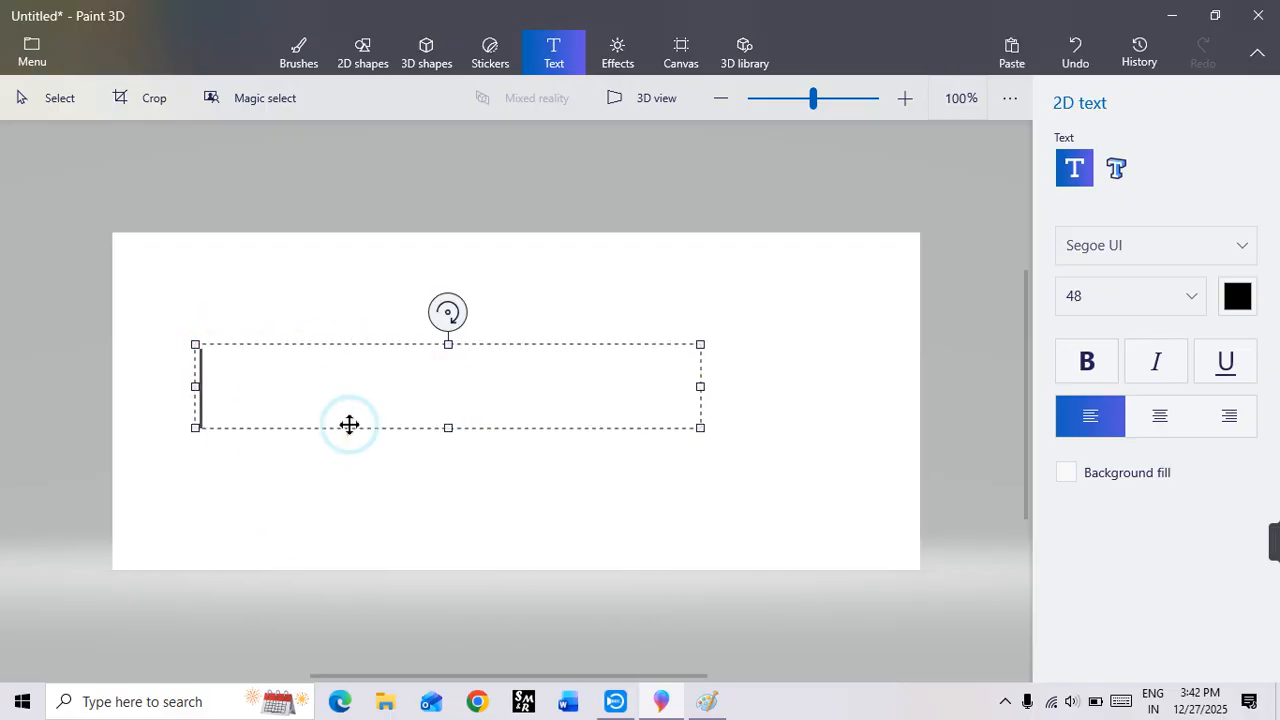
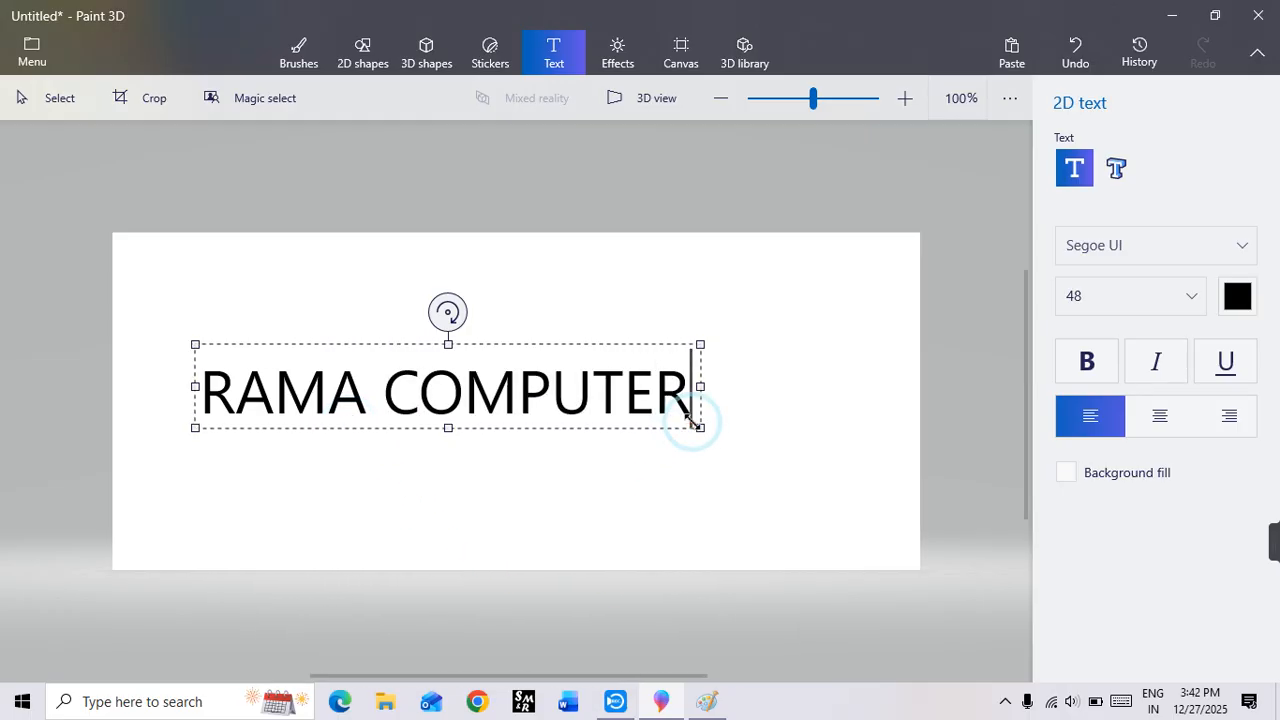
# Step: Place the RAMA COMPUTER text, enlarge its selection to 696 × 148 px and move it slightly up the canvas
pyautogui.click(756, 412)
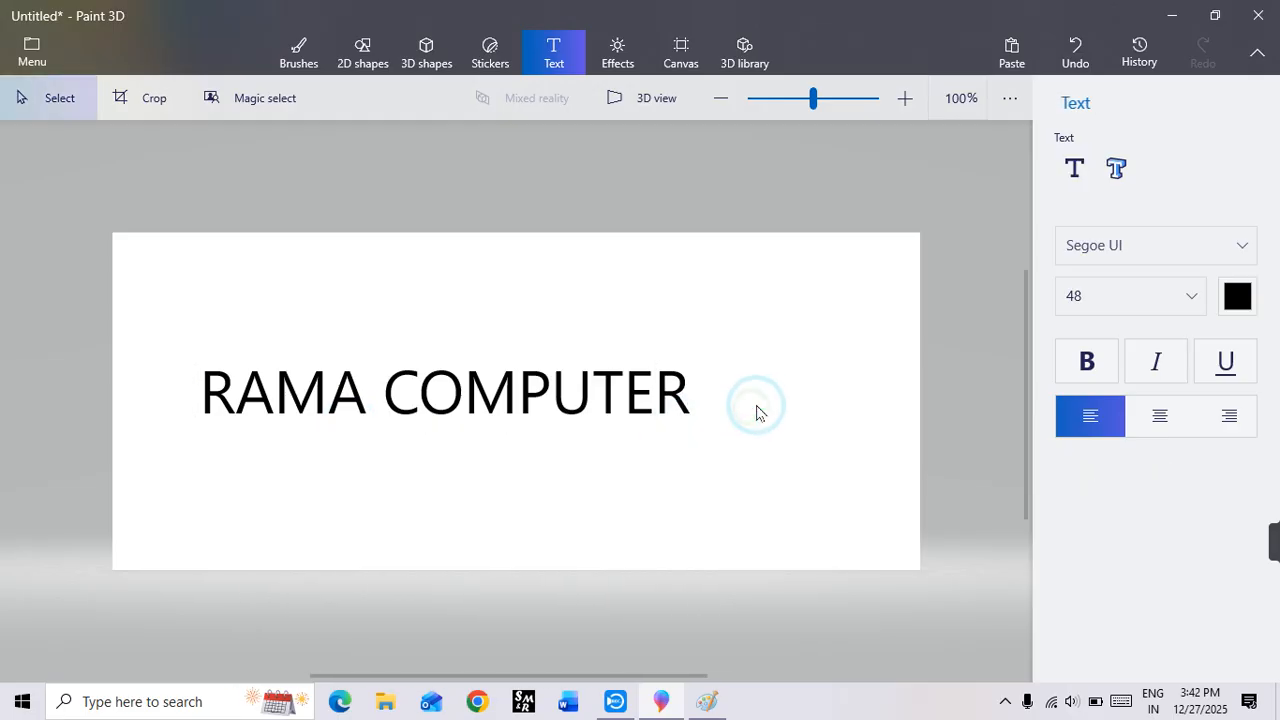
pyautogui.moveTo(357, 465); pyautogui.dragTo(657, 452)
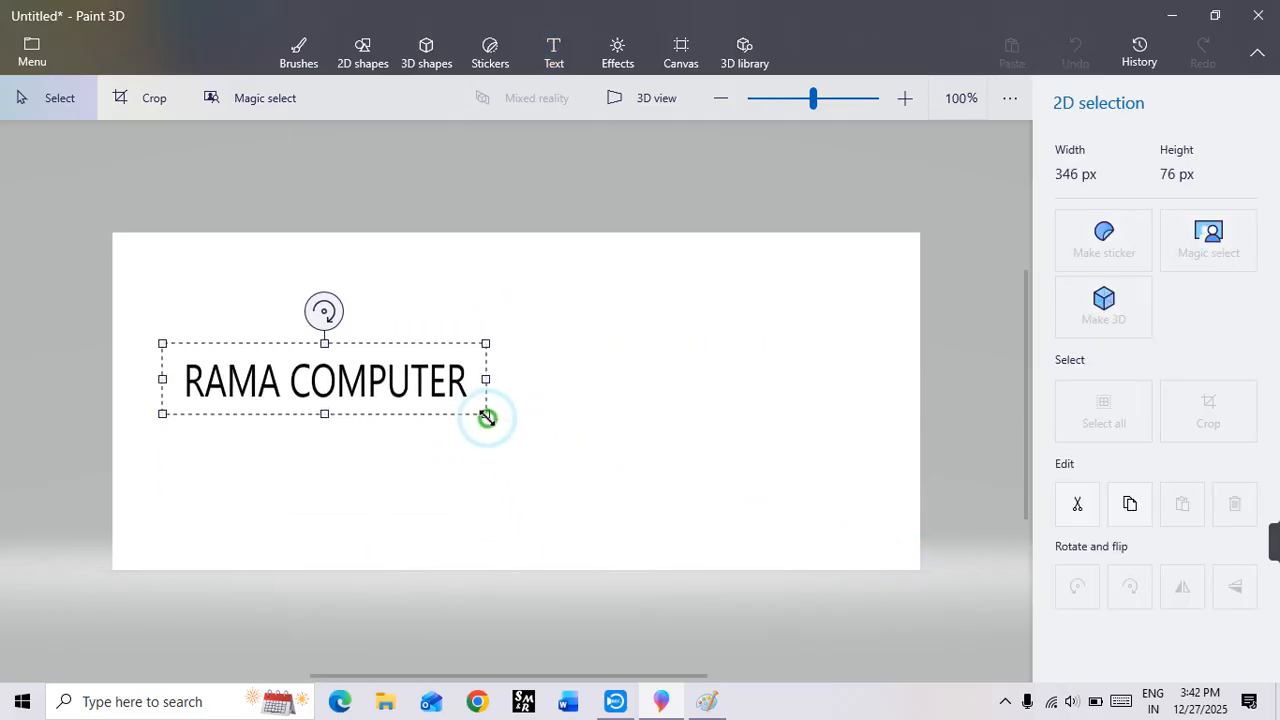
pyautogui.moveTo(486, 417); pyautogui.dragTo(813, 481)
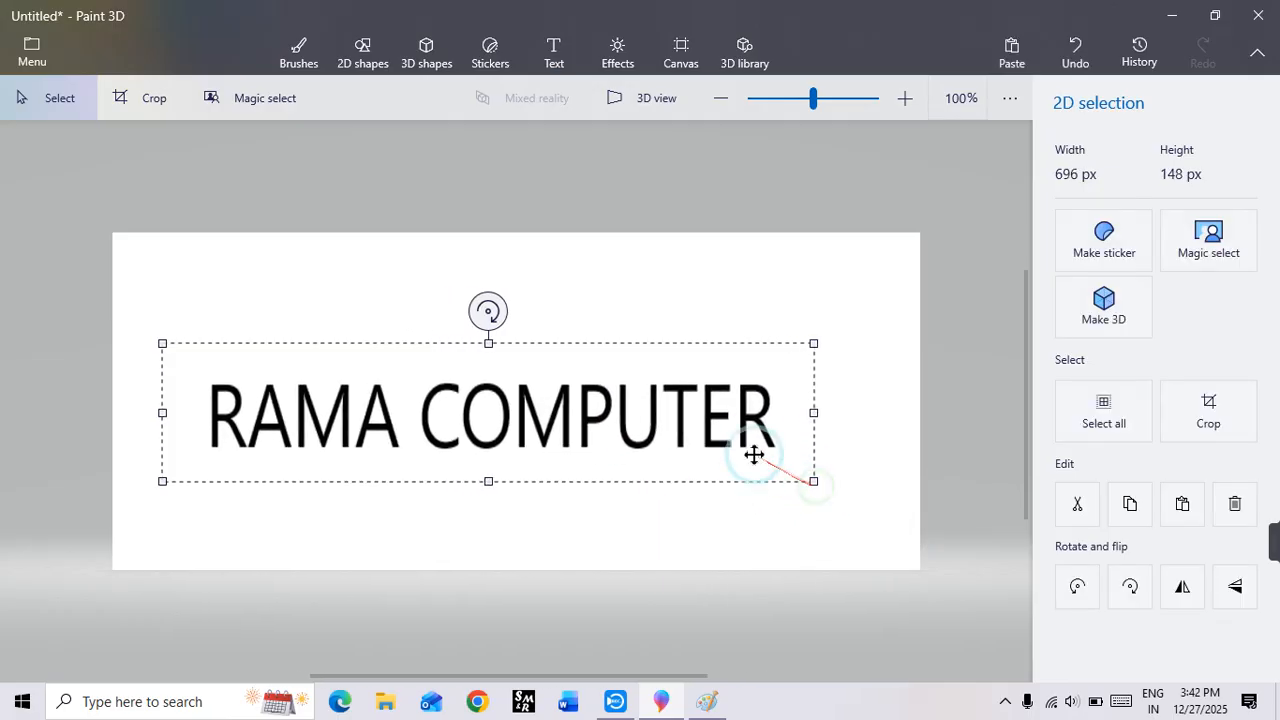
pyautogui.moveTo(666, 423); pyautogui.dragTo(666, 385)
# Step: Rotate the RAMA COMPUTER text slightly clockwise and apply the change
pyautogui.click(489, 273)
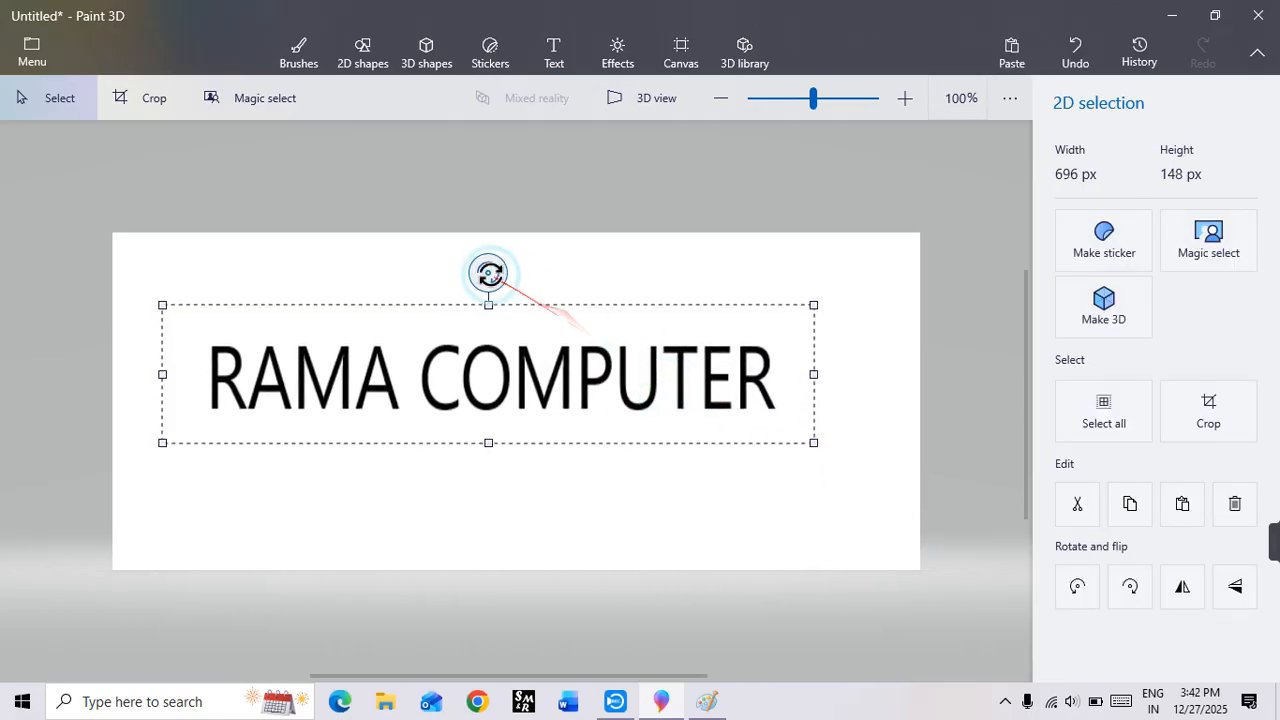
pyautogui.moveTo(489, 273); pyautogui.dragTo(491, 305)
pyautogui.click(524, 486)
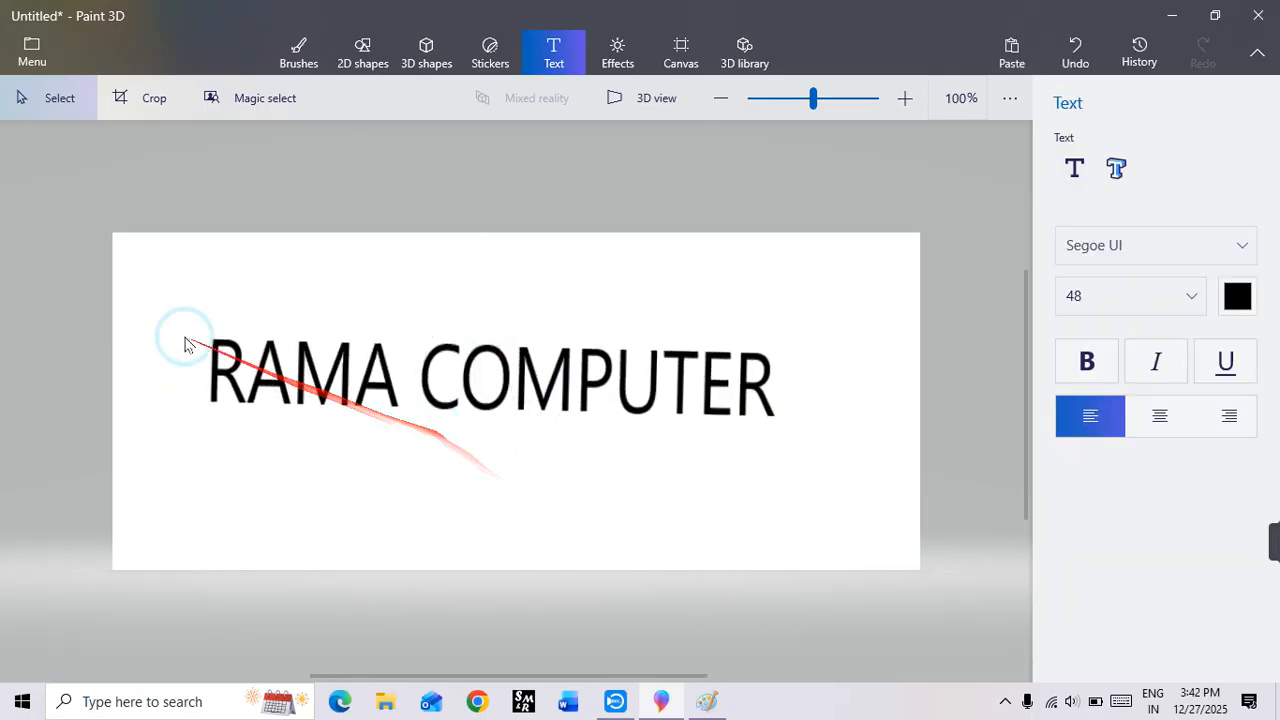
# Step: Select the tilted RAMA COMPUTER text and delete it from the canvas
pyautogui.moveTo(163, 309); pyautogui.dragTo(804, 441)
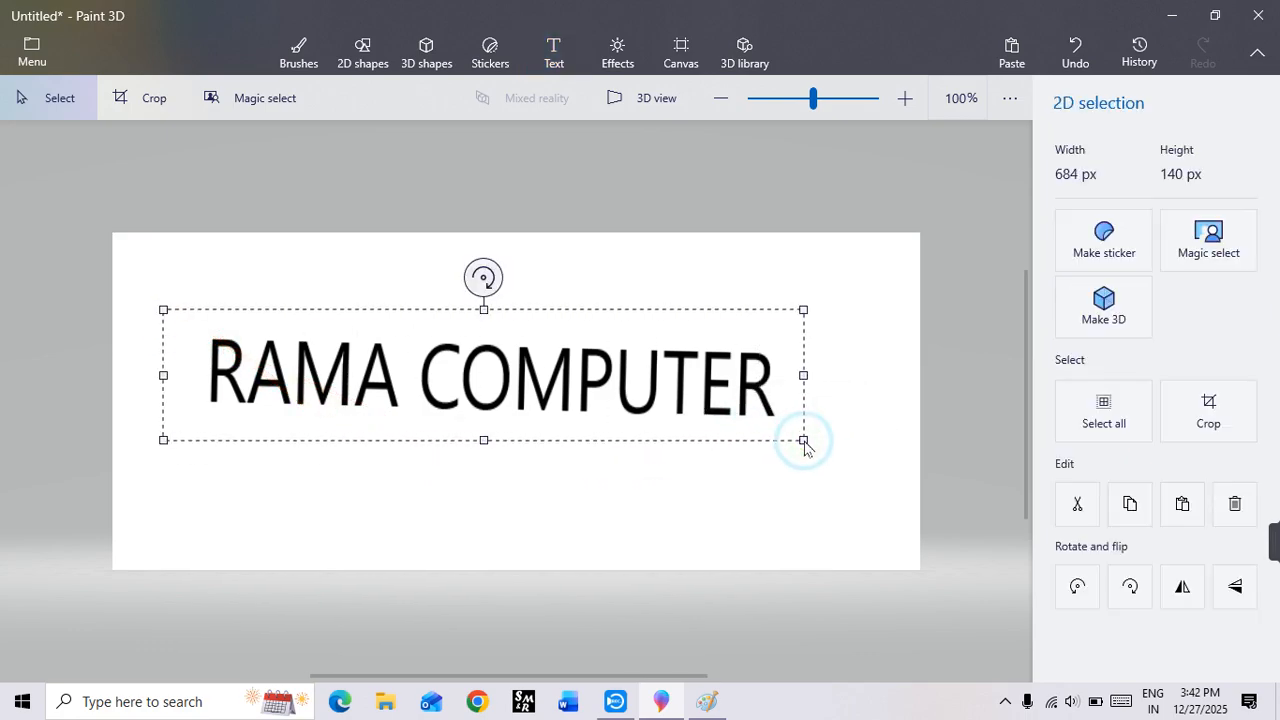
pyautogui.press('Delete')
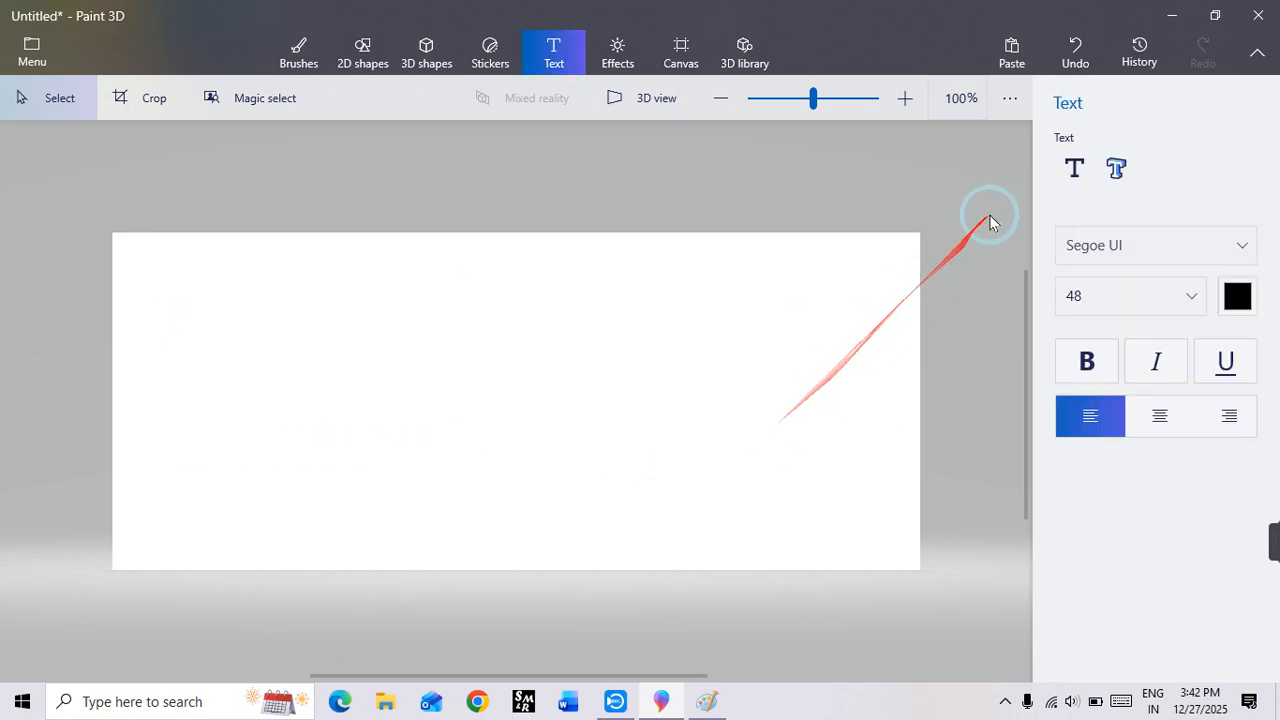
# Step: Create a new 2D text box in the Segoe Script font and enter HGFGHF as sample text
pyautogui.click(1074, 168)
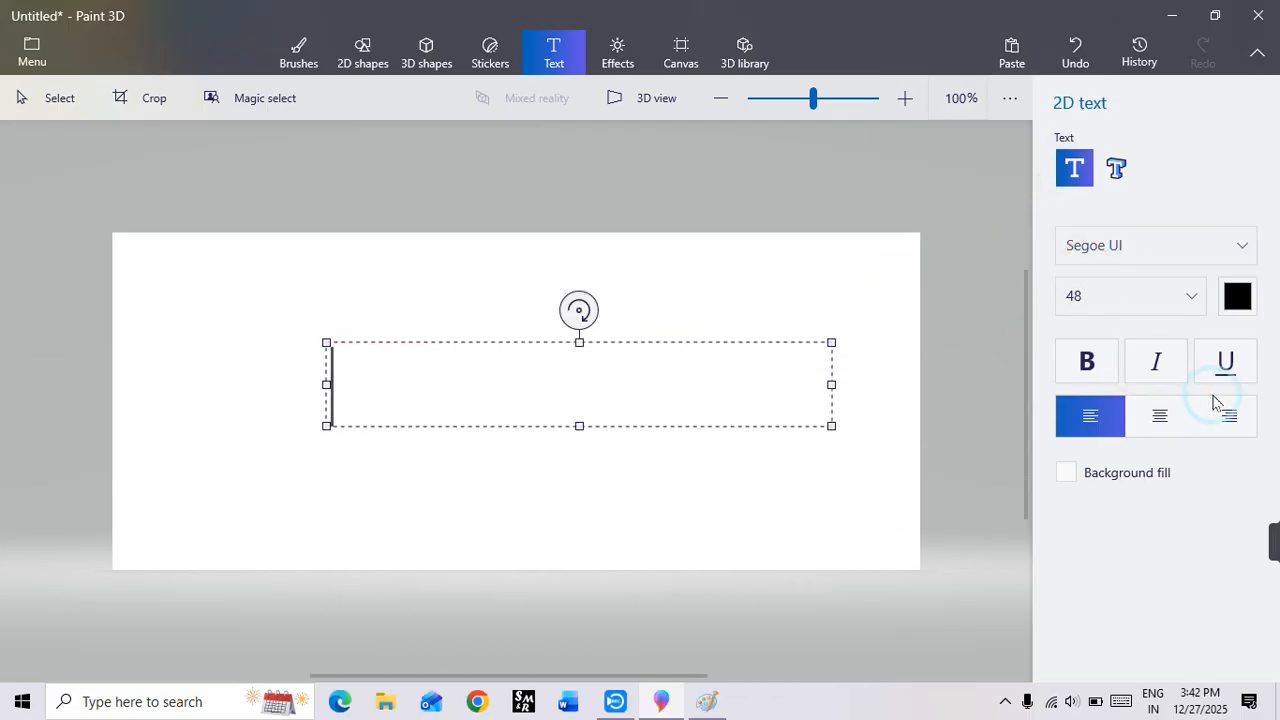
pyautogui.click(1154, 251)
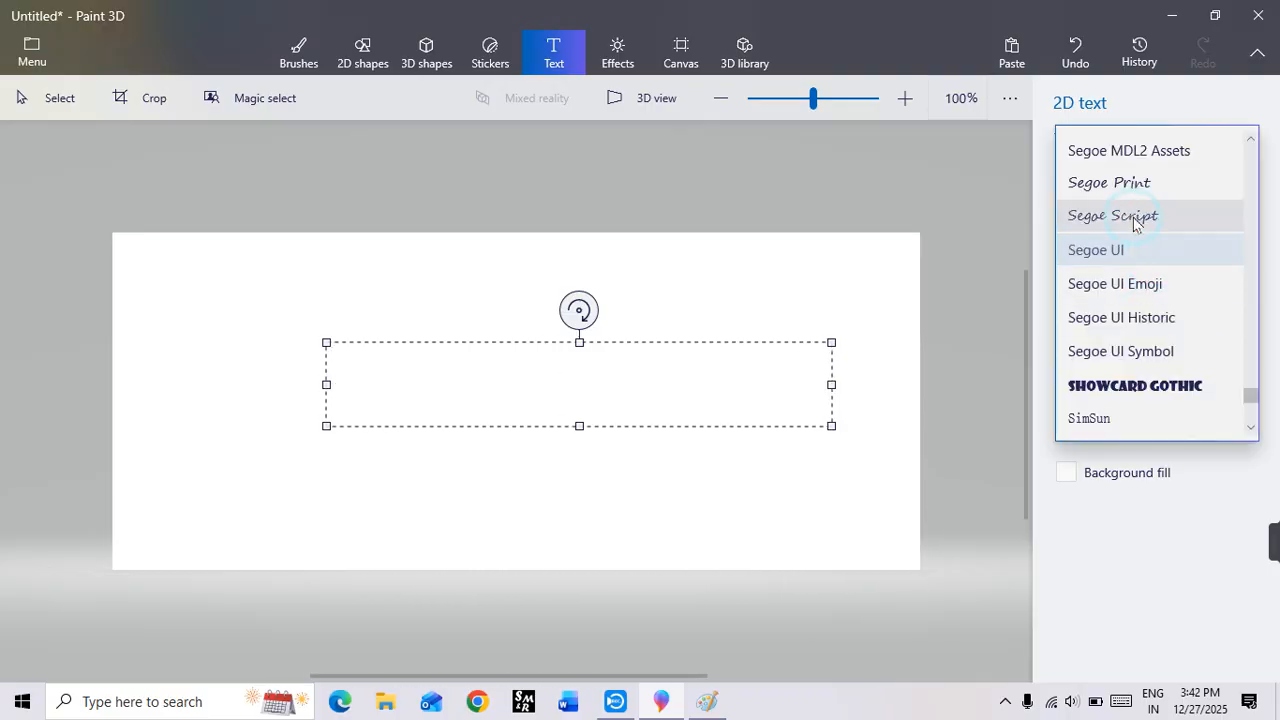
pyautogui.click(1134, 217)
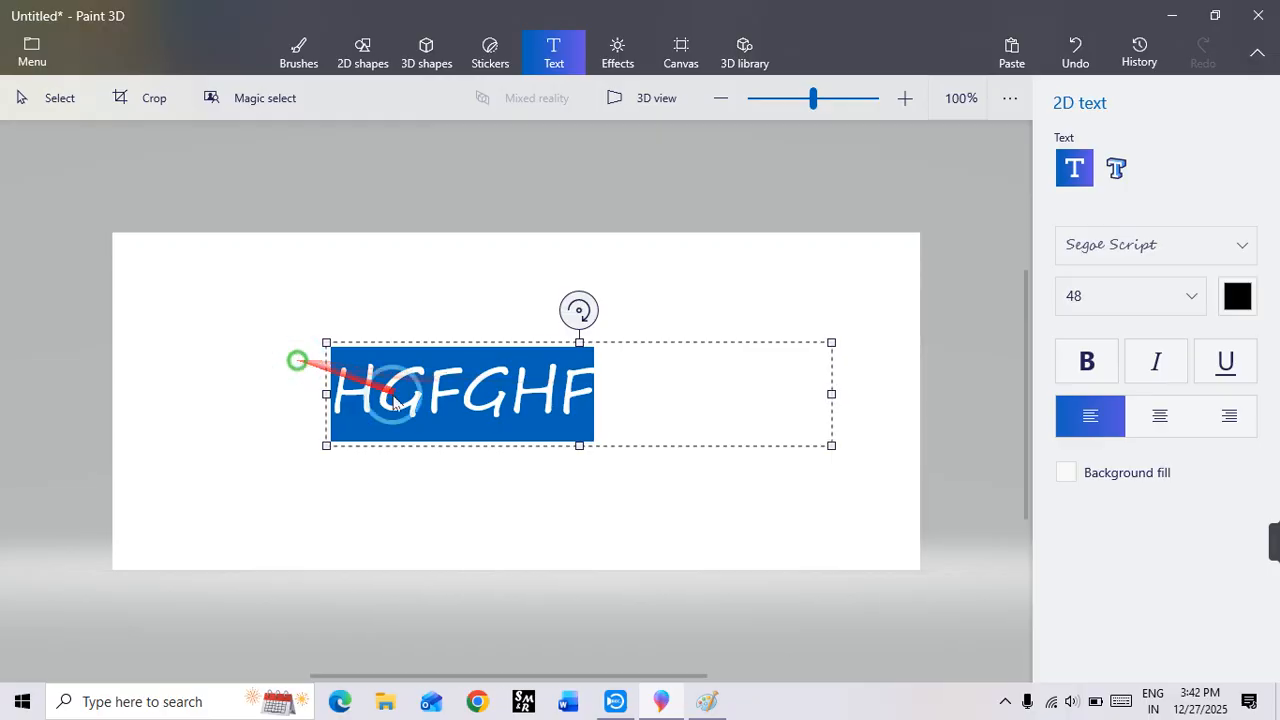
# Step: Set the sample text's font to Showcard Gothic and extend the text to HGFGHFHJ
pyautogui.click(1166, 249)
pyautogui.click(1143, 417)
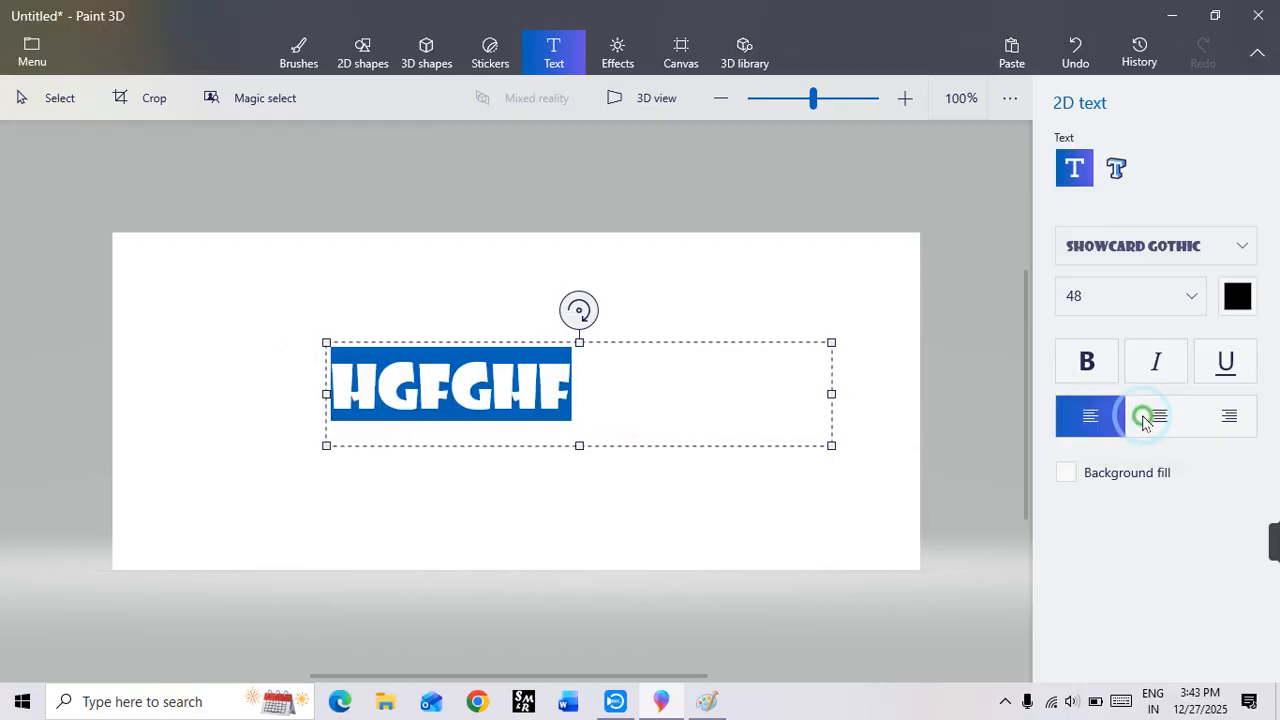
pyautogui.click(1214, 246)
pyautogui.click(345, 418)
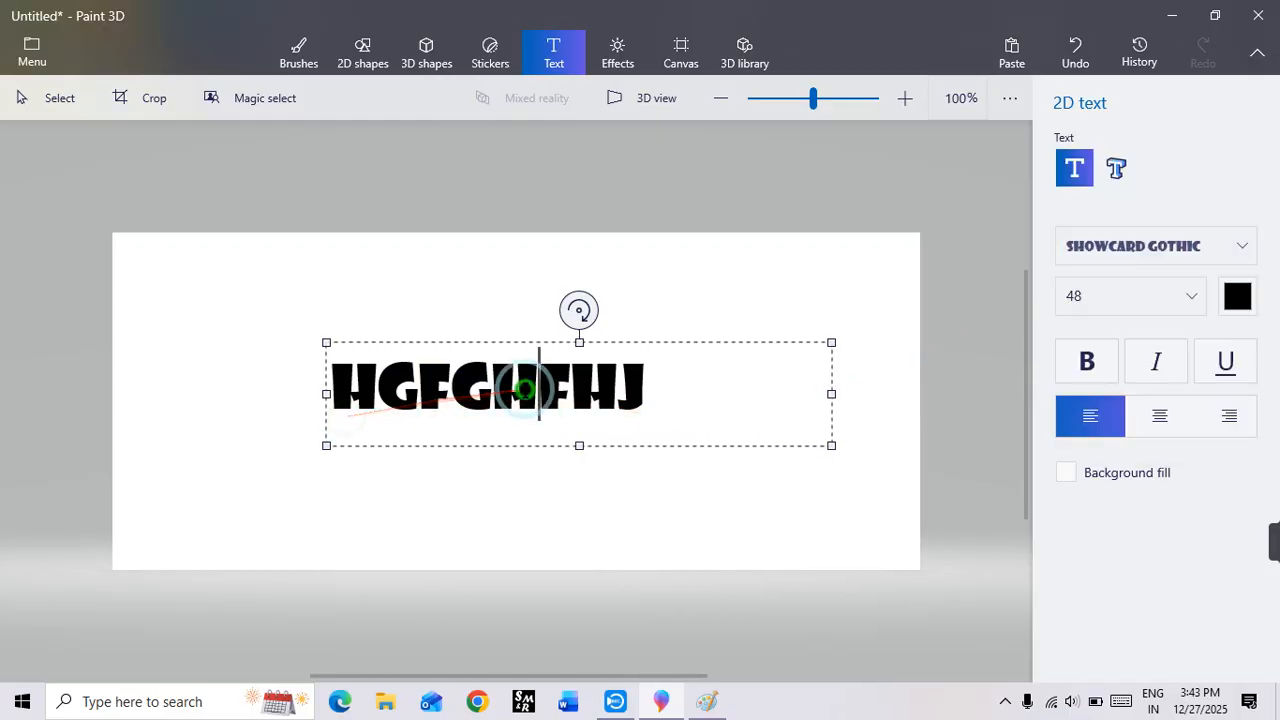
# Step: Return the sample text to Segoe Script, and change its font to Segoe UI Symbol
pyautogui.click(1157, 247)
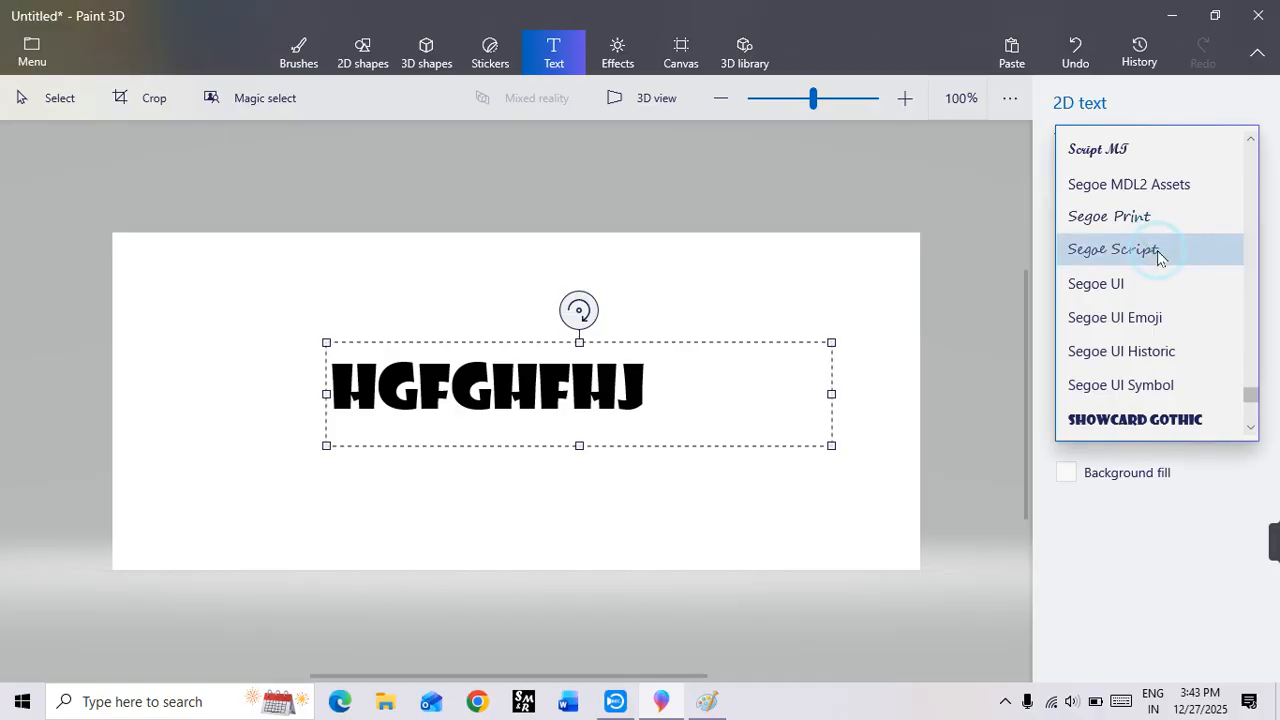
pyautogui.scroll(3, 1157, 258)
pyautogui.click(1161, 258)
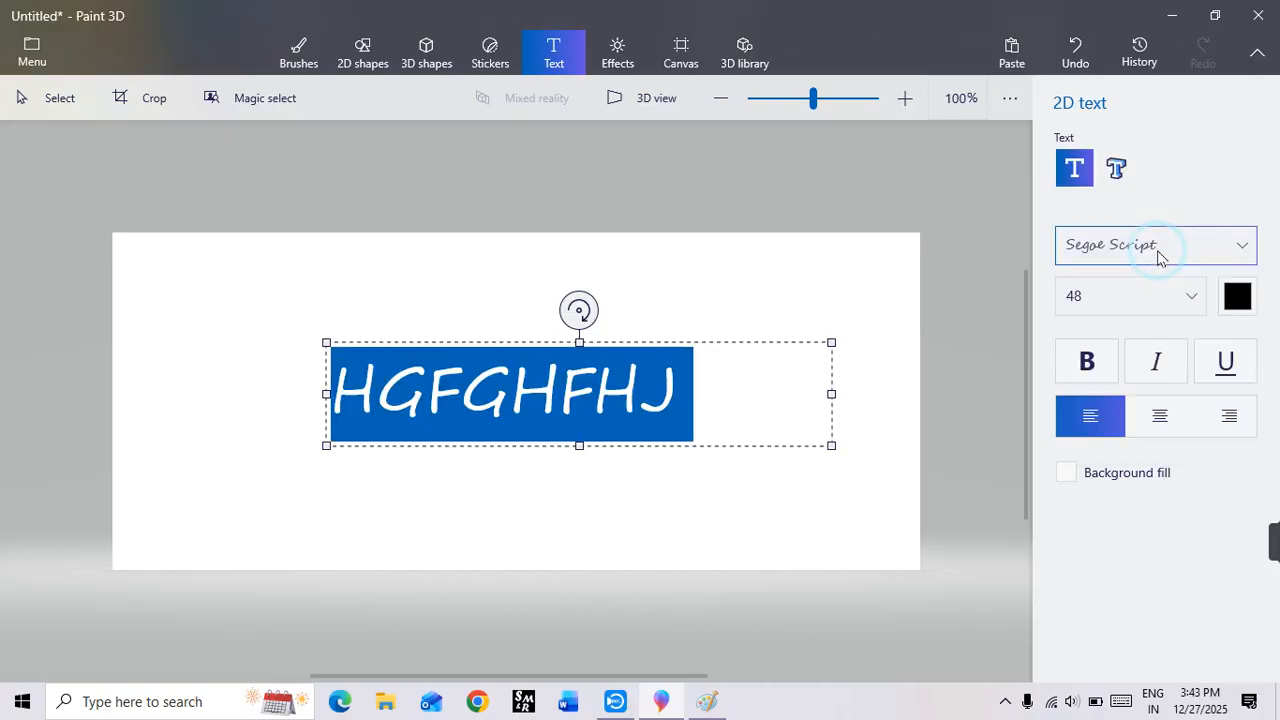
pyautogui.click(1155, 252)
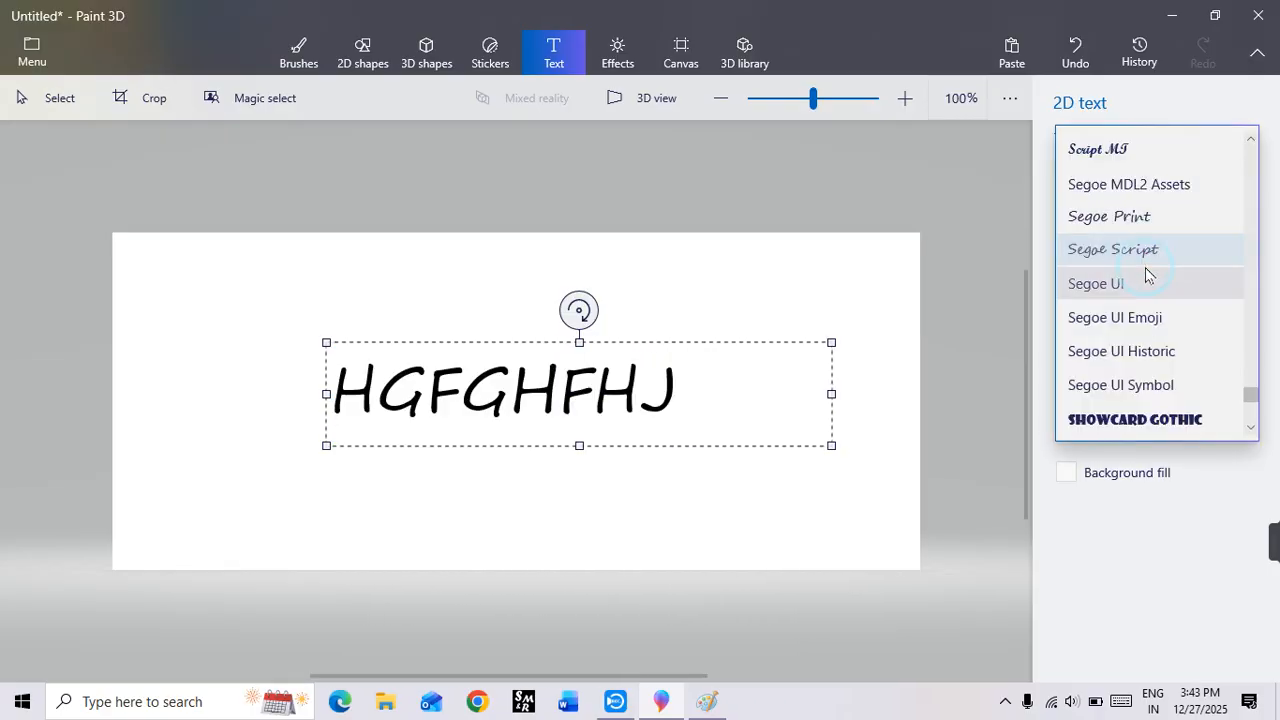
pyautogui.click(1120, 383)
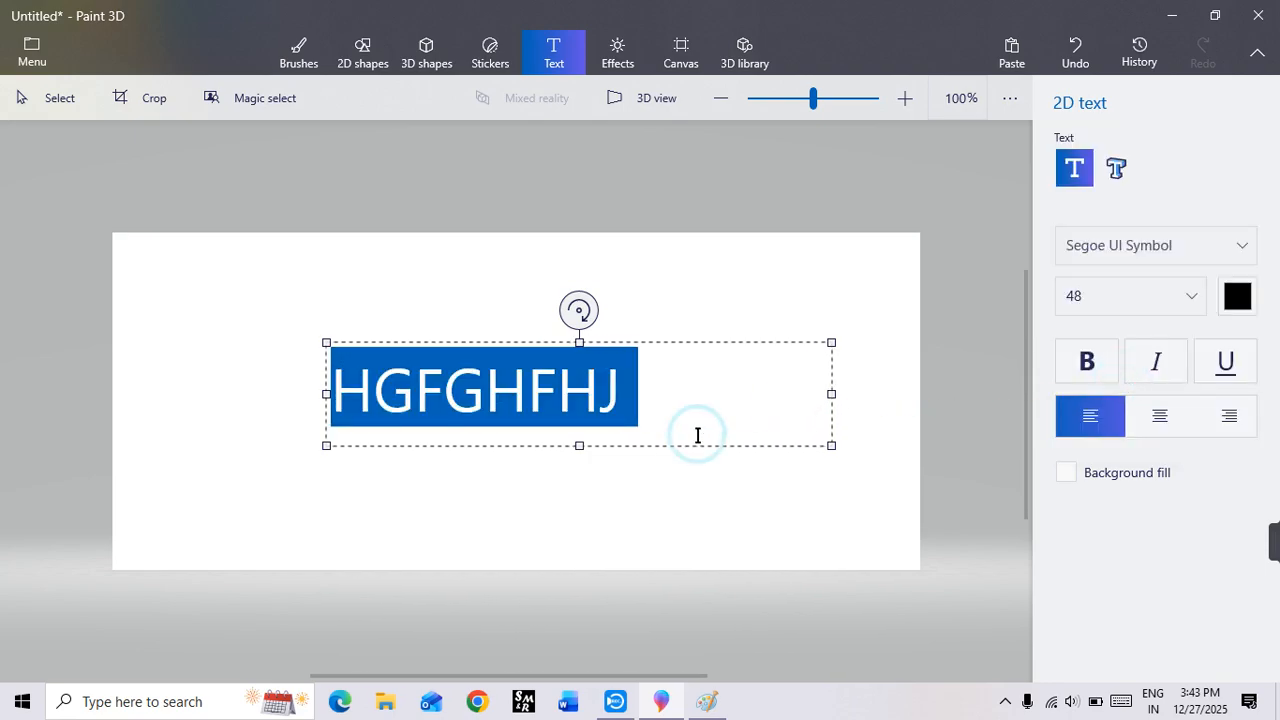
# Step: Try font size 24 on the sample text and return it to 48
pyautogui.click(1191, 296)
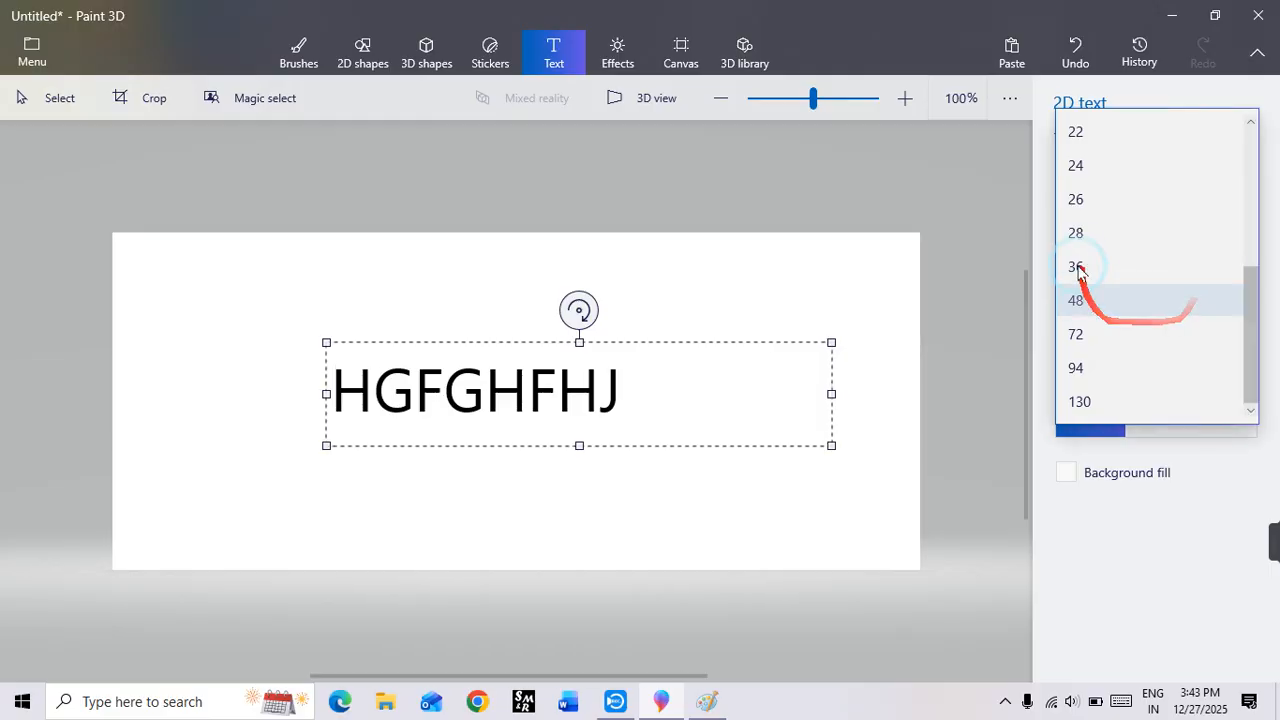
pyautogui.click(1097, 165)
pyautogui.click(1103, 296)
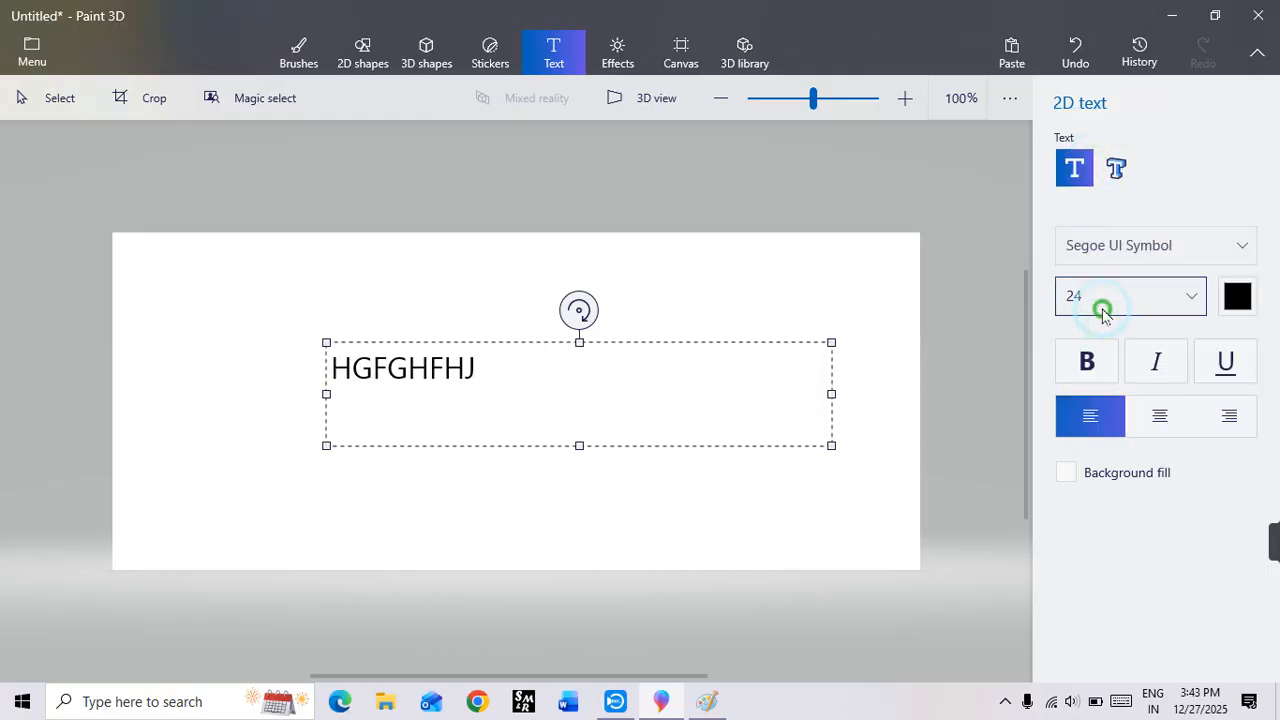
pyautogui.click(1078, 436)
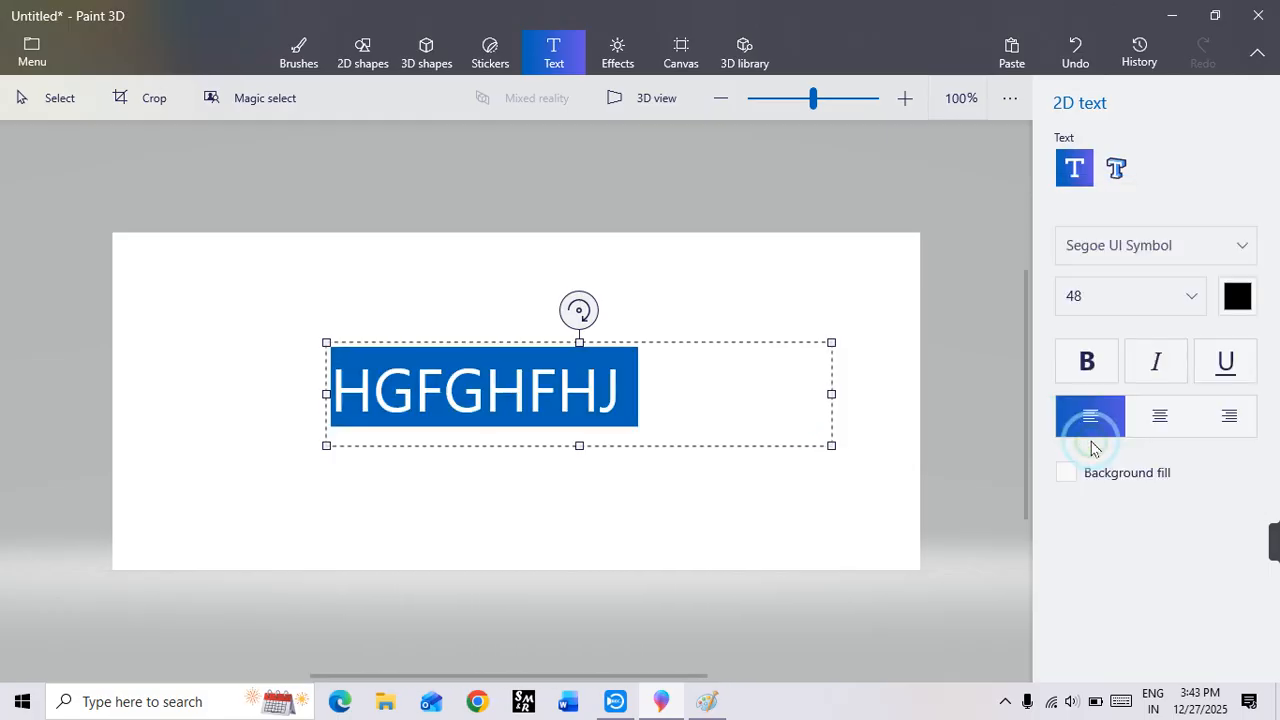
# Step: Change the sample text's color to dark red
pyautogui.click(1231, 300)
pyautogui.click(1182, 366)
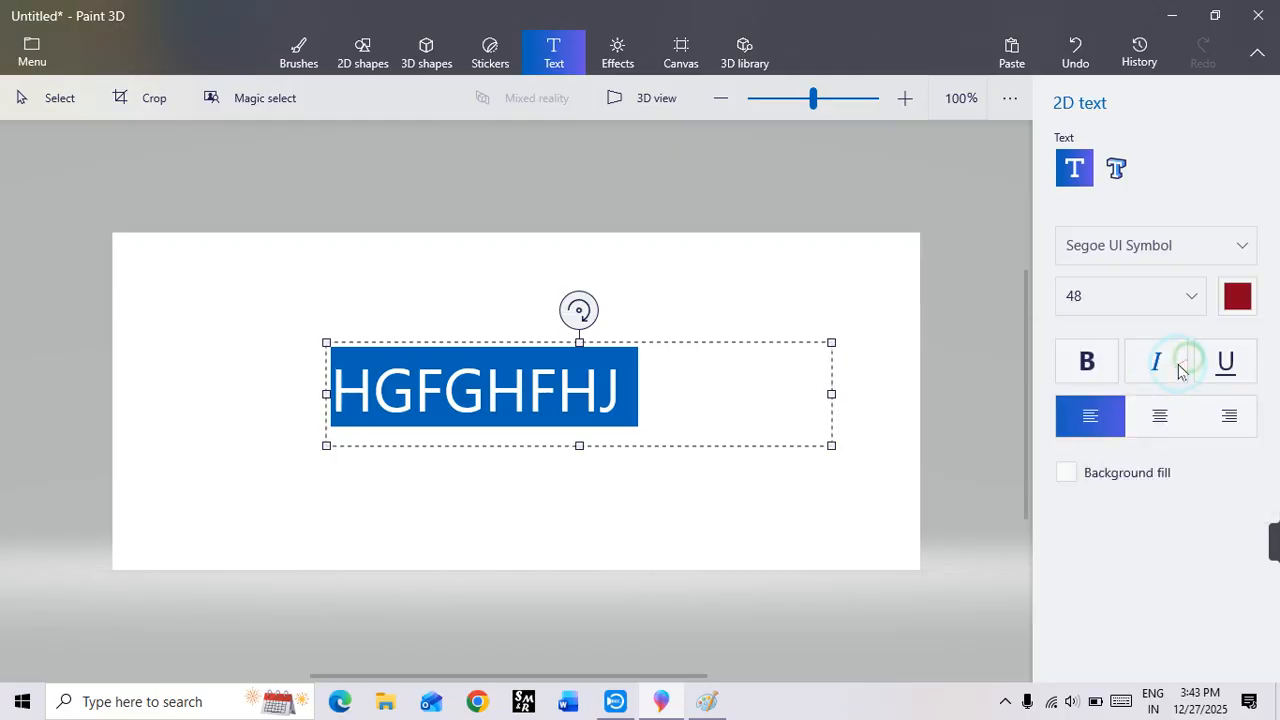
pyautogui.click(695, 388)
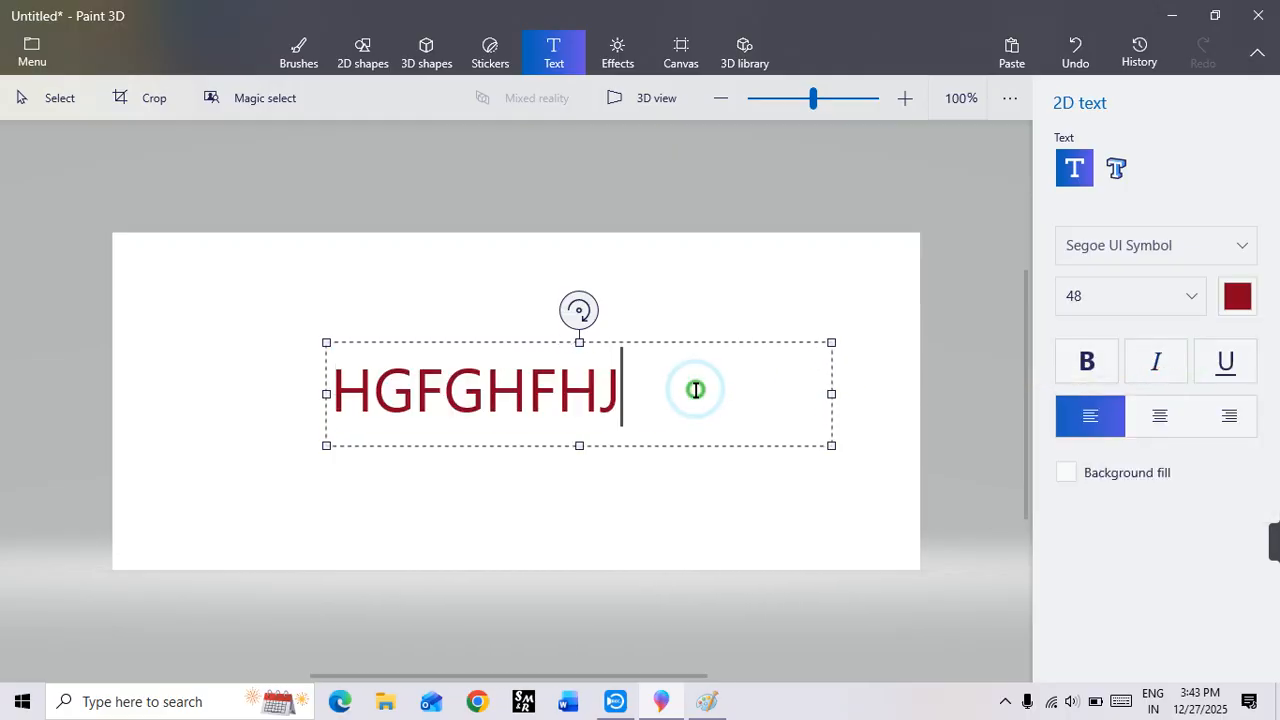
# Step: Make the whole sample text bold, italic and underlined
pyautogui.click(1100, 364)
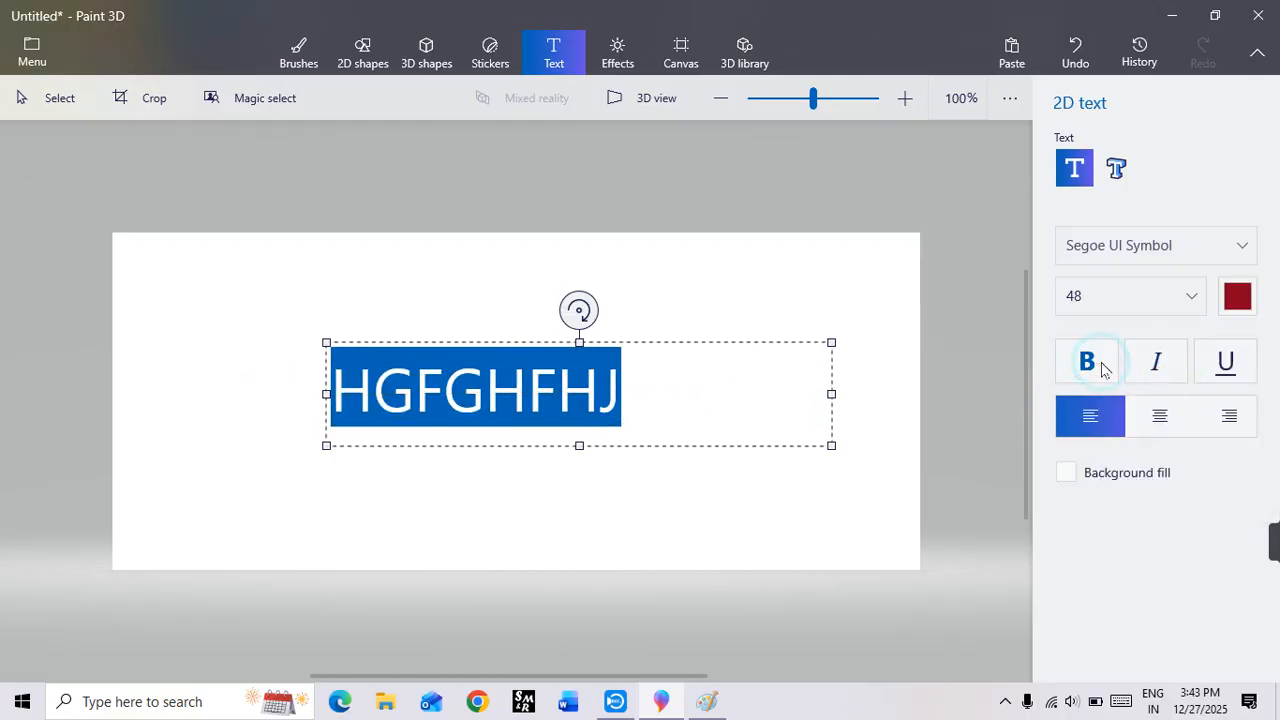
pyautogui.click(1100, 364)
pyautogui.click(1100, 364)
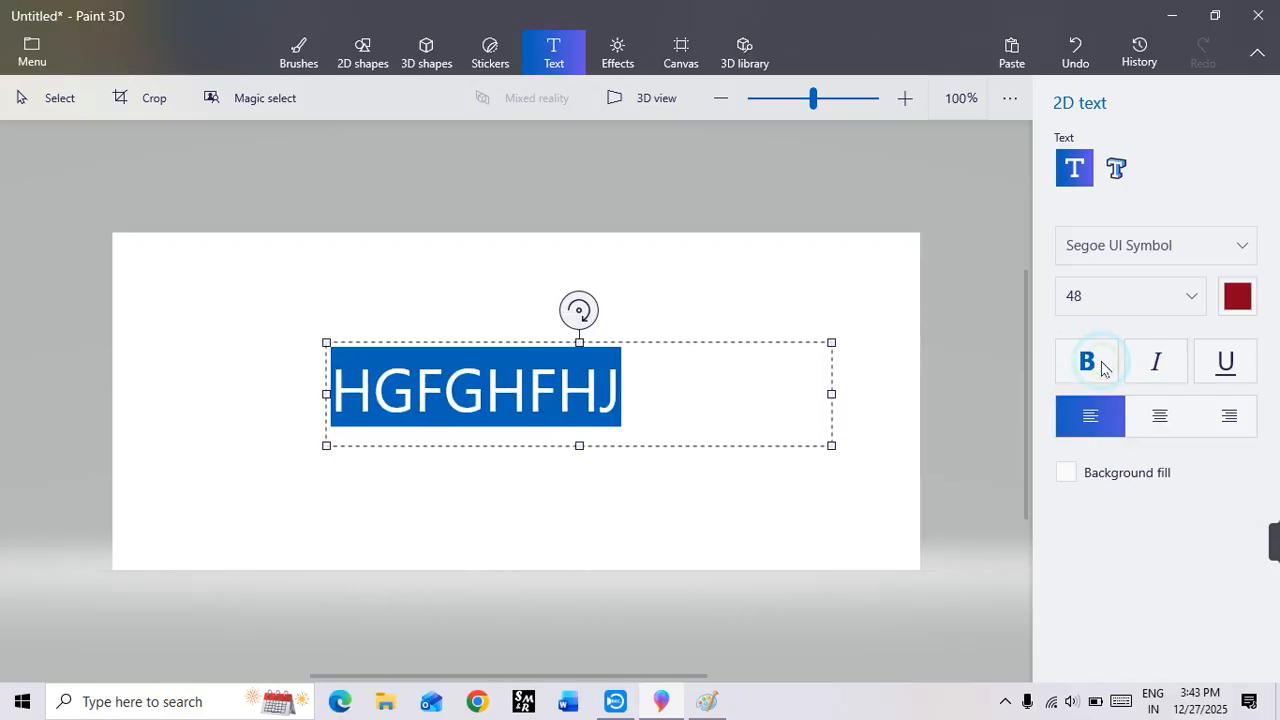
pyautogui.click(1100, 364)
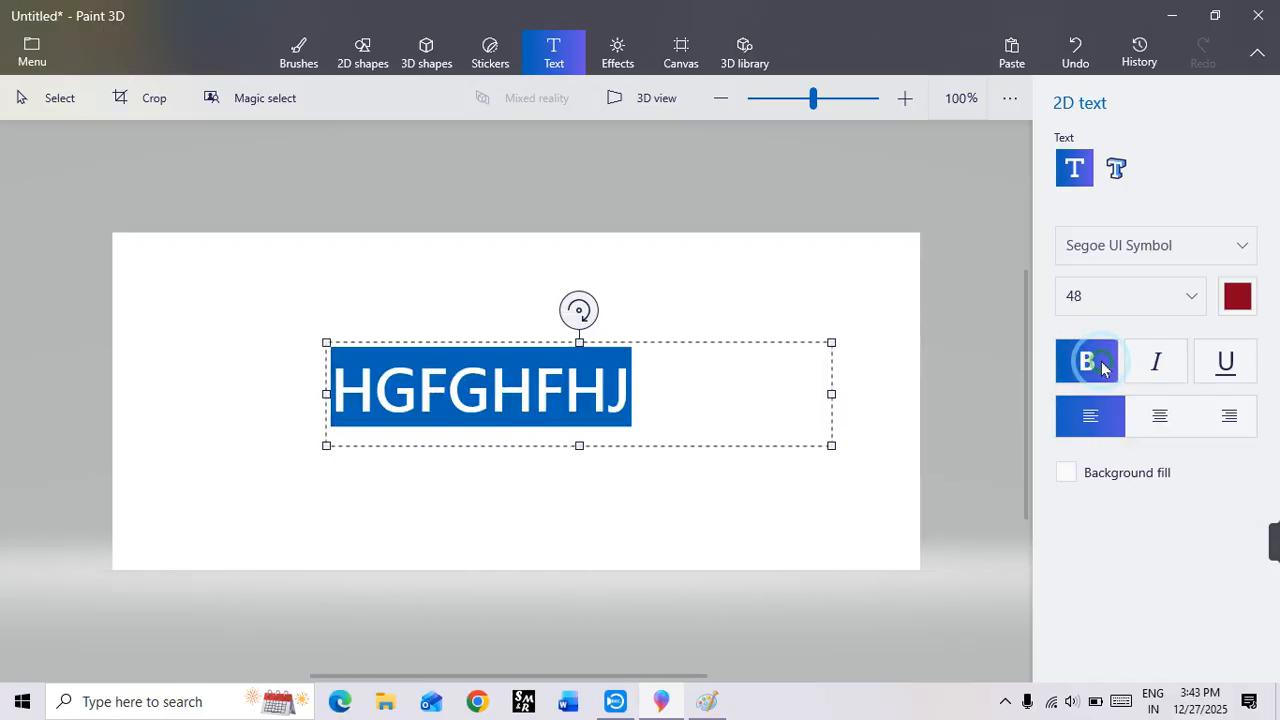
pyautogui.click(1160, 364)
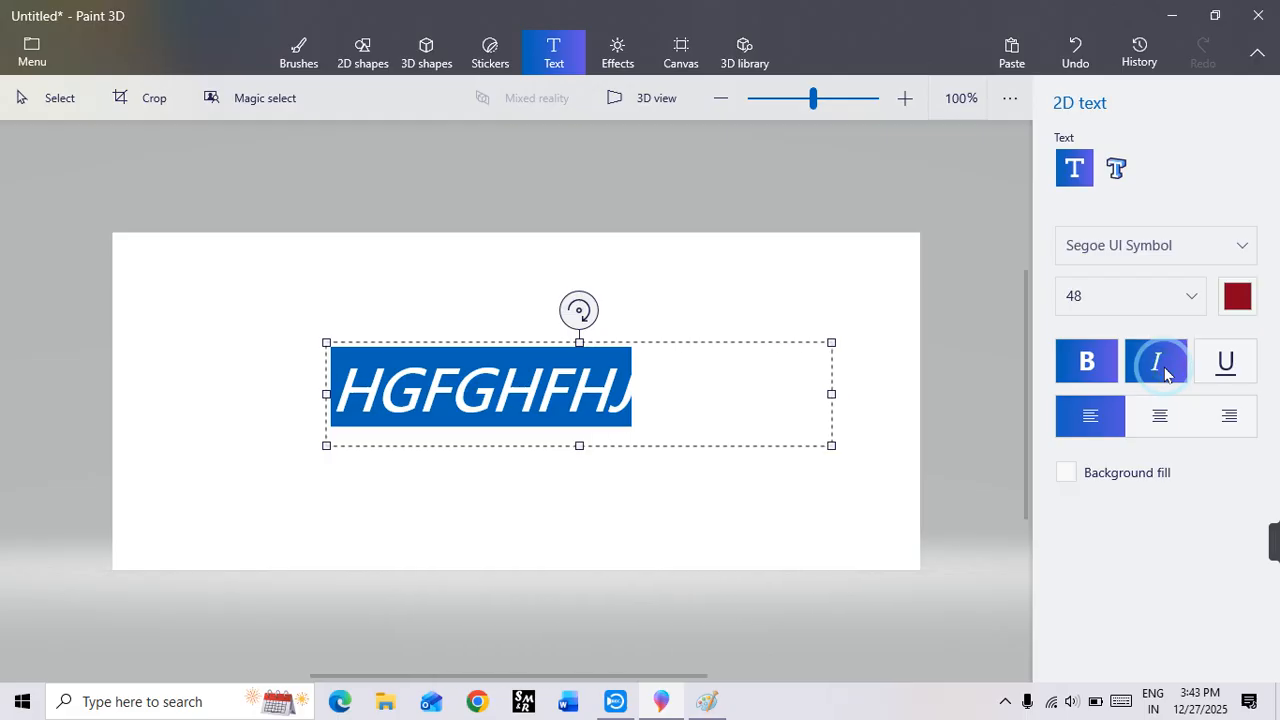
pyautogui.click(1228, 384)
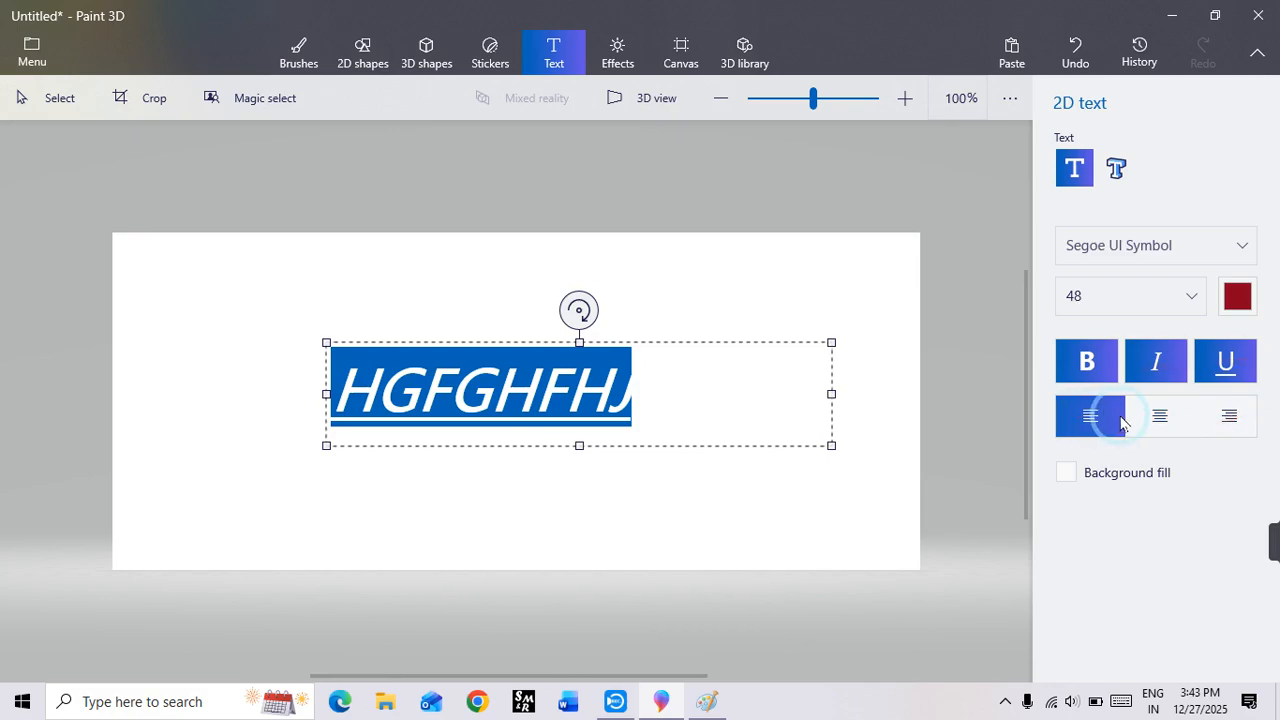
# Step: Try center and right alignment on the sample text and return it to left alignment
pyautogui.click(1162, 421)
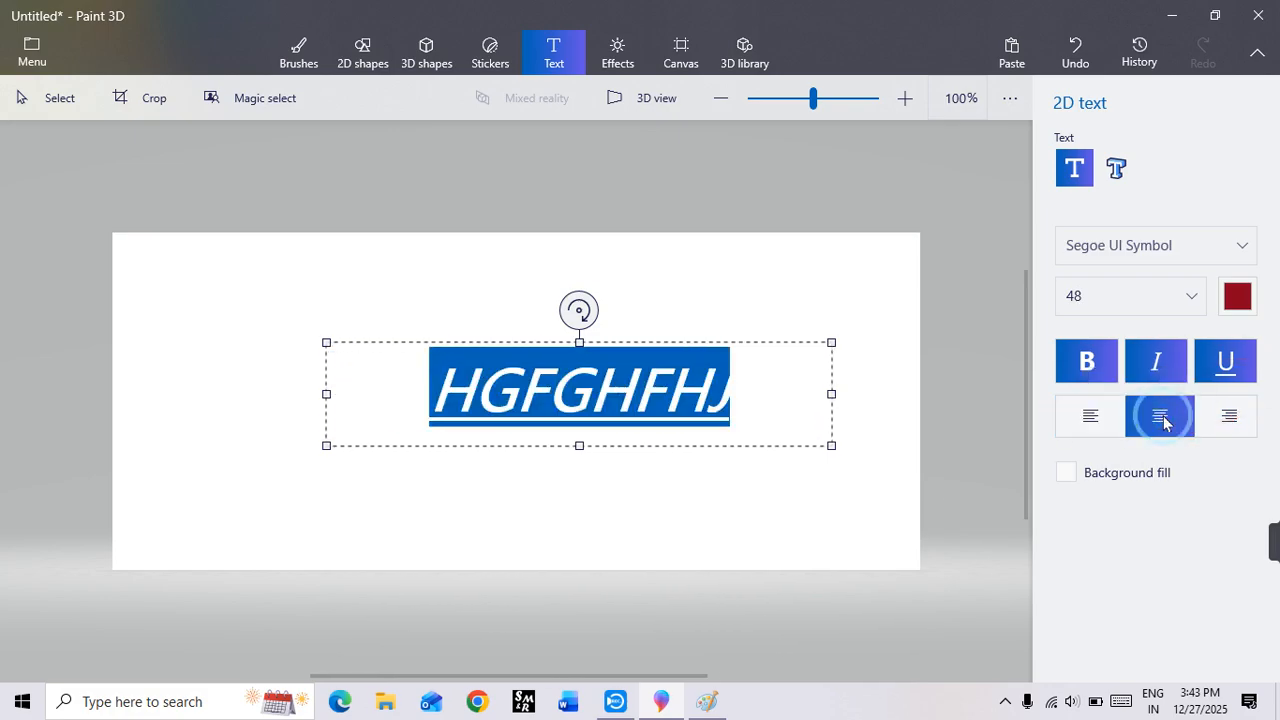
pyautogui.click(1254, 410)
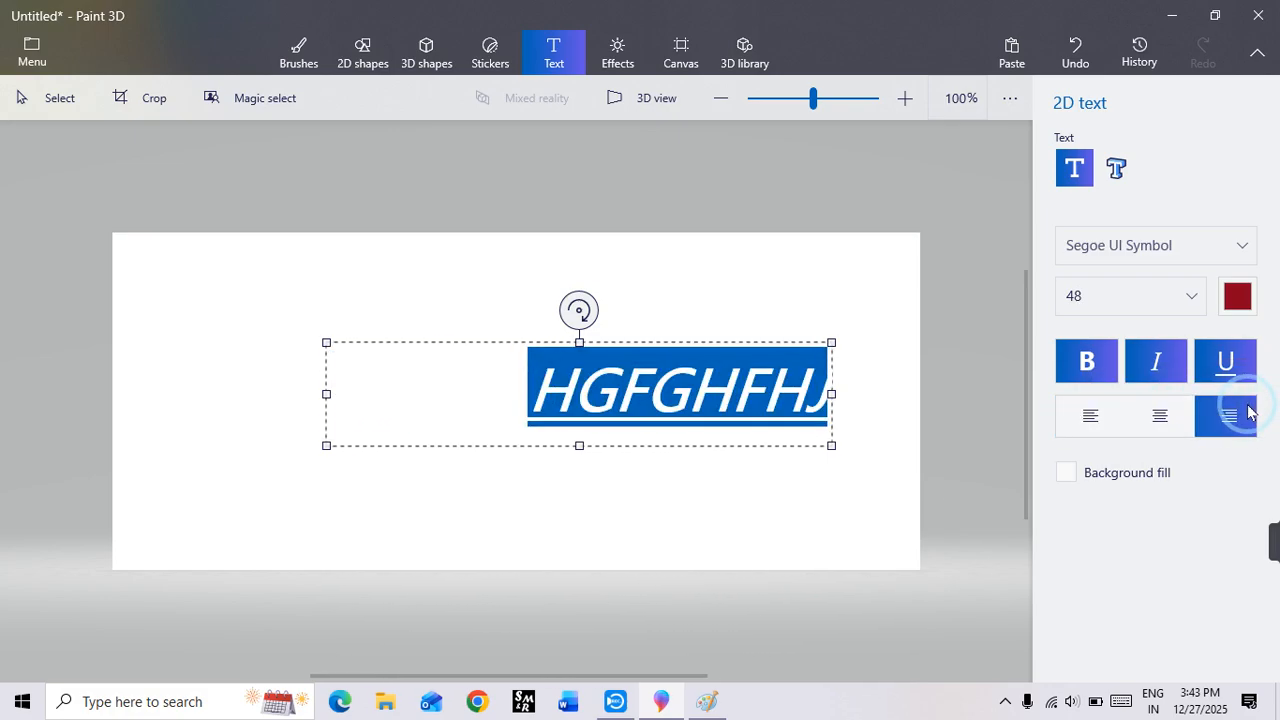
pyautogui.click(1093, 422)
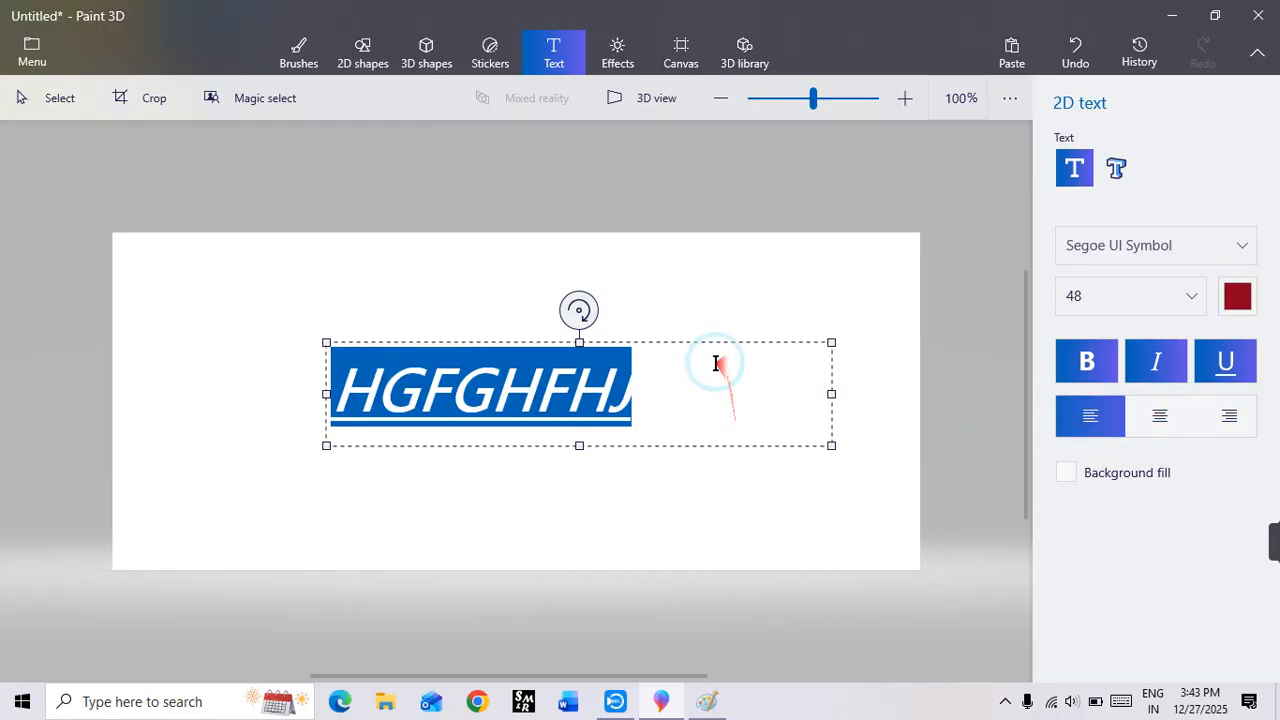
# Step: Turn on the text box's background fill and set the fill color to orange
pyautogui.click(1145, 476)
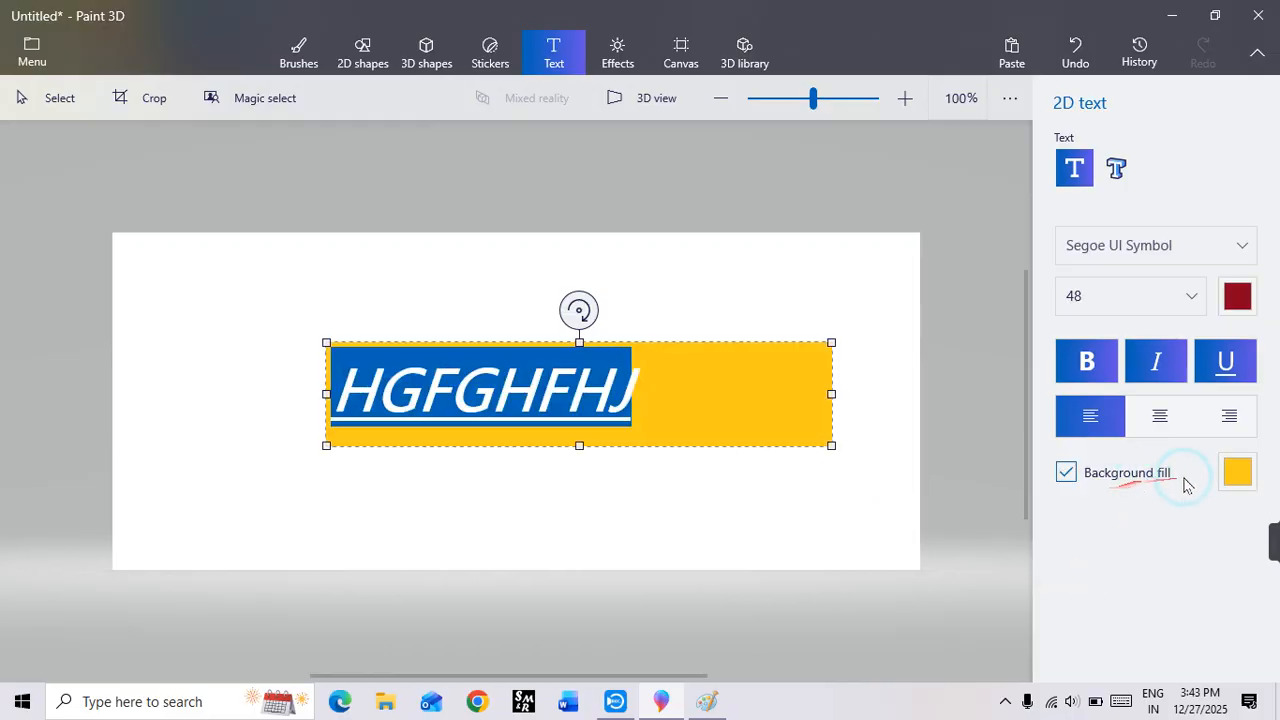
pyautogui.click(1238, 474)
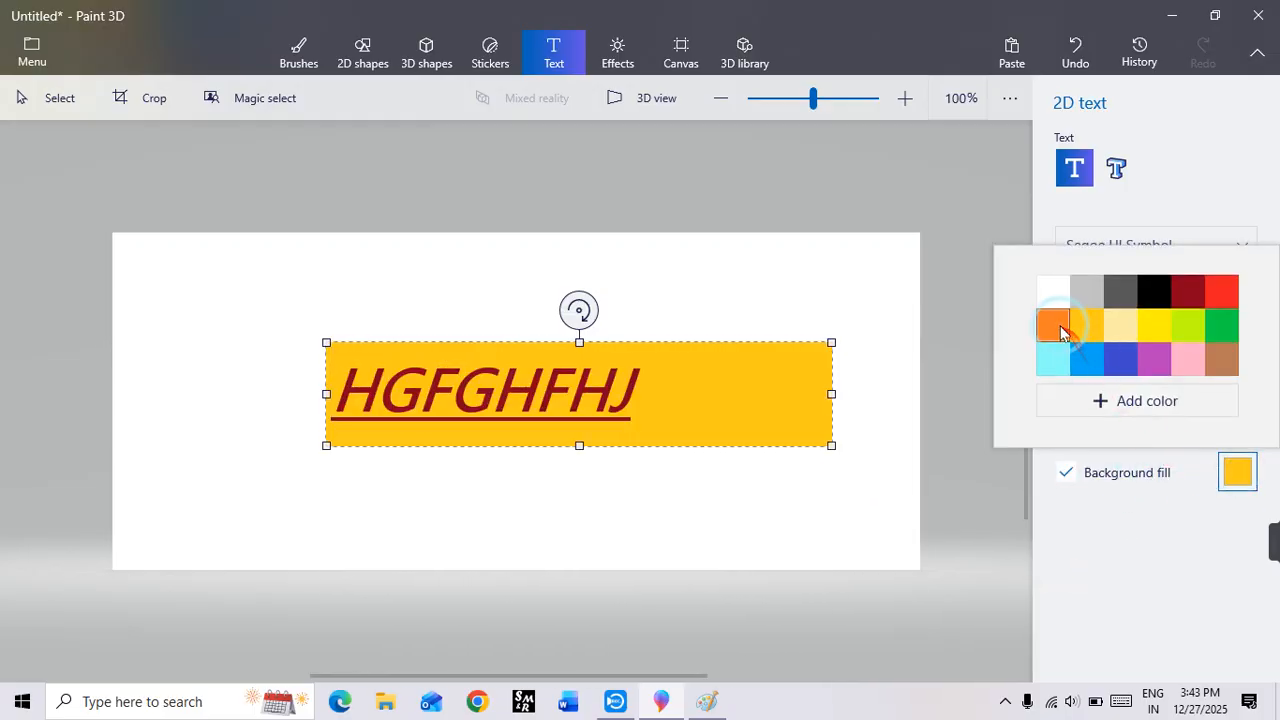
pyautogui.click(1059, 327)
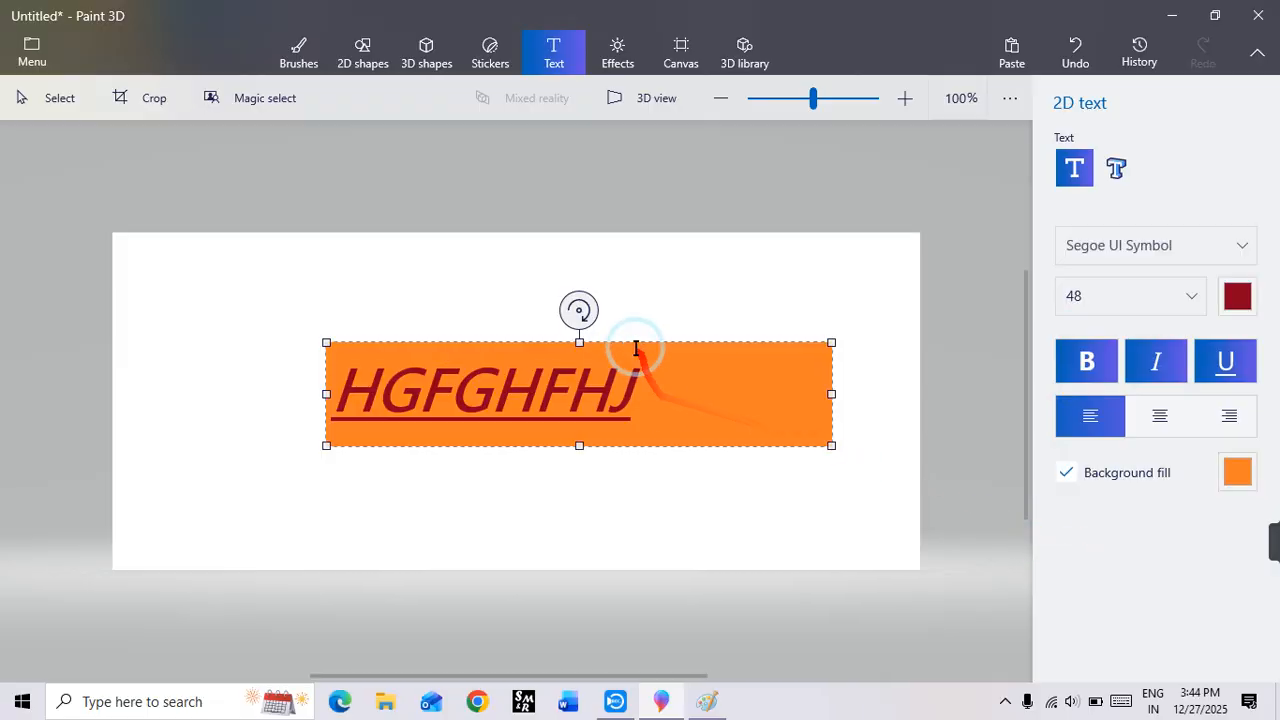
# Step: Move the orange text box toward the canvas's upper left and clear all of its text
pyautogui.moveTo(634, 349); pyautogui.dragTo(494, 300)
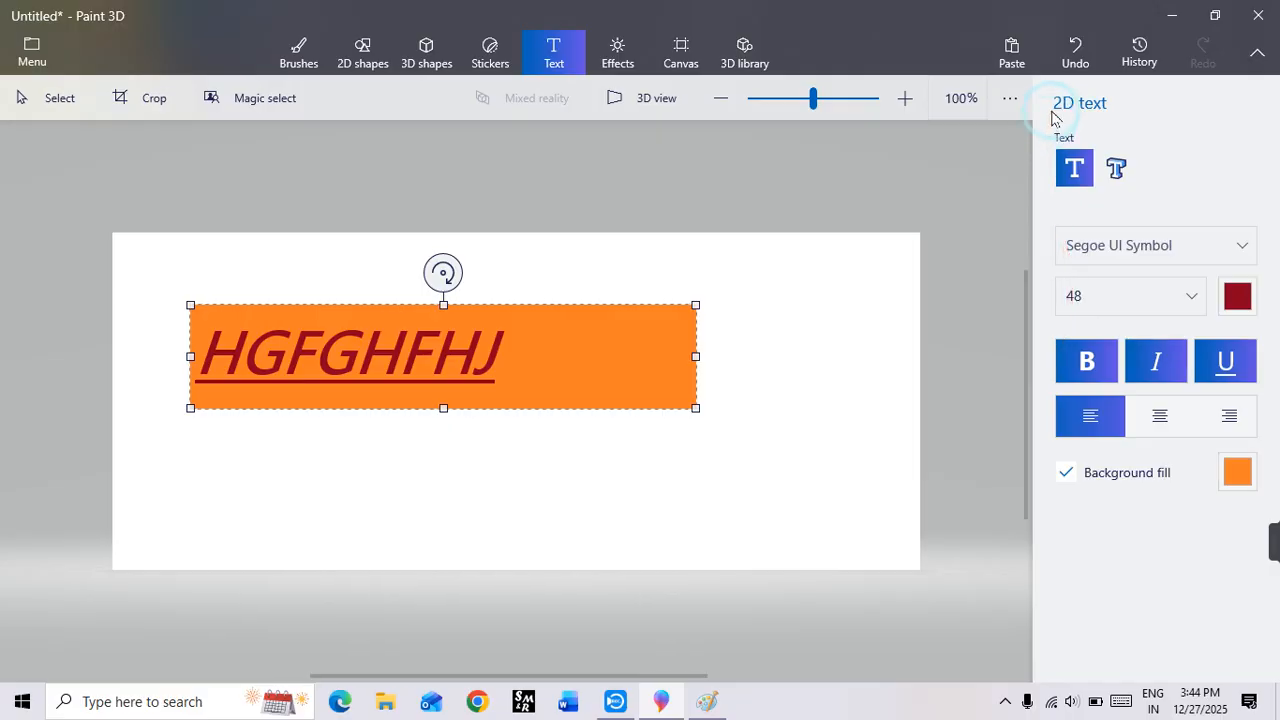
pyautogui.hotkey('ctrl', 'a')
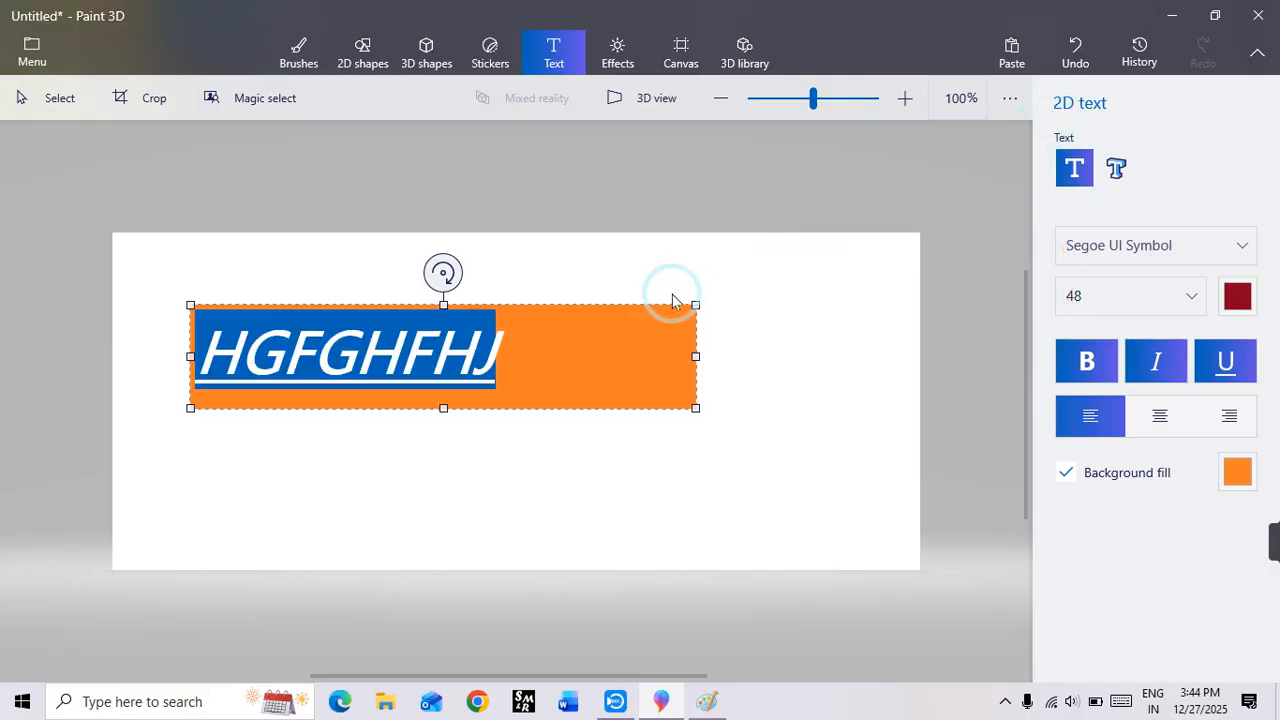
pyautogui.press('BackSpace')
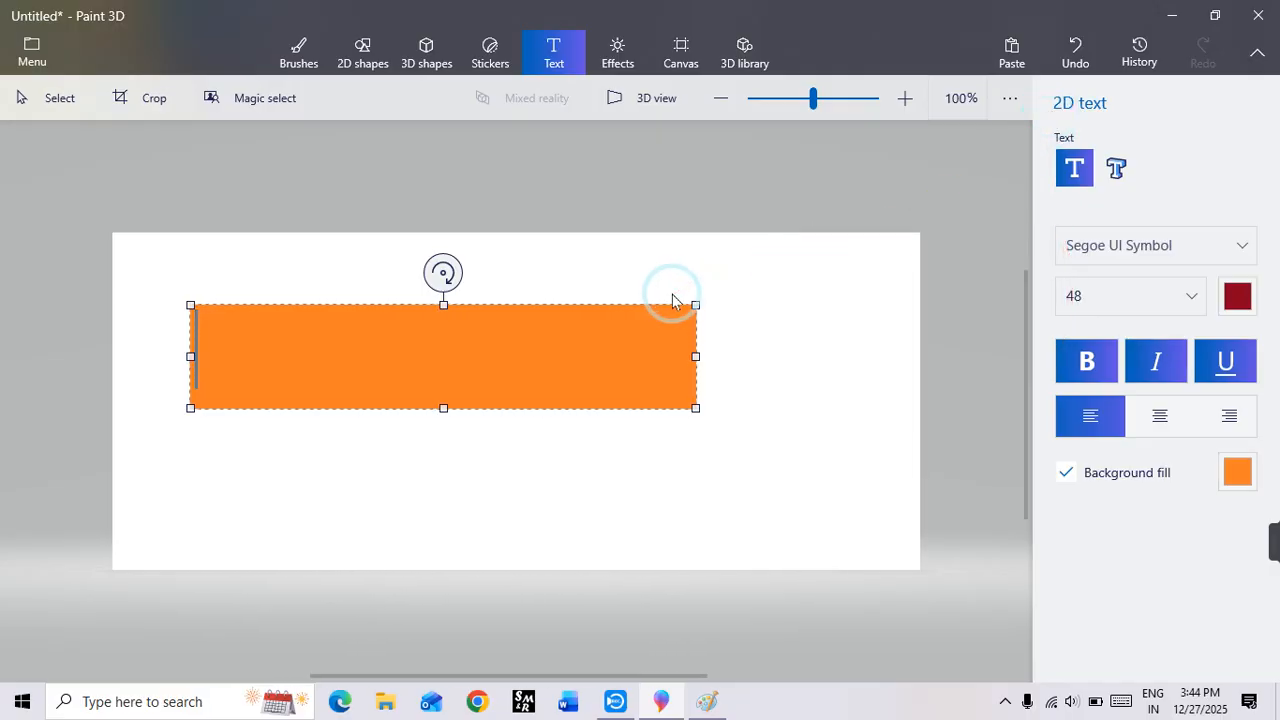
# Step: Close the empty orange text box and leave the canvas blank
pyautogui.click(823, 251)
pyautogui.moveTo(157, 263); pyautogui.dragTo(767, 463)
pyautogui.press('Delete')
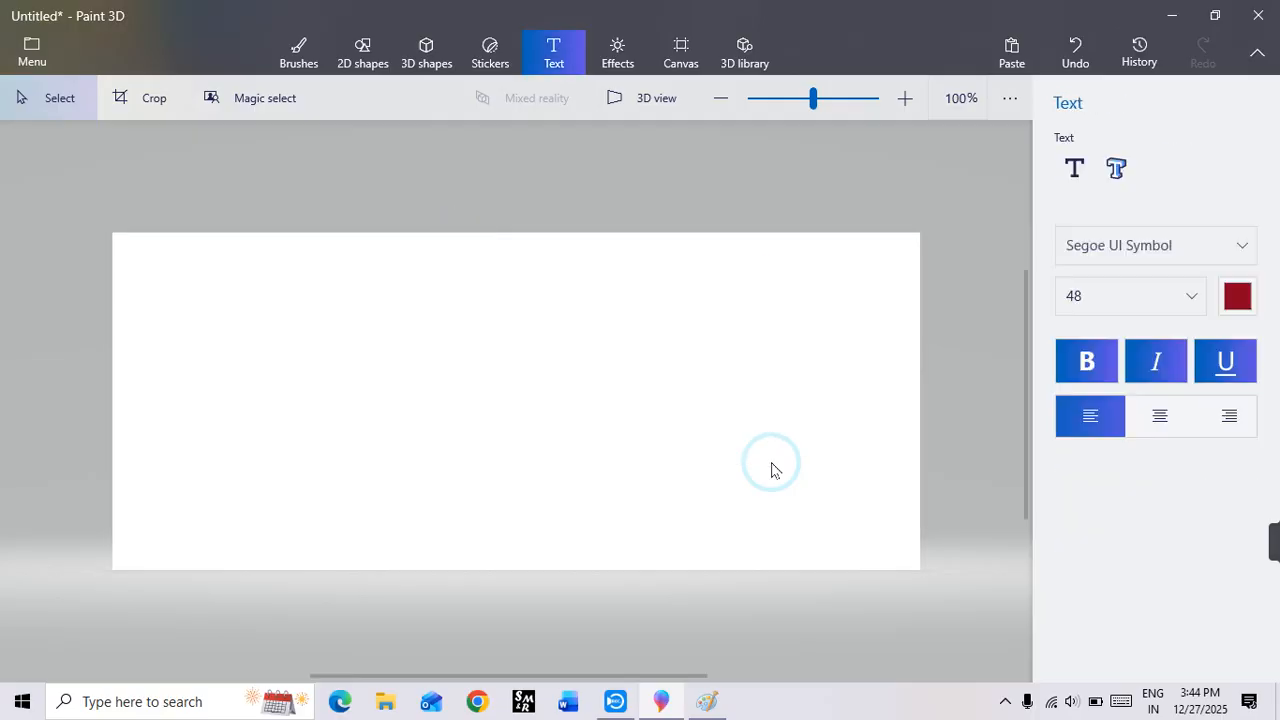
# Step: Add the 3D text "RAMA COMPUTER" in bold and widen its box so it fits on one line
pyautogui.click(1127, 171)
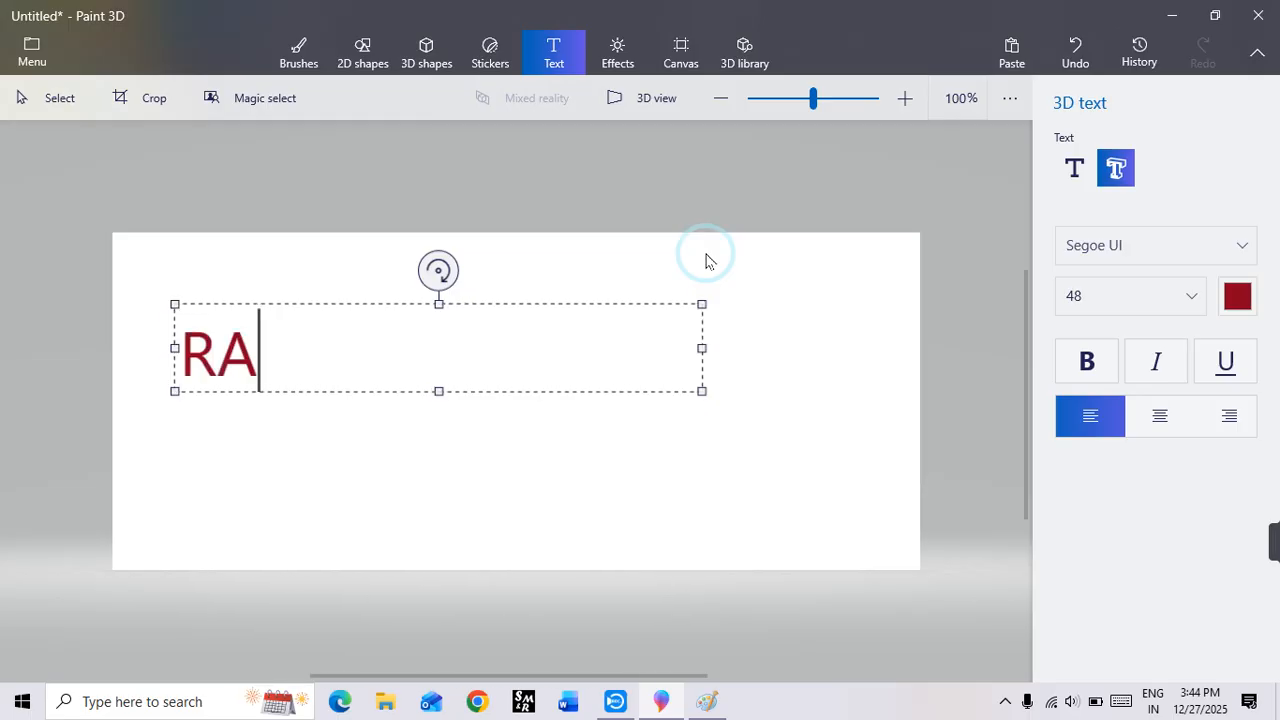
pyautogui.write('MA COMPUTER')
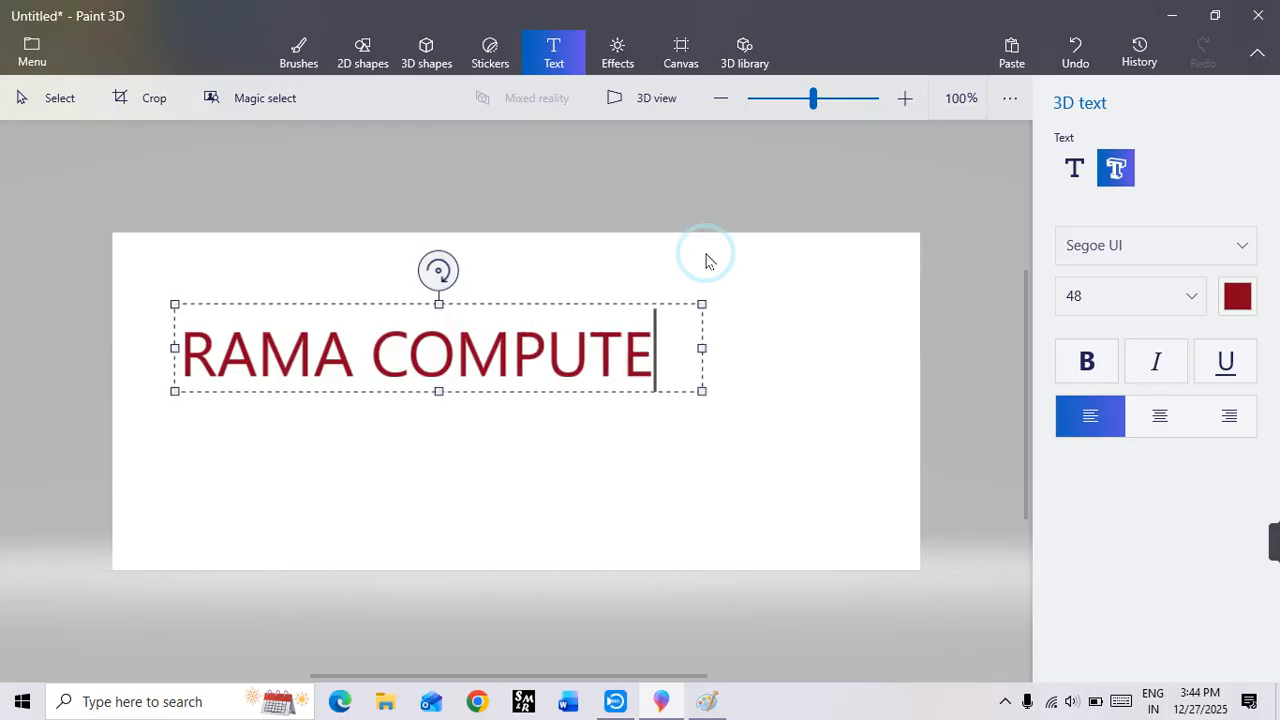
pyautogui.doubleClick(471, 371)
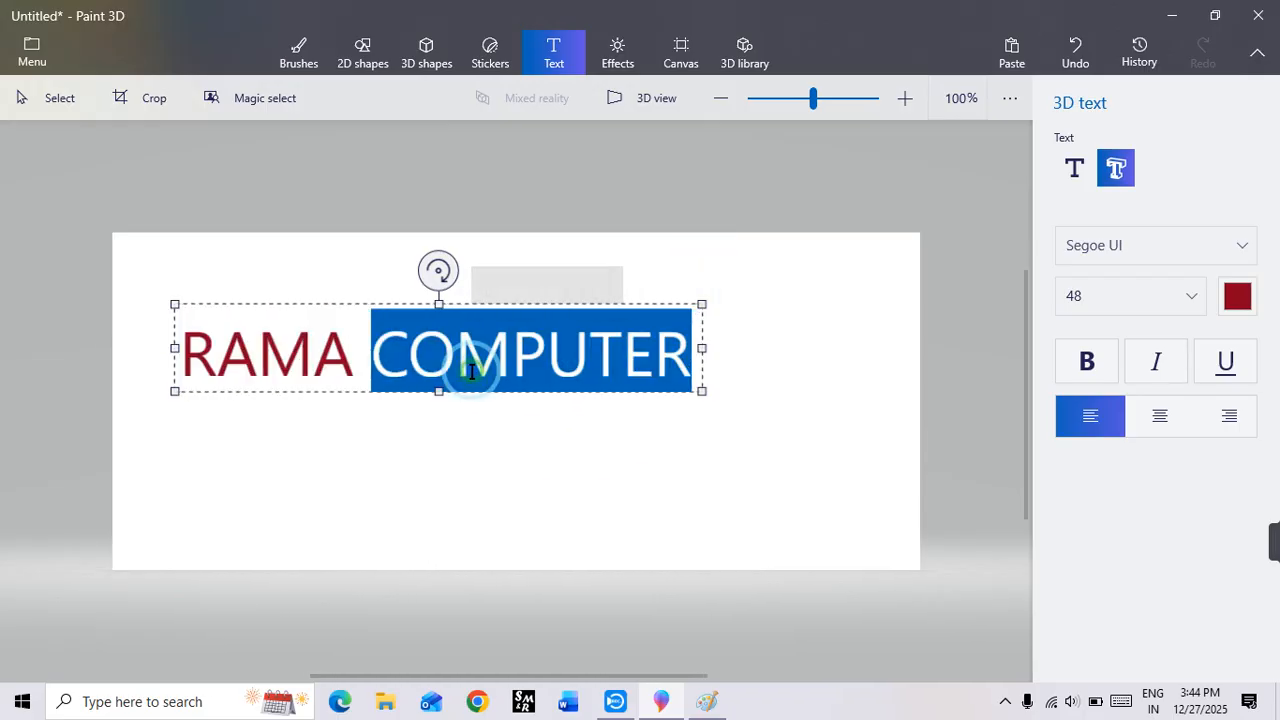
pyautogui.tripleClick(551, 368)
pyautogui.click(1094, 364)
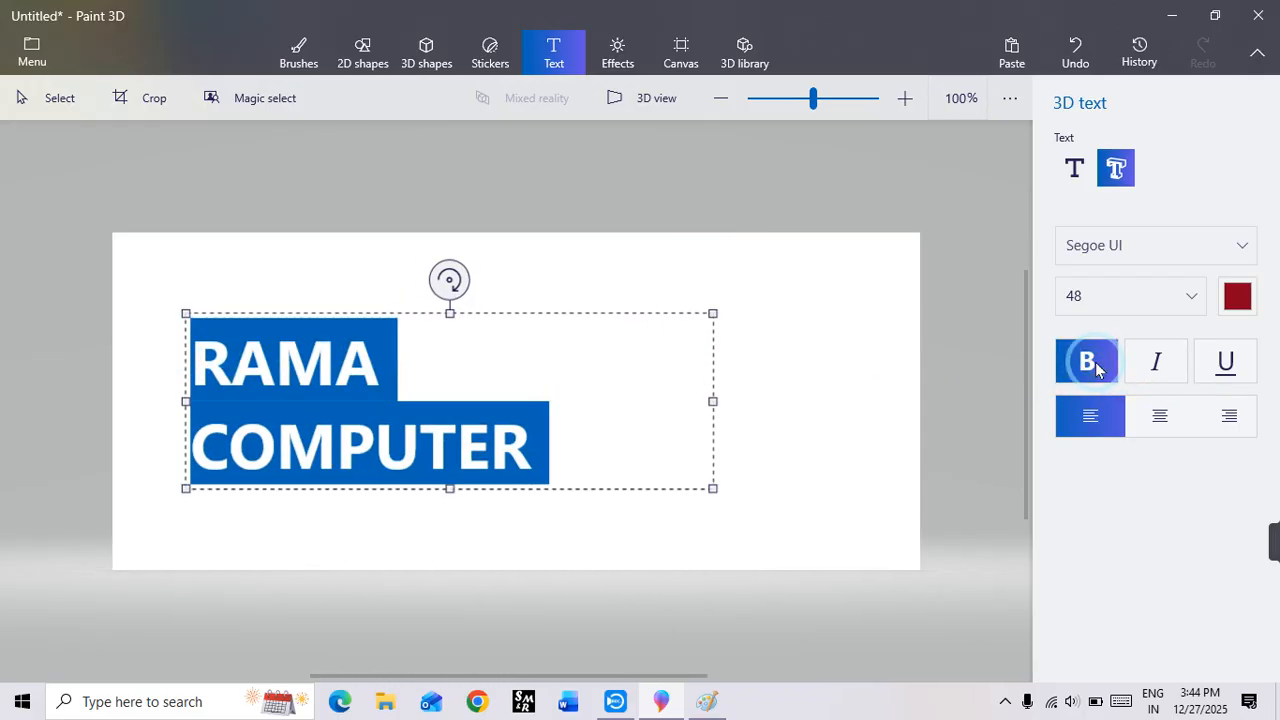
pyautogui.moveTo(714, 398); pyautogui.dragTo(830, 405)
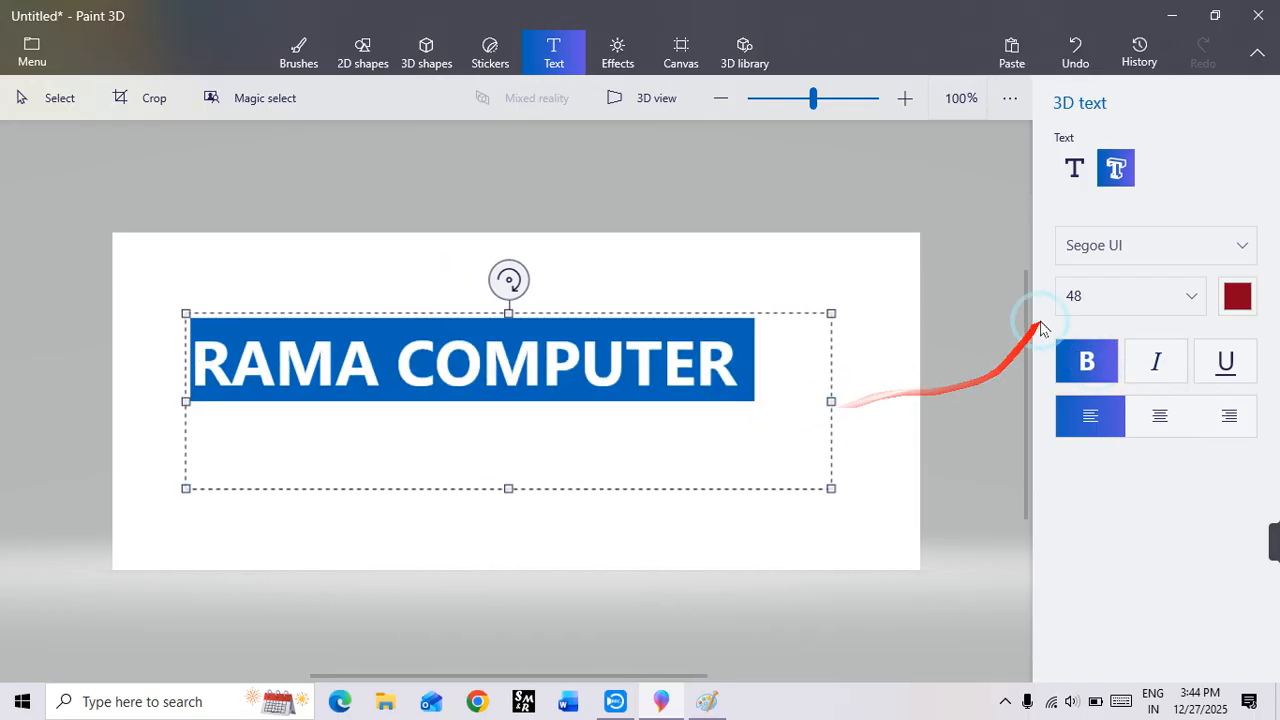
# Step: Place the bold 3D text, shrink it, and delete it from the canvas
pyautogui.click(874, 307)
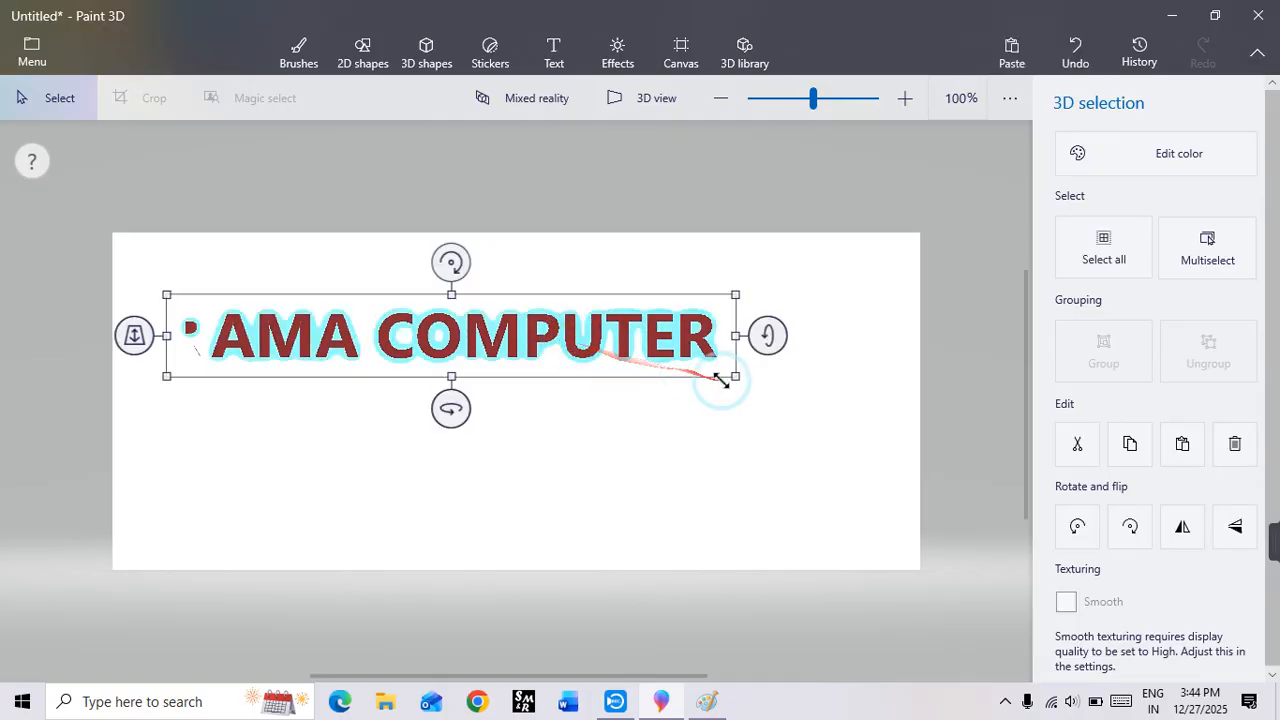
pyautogui.moveTo(721, 379); pyautogui.dragTo(553, 374)
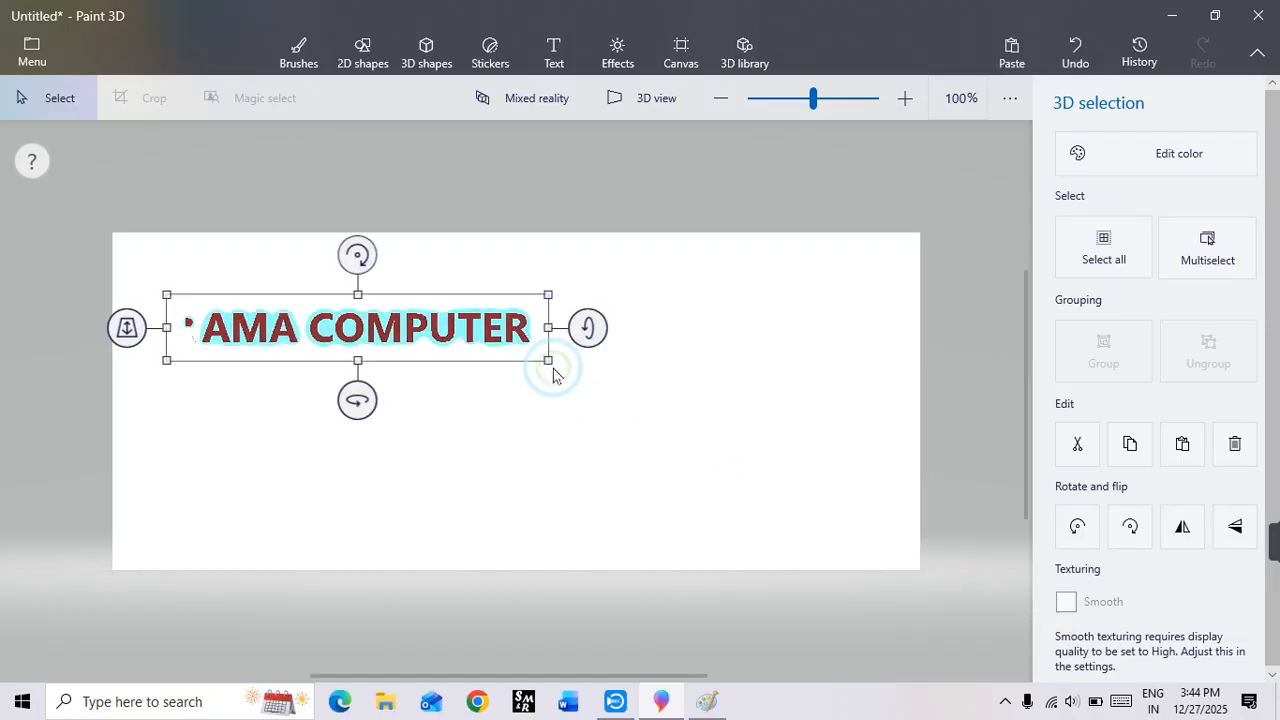
pyautogui.click(464, 332)
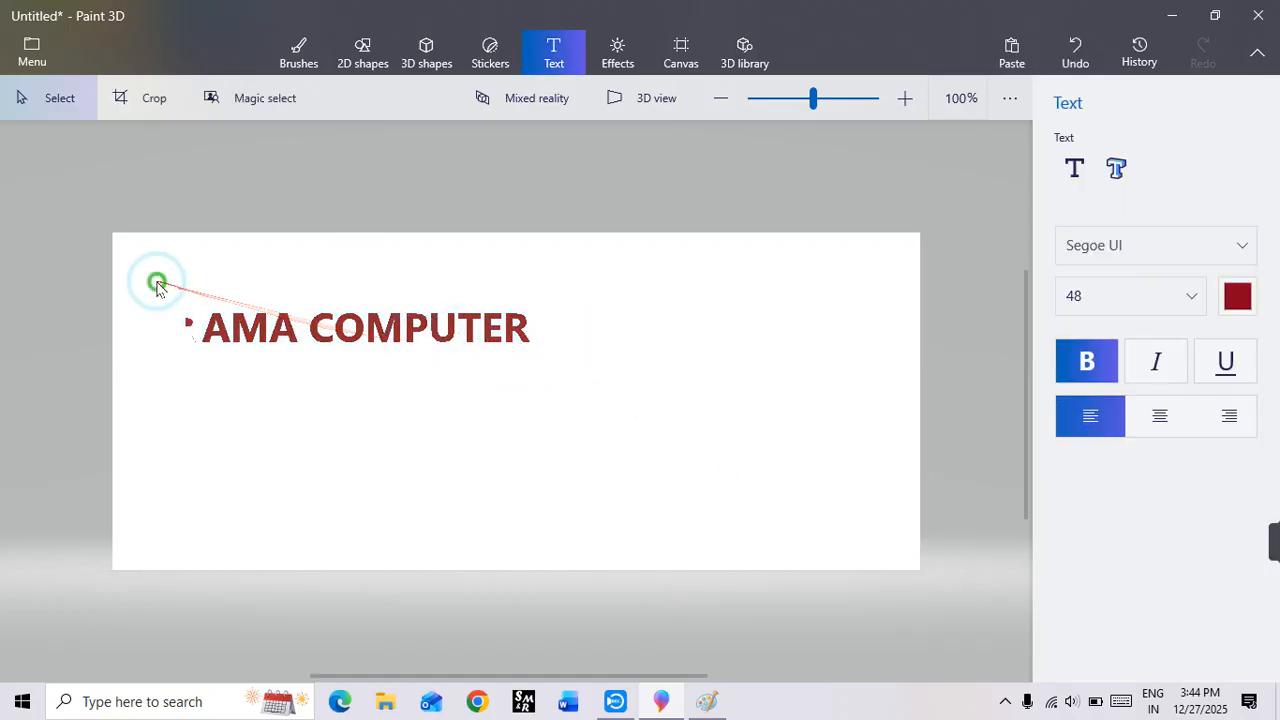
pyautogui.moveTo(157, 282); pyautogui.dragTo(662, 399)
pyautogui.press('Delete')
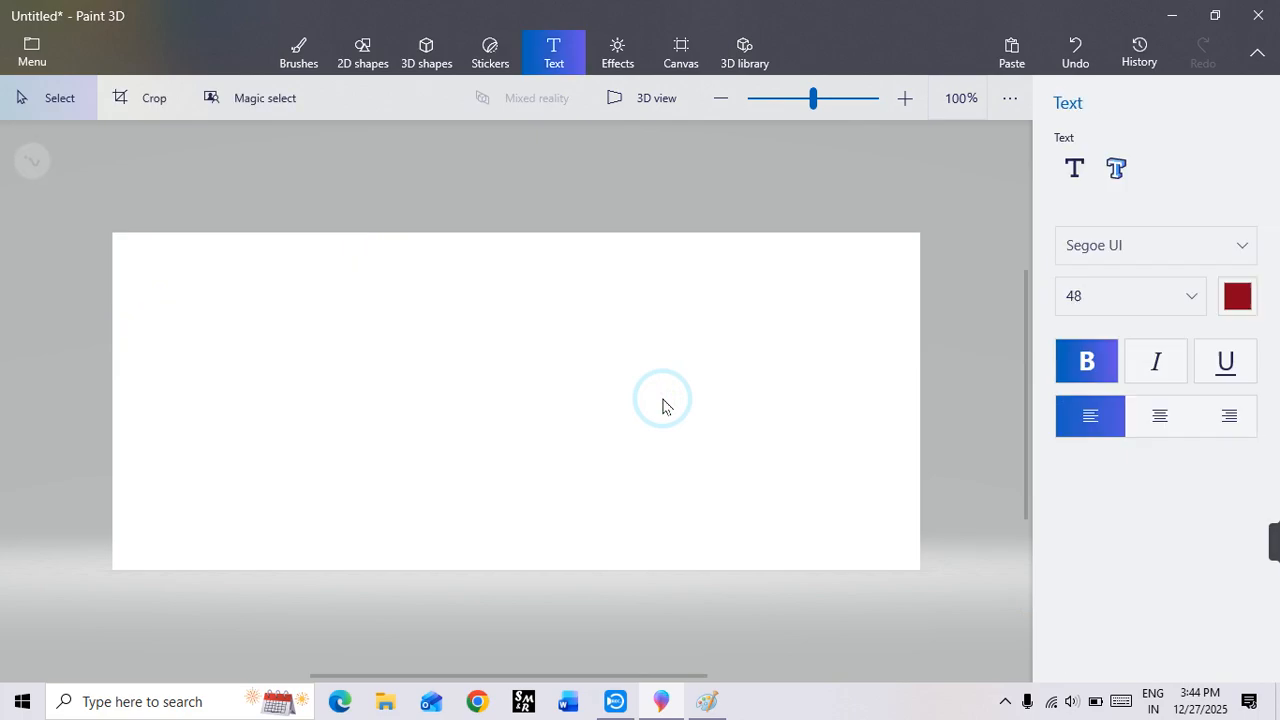
# Step: Place new 3D text reading "RAMA COMPUTER", non-bold and center-aligned, across the upper part of the canvas
pyautogui.click(1072, 168)
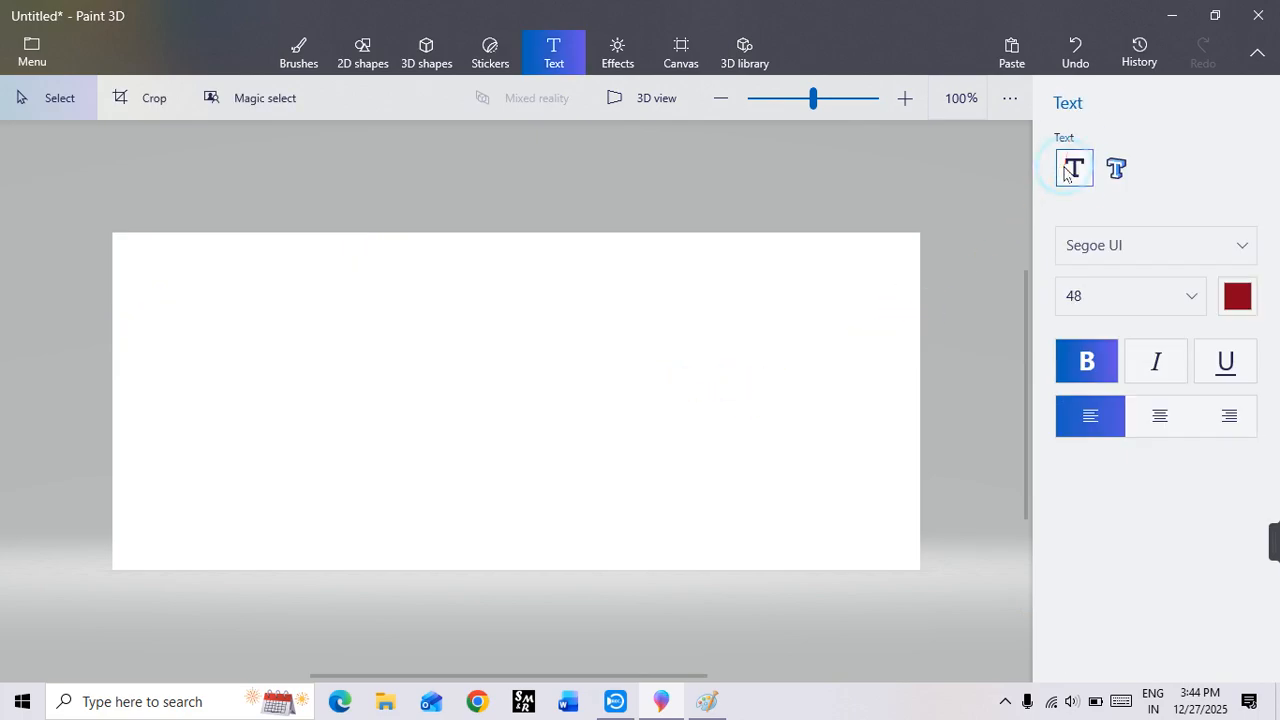
pyautogui.click(1115, 168)
pyautogui.click(1100, 362)
pyautogui.click(1158, 415)
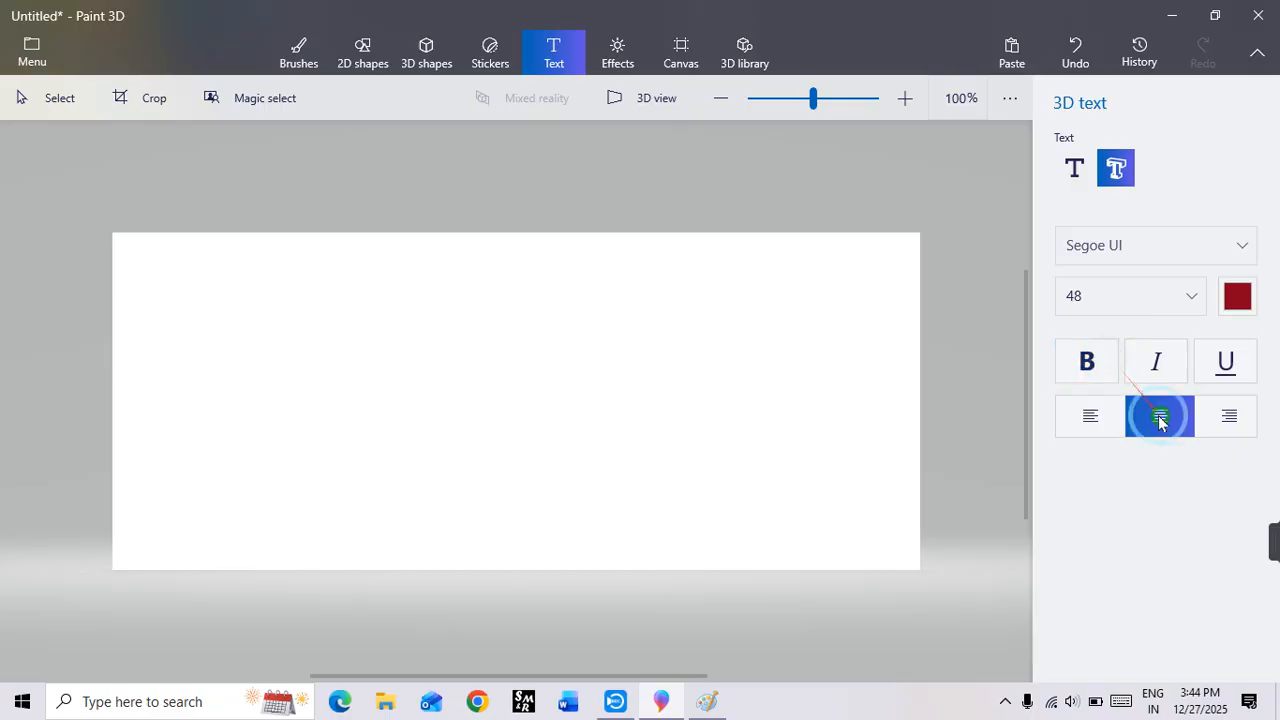
pyautogui.click(166, 330)
pyautogui.click(935, 242)
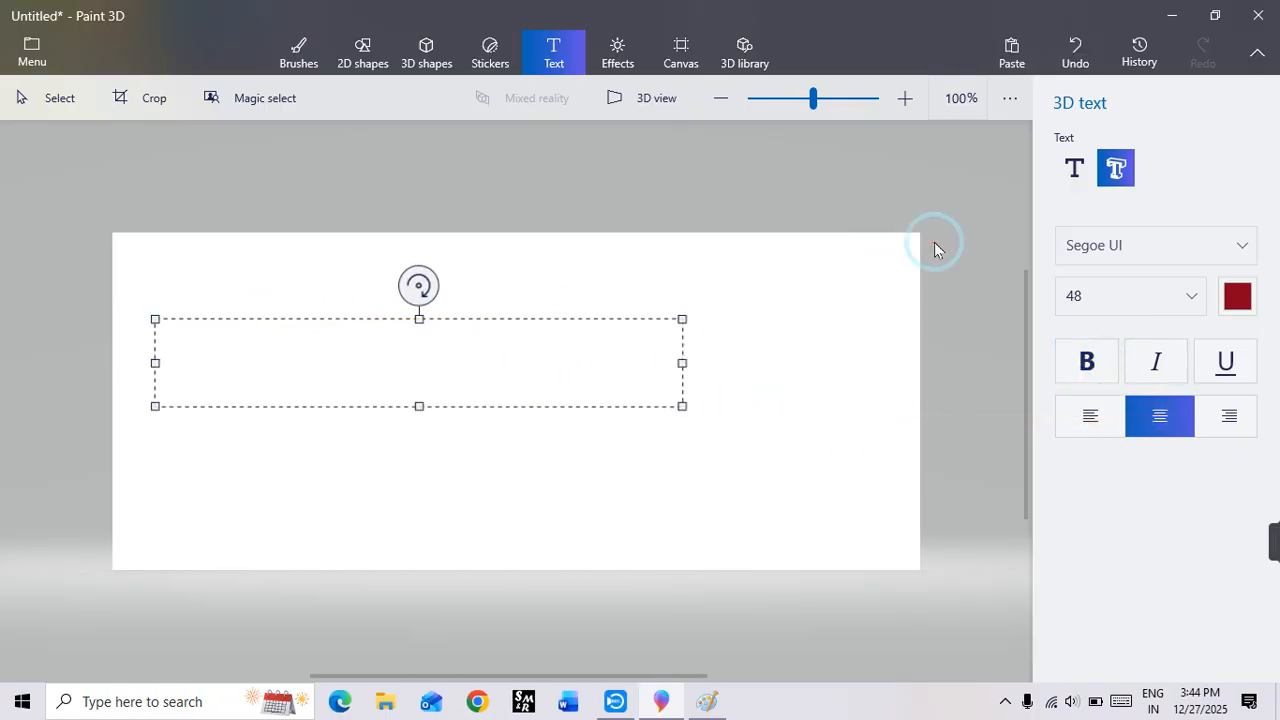
pyautogui.write('RAMA')
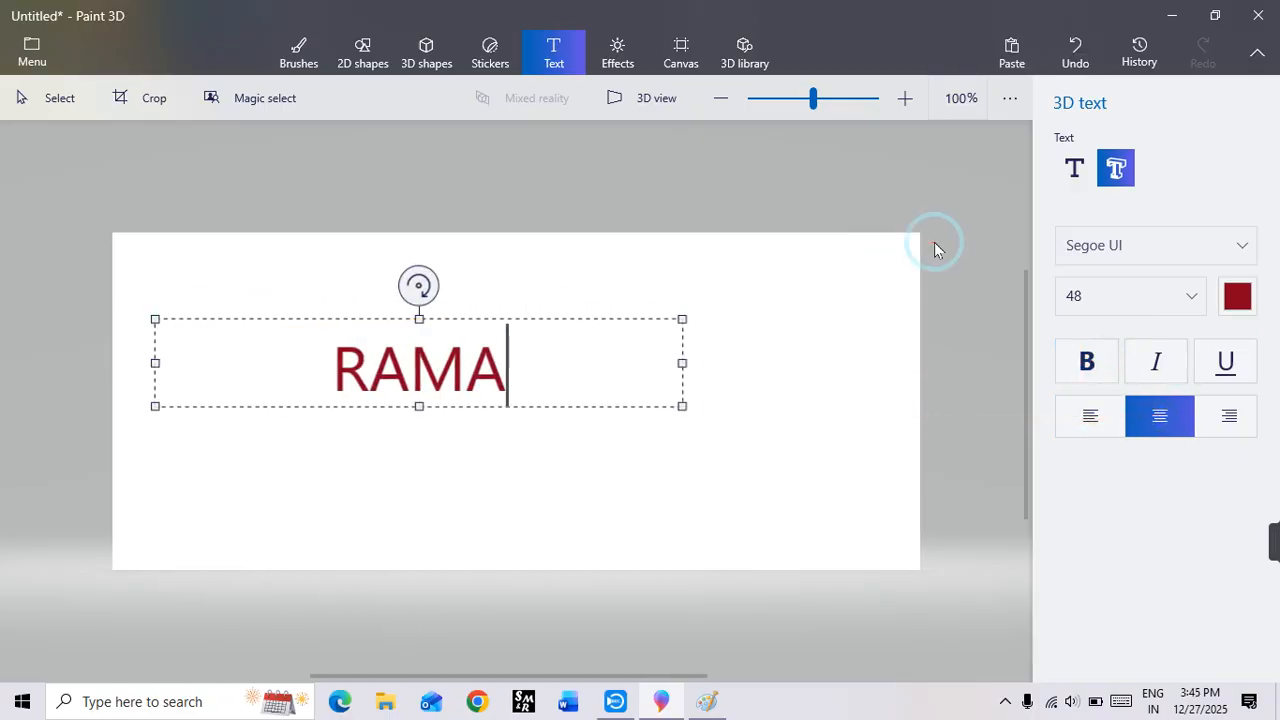
pyautogui.write(' COMPUTER')
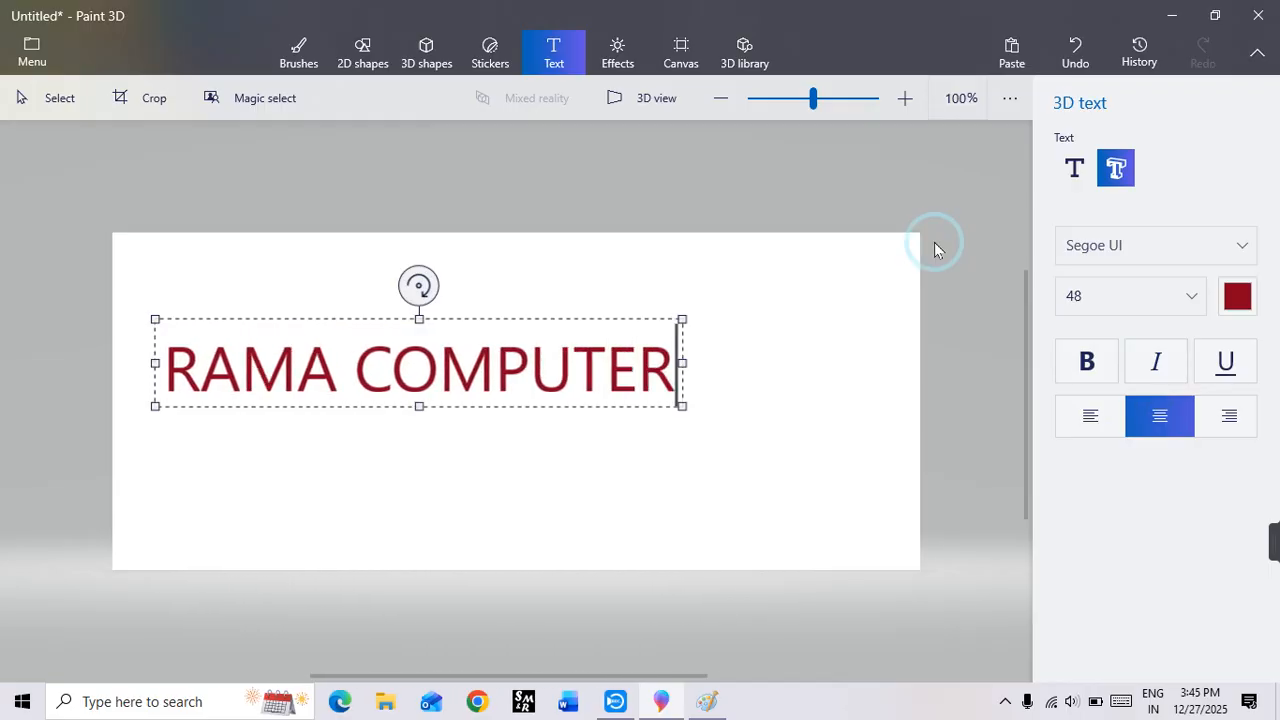
pyautogui.click(799, 385)
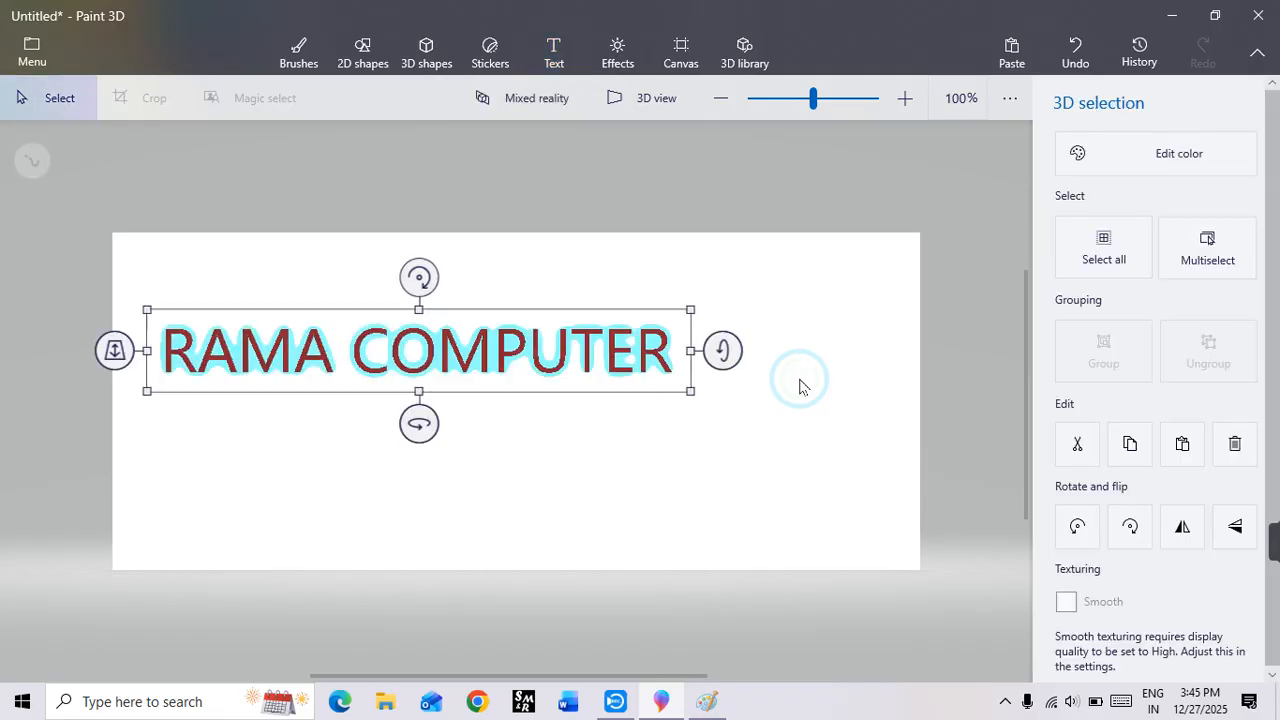
# Step: Enlarge the 3D text to nearly the canvas width and rotate it about its vertical and horizontal axes to show its depth
pyautogui.click(677, 391)
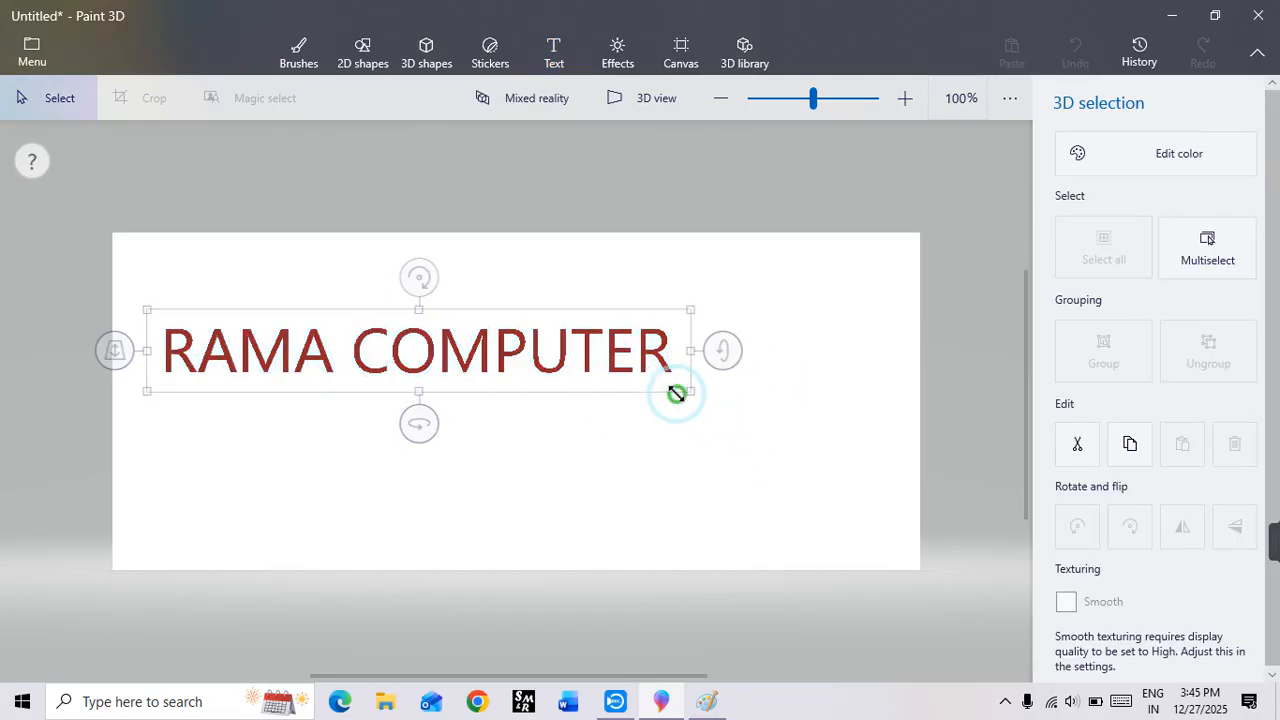
pyautogui.moveTo(850, 545); pyautogui.dragTo(792, 532)
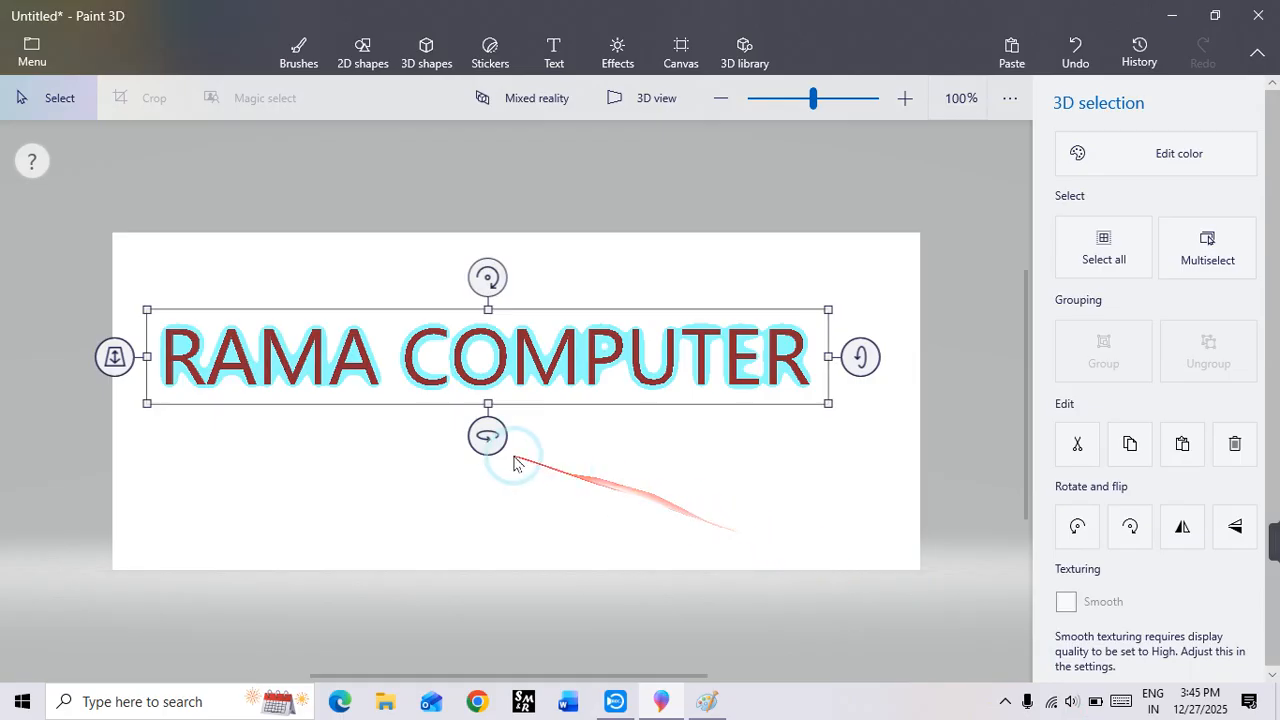
pyautogui.moveTo(488, 436); pyautogui.dragTo(622, 507)
pyautogui.moveTo(808, 356); pyautogui.dragTo(810, 480)
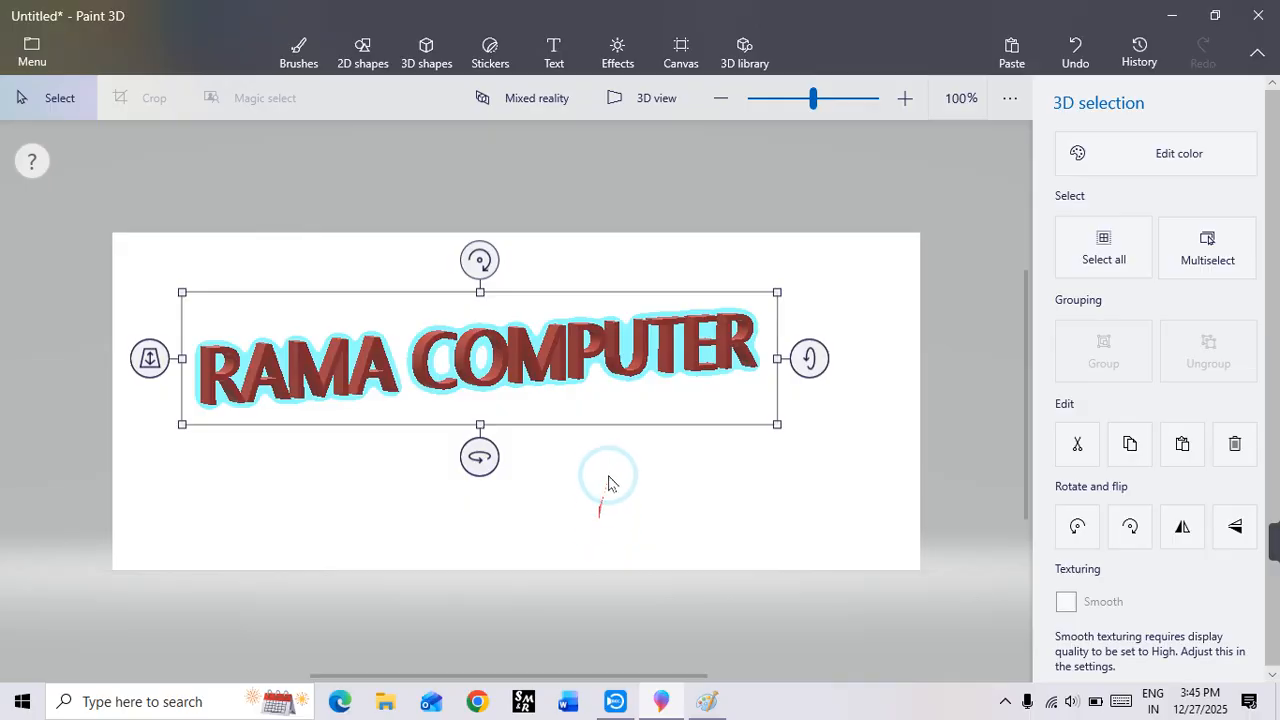
# Step: Enlarge the rotated 3D text further and reposition it so it slants upward across the canvas, viewed from above
pyautogui.moveTo(777, 424); pyautogui.dragTo(921, 577)
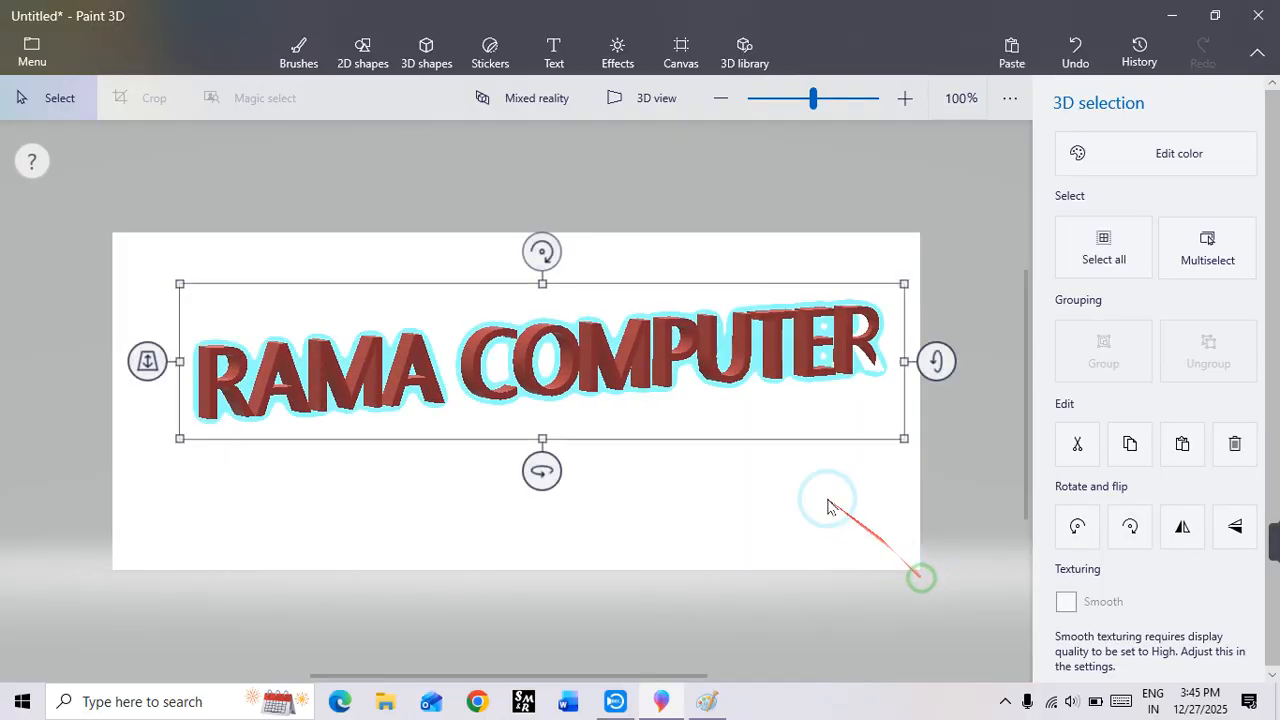
pyautogui.moveTo(680, 366); pyautogui.dragTo(660, 420)
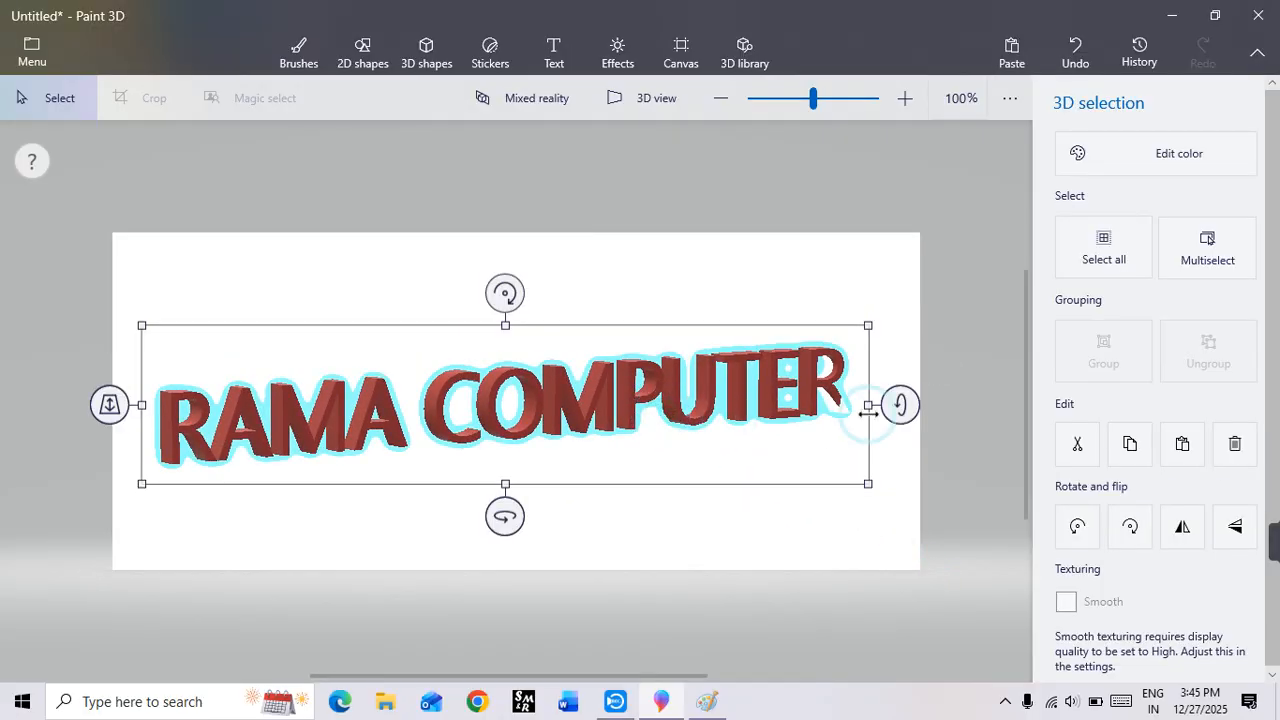
pyautogui.moveTo(900, 406)
pyautogui.mouseDown()
pyautogui.moveTo(903, 434)
pyautogui.moveTo(900, 421)
pyautogui.mouseUp()
pyautogui.moveTo(651, 397); pyautogui.dragTo(634, 374)
pyautogui.click(901, 484)
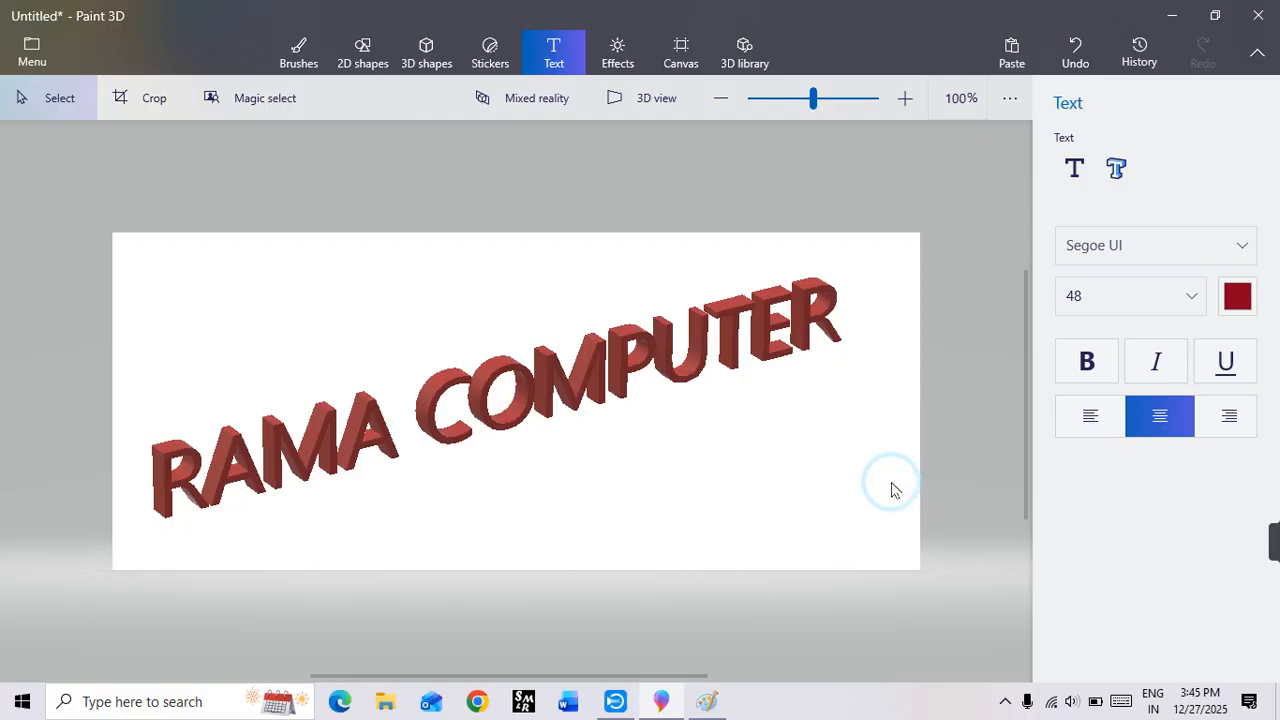
# Step: Delete the slanted 3D text from the canvas
pyautogui.click(729, 361)
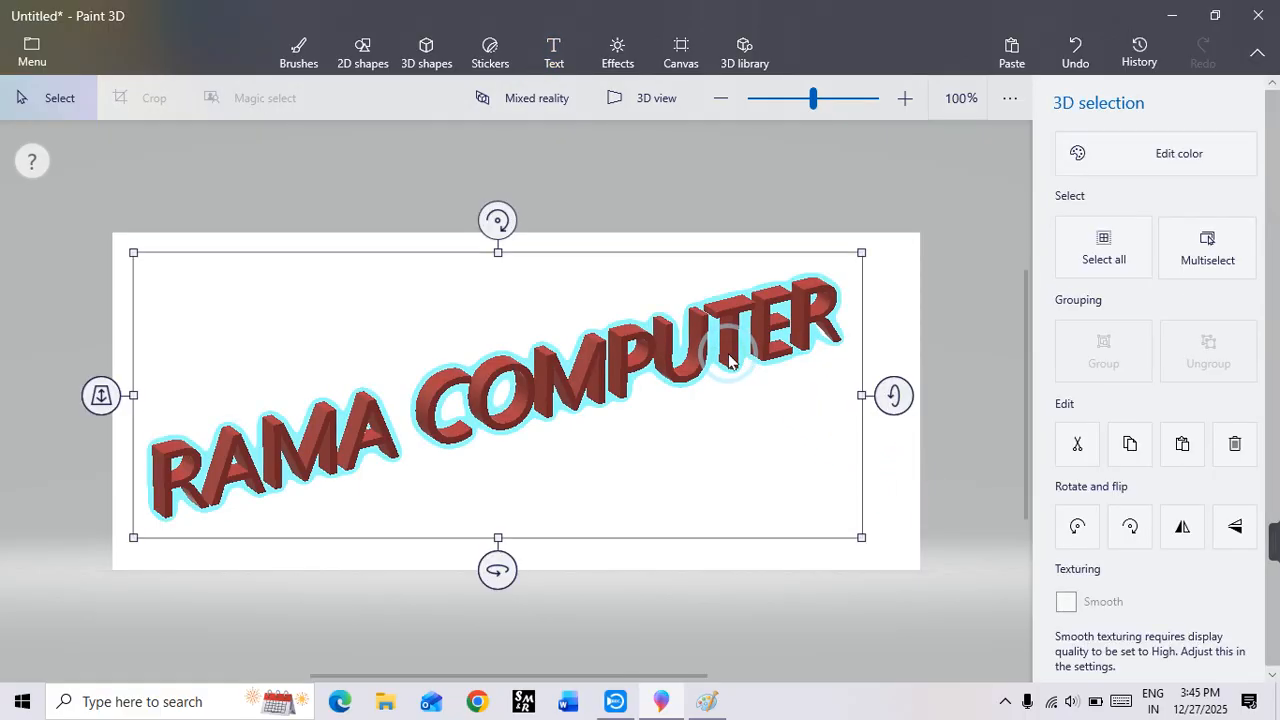
pyautogui.press('Delete')
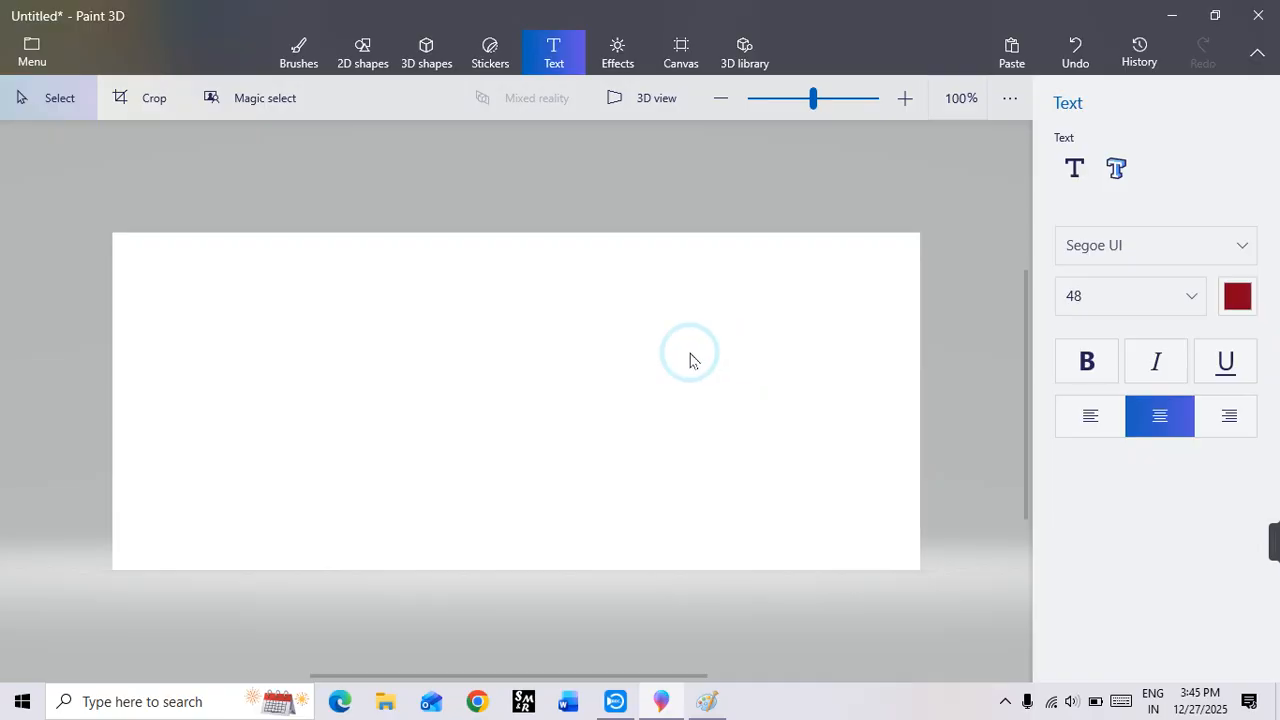
# Step: Set the Spray can to 214 px thickness and 13% opacity and spray soft indigo patches over the canvas
pyautogui.click(300, 52)
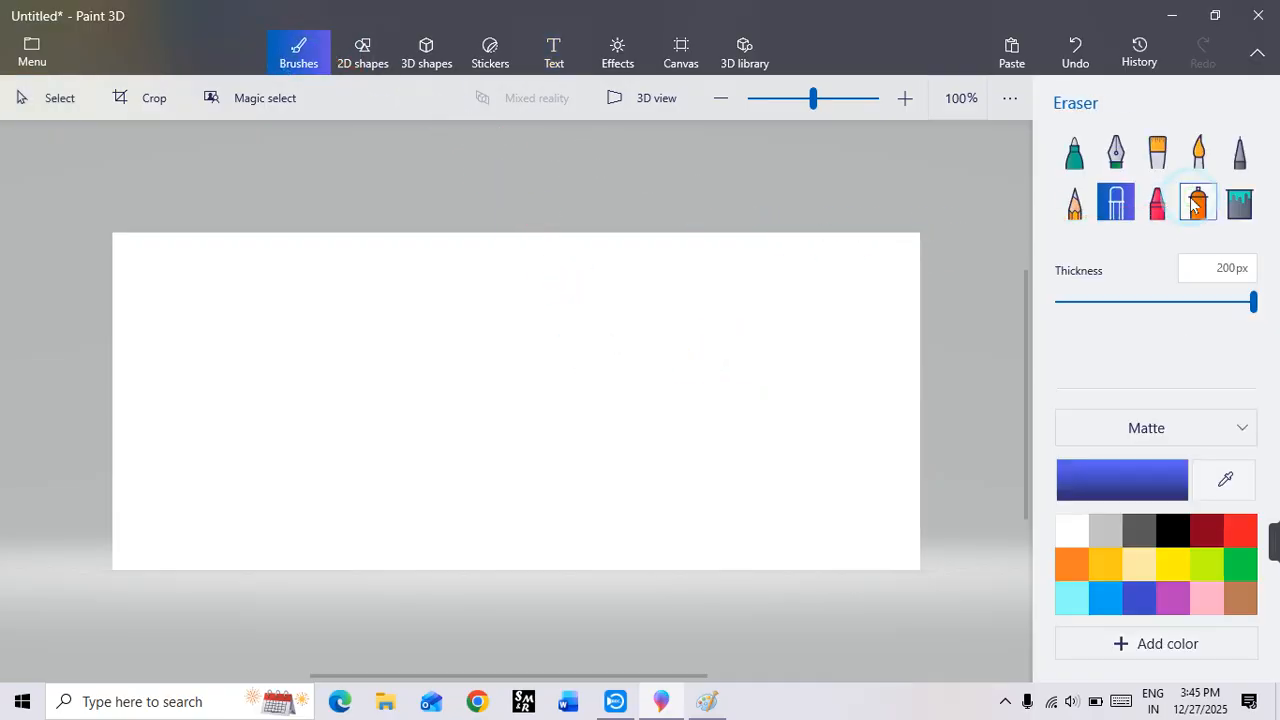
pyautogui.click(1197, 203)
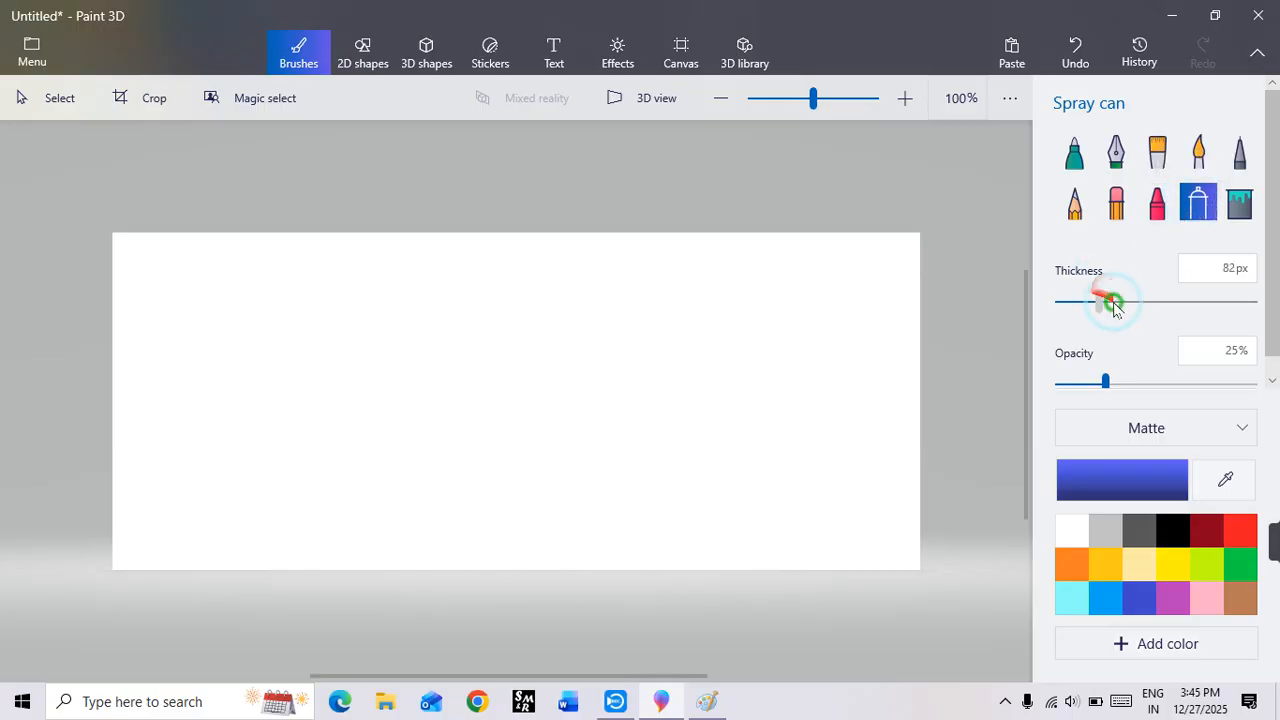
pyautogui.moveTo(1183, 316); pyautogui.dragTo(1192, 314)
pyautogui.moveTo(1106, 381)
pyautogui.mouseDown()
pyautogui.moveTo(89, 249)
pyautogui.moveTo(340, 603)
pyautogui.mouseUp()
# Step: Spray soft red, indigo and green patches over the canvas background
pyautogui.click(1240, 530)
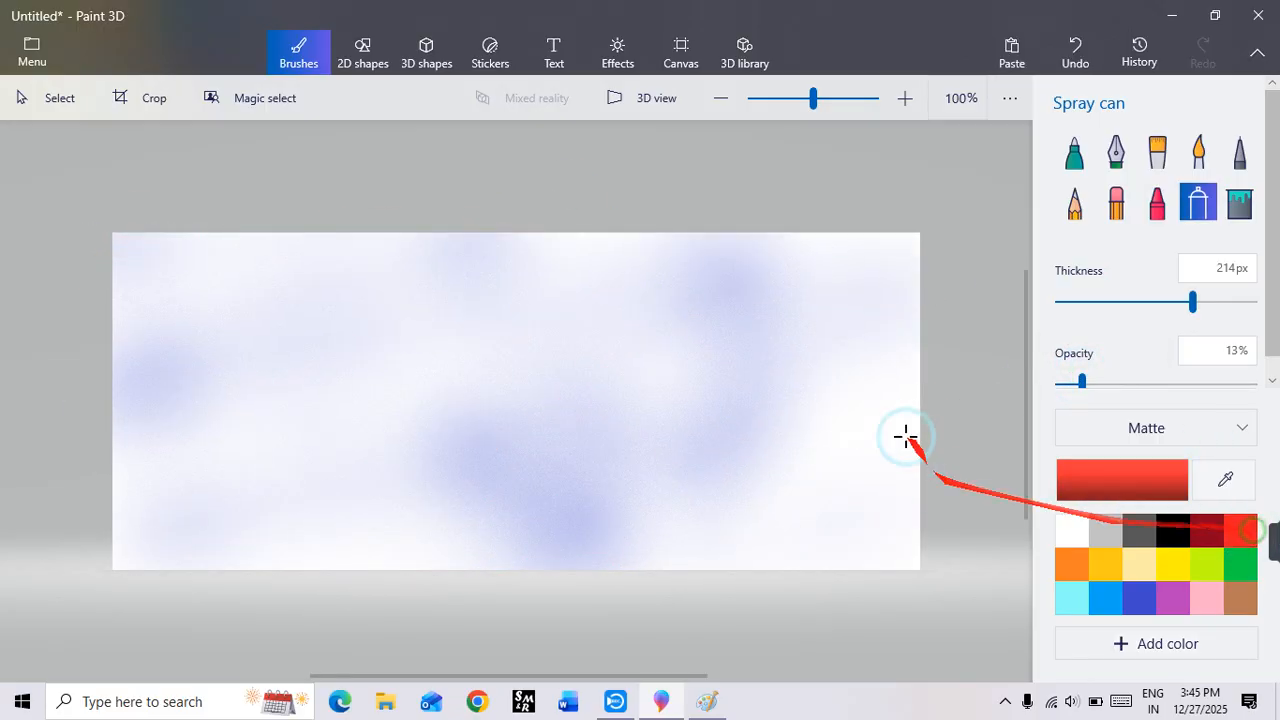
pyautogui.moveTo(906, 437)
pyautogui.mouseDown()
pyautogui.moveTo(346, 320)
pyautogui.moveTo(425, 515)
pyautogui.mouseUp()
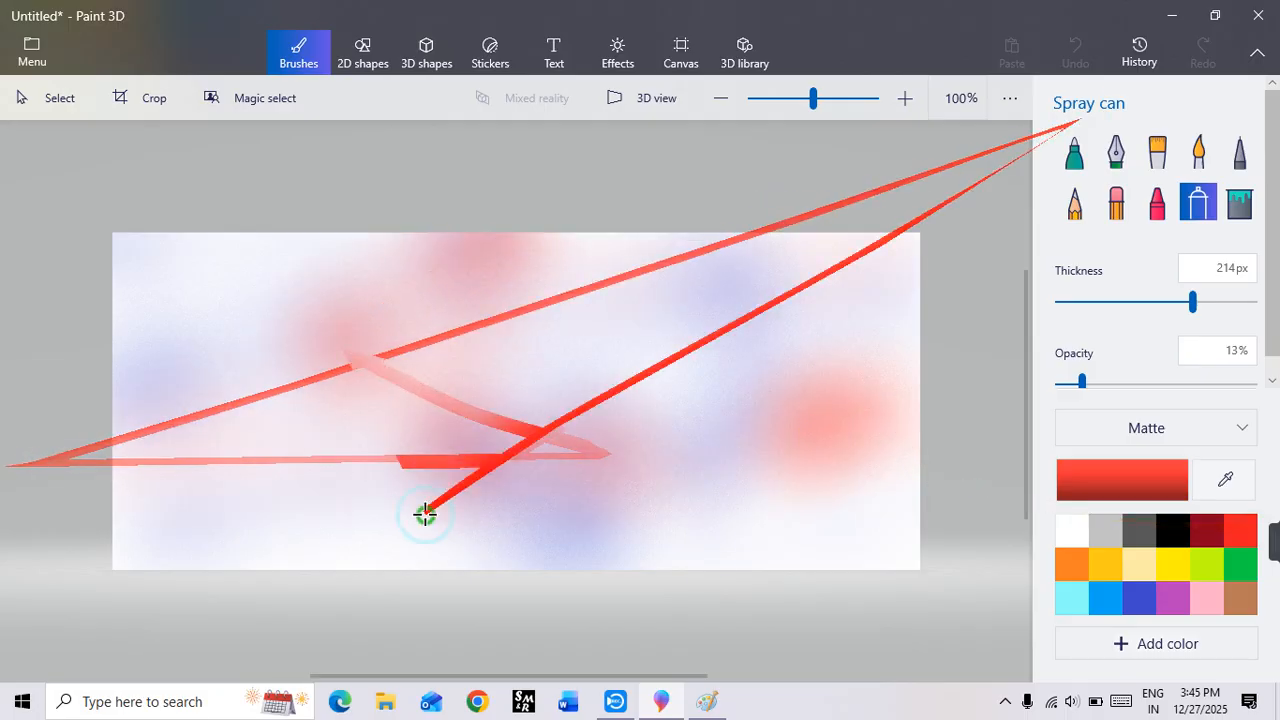
pyautogui.click(1140, 597)
pyautogui.moveTo(84, 511)
pyautogui.mouseDown()
pyautogui.moveTo(594, 506)
pyautogui.moveTo(640, 520)
pyautogui.mouseUp()
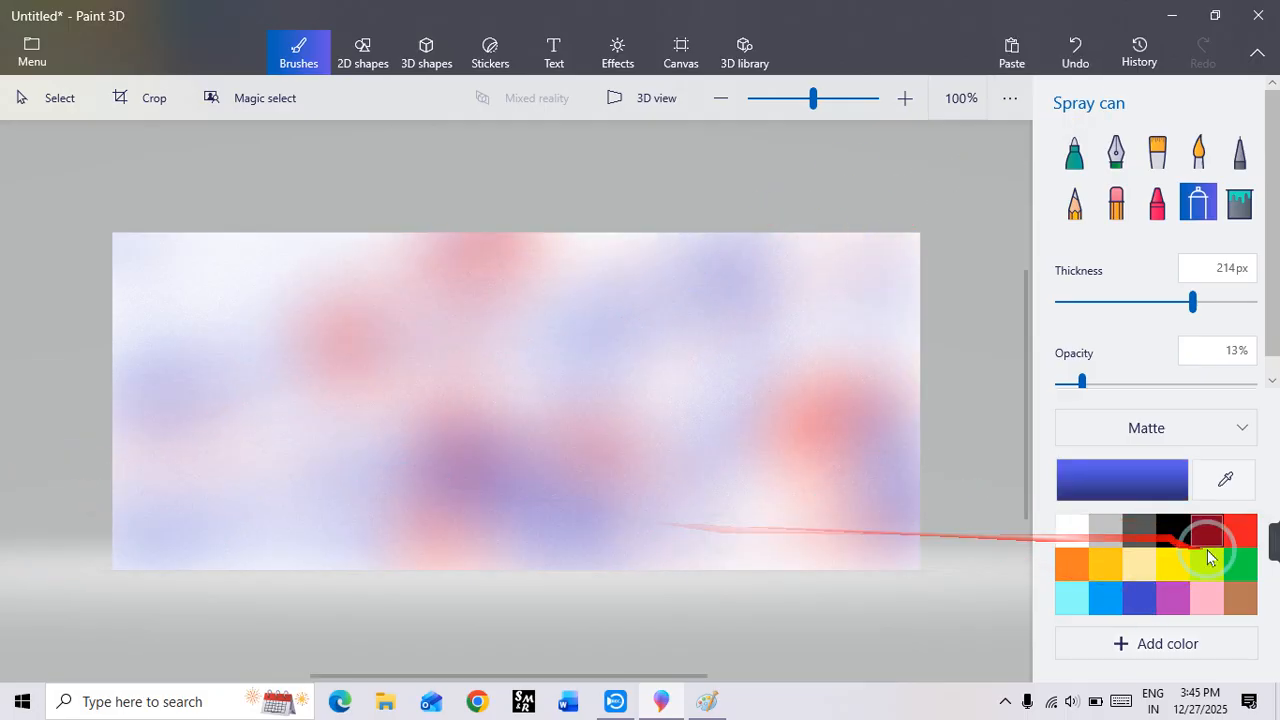
pyautogui.click(1238, 565)
pyautogui.moveTo(924, 404)
pyautogui.mouseDown()
pyautogui.moveTo(347, 258)
pyautogui.moveTo(97, 569)
pyautogui.moveTo(569, 537)
pyautogui.moveTo(1029, 531)
pyautogui.mouseUp()
# Step: Spray soft yellow, light blue and red patches to blend more color into the background
pyautogui.click(1161, 590)
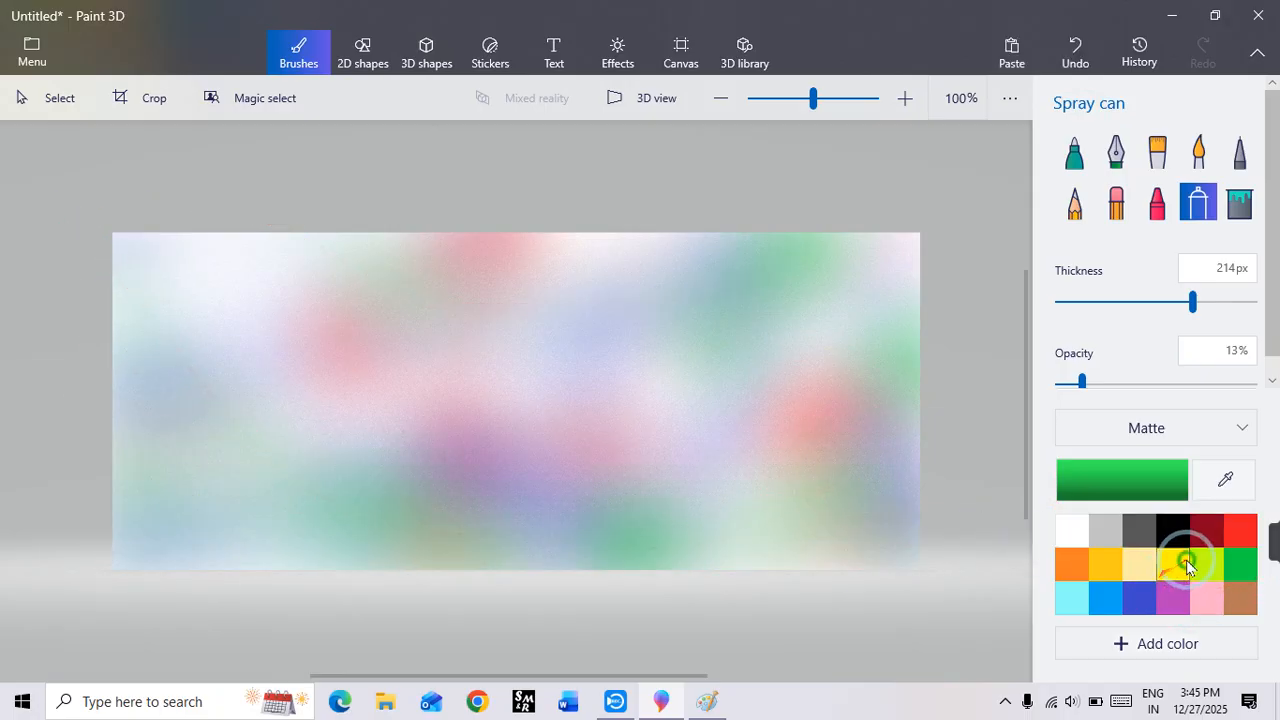
pyautogui.click(1187, 565)
pyautogui.moveTo(743, 491)
pyautogui.mouseDown()
pyautogui.moveTo(106, 209)
pyautogui.moveTo(214, 277)
pyautogui.moveTo(765, 245)
pyautogui.moveTo(169, 500)
pyautogui.moveTo(900, 545)
pyautogui.mouseUp()
pyautogui.click(1105, 598)
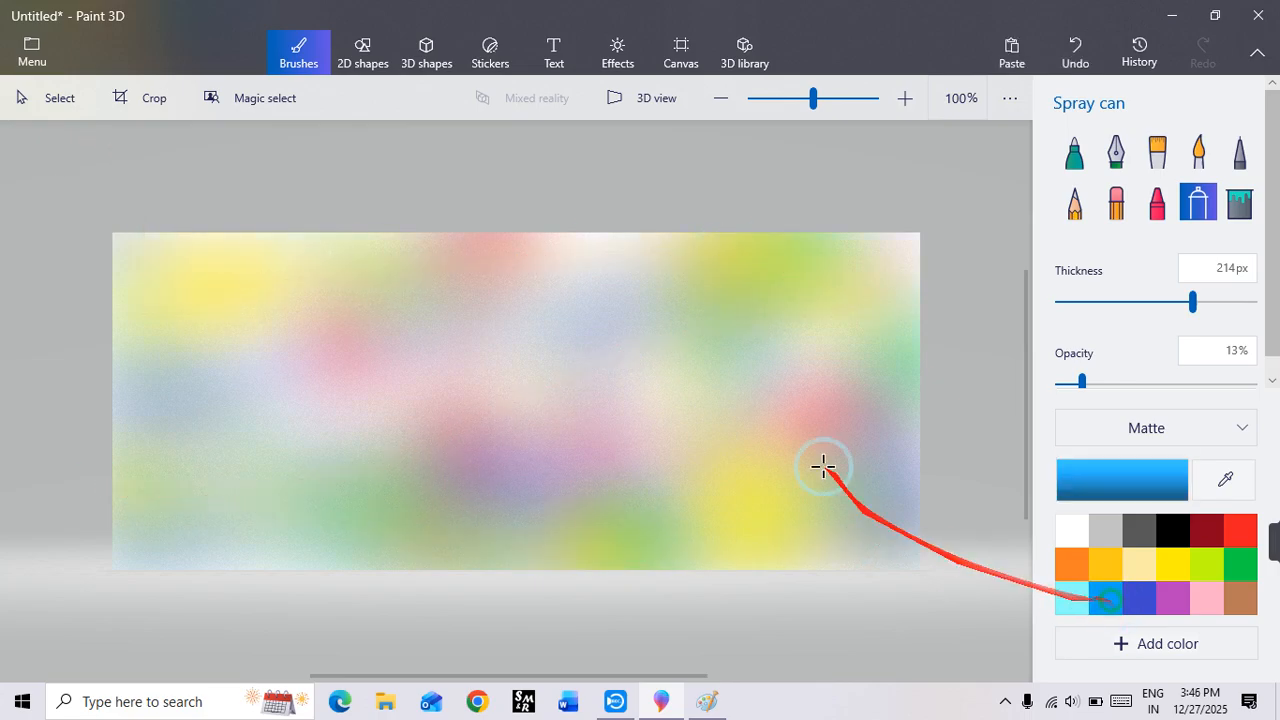
pyautogui.moveTo(823, 466)
pyautogui.mouseDown()
pyautogui.moveTo(780, 286)
pyautogui.moveTo(180, 463)
pyautogui.moveTo(466, 463)
pyautogui.moveTo(636, 573)
pyautogui.moveTo(880, 570)
pyautogui.mouseUp()
pyautogui.click(1240, 530)
pyautogui.moveTo(794, 420)
pyautogui.mouseDown()
pyautogui.moveTo(445, 440)
pyautogui.moveTo(780, 517)
pyautogui.moveTo(913, 198)
pyautogui.mouseUp()
# Step: Complete the blurred background with sprayed patches of purple, lime and green
pyautogui.click(1167, 601)
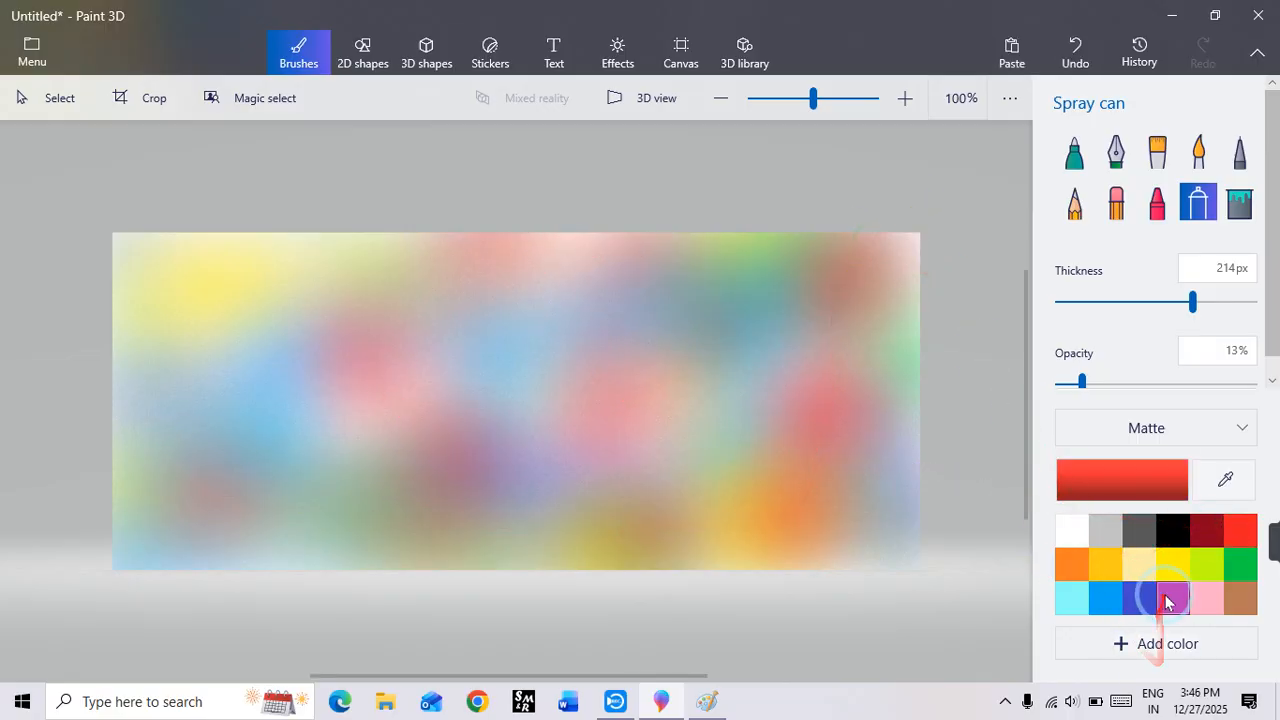
pyautogui.moveTo(857, 294)
pyautogui.mouseDown()
pyautogui.moveTo(457, 623)
pyautogui.moveTo(300, 180)
pyautogui.moveTo(638, 234)
pyautogui.moveTo(46, 344)
pyautogui.mouseUp()
pyautogui.click(1210, 565)
pyautogui.moveTo(727, 409)
pyautogui.mouseDown()
pyautogui.moveTo(563, 416)
pyautogui.moveTo(1234, 560)
pyautogui.mouseUp()
pyautogui.click(1240, 565)
pyautogui.moveTo(900, 480)
pyautogui.mouseDown()
pyautogui.moveTo(297, 409)
pyautogui.moveTo(566, 510)
pyautogui.moveTo(280, 243)
pyautogui.moveTo(417, 186)
pyautogui.moveTo(497, 66)
pyautogui.moveTo(541, 55)
pyautogui.mouseUp()
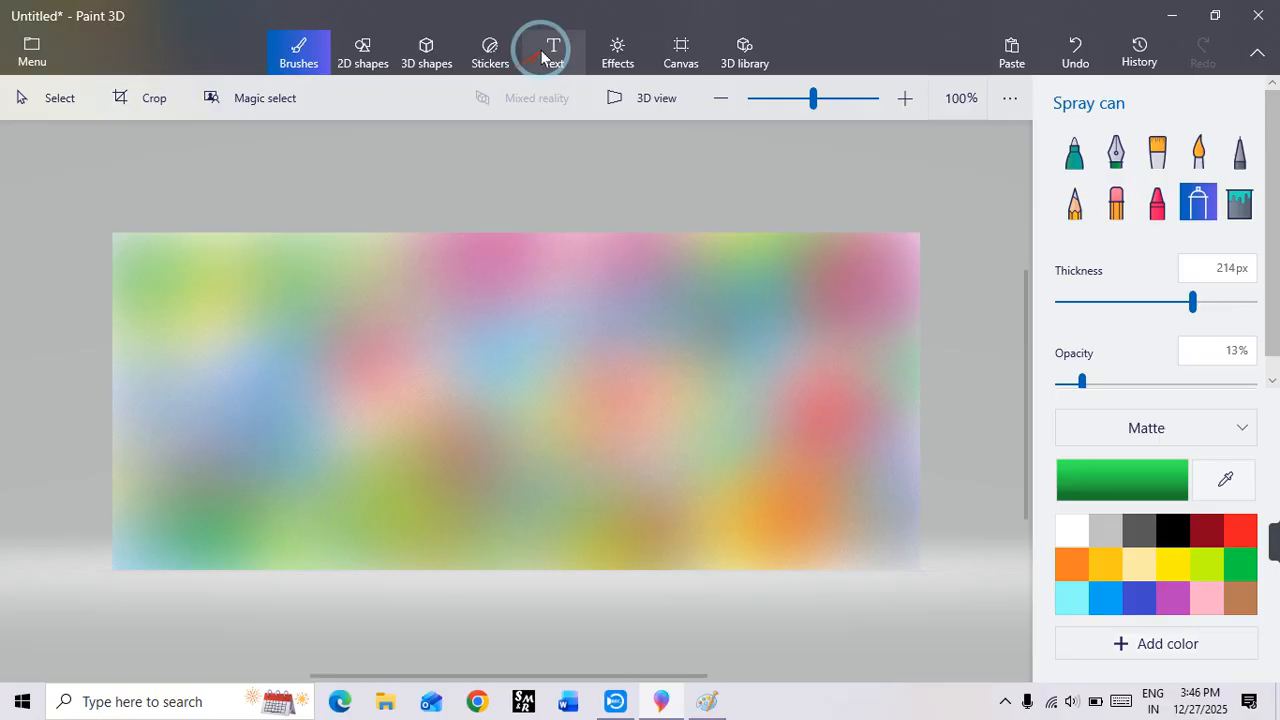
# Step: Add dark red 3D text reading "RAMA COMPUTER" in Segoe UI size 48 across the middle of the blurred canvas
pyautogui.click(541, 55)
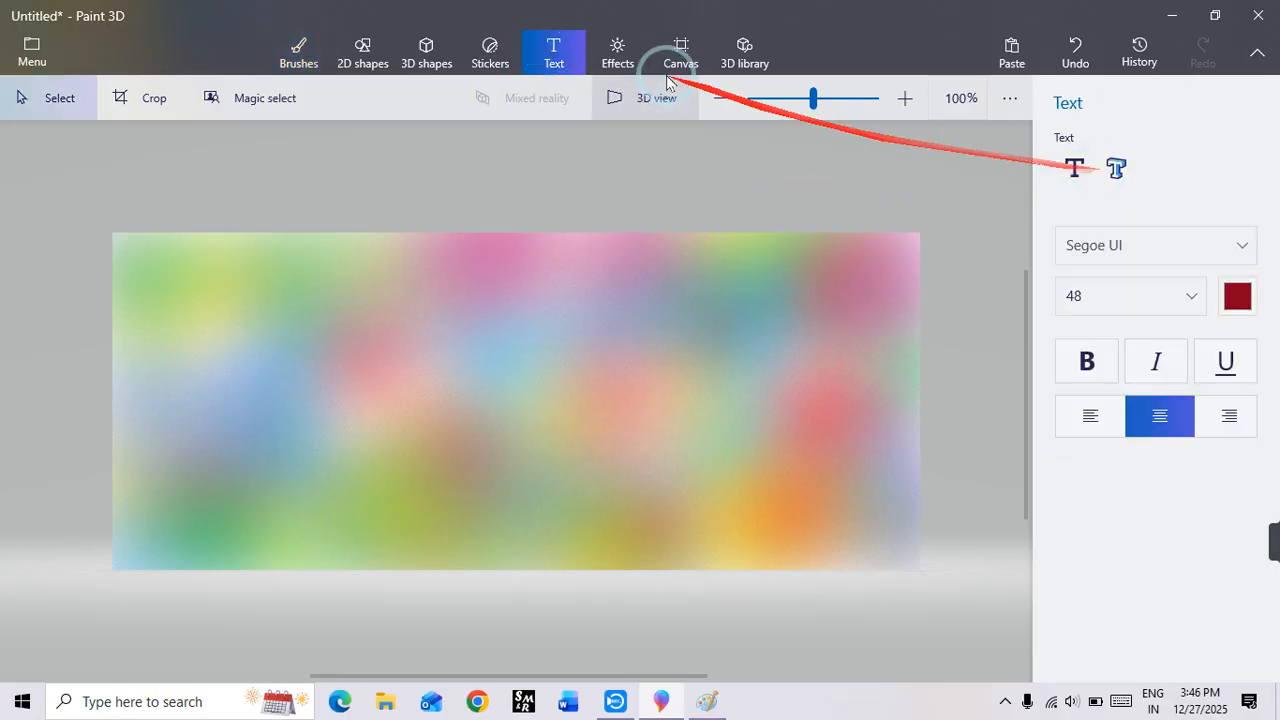
pyautogui.click(1116, 168)
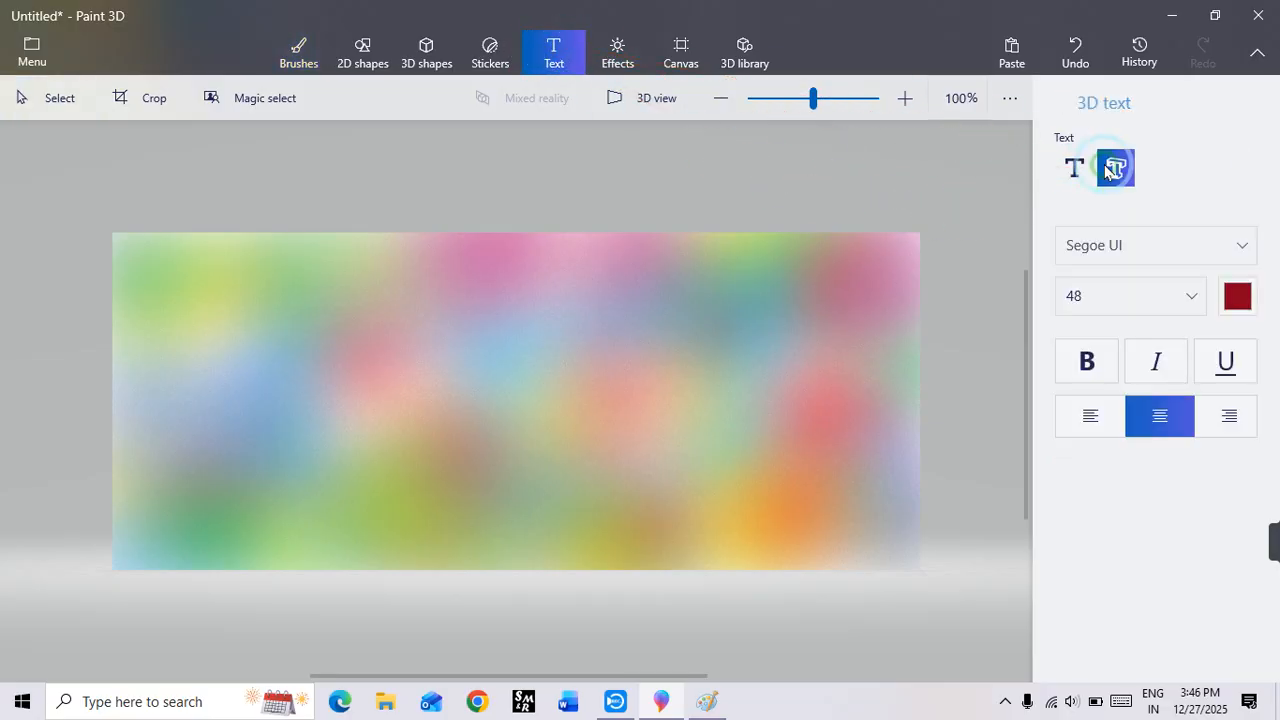
pyautogui.click(215, 343)
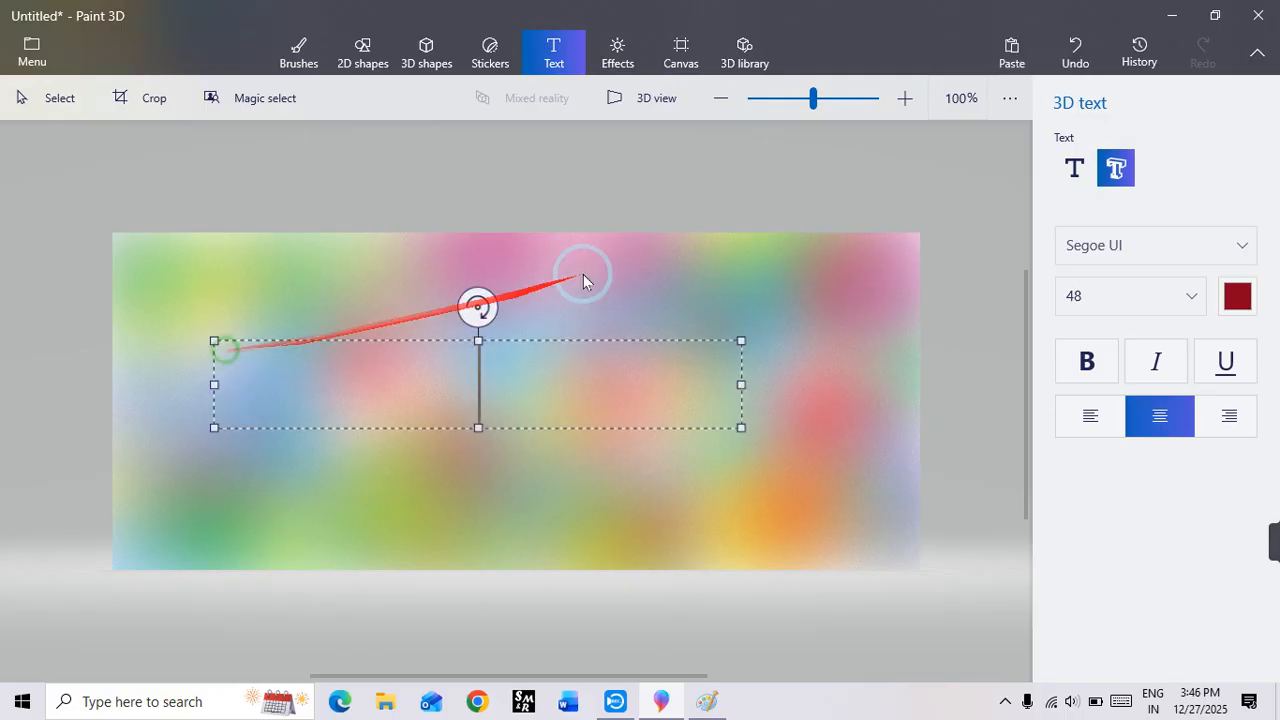
pyautogui.write('RA')
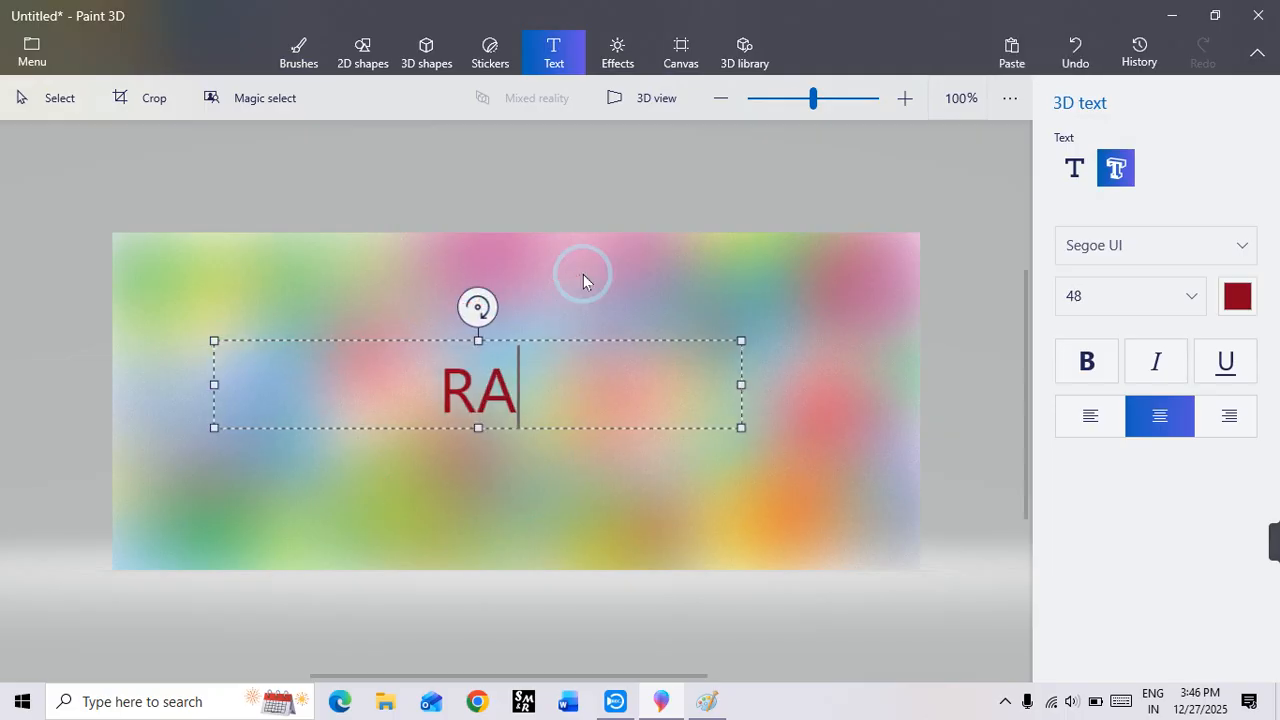
pyautogui.write('MA')
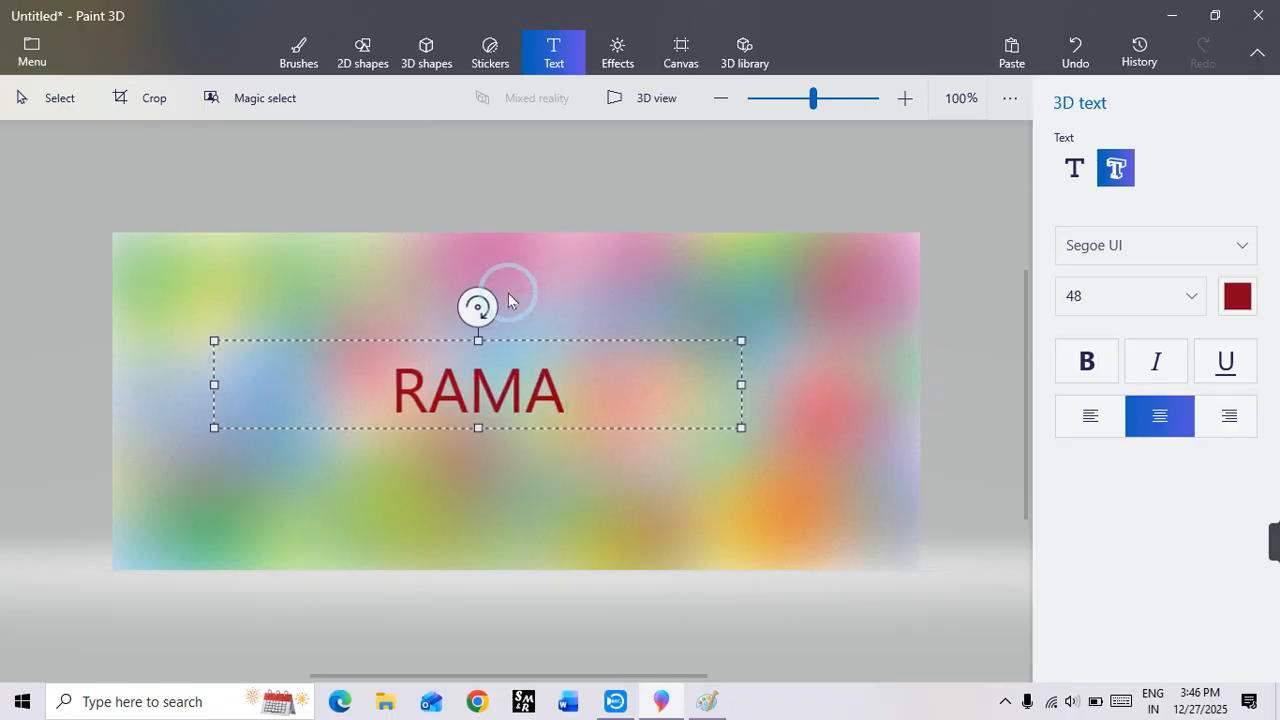
pyautogui.write(' COMP')
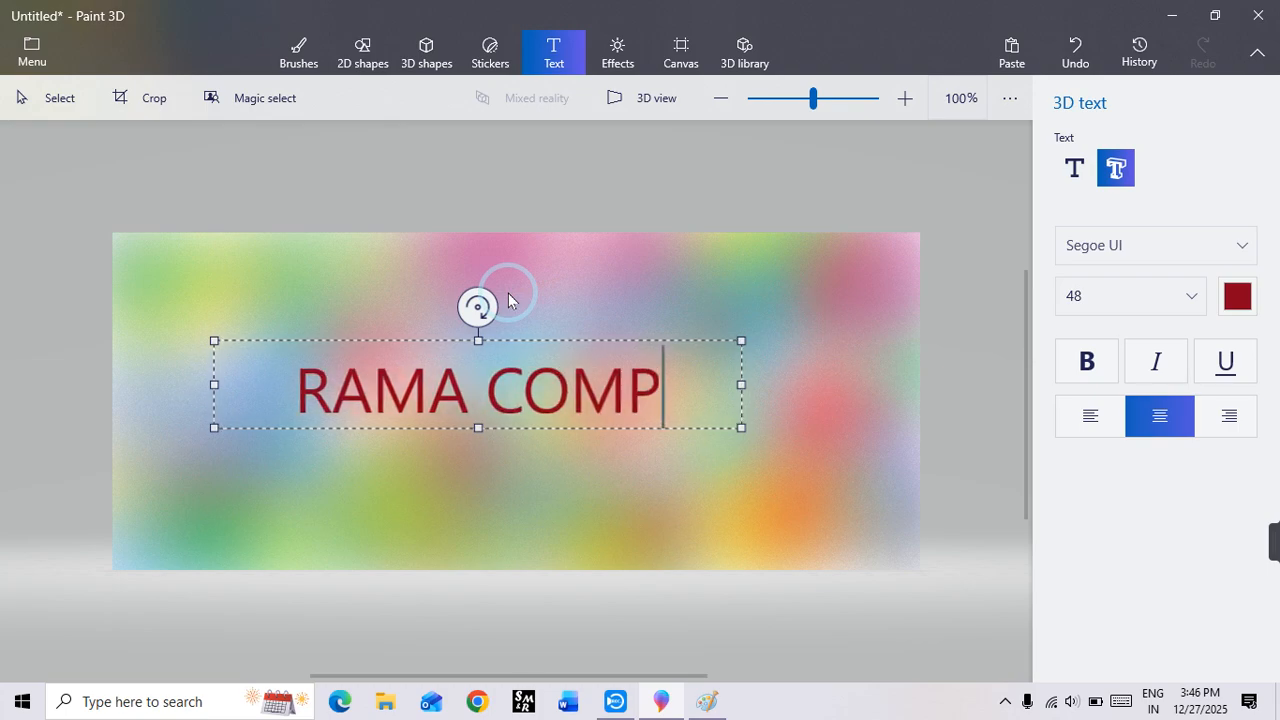
pyautogui.write('UTER')
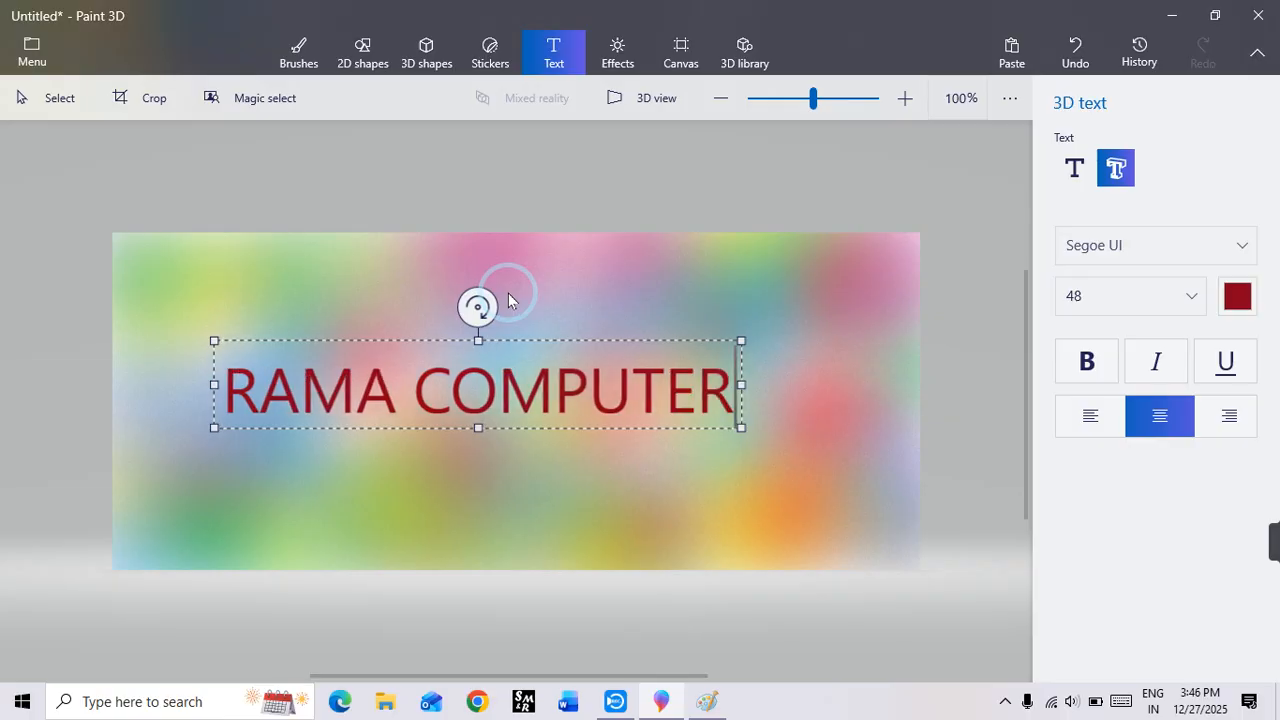
pyautogui.click(845, 317)
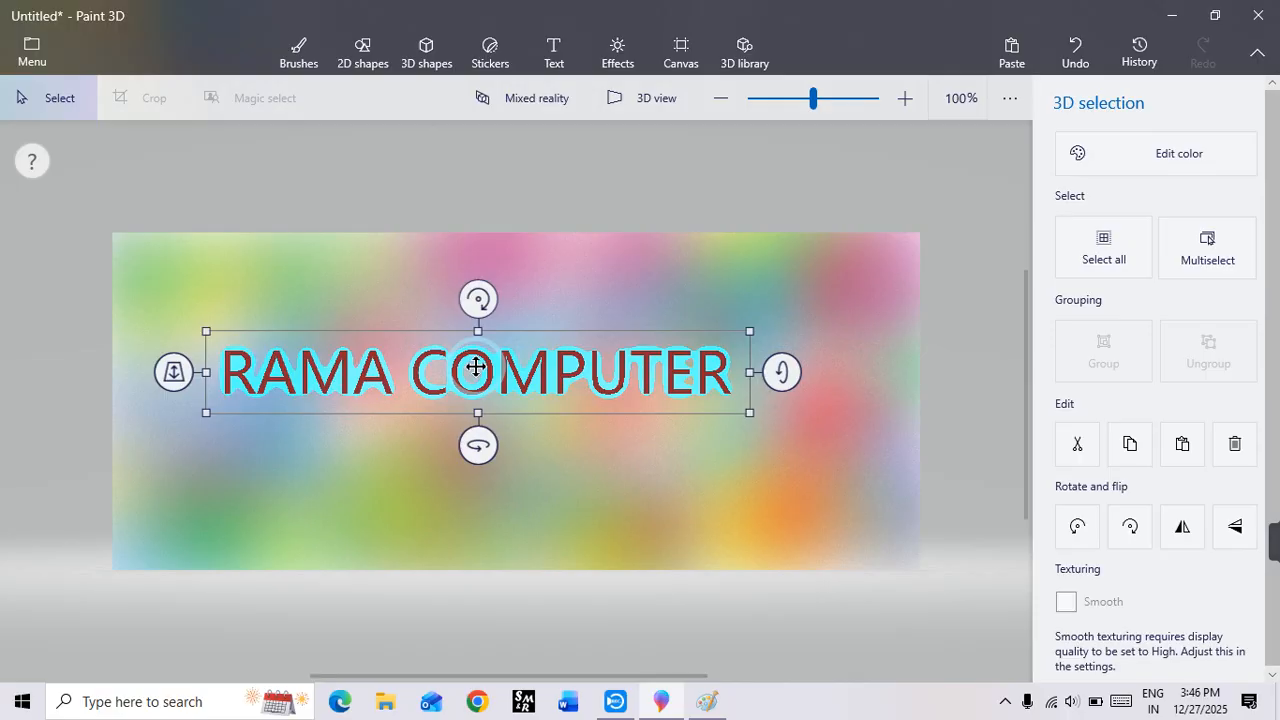
# Step: Enlarge the 3D text to span the full canvas width and place it at mid-height
pyautogui.moveTo(475, 367); pyautogui.dragTo(374, 303)
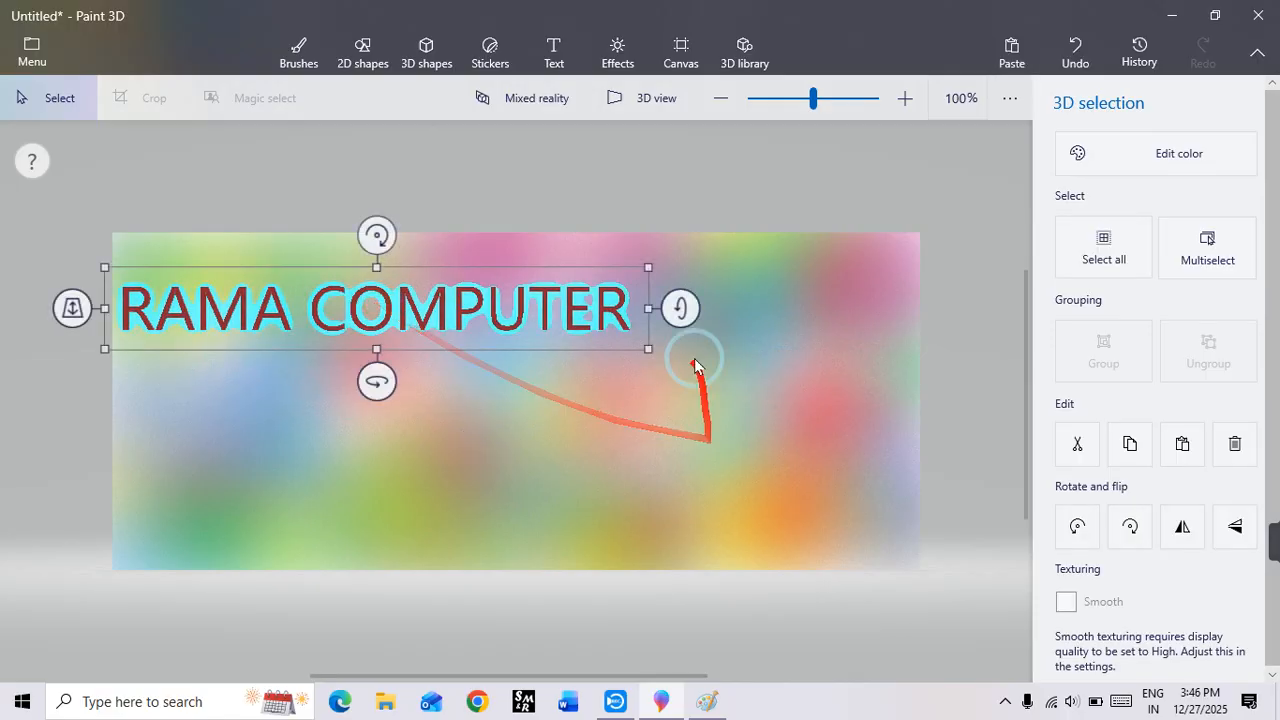
pyautogui.moveTo(650, 351); pyautogui.dragTo(887, 600)
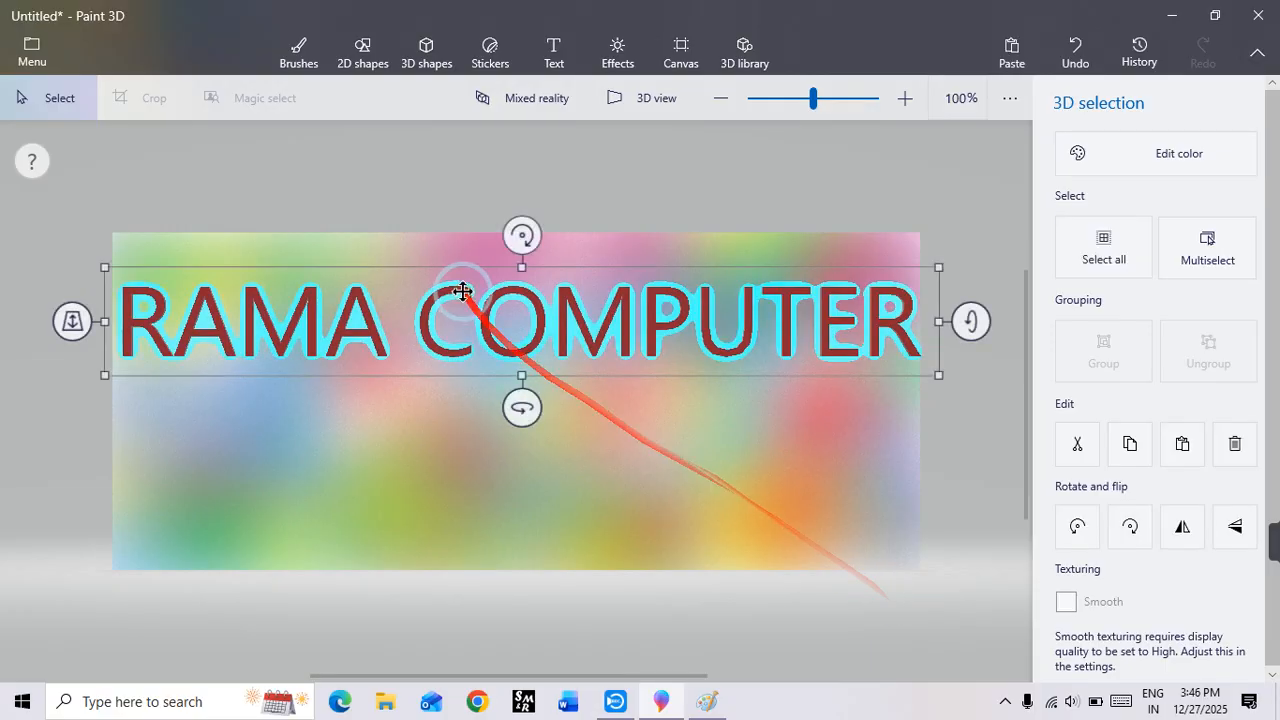
pyautogui.moveTo(462, 291); pyautogui.dragTo(467, 394)
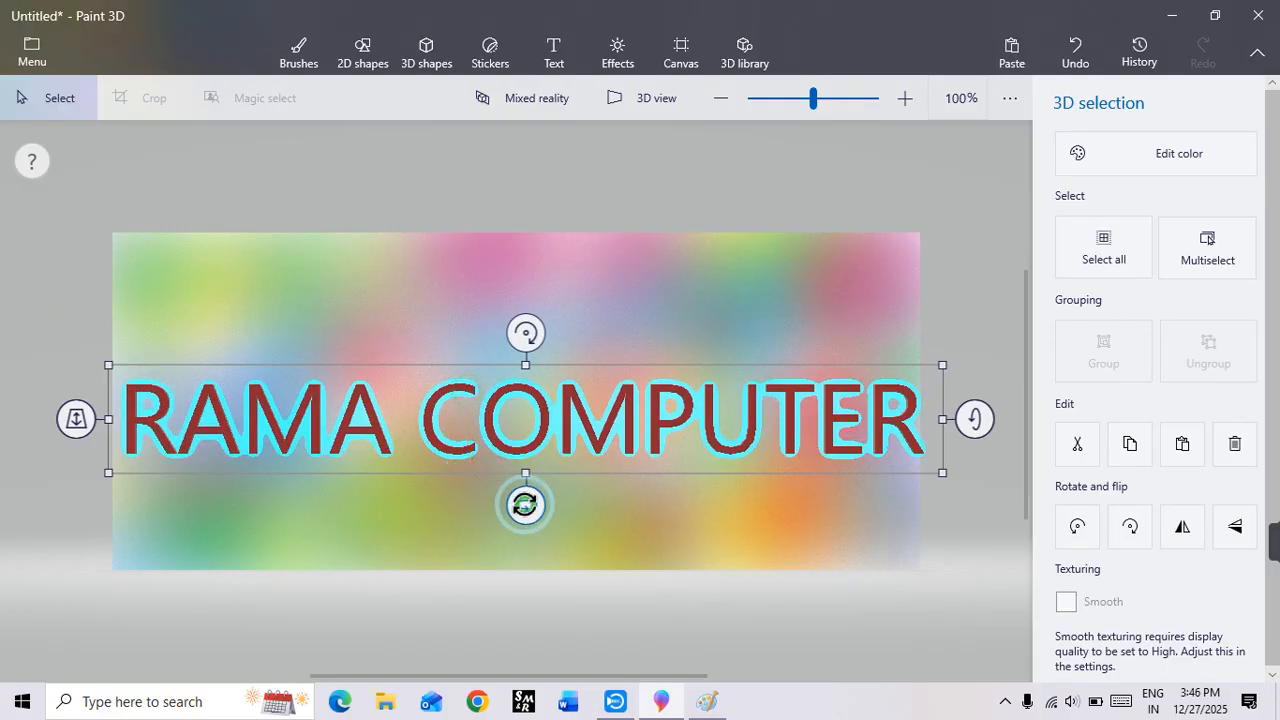
# Step: Rotate the 3D text about its vertical and horizontal axes so it slants upward with visible depth, and shift it slightly up
pyautogui.moveTo(525, 505); pyautogui.dragTo(625, 546)
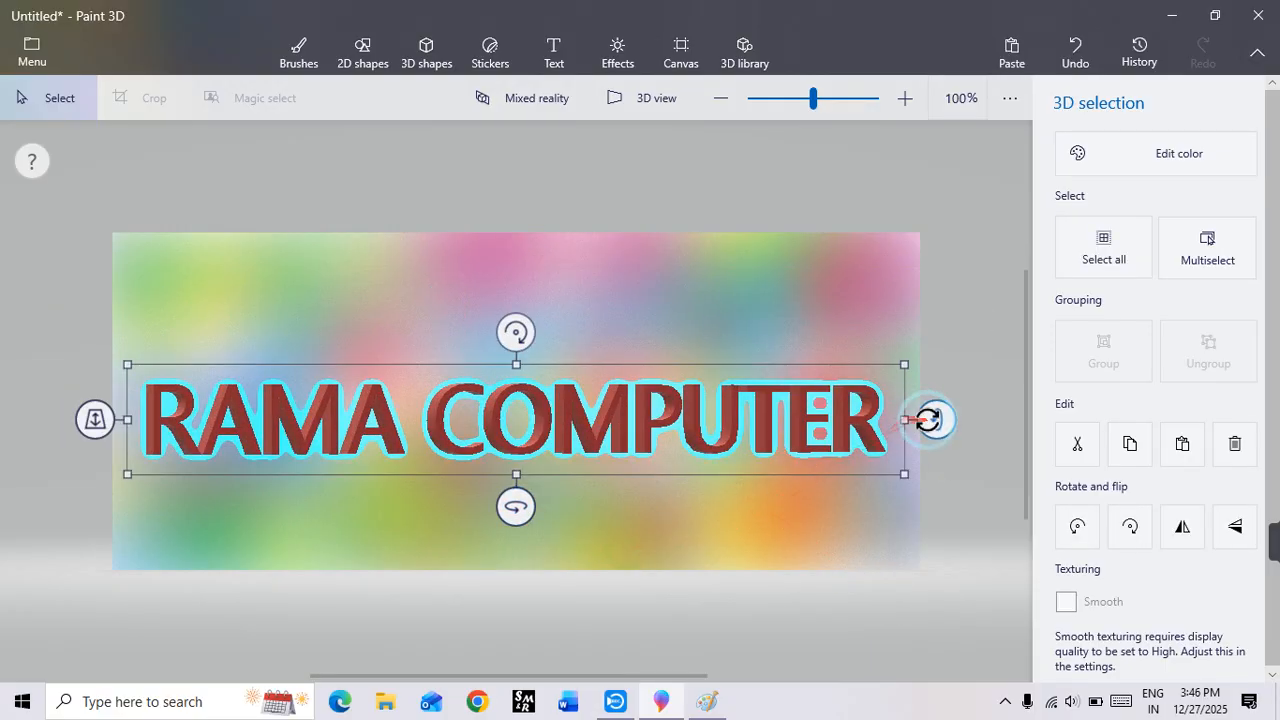
pyautogui.moveTo(930, 420)
pyautogui.mouseDown()
pyautogui.moveTo(940, 449)
pyautogui.moveTo(931, 435)
pyautogui.mouseUp()
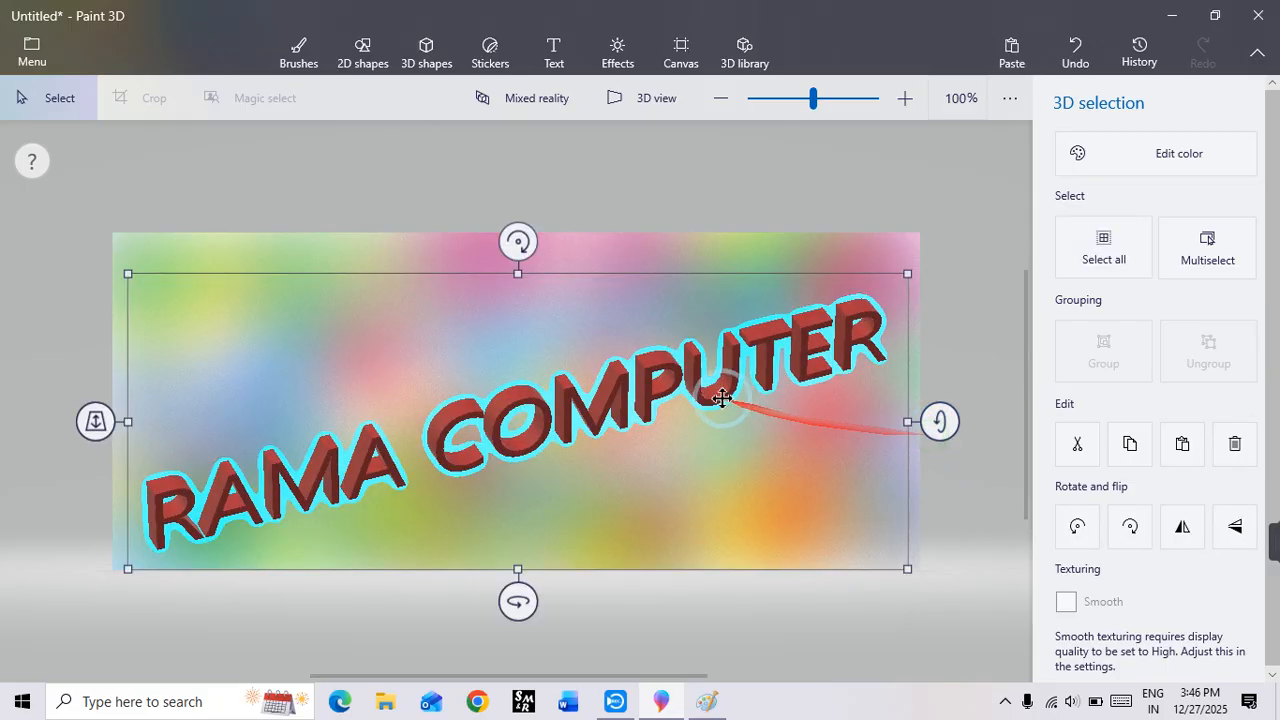
pyautogui.moveTo(714, 400); pyautogui.dragTo(705, 360)
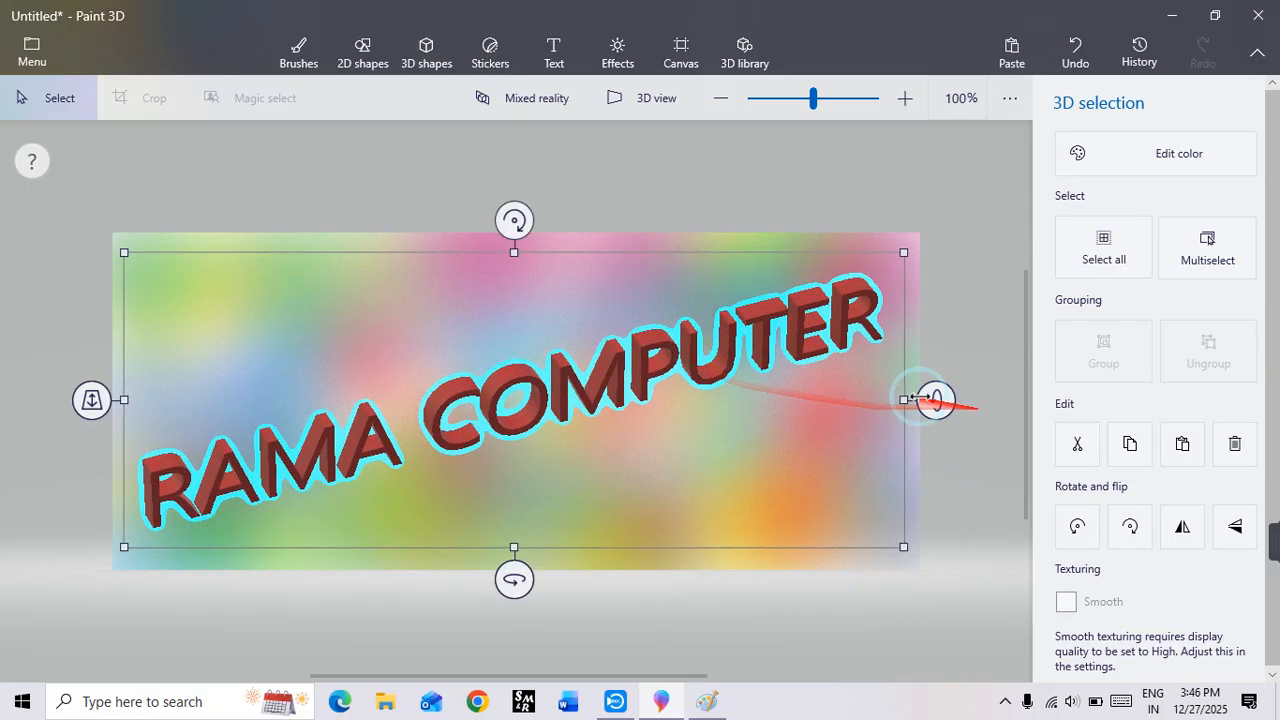
# Step: Recolor the 3D text yellow with the Matte finish and deselect it
pyautogui.click(1148, 158)
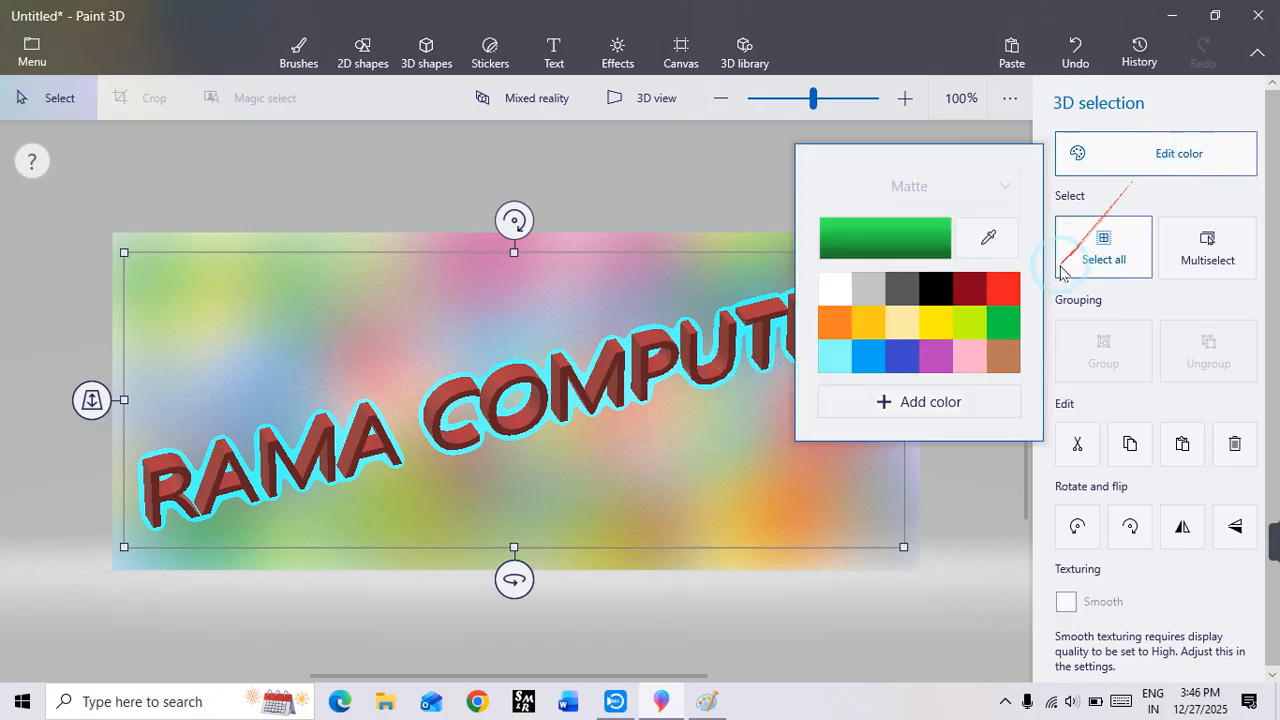
pyautogui.click(932, 320)
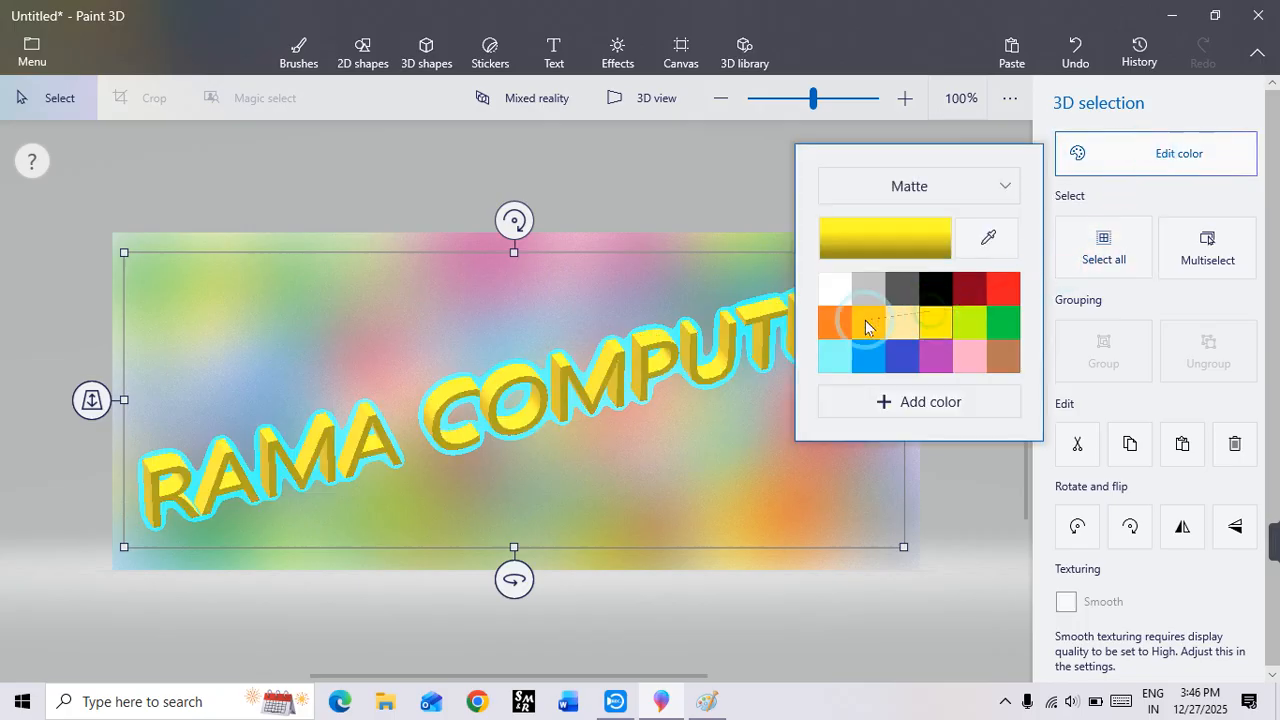
pyautogui.click(406, 250)
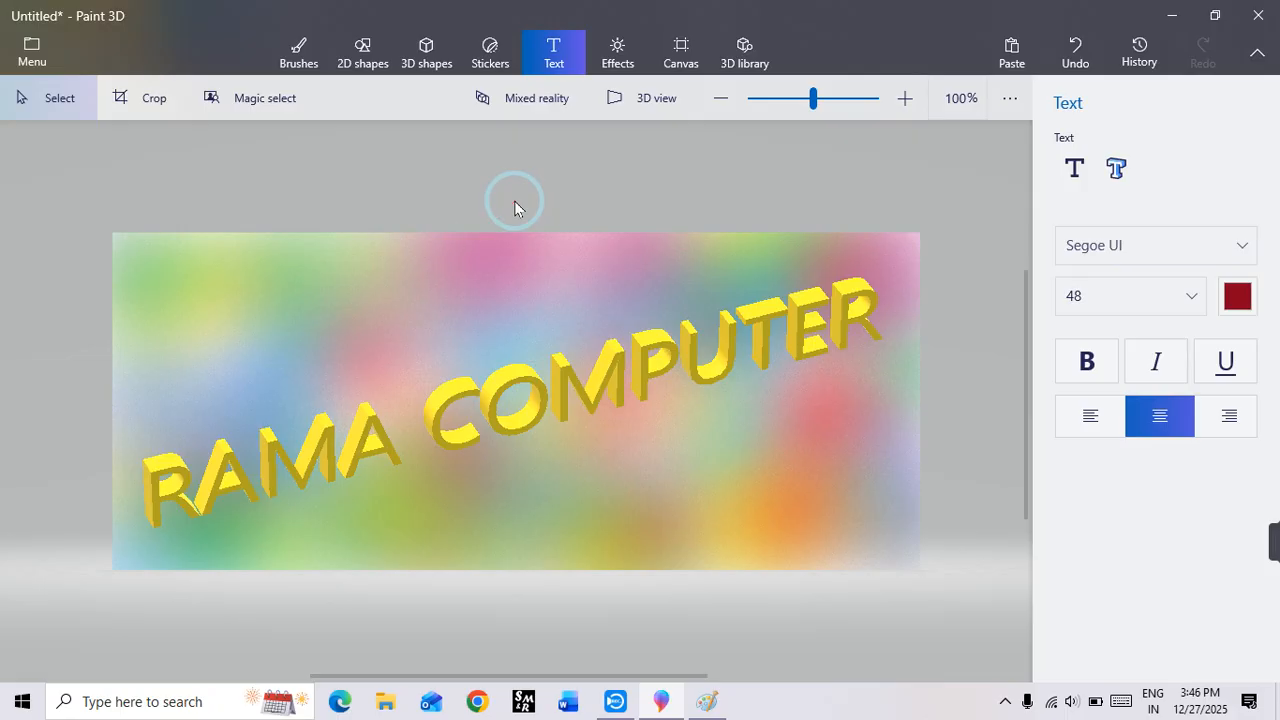
pyautogui.click(480, 406)
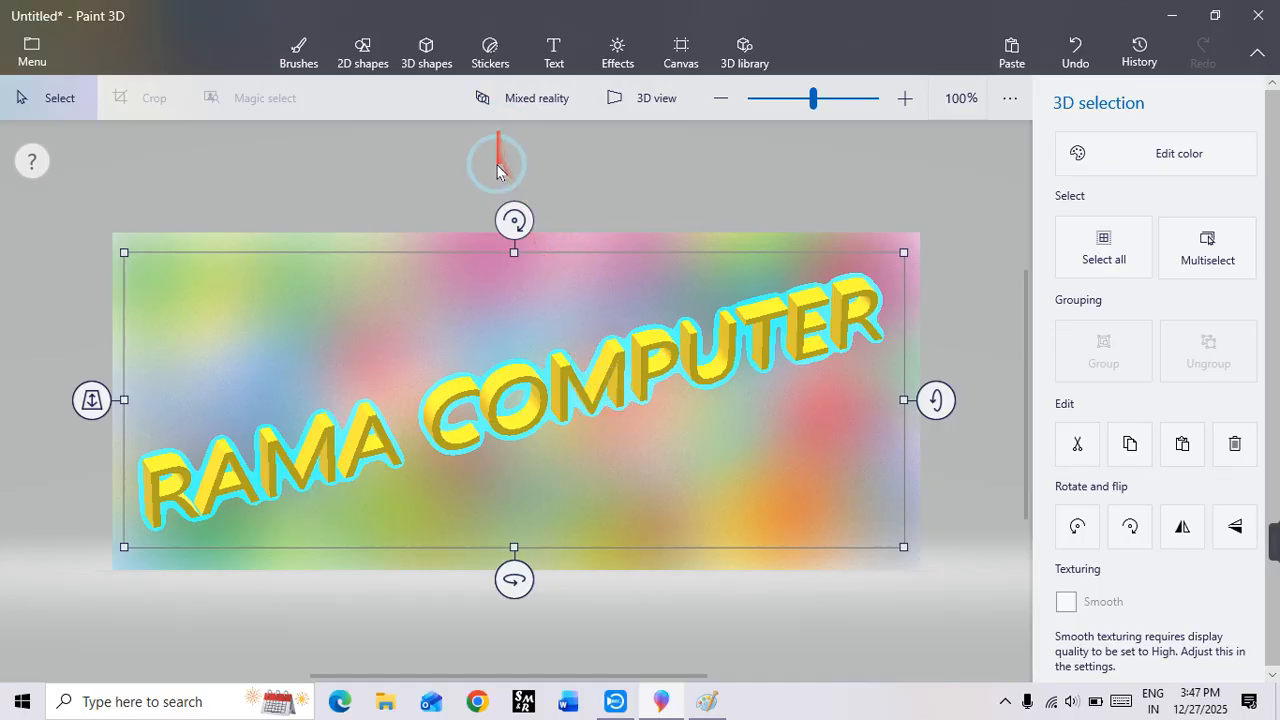
pyautogui.click(454, 191)
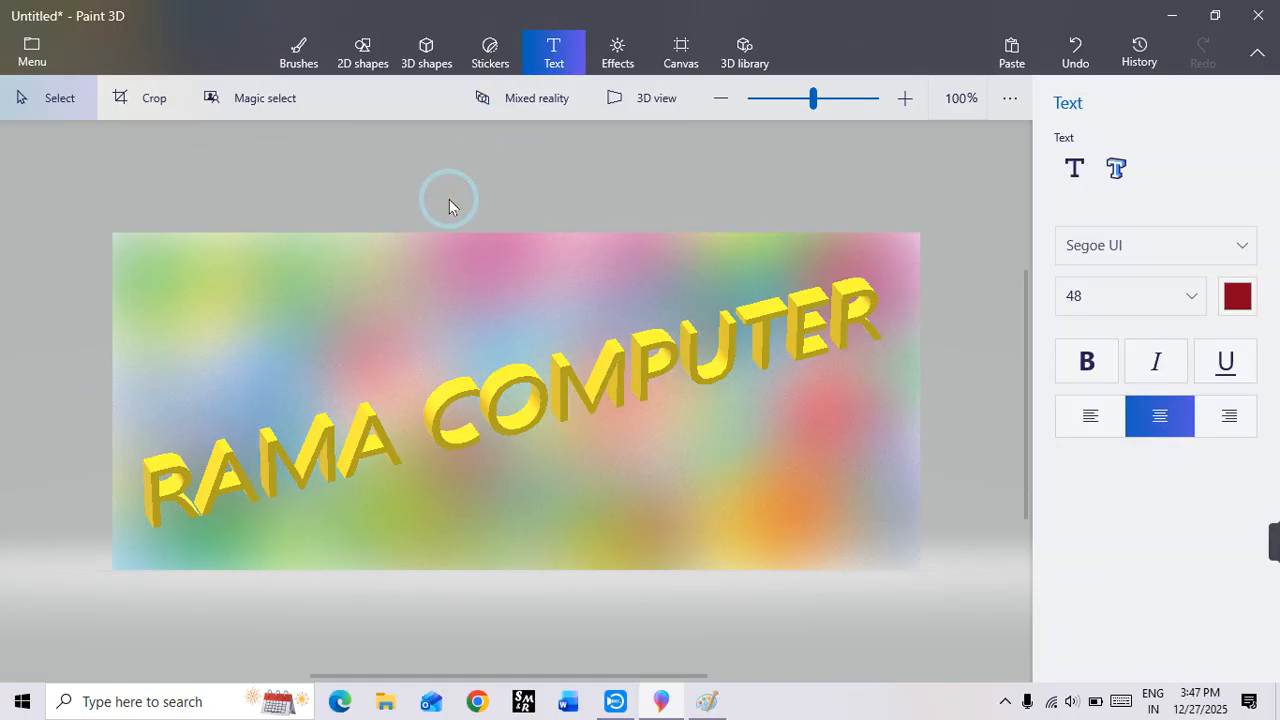
pyautogui.click(527, 382)
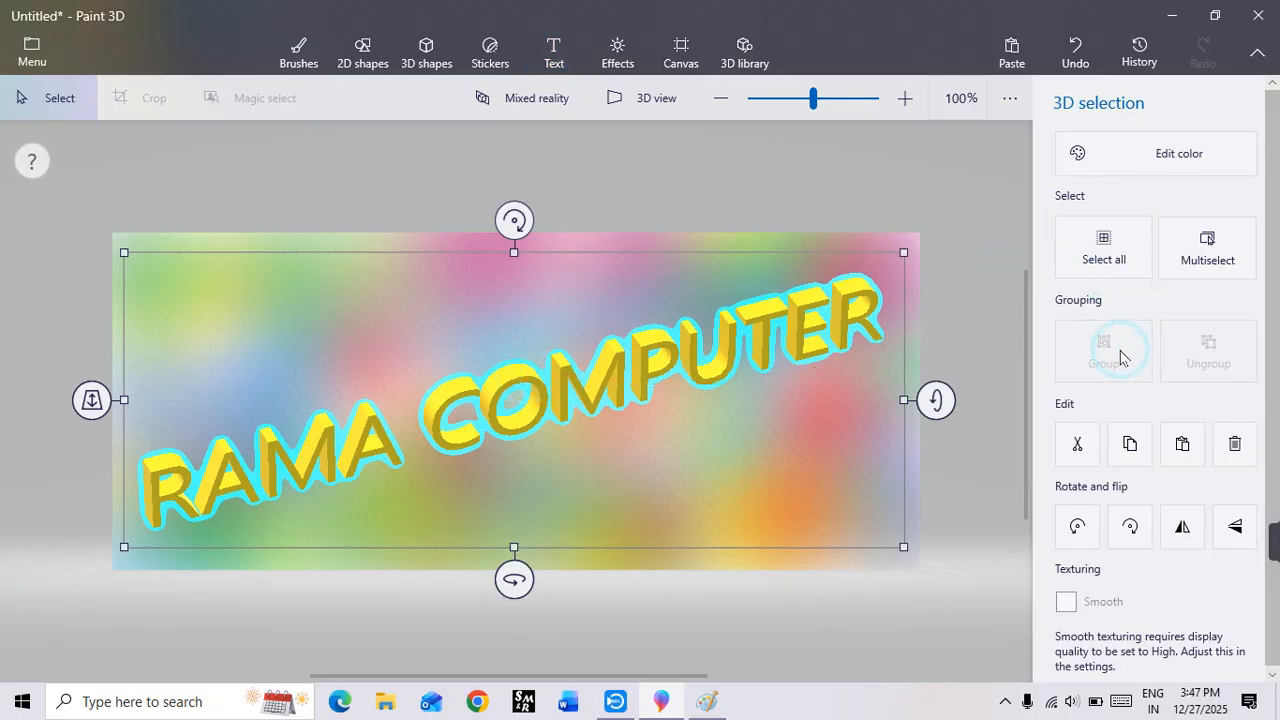
pyautogui.click(651, 223)
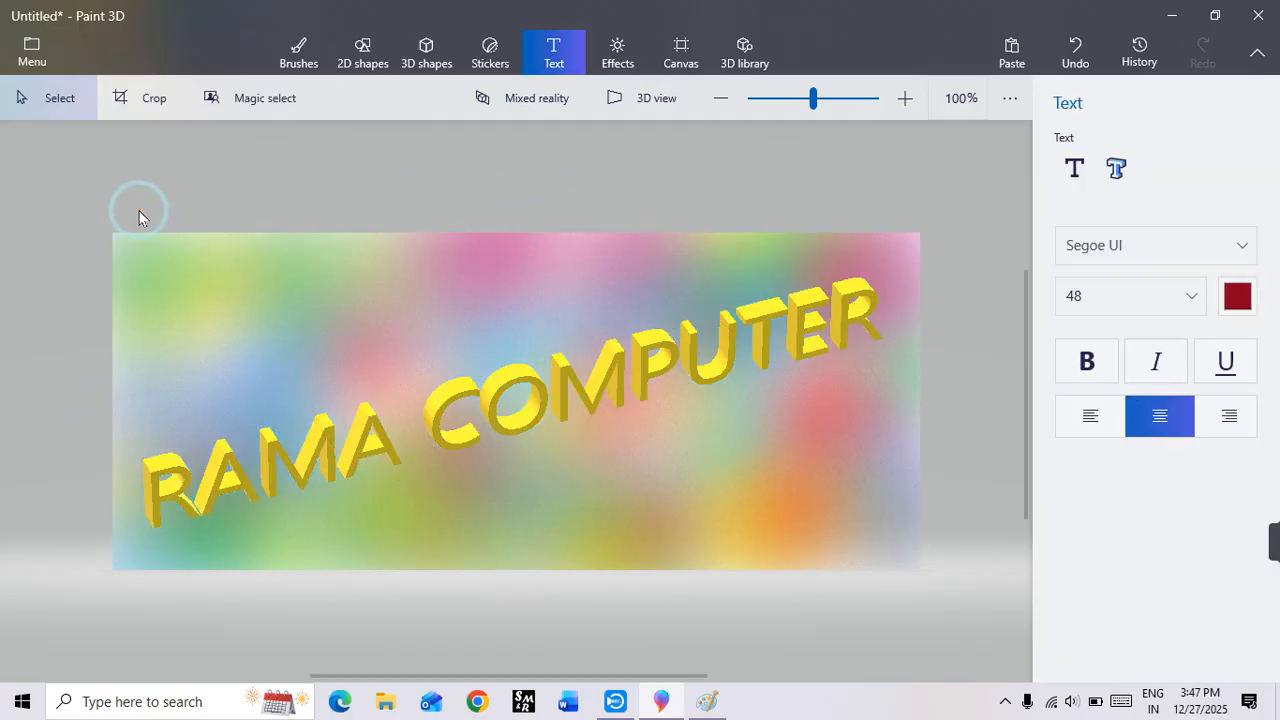
pyautogui.moveTo(96, 214); pyautogui.dragTo(950, 586)
pyautogui.click(943, 158)
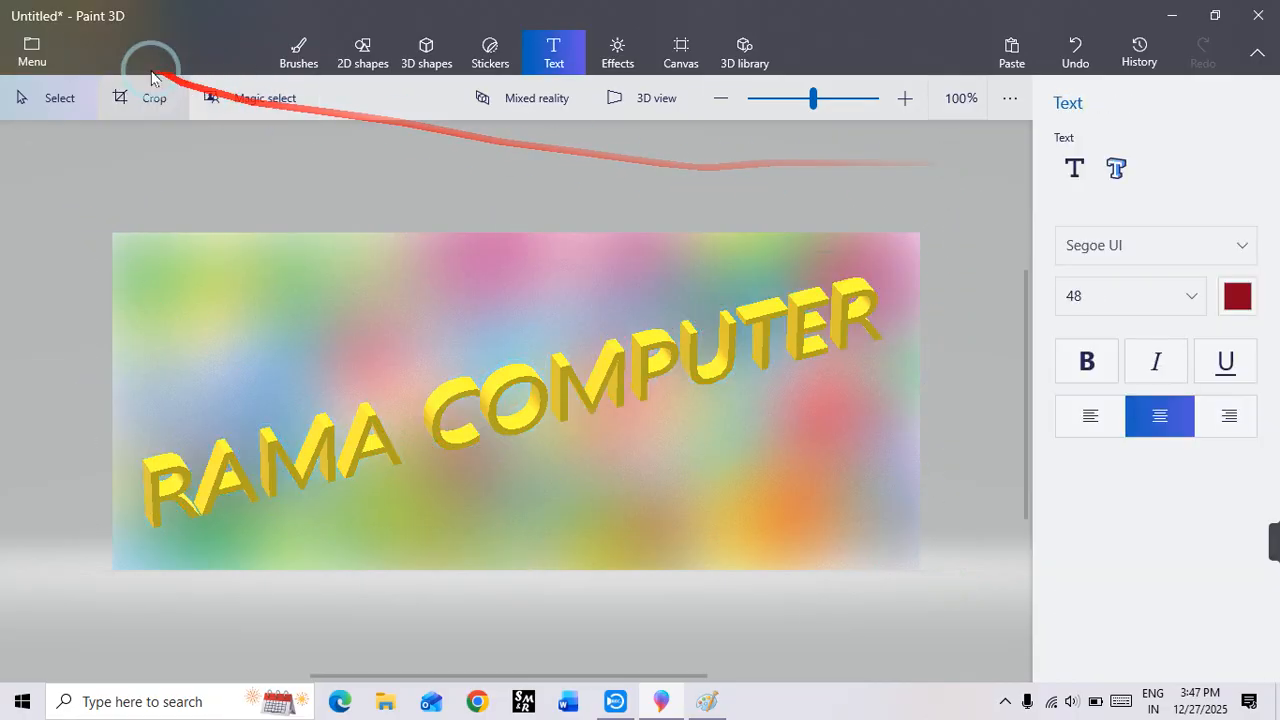
# Step: Set the file type for saving an image copy to JPEG and return to the canvas without saving
pyautogui.click(29, 47)
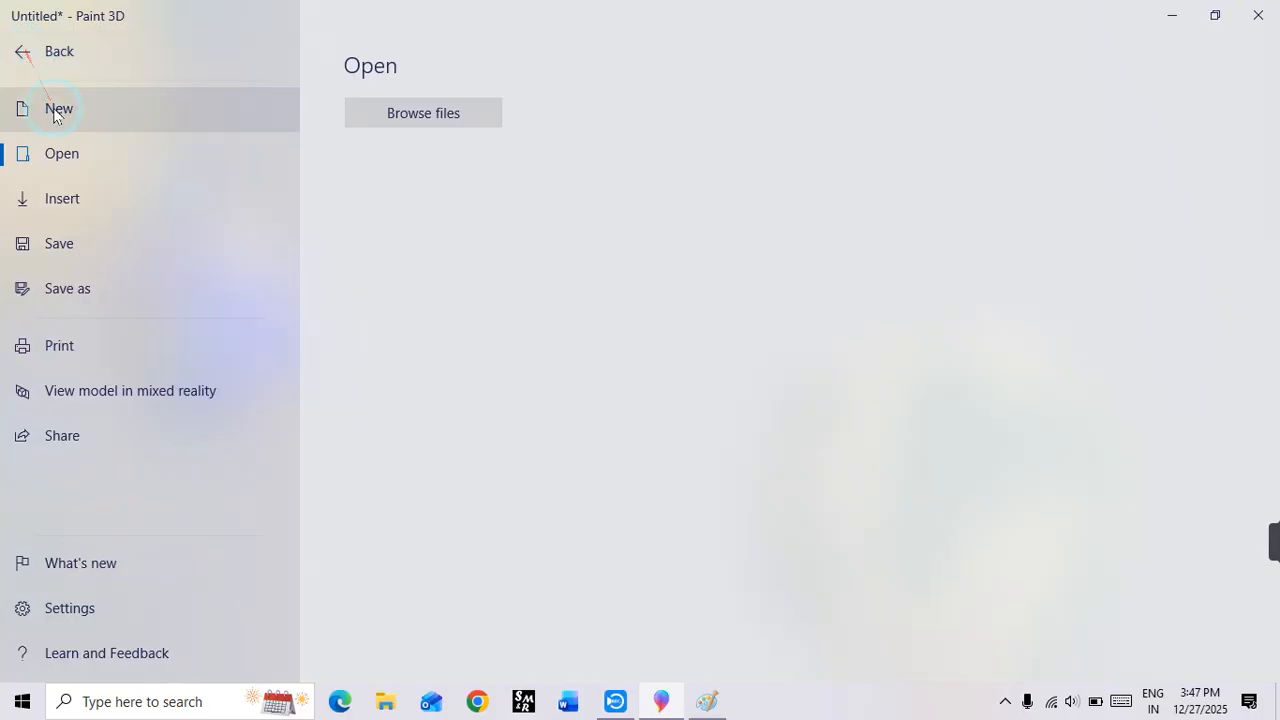
pyautogui.click(58, 246)
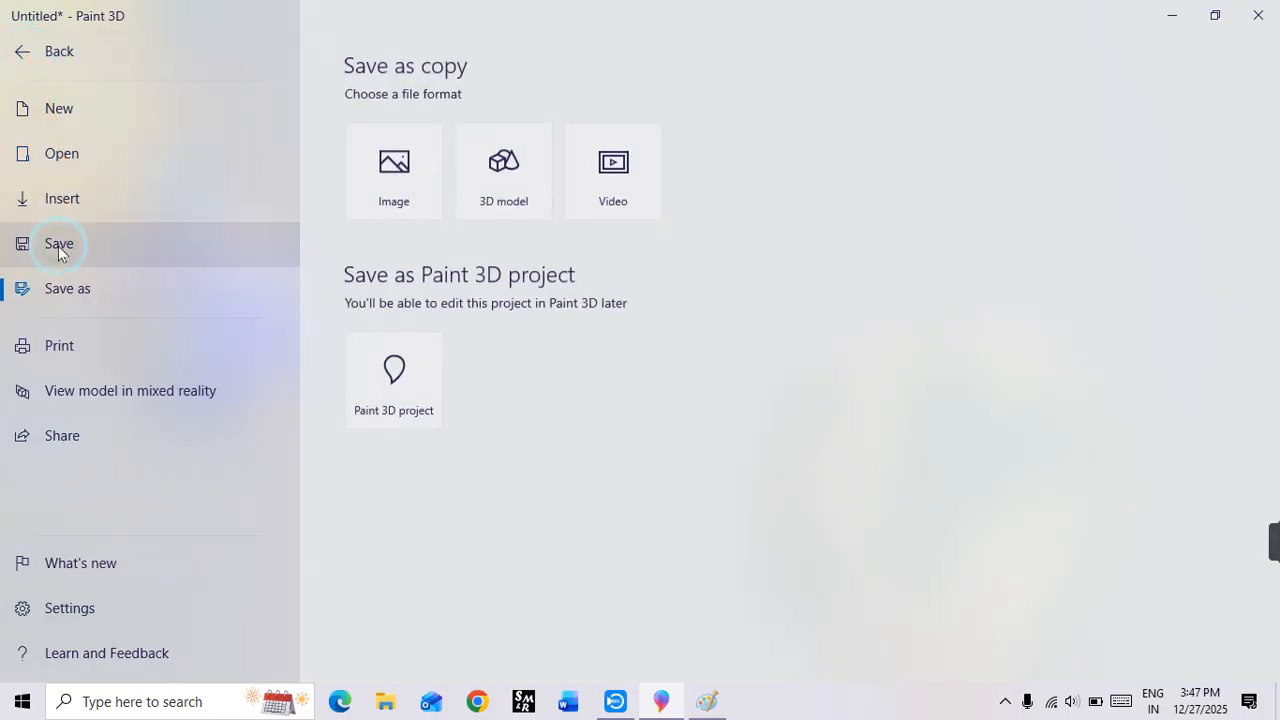
pyautogui.click(398, 183)
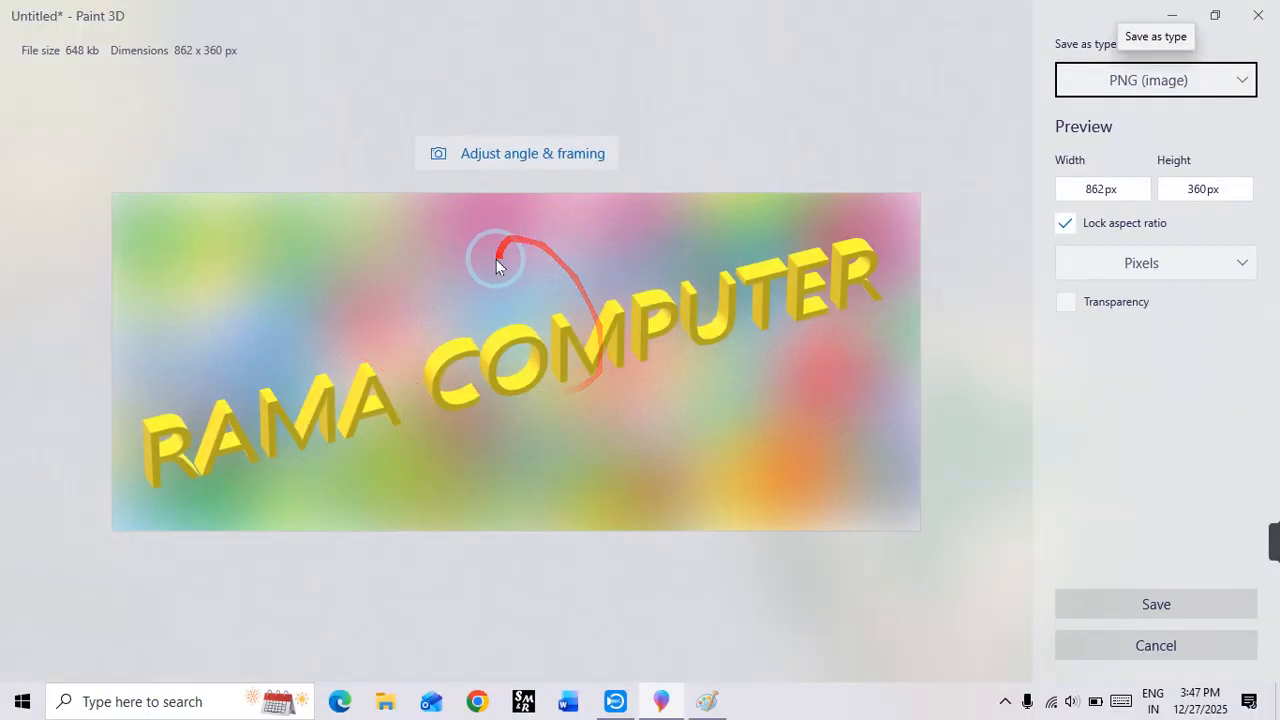
pyautogui.click(1143, 80)
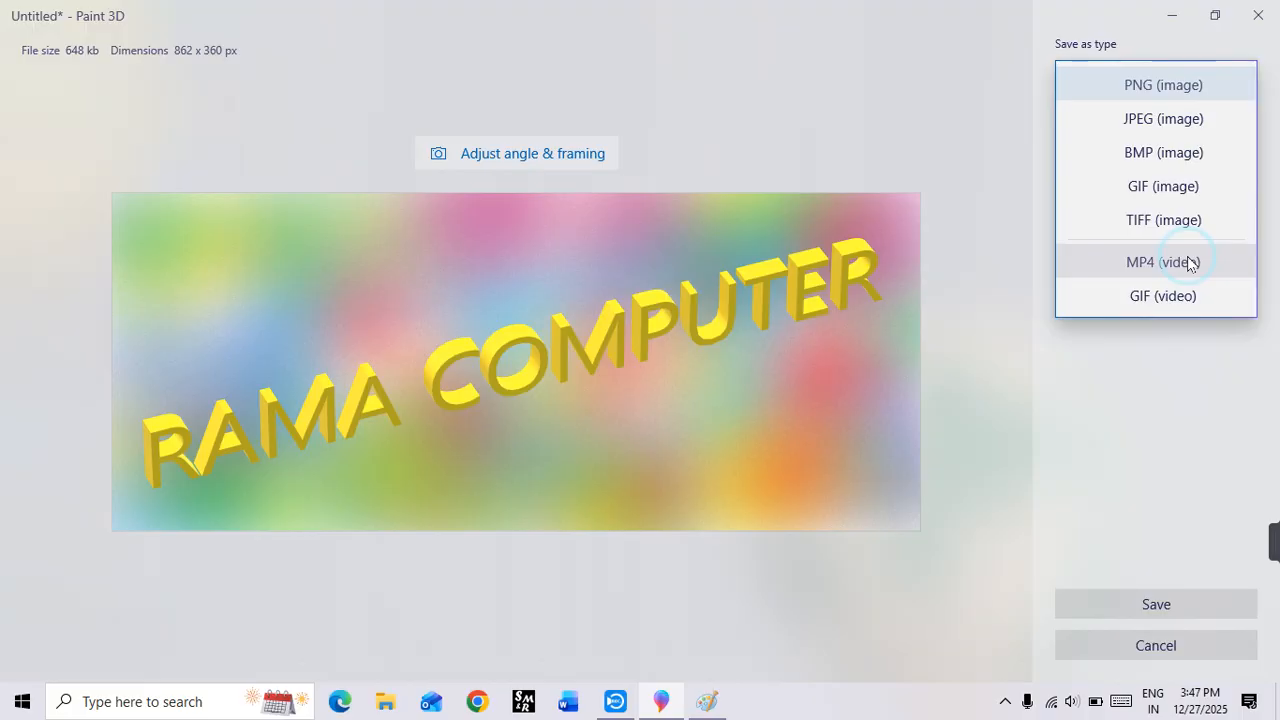
pyautogui.click(1160, 119)
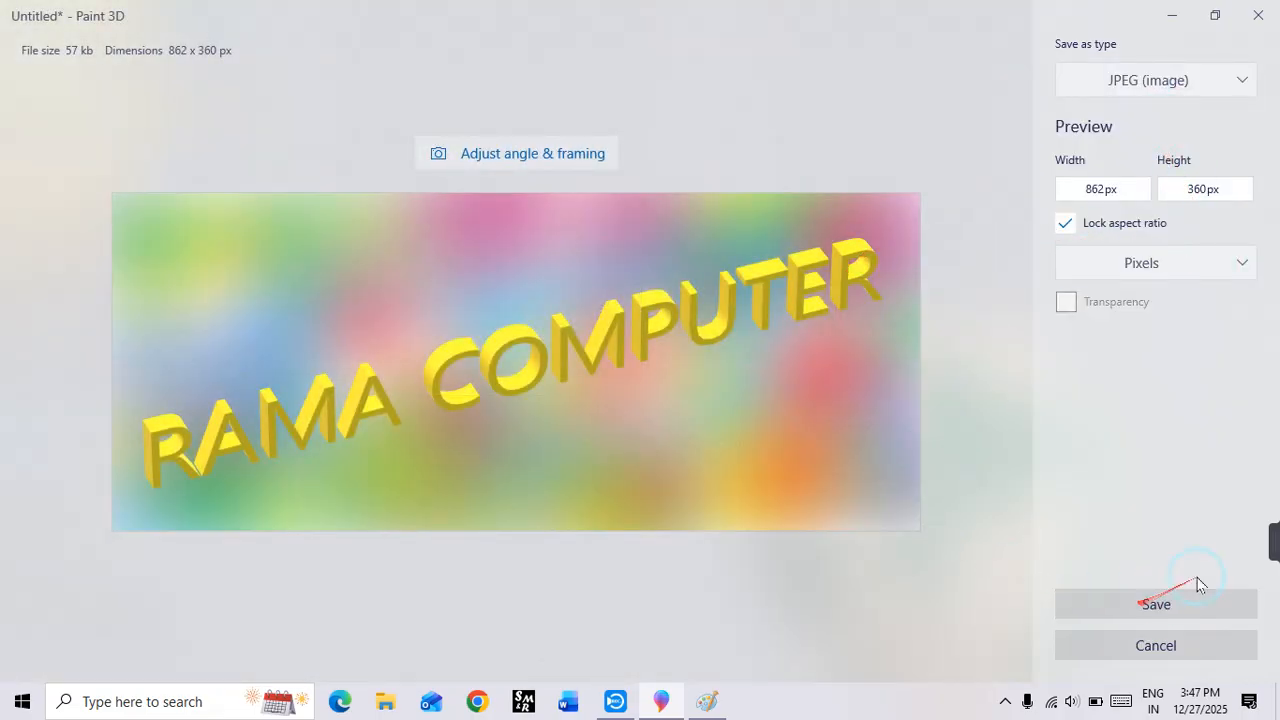
pyautogui.moveTo(1268, 538)
pyautogui.click(970, 550)
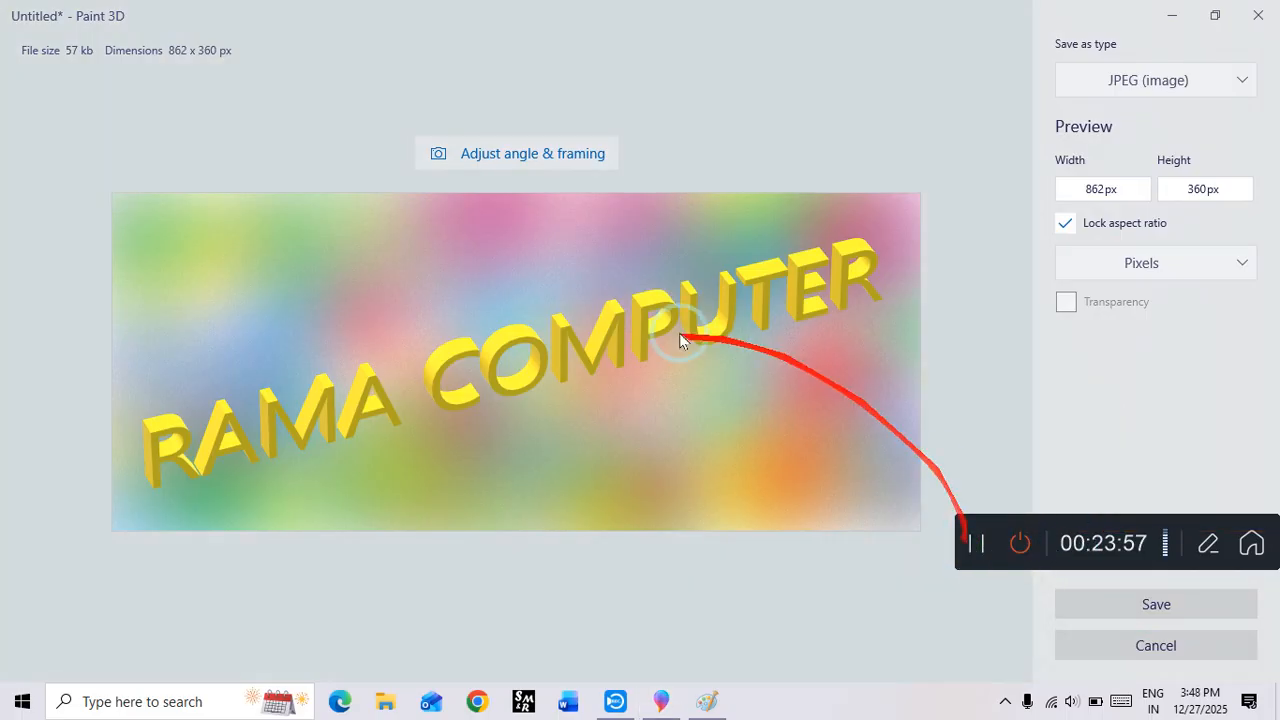
pyautogui.click(1073, 100)
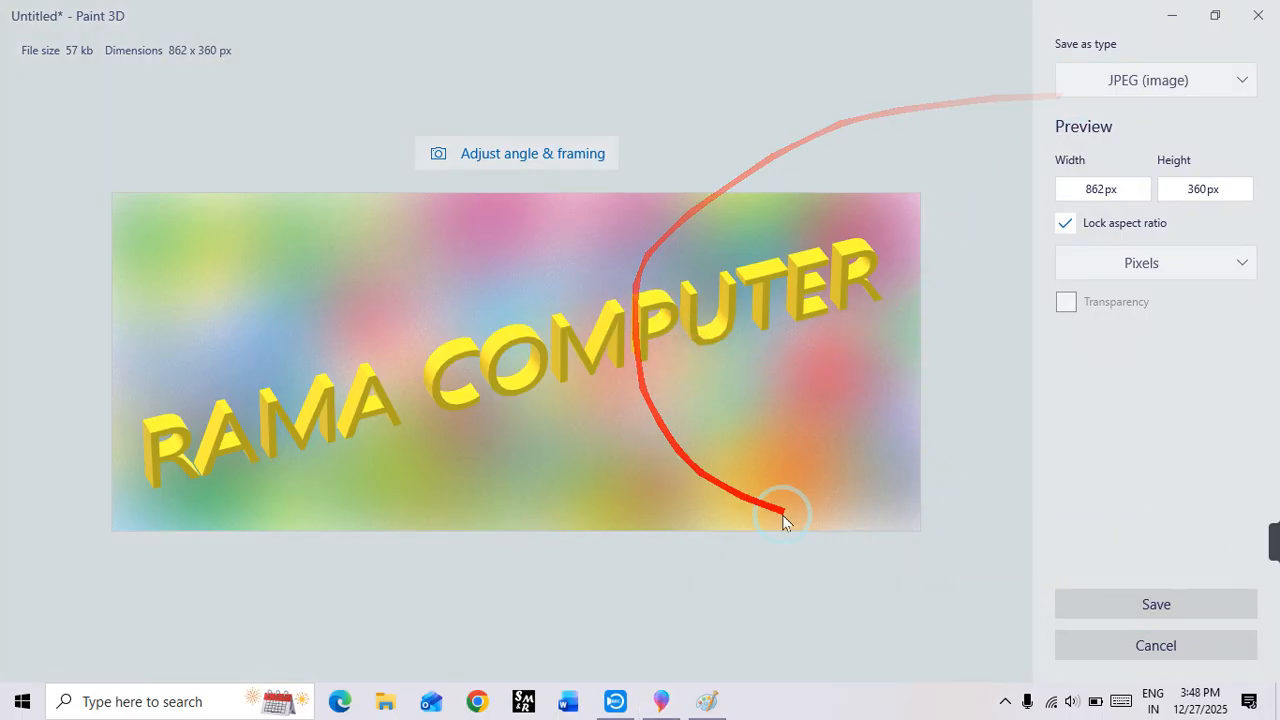
pyautogui.click(1109, 597)
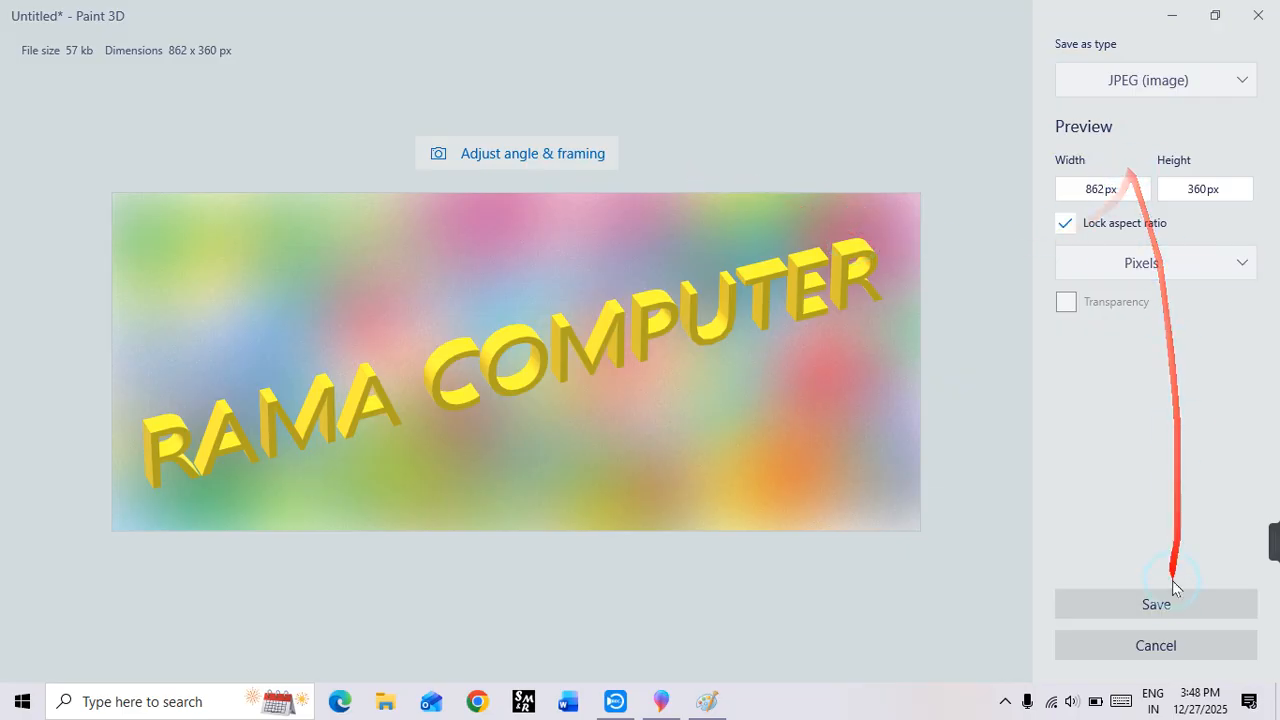
pyautogui.click(1150, 648)
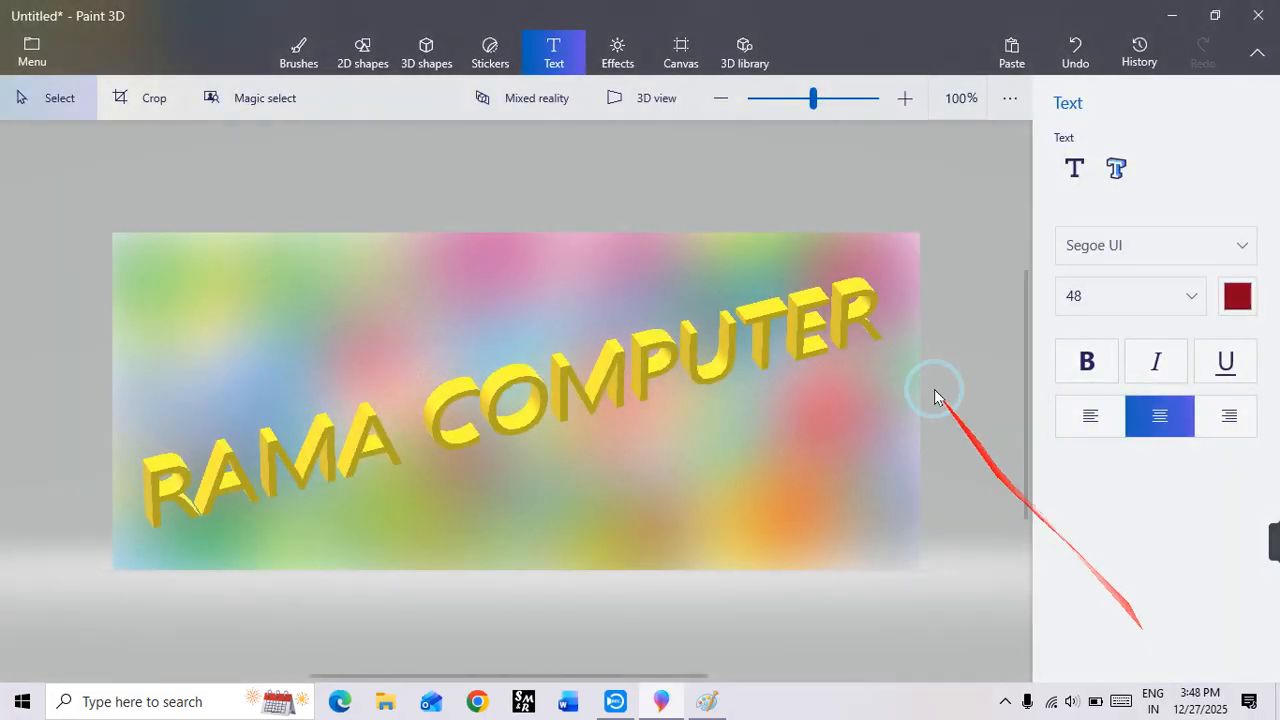
pyautogui.moveTo(109, 196); pyautogui.dragTo(960, 565)
pyautogui.click(969, 236)
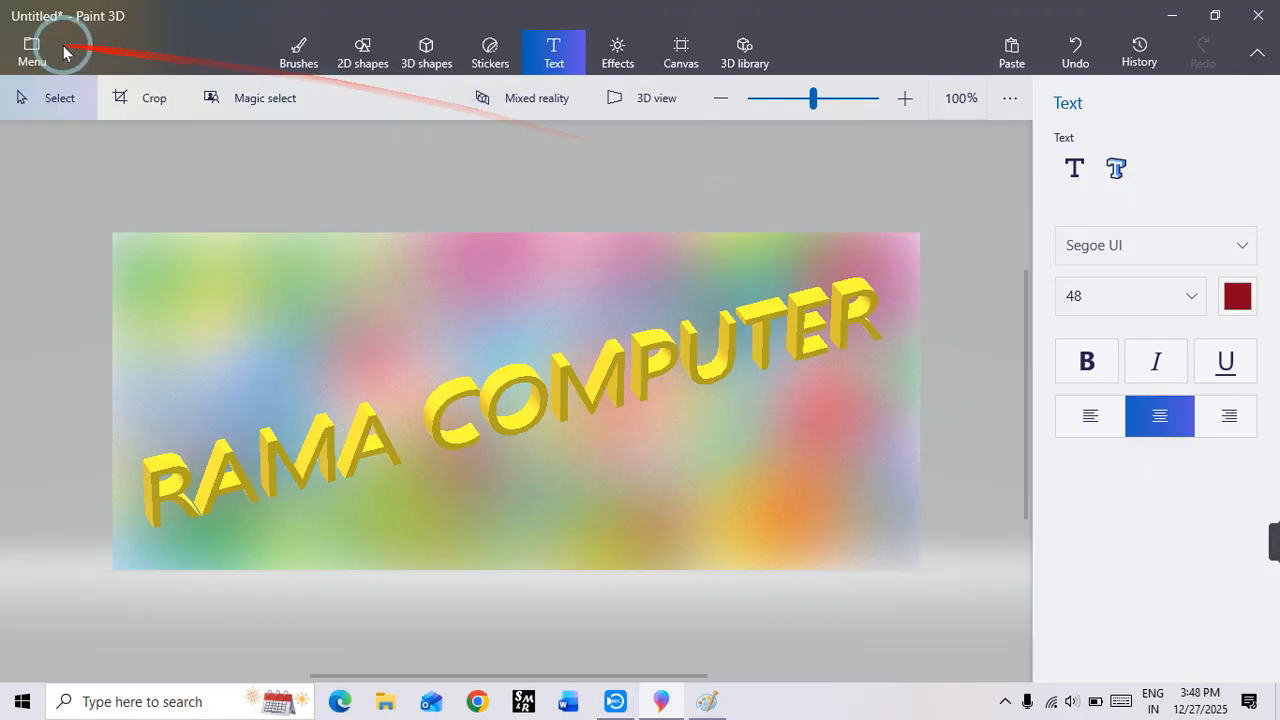
pyautogui.click(36, 48)
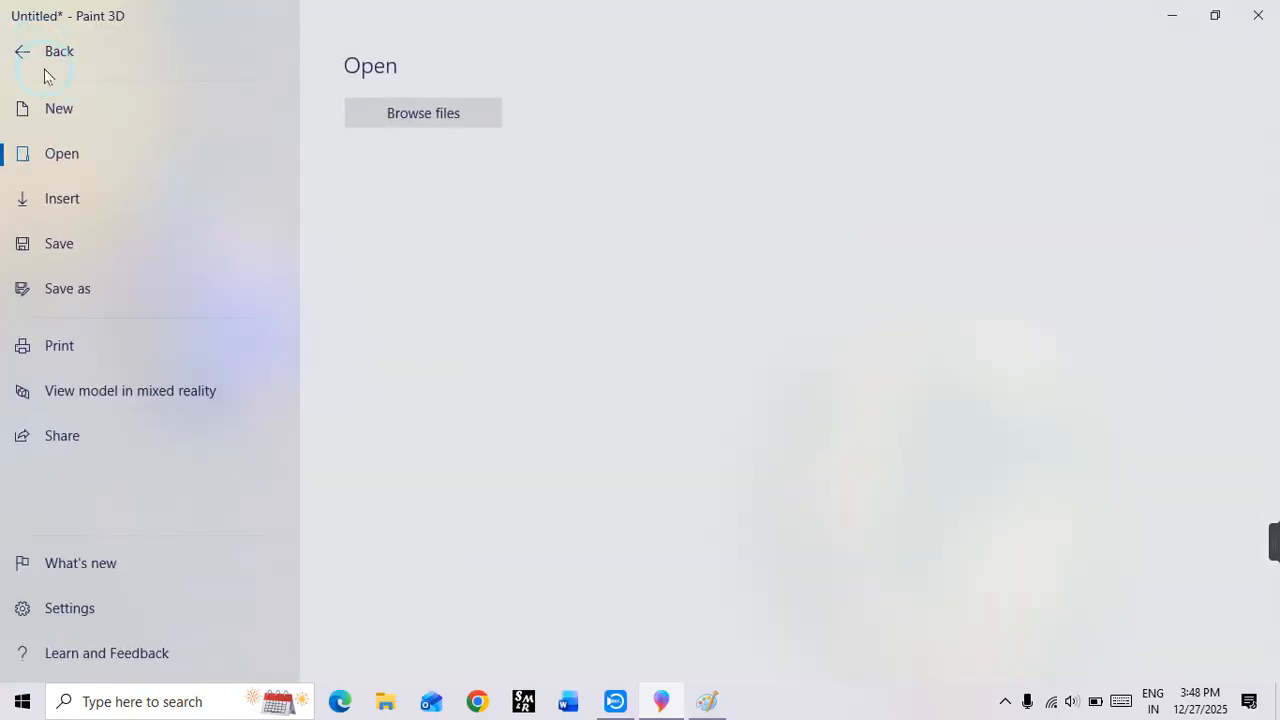
pyautogui.click(85, 242)
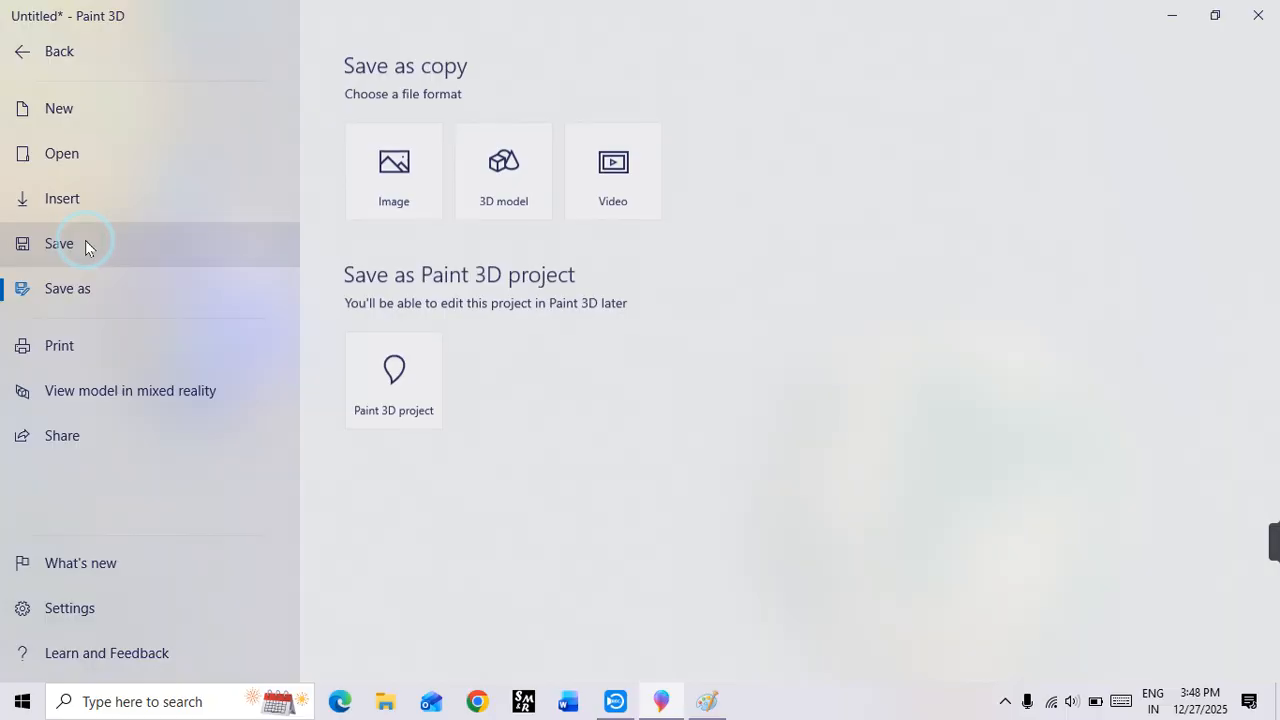
pyautogui.click(389, 194)
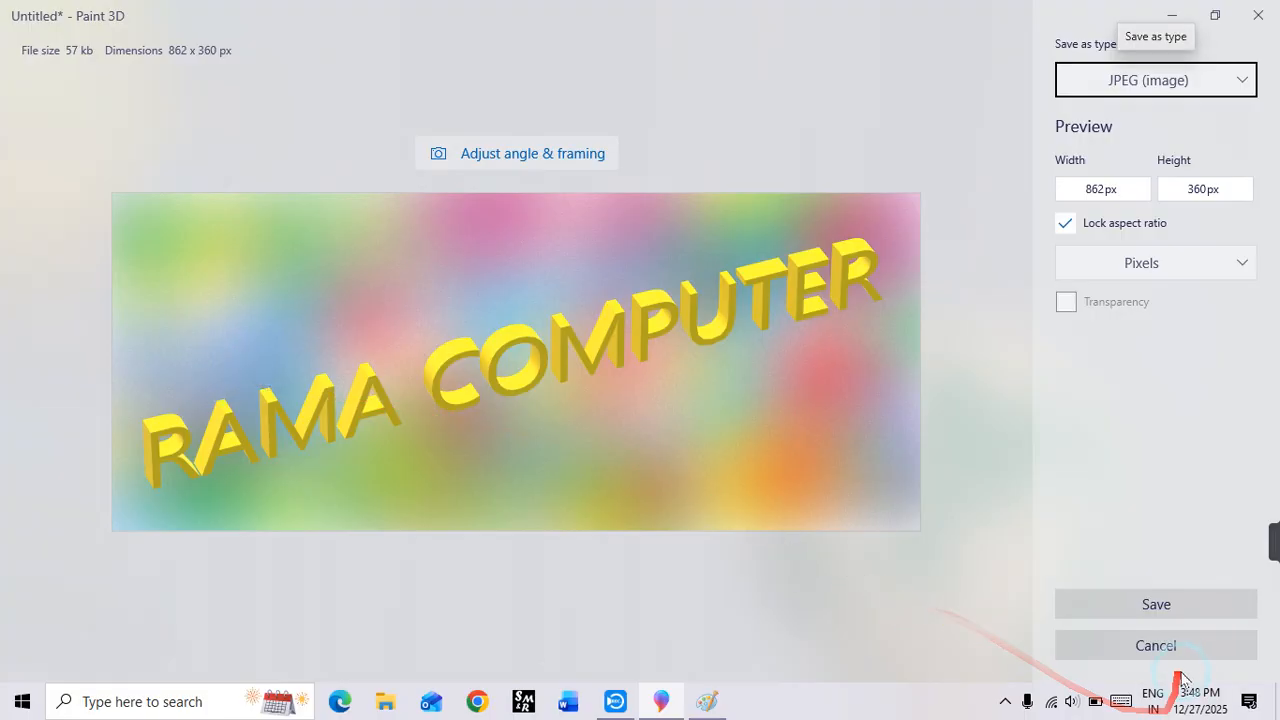
pyautogui.press('Escape')
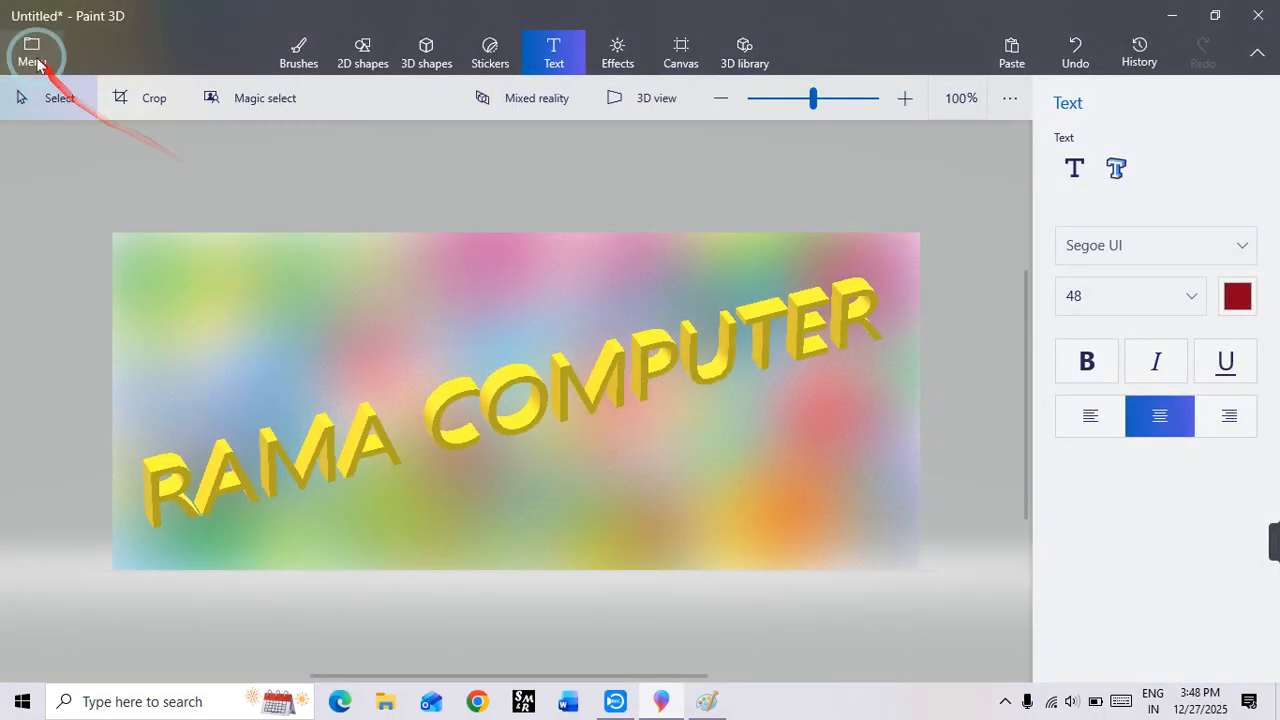
pyautogui.click(31, 46)
pyautogui.click(43, 243)
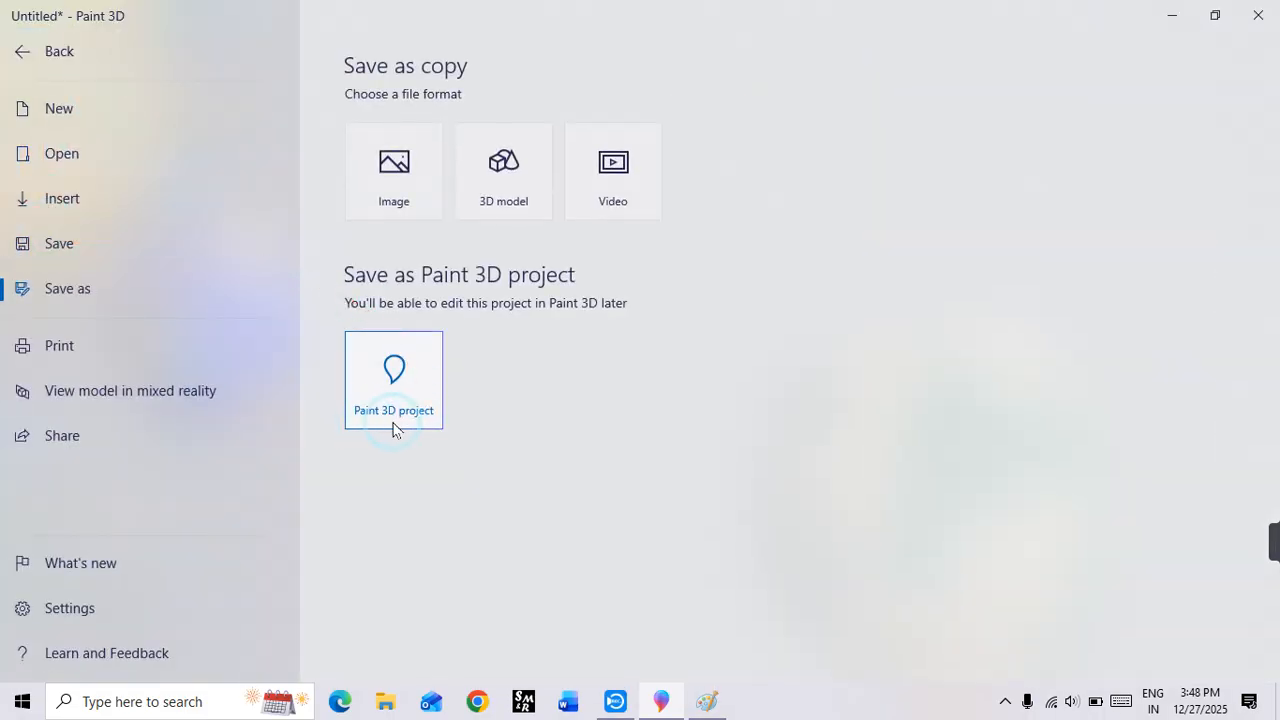
pyautogui.click(393, 378)
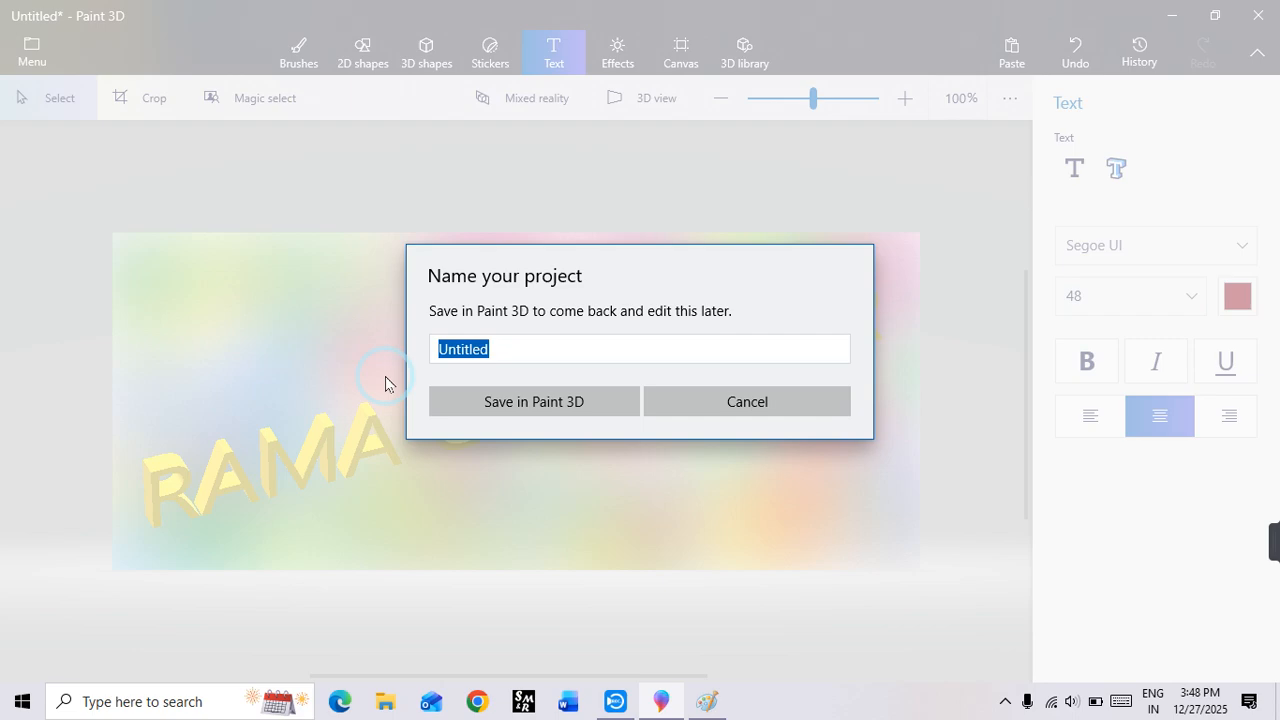
pyautogui.click(737, 401)
# Step: Save an image copy of the artwork as a JPEG named Untitled on the Desktop
pyautogui.click(25, 62)
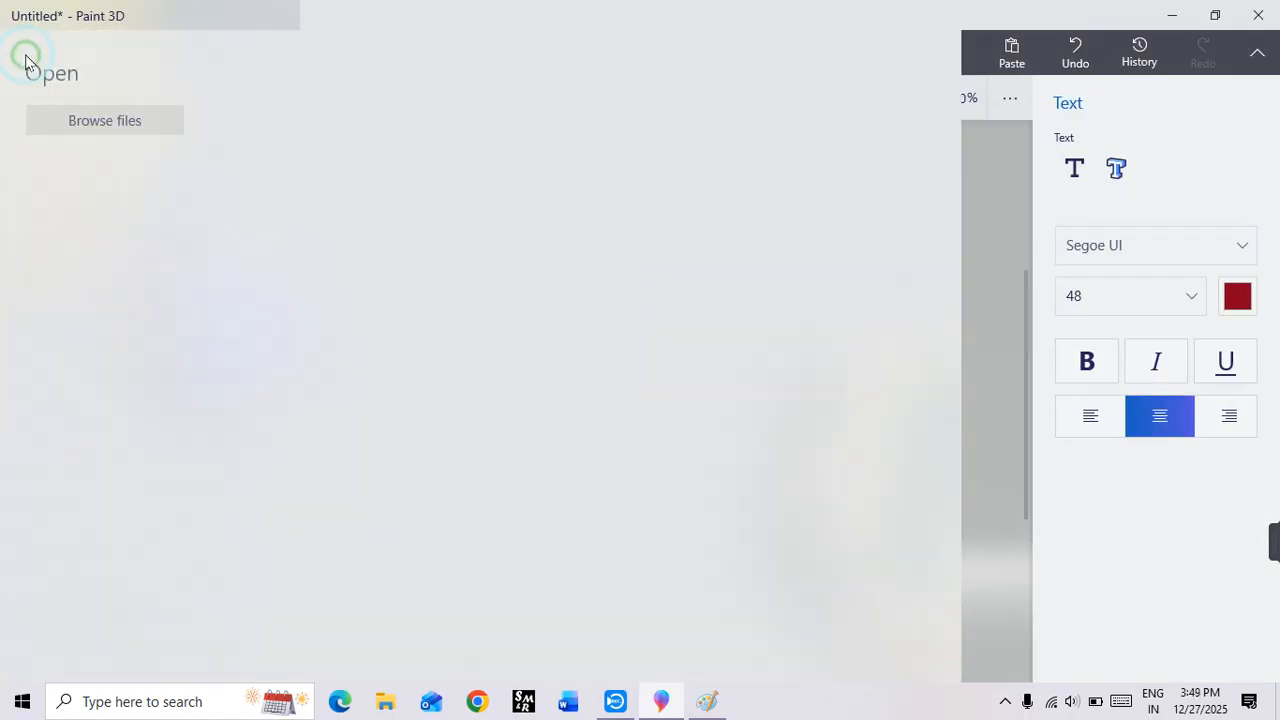
pyautogui.click(66, 250)
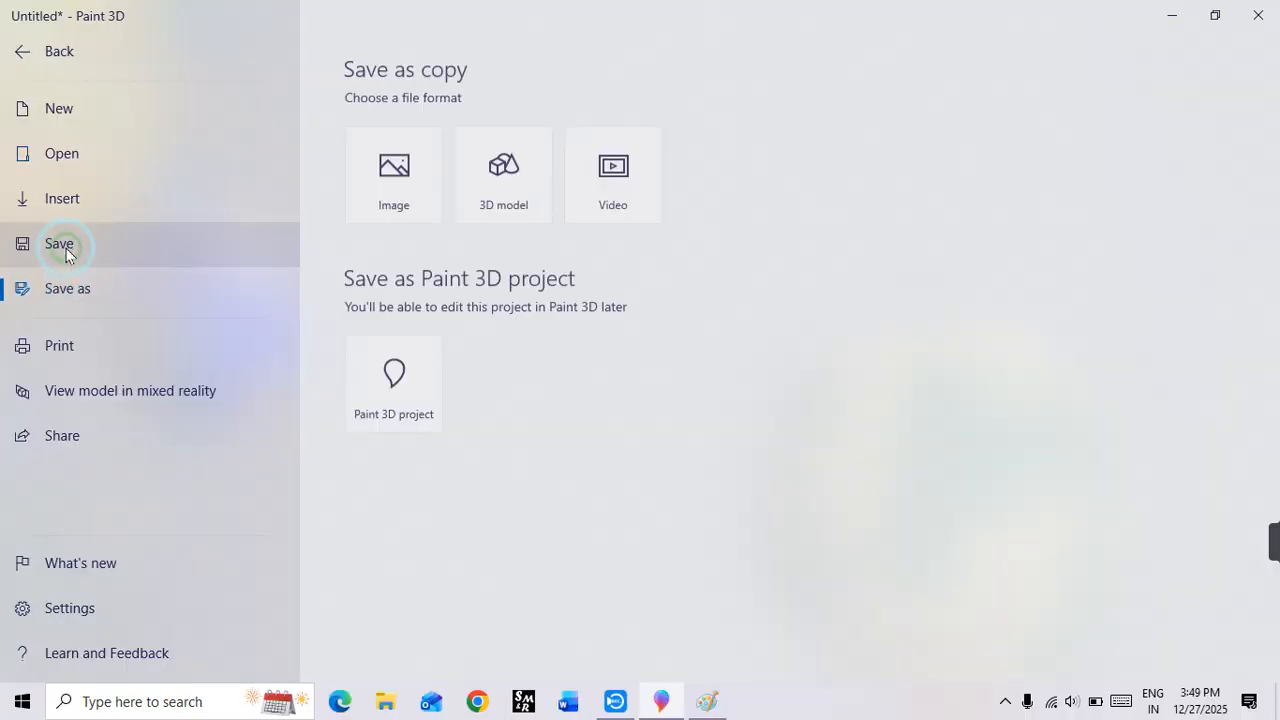
pyautogui.click(390, 206)
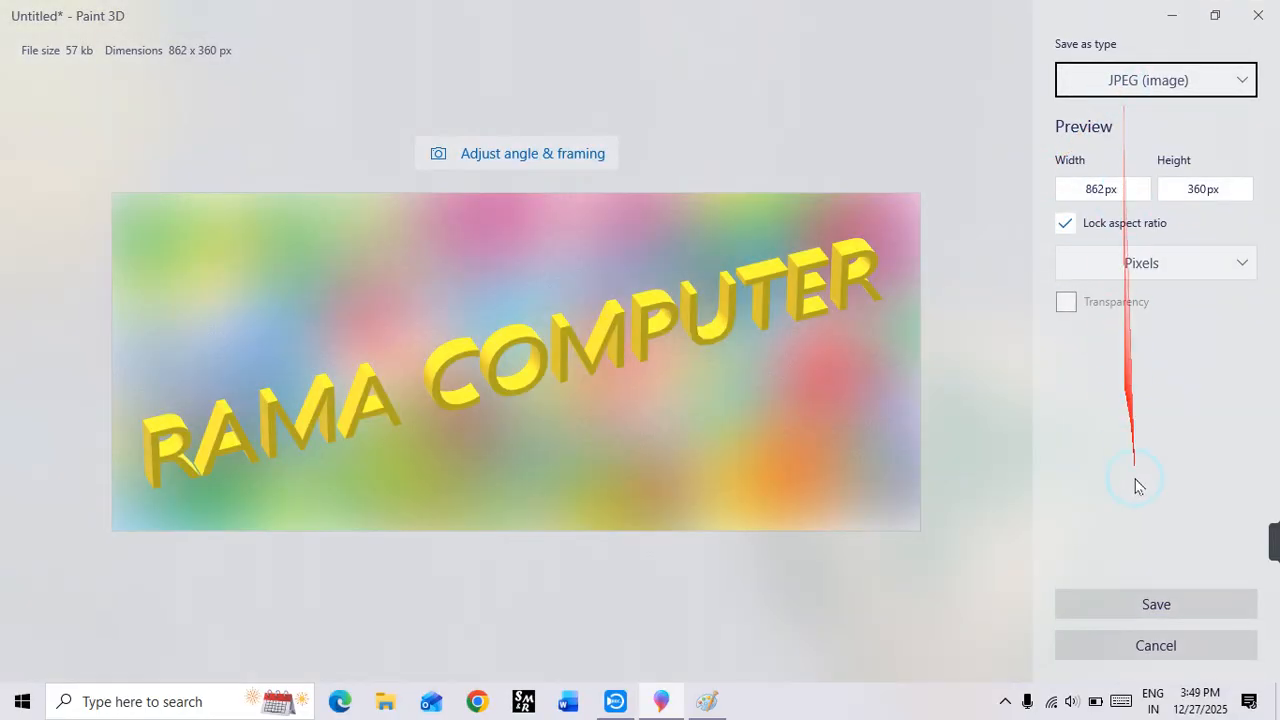
pyautogui.click(1158, 606)
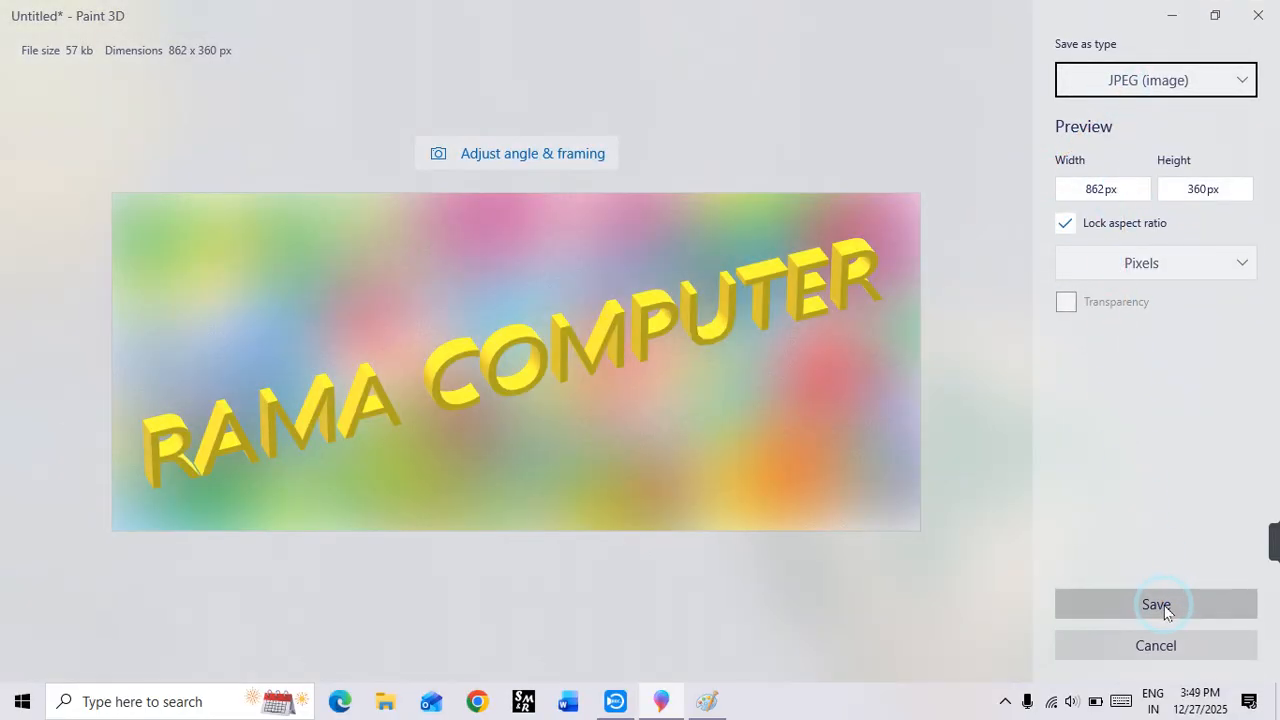
pyautogui.click(1164, 606)
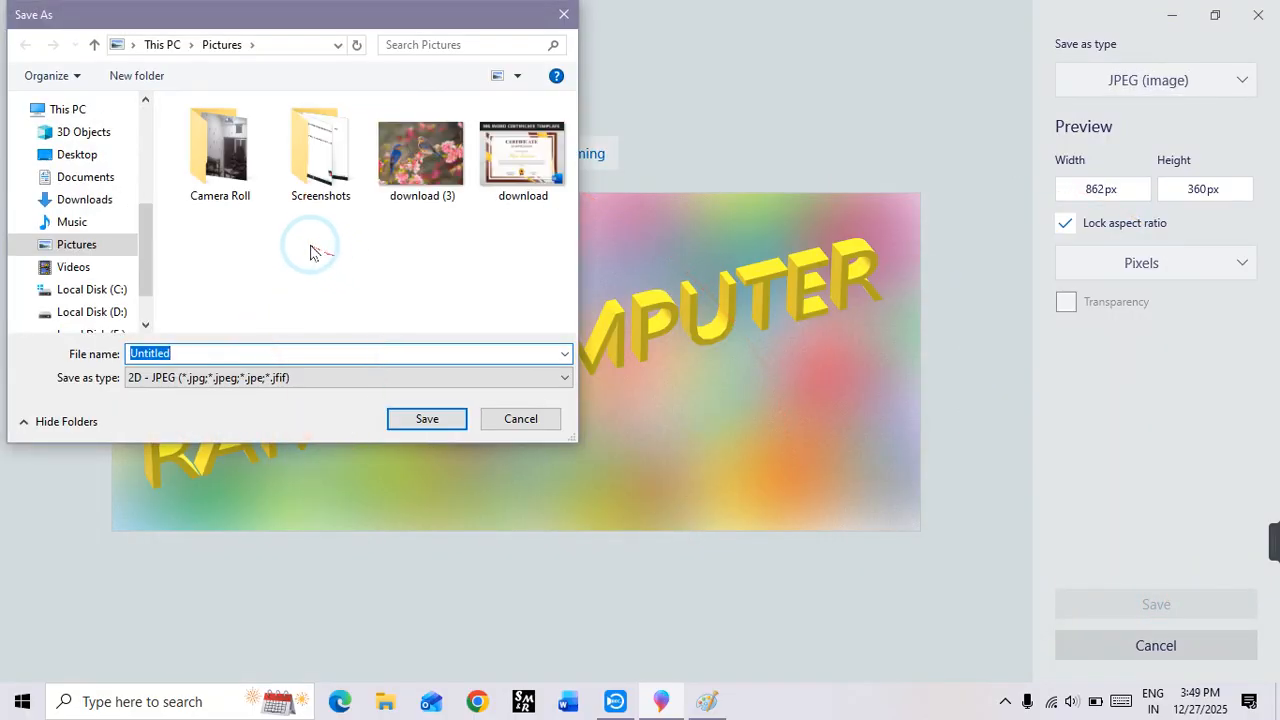
pyautogui.click(80, 158)
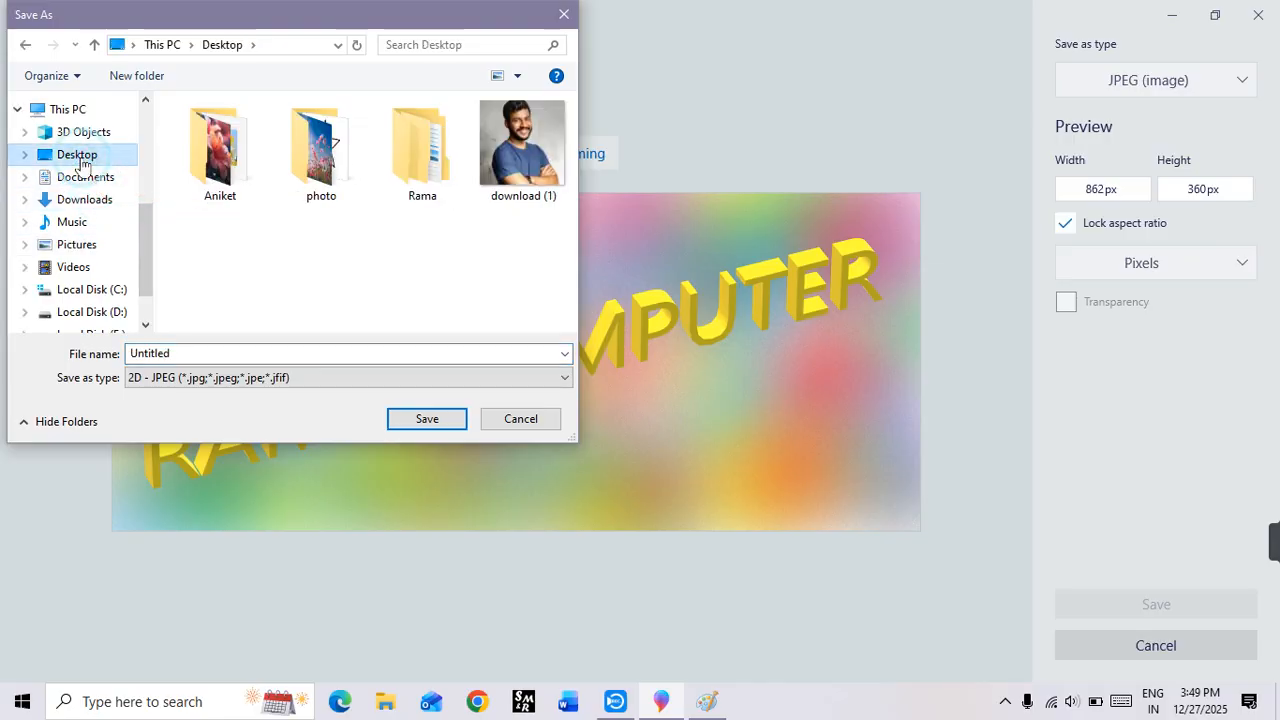
pyautogui.doubleClick(197, 352)
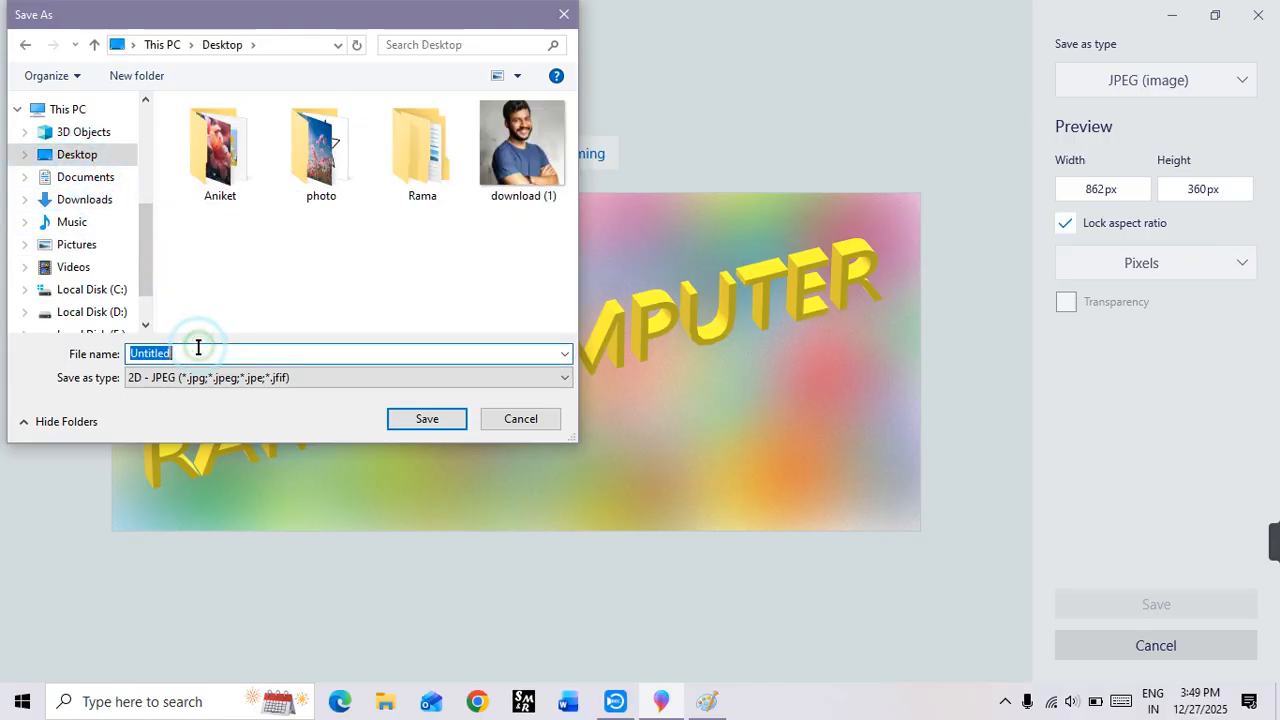
pyautogui.click(426, 420)
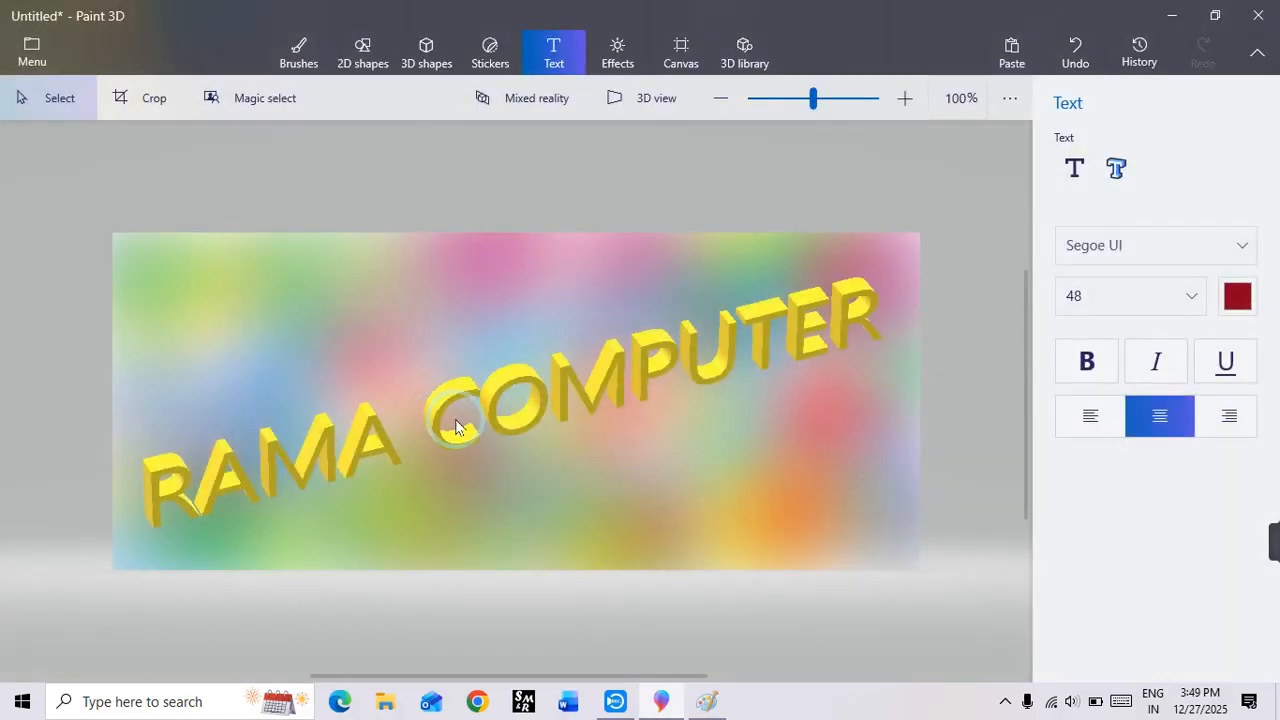
# Step: View the saved Untitled image from the desktop in a maximized, zoomed photo viewer, close it and return to Paint 3D
pyautogui.click(1170, 18)
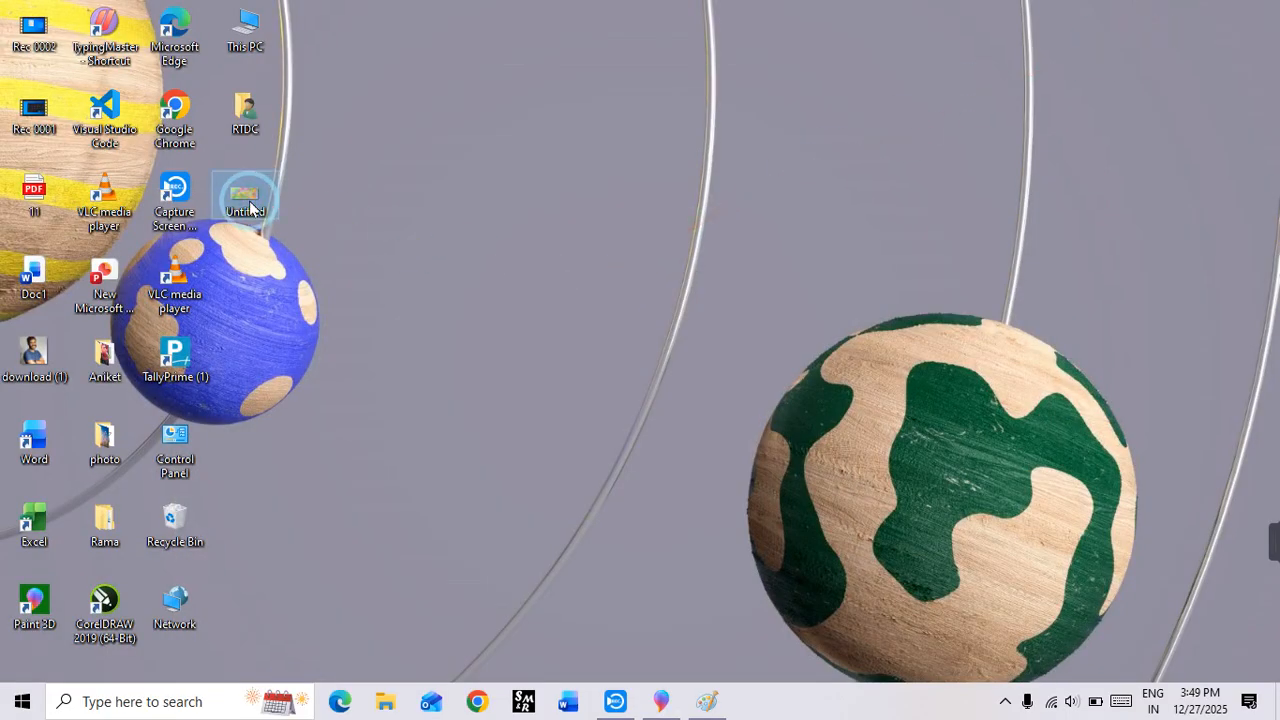
pyautogui.doubleClick(245, 198)
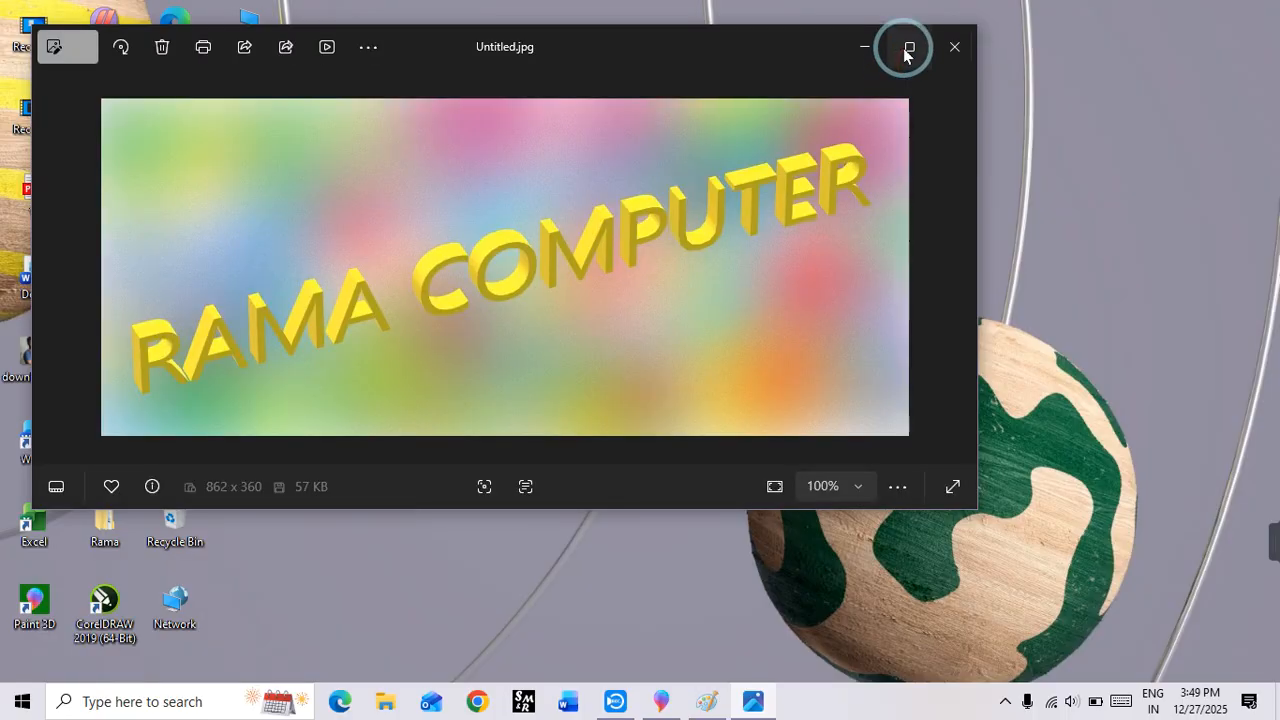
pyautogui.click(904, 50)
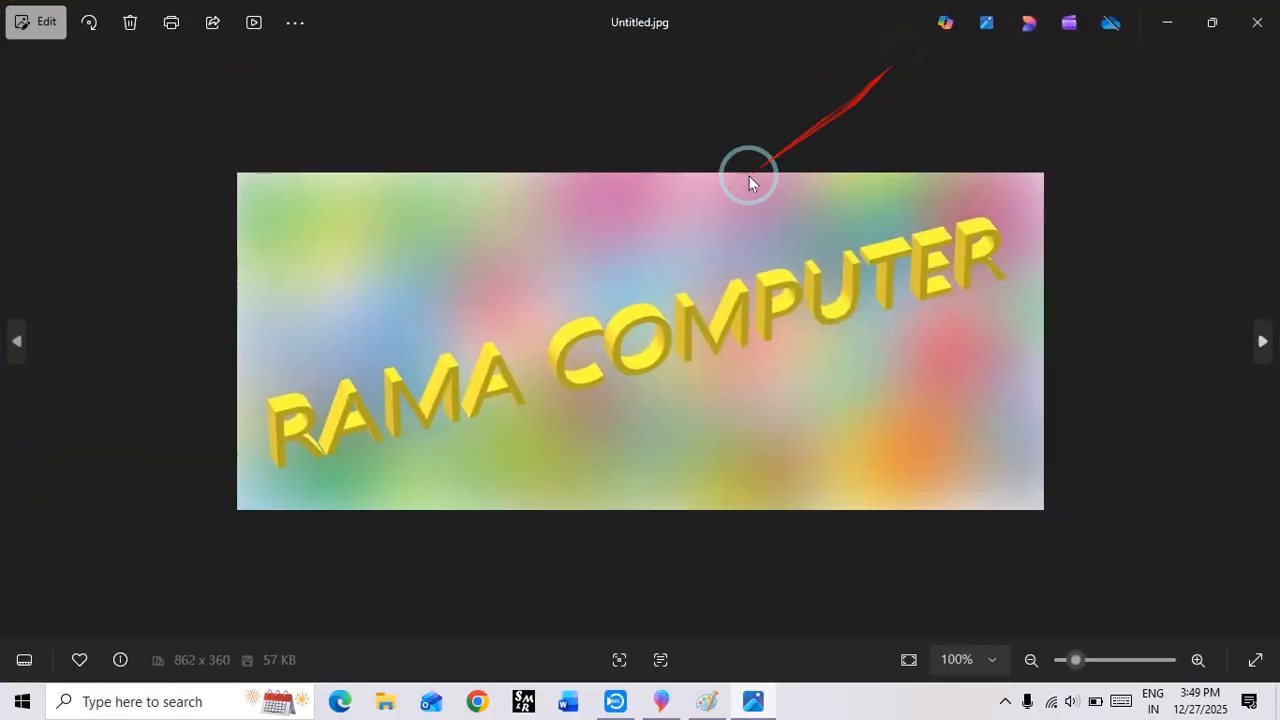
pyautogui.scroll(3, 514, 429)
pyautogui.scroll(-2, 574, 367)
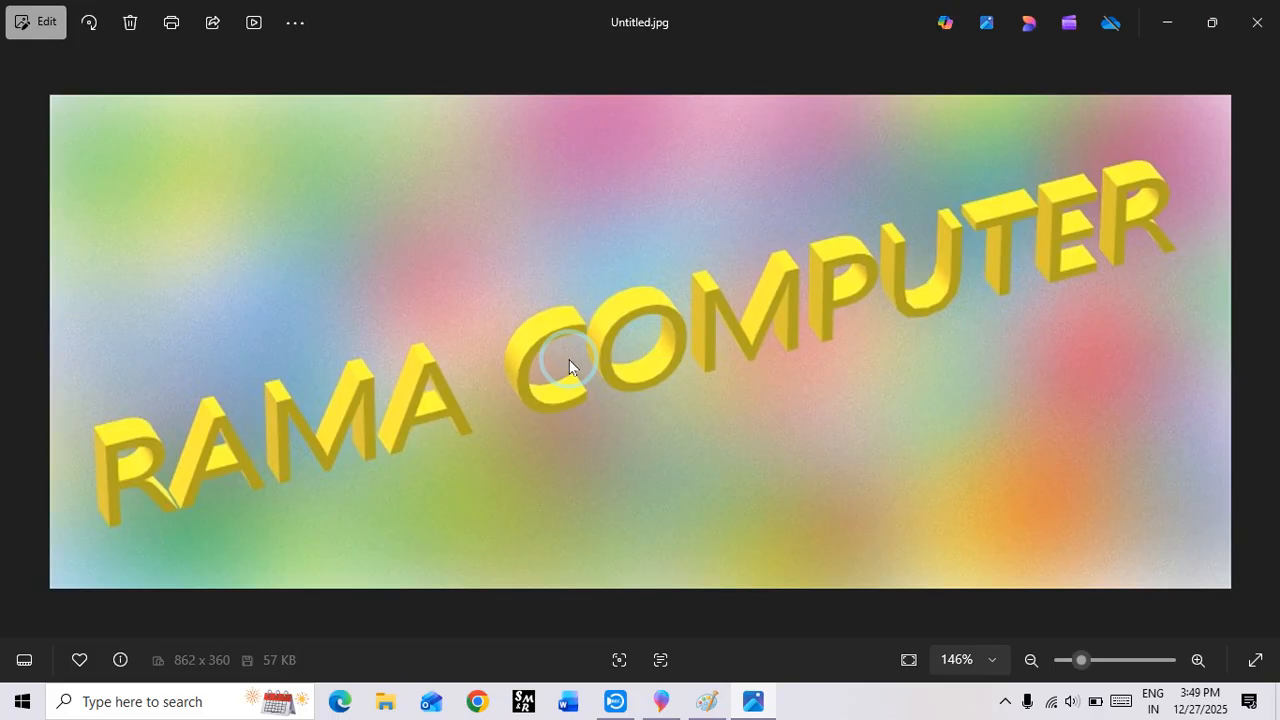
pyautogui.click(1257, 20)
pyautogui.click(661, 701)
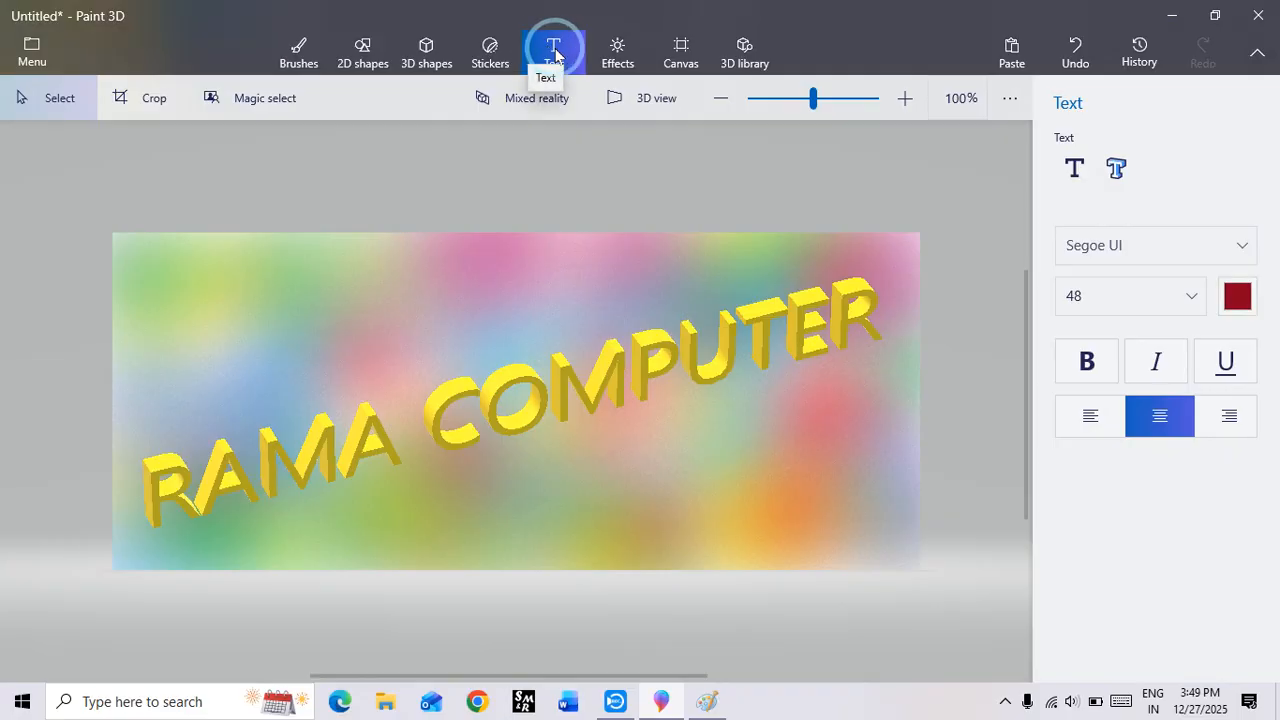
# Step: Try the Nether, Night, Honey and Underwater filters on the scene with light direction adjustments, and restore the Default filter
pyautogui.click(599, 68)
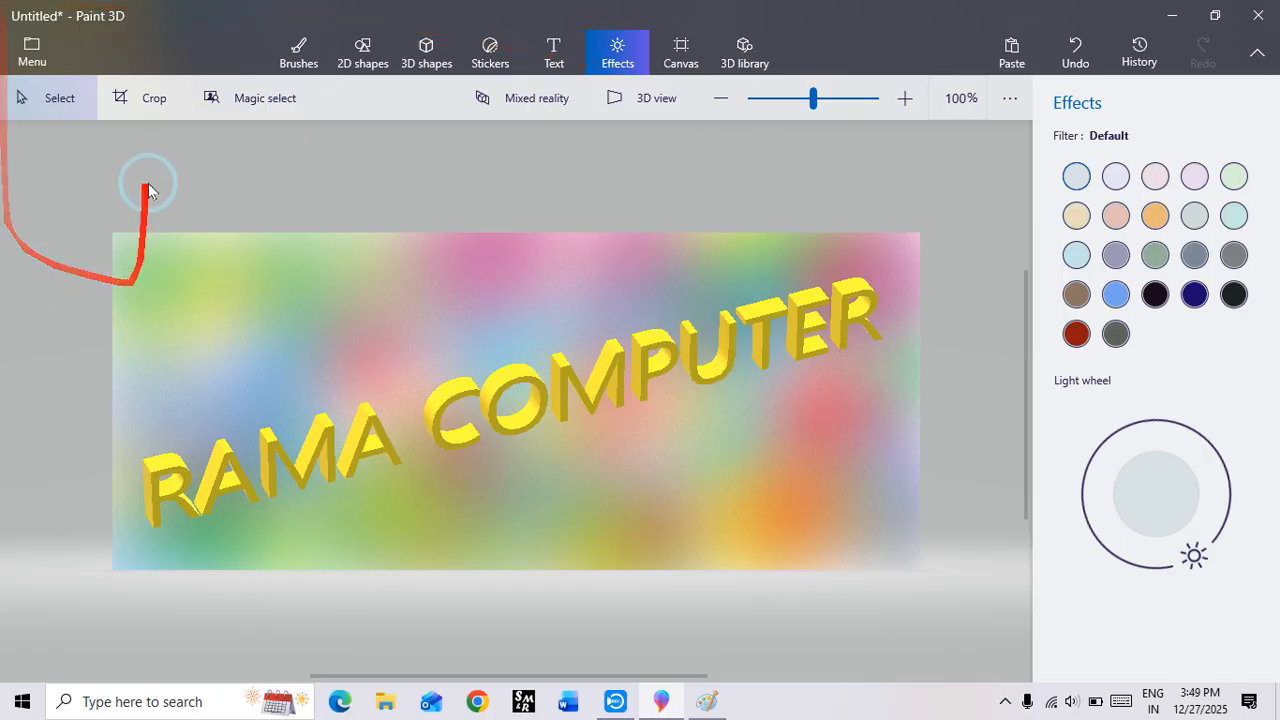
pyautogui.click(1076, 333)
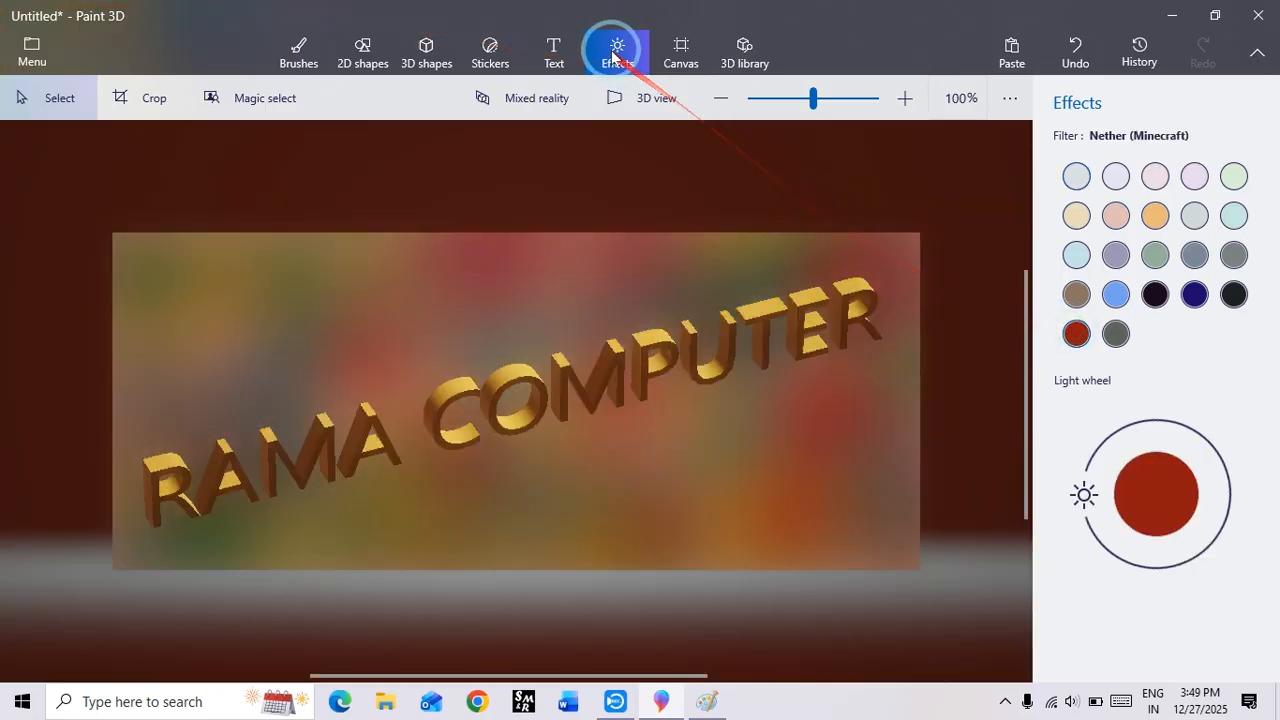
pyautogui.click(1155, 294)
pyautogui.moveTo(1084, 495); pyautogui.dragTo(1116, 434)
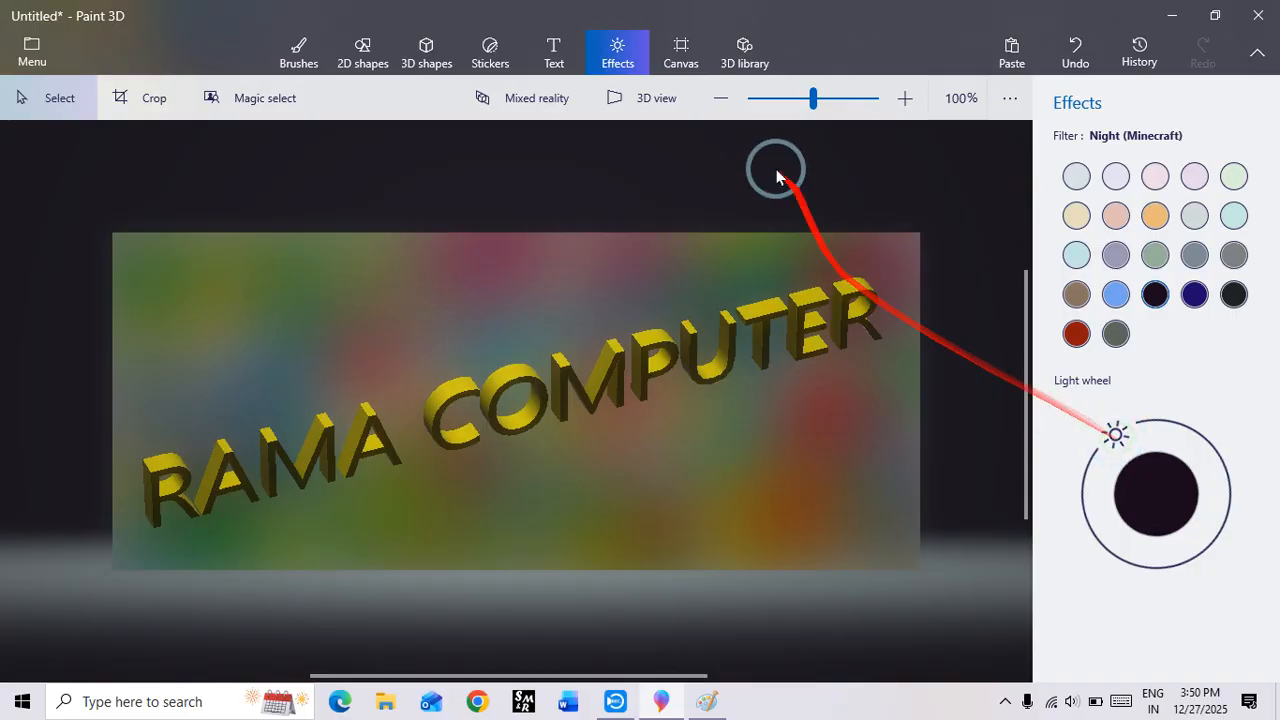
pyautogui.click(1155, 215)
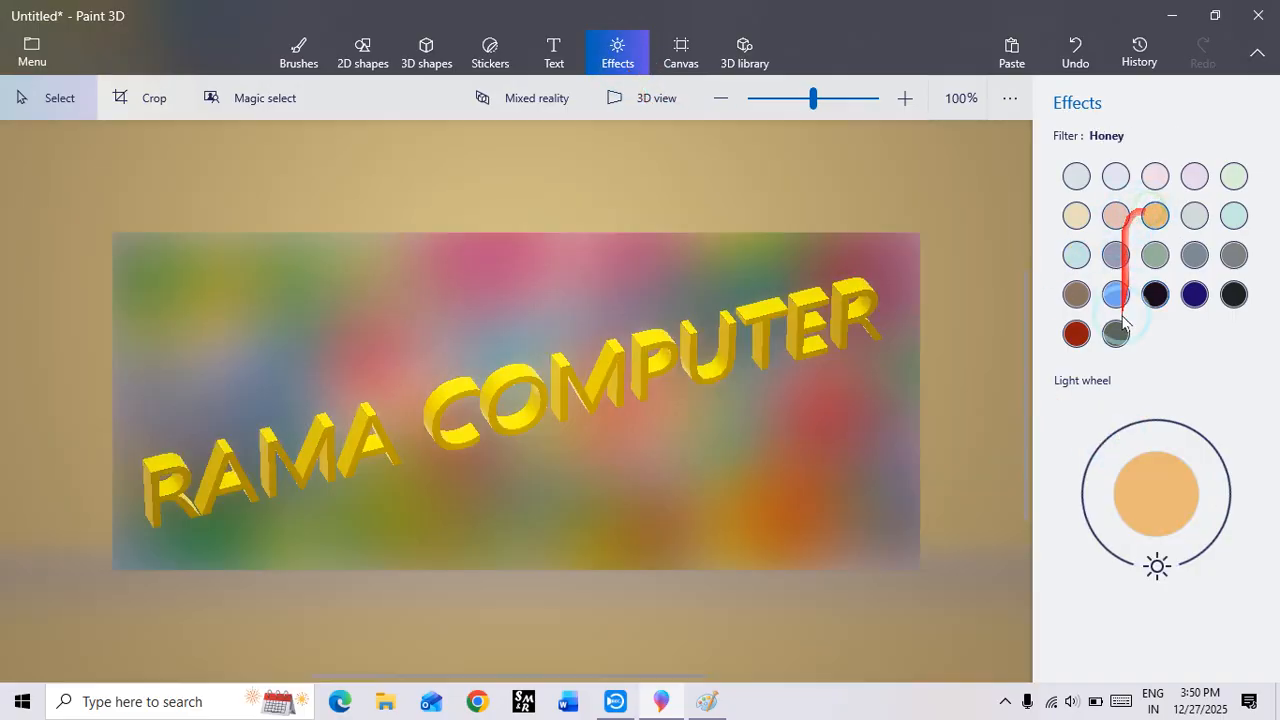
pyautogui.moveTo(1157, 565); pyautogui.dragTo(1178, 500)
pyautogui.click(1194, 294)
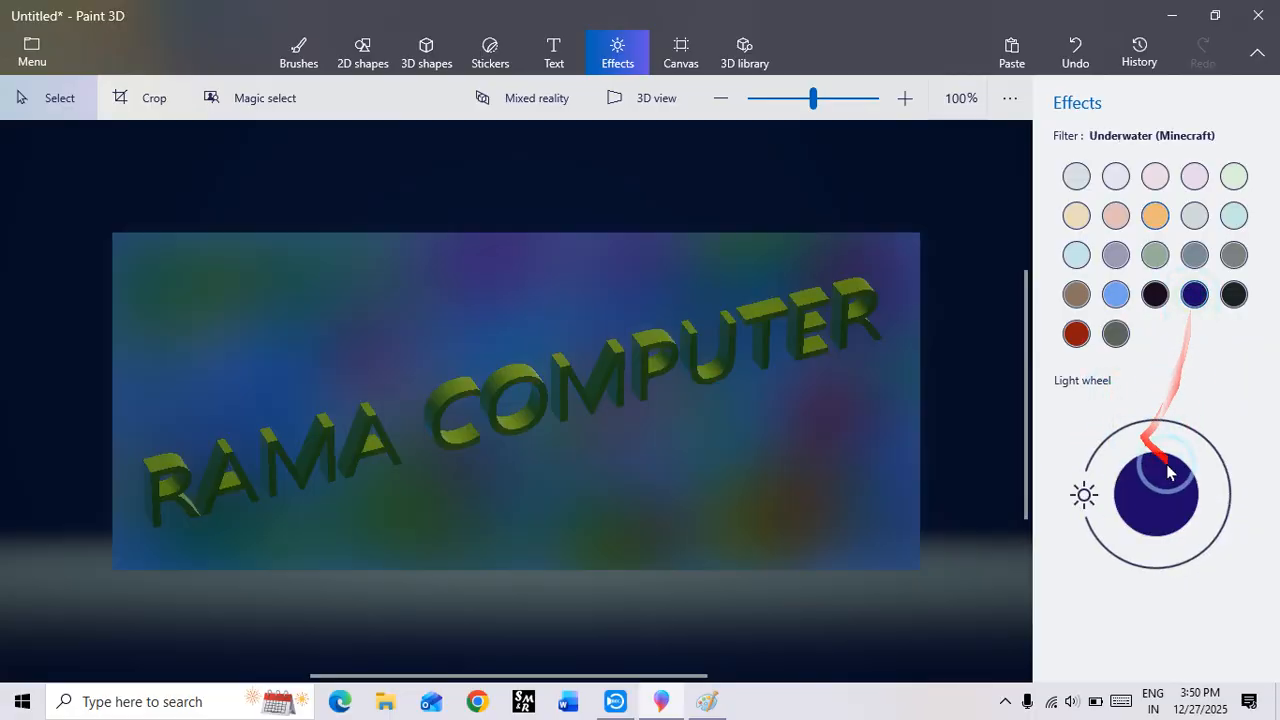
pyautogui.moveTo(1084, 494); pyautogui.dragTo(1140, 491)
pyautogui.click(1076, 178)
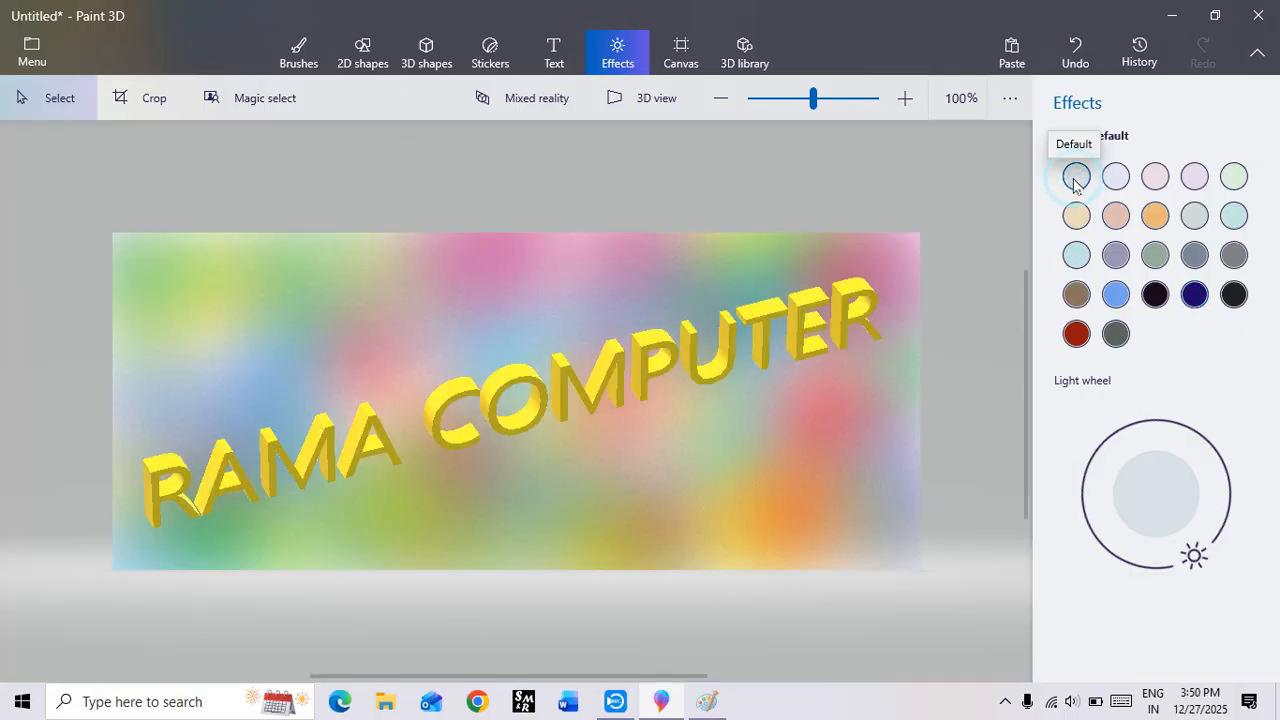
# Step: Shrink the canvas to about 470 × 196 px and enlarge it to about 1026 × 427 px around the 3D text
pyautogui.click(672, 58)
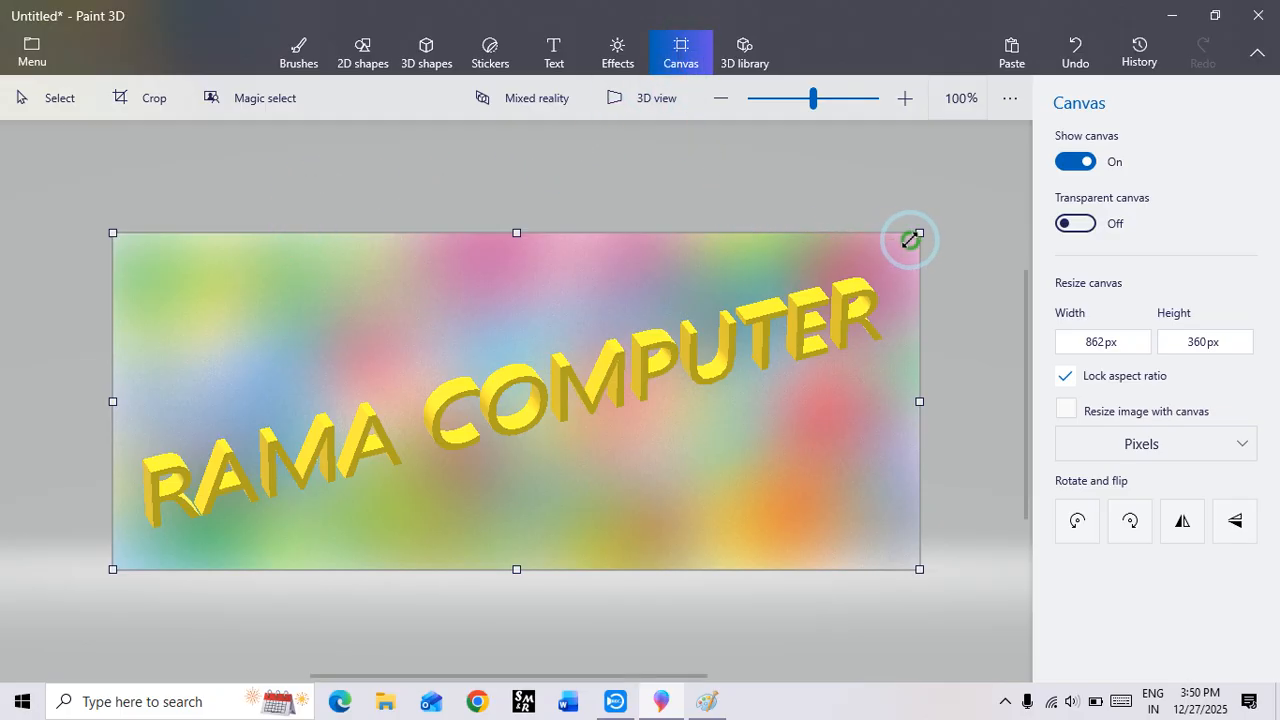
pyautogui.moveTo(910, 240); pyautogui.dragTo(545, 495)
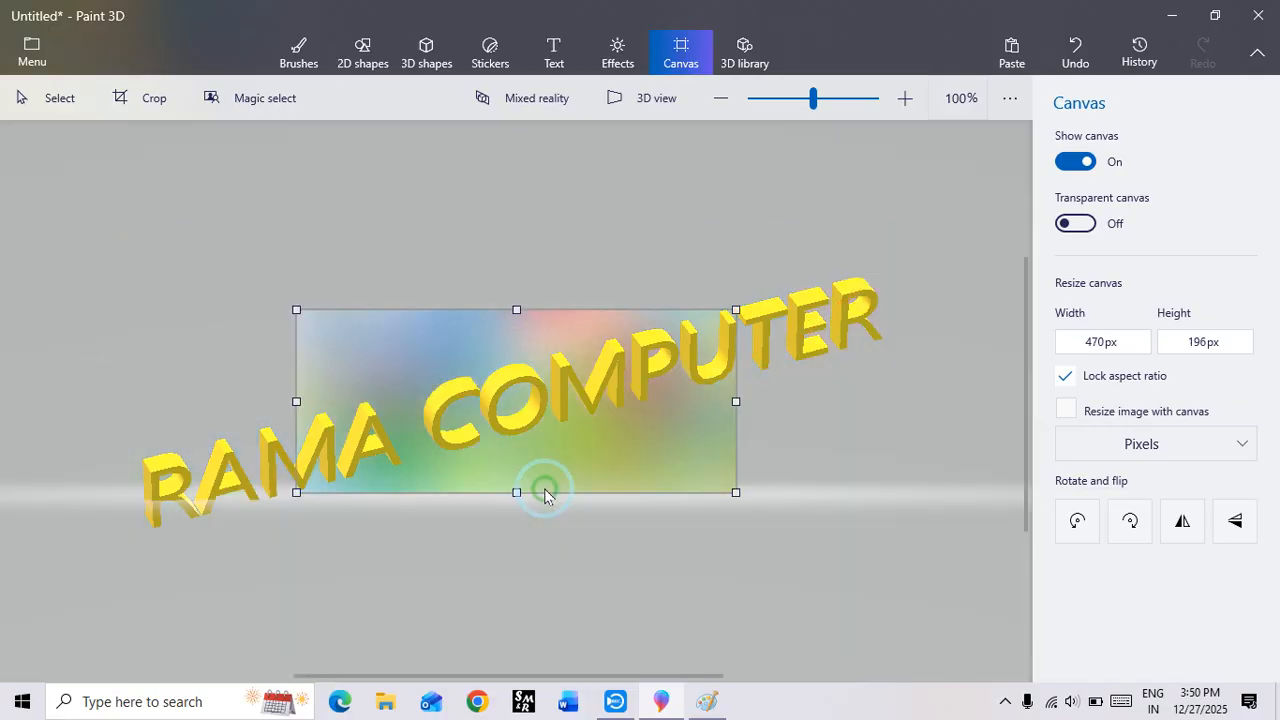
pyautogui.moveTo(736, 310); pyautogui.dragTo(965, 207)
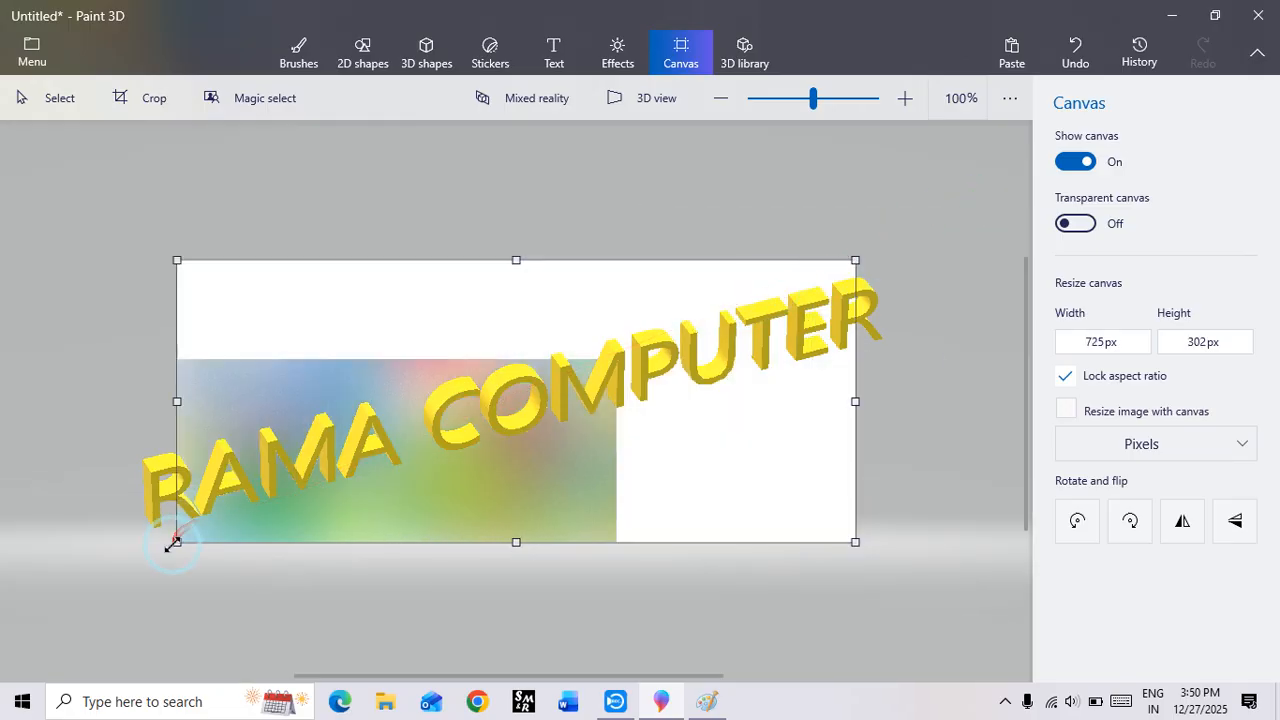
pyautogui.moveTo(177, 543); pyautogui.dragTo(49, 603)
pyautogui.moveTo(883, 250); pyautogui.dragTo(990, 110)
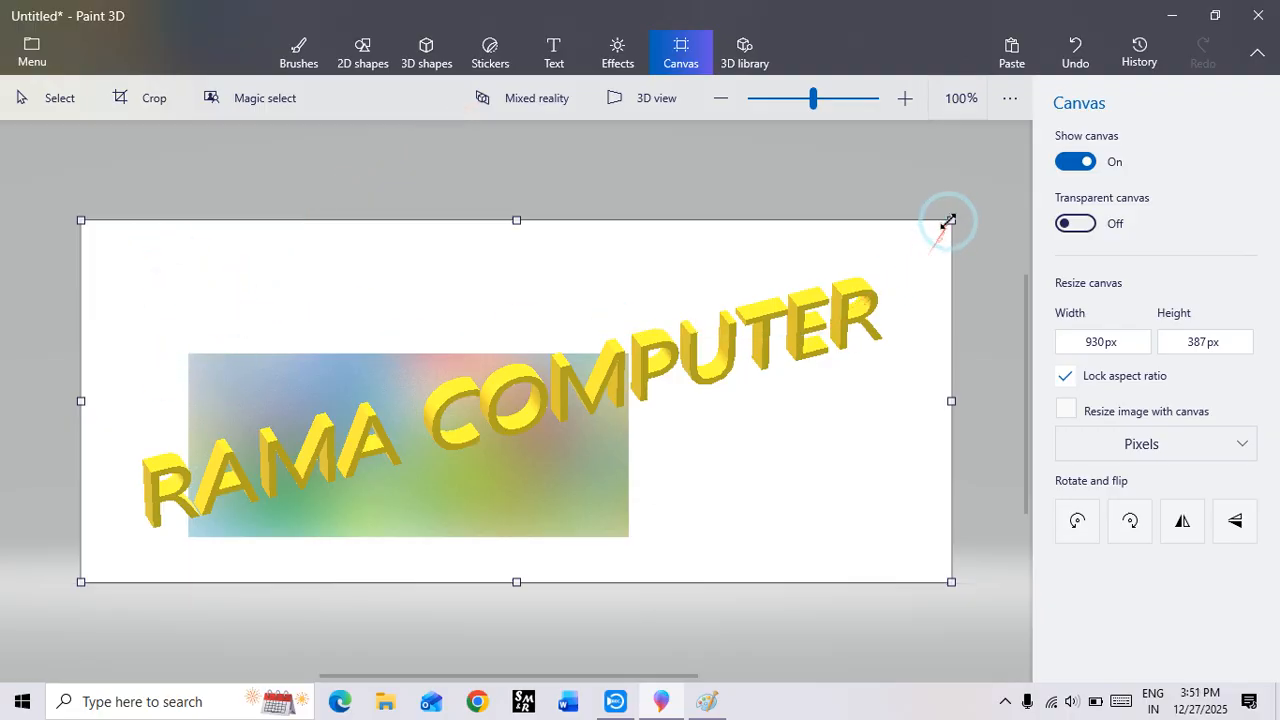
pyautogui.moveTo(948, 220); pyautogui.dragTo(978, 133)
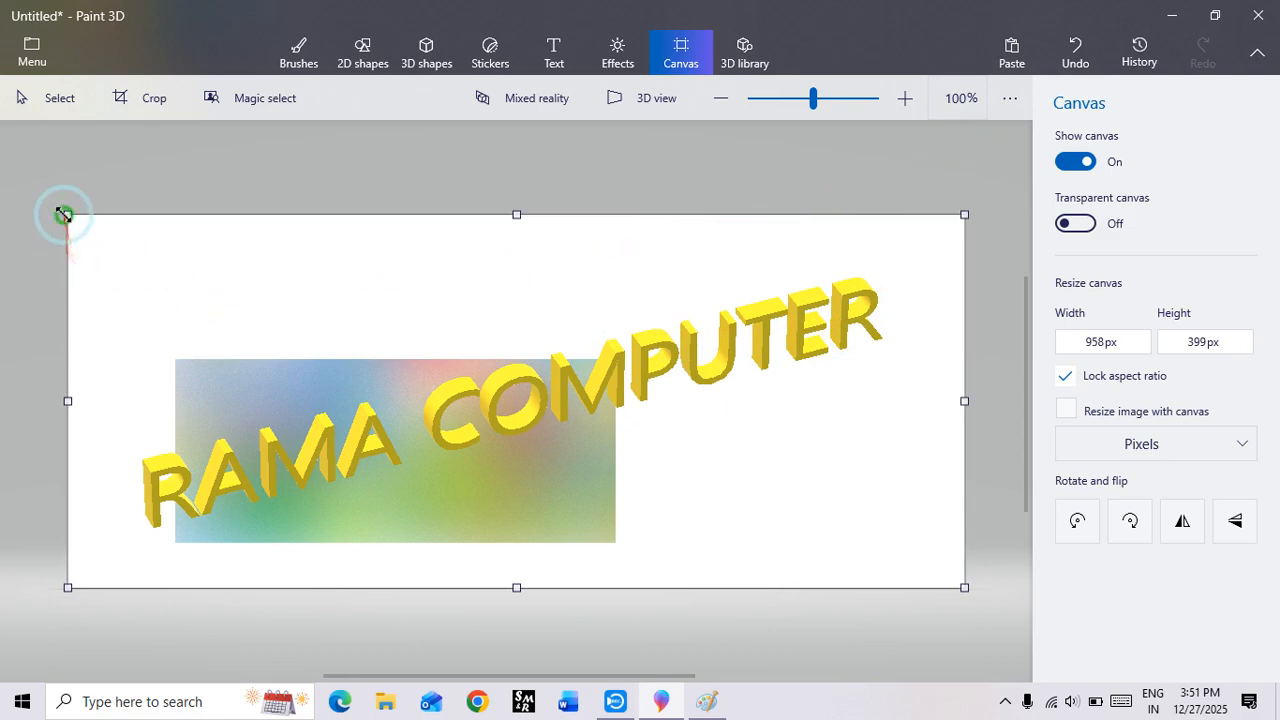
pyautogui.moveTo(63, 214); pyautogui.dragTo(6, 130)
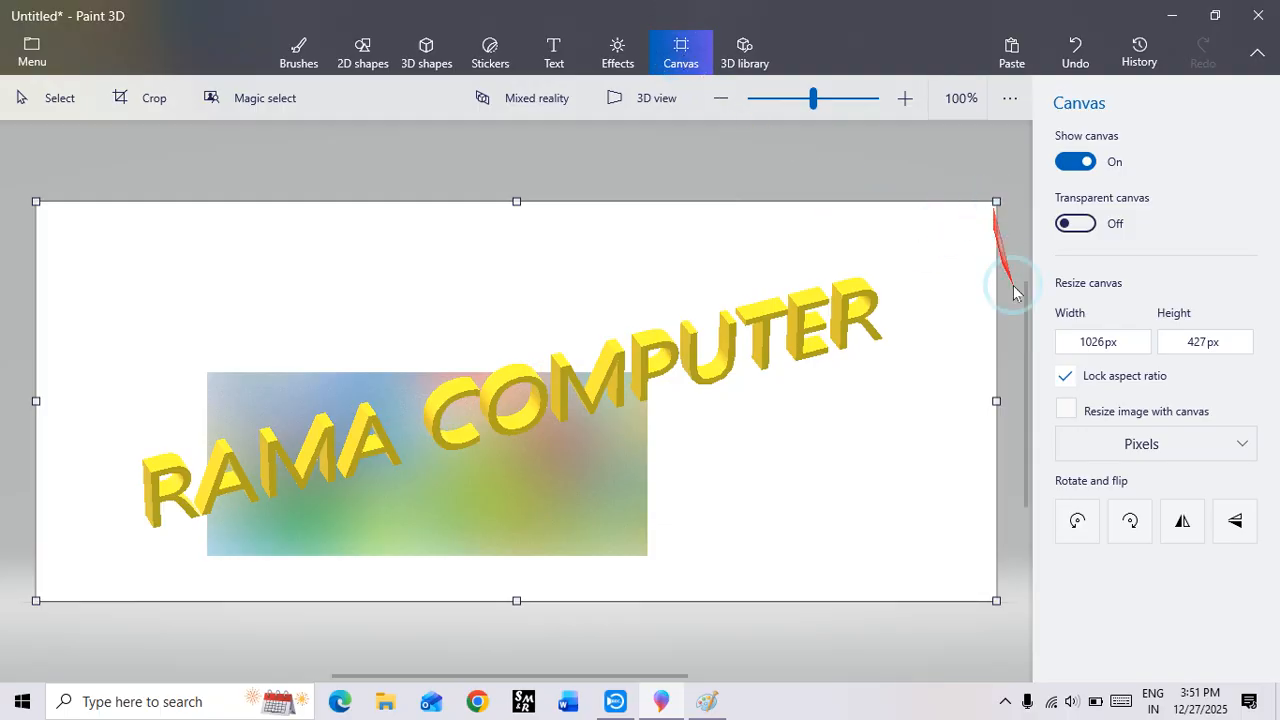
# Step: Turn off the aspect ratio lock for the canvas size and select the height value for editing
pyautogui.click(1108, 343)
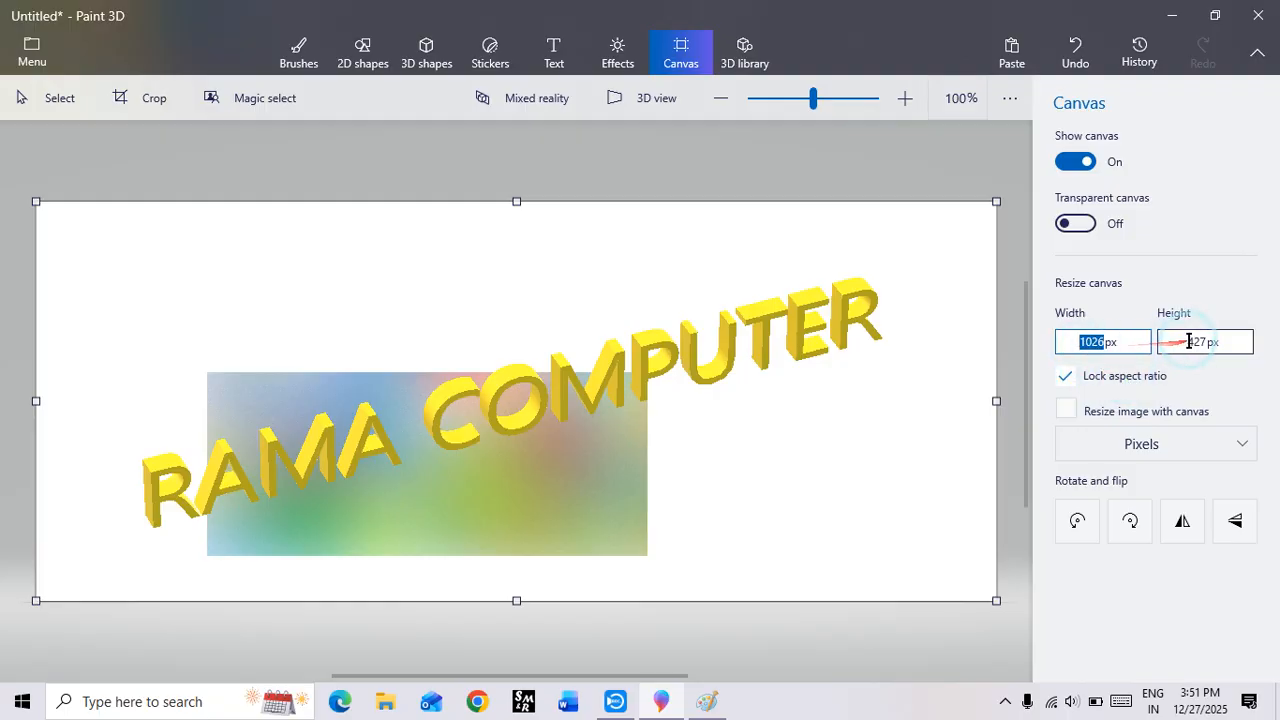
pyautogui.click(1065, 376)
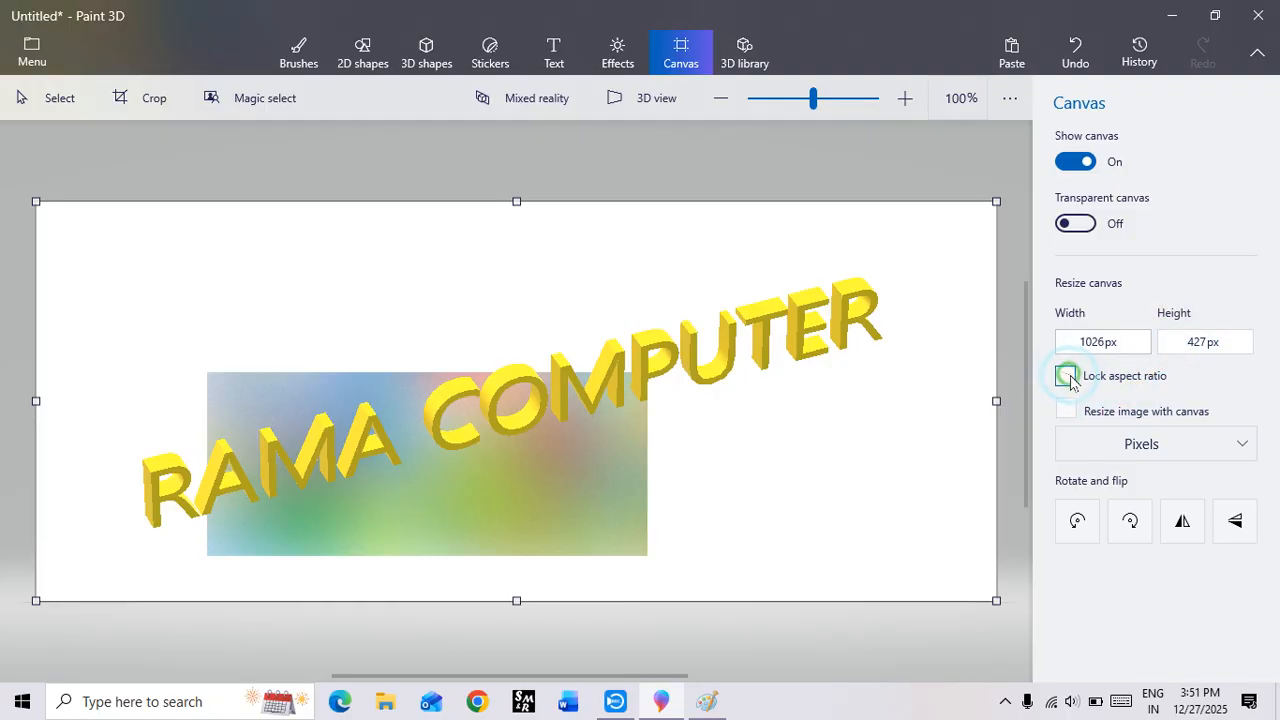
pyautogui.click(1095, 343)
pyautogui.click(1189, 341)
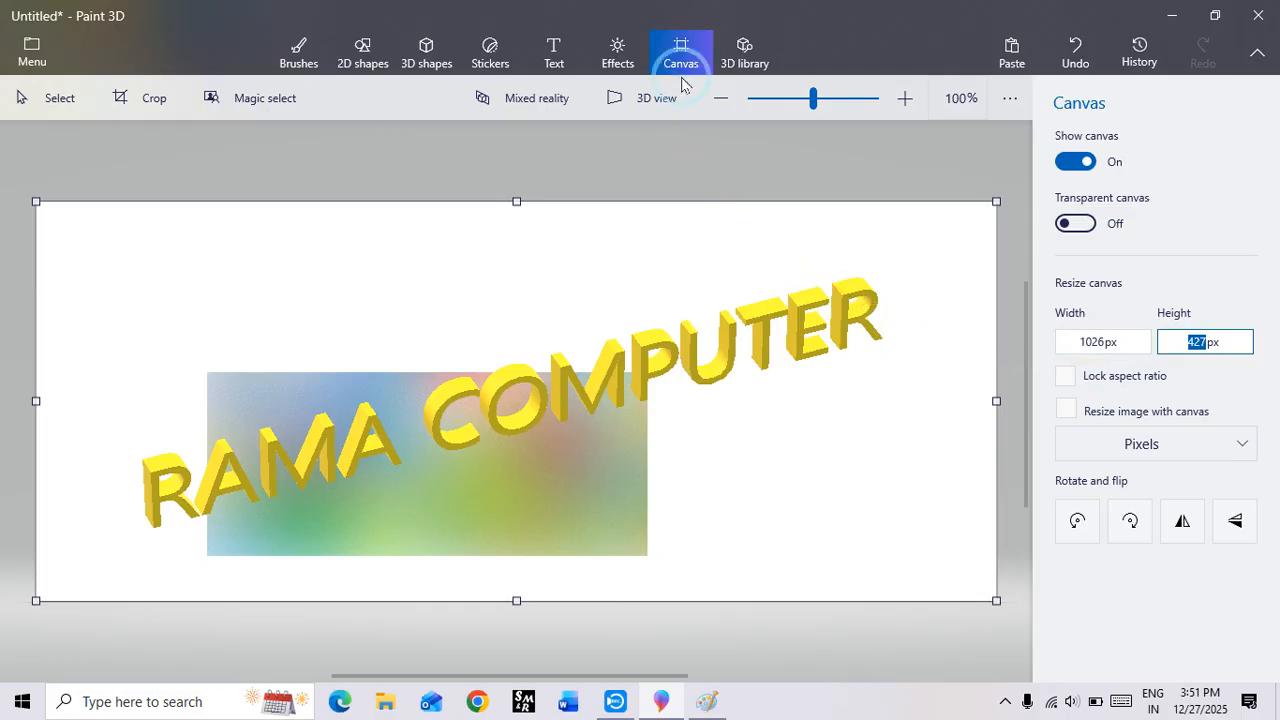
# Step: Delete the yellow 3D text and erase the coloured picture from the canvas with the Eraser at 200 px thickness
pyautogui.click(741, 46)
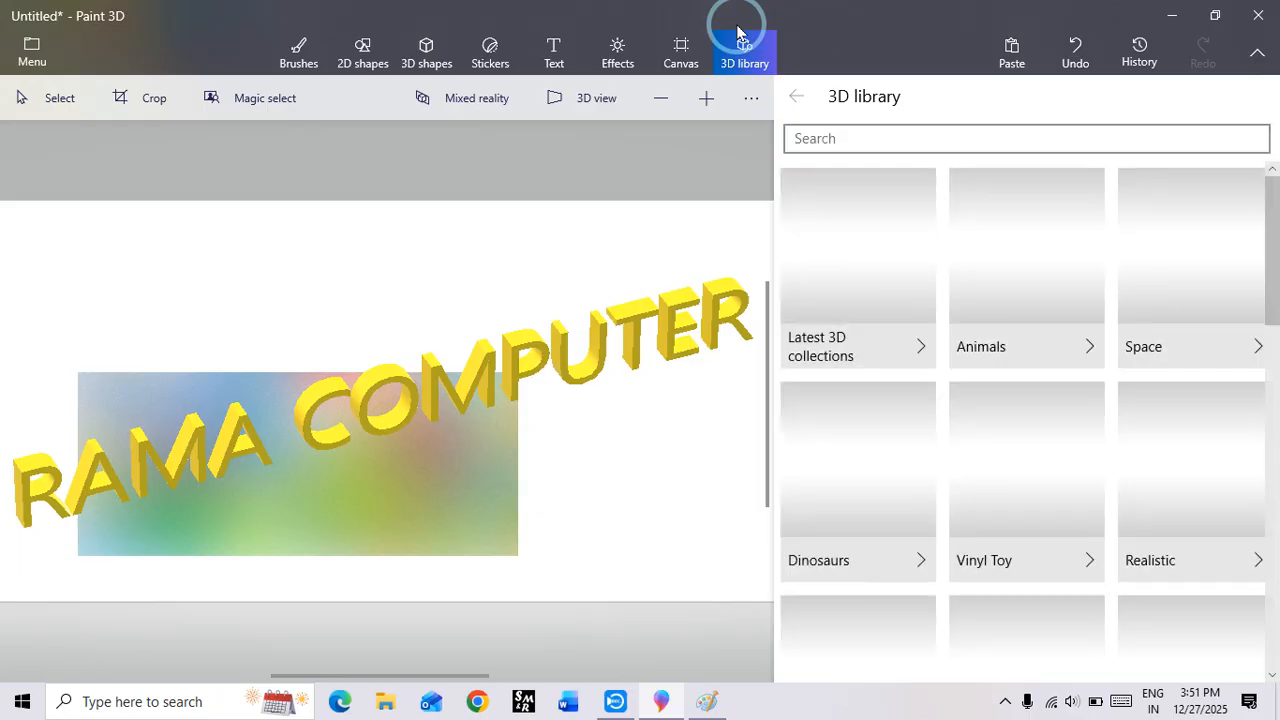
pyautogui.click(634, 322)
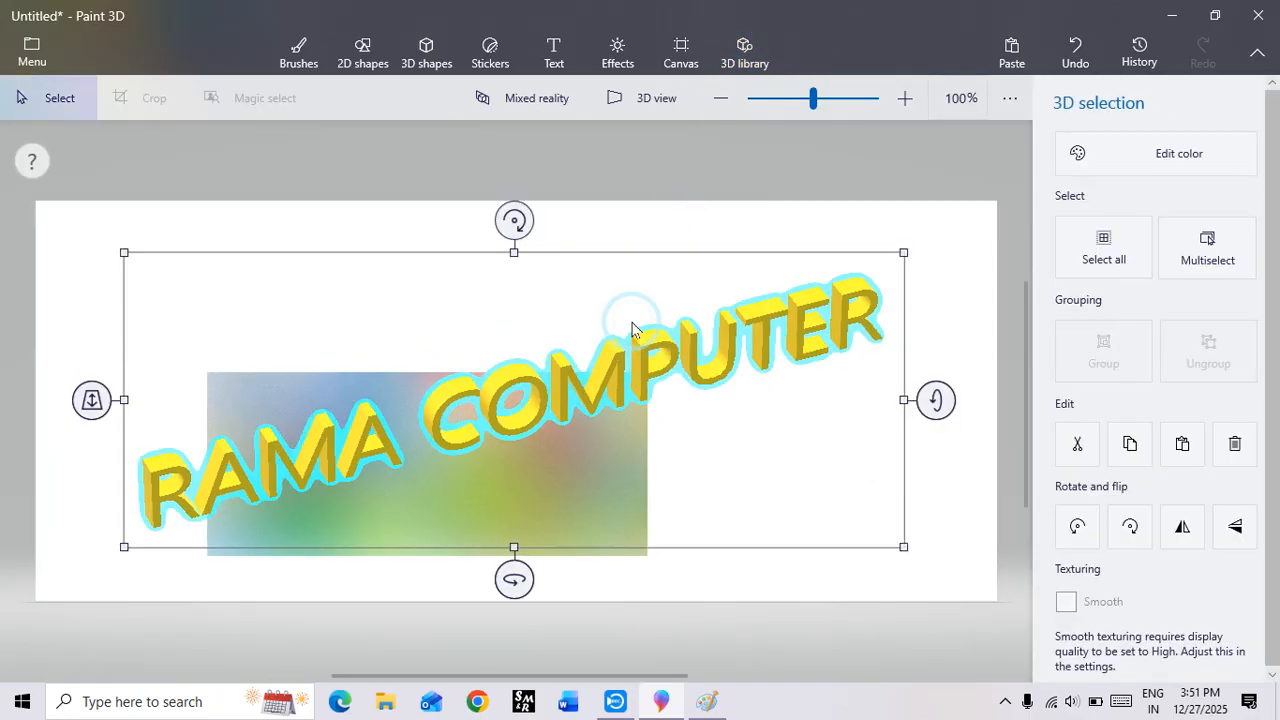
pyautogui.press('Delete')
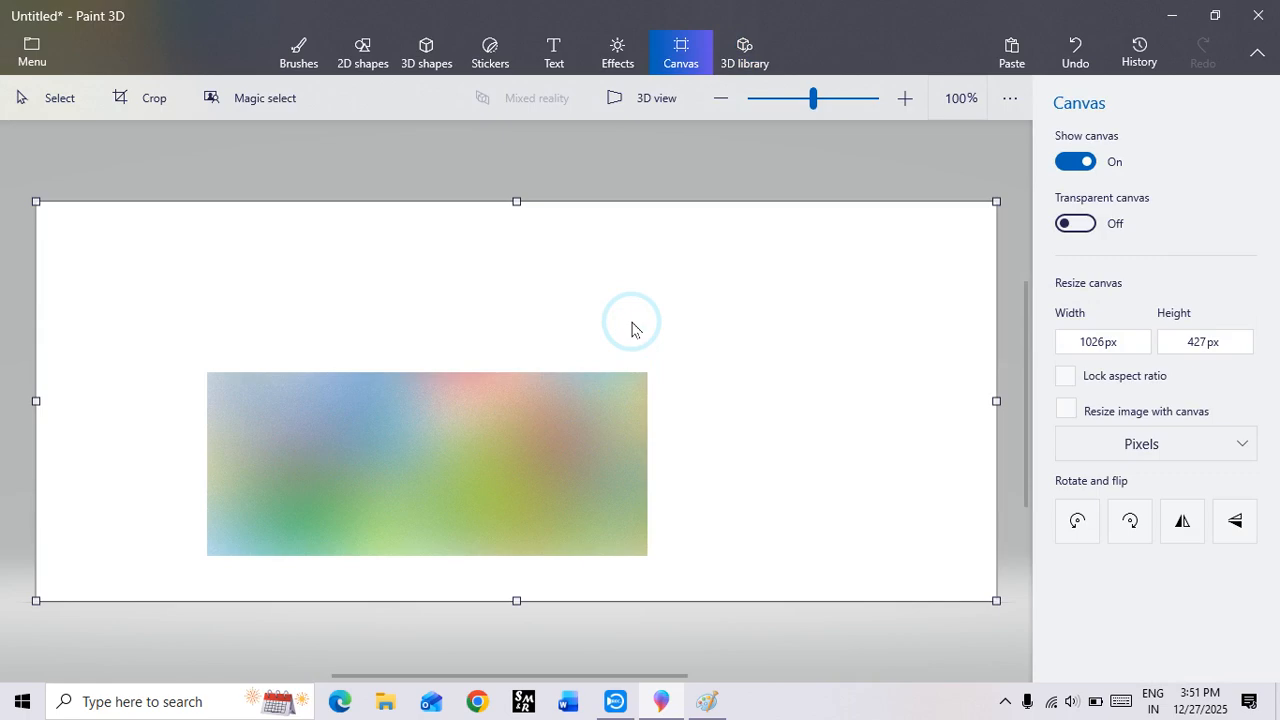
pyautogui.click(308, 55)
pyautogui.click(1116, 202)
pyautogui.moveTo(751, 429)
pyautogui.mouseDown()
pyautogui.moveTo(75, 503)
pyautogui.moveTo(129, 451)
pyautogui.moveTo(26, 249)
pyautogui.moveTo(666, 349)
pyautogui.moveTo(625, 313)
pyautogui.mouseUp()
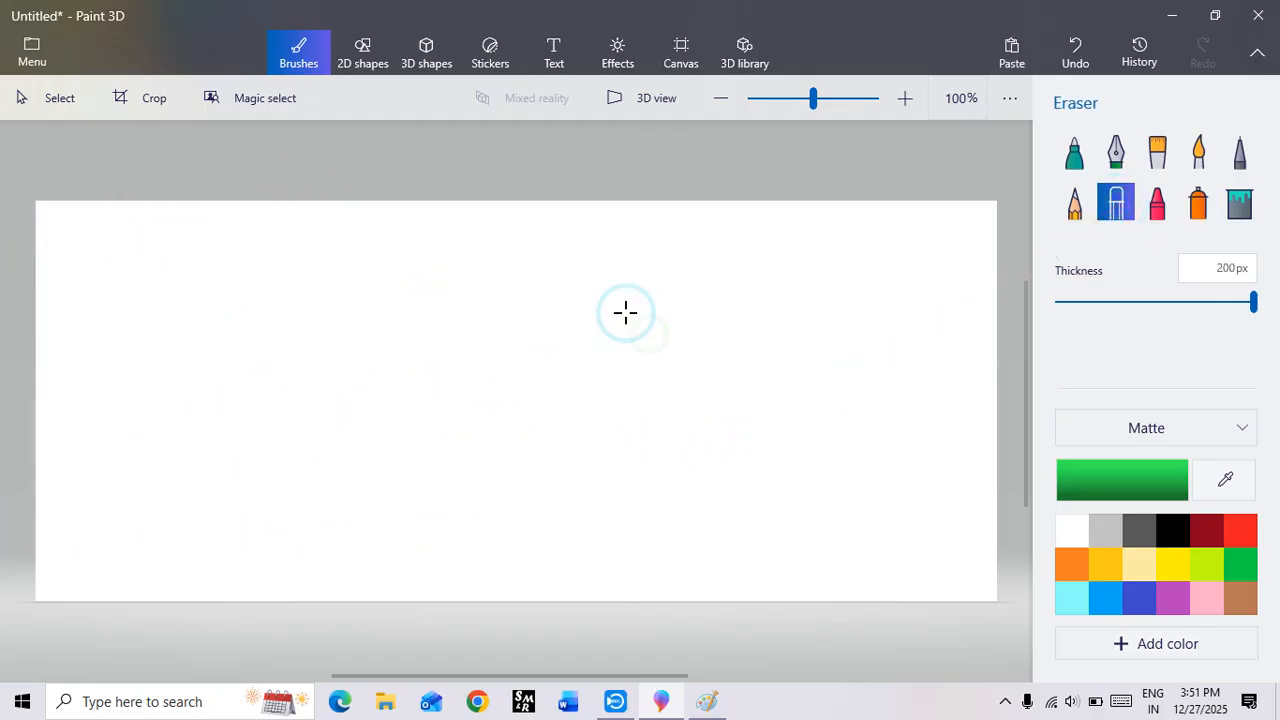
# Step: Browse the Animals category of the 3D library and insert the Raccoon model
pyautogui.click(735, 55)
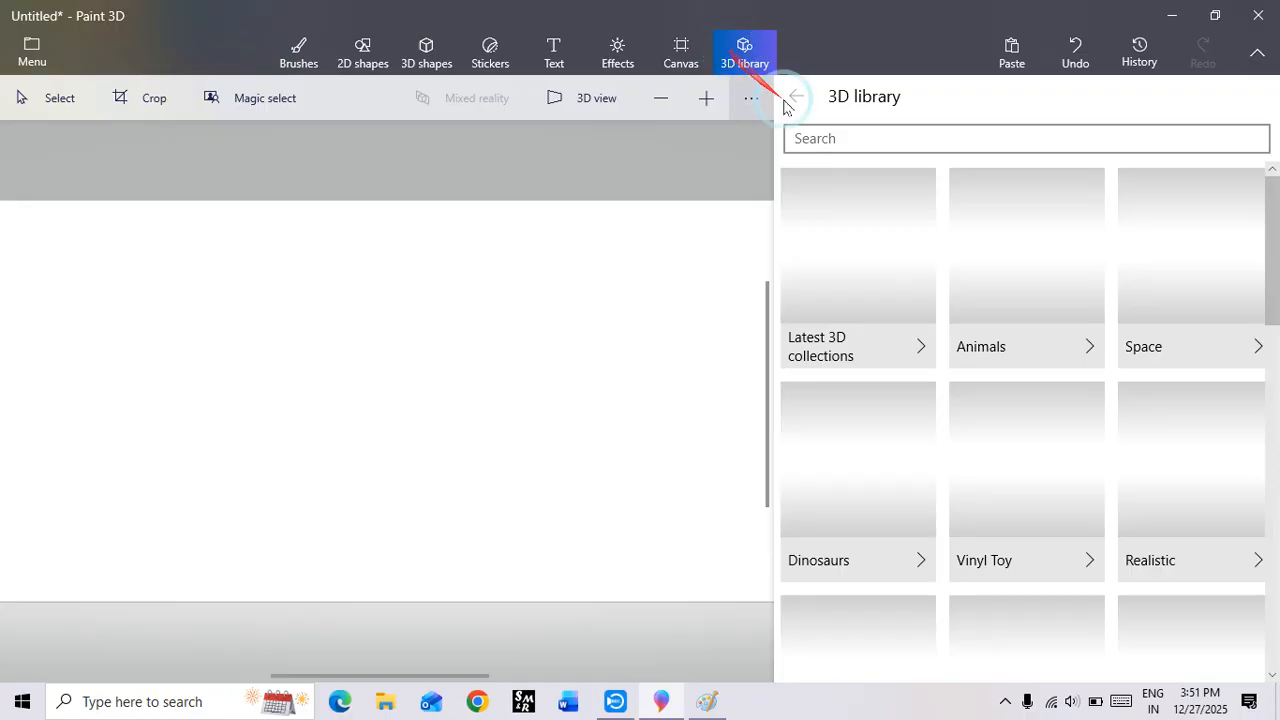
pyautogui.click(861, 134)
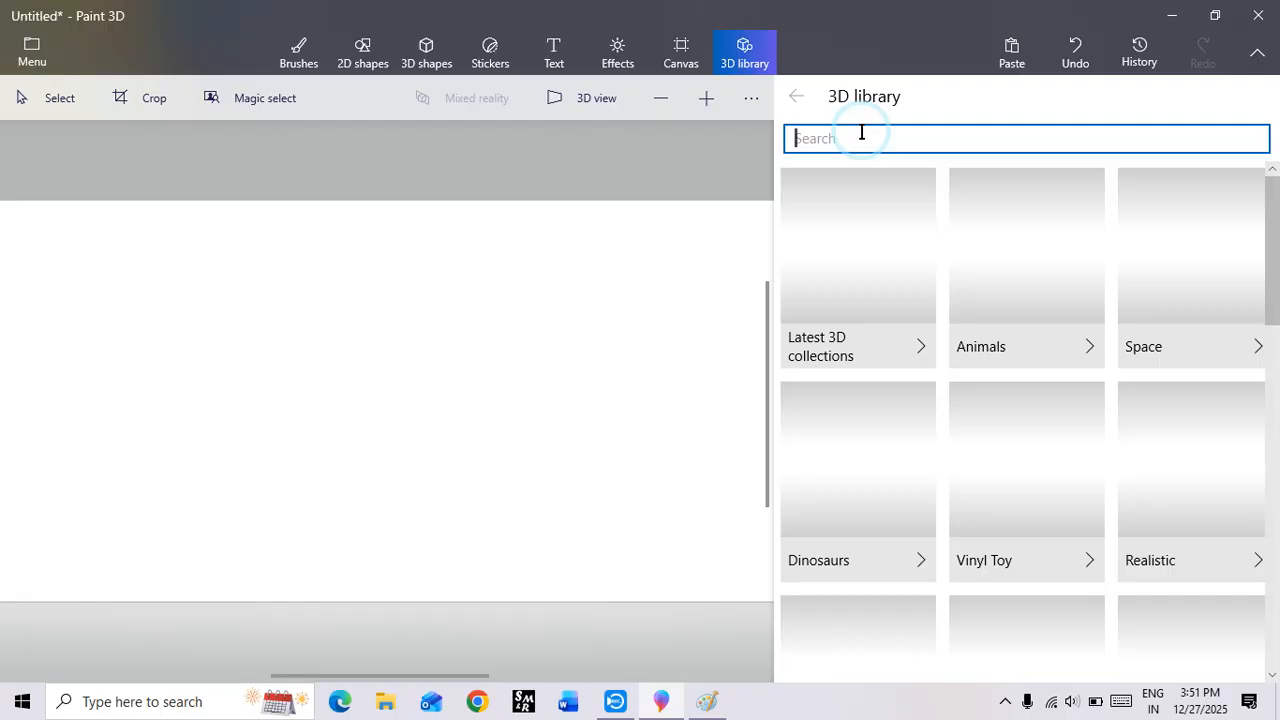
pyautogui.click(1013, 282)
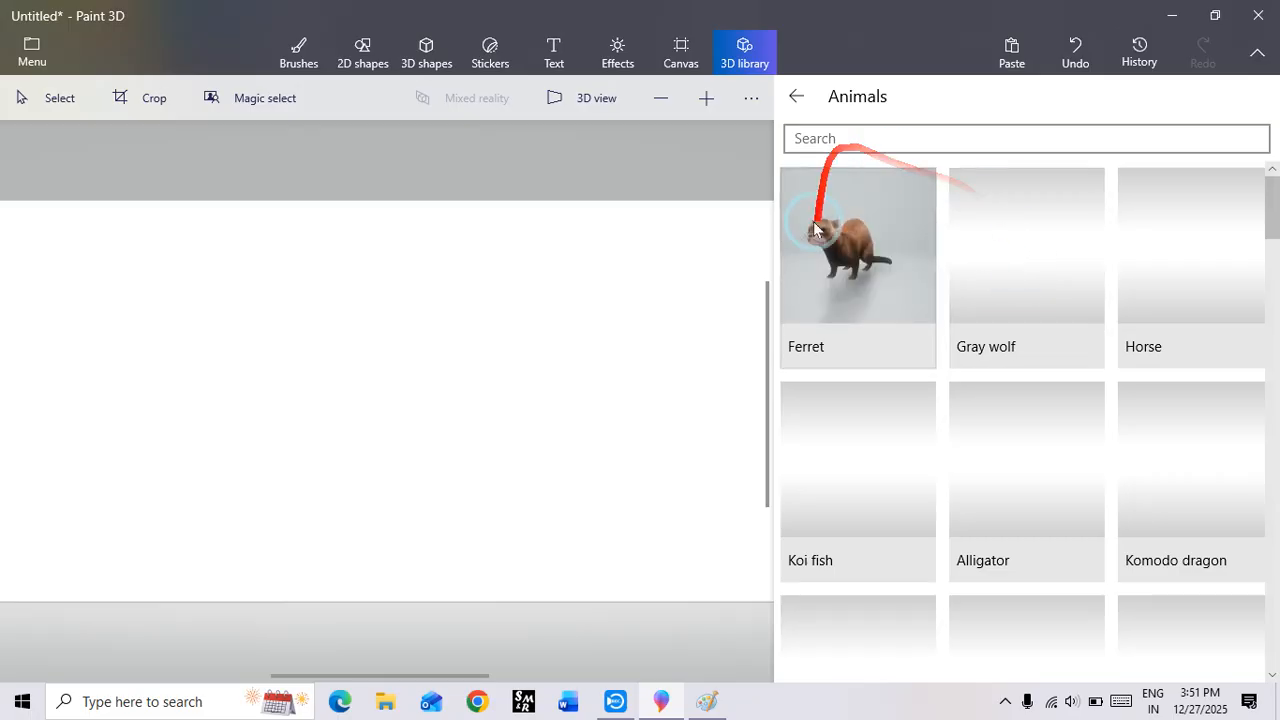
pyautogui.click(811, 258)
pyautogui.scroll(-4, 923, 360)
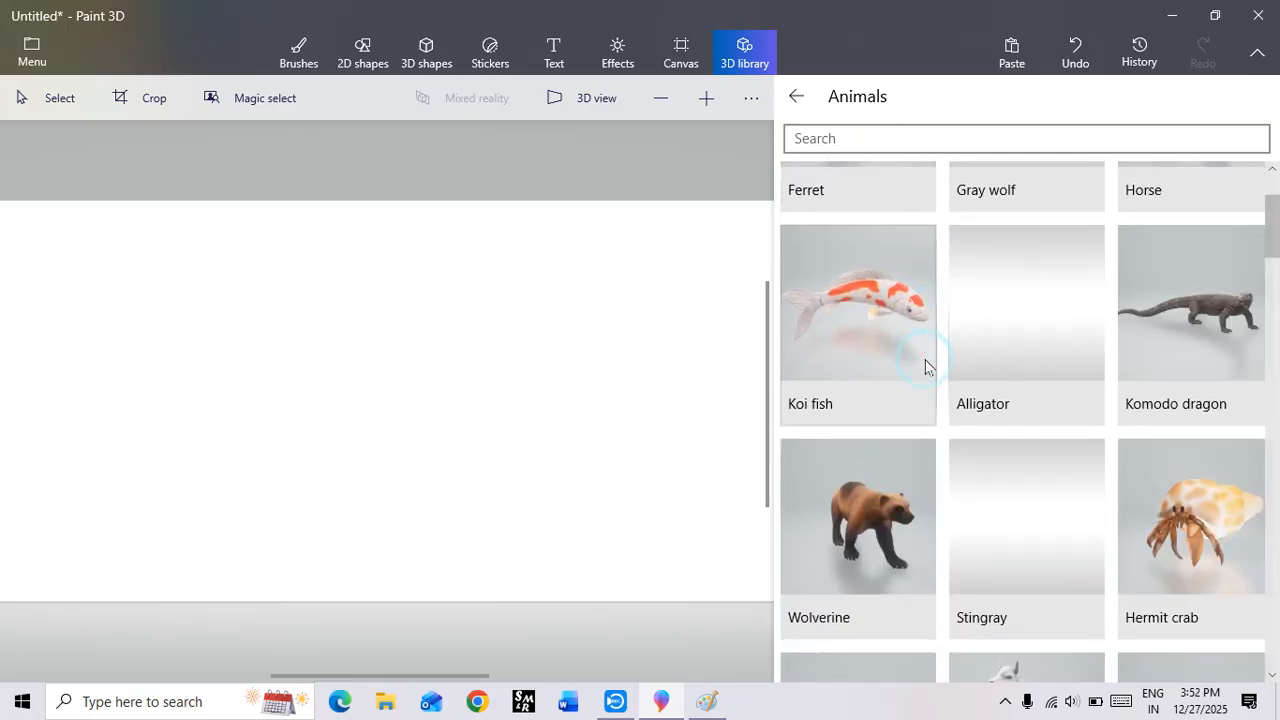
pyautogui.scroll(-2, 926, 362)
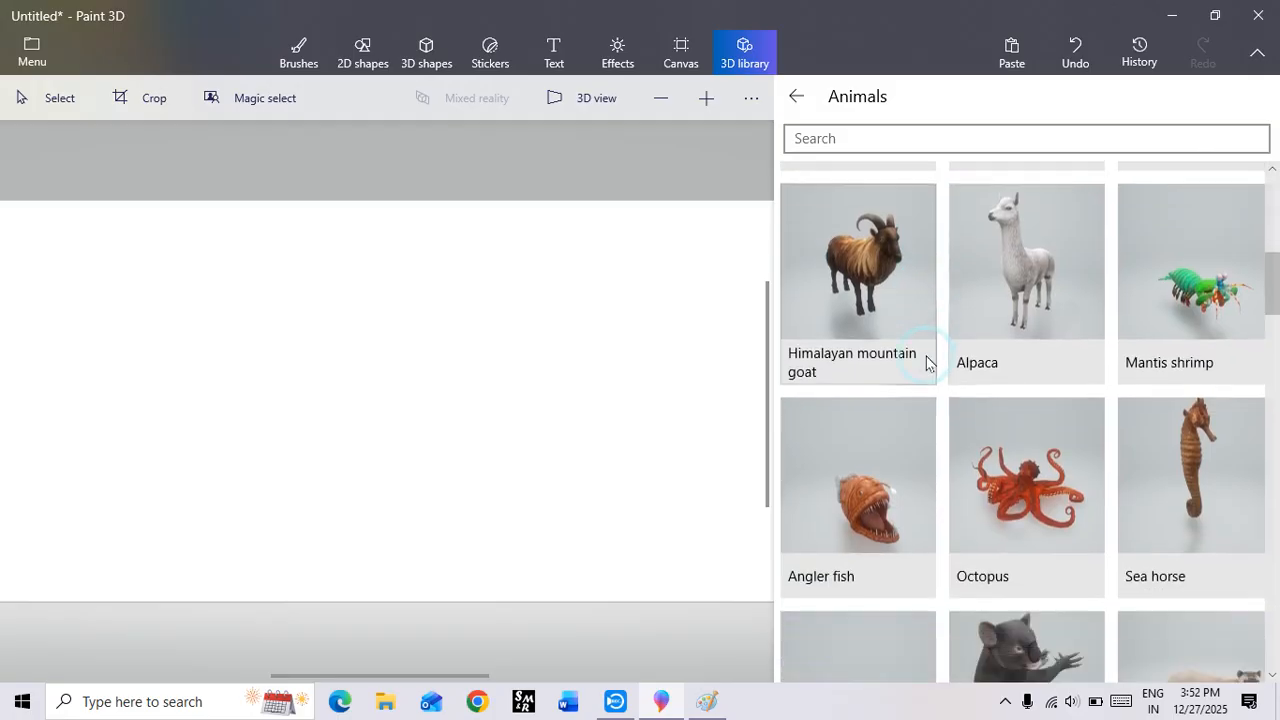
pyautogui.scroll(-2, 926, 362)
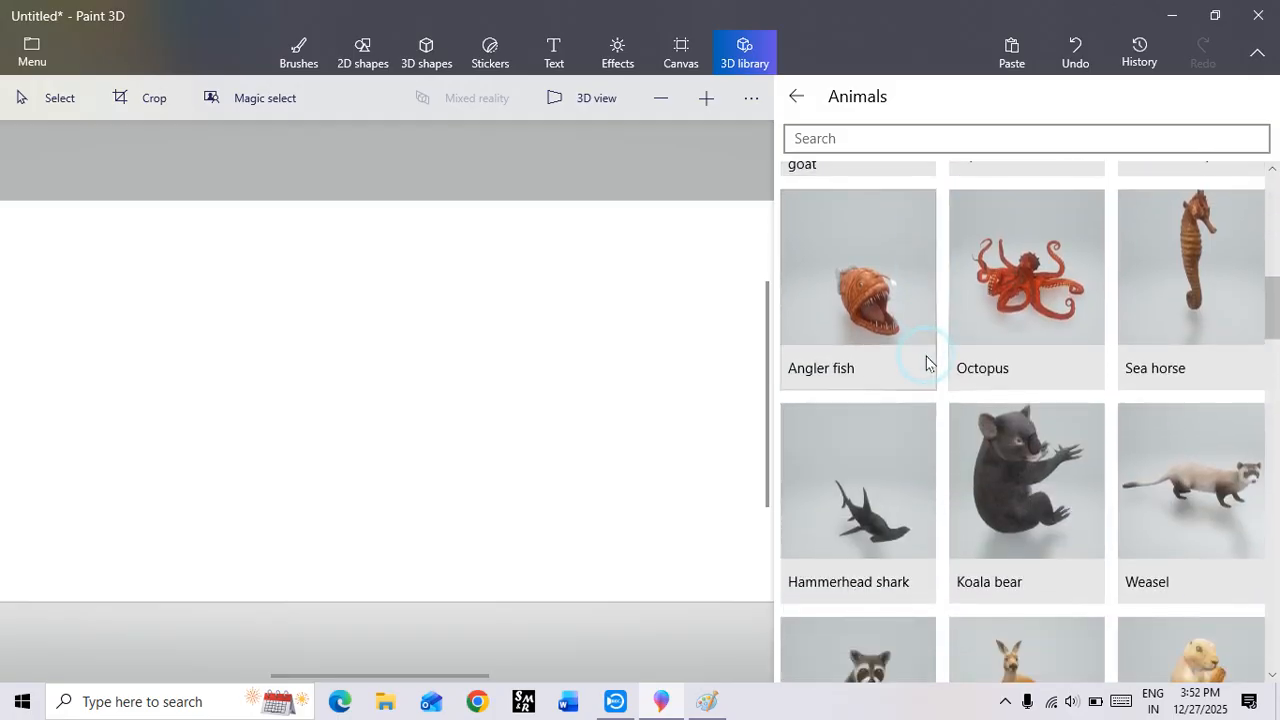
pyautogui.scroll(-2, 926, 362)
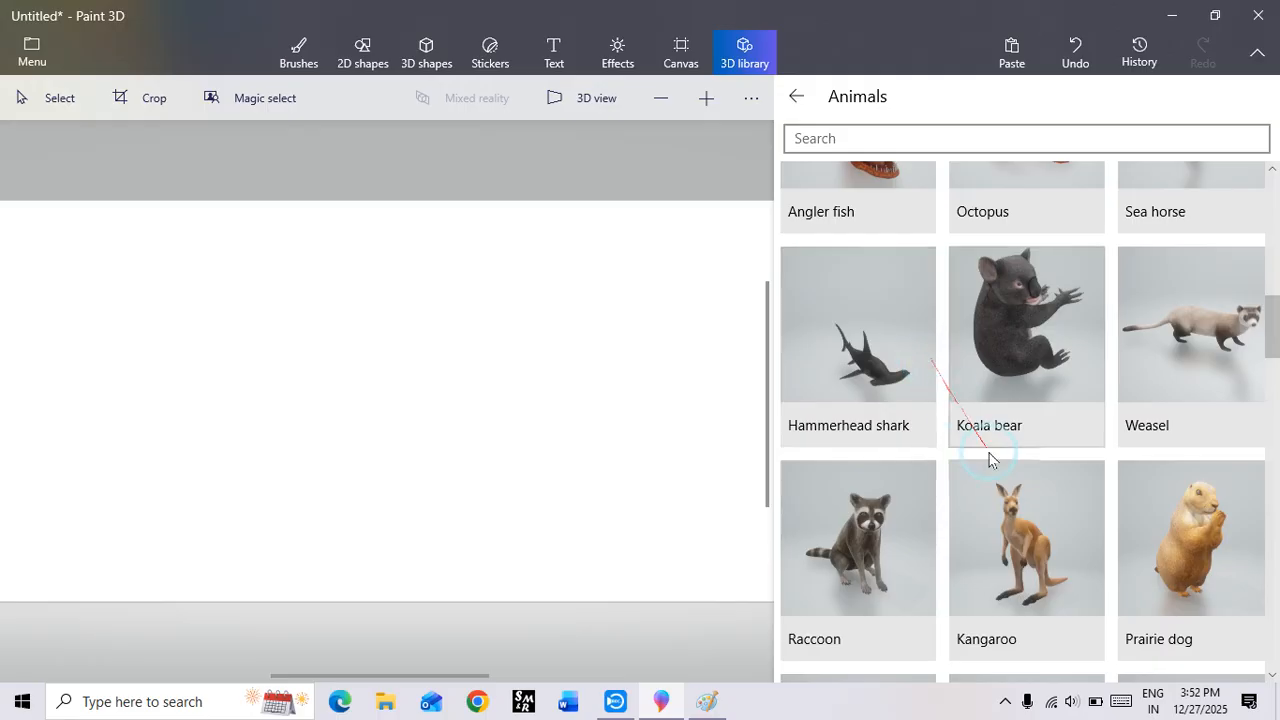
pyautogui.click(874, 549)
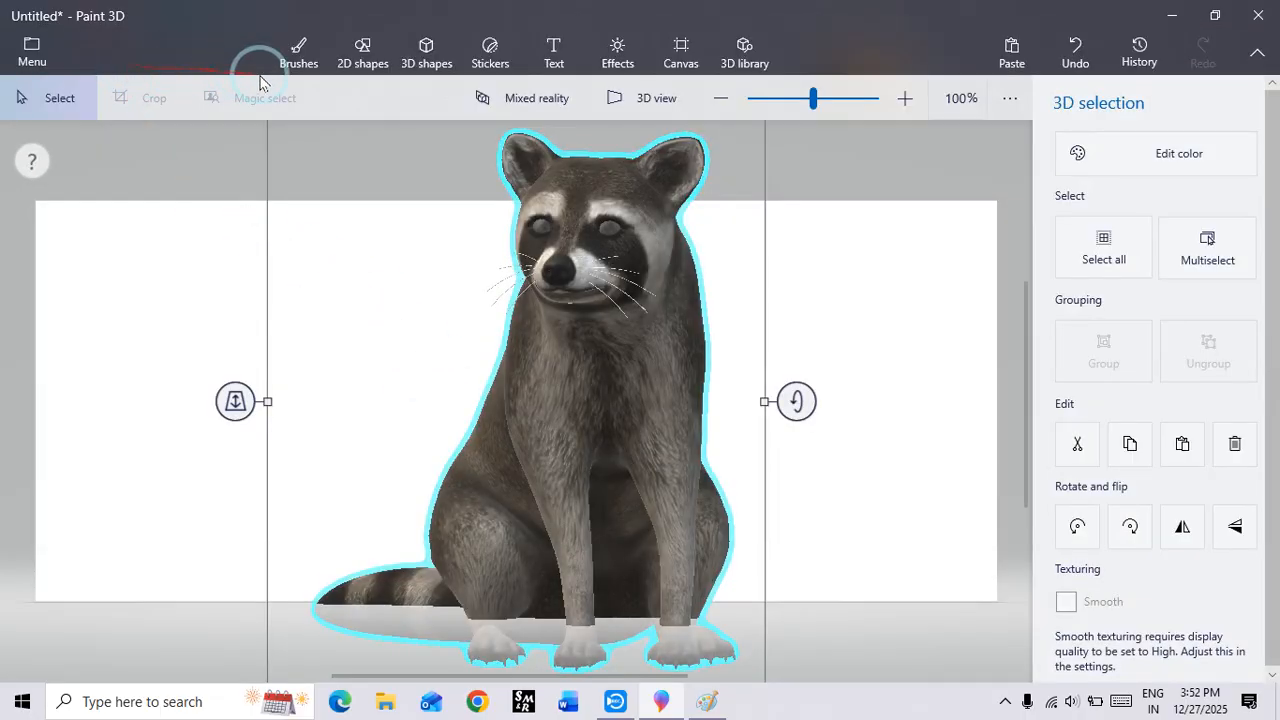
# Step: Shrink the raccoon to about half its size and place it fully on the canvas, left of centre
pyautogui.moveTo(580, 323); pyautogui.dragTo(587, 427)
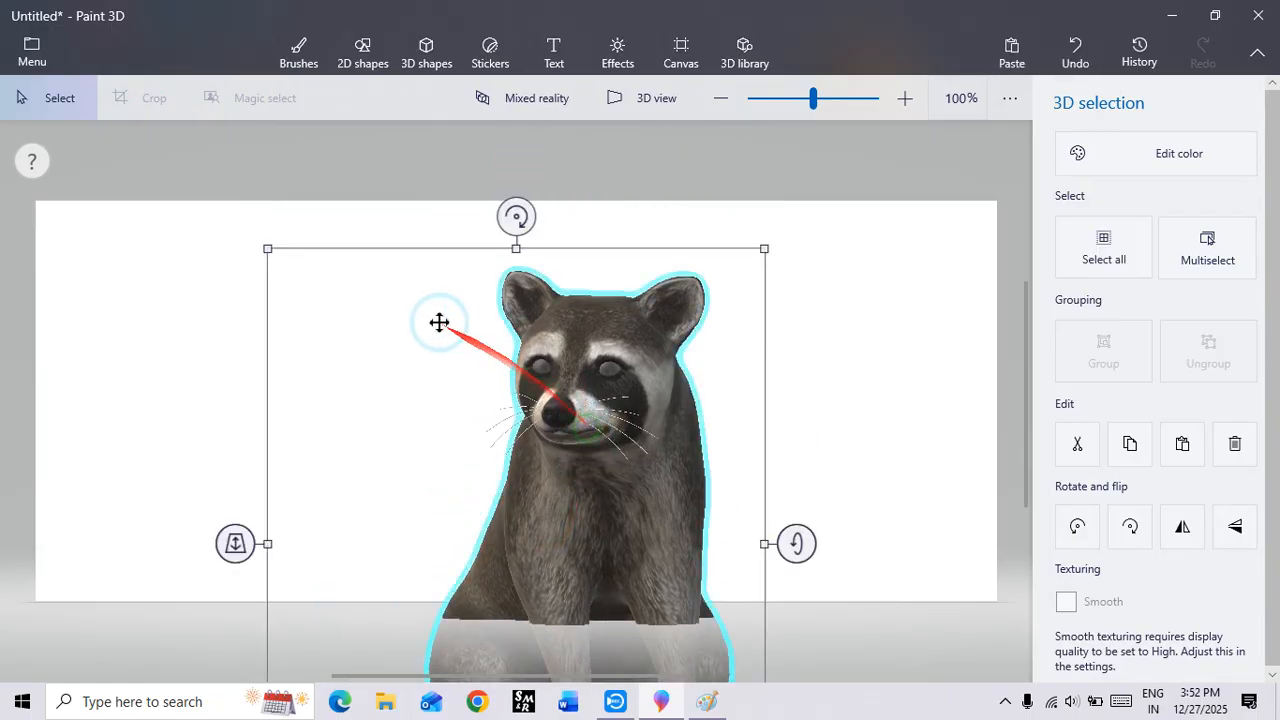
pyautogui.moveTo(263, 254); pyautogui.dragTo(516, 535)
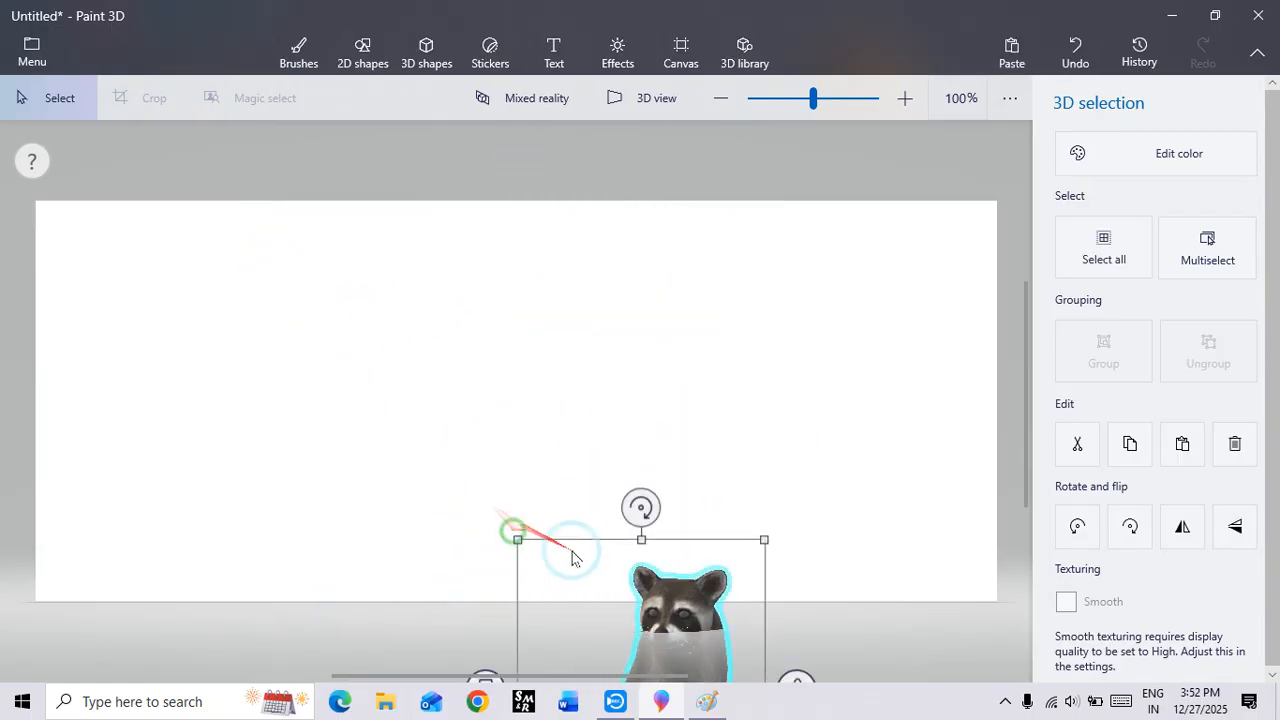
pyautogui.moveTo(665, 590); pyautogui.dragTo(423, 277)
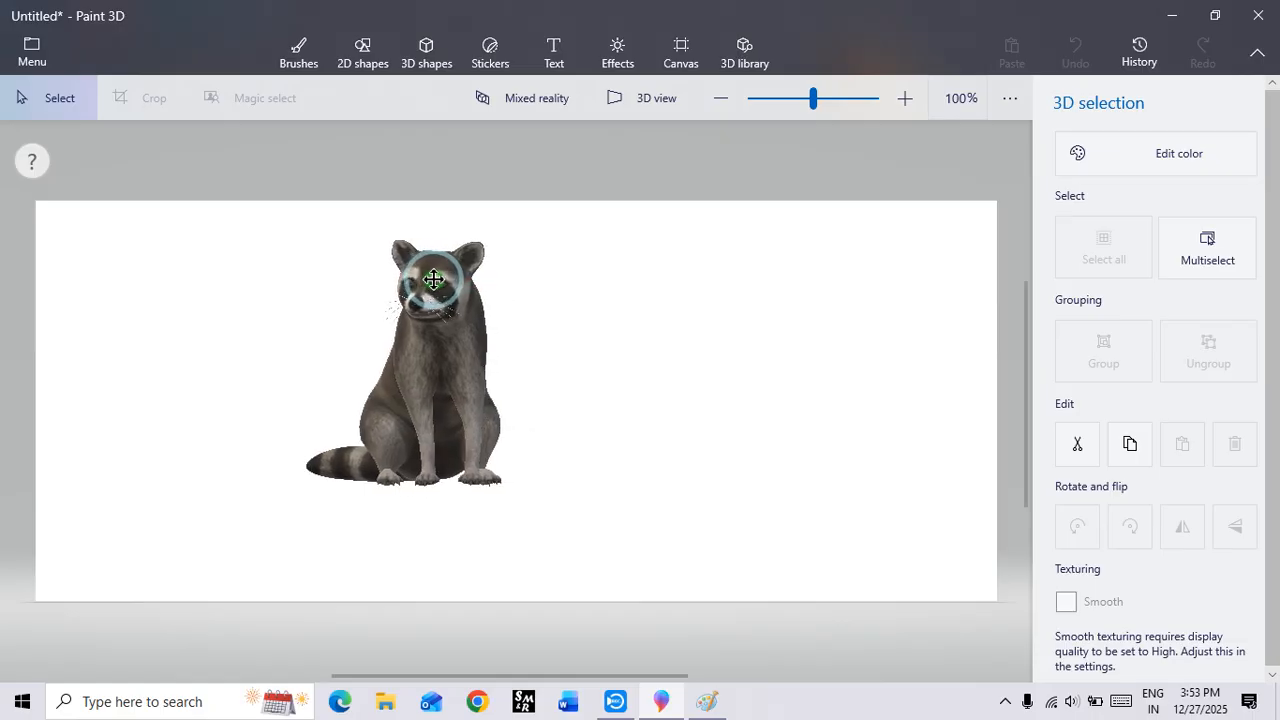
# Step: Rotate the raccoon around its vertical axis to a side view facing right, move it to the canvas's left side and deselect it
pyautogui.moveTo(397, 536); pyautogui.dragTo(861, 585)
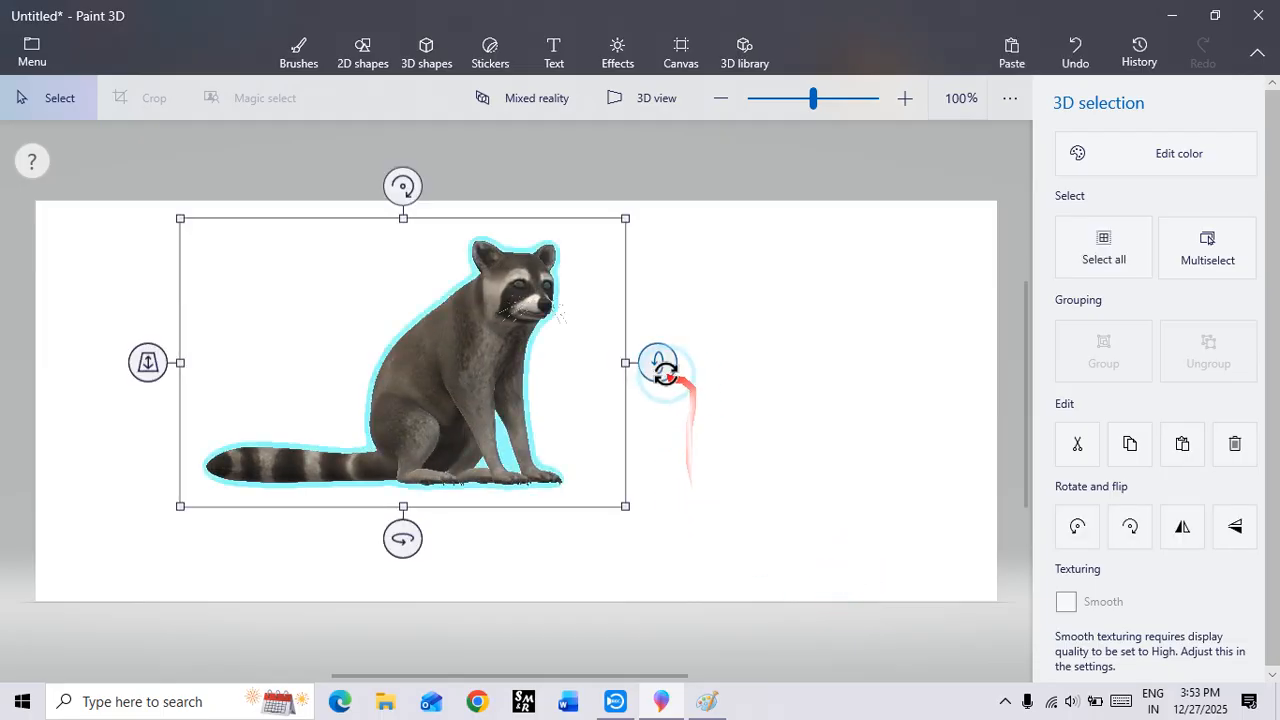
pyautogui.moveTo(660, 365); pyautogui.dragTo(731, 385)
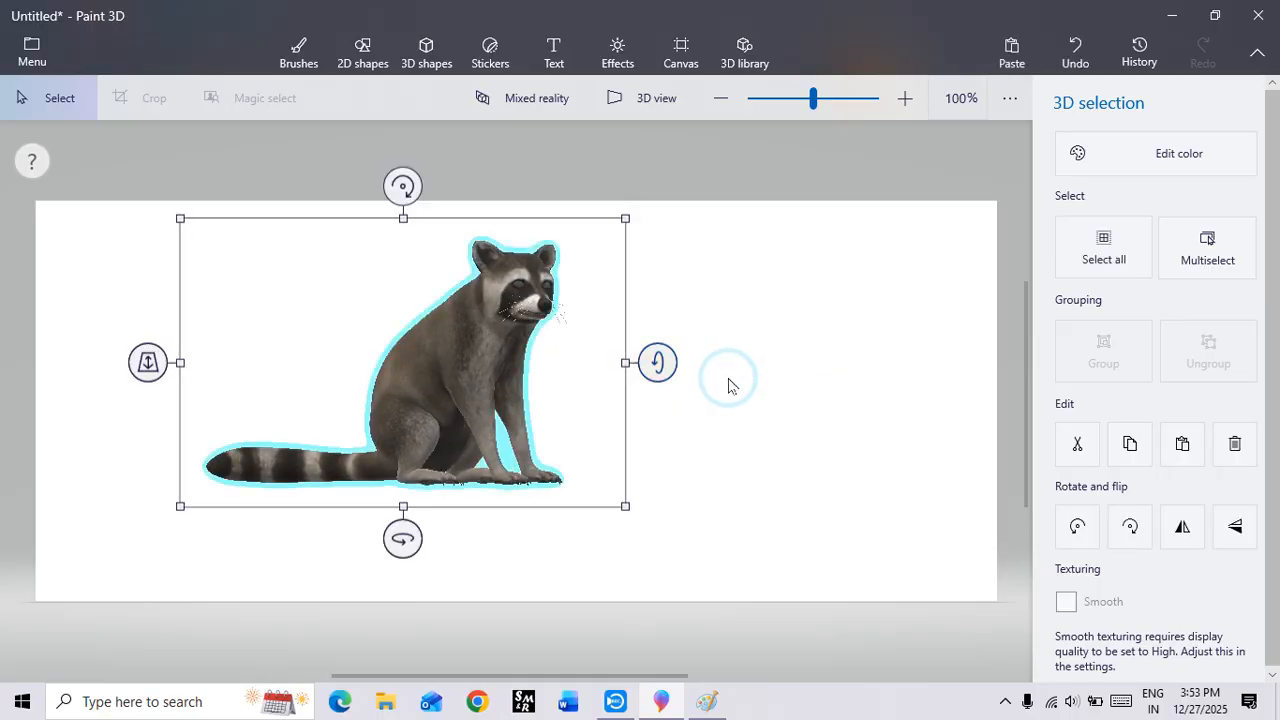
pyautogui.moveTo(606, 374); pyautogui.dragTo(318, 420)
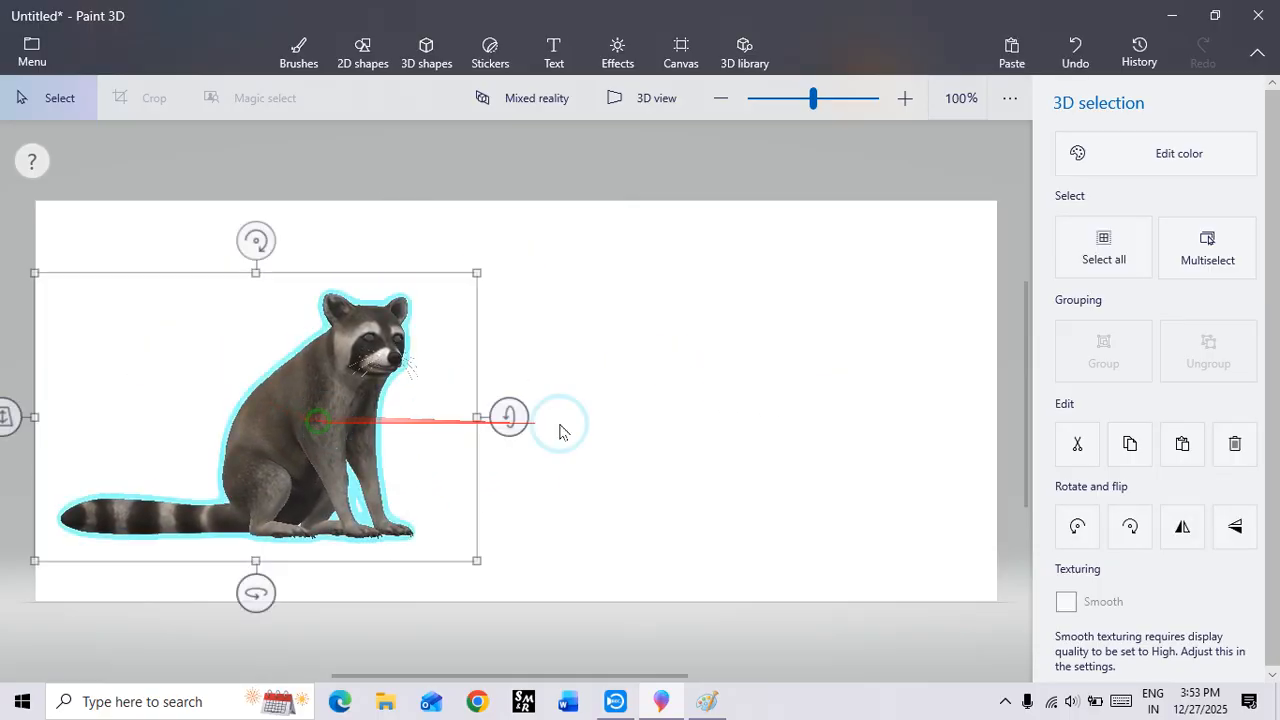
pyautogui.click(794, 360)
# Step: Reopen the 3D library, return to its main categories and search it for COMPUTER
pyautogui.click(748, 58)
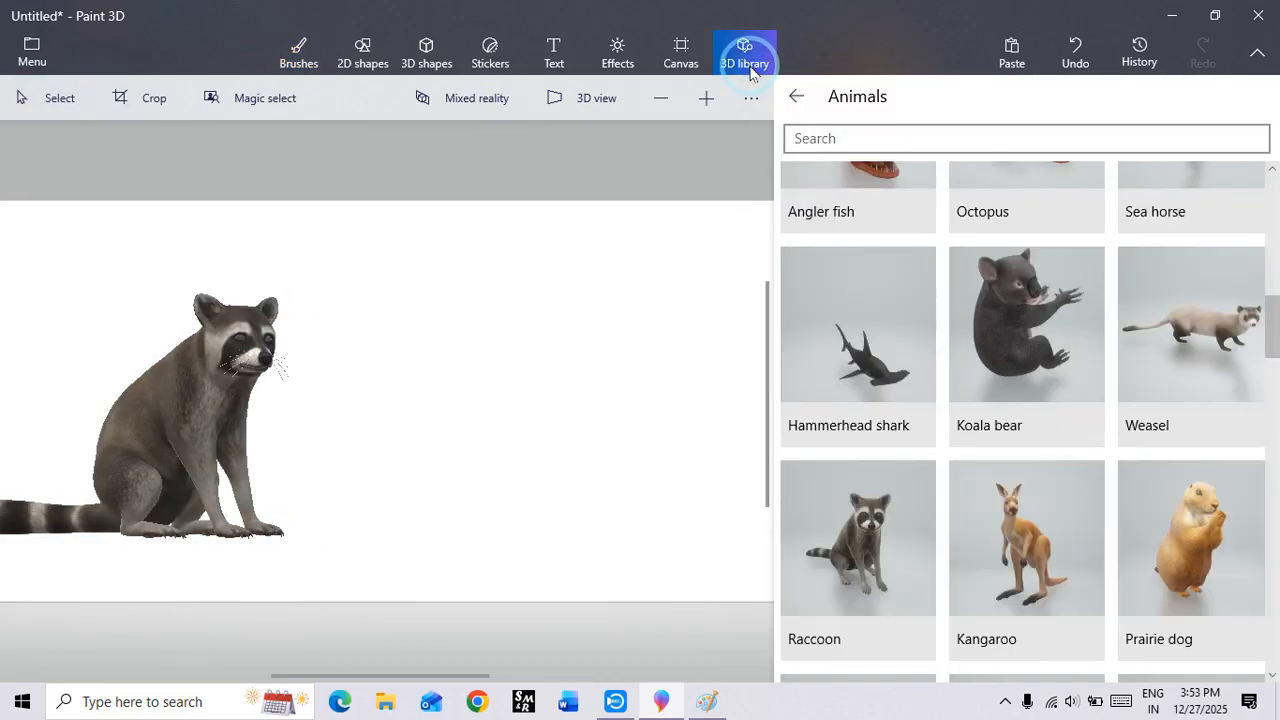
pyautogui.click(793, 136)
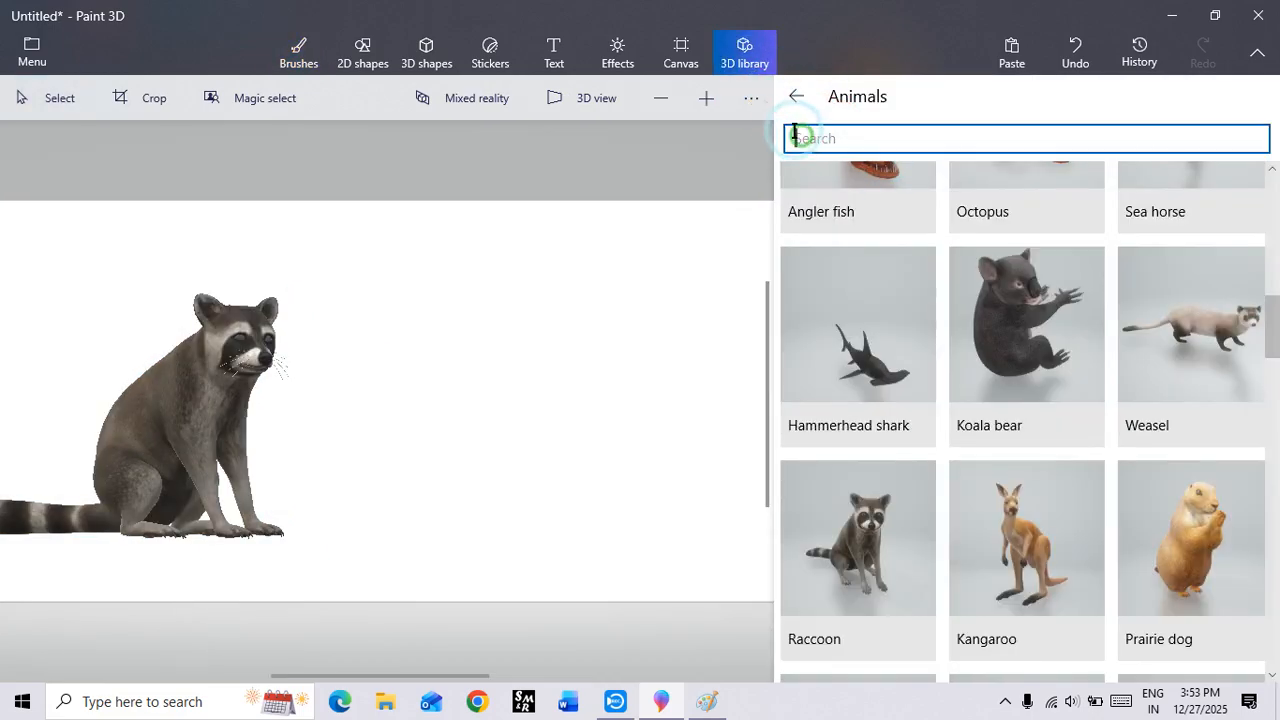
pyautogui.click(796, 96)
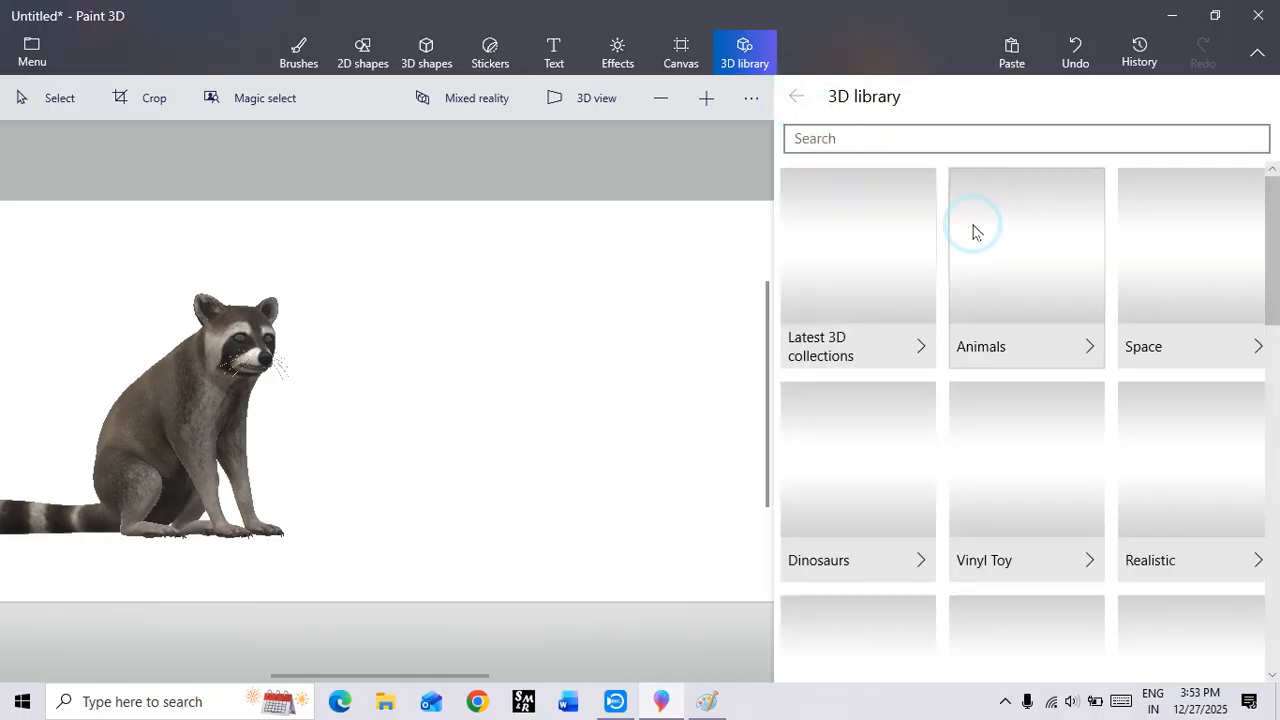
pyautogui.scroll(-5, 994, 317)
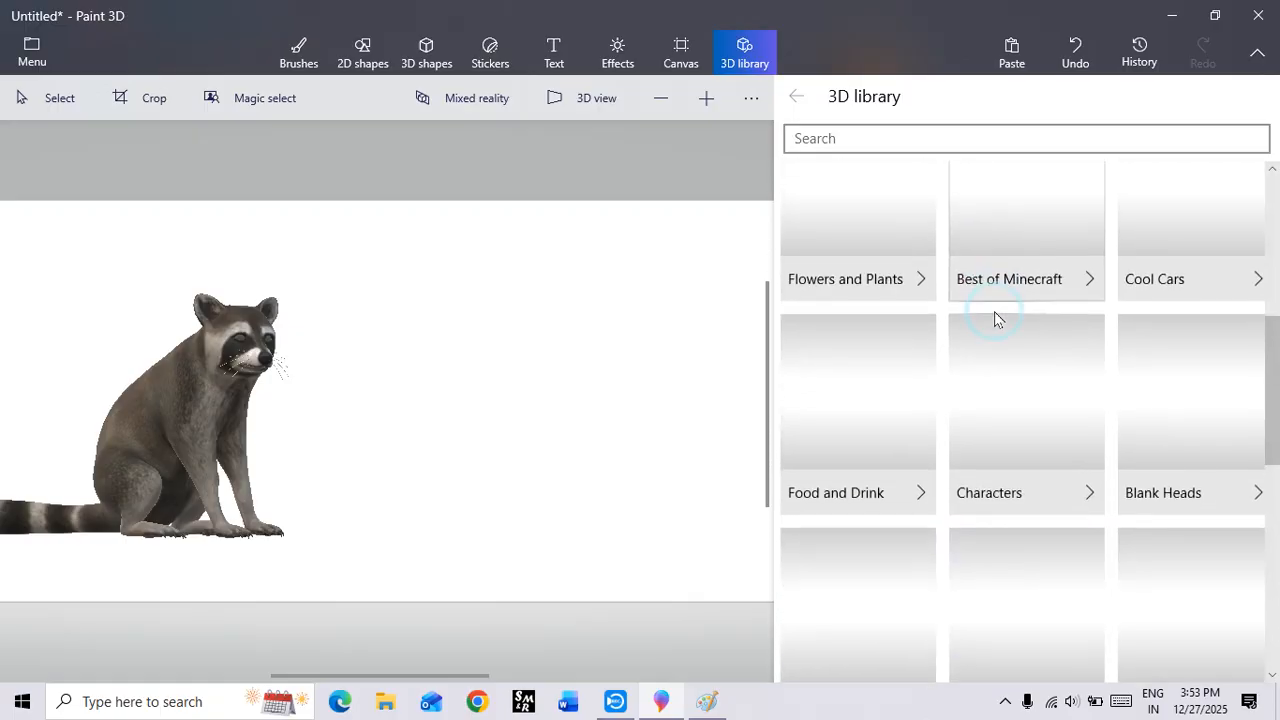
pyautogui.scroll(5, 994, 317)
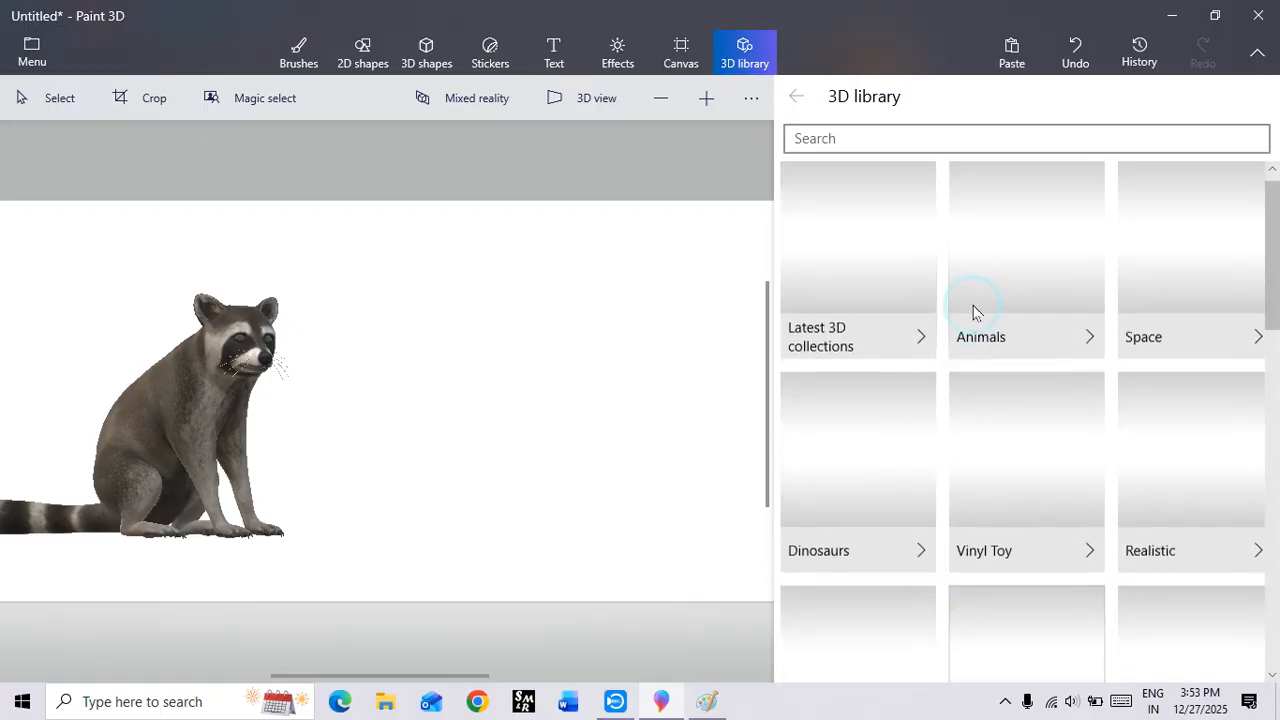
pyautogui.click(843, 143)
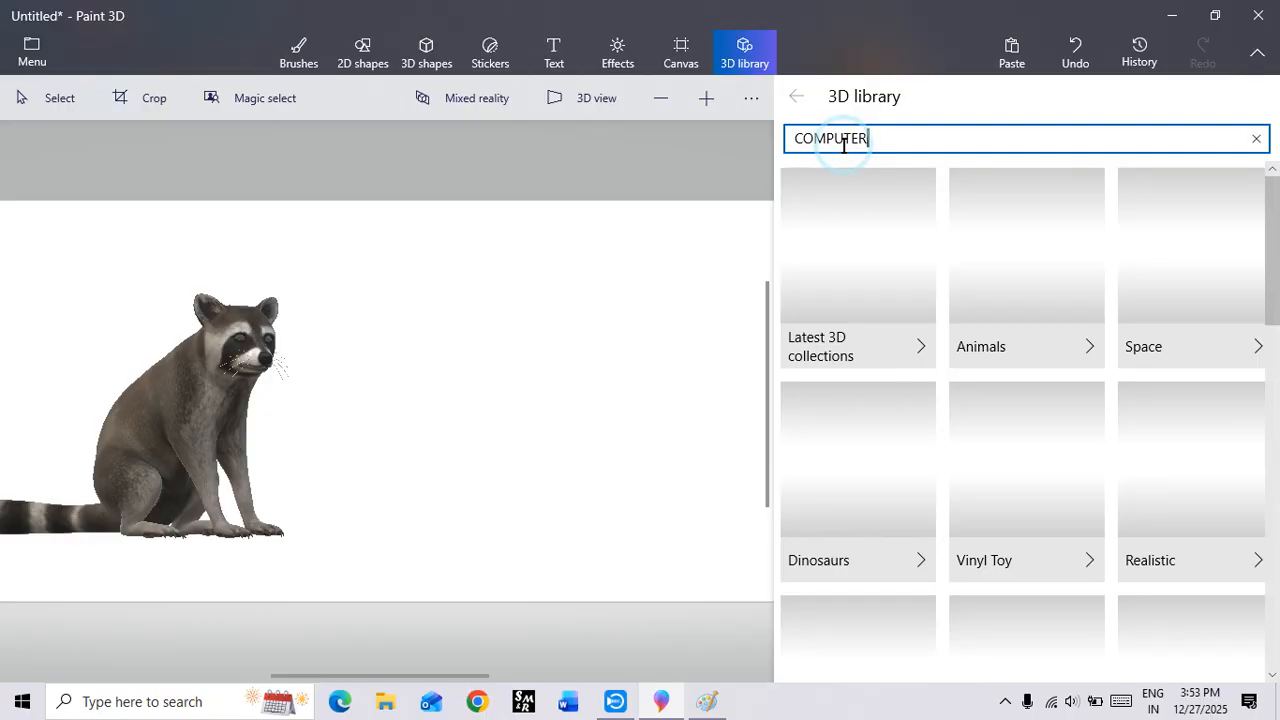
pyautogui.press('Return')
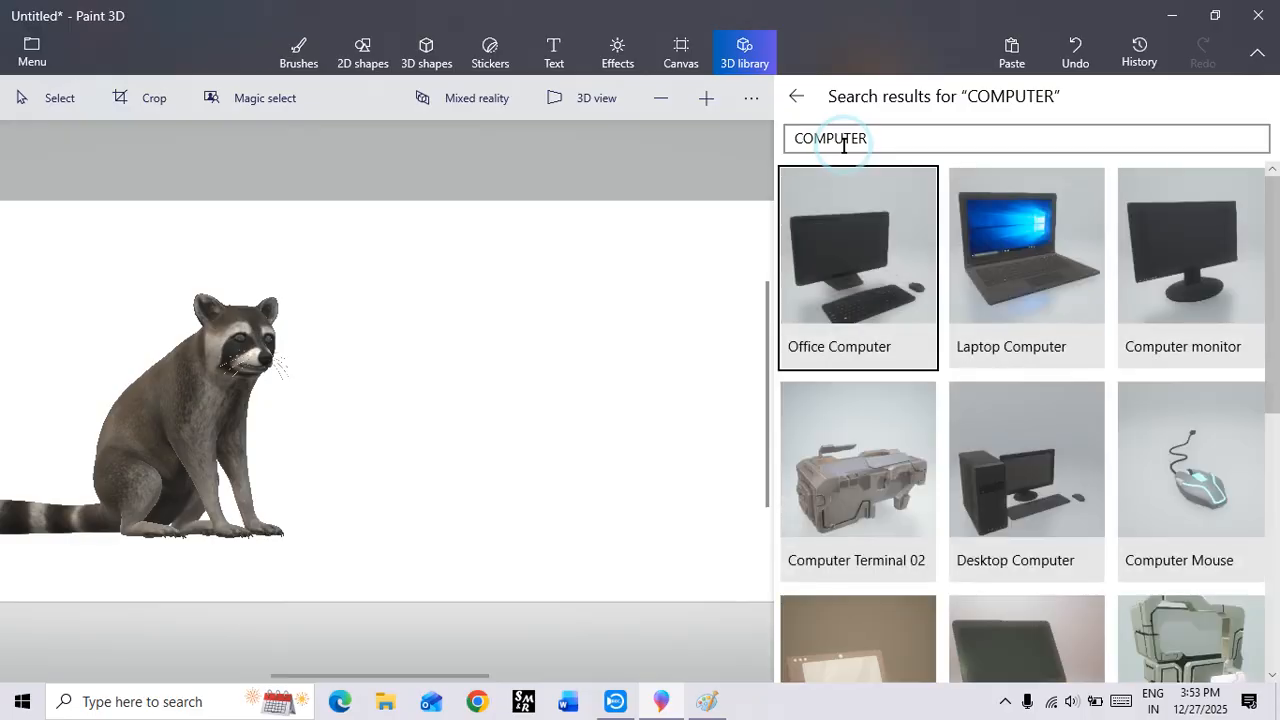
# Step: Look through the computer models found and insert the Office Computer model
pyautogui.scroll(-3, 1047, 335)
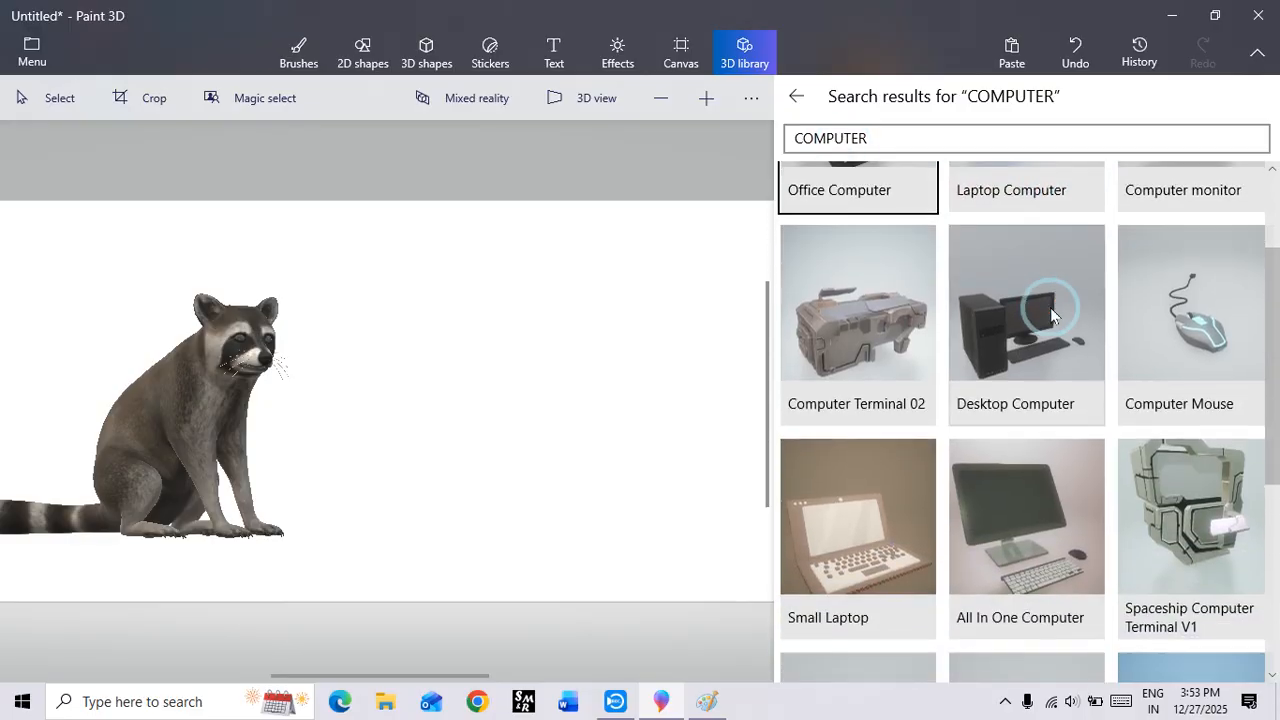
pyautogui.scroll(-1, 1045, 345)
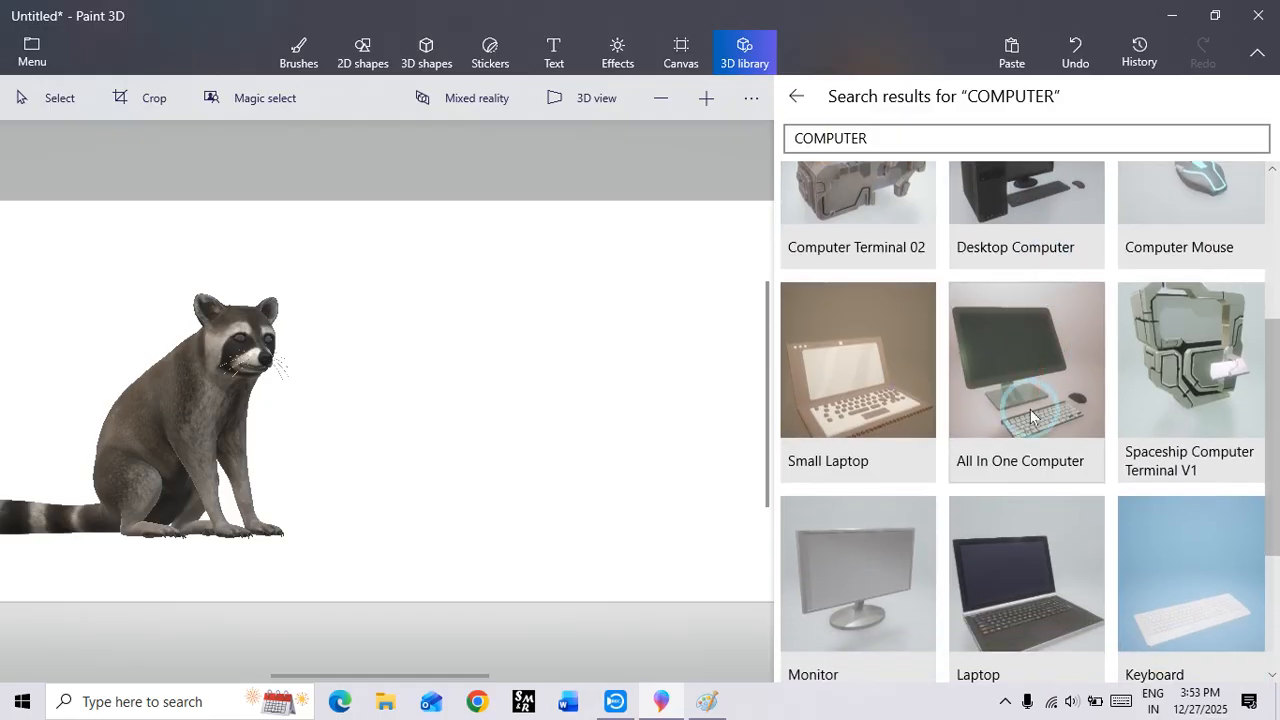
pyautogui.scroll(3, 1025, 410)
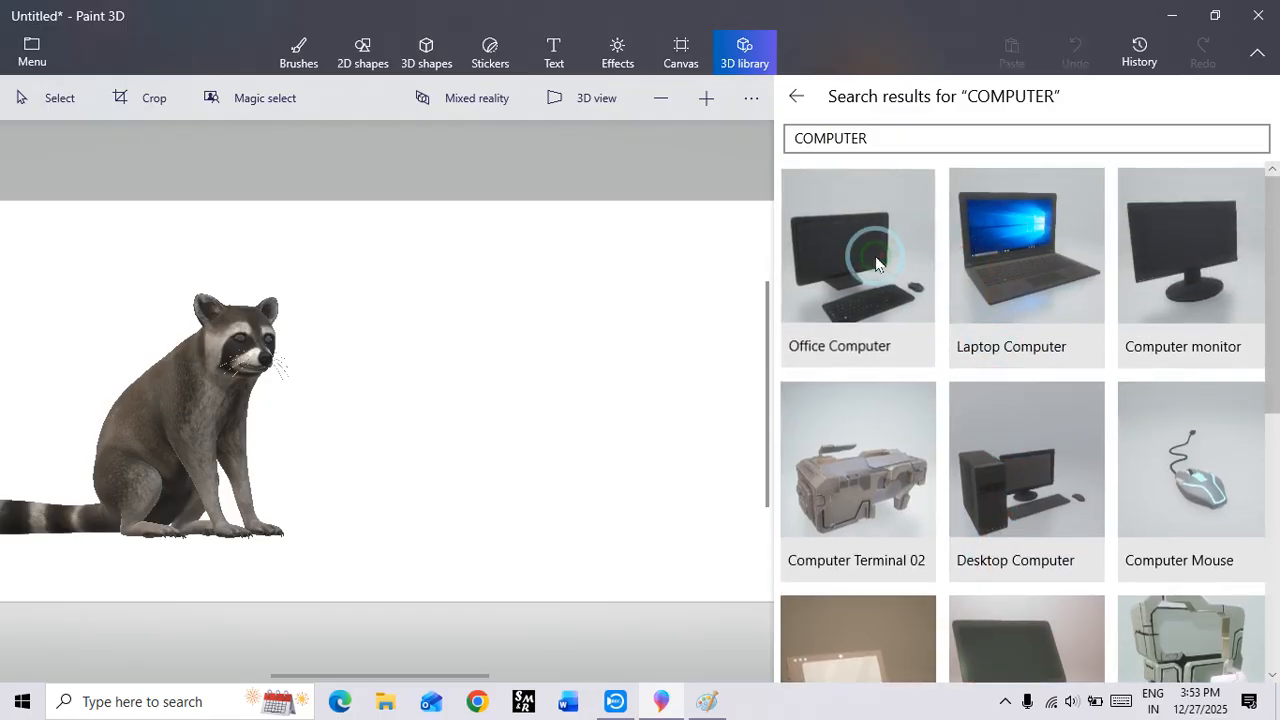
pyautogui.click(875, 263)
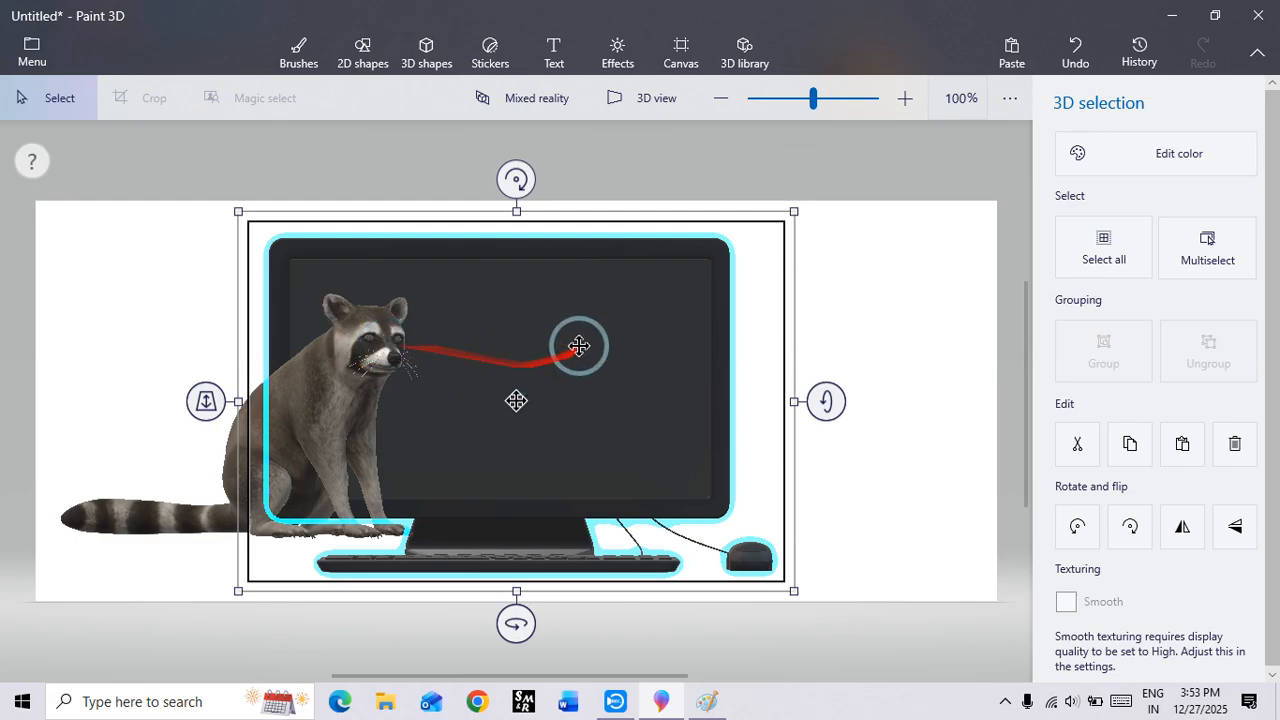
# Step: Move the computer to the right of the raccoon, spin it around its vertical axis and tilt it slightly around its horizontal axis
pyautogui.moveTo(577, 343); pyautogui.dragTo(688, 308)
pyautogui.moveTo(625, 590); pyautogui.dragTo(1093, 632)
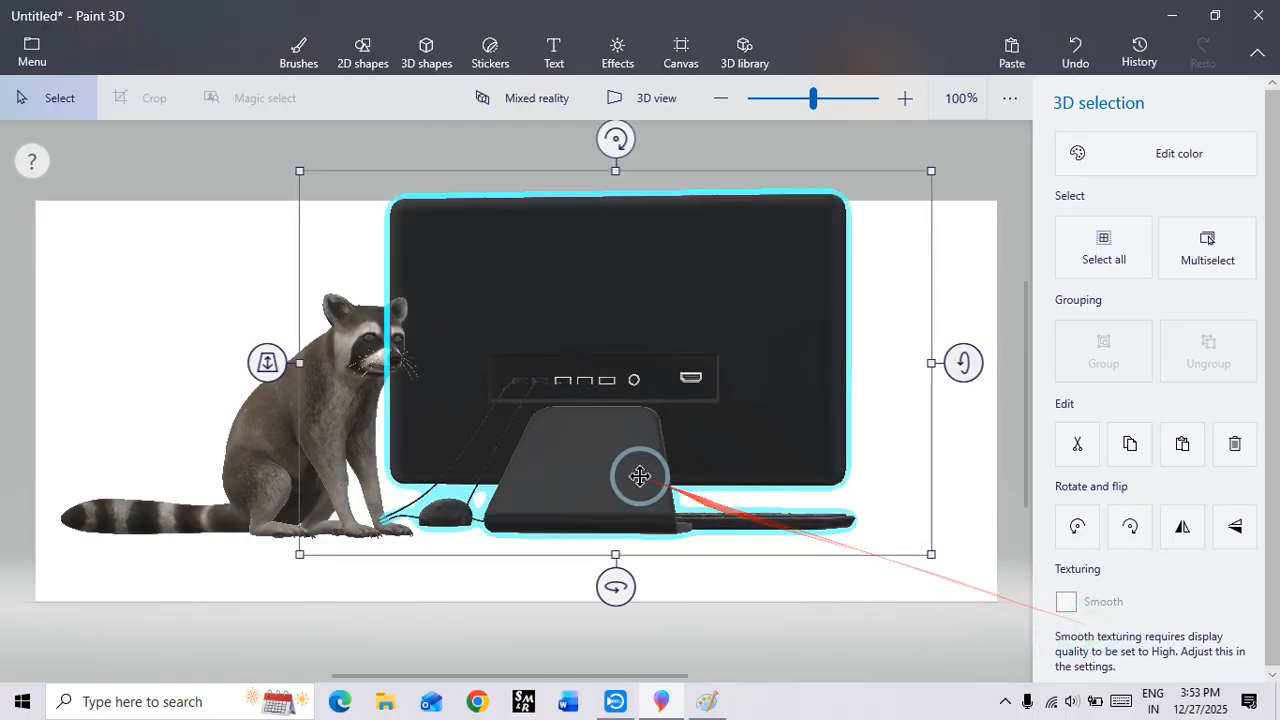
pyautogui.moveTo(638, 477); pyautogui.dragTo(694, 481)
pyautogui.moveTo(669, 579); pyautogui.dragTo(1266, 677)
pyautogui.moveTo(1016, 363)
pyautogui.mouseDown()
pyautogui.moveTo(1014, 626)
pyautogui.moveTo(1014, 214)
pyautogui.moveTo(1016, 376)
pyautogui.mouseUp()
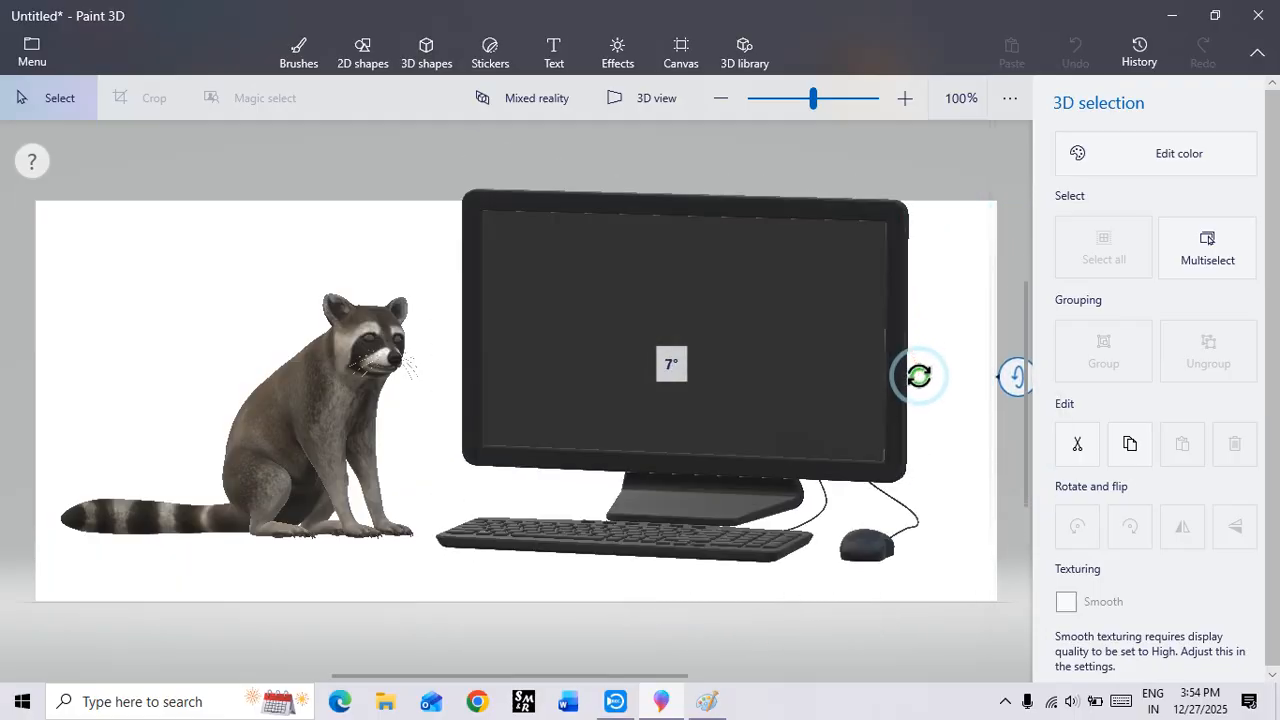
pyautogui.moveTo(919, 375); pyautogui.dragTo(914, 371)
# Step: Turn the computer further around its vertical axis until its screen and keyboard point diagonally away from the raccoon, and shift it right
pyautogui.moveTo(674, 613); pyautogui.dragTo(750, 622)
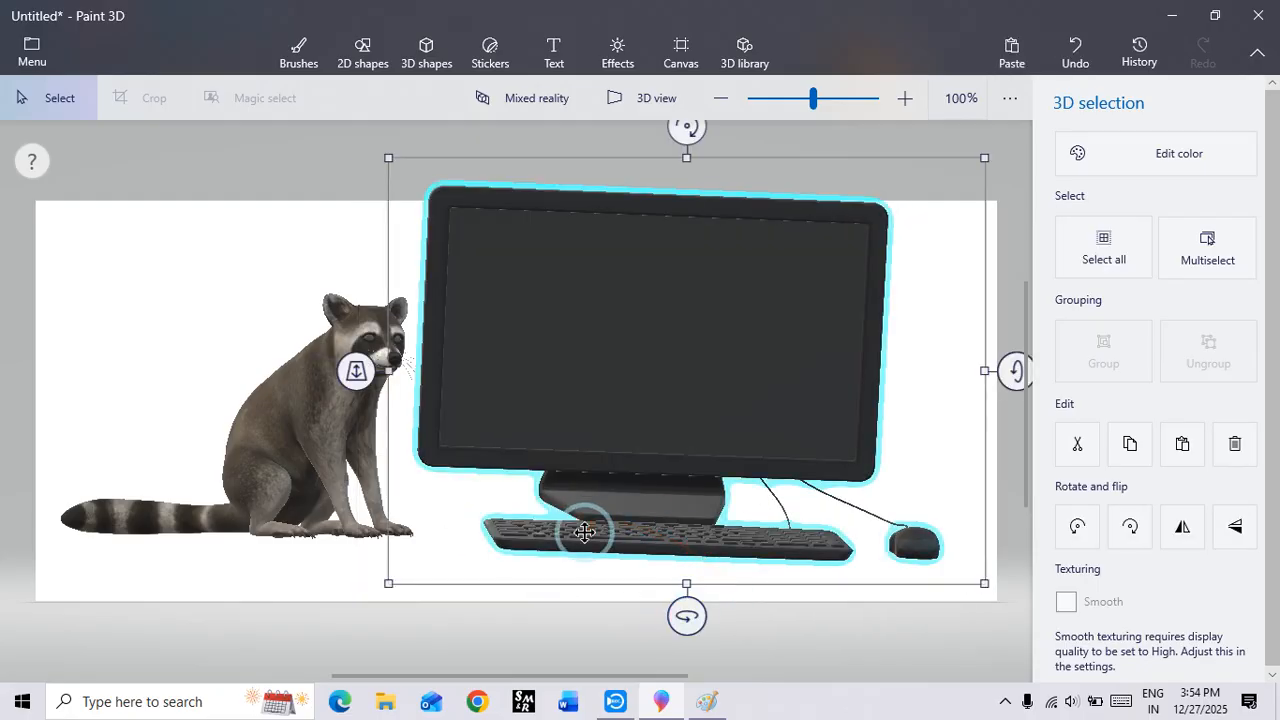
pyautogui.moveTo(586, 531); pyautogui.dragTo(563, 530)
pyautogui.moveTo(665, 616); pyautogui.dragTo(800, 662)
pyautogui.moveTo(620, 412); pyautogui.dragTo(687, 430)
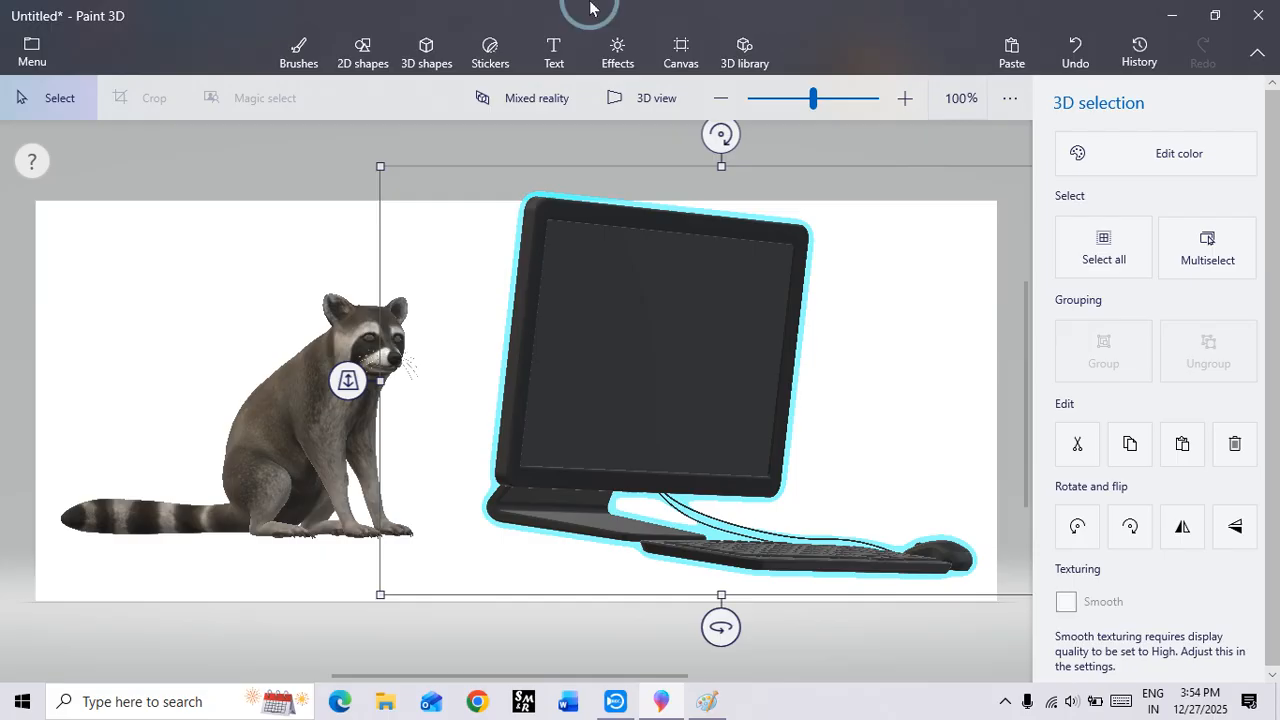
# Step: Shrink the computer to about two thirds of its size and place it just to the right of the raccoon
pyautogui.moveTo(608, 391); pyautogui.dragTo(524, 396)
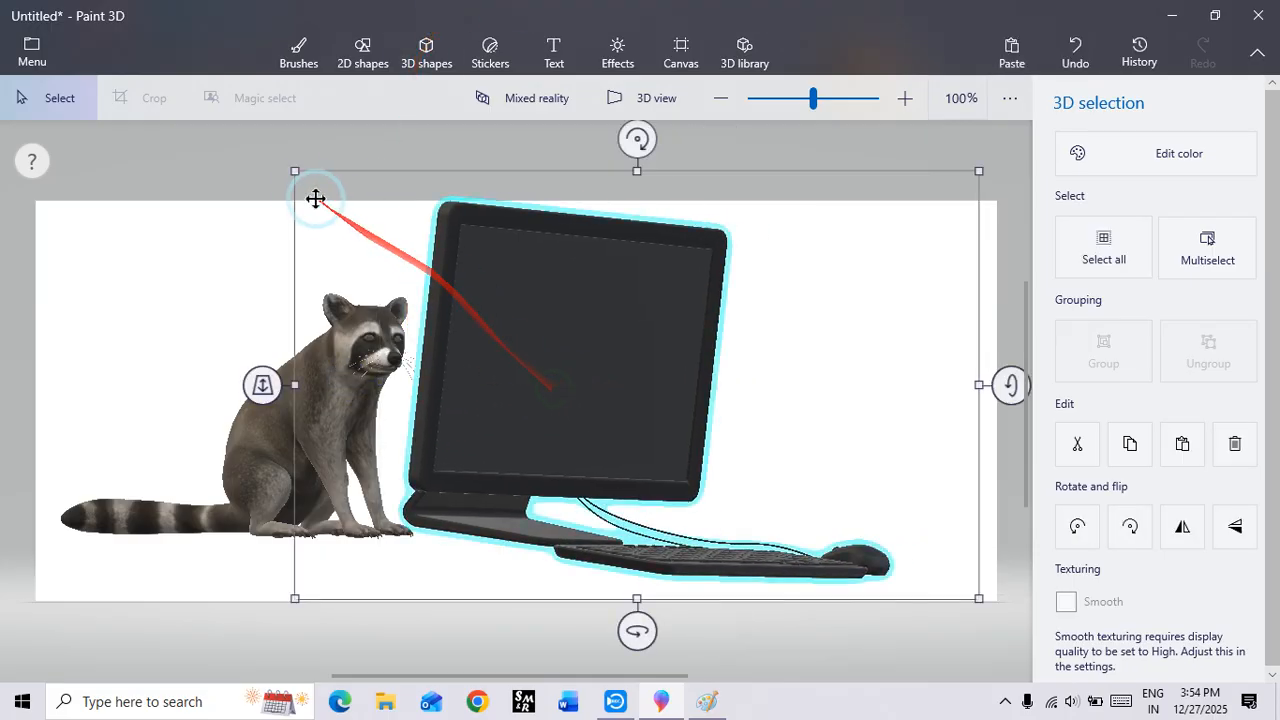
pyautogui.moveTo(296, 172); pyautogui.dragTo(451, 292)
pyautogui.moveTo(571, 426); pyautogui.dragTo(585, 353)
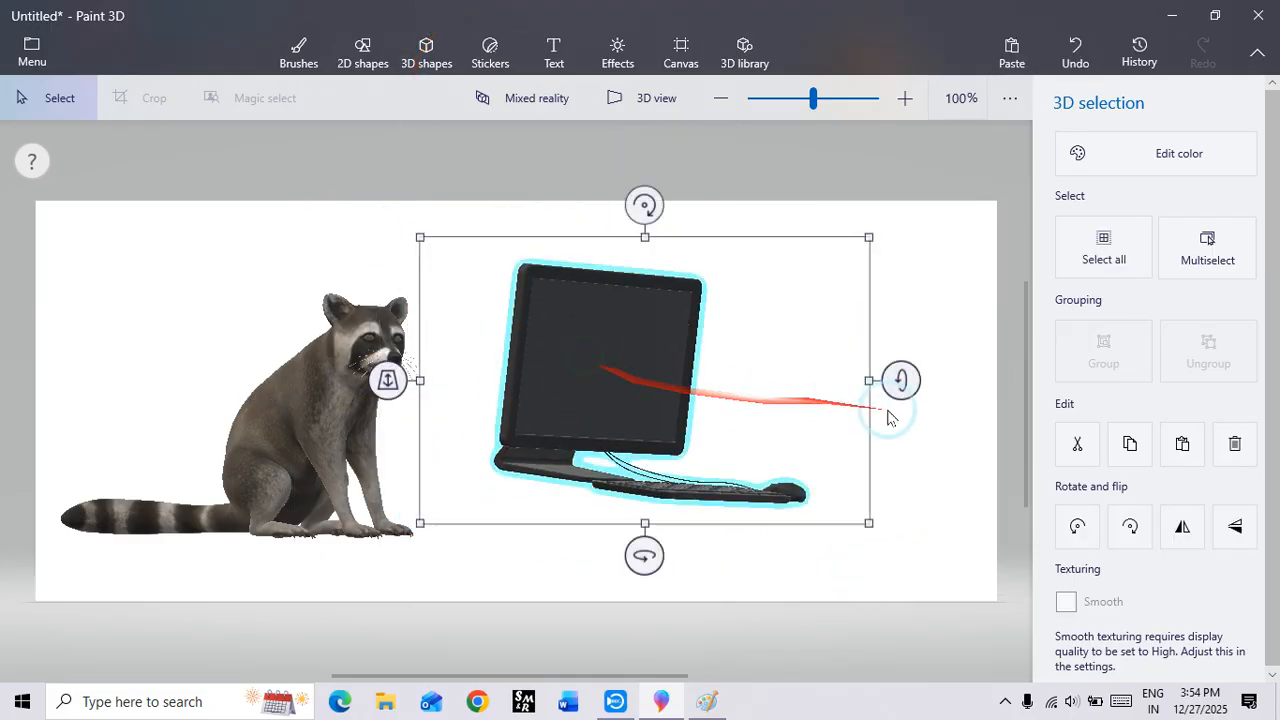
# Step: Spin the computer about -52° around its vertical axis so that its screen faces the front
pyautogui.moveTo(644, 556); pyautogui.dragTo(548, 556)
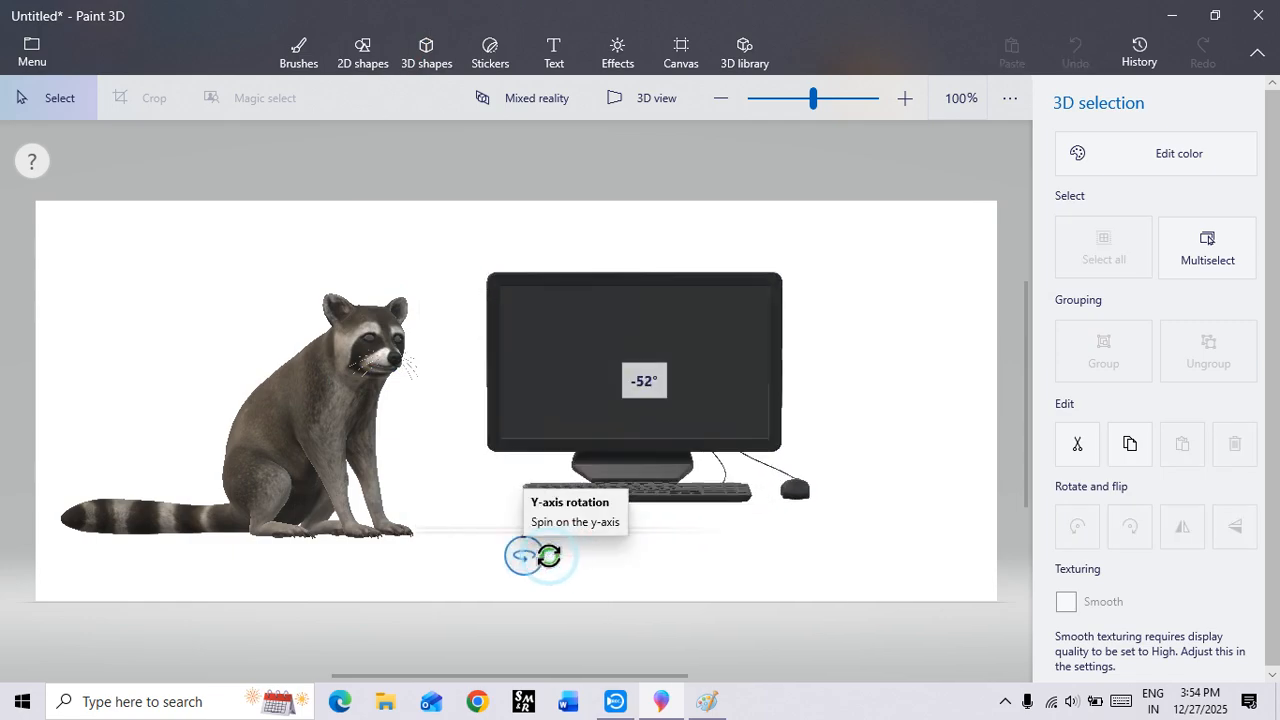
pyautogui.moveTo(886, 386)
pyautogui.mouseDown()
pyautogui.moveTo(876, 371)
pyautogui.moveTo(864, 391)
pyautogui.mouseUp()
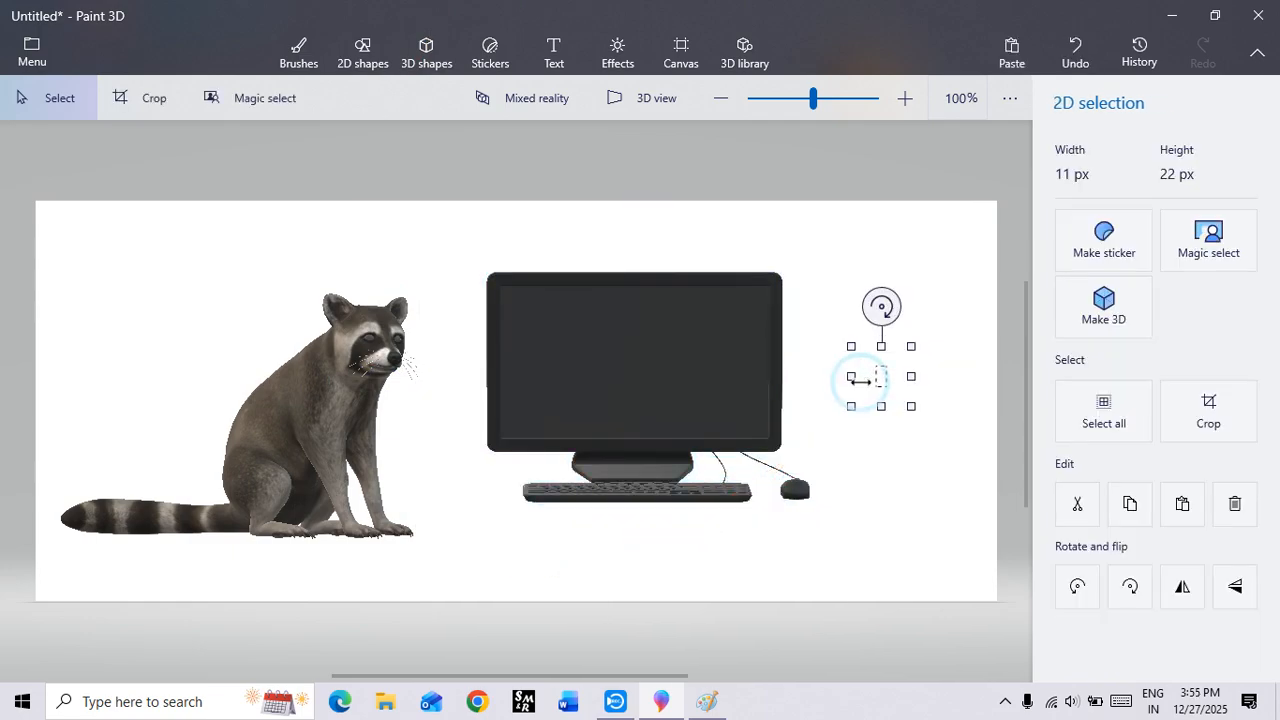
pyautogui.click(727, 396)
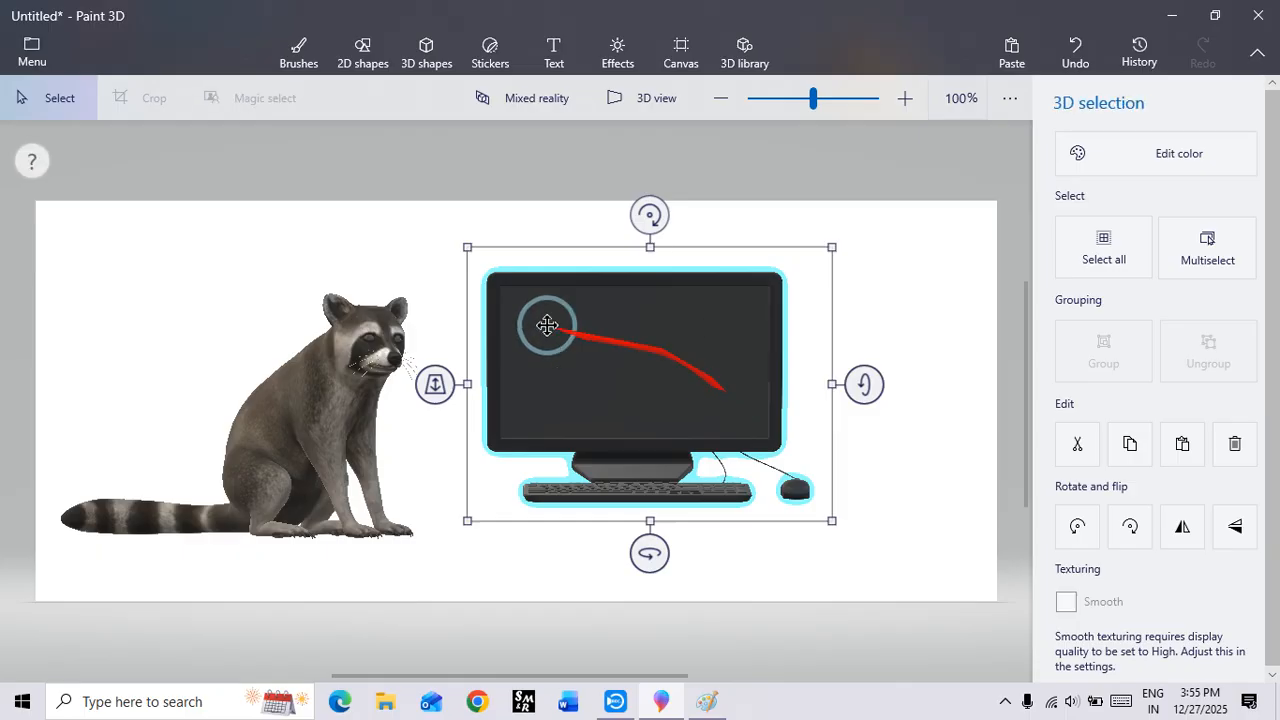
# Step: Search the 3D library for "HOME" models
pyautogui.click(744, 52)
pyautogui.click(796, 96)
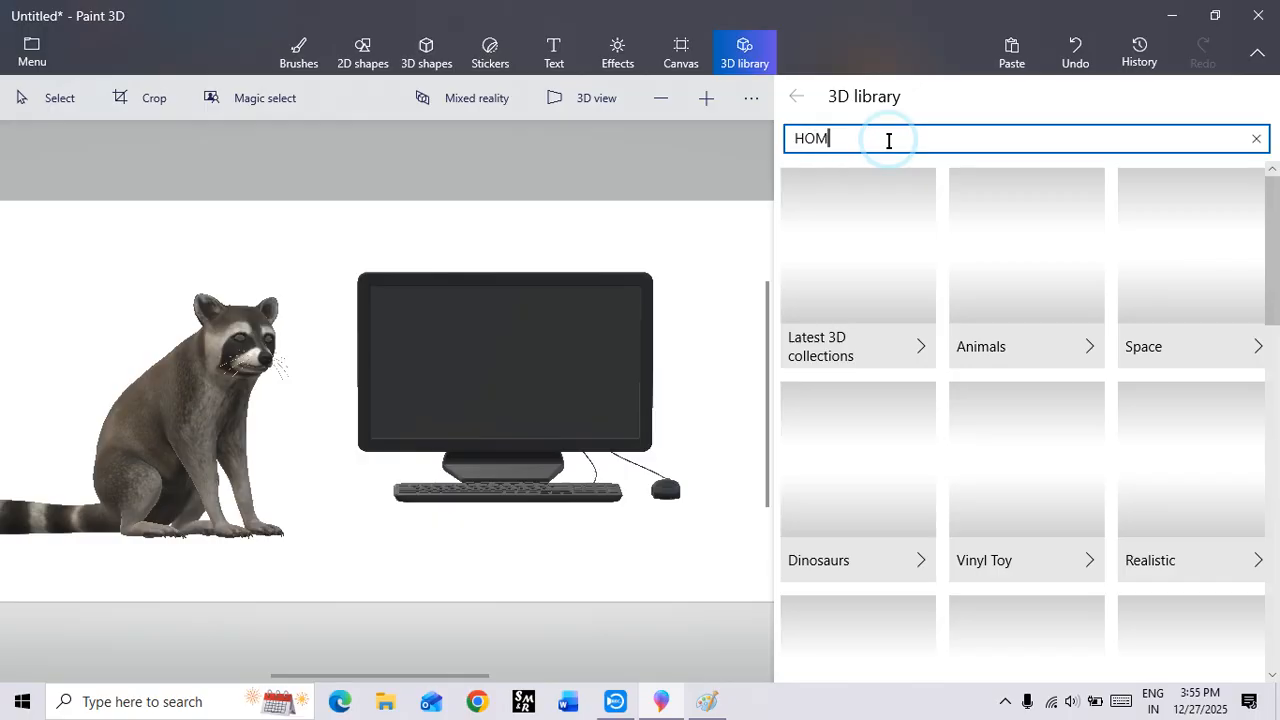
pyautogui.write('HOME')
pyautogui.press('Return')
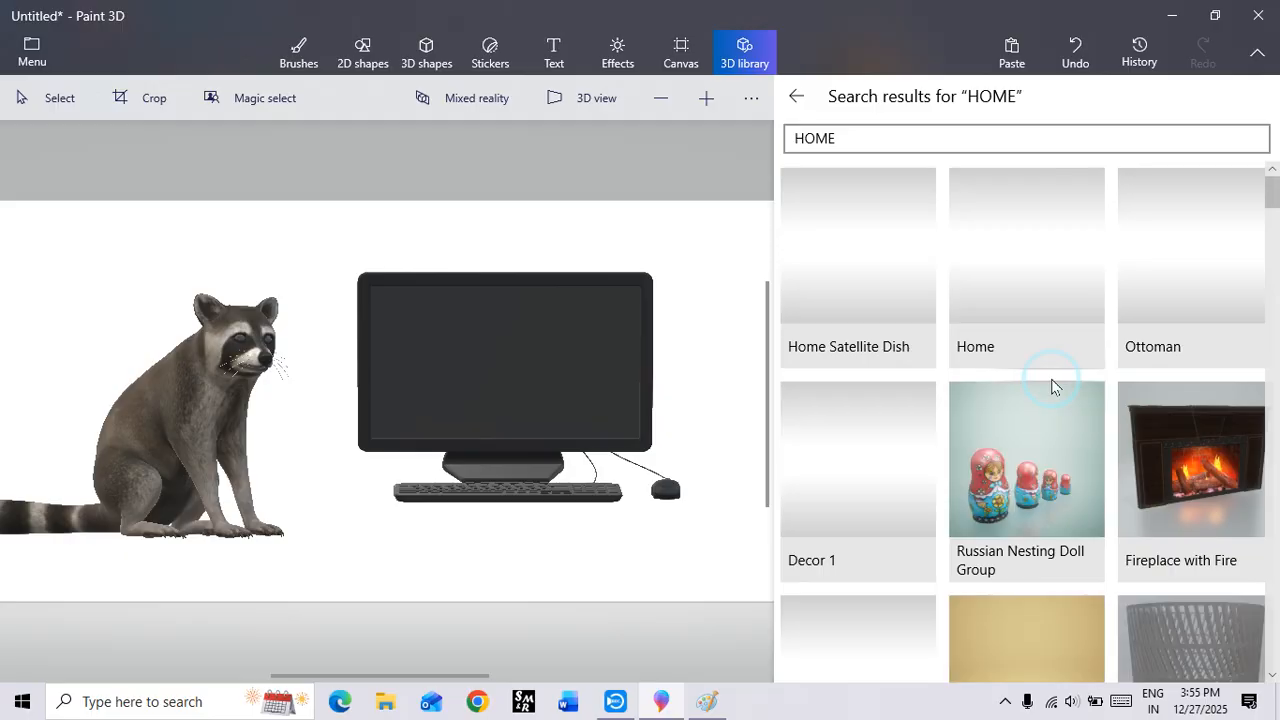
# Step: Look through the home models found and insert the twisted silver sculpture
pyautogui.scroll(-4, 929, 429)
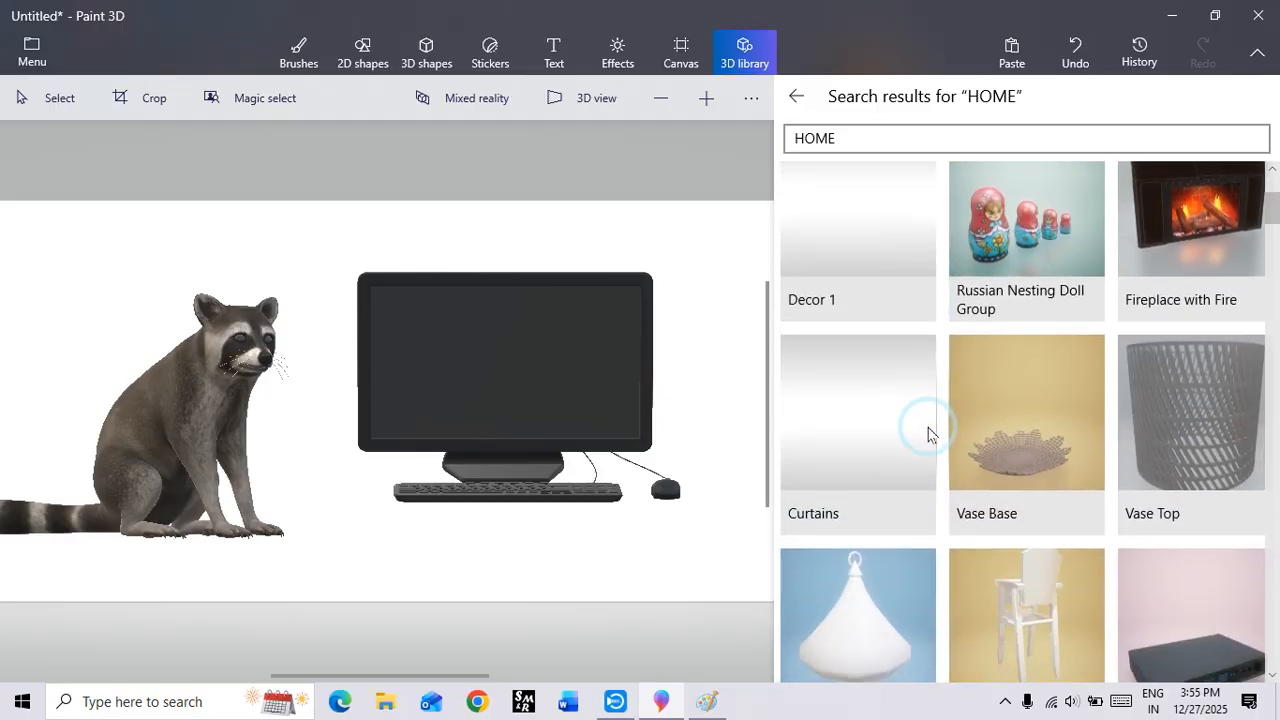
pyautogui.scroll(-5, 929, 429)
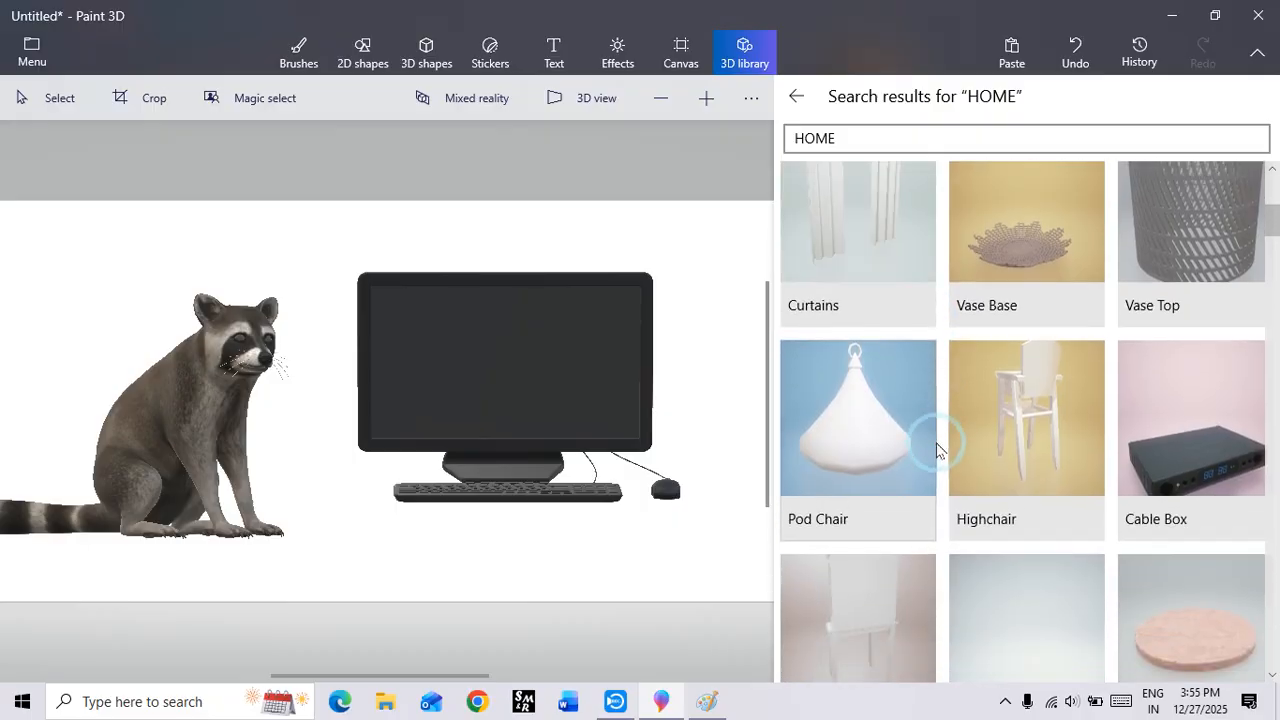
pyautogui.scroll(-5, 938, 453)
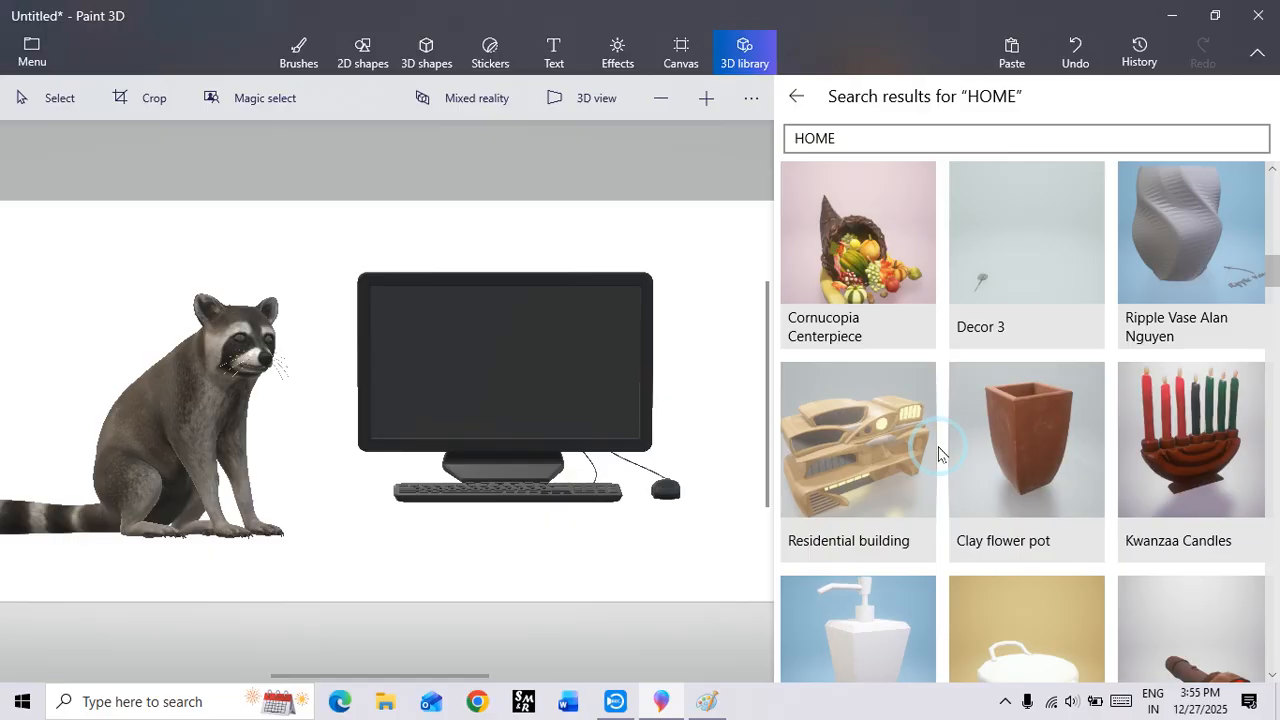
pyautogui.scroll(-3, 938, 453)
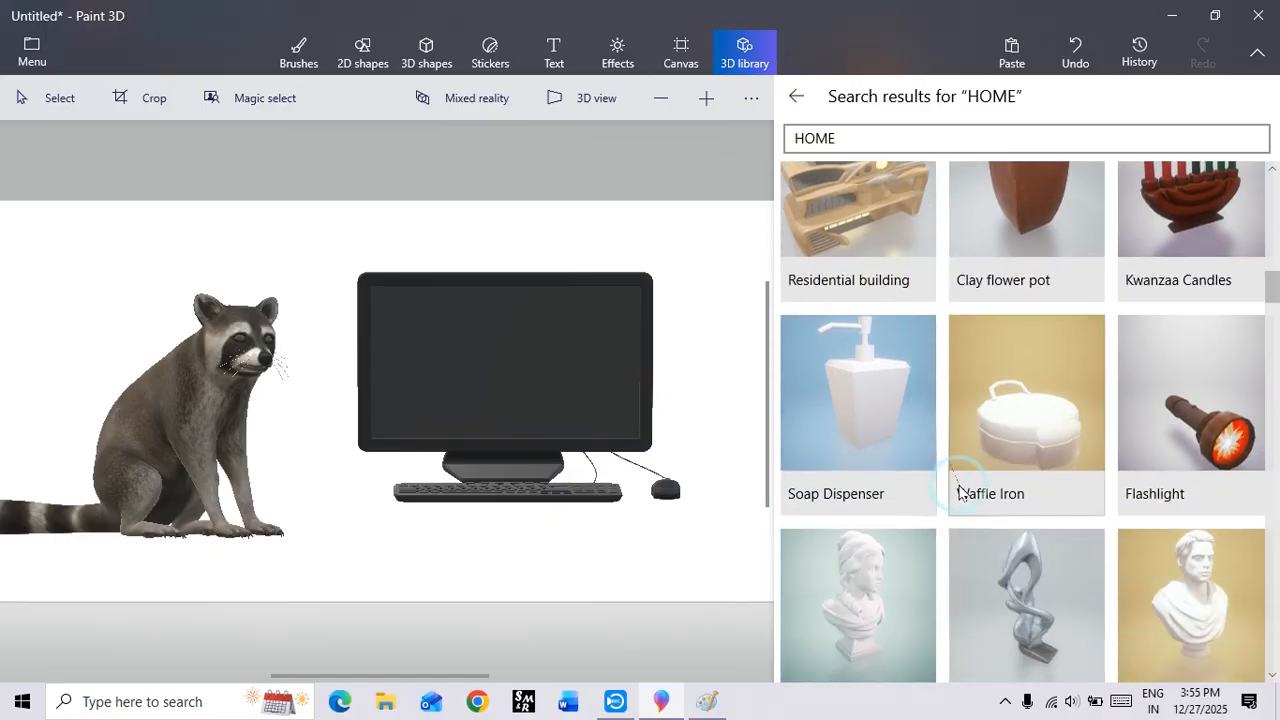
pyautogui.scroll(-2, 963, 493)
pyautogui.click(1024, 438)
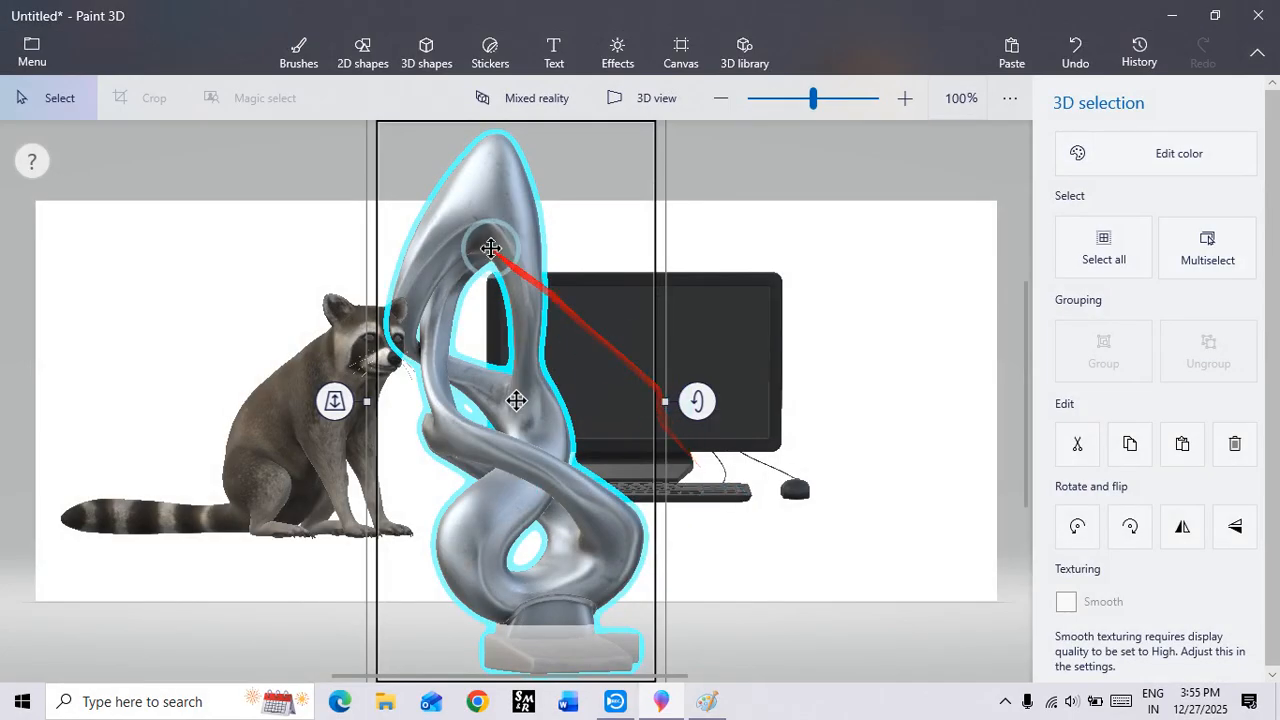
# Step: Shrink the sculpture to about half its size, place it to the right of the computer, and spin it around its vertical axis until its base faces front
pyautogui.moveTo(491, 251)
pyautogui.mouseDown()
pyautogui.moveTo(491, 294)
pyautogui.moveTo(507, 310)
pyautogui.mouseUp()
pyautogui.moveTo(386, 176); pyautogui.dragTo(514, 449)
pyautogui.moveTo(575, 495)
pyautogui.mouseDown()
pyautogui.moveTo(586, 509)
pyautogui.moveTo(886, 297)
pyautogui.moveTo(875, 292)
pyautogui.mouseUp()
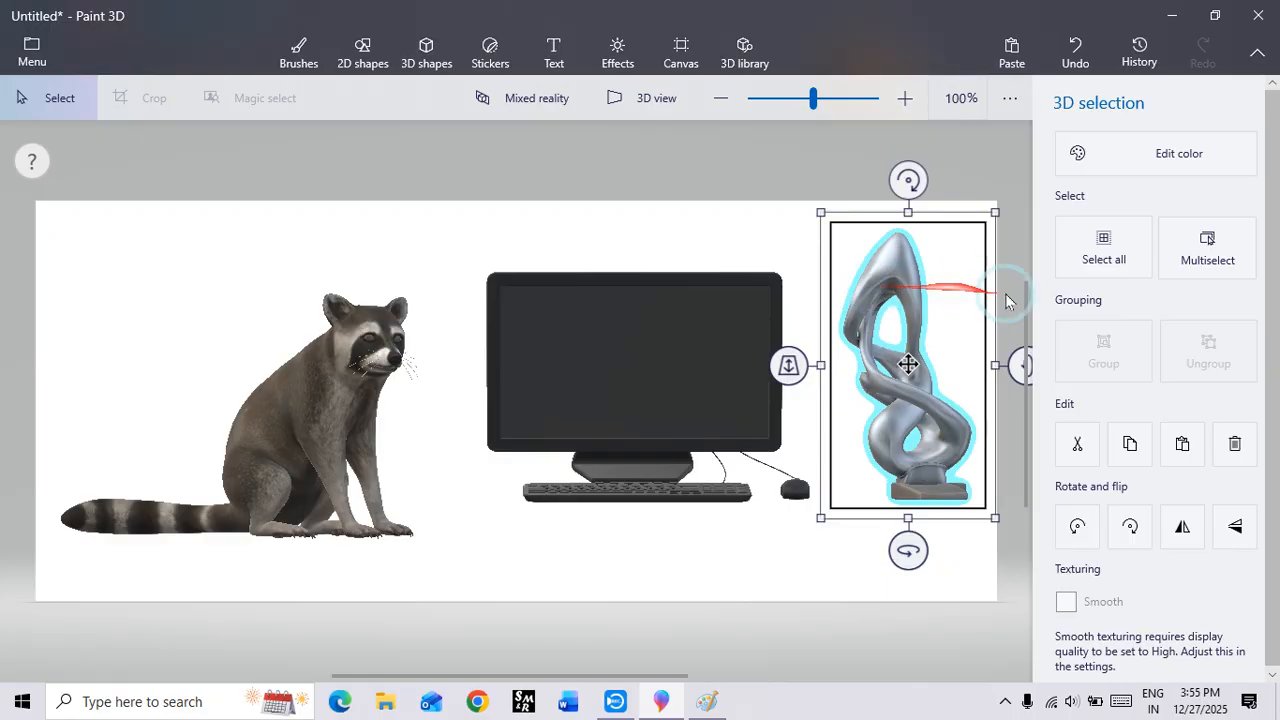
pyautogui.moveTo(908, 551)
pyautogui.mouseDown()
pyautogui.moveTo(772, 570)
pyautogui.moveTo(583, 571)
pyautogui.moveTo(903, 674)
pyautogui.moveTo(976, 676)
pyautogui.mouseUp()
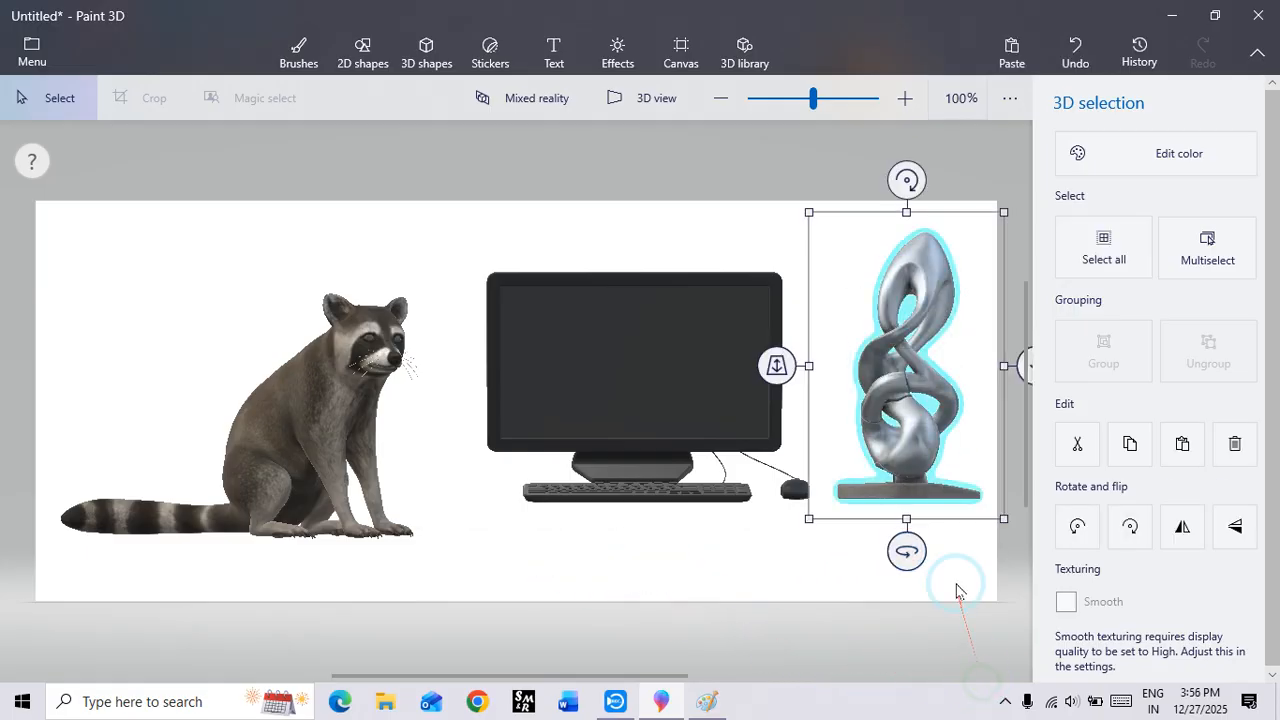
pyautogui.click(343, 243)
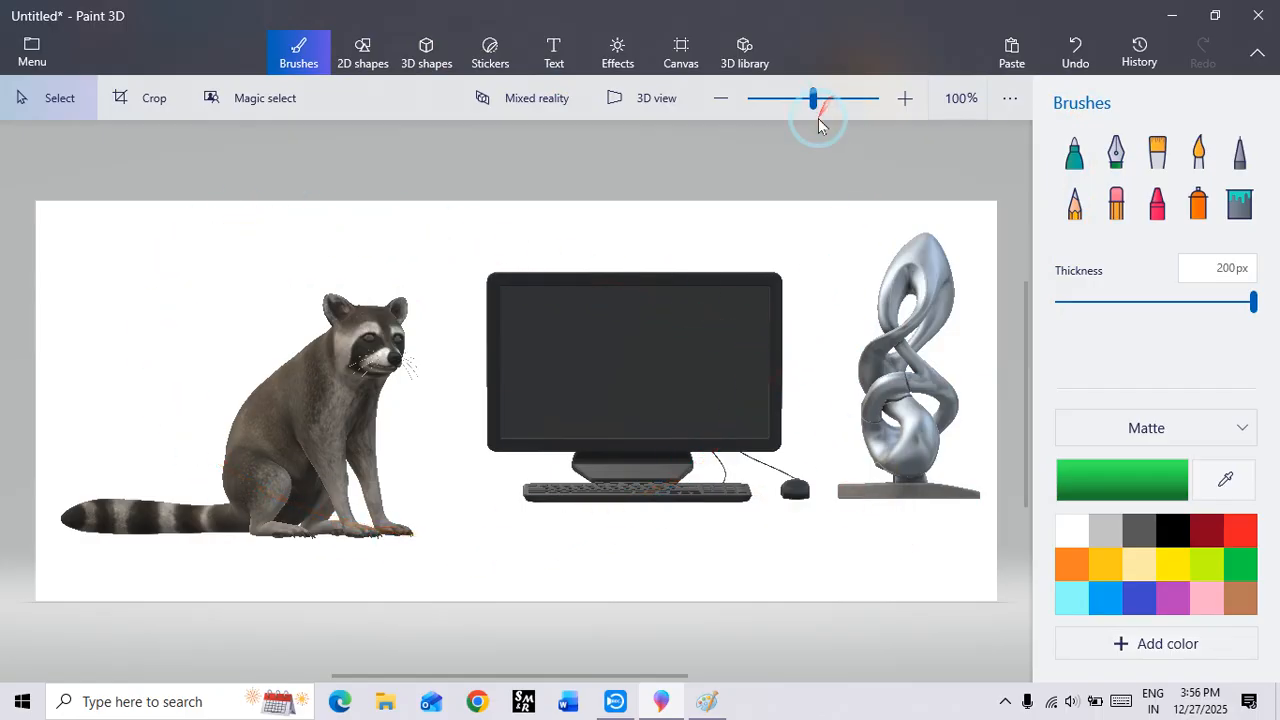
# Step: Switch to 3D view and examine the raccoon, computer and sculpture from different angles, ending nearly front-on
pyautogui.moveTo(817, 115)
pyautogui.mouseDown()
pyautogui.moveTo(831, 111)
pyautogui.moveTo(760, 97)
pyautogui.moveTo(814, 127)
pyautogui.mouseUp()
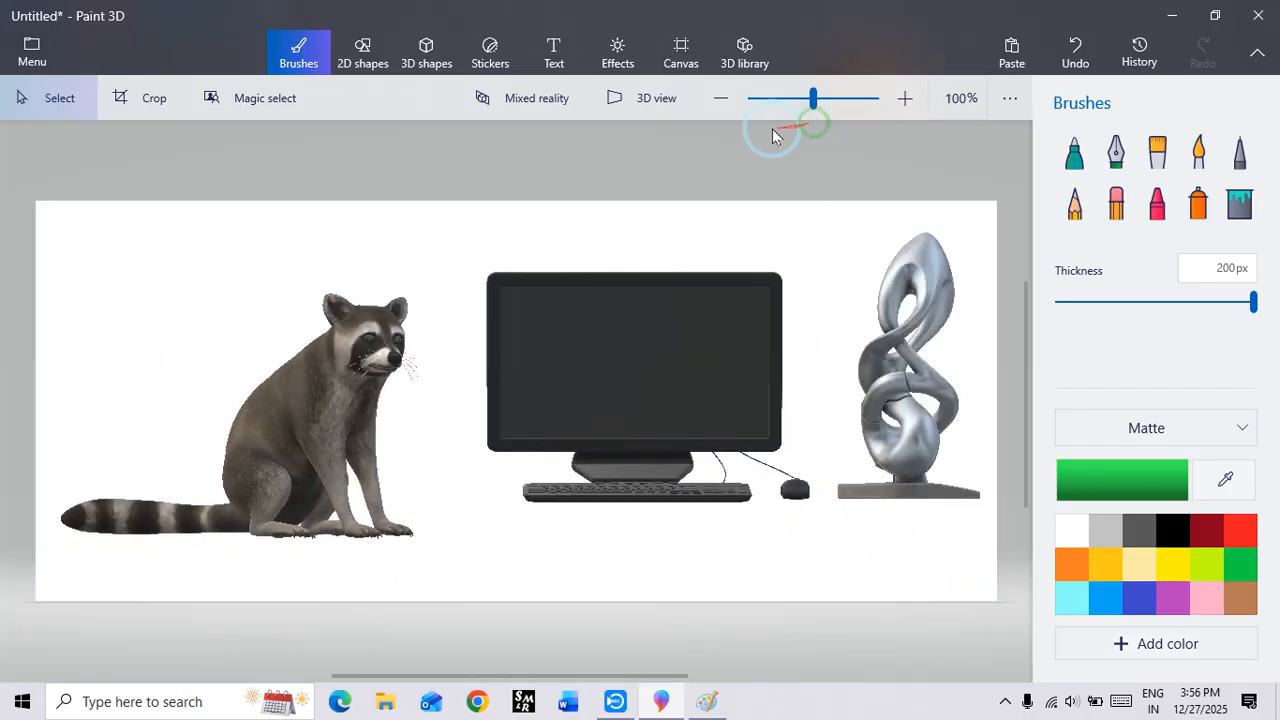
pyautogui.click(645, 98)
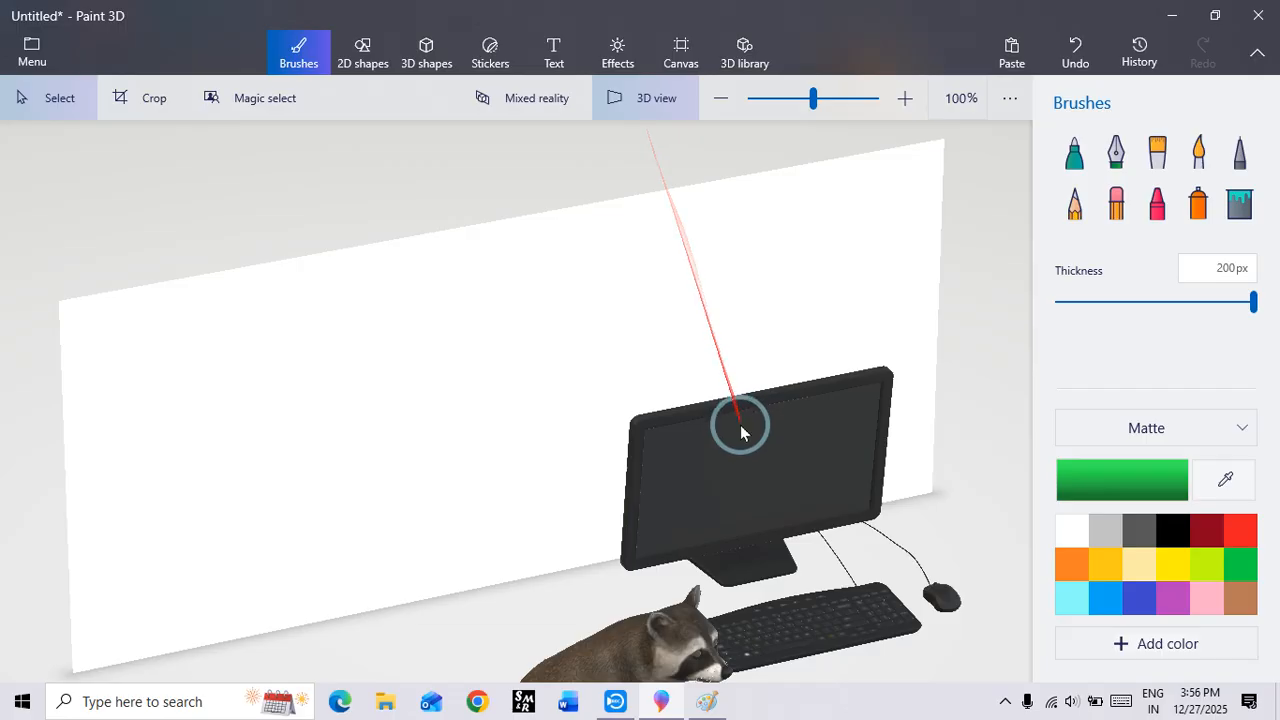
pyautogui.moveTo(503, 323)
pyautogui.mouseDown()
pyautogui.moveTo(526, 357)
pyautogui.moveTo(584, 376)
pyautogui.mouseUp()
pyautogui.moveTo(474, 346)
pyautogui.mouseDown(button='right')
pyautogui.moveTo(512, 404)
pyautogui.moveTo(757, 357)
pyautogui.moveTo(697, 251)
pyautogui.moveTo(420, 309)
pyautogui.moveTo(277, 305)
pyautogui.moveTo(169, 349)
pyautogui.moveTo(166, 374)
pyautogui.moveTo(366, 343)
pyautogui.moveTo(557, 345)
pyautogui.moveTo(451, 257)
pyautogui.moveTo(420, 266)
pyautogui.moveTo(533, 283)
pyautogui.moveTo(491, 543)
pyautogui.moveTo(692, 463)
pyautogui.moveTo(686, 320)
pyautogui.moveTo(669, 294)
pyautogui.moveTo(583, 280)
pyautogui.moveTo(428, 300)
pyautogui.moveTo(323, 271)
pyautogui.moveTo(303, 240)
pyautogui.moveTo(349, 294)
pyautogui.moveTo(397, 289)
pyautogui.moveTo(403, 271)
pyautogui.moveTo(411, 283)
pyautogui.moveTo(354, 306)
pyautogui.moveTo(376, 316)
pyautogui.moveTo(369, 286)
pyautogui.moveTo(337, 286)
pyautogui.moveTo(399, 284)
pyautogui.mouseUp(button='right')
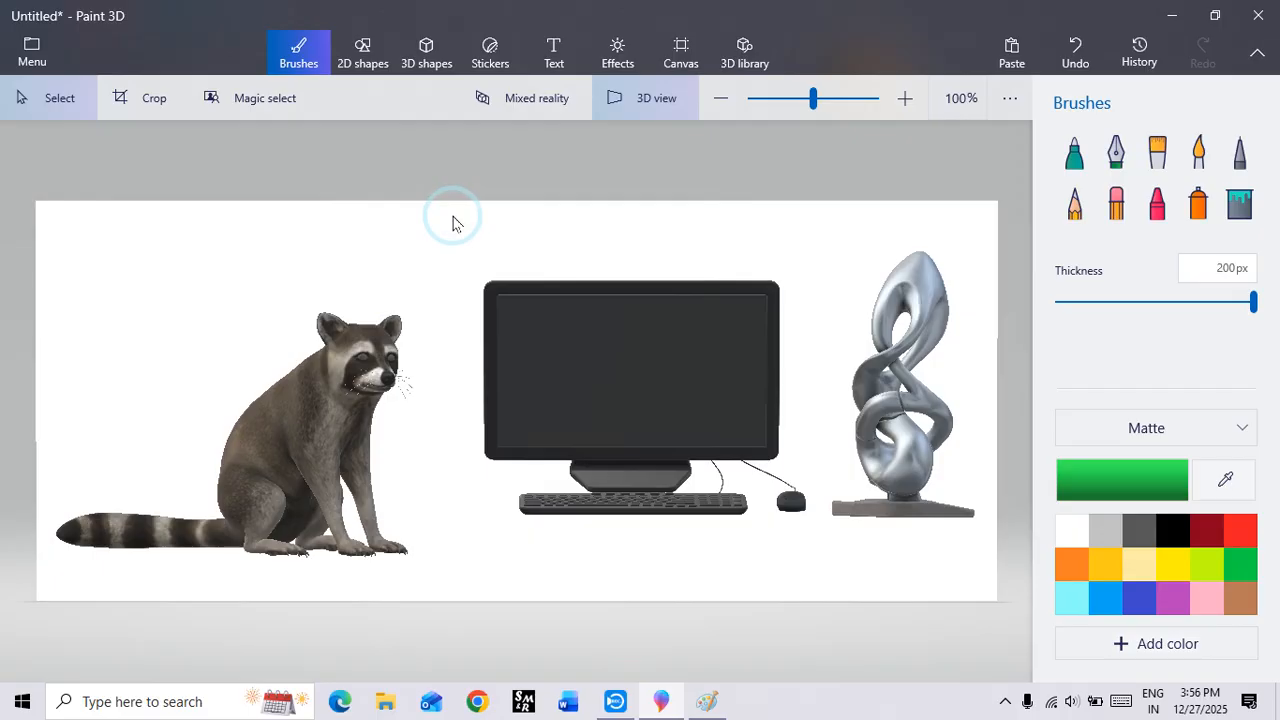
# Step: Open the scene in 3D Viewer through Mixed reality, examine the models from behind and from the side, and close the viewer
pyautogui.click(526, 105)
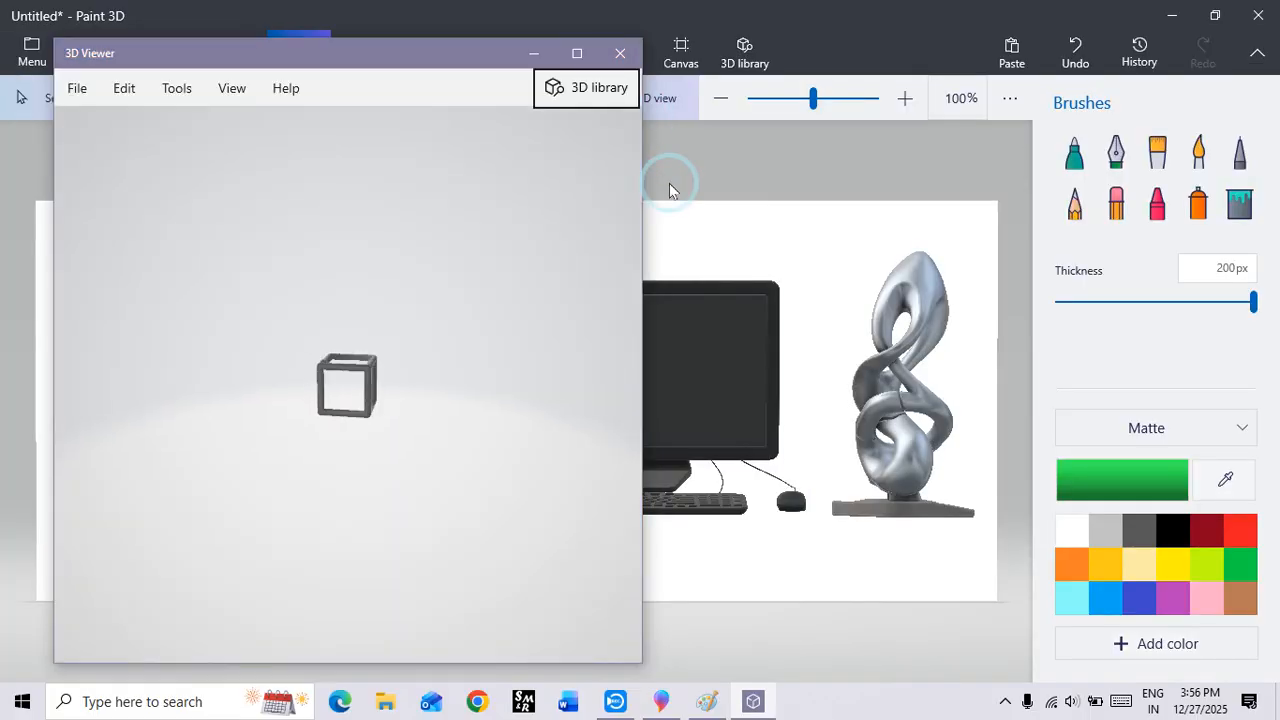
pyautogui.moveTo(282, 395); pyautogui.dragTo(245, 386)
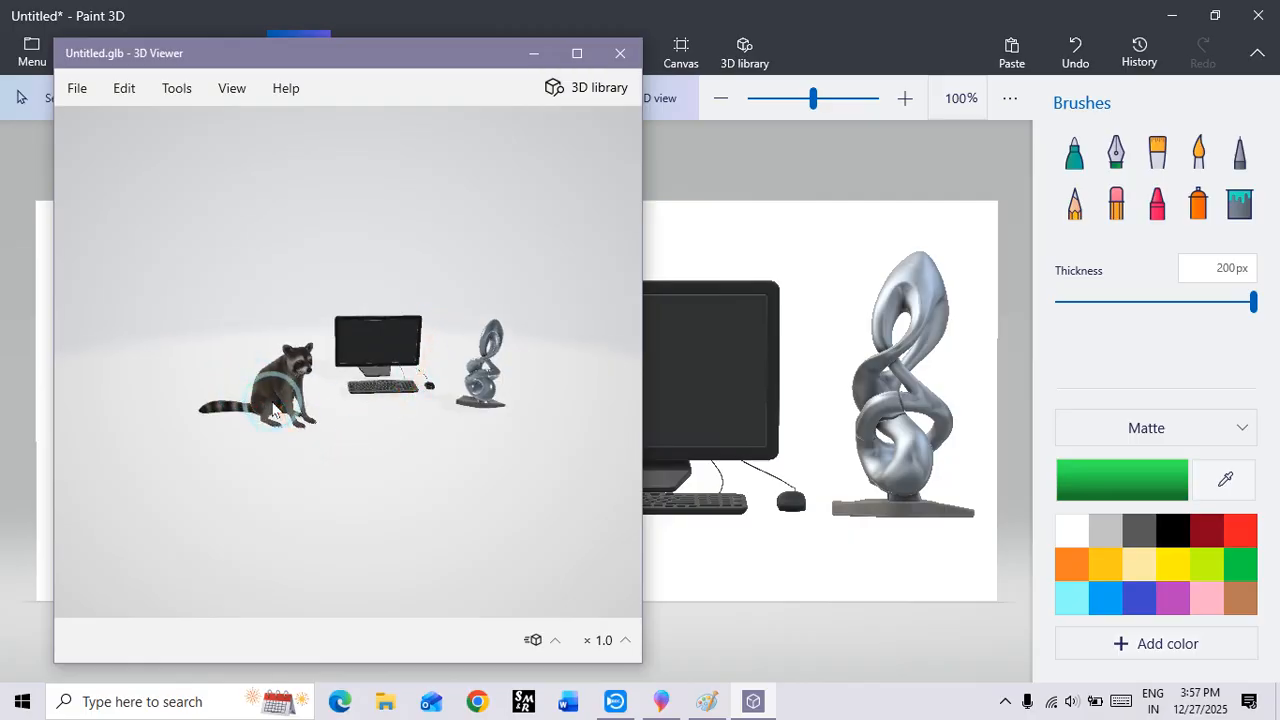
pyautogui.moveTo(340, 413)
pyautogui.mouseDown()
pyautogui.moveTo(394, 434)
pyautogui.moveTo(486, 429)
pyautogui.moveTo(357, 429)
pyautogui.moveTo(396, 466)
pyautogui.moveTo(200, 460)
pyautogui.moveTo(133, 437)
pyautogui.mouseUp()
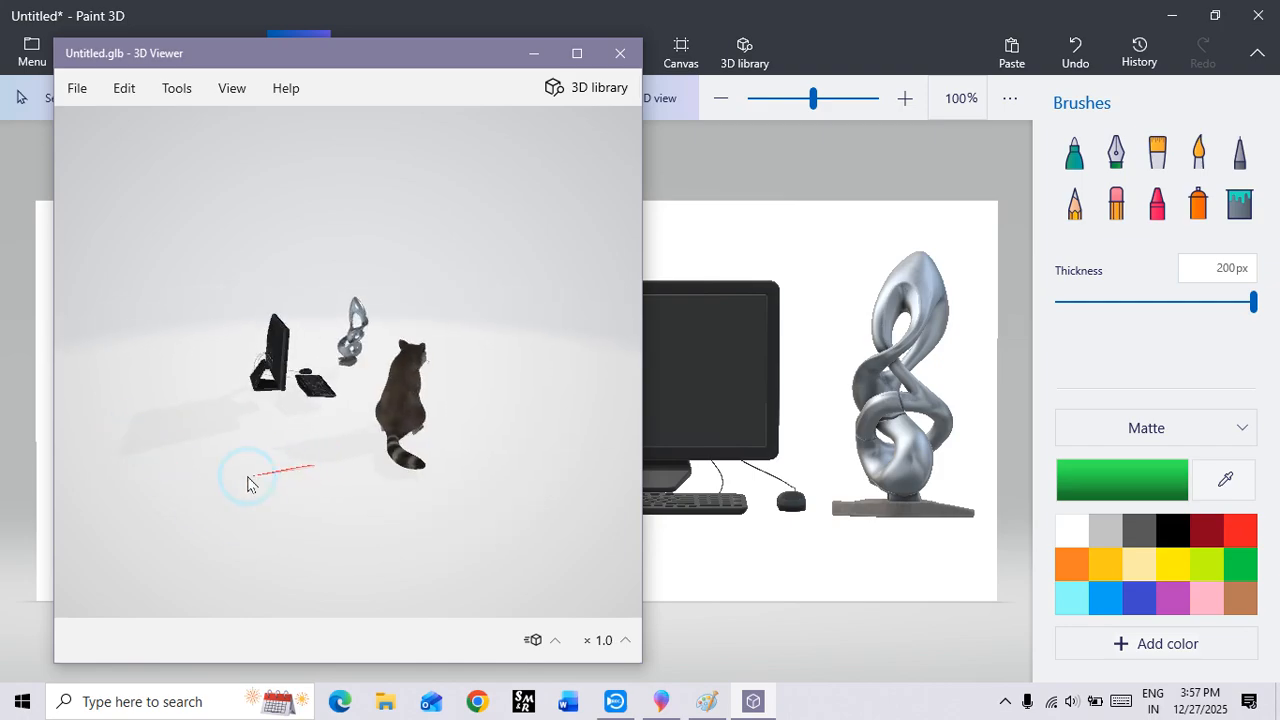
pyautogui.moveTo(185, 478)
pyautogui.mouseDown()
pyautogui.moveTo(314, 526)
pyautogui.moveTo(463, 543)
pyautogui.moveTo(510, 480)
pyautogui.moveTo(534, 369)
pyautogui.moveTo(517, 263)
pyautogui.moveTo(463, 137)
pyautogui.moveTo(208, 193)
pyautogui.moveTo(226, 406)
pyautogui.moveTo(294, 486)
pyautogui.moveTo(547, 490)
pyautogui.moveTo(363, 491)
pyautogui.moveTo(349, 449)
pyautogui.moveTo(285, 465)
pyautogui.moveTo(273, 390)
pyautogui.mouseUp()
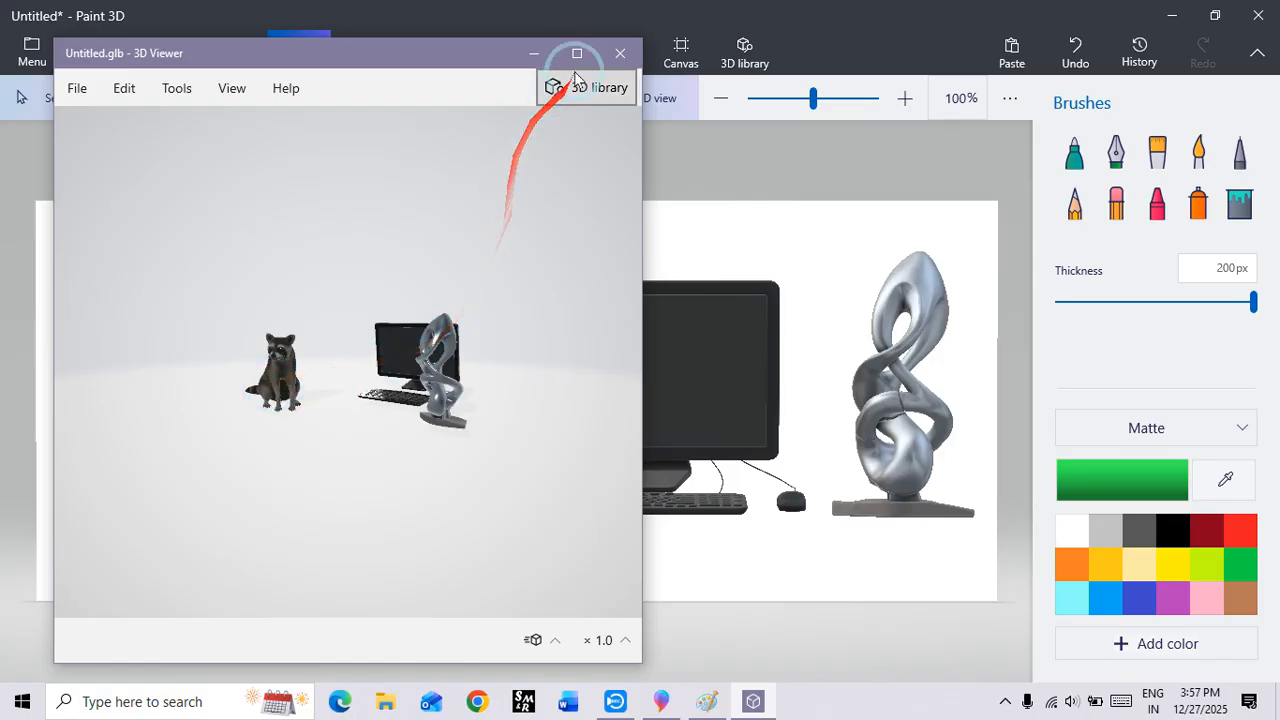
pyautogui.click(620, 53)
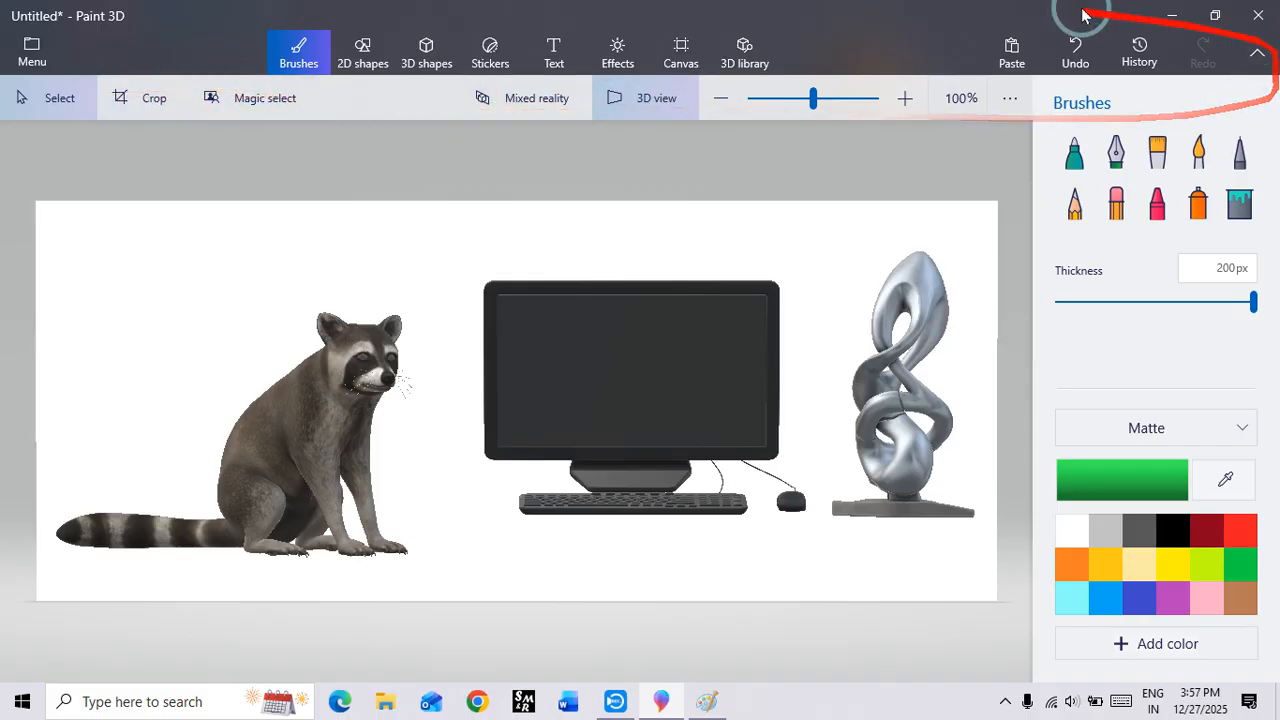
# Step: Try Magic select with the cut-out area narrowed to the canvas's lower-left part, and cancel it
pyautogui.click(278, 116)
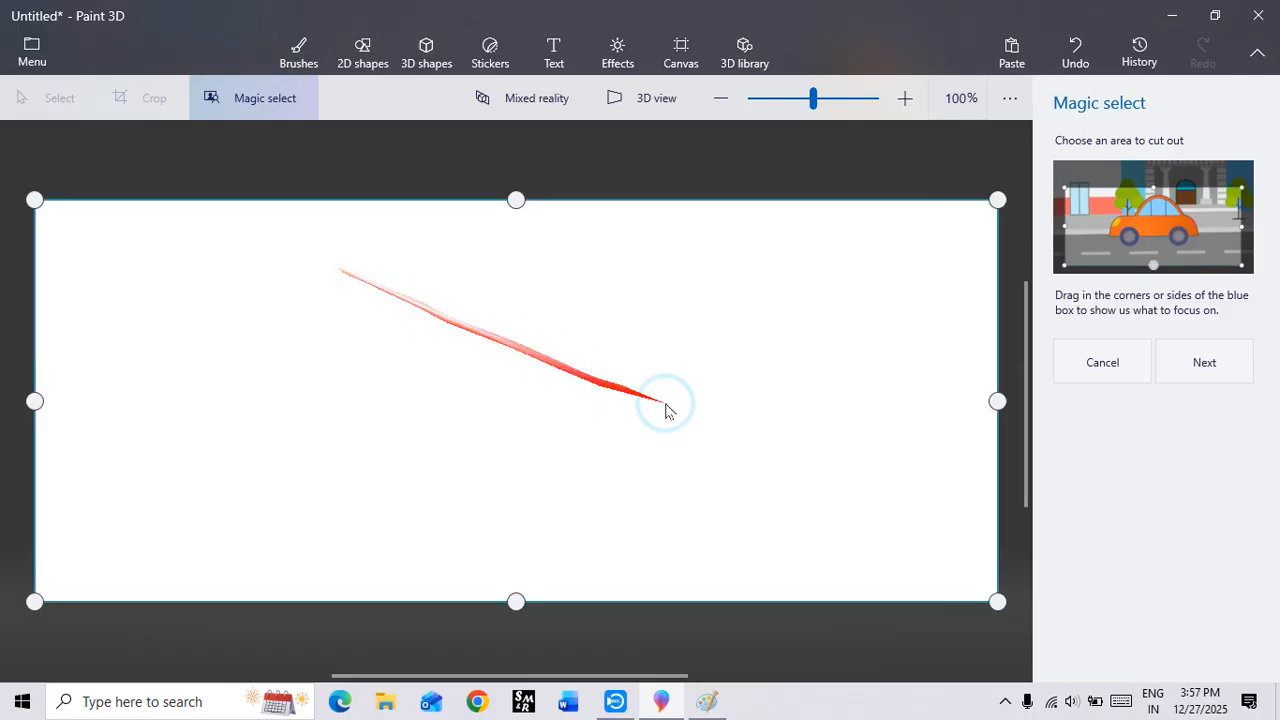
pyautogui.moveTo(516, 199); pyautogui.dragTo(516, 375)
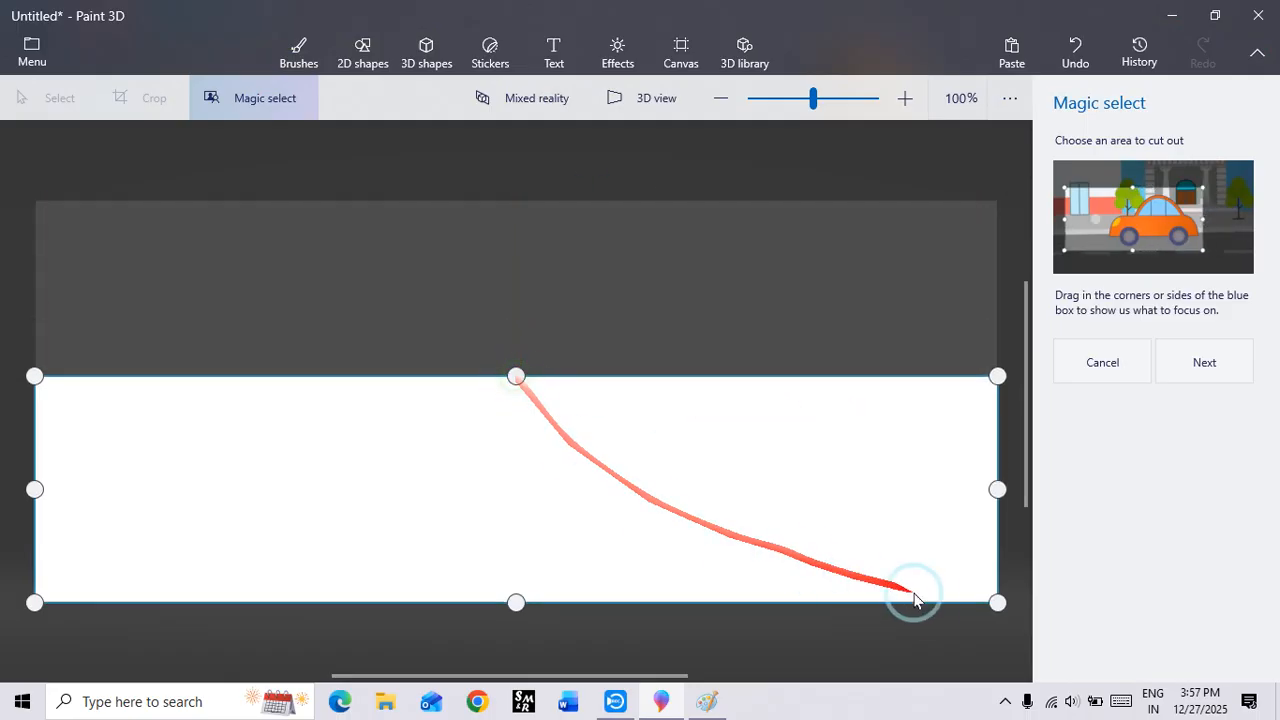
pyautogui.moveTo(997, 601); pyautogui.dragTo(279, 558)
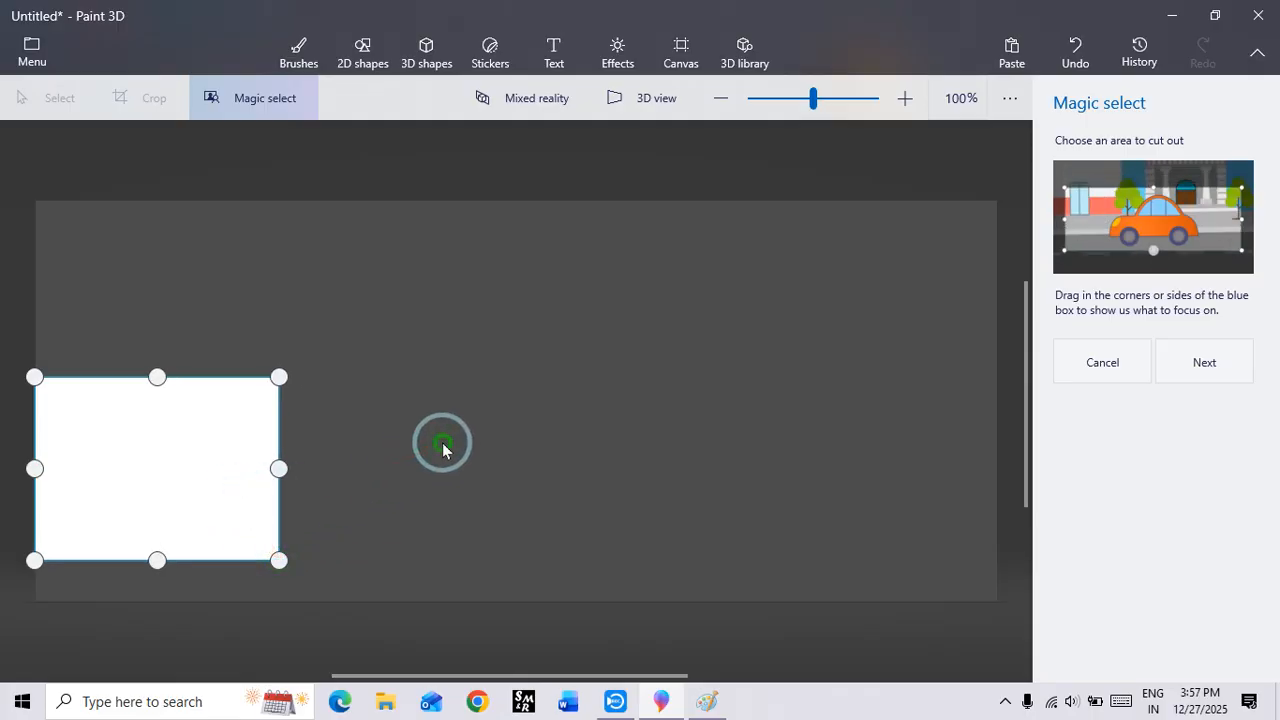
pyautogui.click(1106, 362)
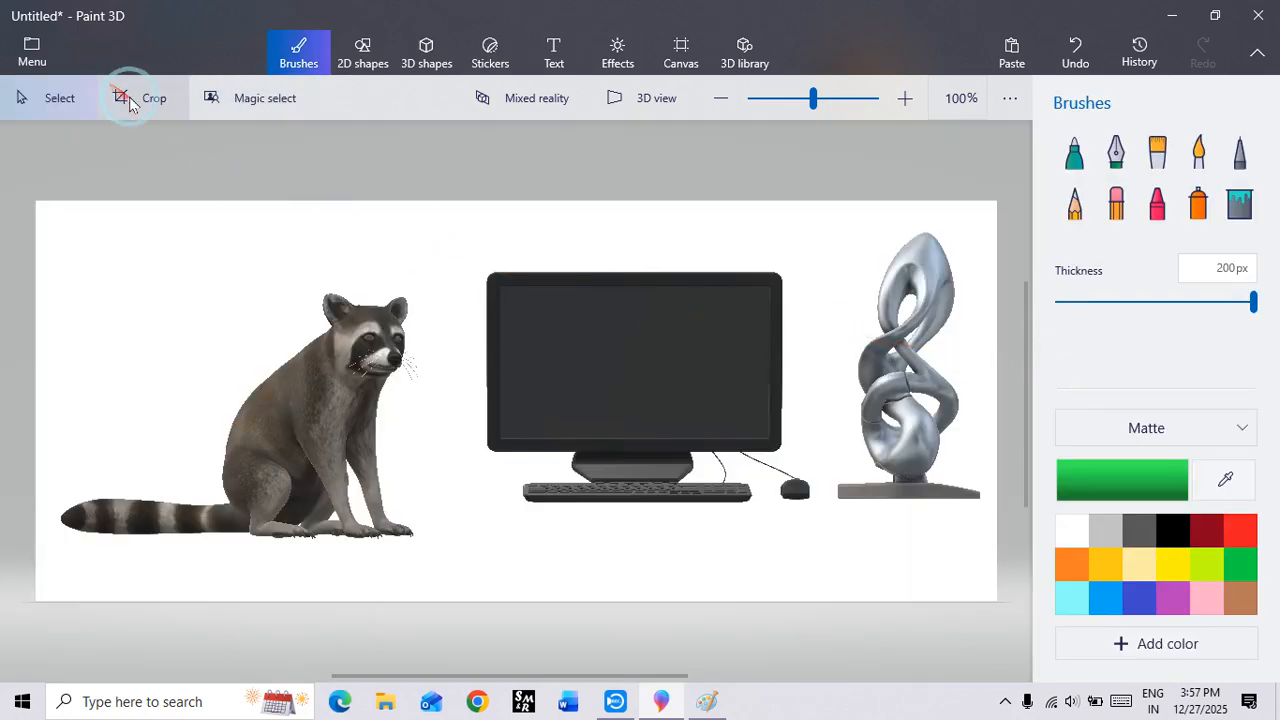
# Step: Select the computer and sculpture together, clear the selection, select the raccoon, computer and sculpture one at a time, and deselect everything
pyautogui.moveTo(448, 234)
pyautogui.mouseDown()
pyautogui.moveTo(720, 491)
pyautogui.moveTo(874, 549)
pyautogui.moveTo(974, 537)
pyautogui.moveTo(996, 549)
pyautogui.mouseUp()
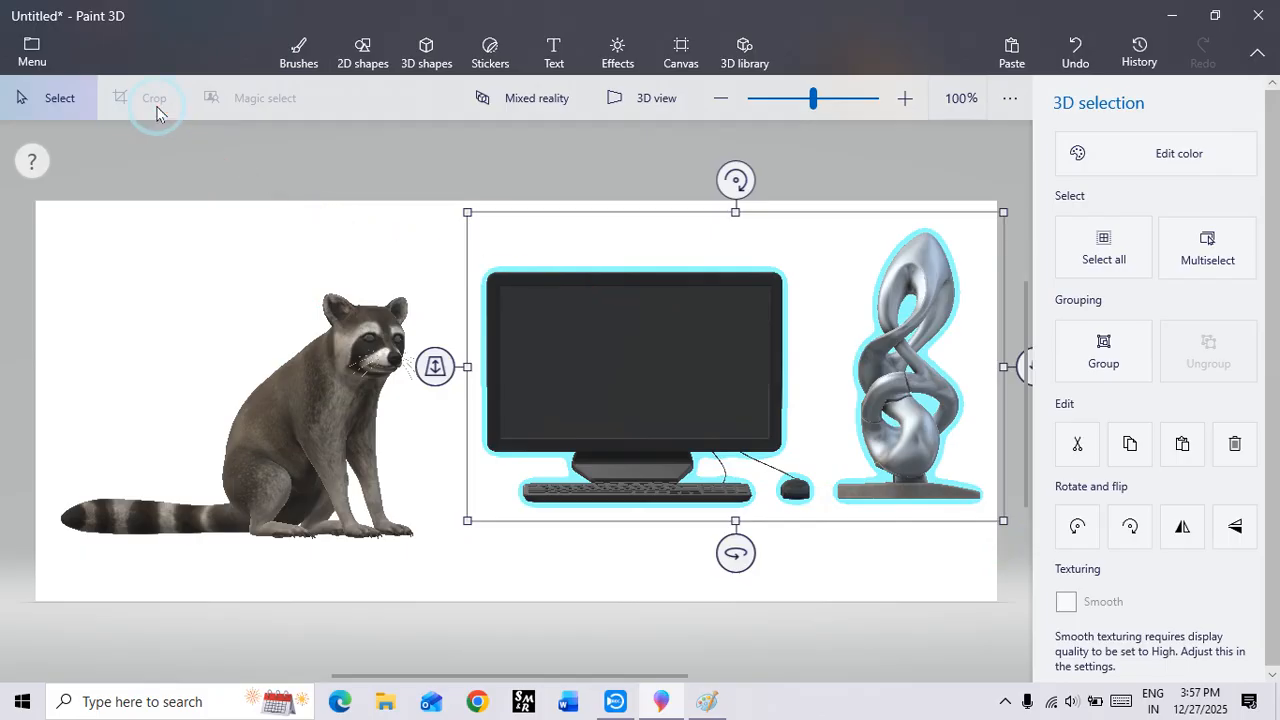
pyautogui.click(171, 248)
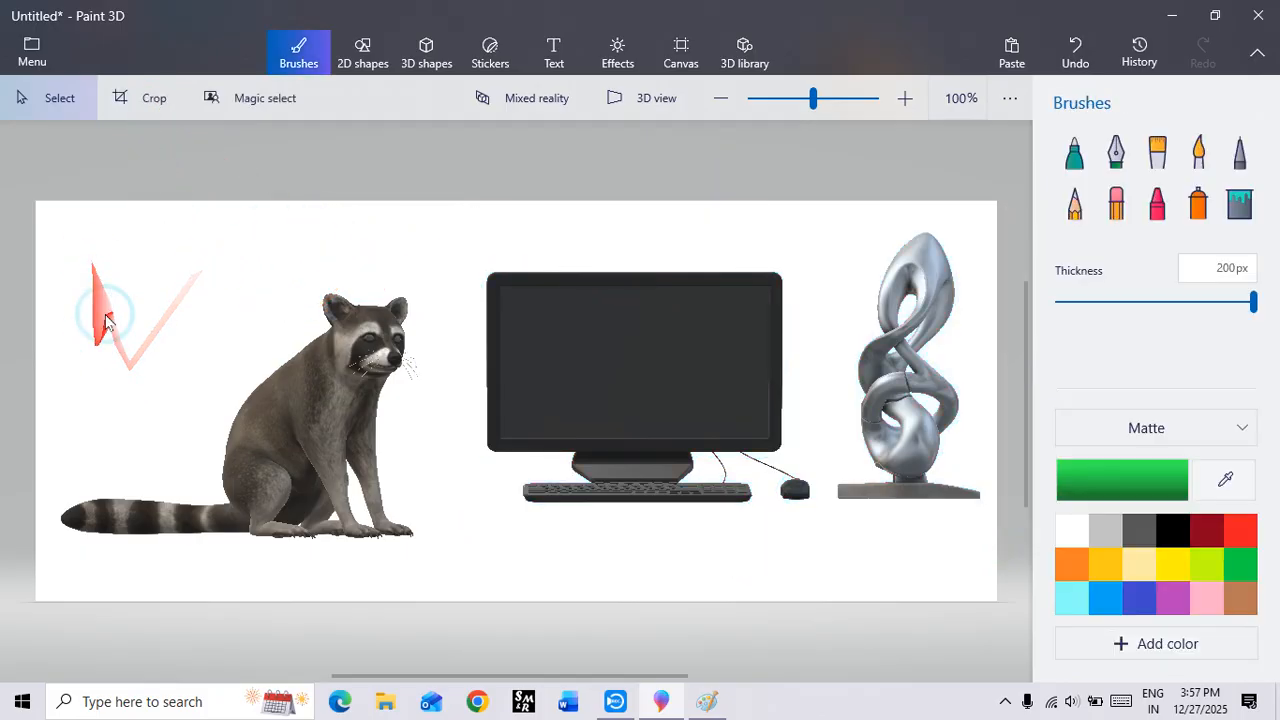
pyautogui.click(55, 100)
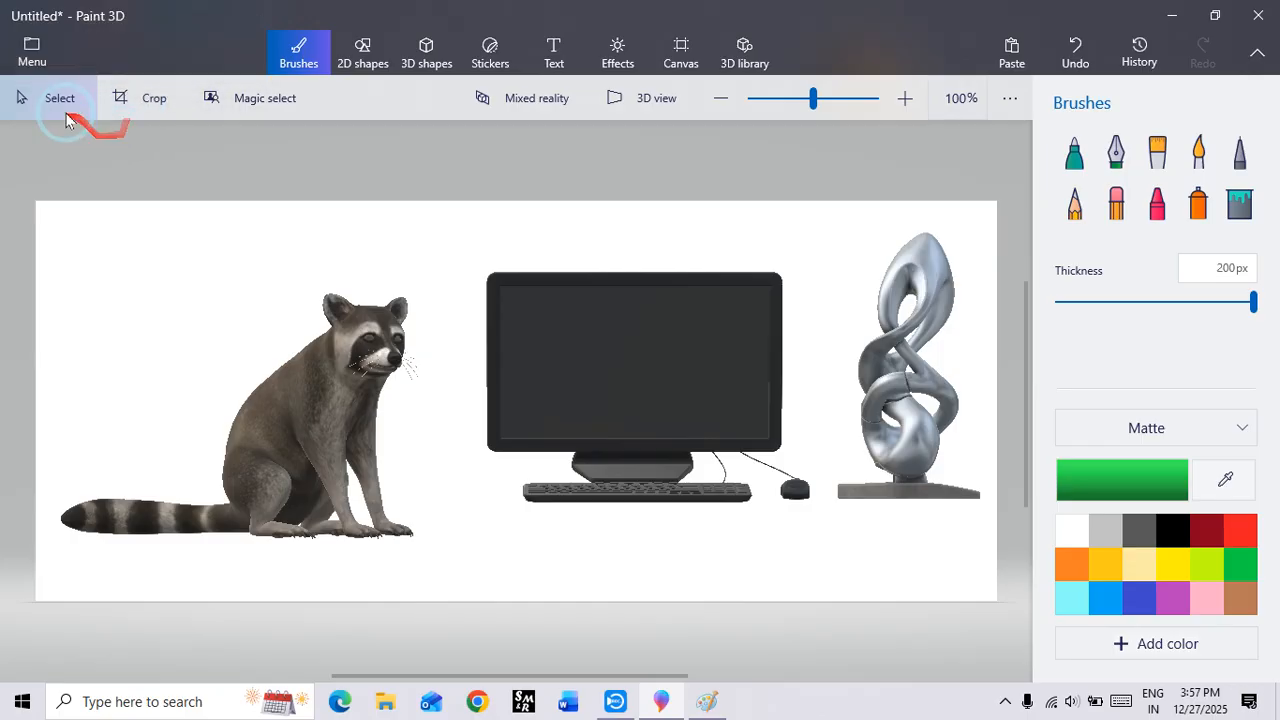
pyautogui.click(310, 414)
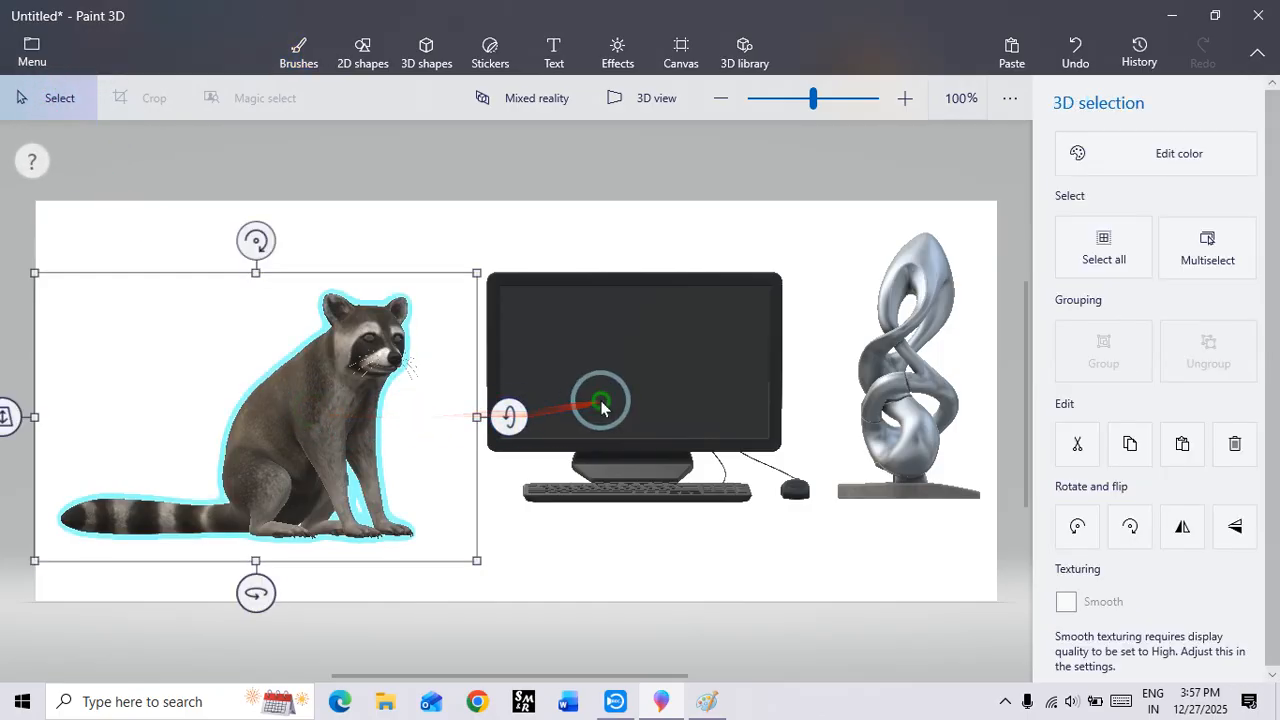
pyautogui.click(600, 405)
pyautogui.click(898, 333)
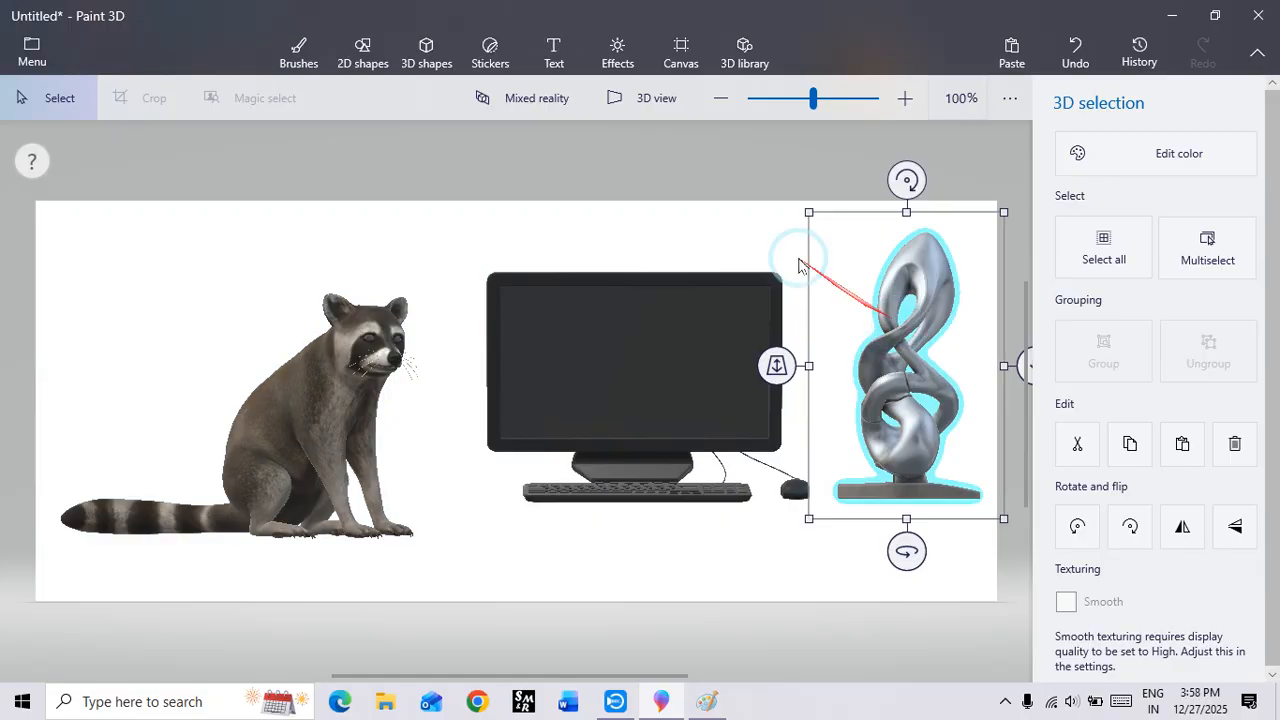
pyautogui.click(519, 230)
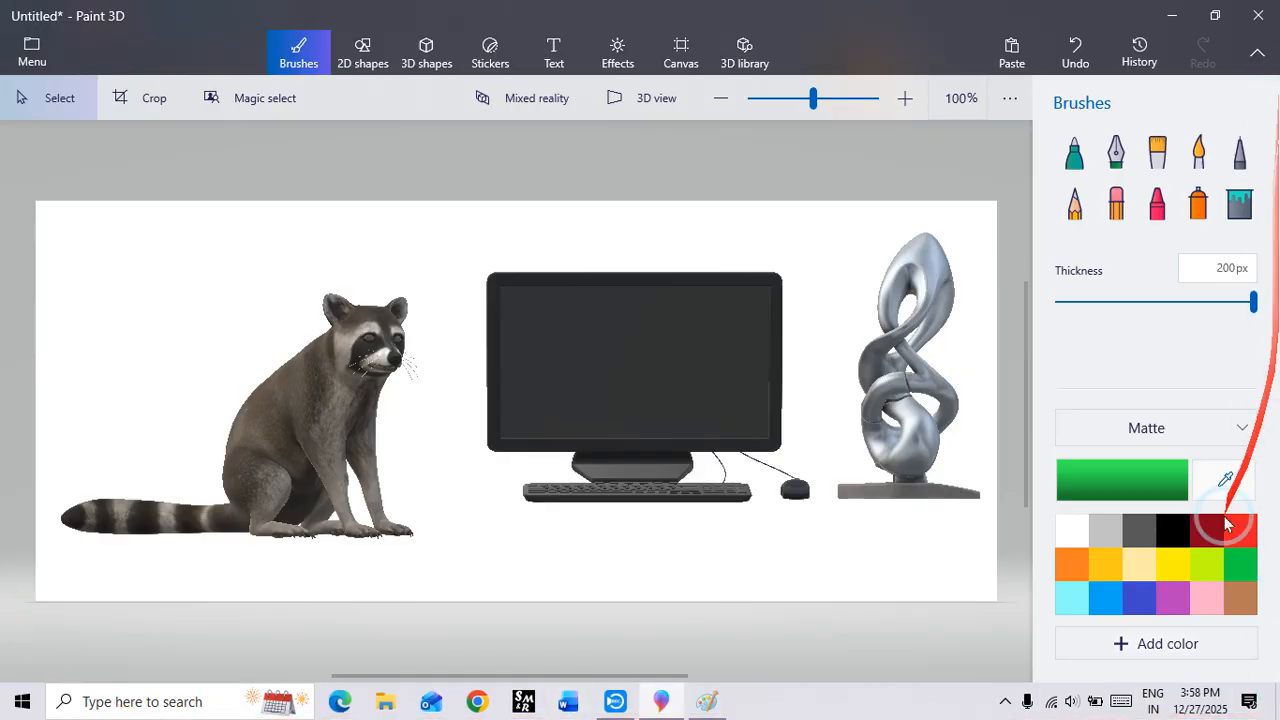
pyautogui.click(615, 702)
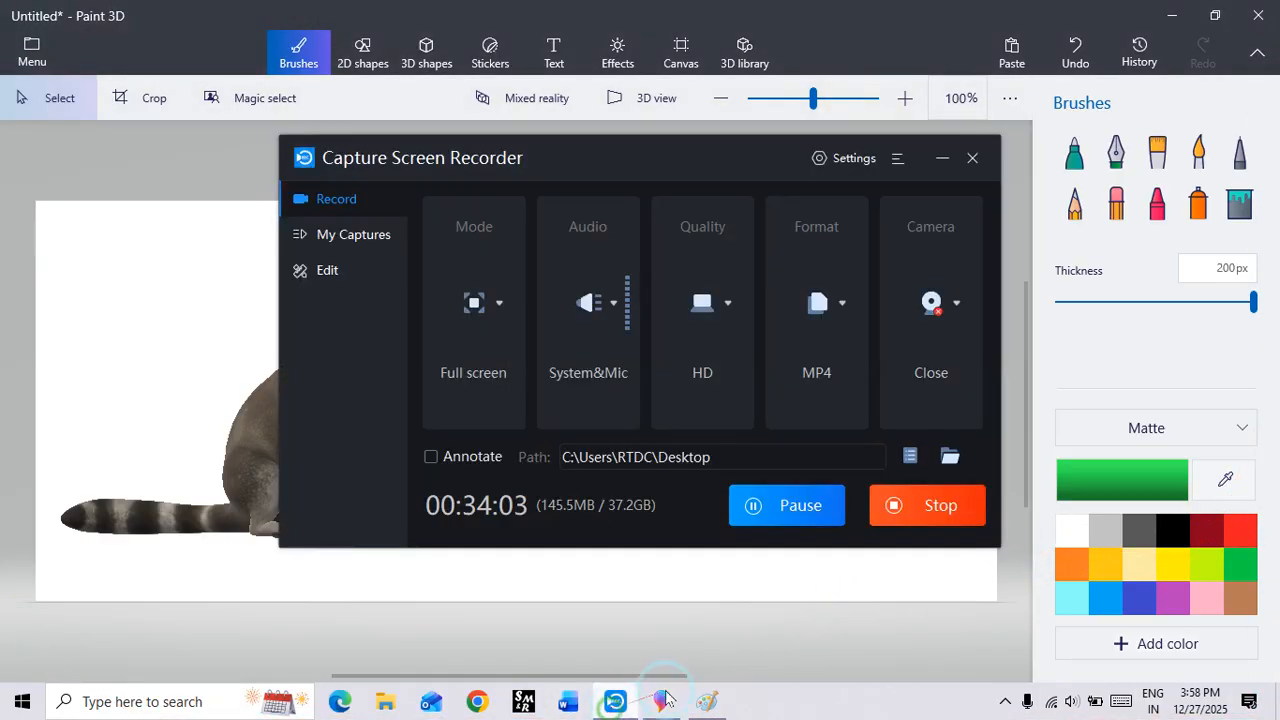